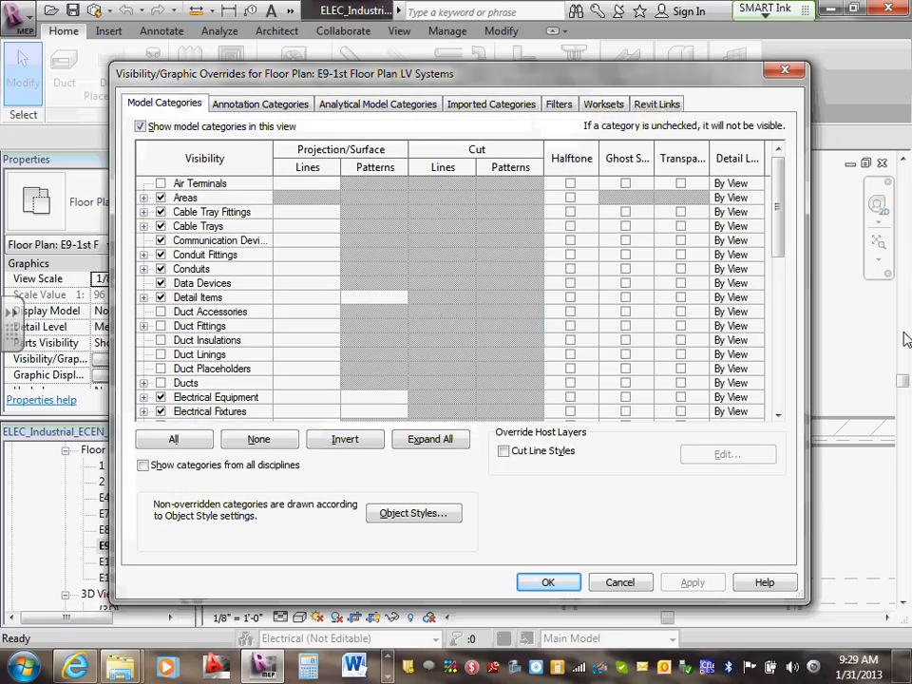
Examine the floor plan's visibility/graphic overrides for the Electrical Equipment subcategories and check the view's filters.
click(622, 585)
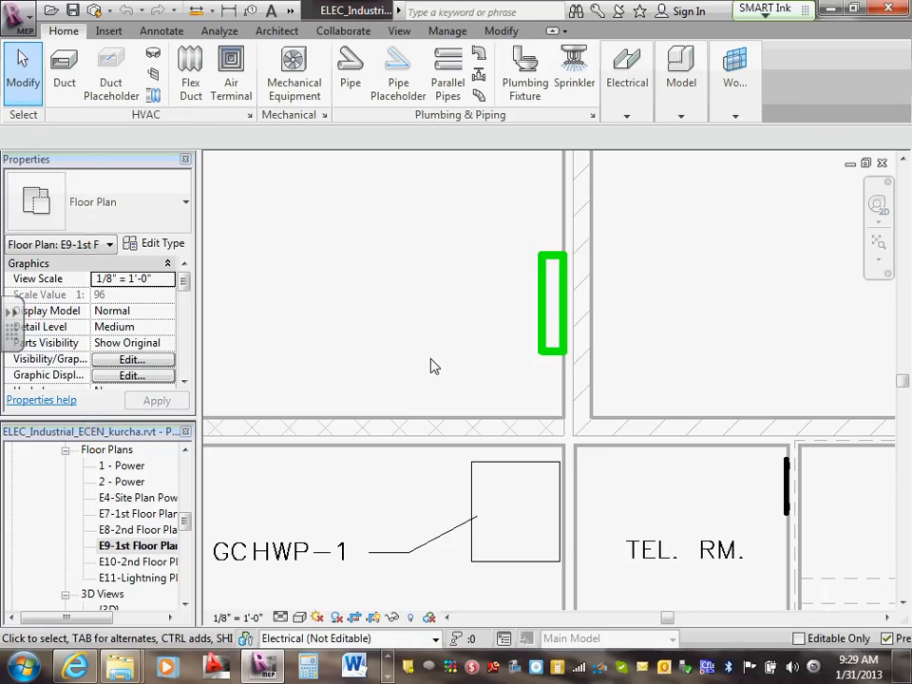
key(v)
key(g)
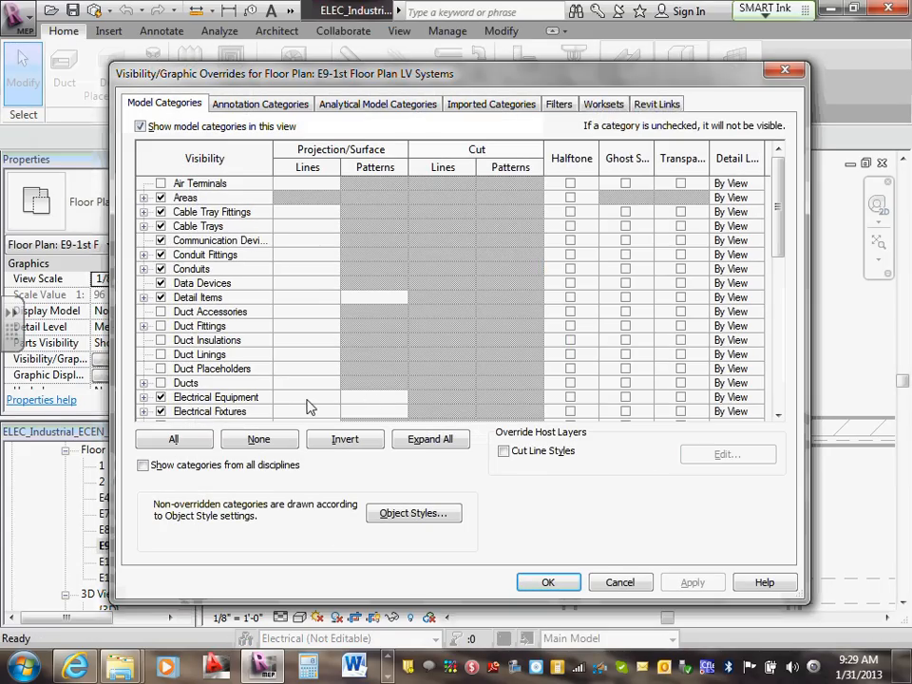
click(144, 398)
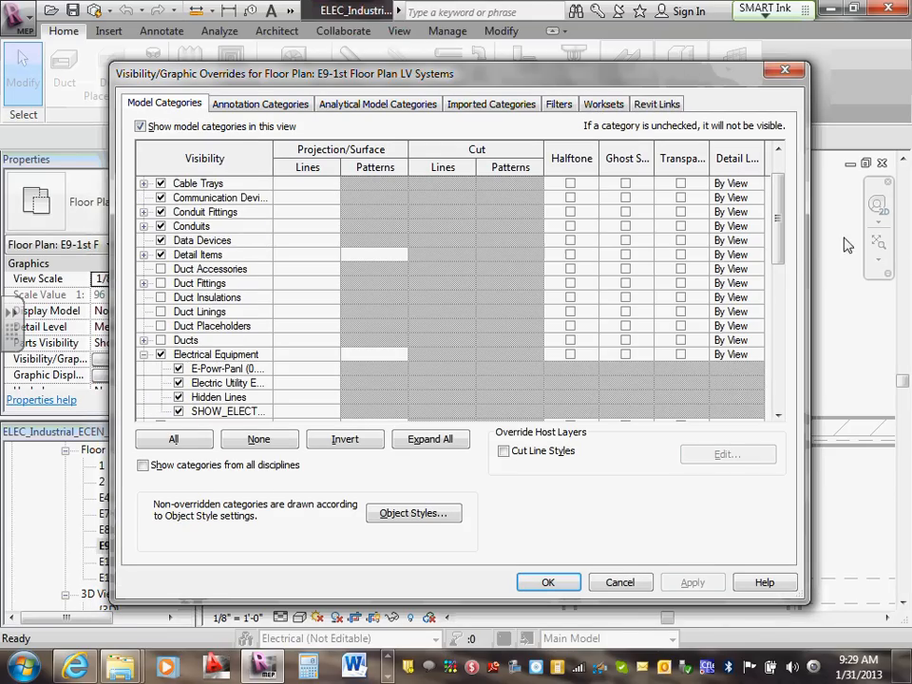
drag(778, 251, 779, 278)
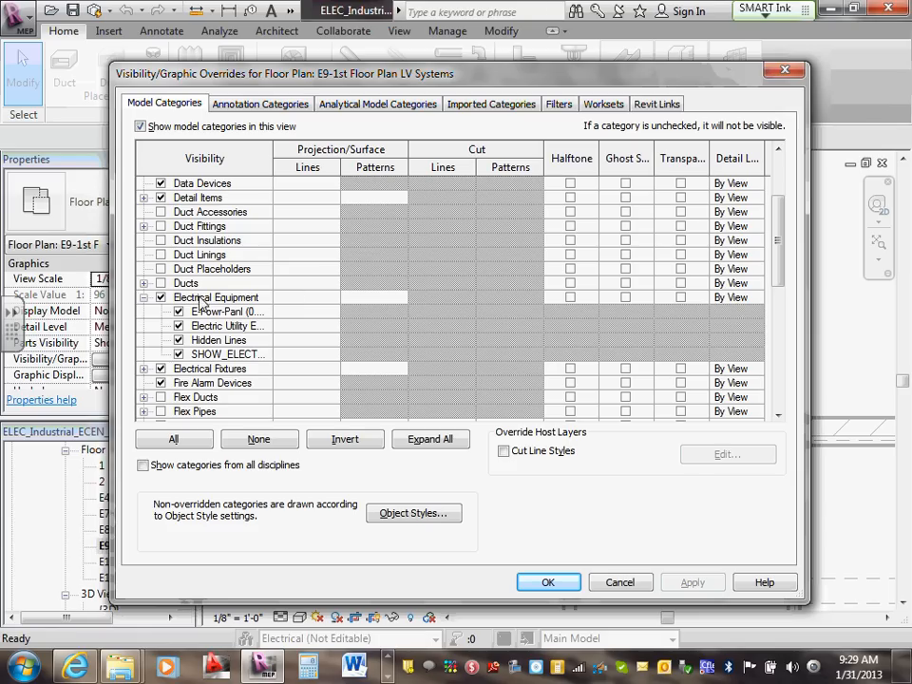
click(143, 297)
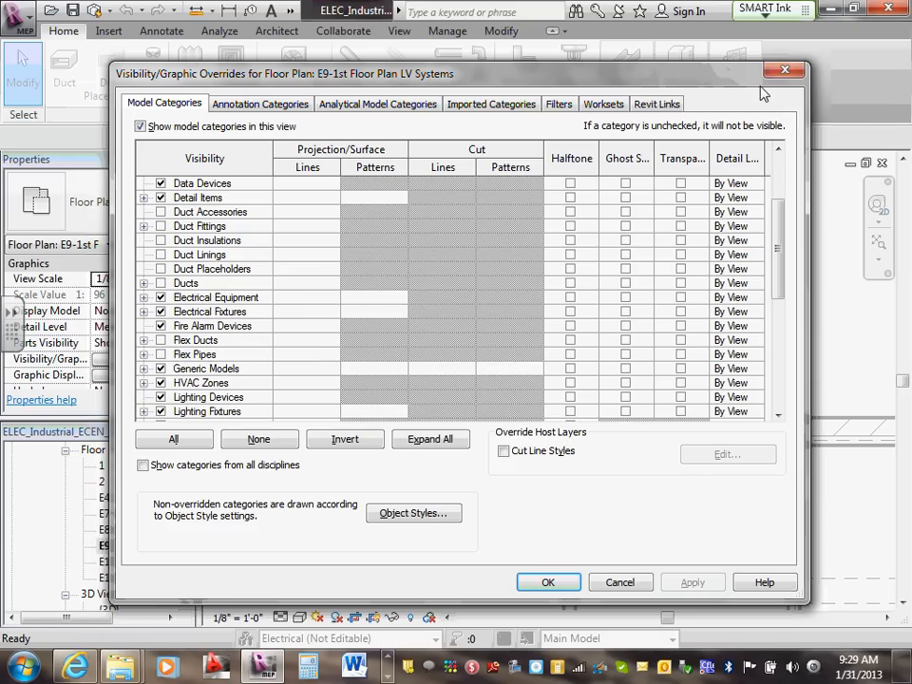
click(570, 107)
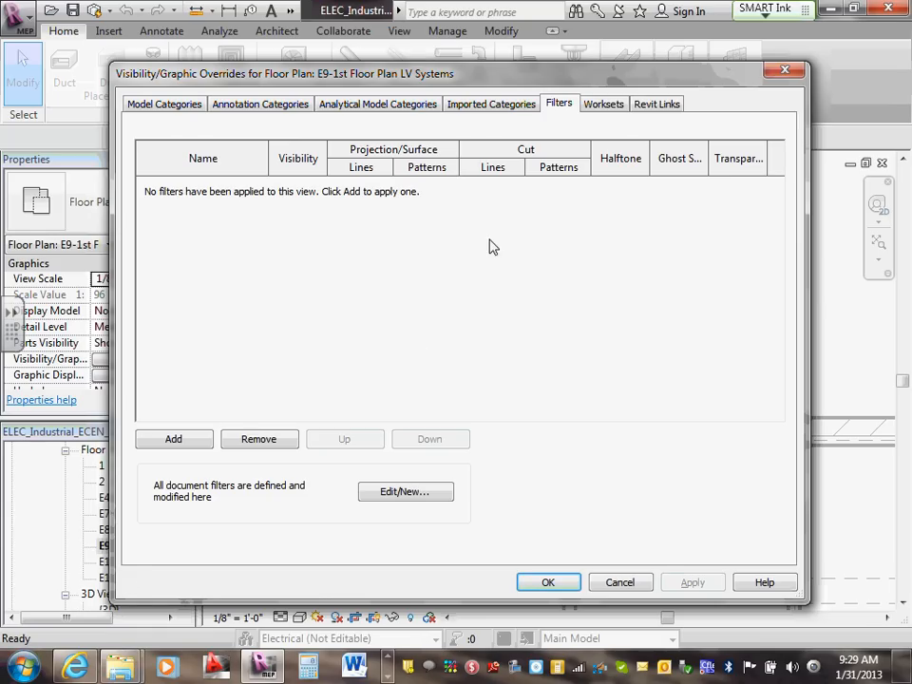
click(547, 583)
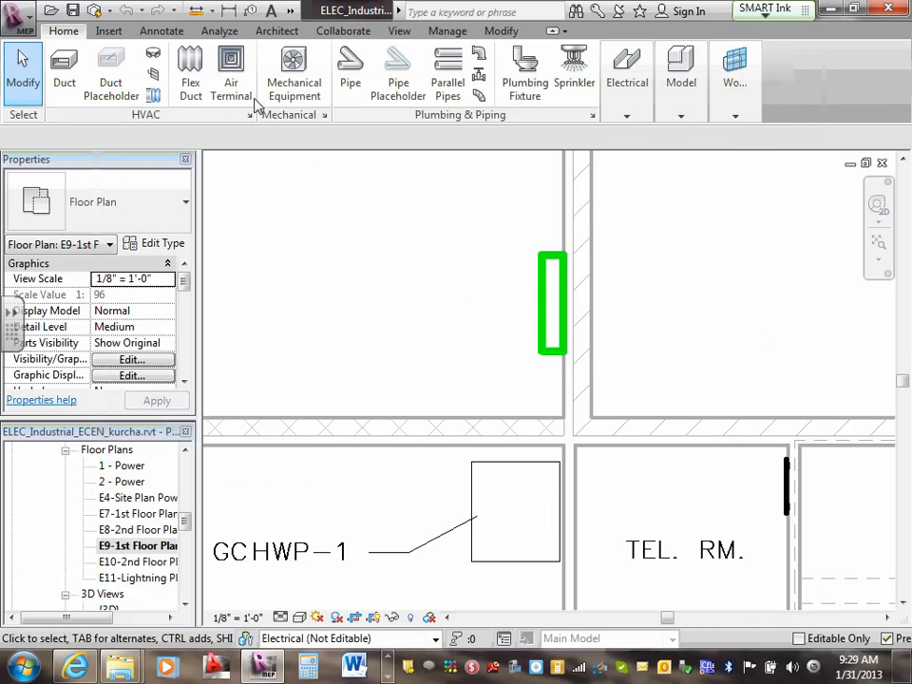
In the project's object styles, set the line color of the E-Powr-Panl (0.35mm) subcategory under Electrical Equipment to black and apply it.
click(437, 33)
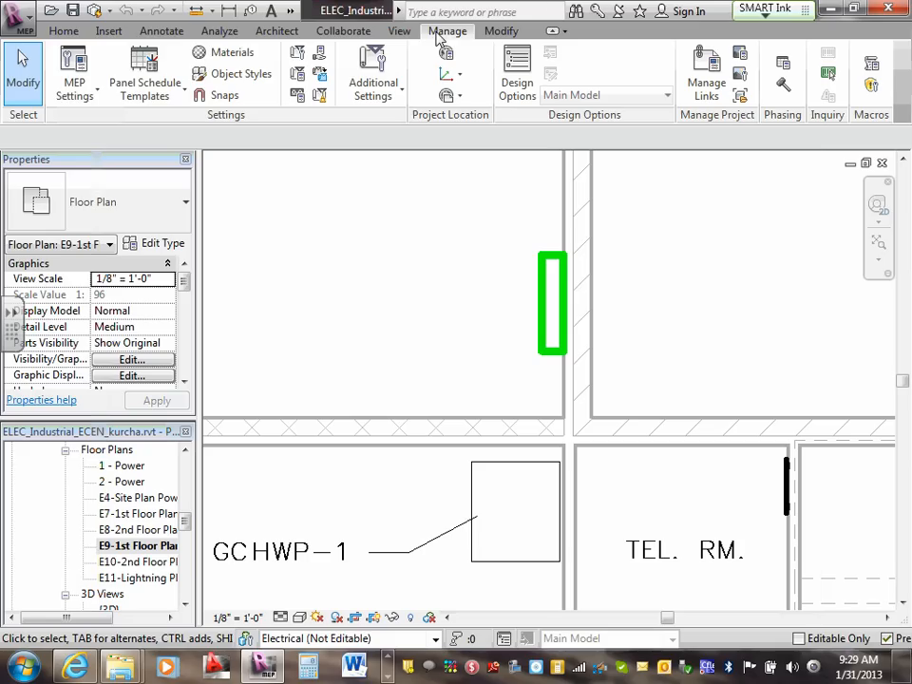
click(258, 85)
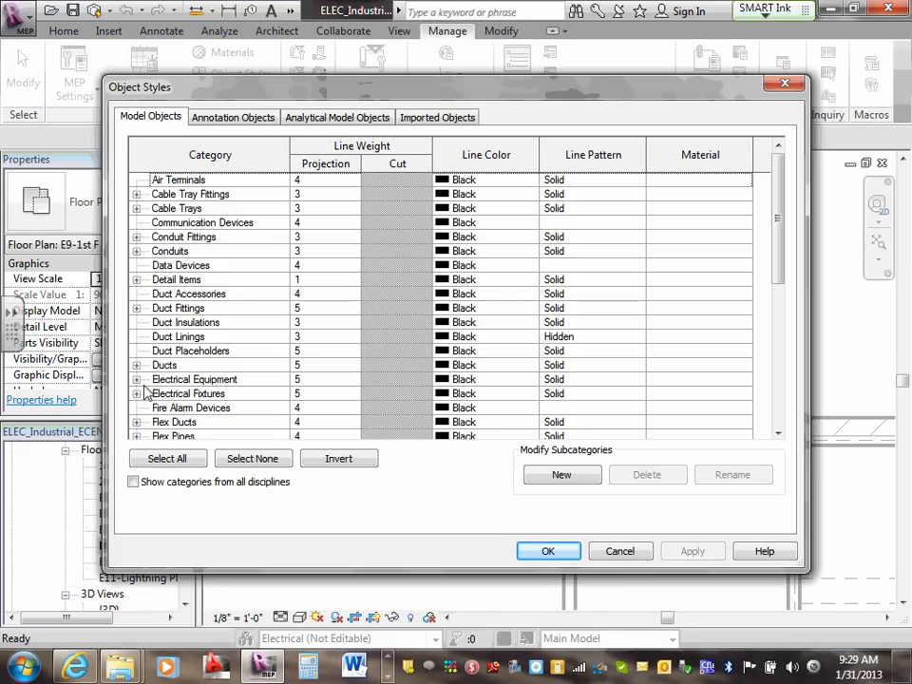
click(137, 379)
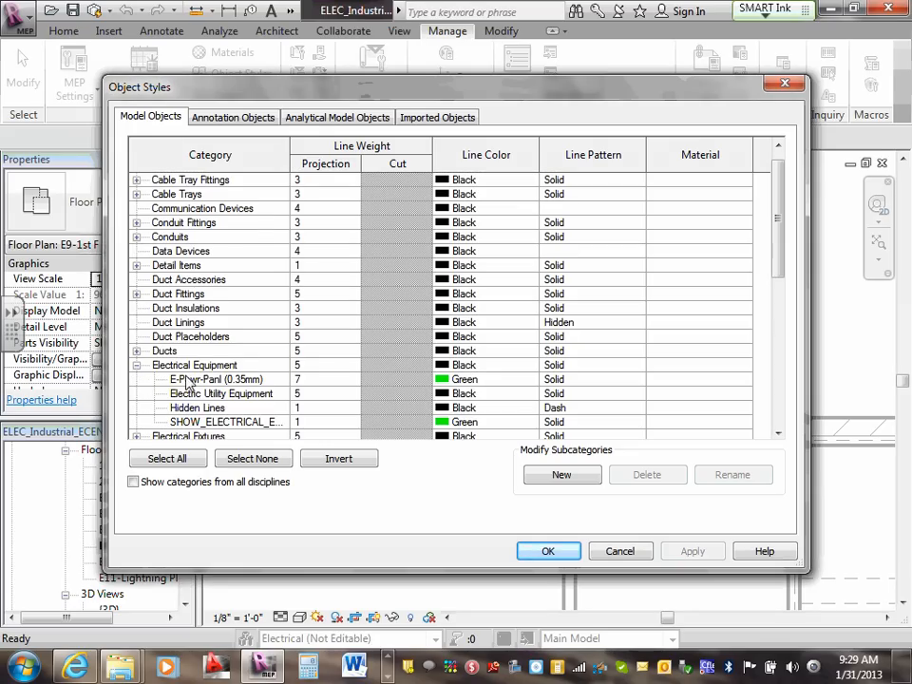
click(202, 380)
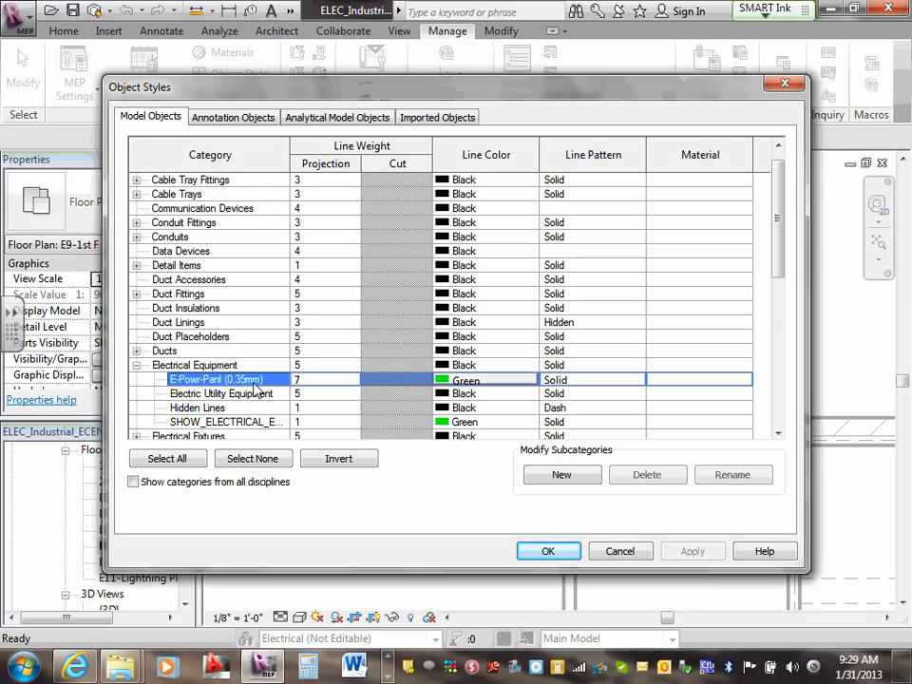
drag(780, 265, 779, 293)
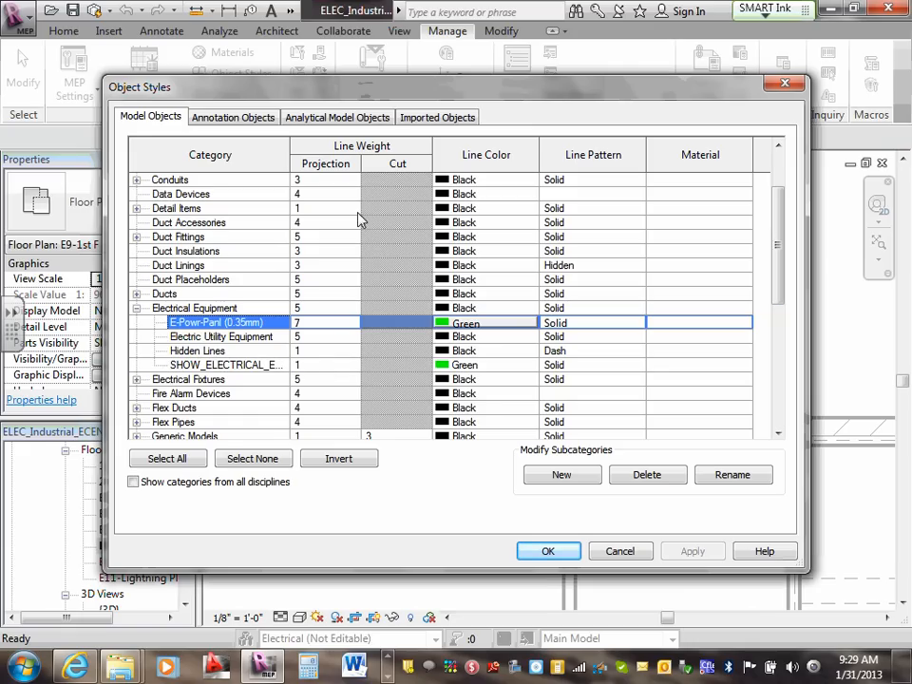
drag(290, 147, 323, 151)
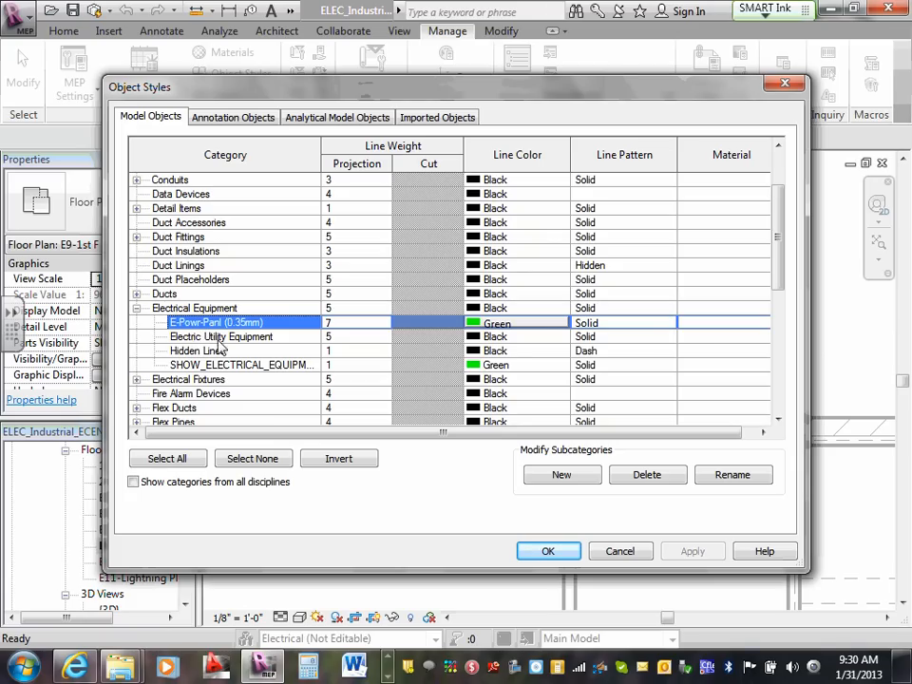
click(488, 327)
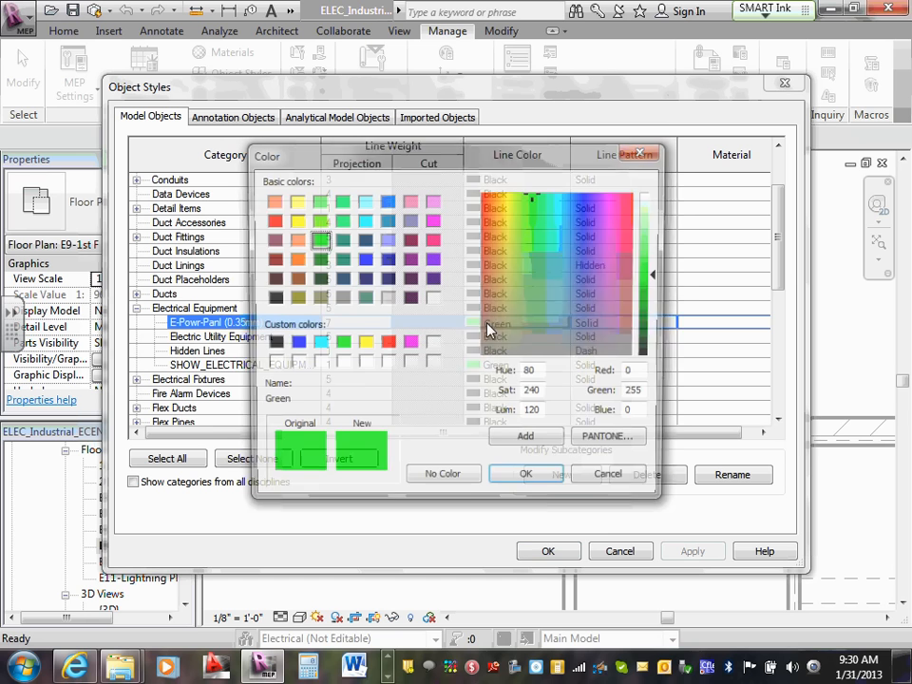
click(272, 343)
click(529, 481)
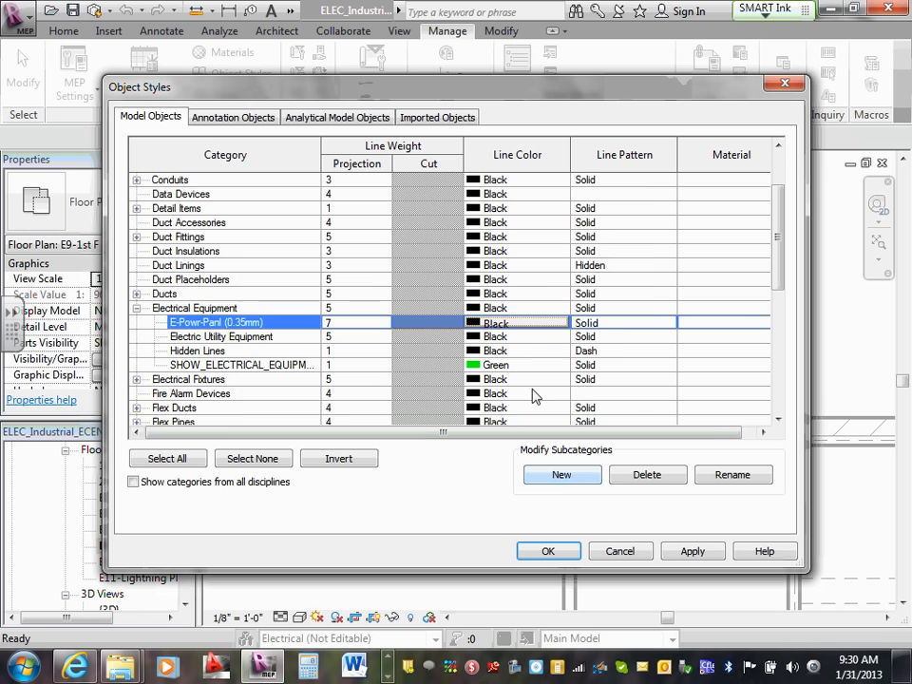
click(695, 551)
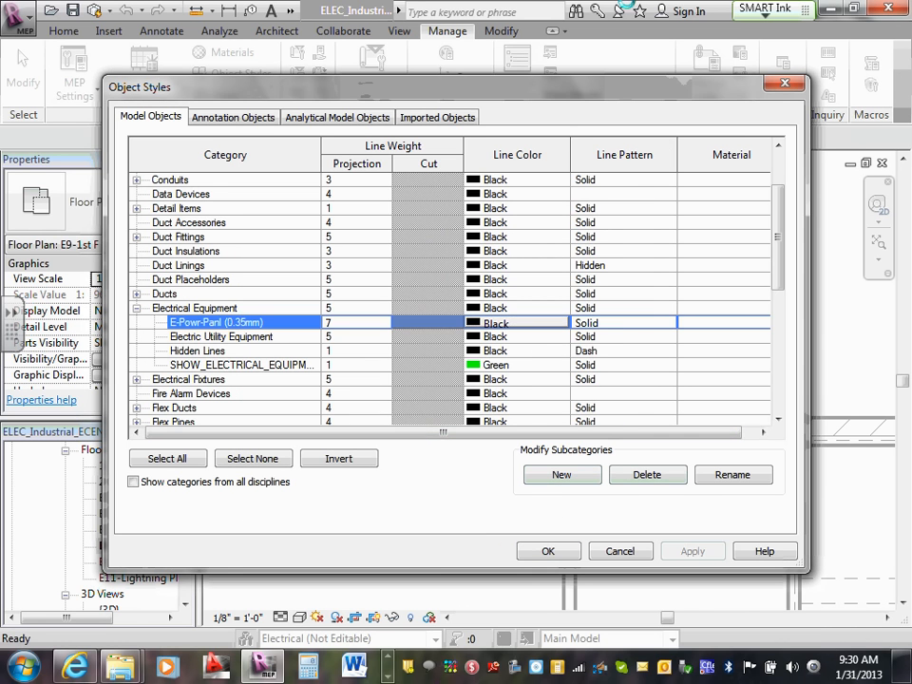
Review the projection line weights of the model categories, including Communication Devices and Electrical Equipment, and accept the object styles.
drag(614, 84, 548, 74)
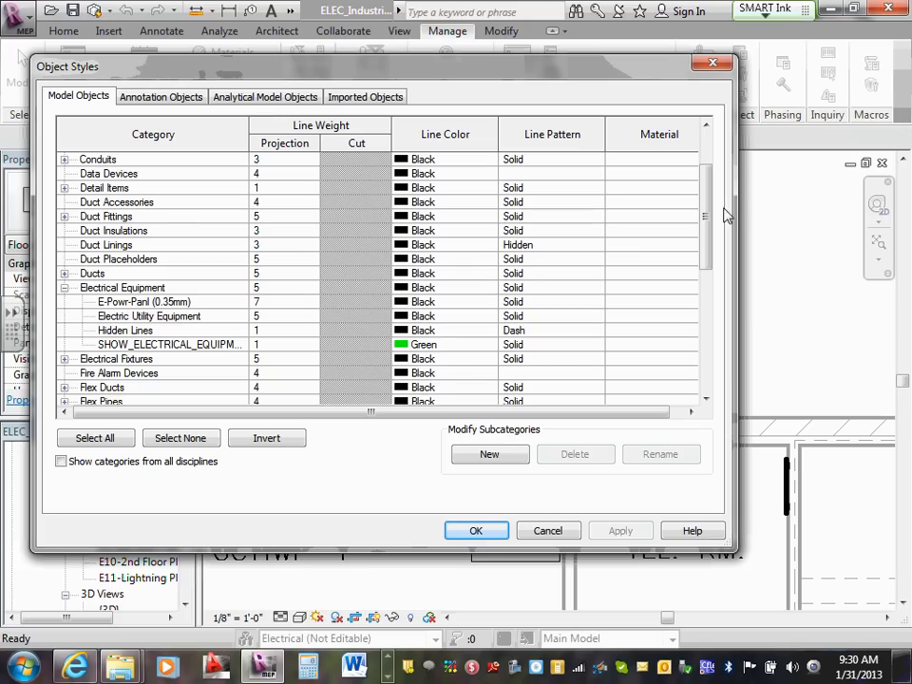
scroll(707, 190, up, 2)
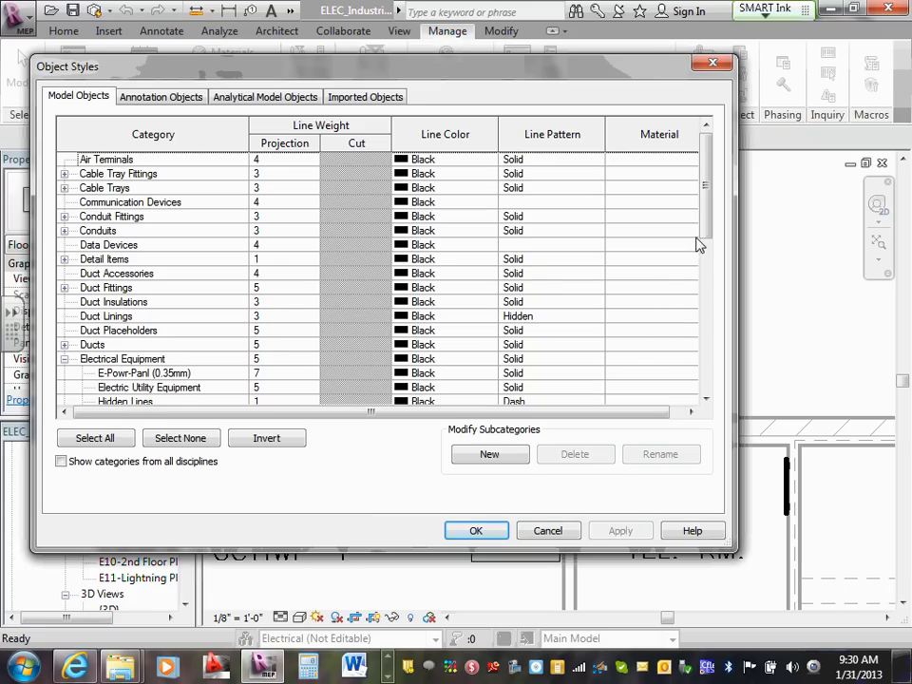
mouse_move(704, 235)
mouse_down()
mouse_move(704, 295)
mouse_move(709, 238)
mouse_up()
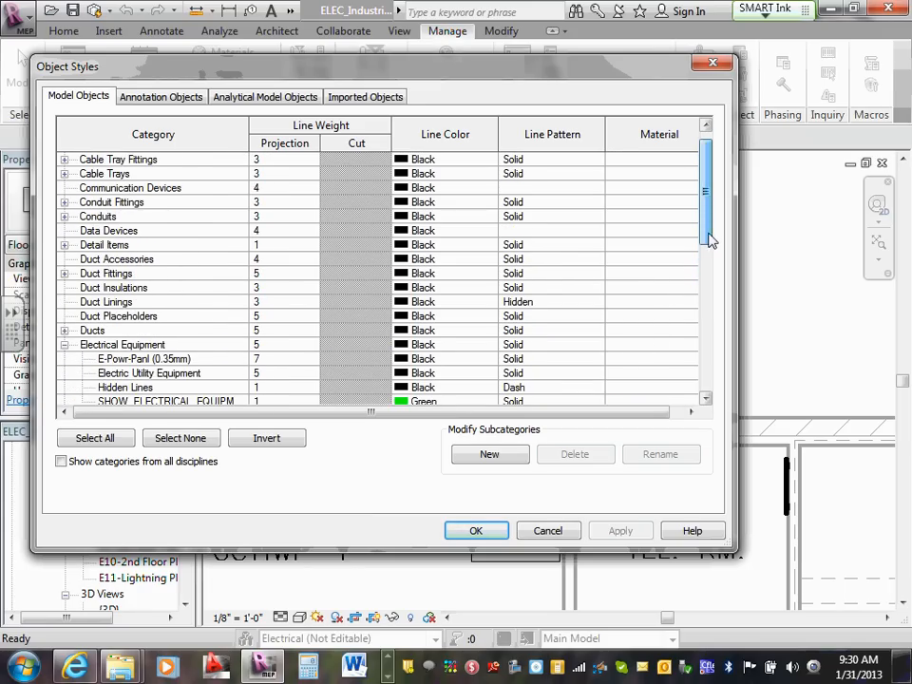
click(271, 193)
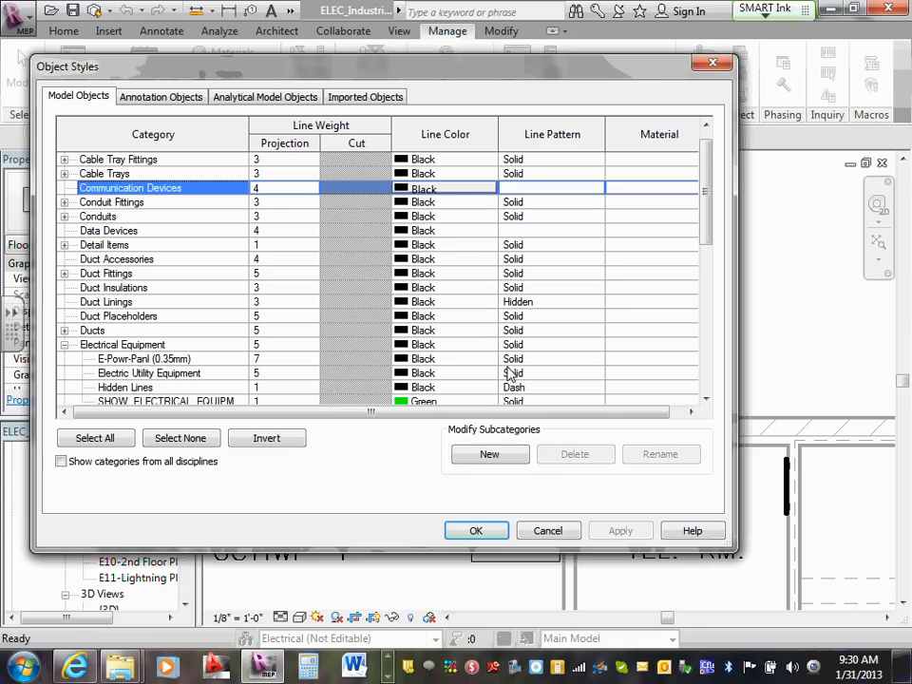
drag(707, 190, 709, 198)
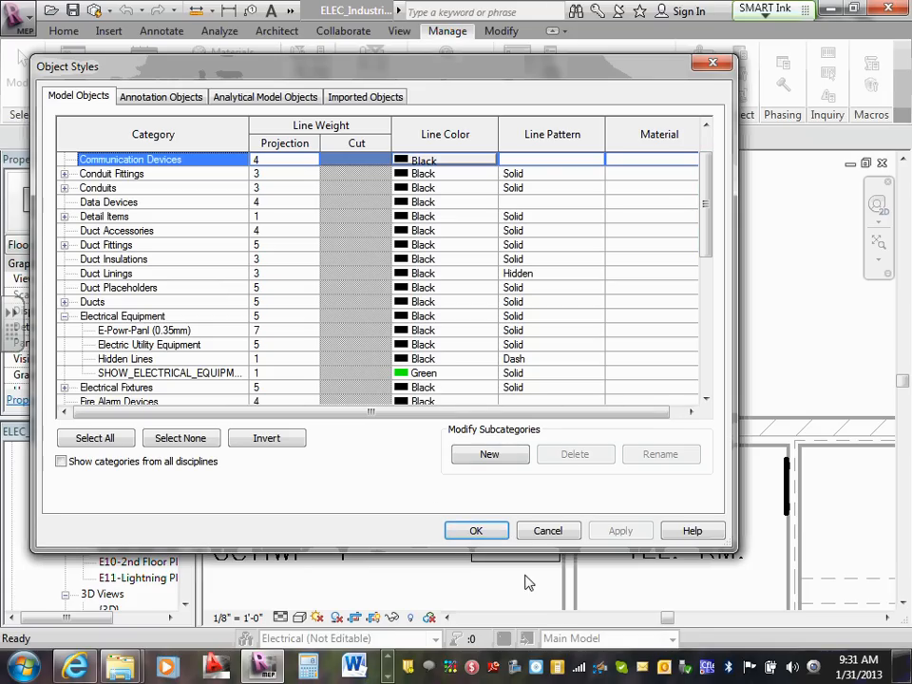
click(476, 530)
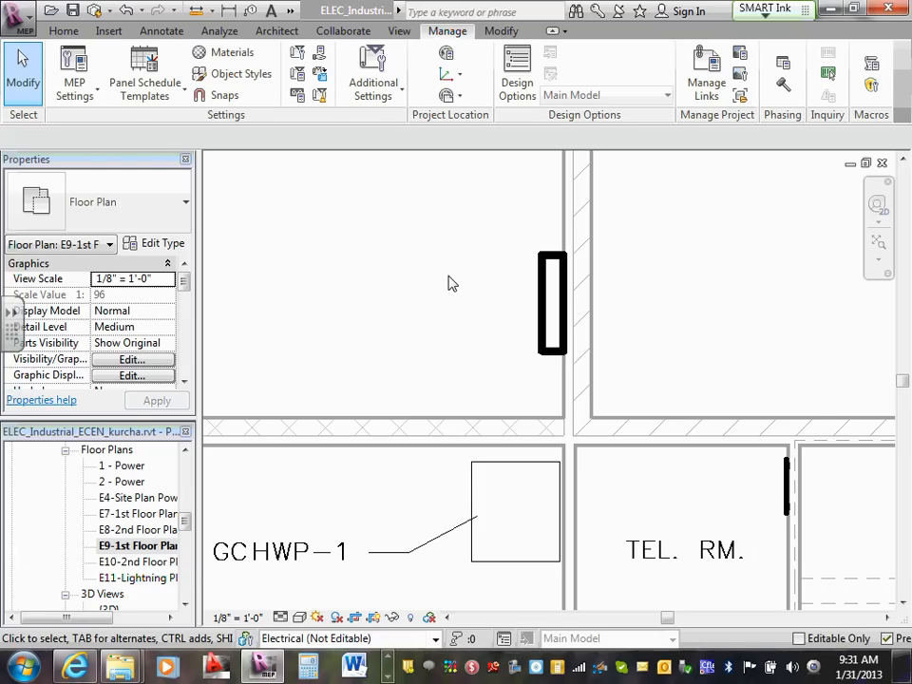
Inspect the projection line override options for Conduit Fittings in the floor plan's visibility/graphic overrides, leaving without changes.
key(v)
key(g)
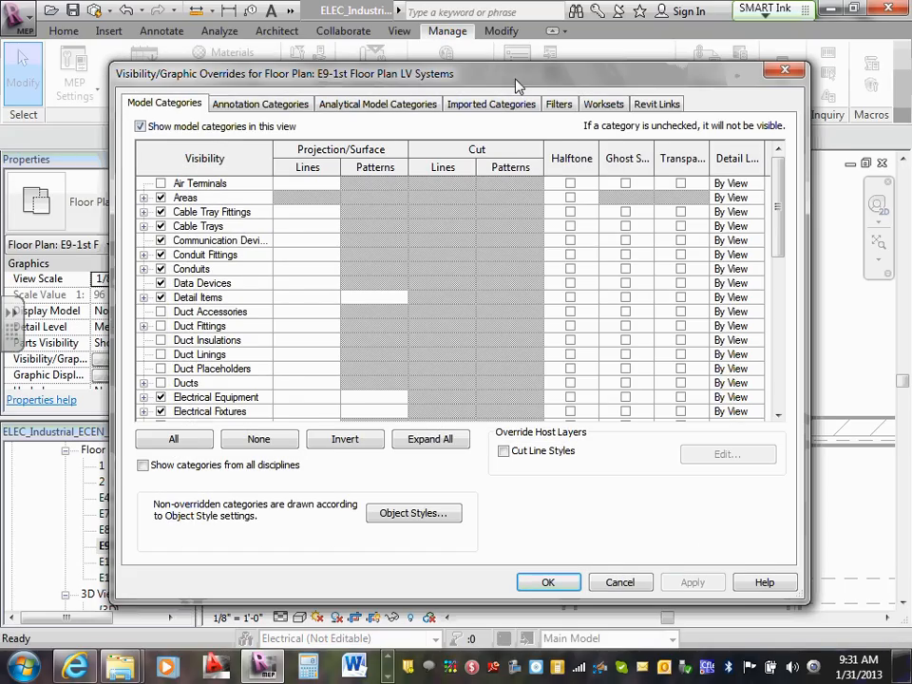
drag(518, 73, 517, 56)
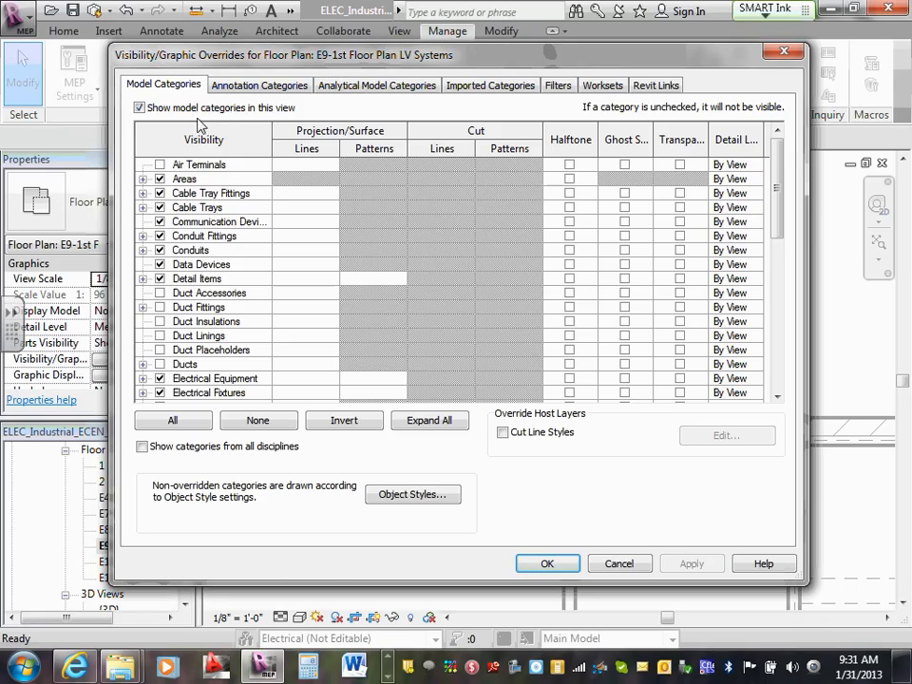
click(304, 238)
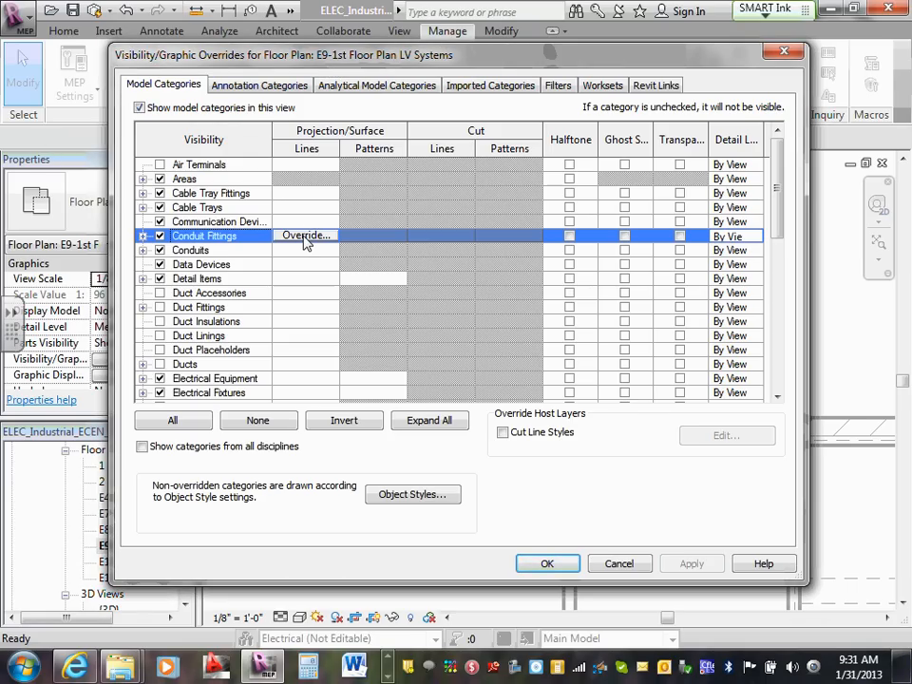
click(306, 236)
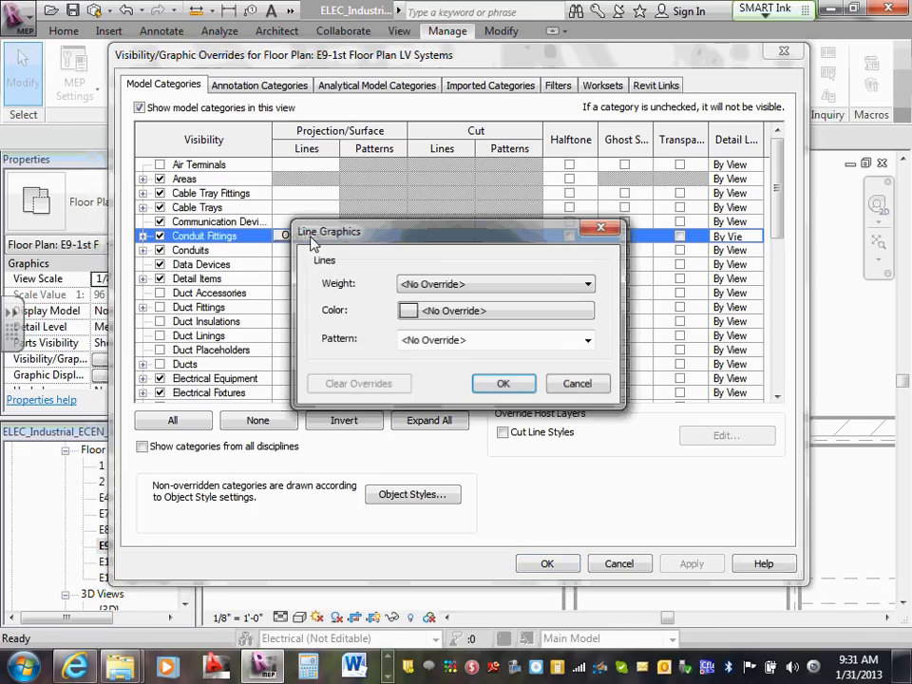
drag(434, 239, 414, 217)
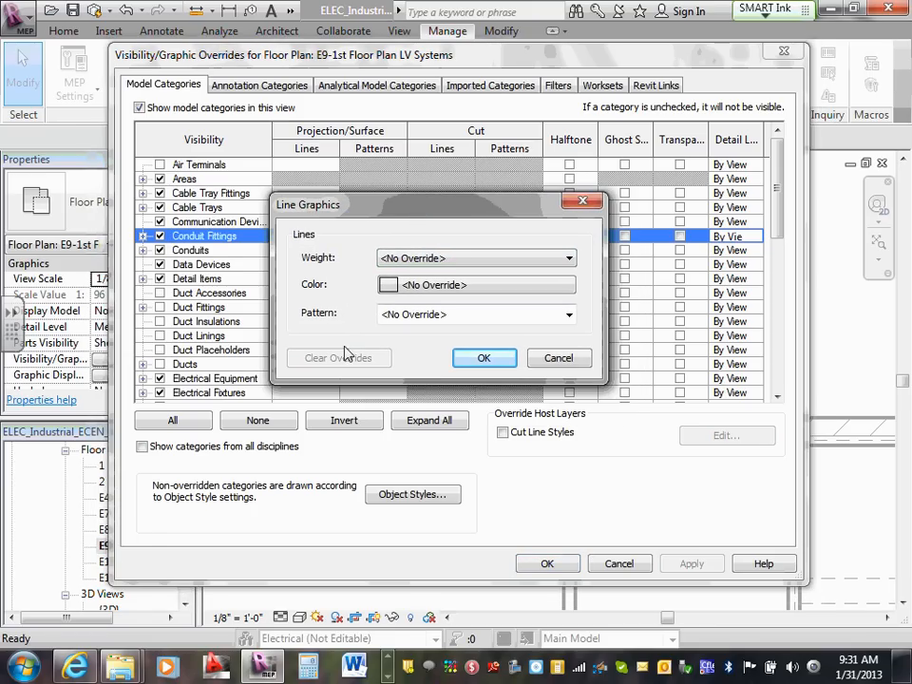
click(547, 358)
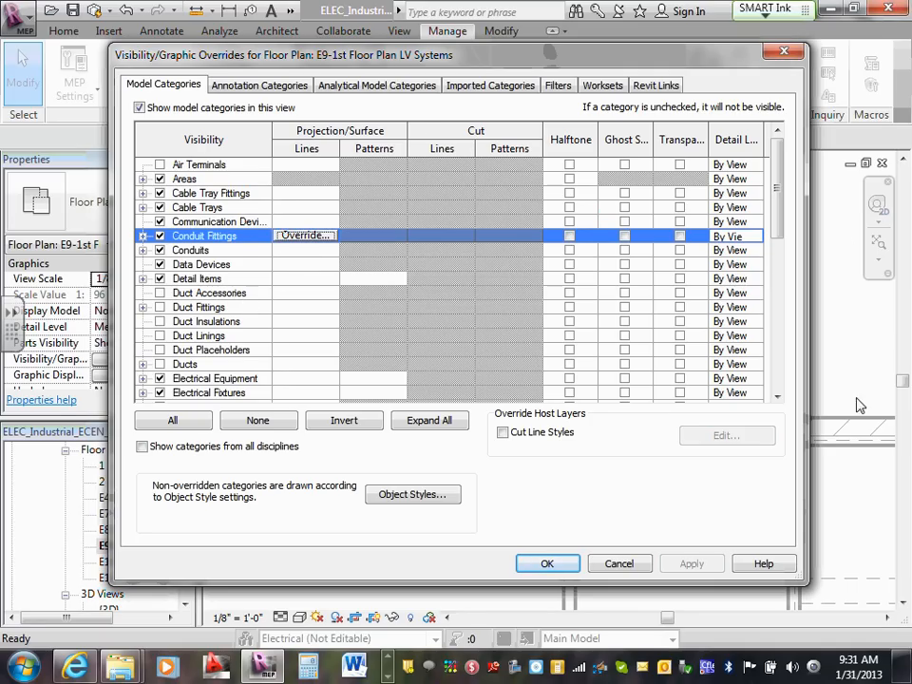
drag(472, 53, 470, 42)
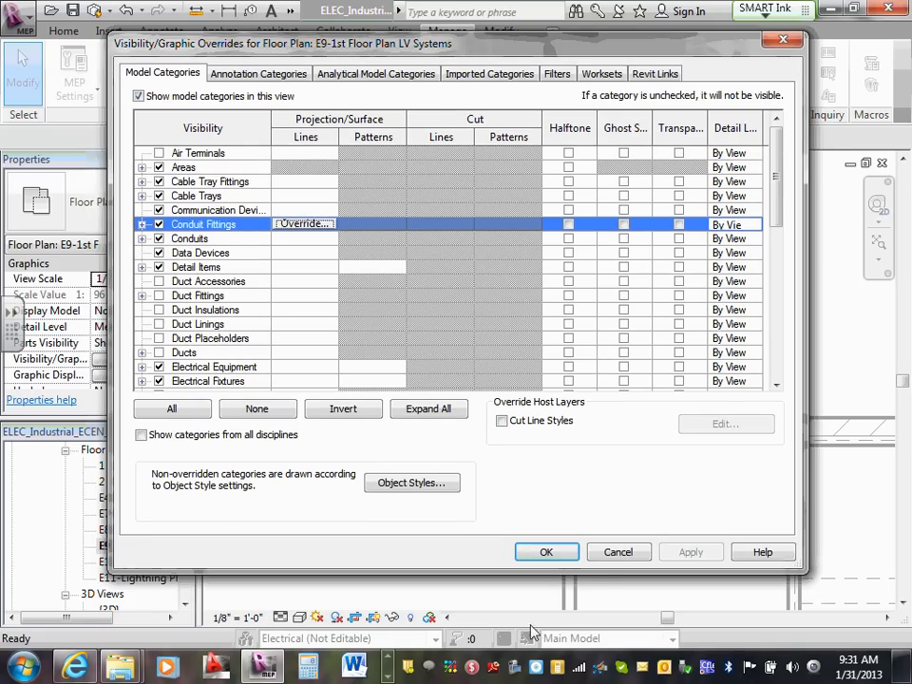
click(615, 551)
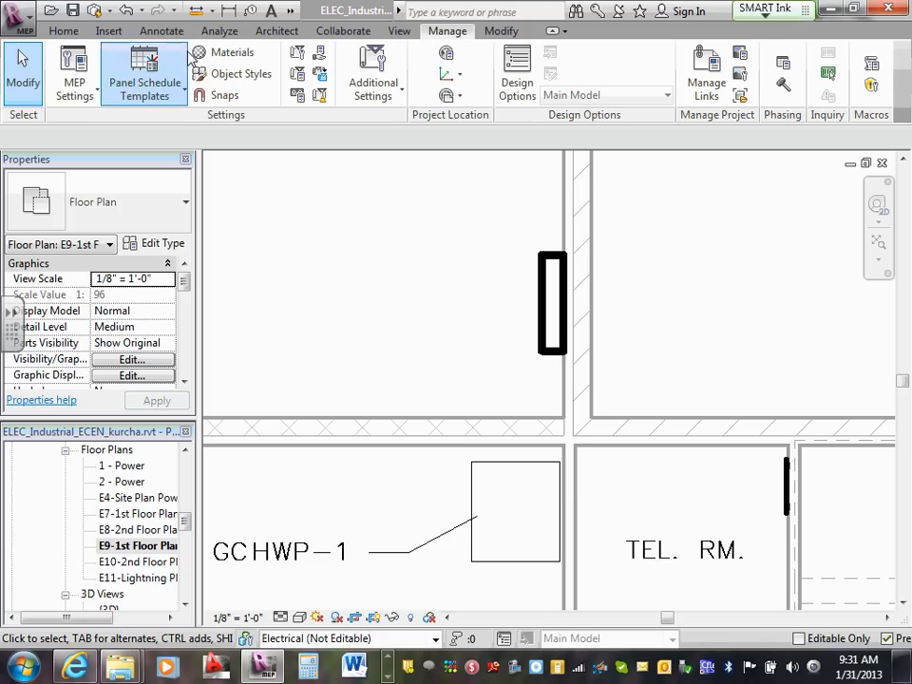
Reopen the object styles, compare the projection and cut line weight columns across the model categories, and close them.
click(236, 74)
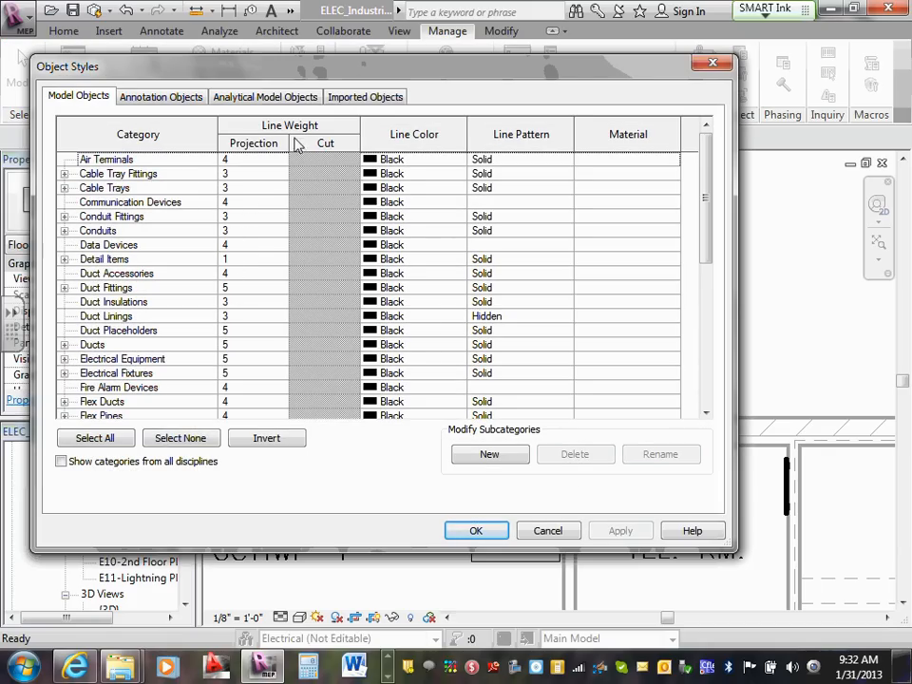
drag(290, 142, 295, 142)
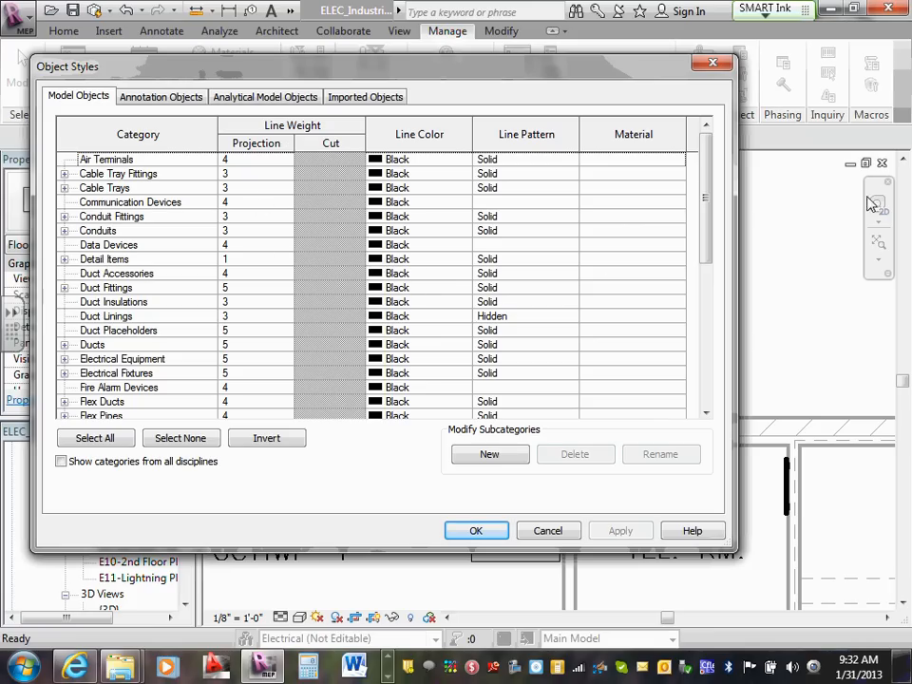
drag(704, 199, 705, 224)
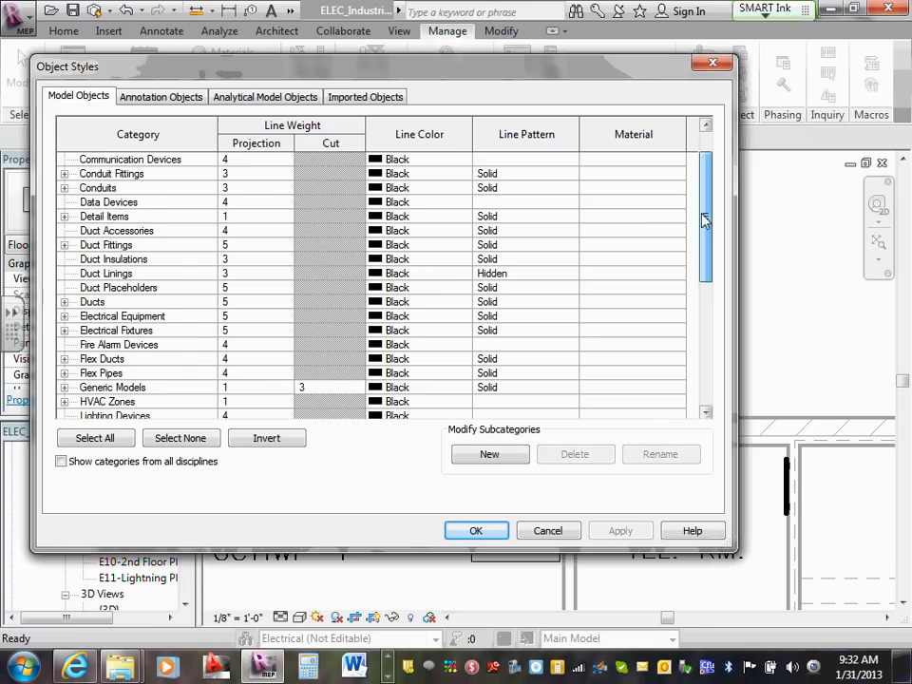
drag(704, 220, 705, 202)
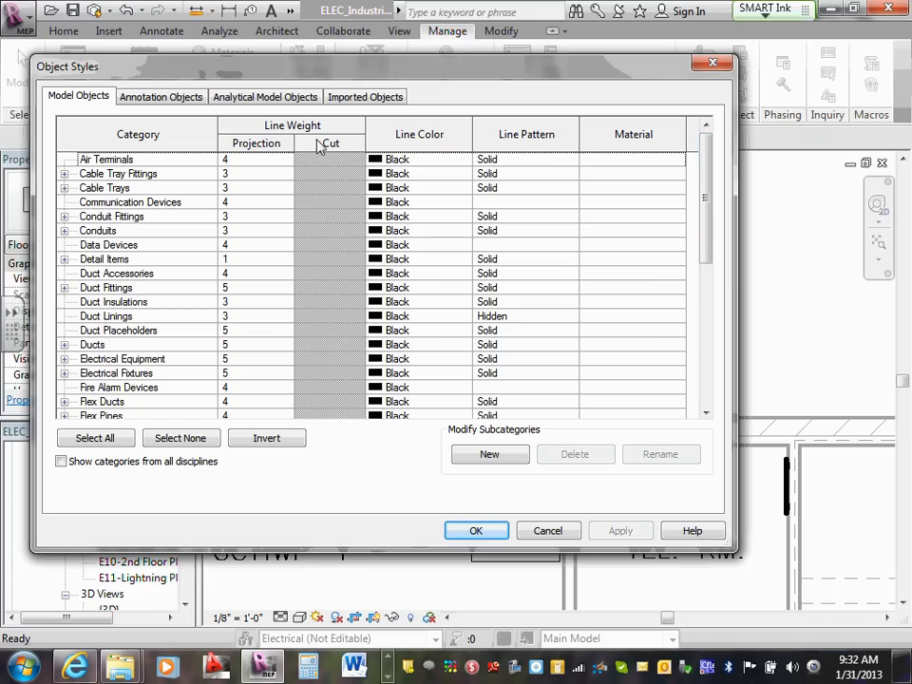
click(476, 530)
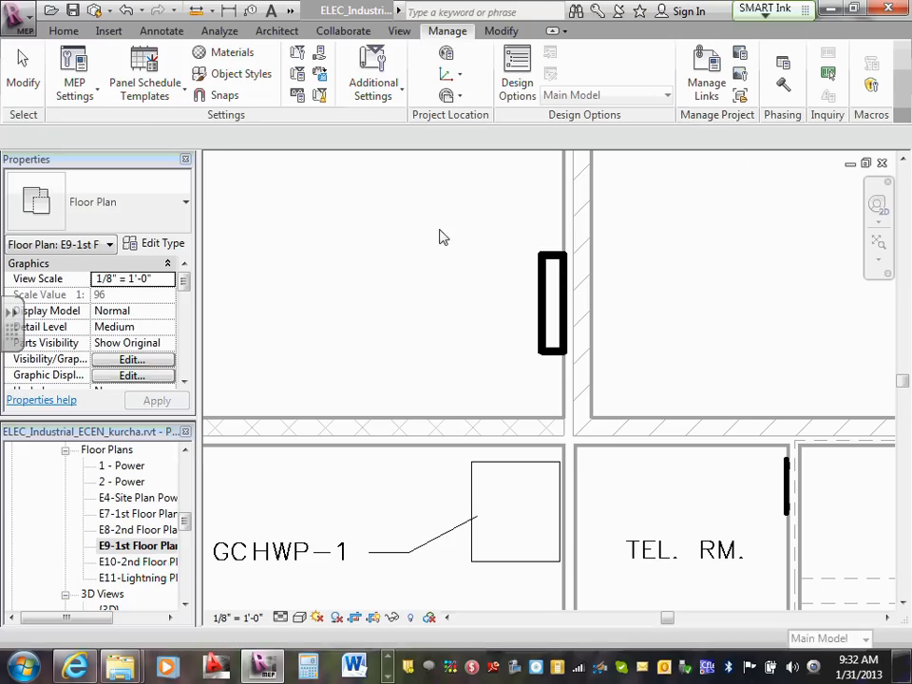
Examine the widths of the numbered model line weights across the view scales in the line weight settings and accept them.
click(3, 4)
click(426, 394)
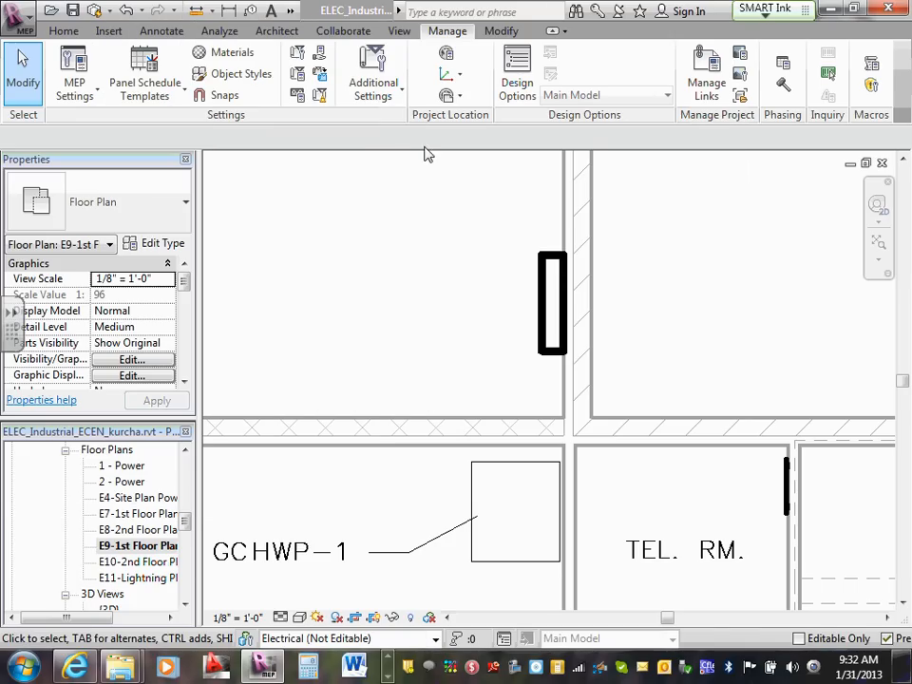
click(403, 99)
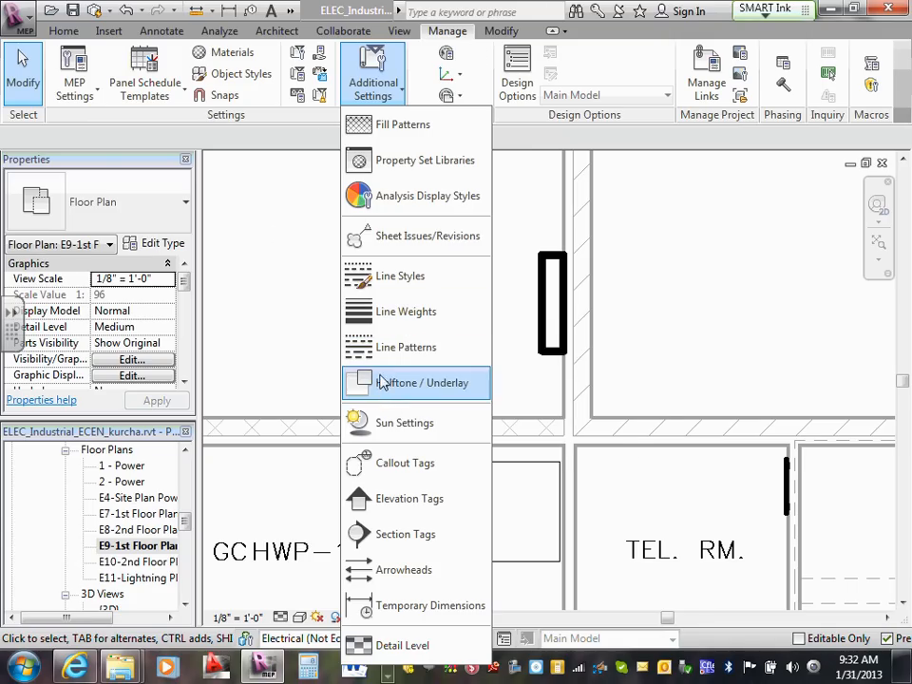
click(382, 312)
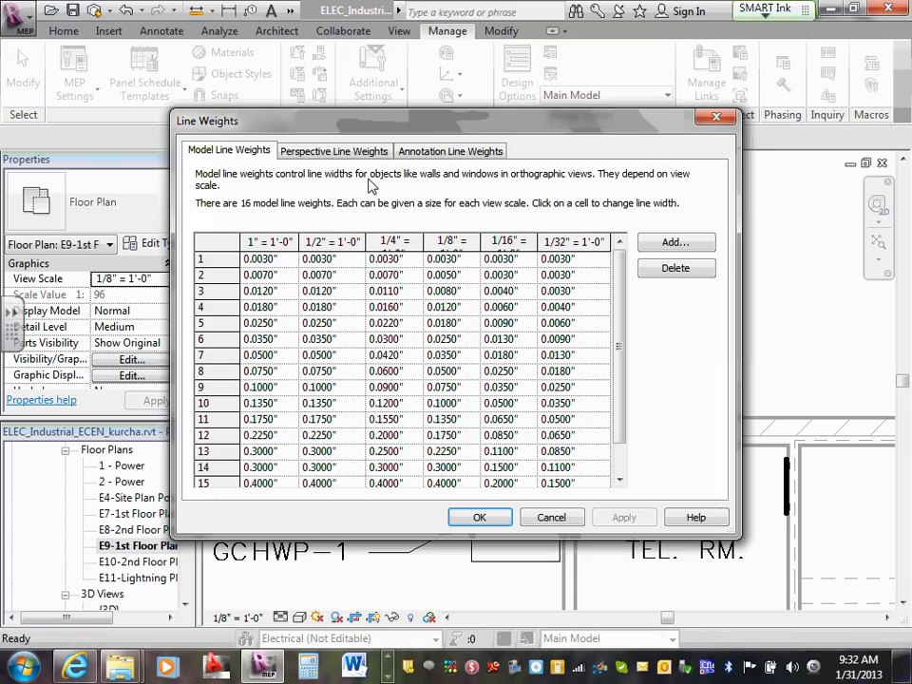
drag(455, 123, 452, 85)
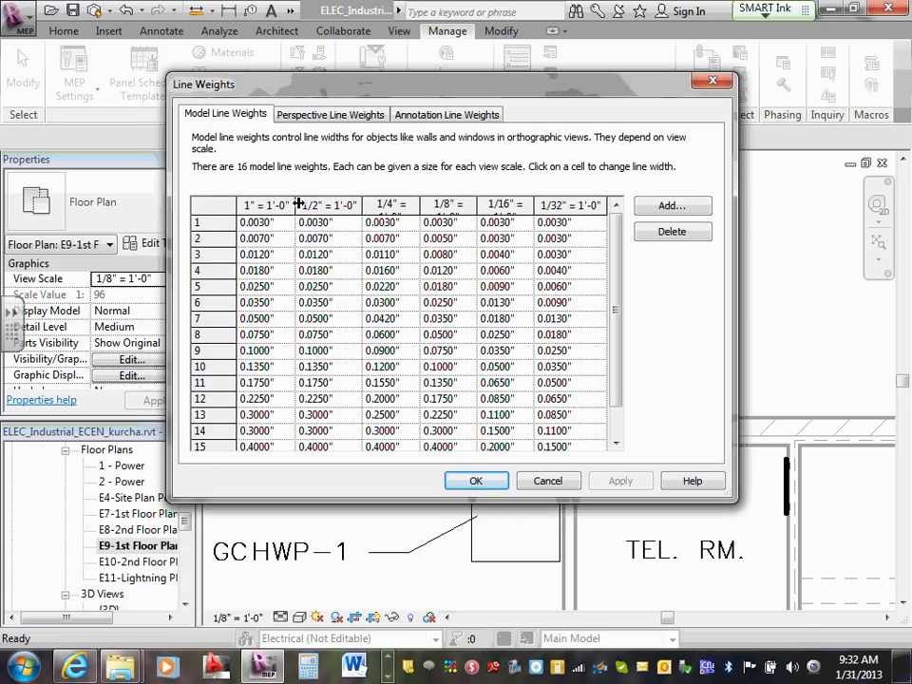
drag(296, 205, 309, 206)
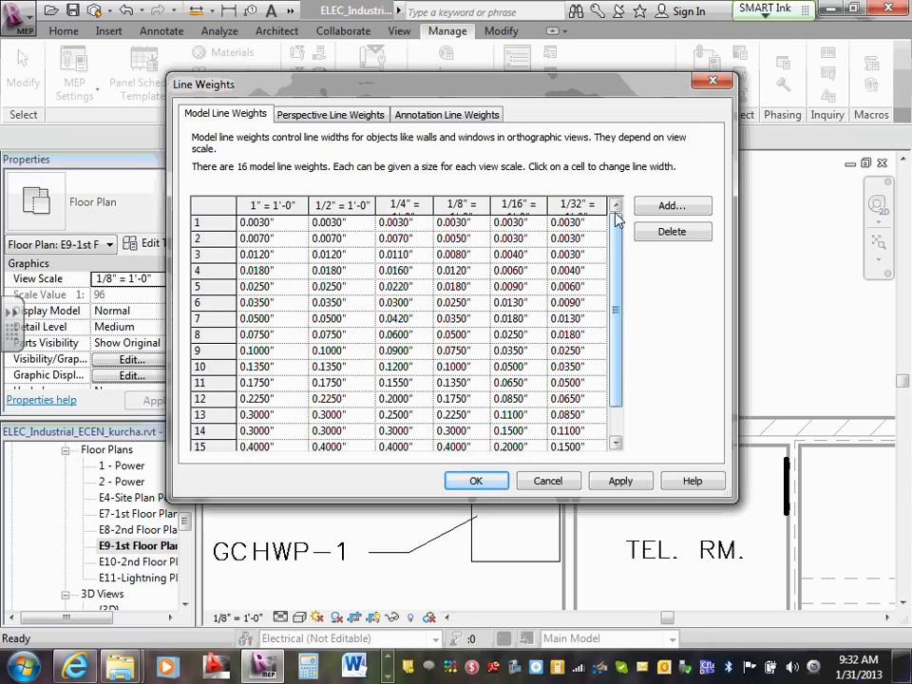
mouse_move(620, 224)
mouse_down()
mouse_move(619, 278)
mouse_move(622, 238)
mouse_up()
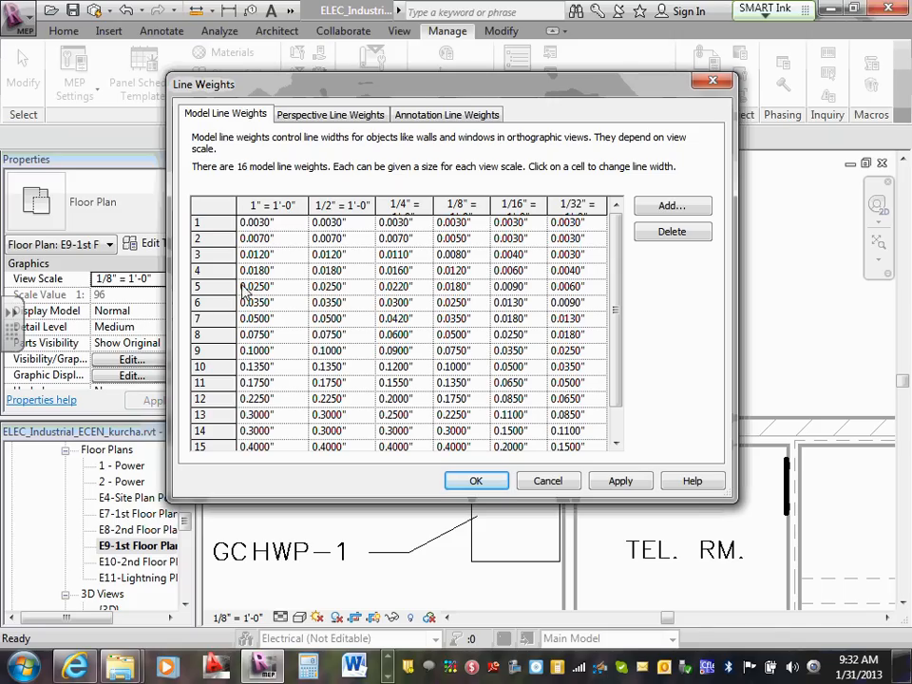
click(508, 482)
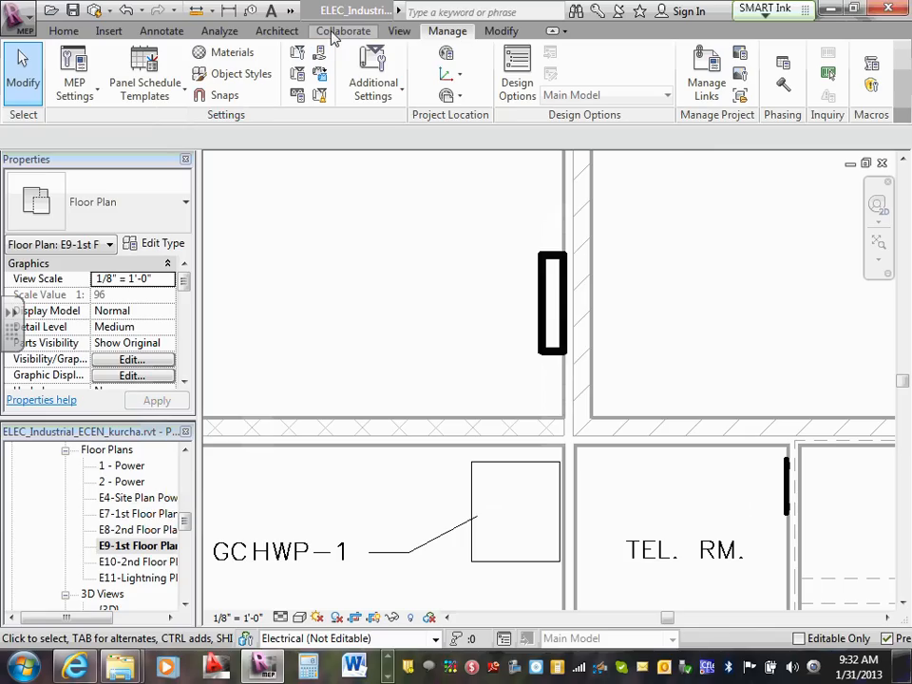
Check the projection line weight assigned to Electrical Equipment in the object styles and accept them.
click(352, 85)
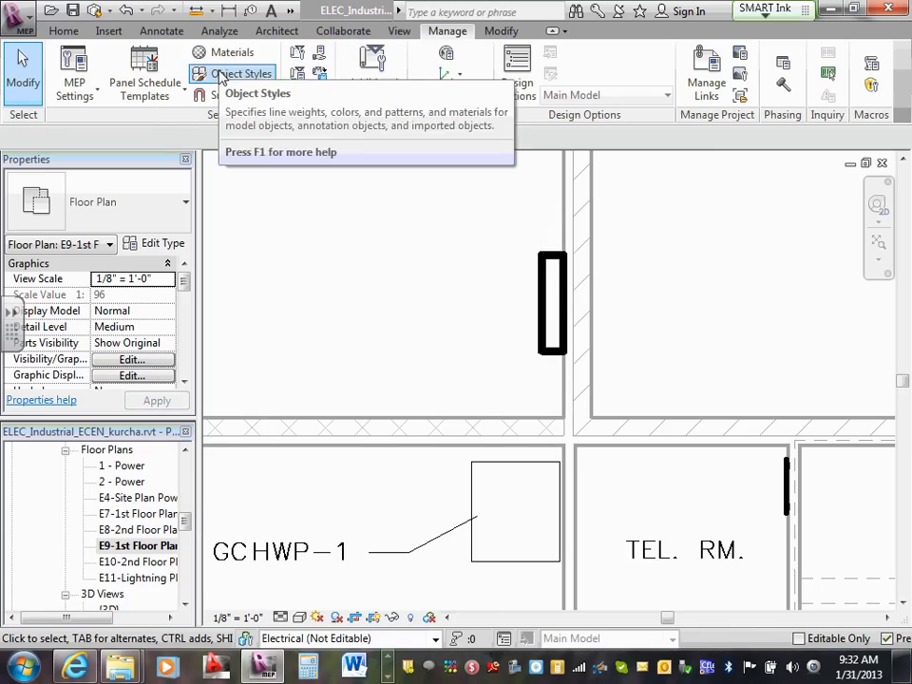
click(205, 74)
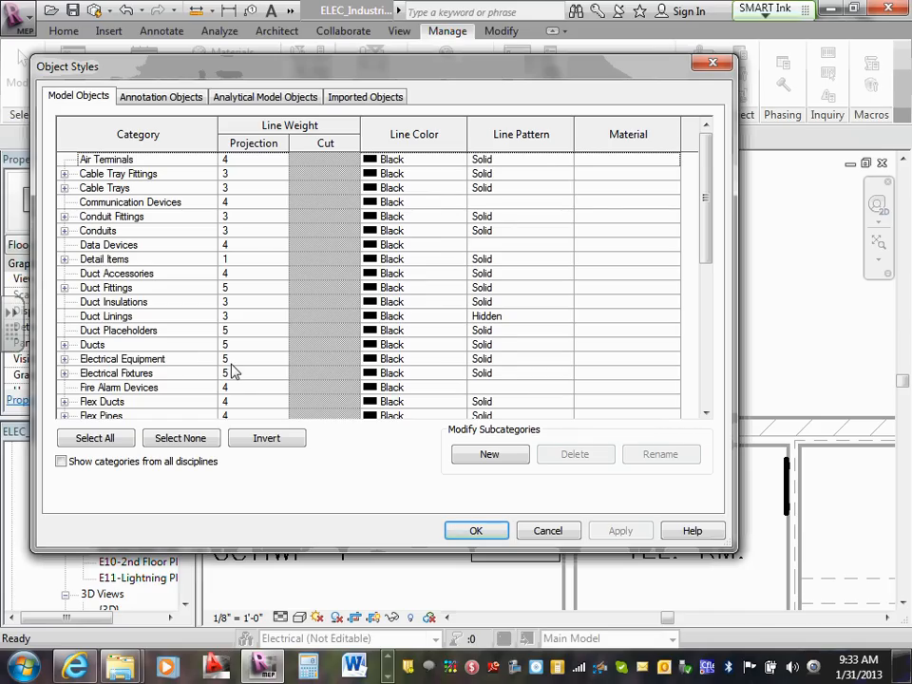
click(475, 532)
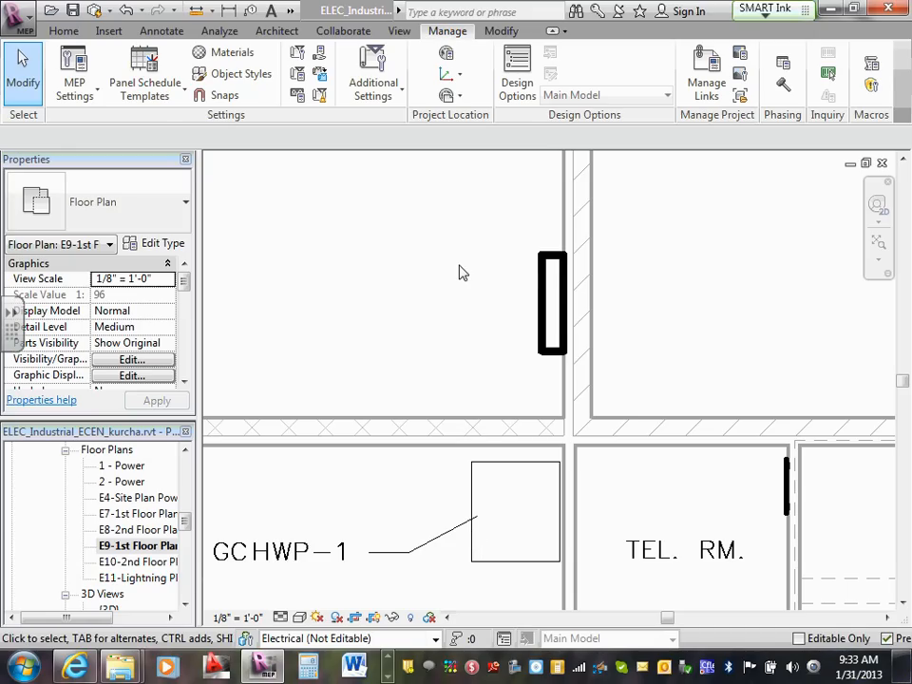
Open the print setup for the current floor plan window and inspect the available print color options.
scroll(458, 273, down, 4)
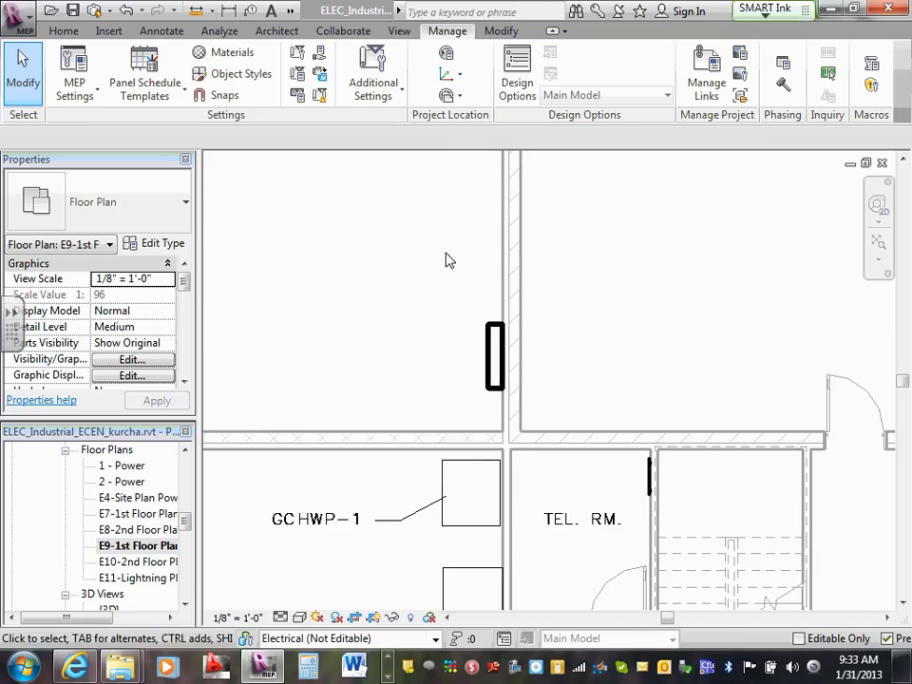
middle_drag(446, 253, 438, 355)
middle_drag(414, 512, 413, 361)
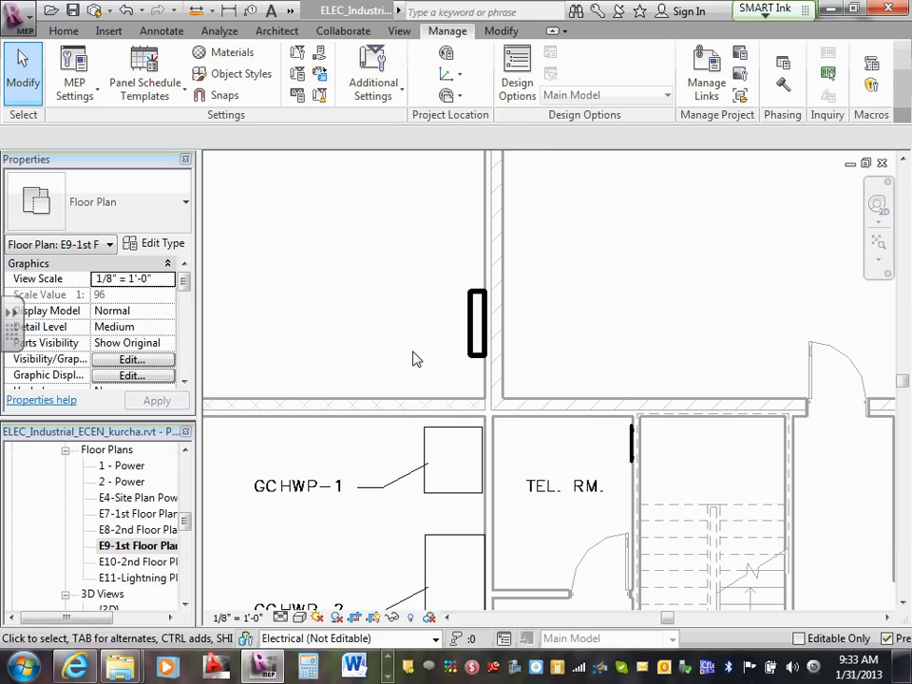
scroll(412, 359, up, 1)
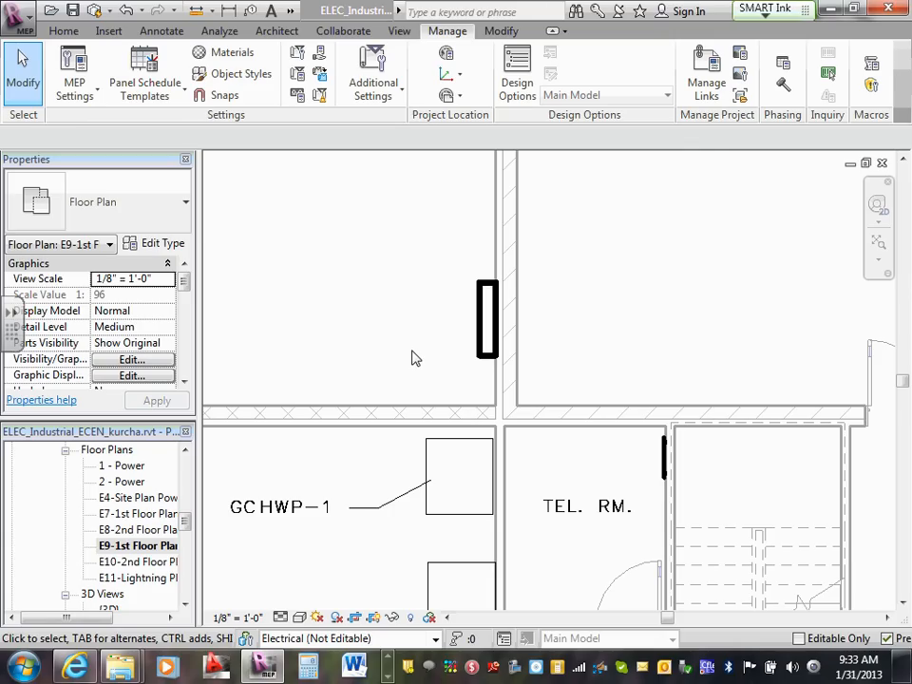
key(ctrl+p)
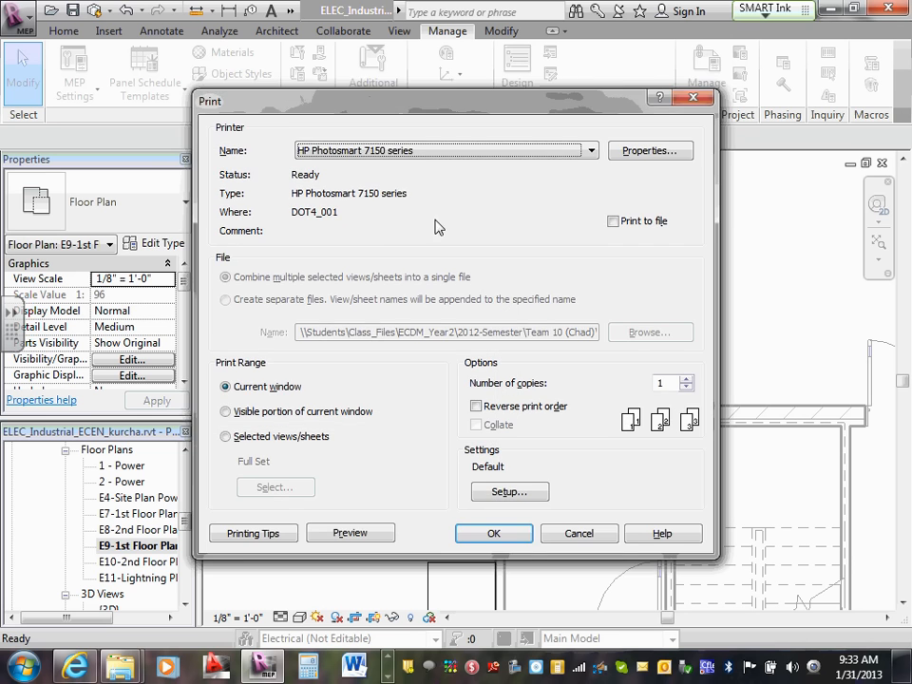
drag(443, 89, 372, 82)
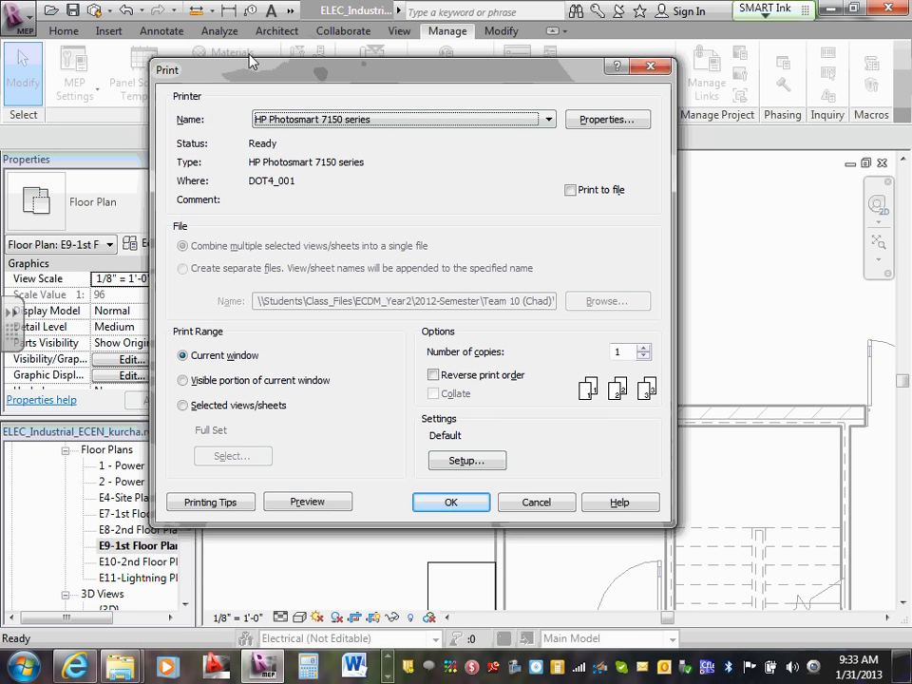
click(487, 462)
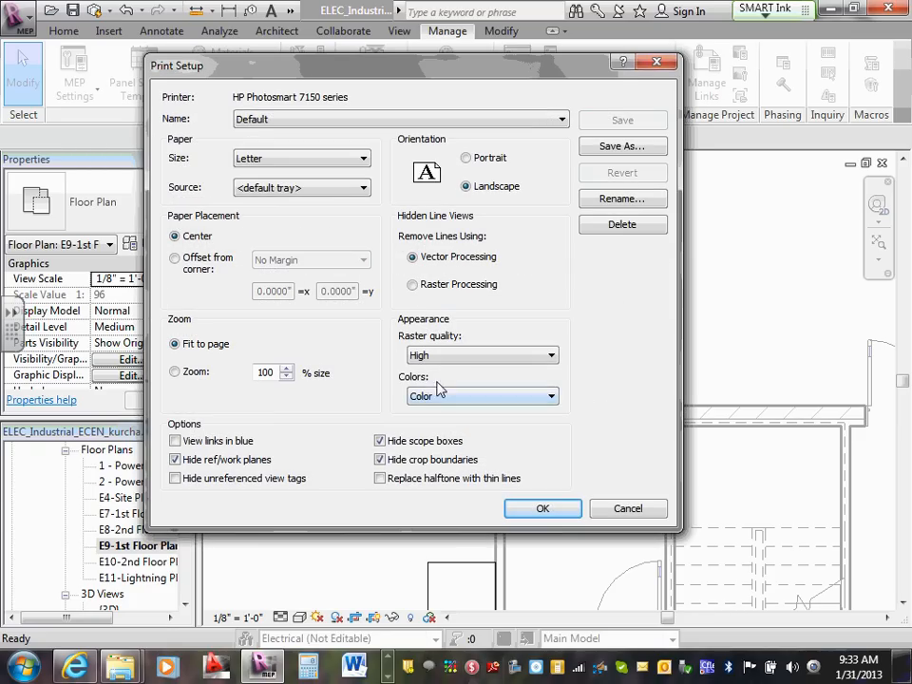
click(439, 398)
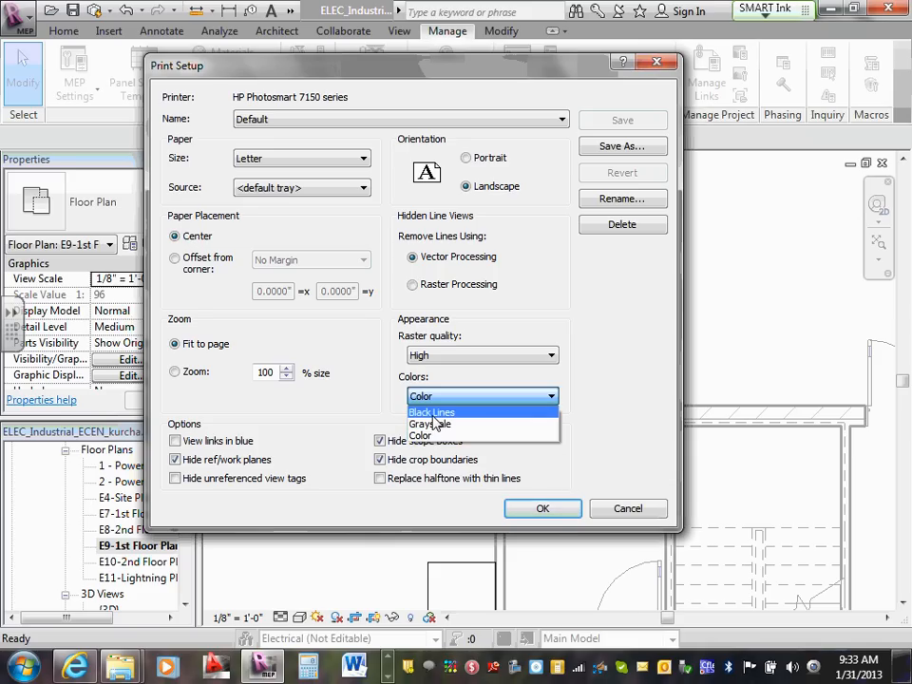
click(333, 407)
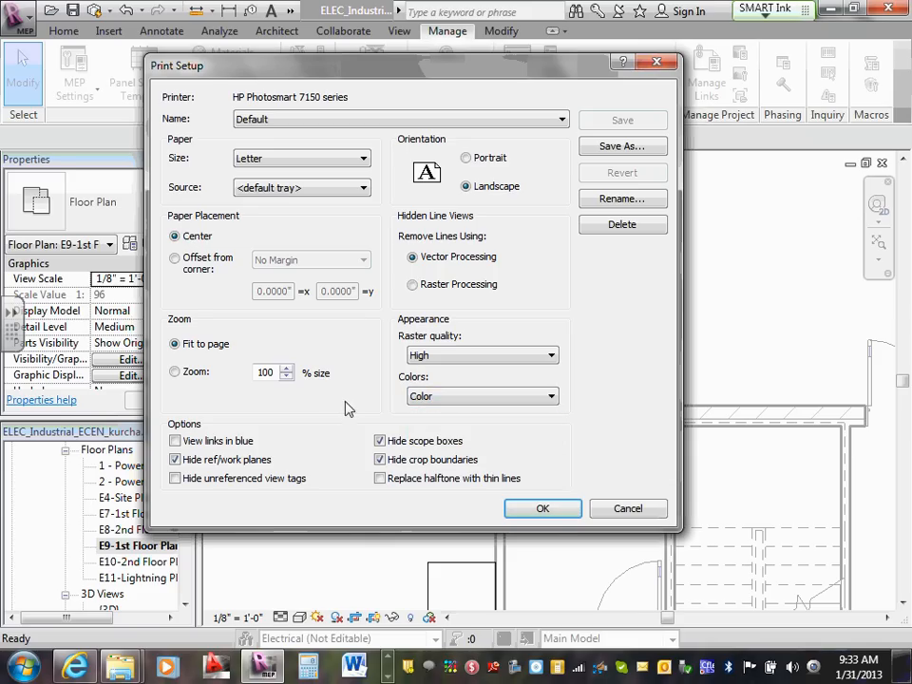
click(435, 400)
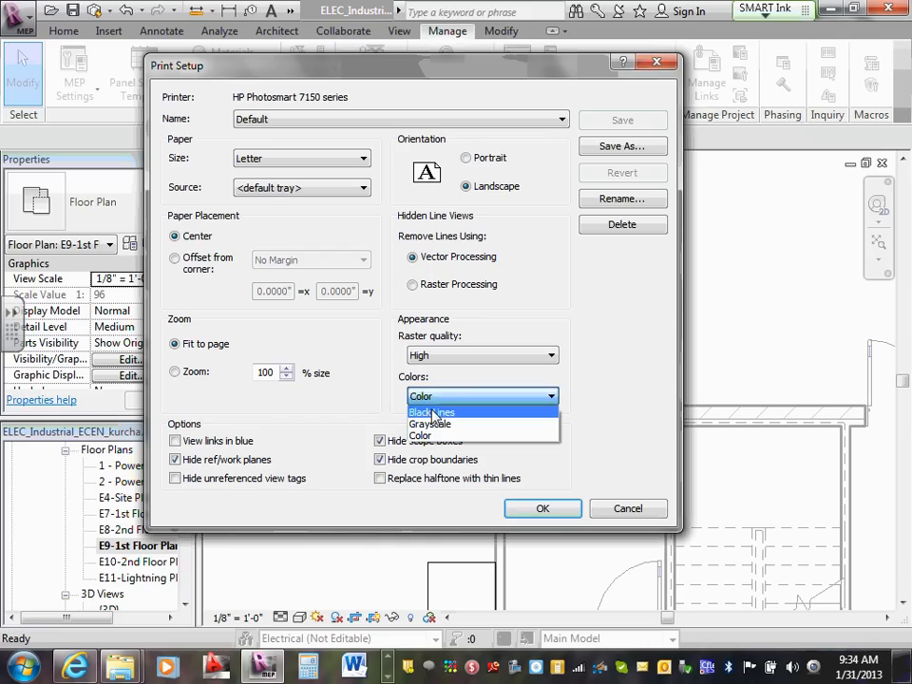
click(379, 401)
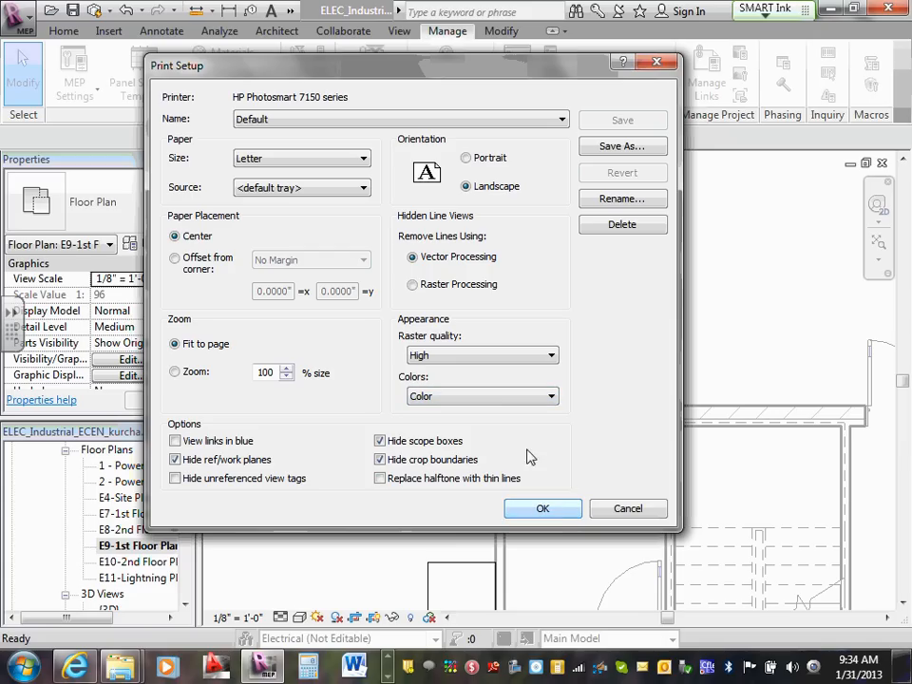
Try the Black Lines color option and the thin-line halftone replacement in the print setup, discard the setup and leave without printing.
click(482, 396)
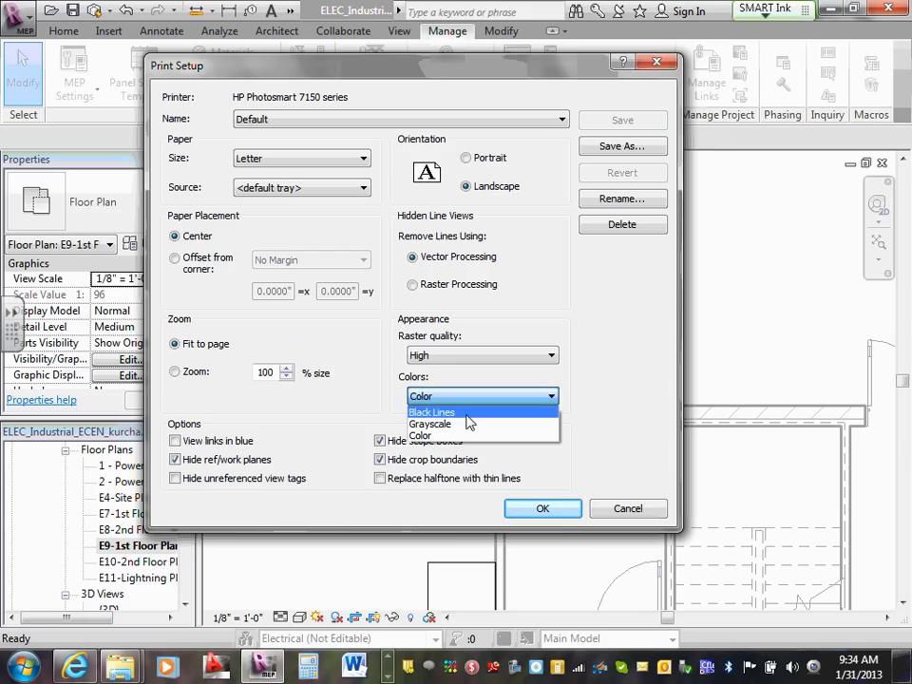
click(465, 414)
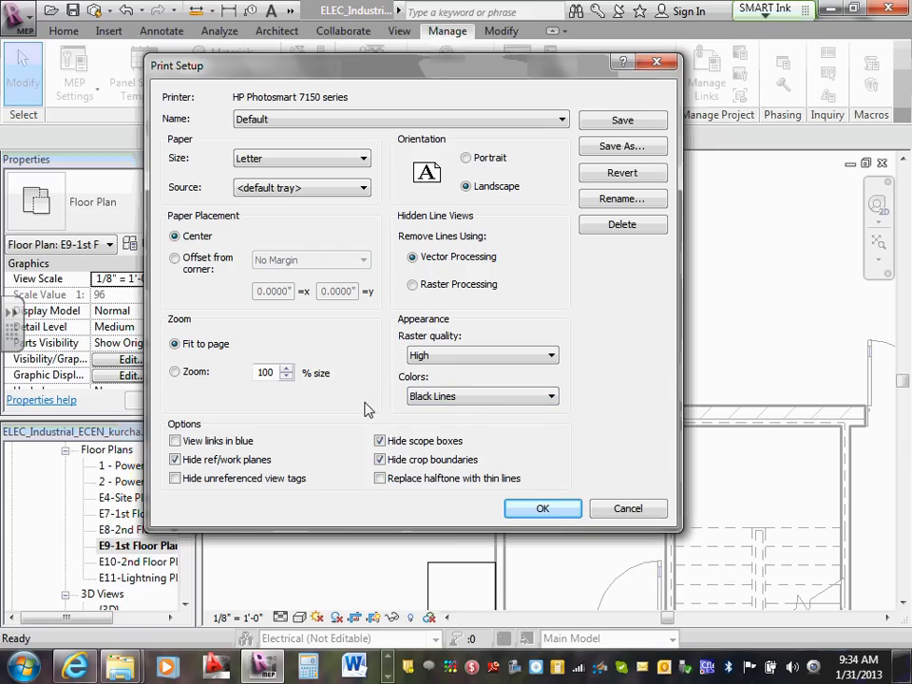
click(489, 396)
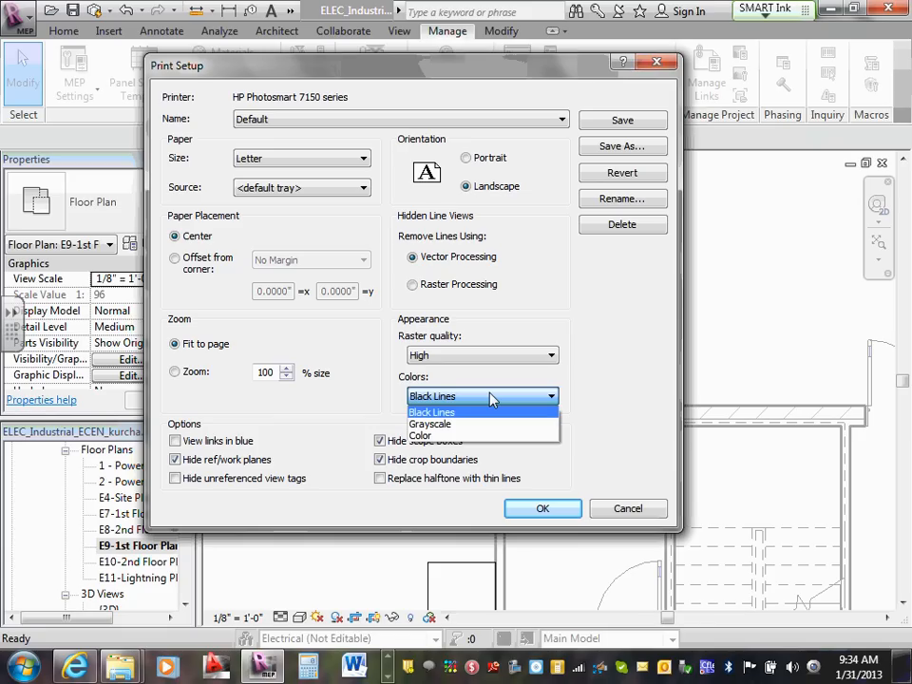
click(491, 399)
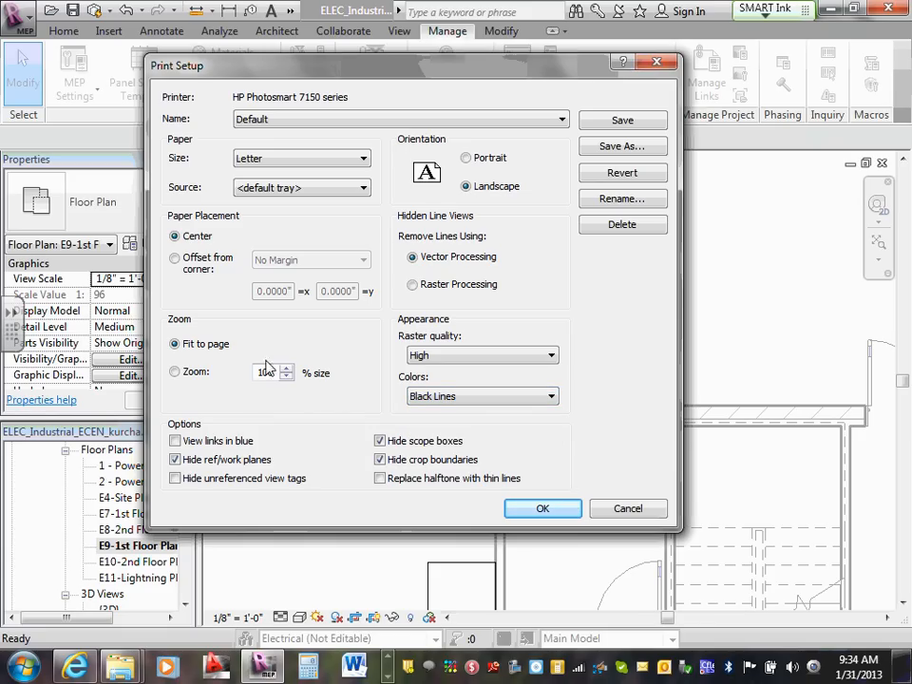
click(380, 478)
click(379, 478)
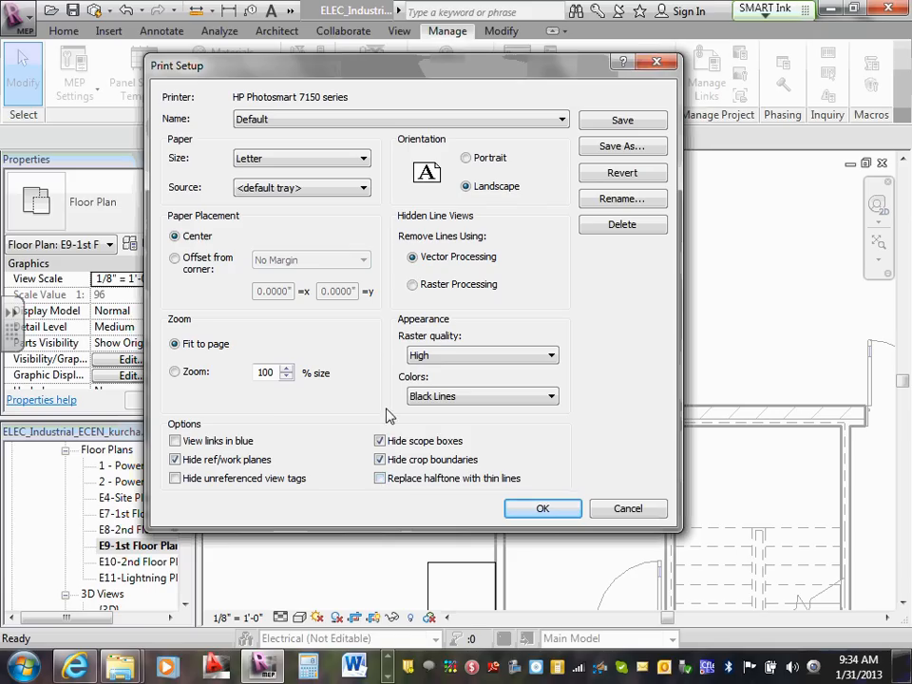
click(437, 398)
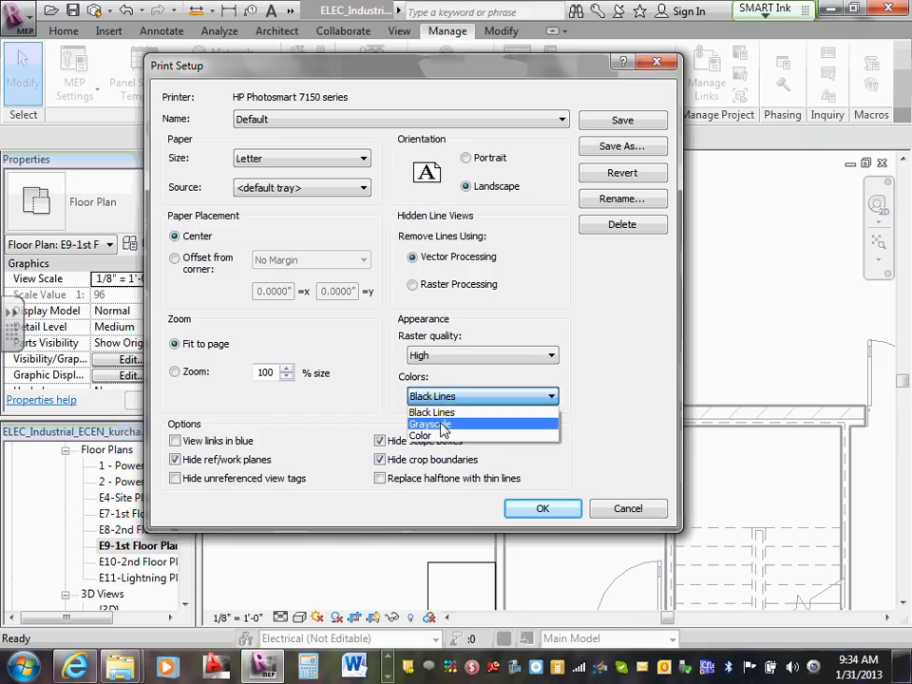
click(435, 412)
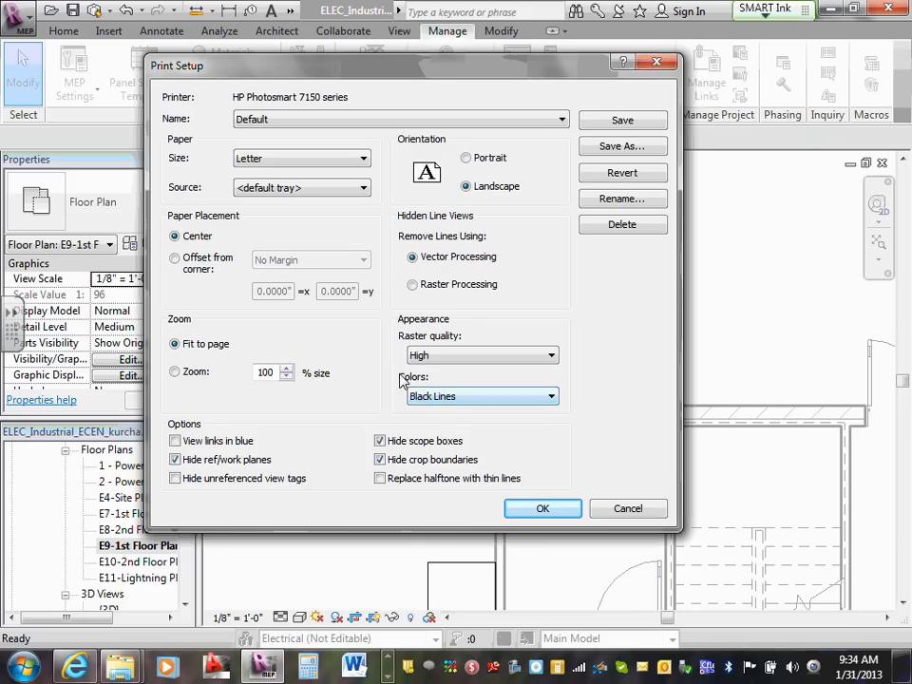
click(636, 511)
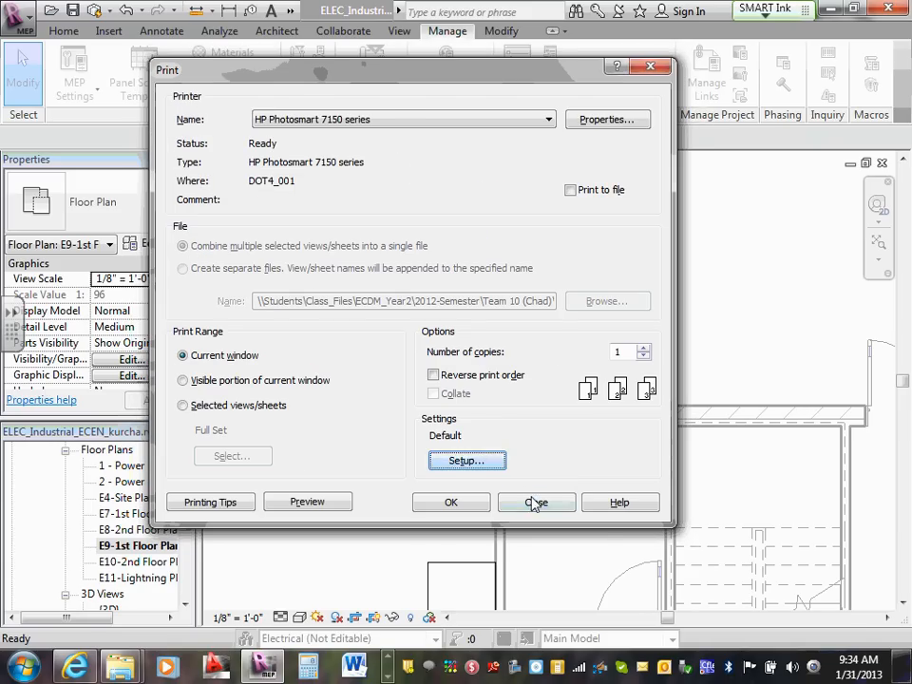
click(536, 502)
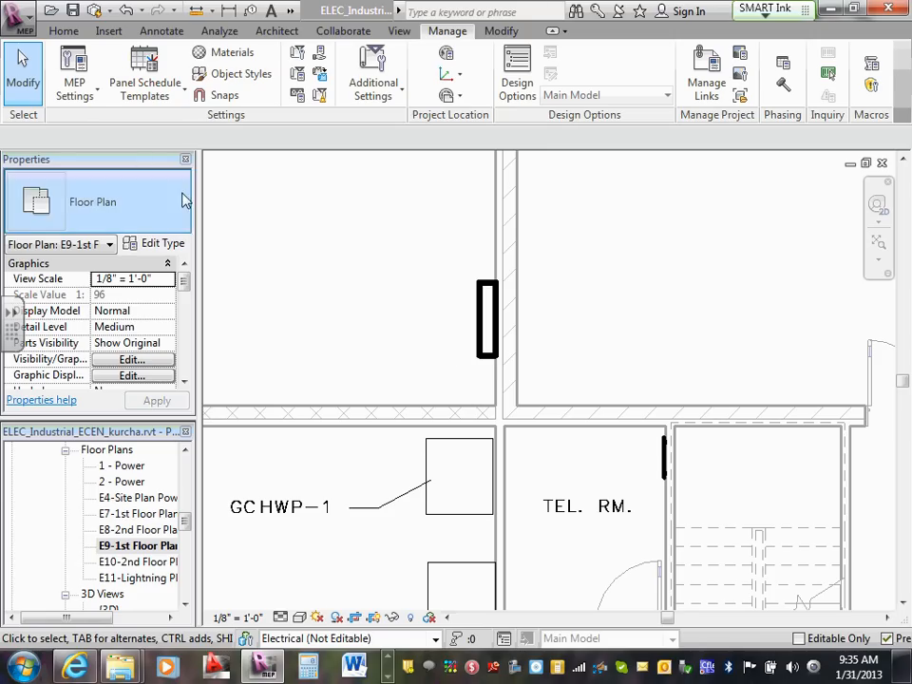
Start loading a family and browse from the desktop's 2012-Semester shortcut to the Instructor folder.
click(108, 33)
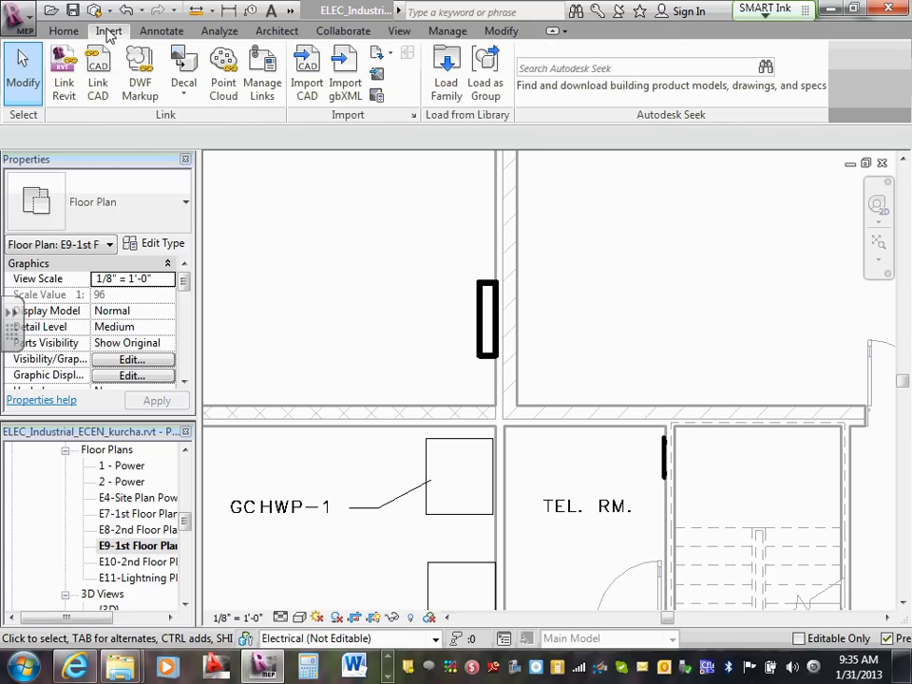
click(446, 84)
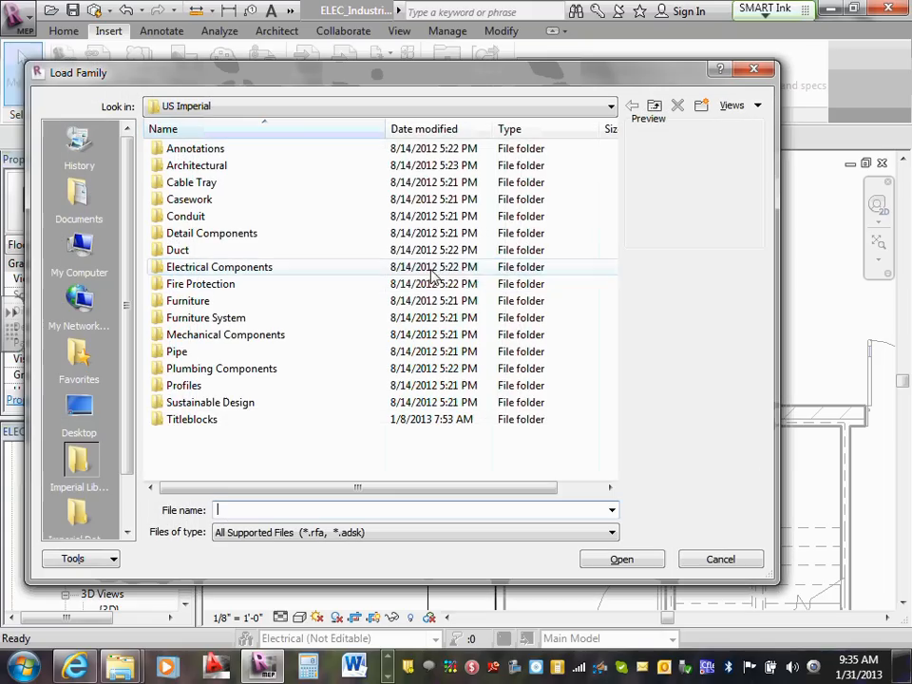
click(78, 407)
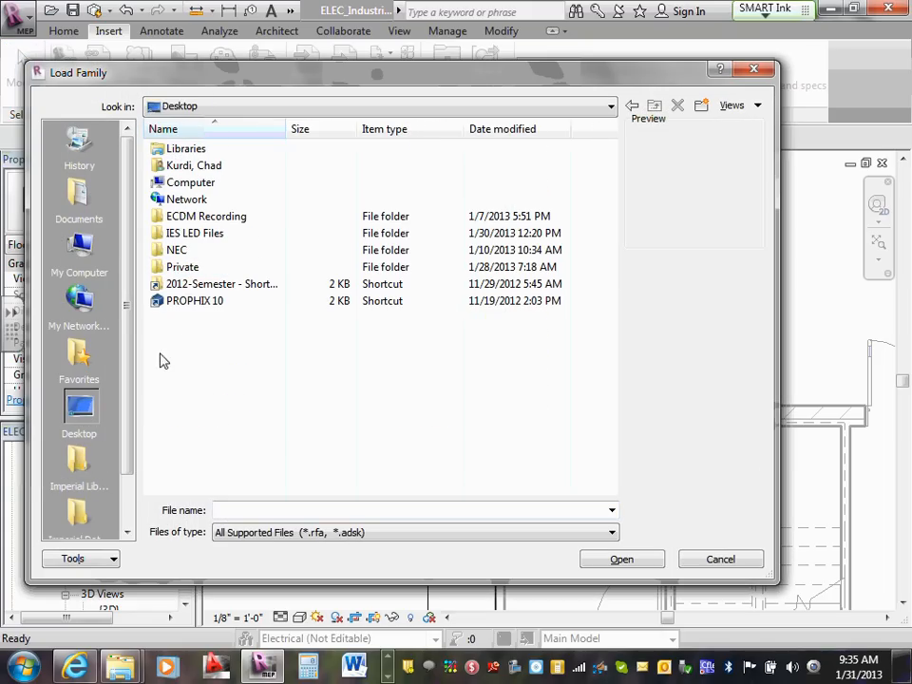
double_click(203, 284)
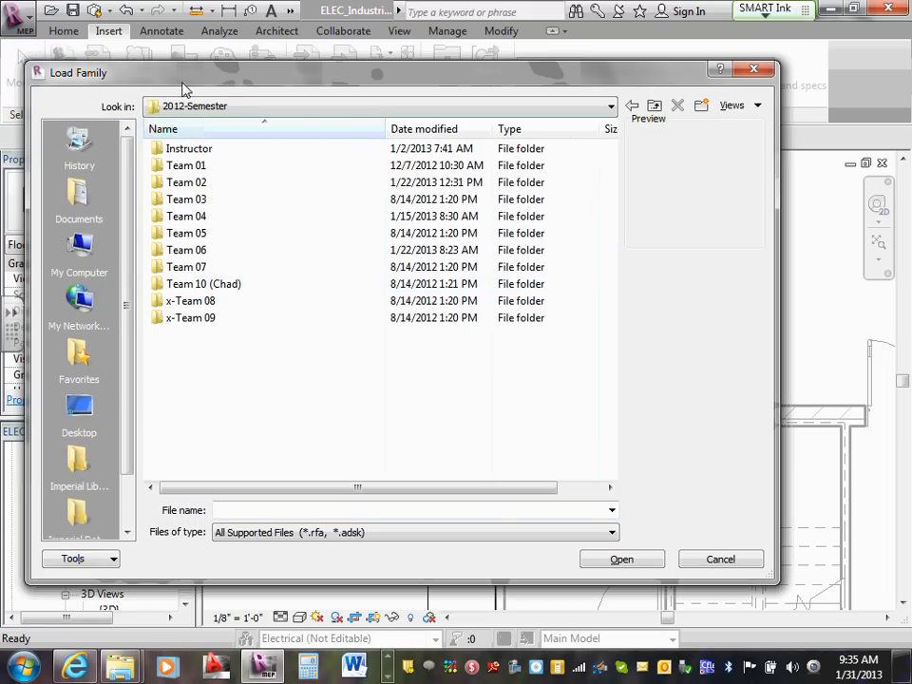
double_click(190, 148)
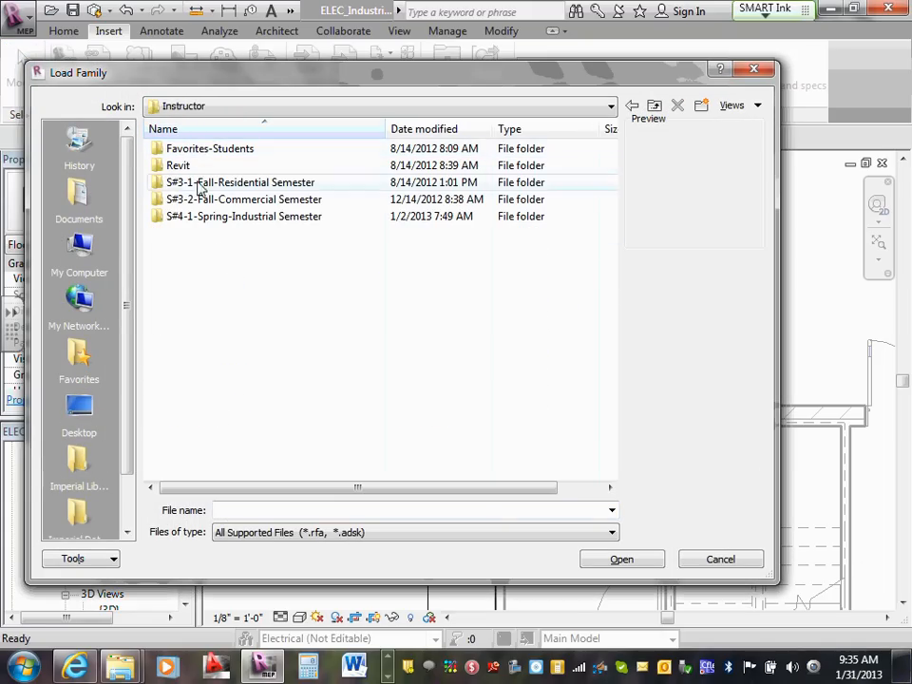
double_click(212, 218)
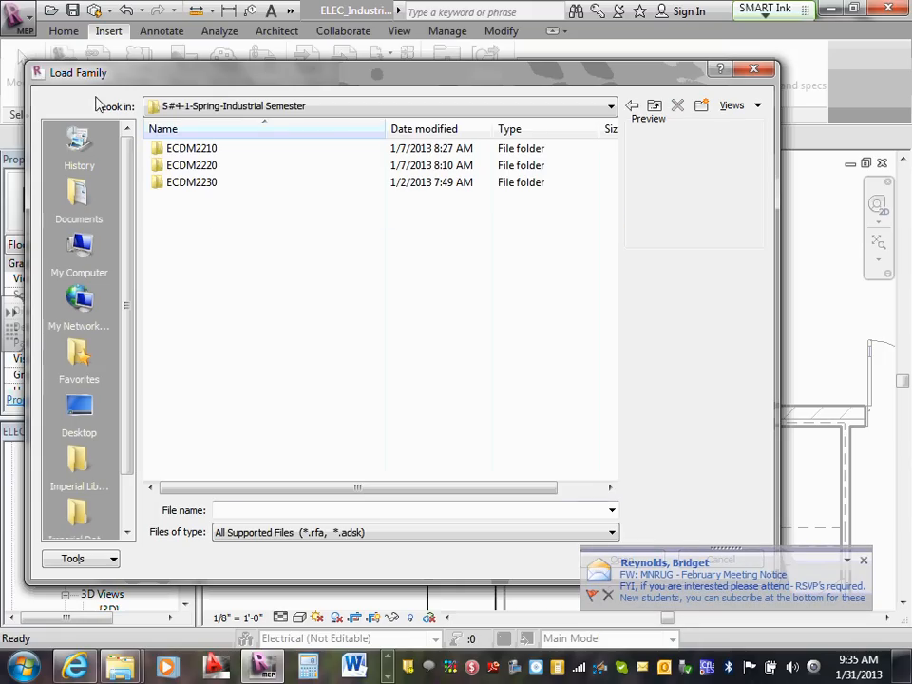
click(654, 106)
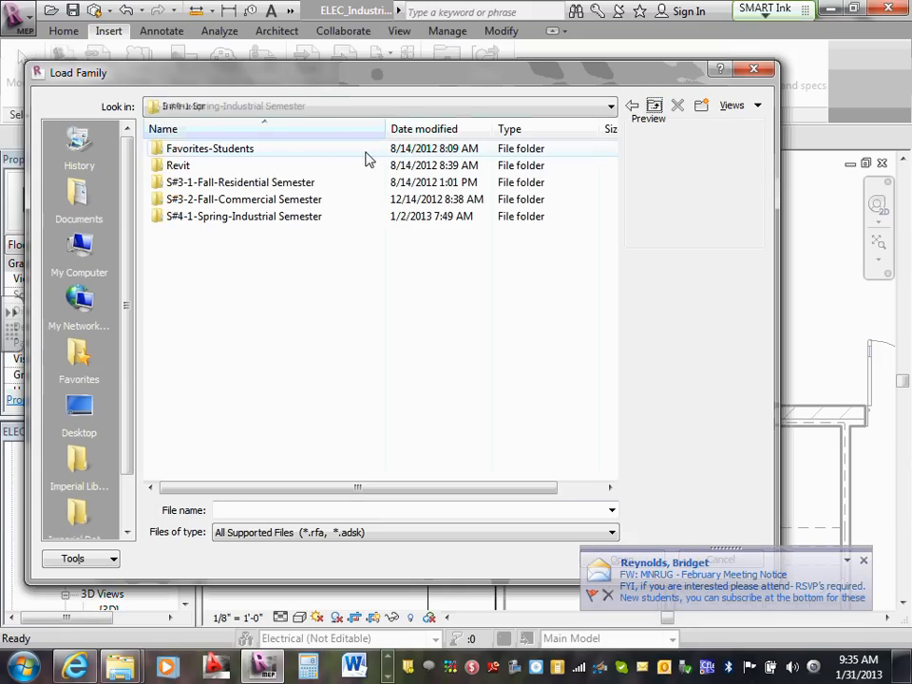
Open the Electrical Components folder inside Revit Families-Quarter VI Industrial Project and preview DCT_EPO Panel.rfa.
double_click(176, 167)
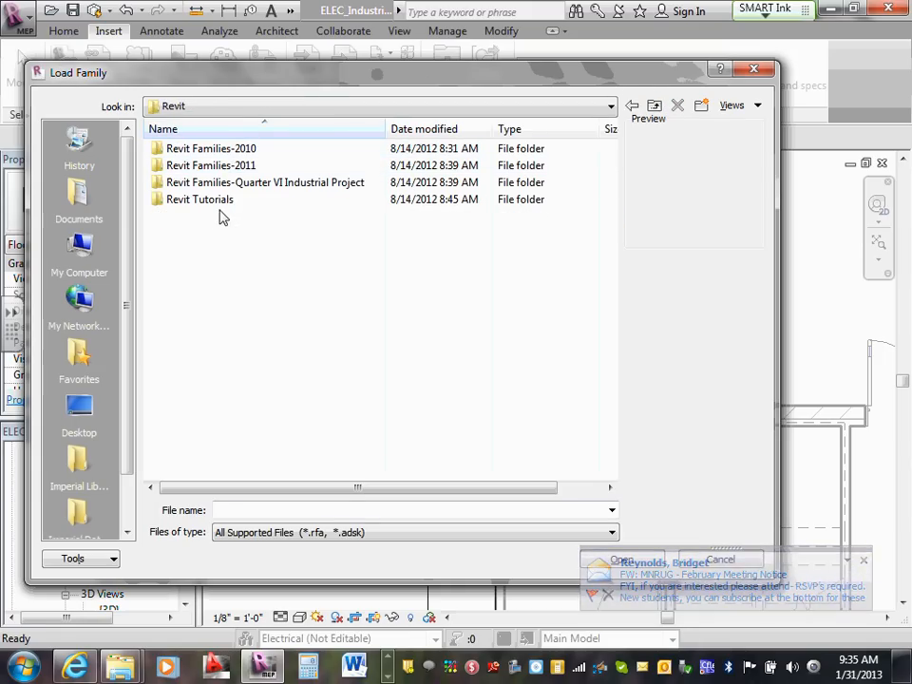
click(244, 191)
double_click(244, 191)
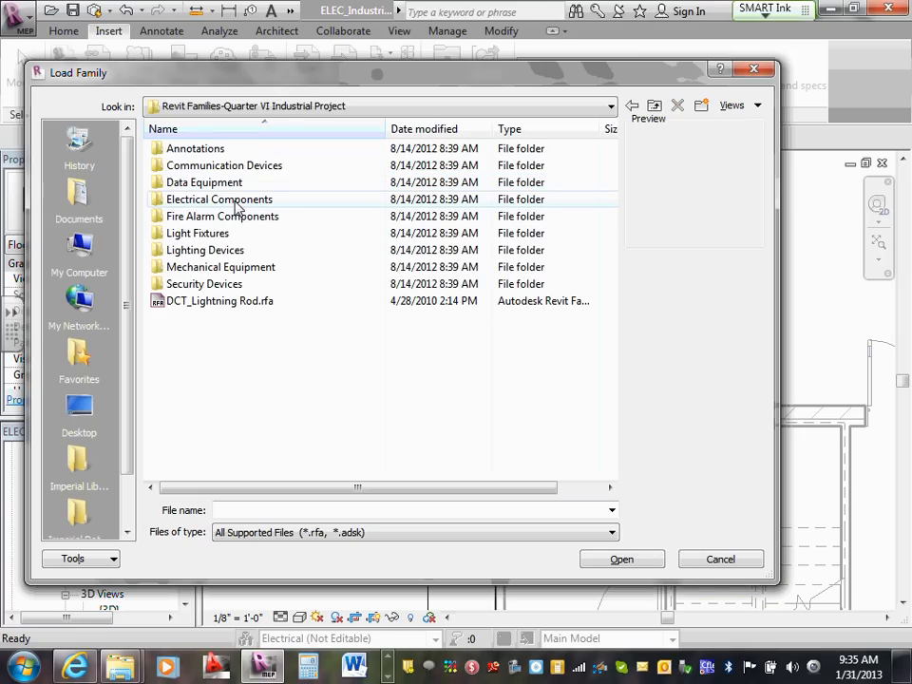
double_click(243, 202)
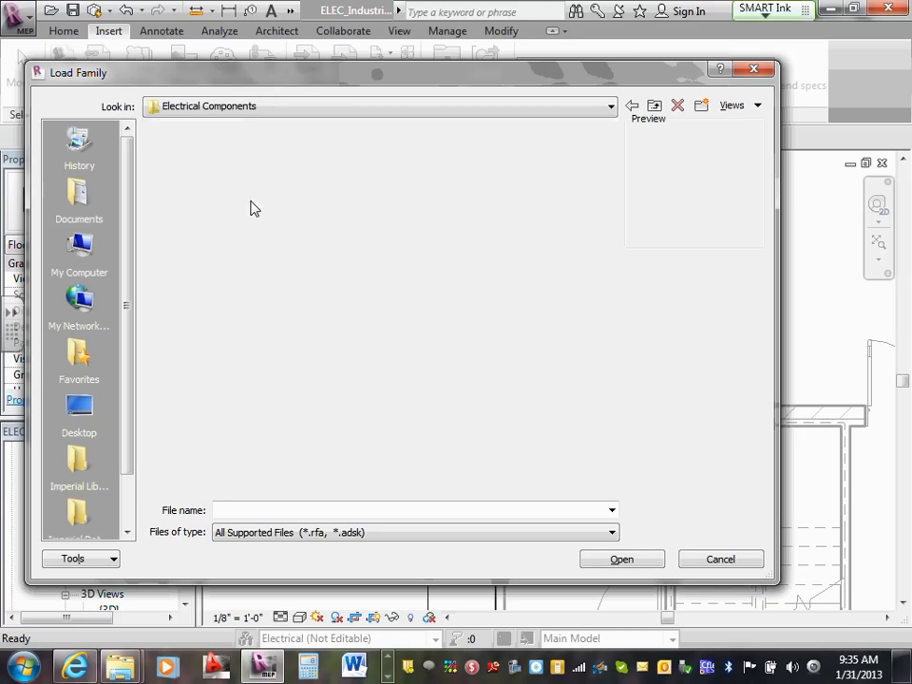
click(237, 202)
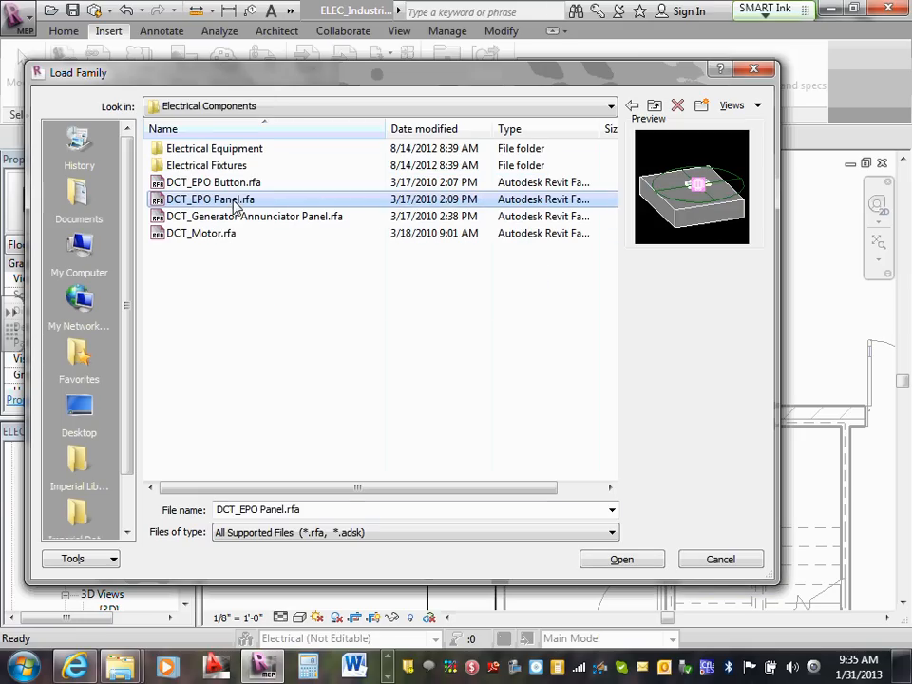
Examine the families available in the Electrical Equipment folder and its Panelboards, Transfer Switches and UPS and PDU subfolders.
double_click(242, 152)
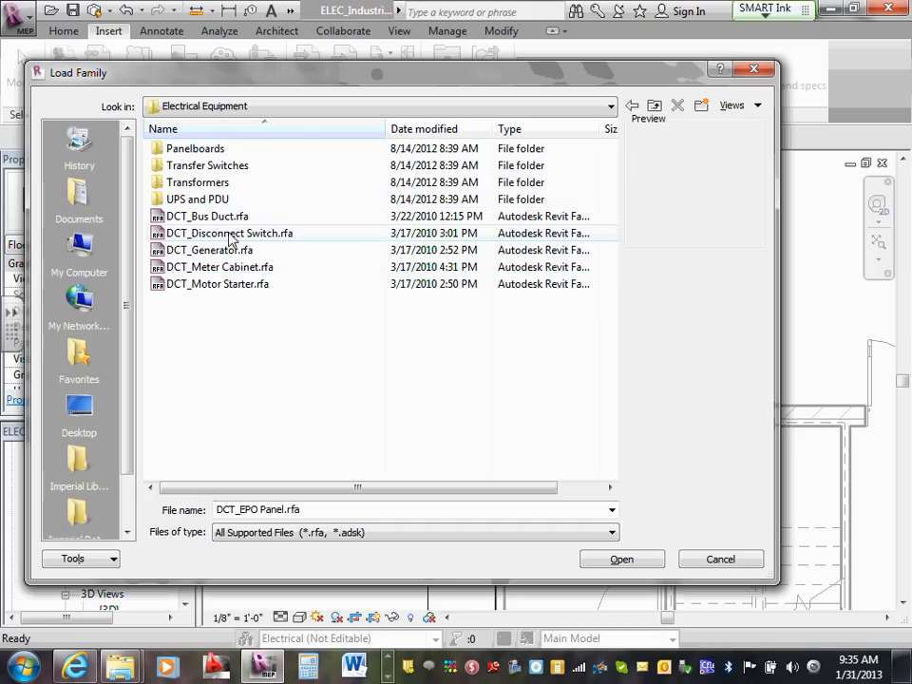
double_click(227, 152)
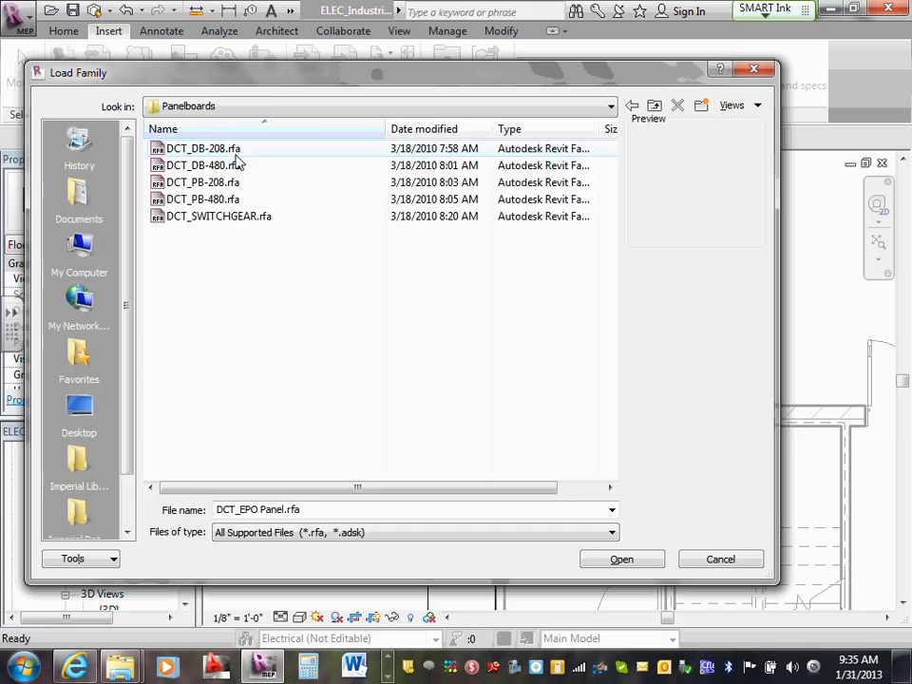
click(654, 105)
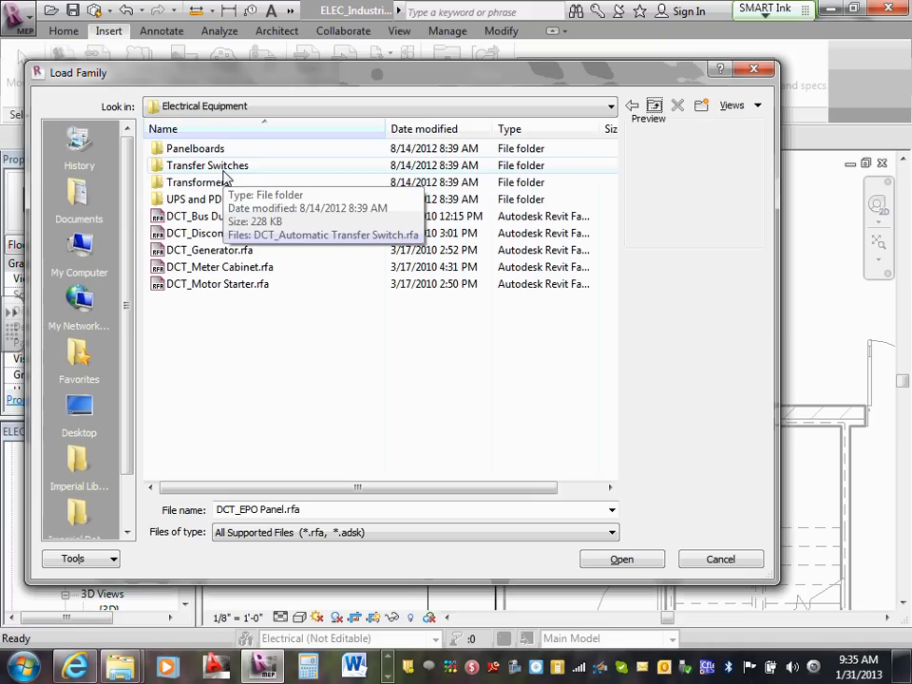
double_click(194, 199)
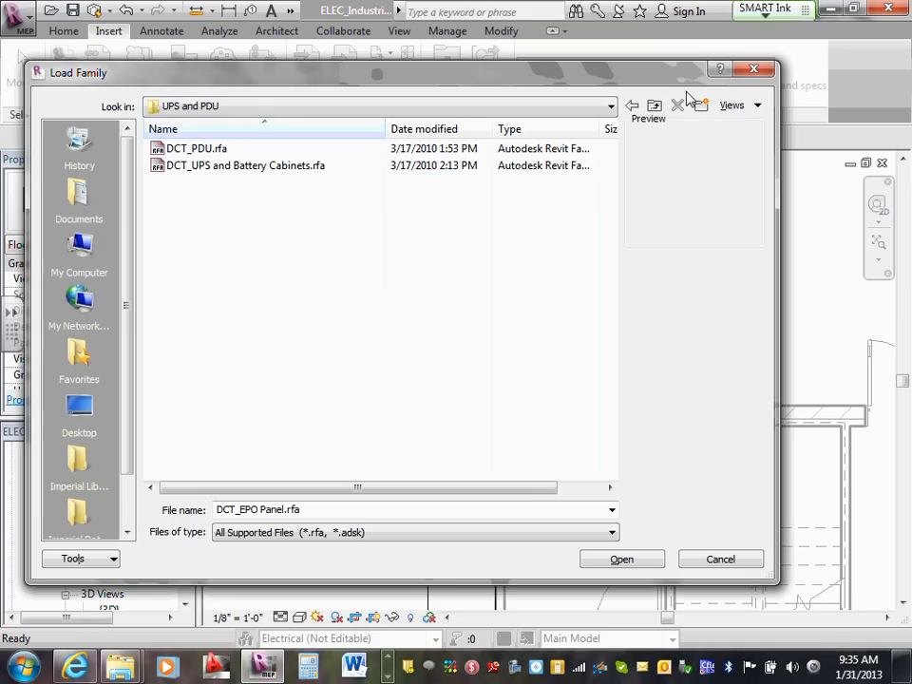
click(653, 104)
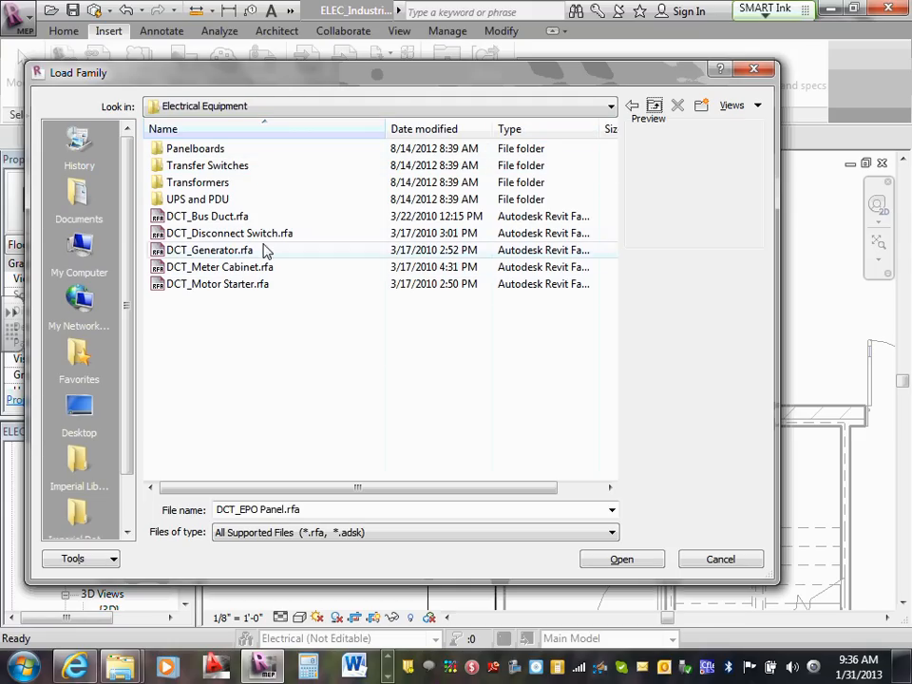
double_click(244, 167)
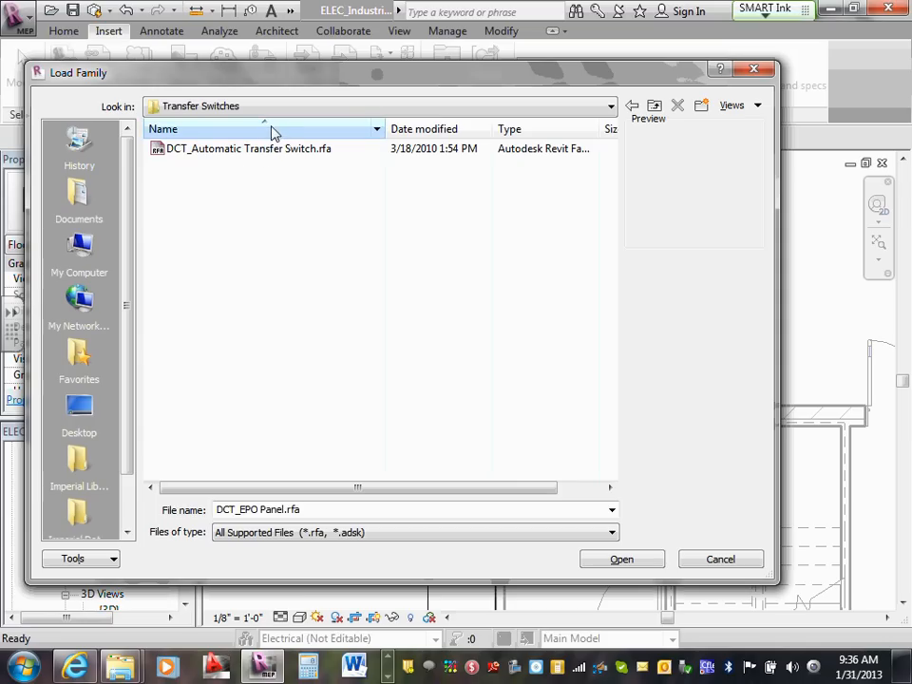
click(655, 106)
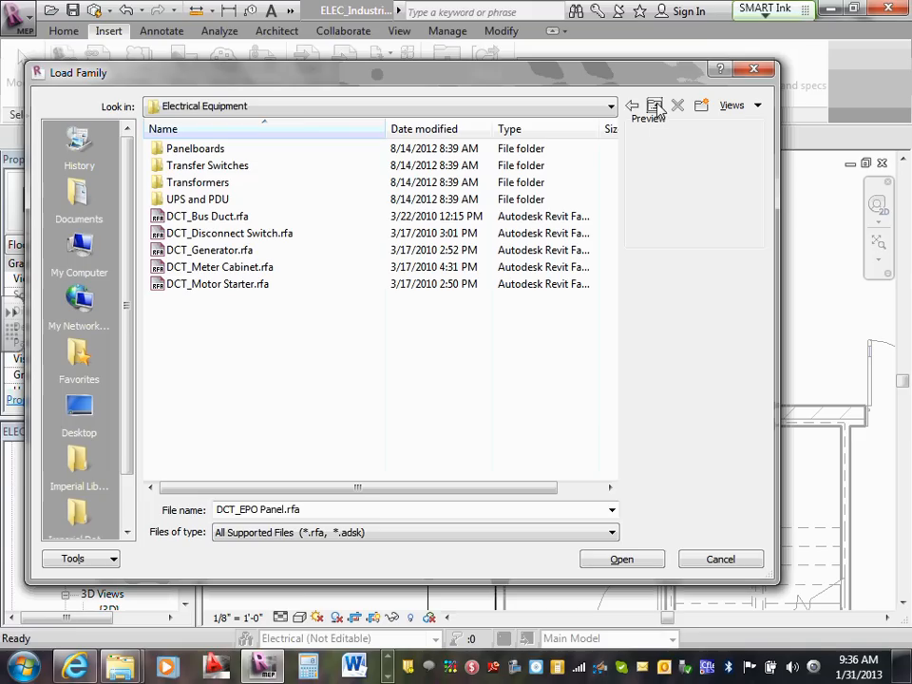
double_click(233, 201)
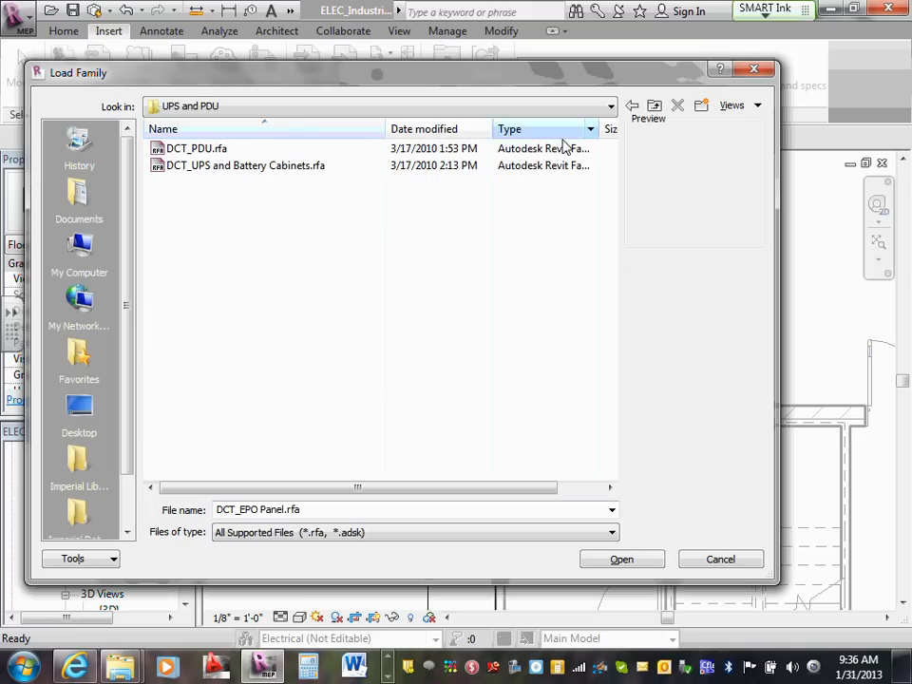
click(655, 106)
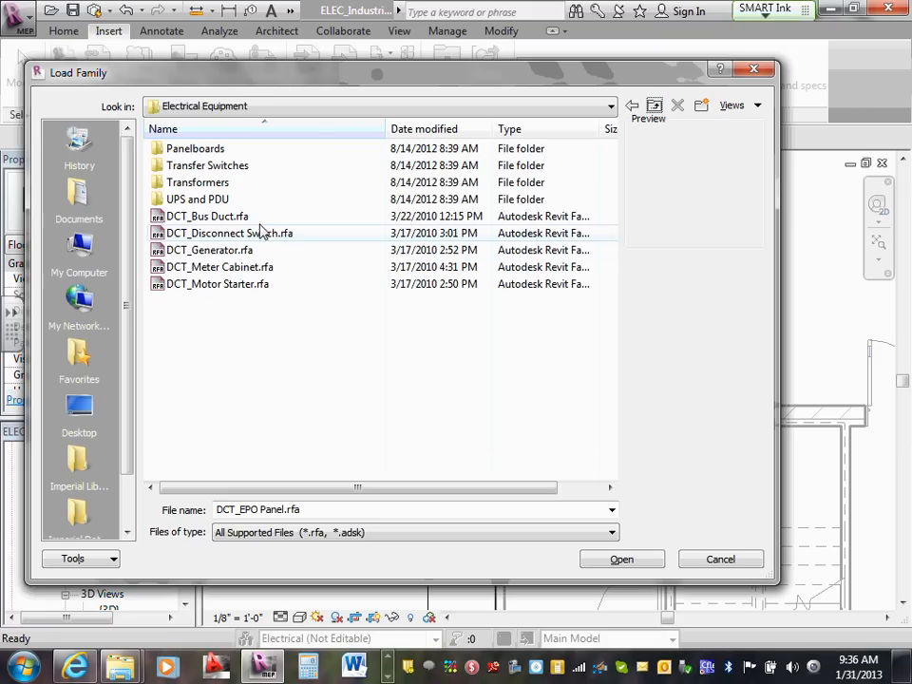
click(654, 107)
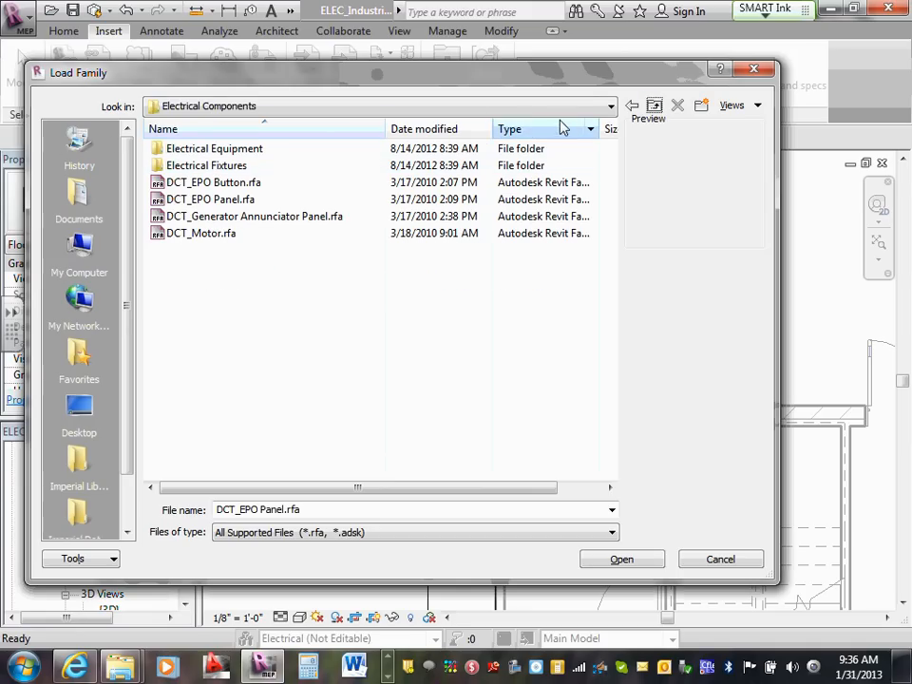
double_click(252, 152)
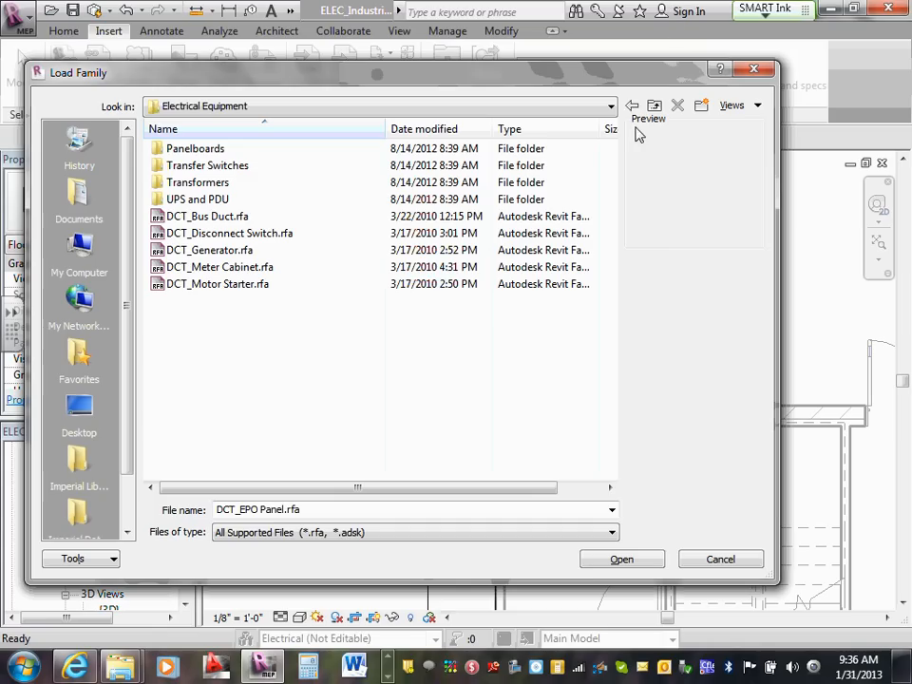
Load DCT_Telephone Service Post.rfa from the Data Equipment folder of Revit Families-Quarter VI Industrial Project.
click(610, 106)
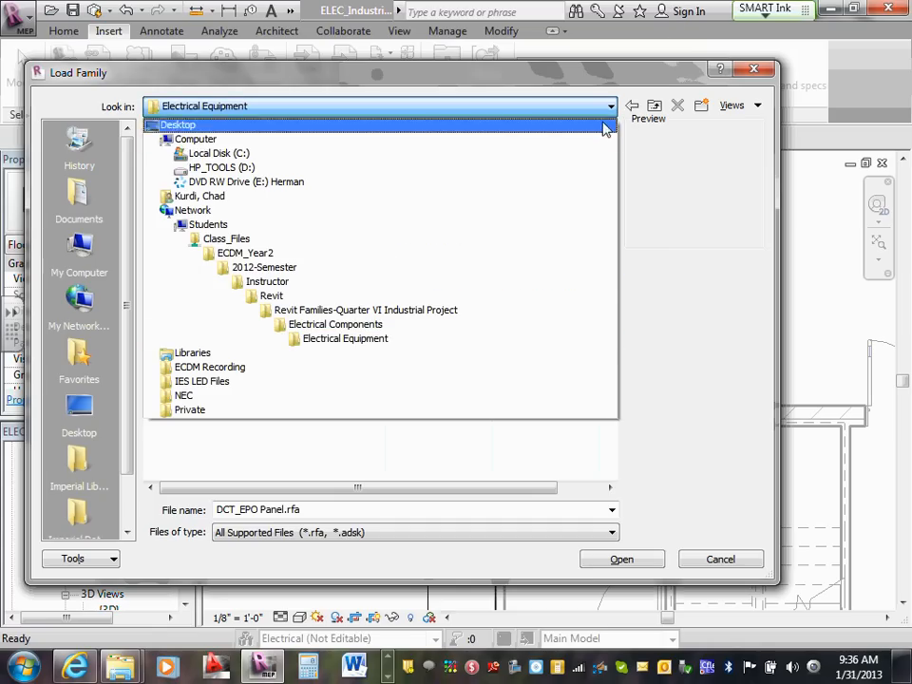
click(411, 319)
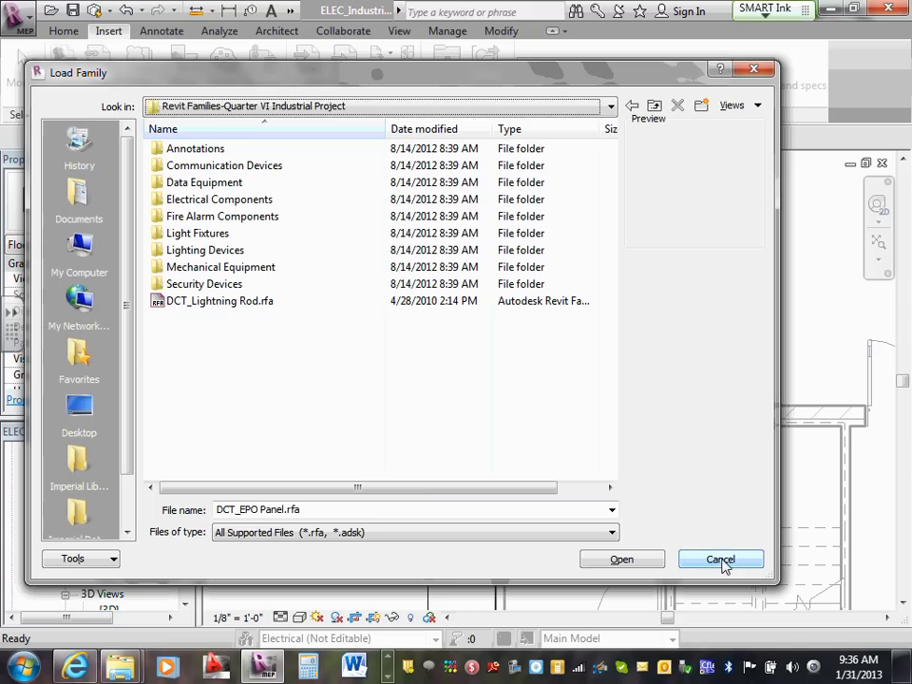
double_click(238, 183)
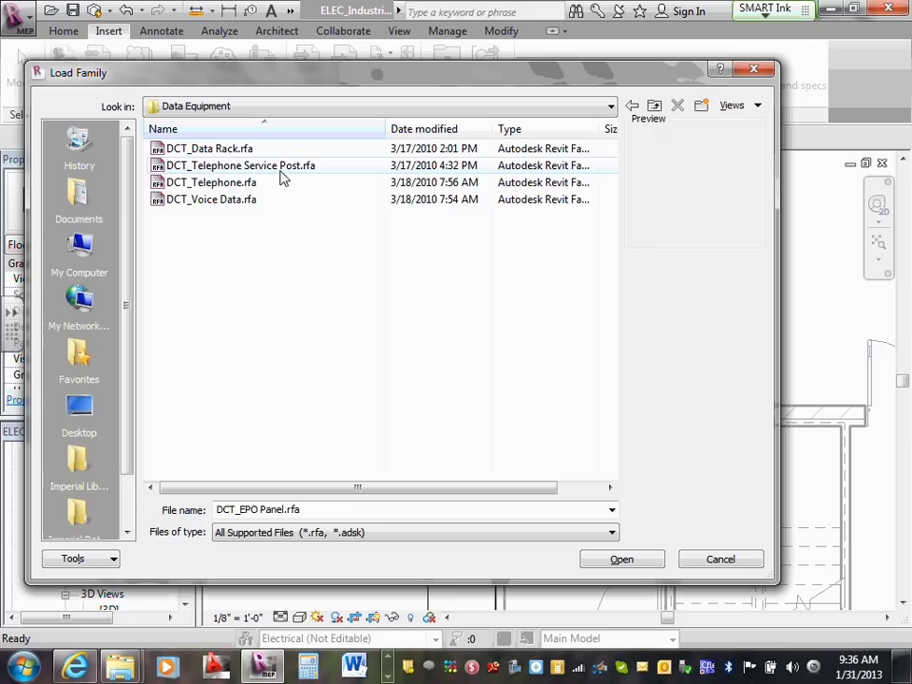
click(287, 169)
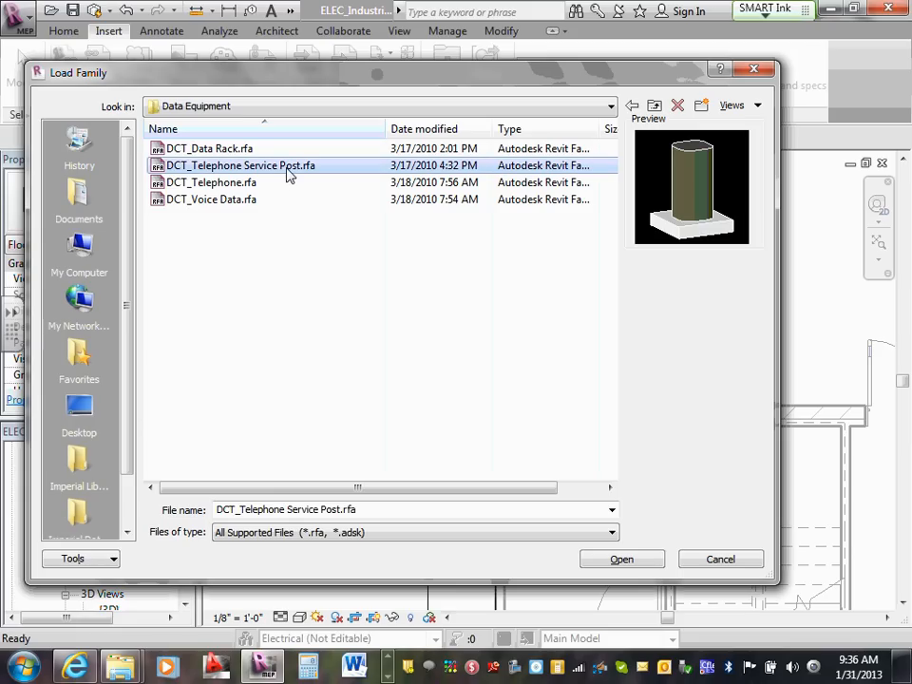
click(622, 560)
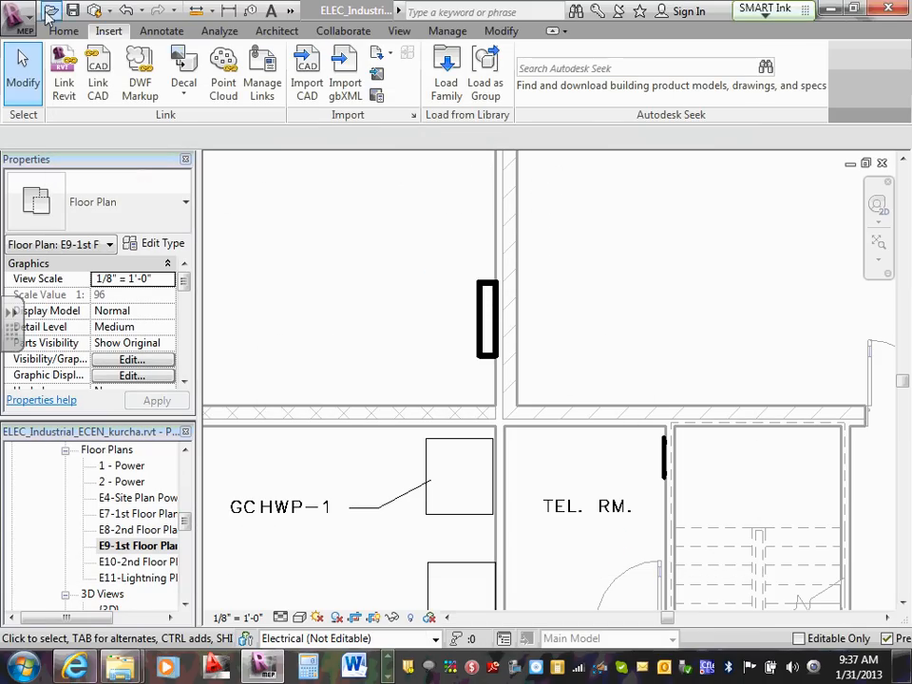
click(63, 31)
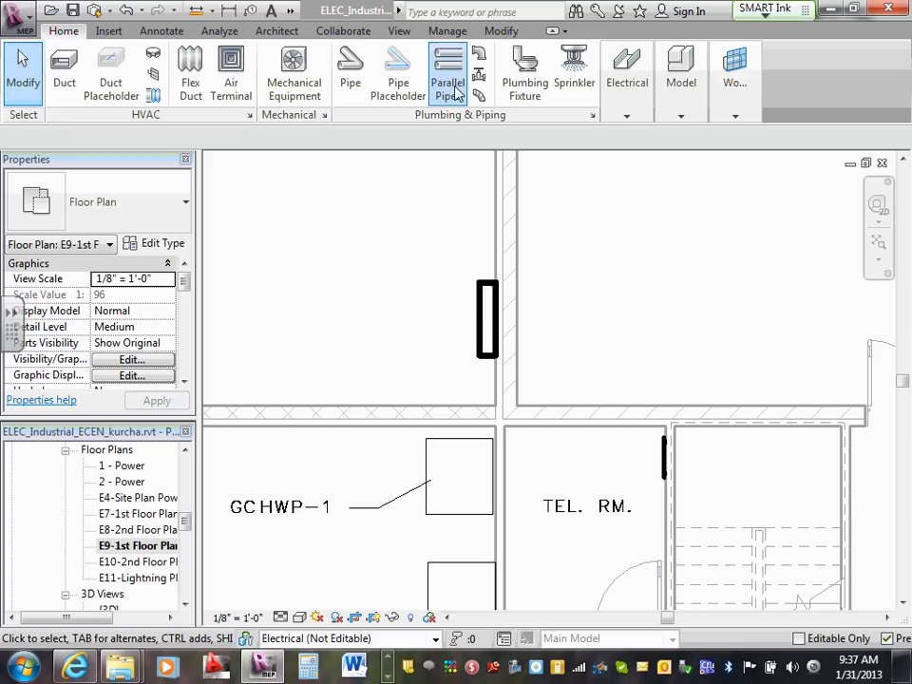
mouse_move(625, 119)
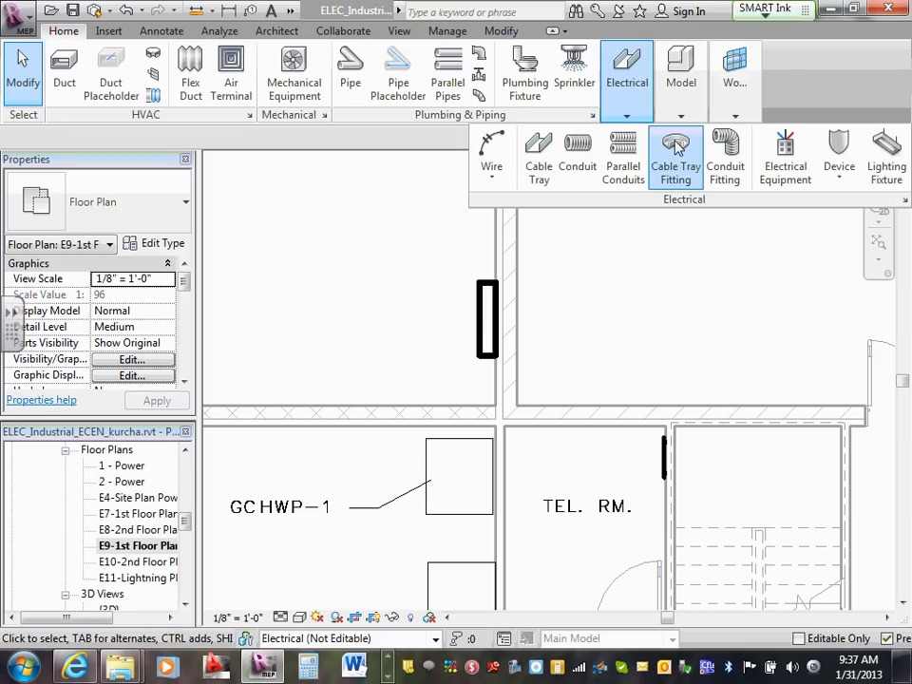
click(840, 182)
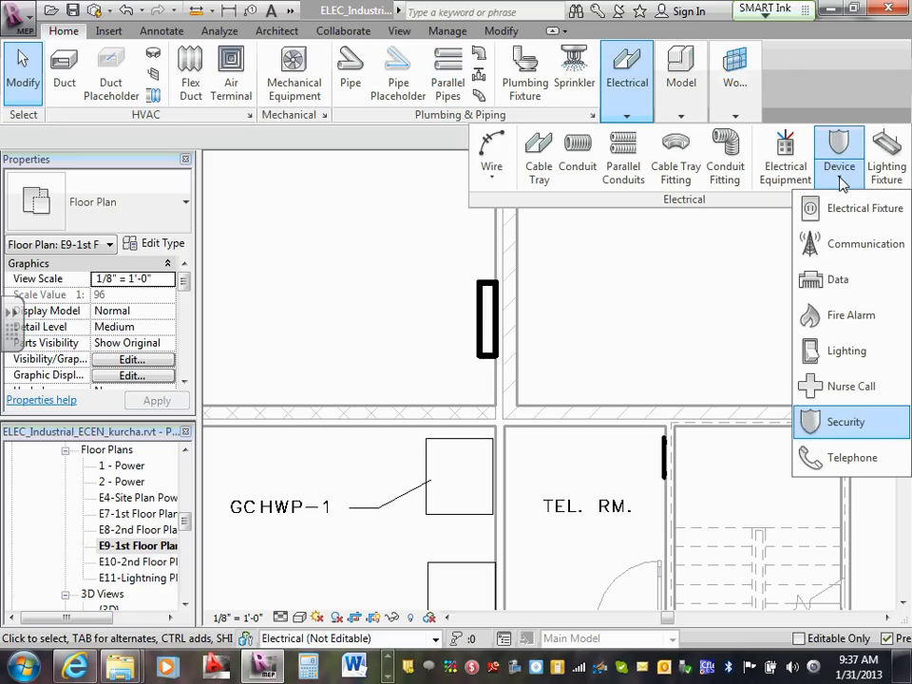
click(857, 246)
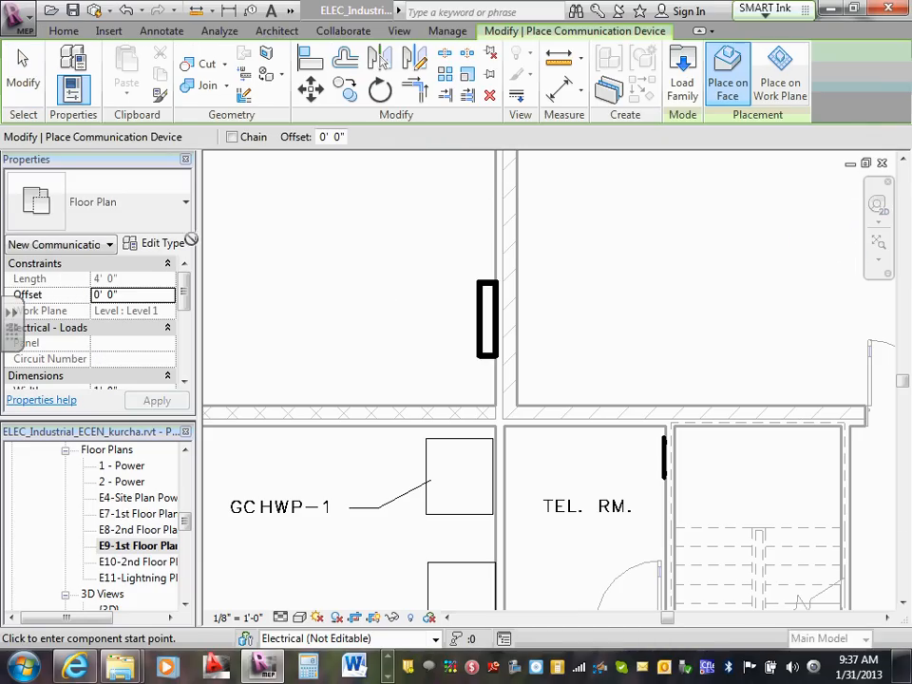
click(187, 203)
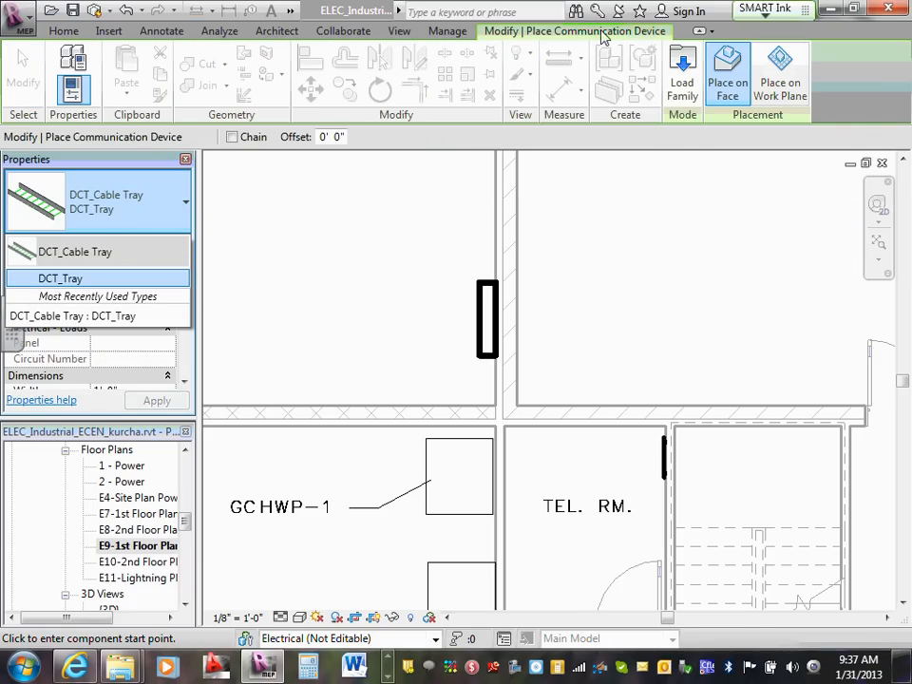
key(Escape)
key(Escape)
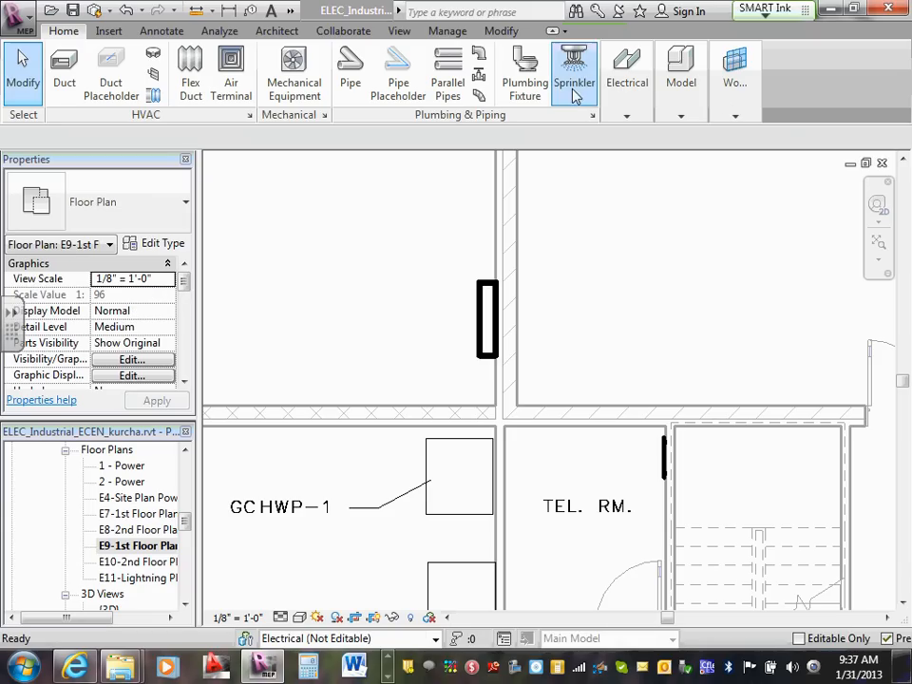
Place one DCT_Telephone Service Post on Level 1 in the E9-1st Floor Plan, in the room above the GCHWP-1 label.
click(627, 105)
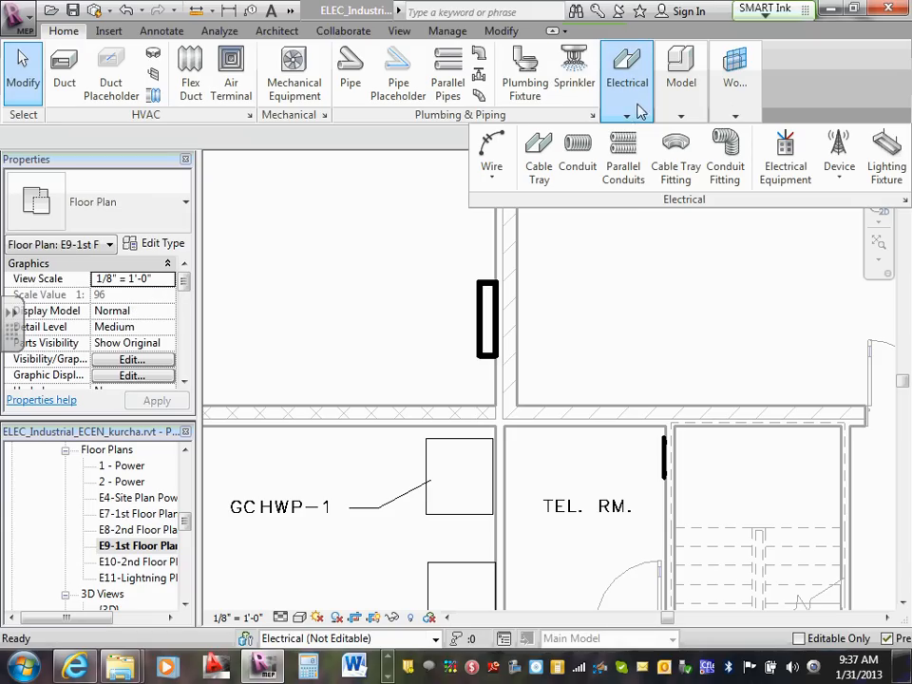
click(788, 168)
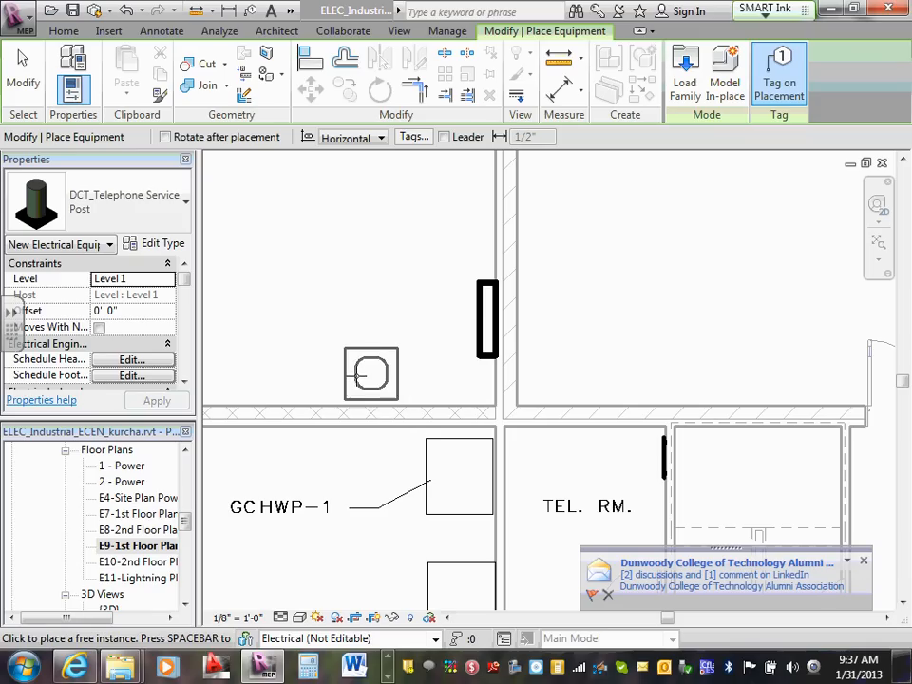
click(355, 375)
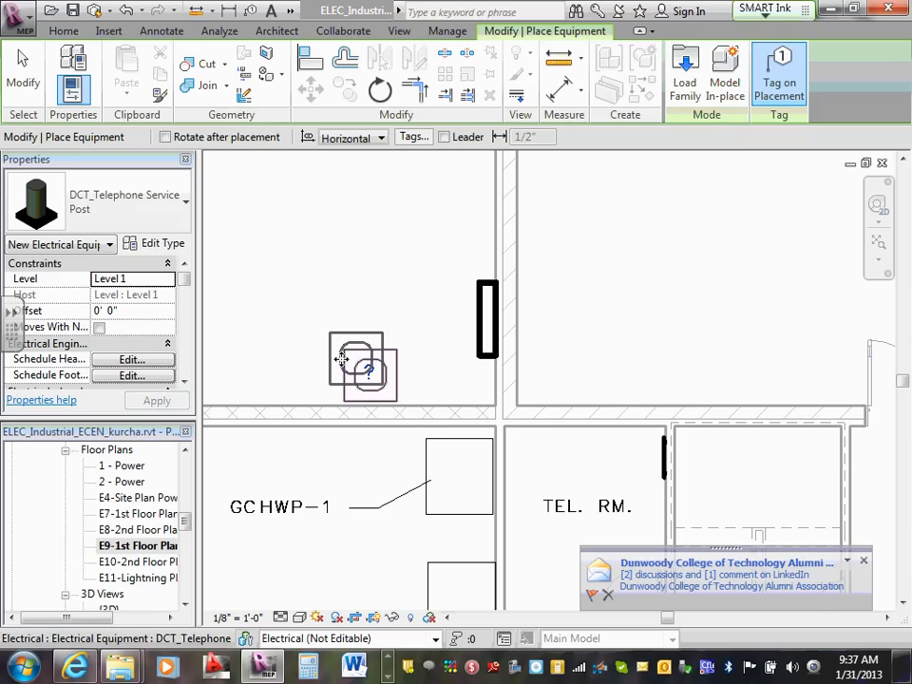
key(Escape)
key(Escape)
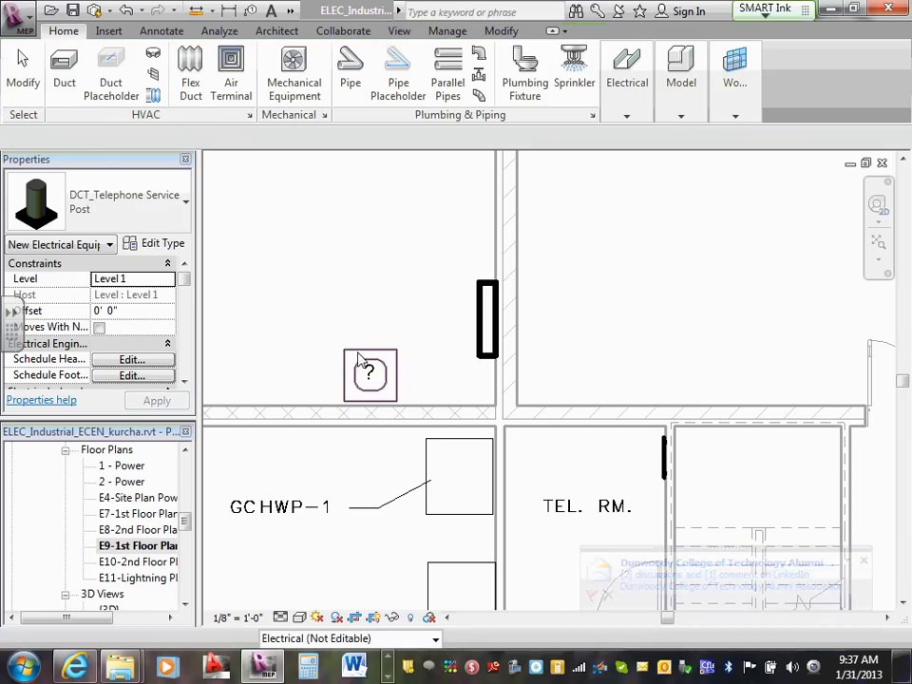
Open the placed telephone service post's family for editing.
click(364, 357)
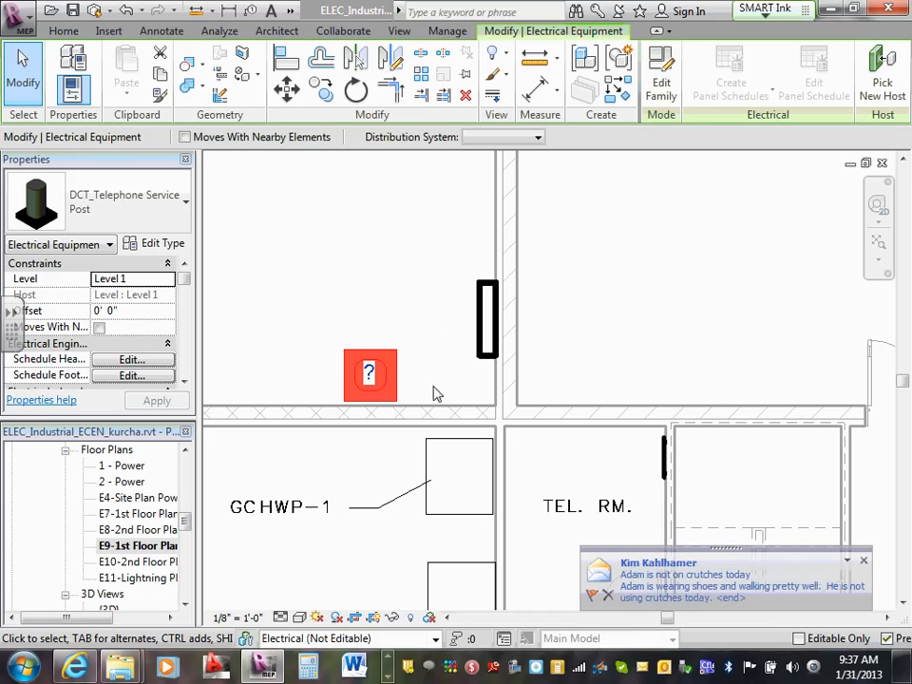
click(423, 319)
click(391, 361)
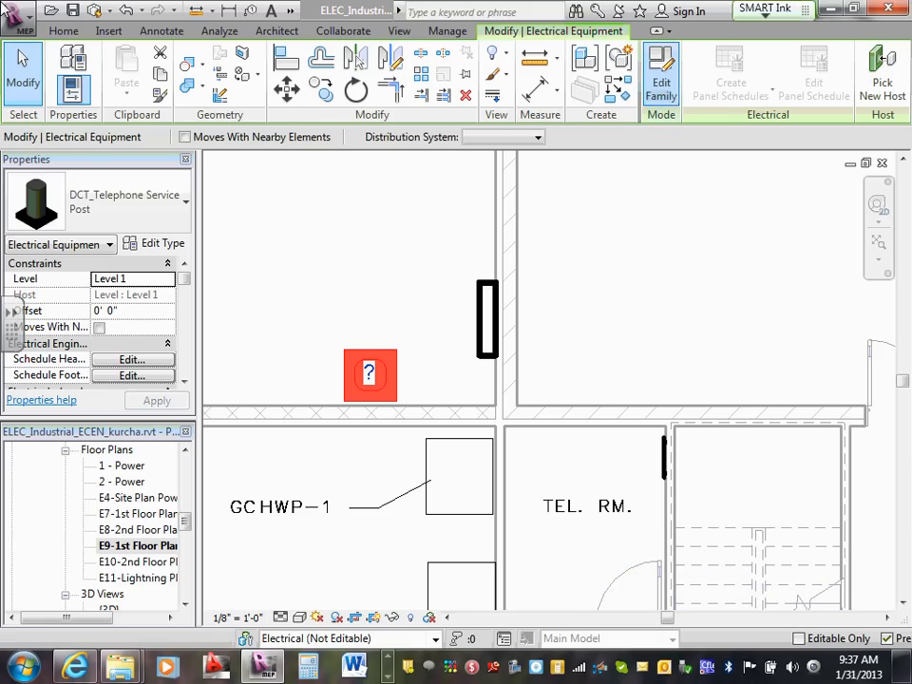
click(401, 239)
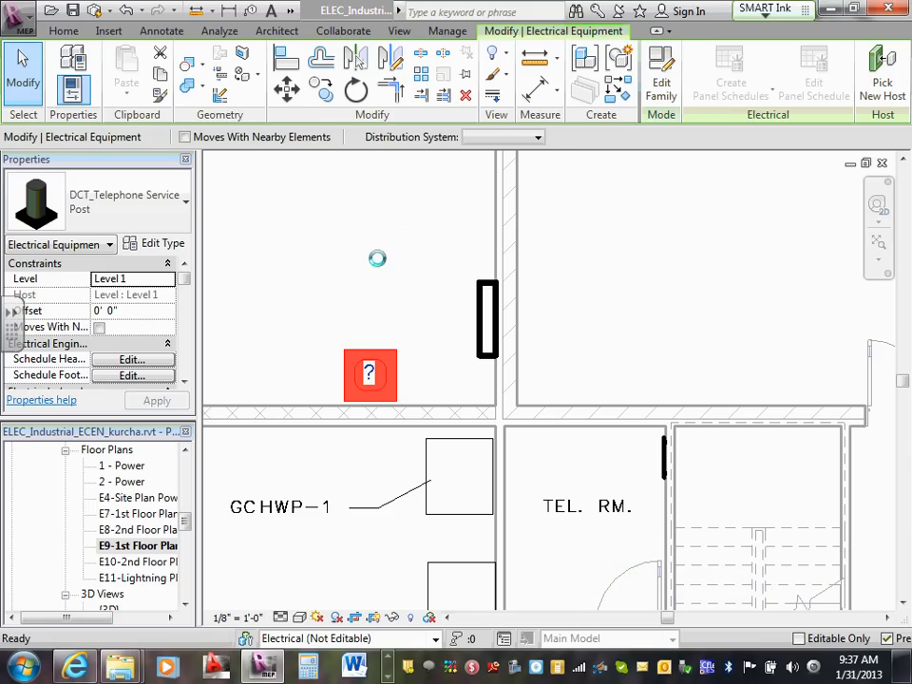
click(365, 366)
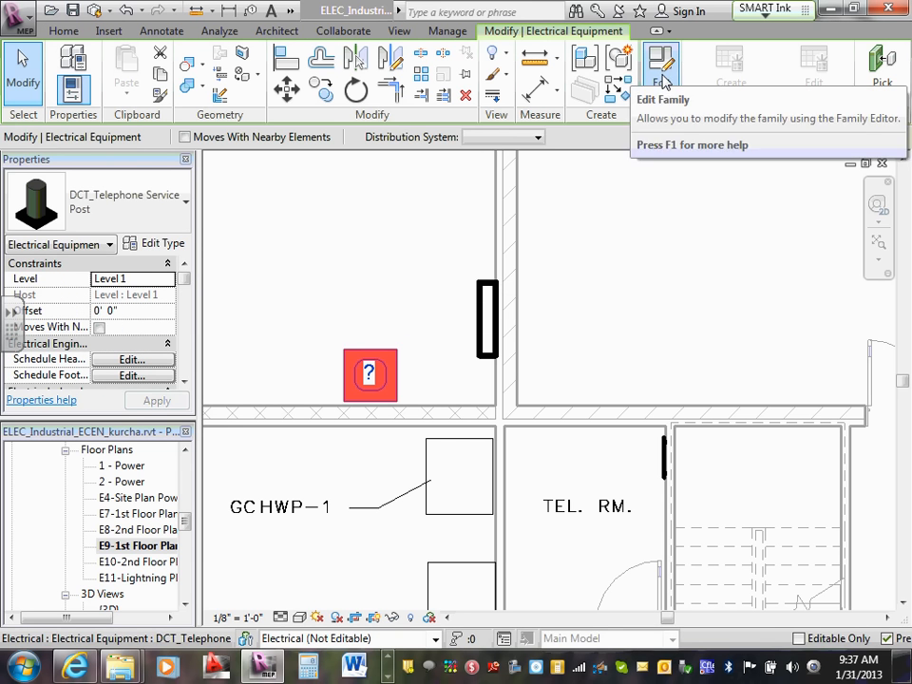
click(661, 84)
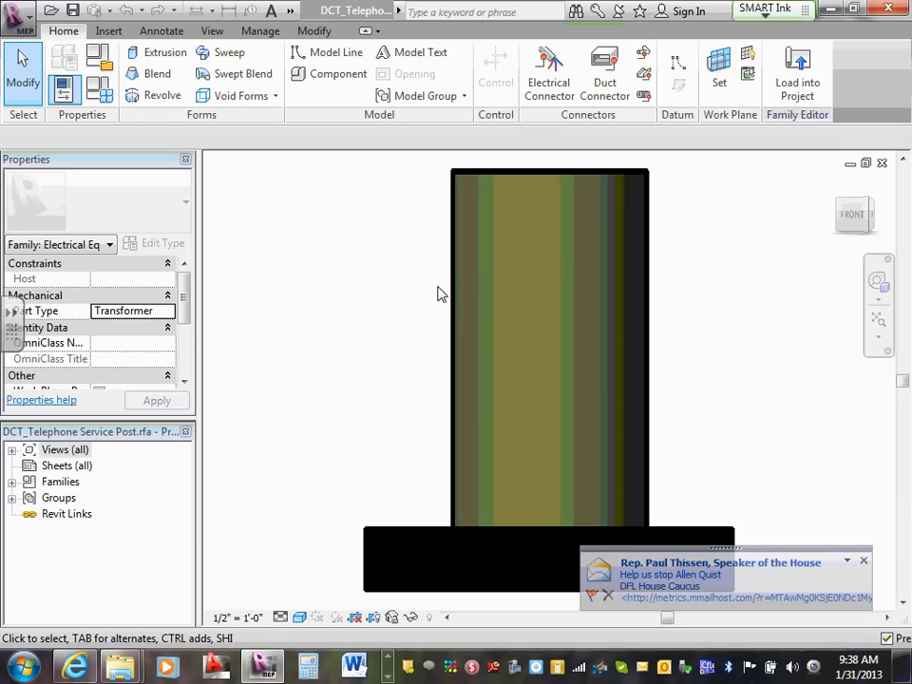
Inspect the post in 3D and dock the Properties palette beside the Project Browser at full height.
scroll(405, 283, down, 2)
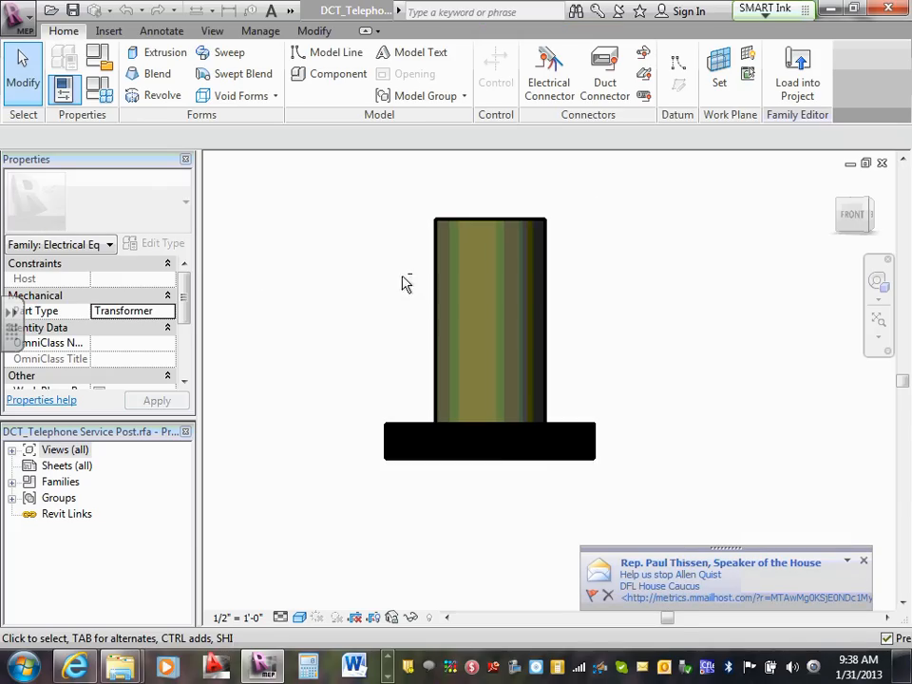
shift+middle_drag(405, 283, 549, 356)
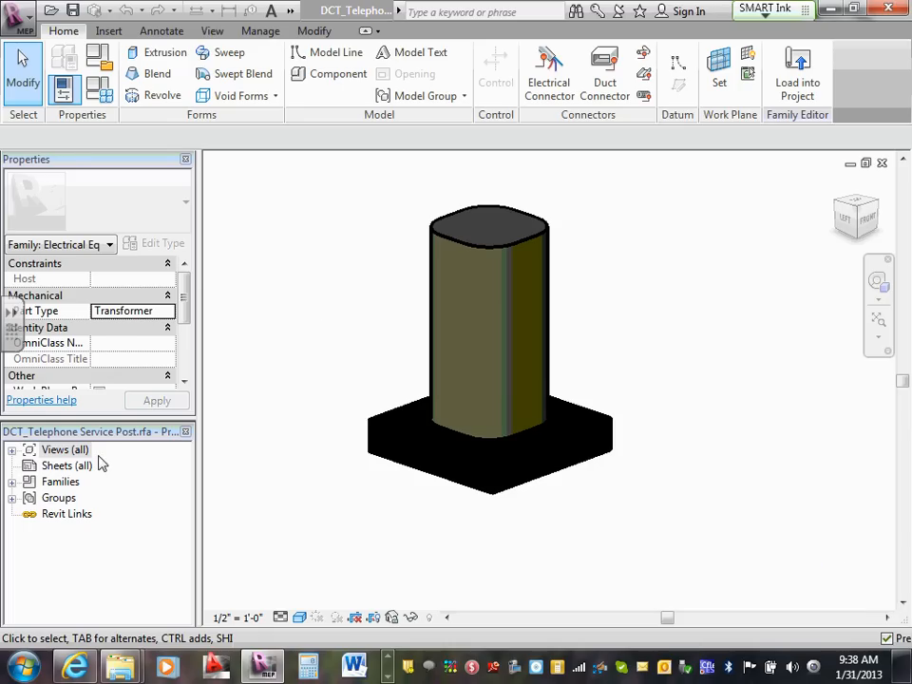
drag(93, 159, 254, 209)
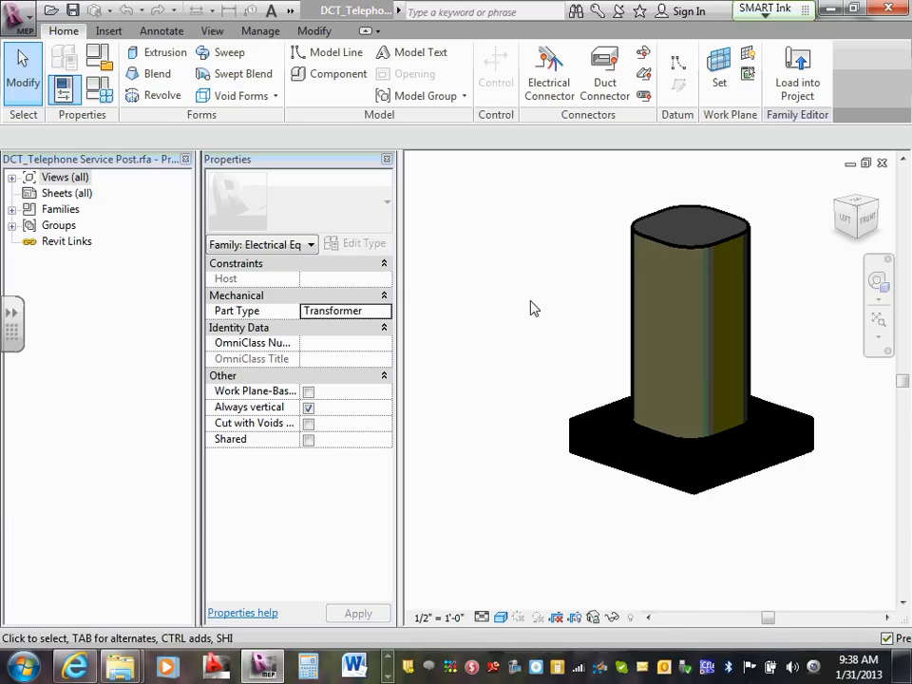
middle_drag(533, 308, 504, 278)
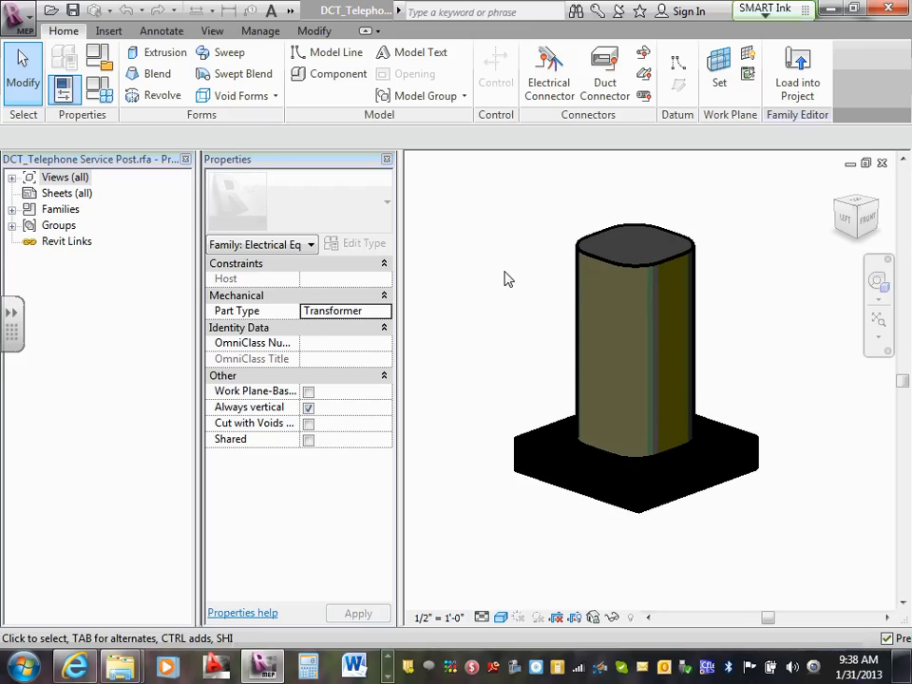
Open the family's Ref. Level floor plan view.
double_click(16, 178)
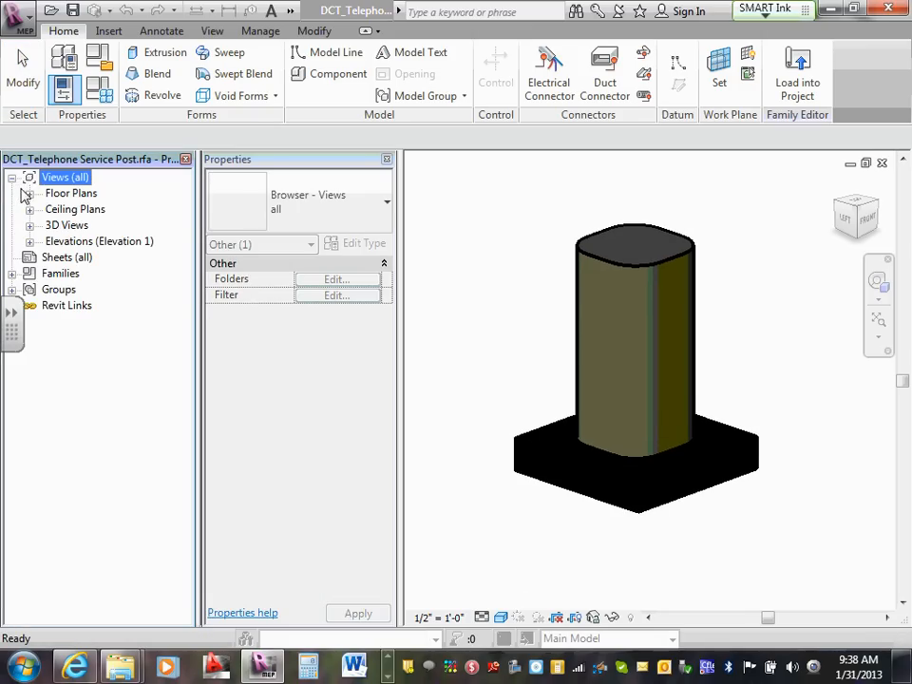
click(30, 193)
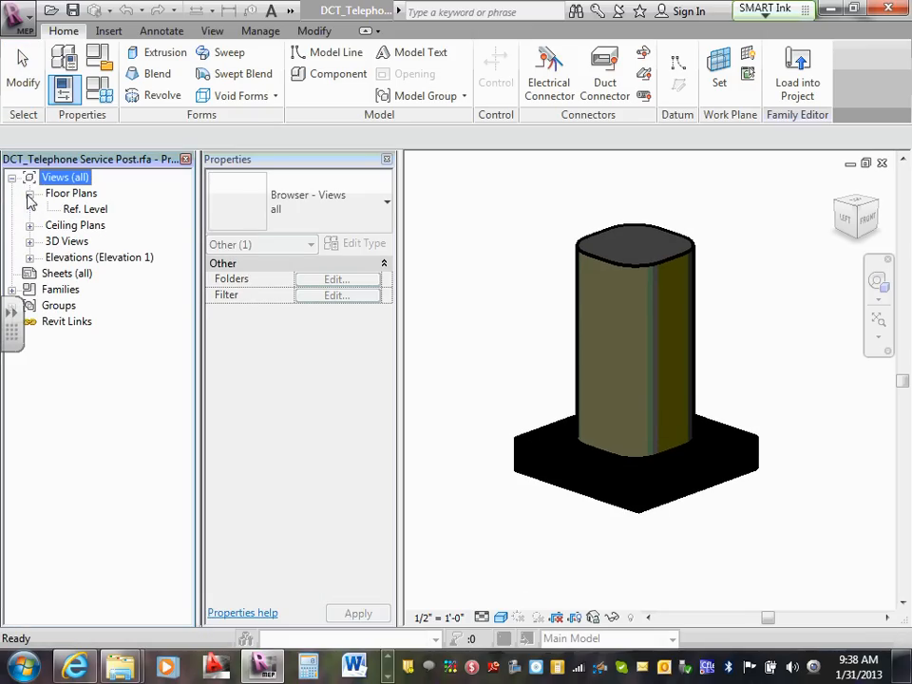
click(537, 296)
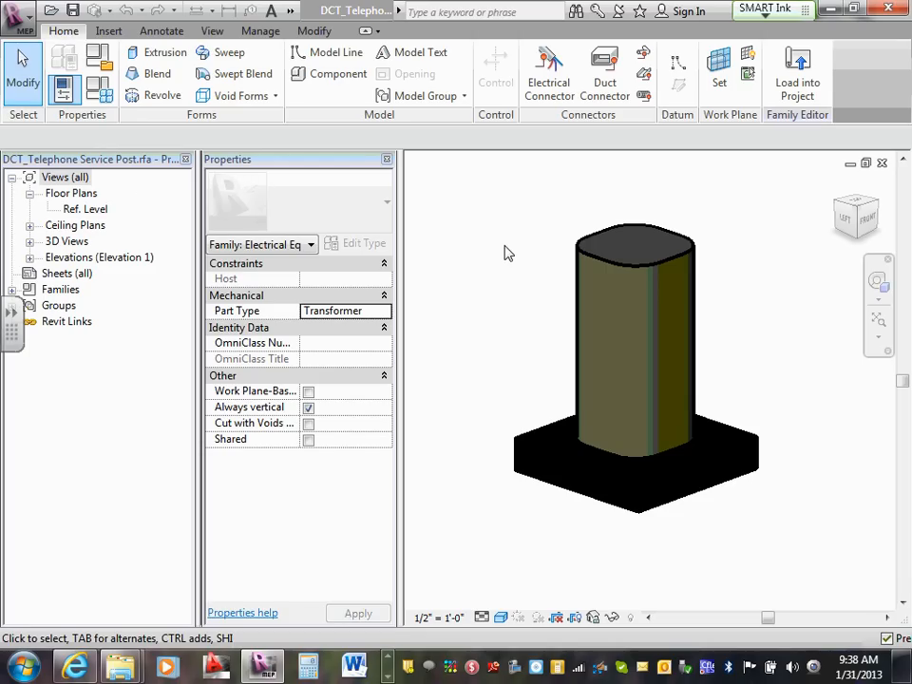
double_click(85, 209)
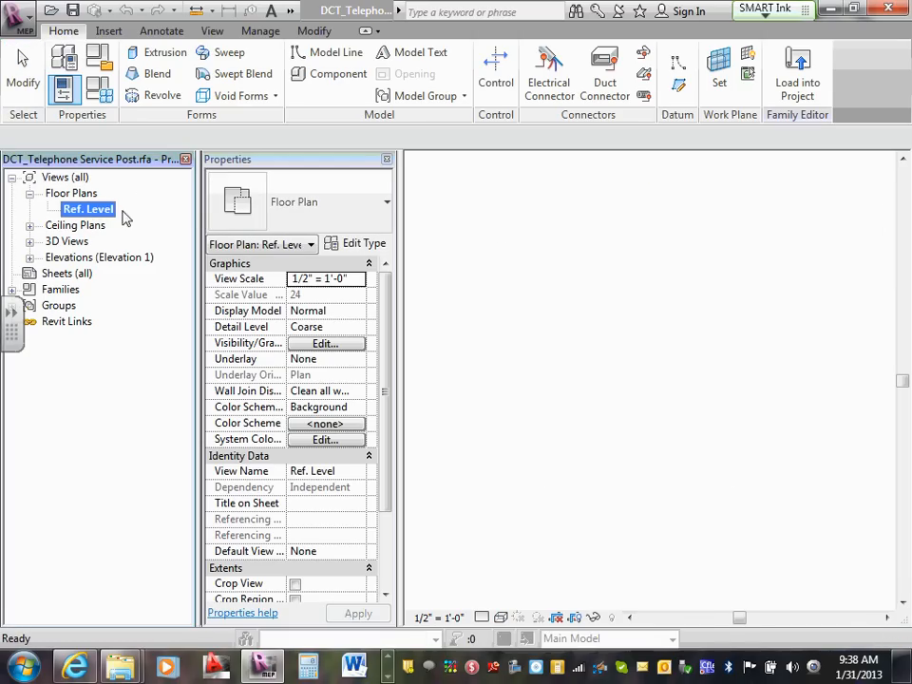
click(539, 299)
scroll(588, 319, down, 1)
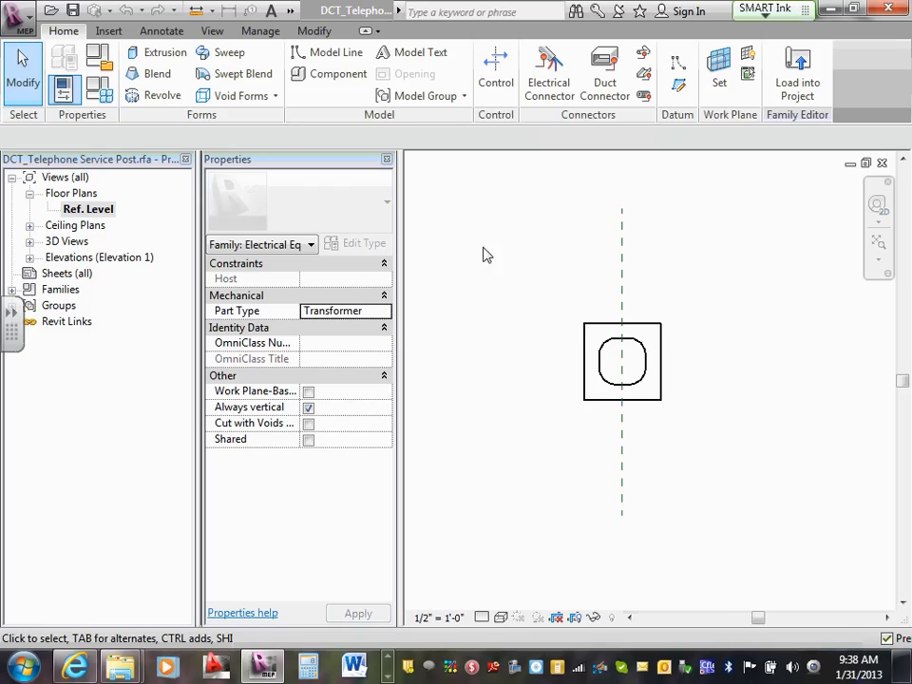
Check which model and annotation categories are set visible in the Ref. Level view's Visibility/Graphic Overrides.
key(v)
key(g)
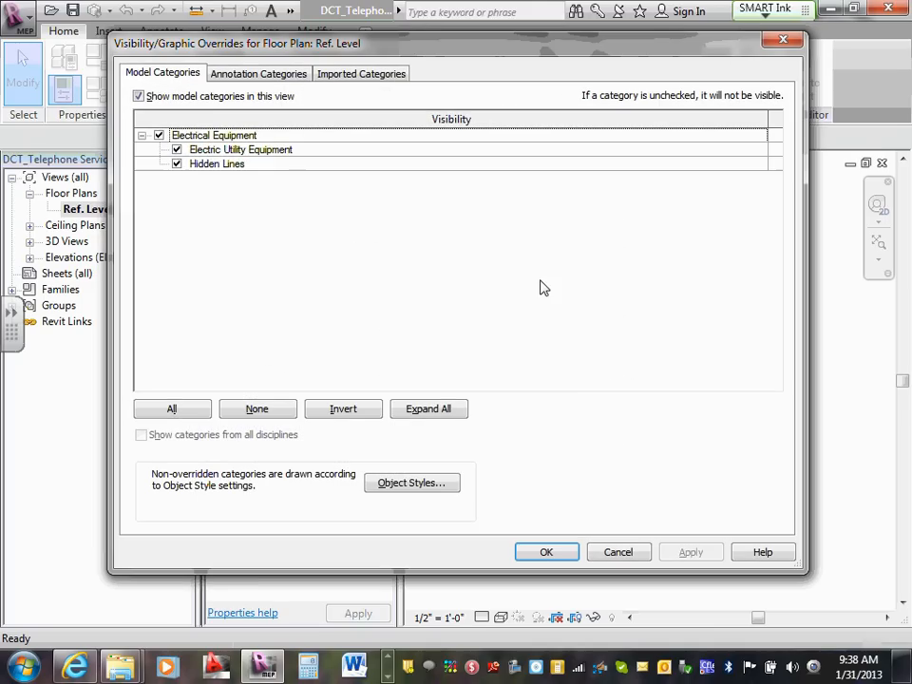
click(228, 72)
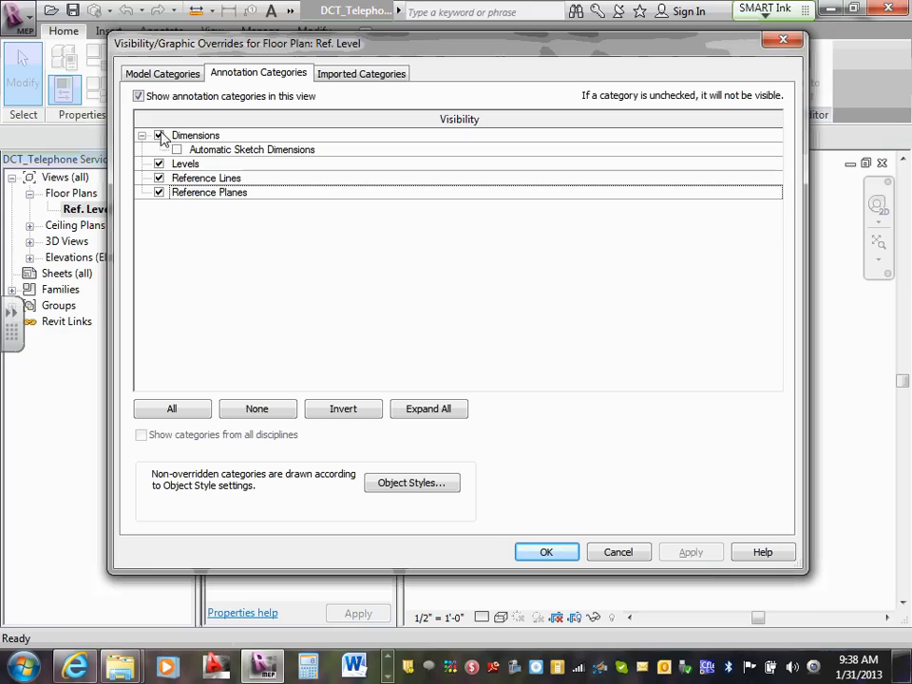
click(542, 552)
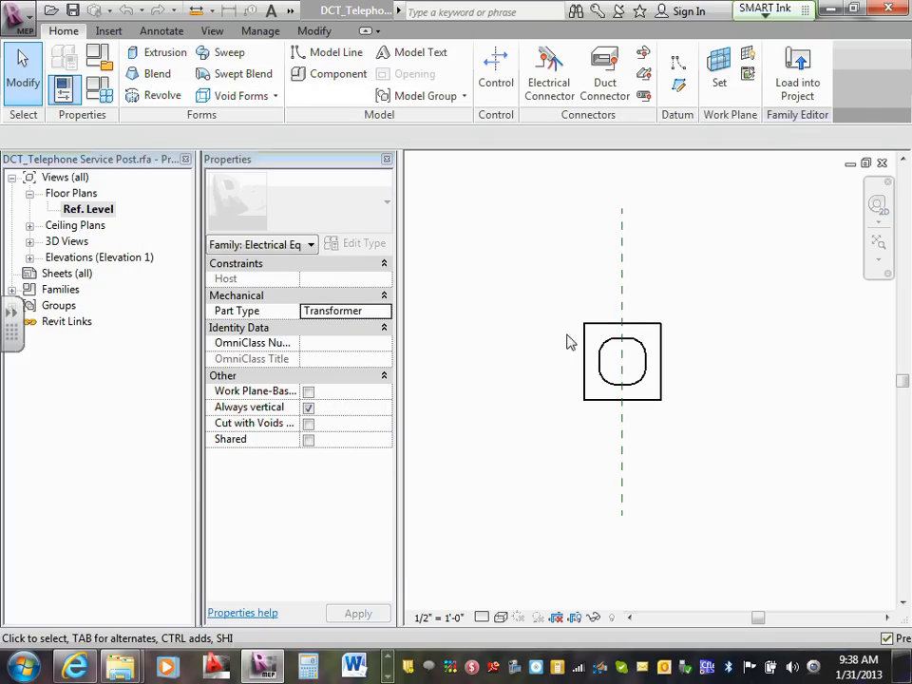
Open the Front elevation from the family's elevations and view the post's height and pad thickness dimensions.
scroll(704, 318, up, 2)
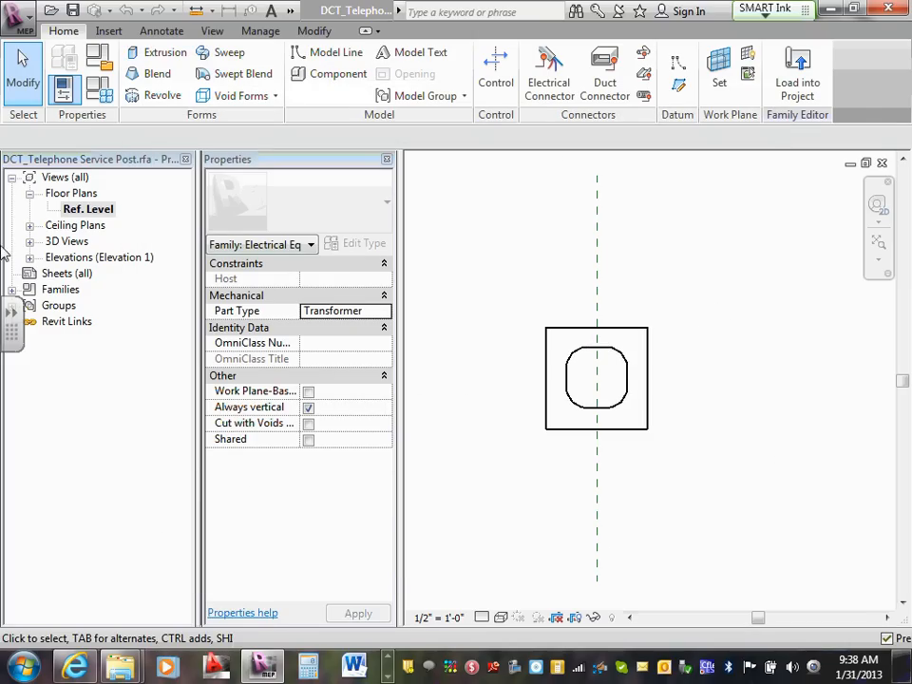
click(29, 258)
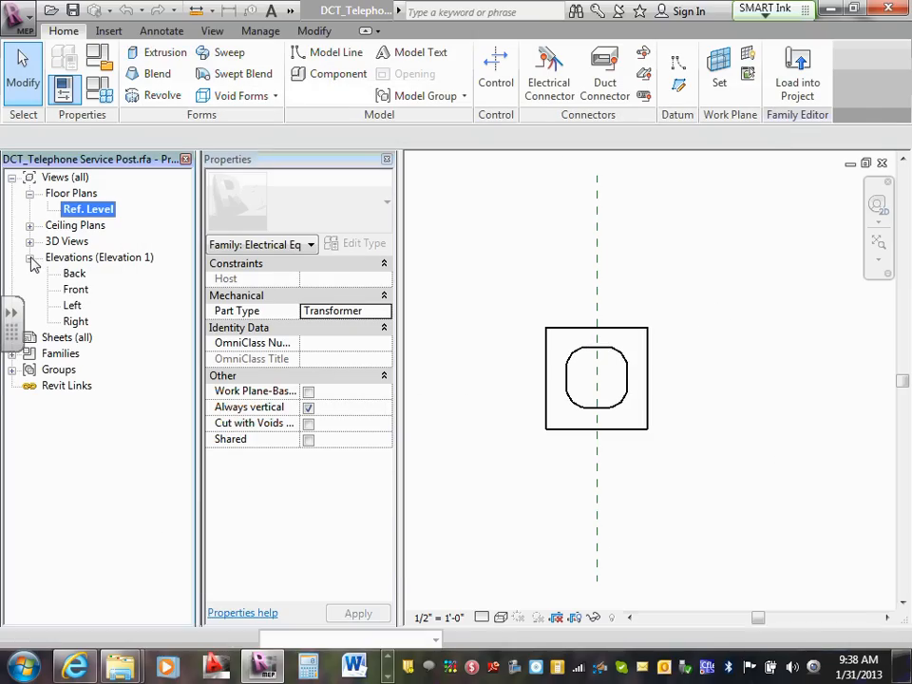
double_click(76, 289)
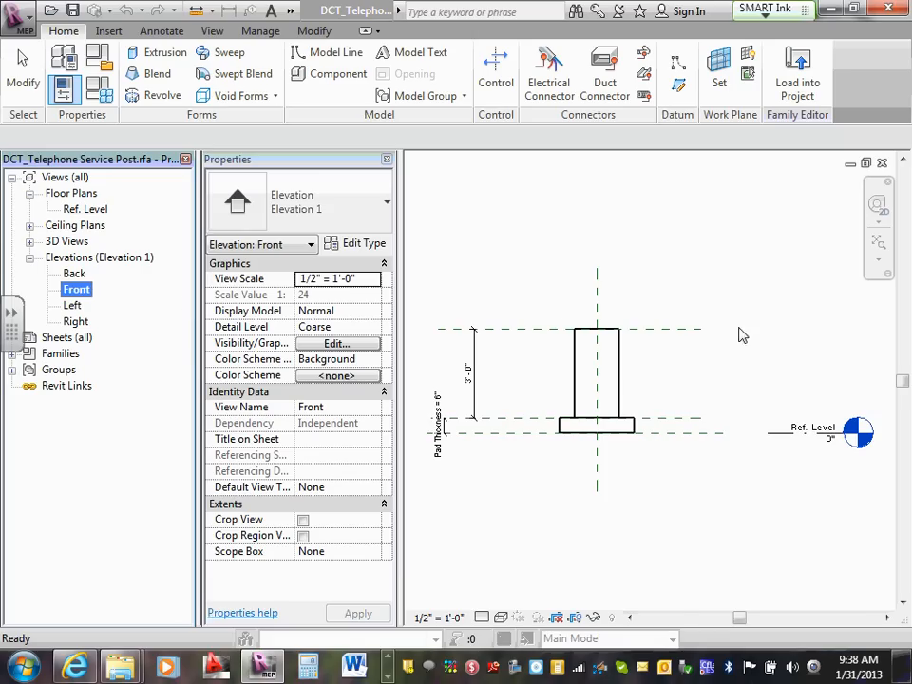
click(532, 302)
scroll(526, 304, up, 1)
middle_drag(526, 304, 603, 301)
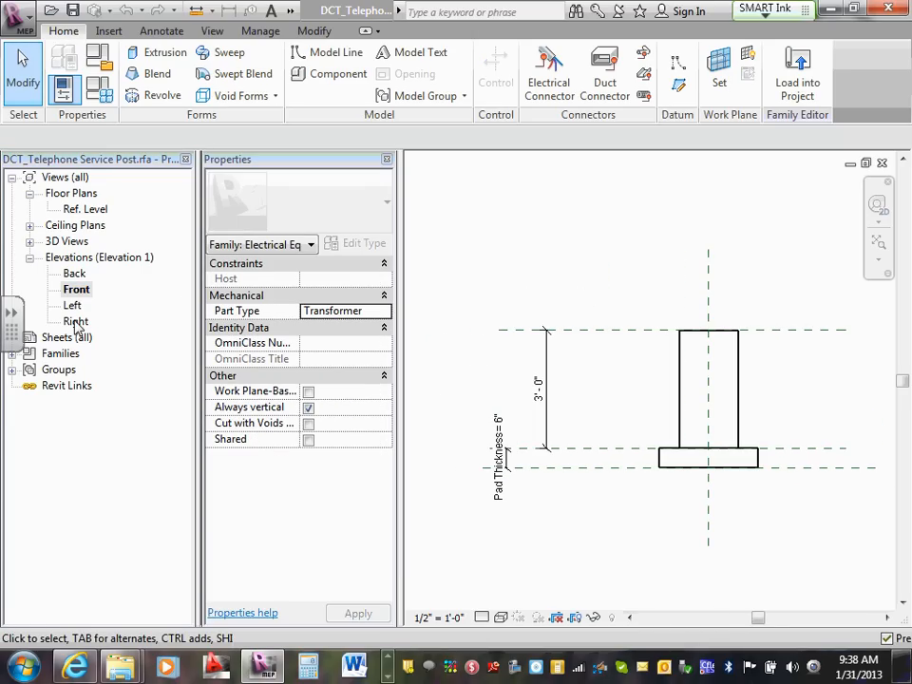
Return to the Ref. Level floor plan and examine the post and pad outlines around the reference plane.
double_click(78, 210)
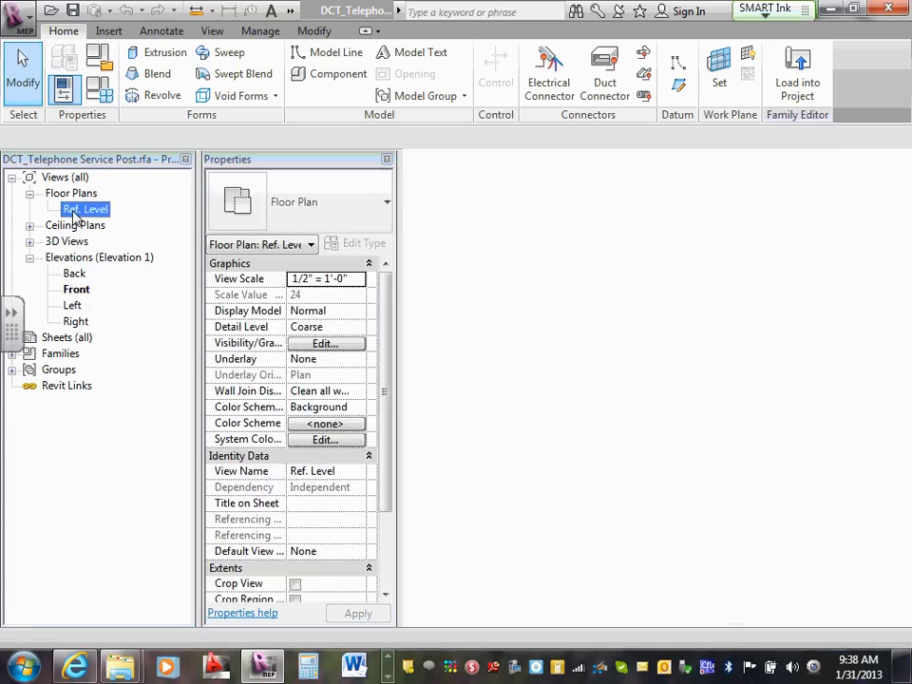
scroll(563, 300, down, 1)
middle_drag(566, 328, 549, 351)
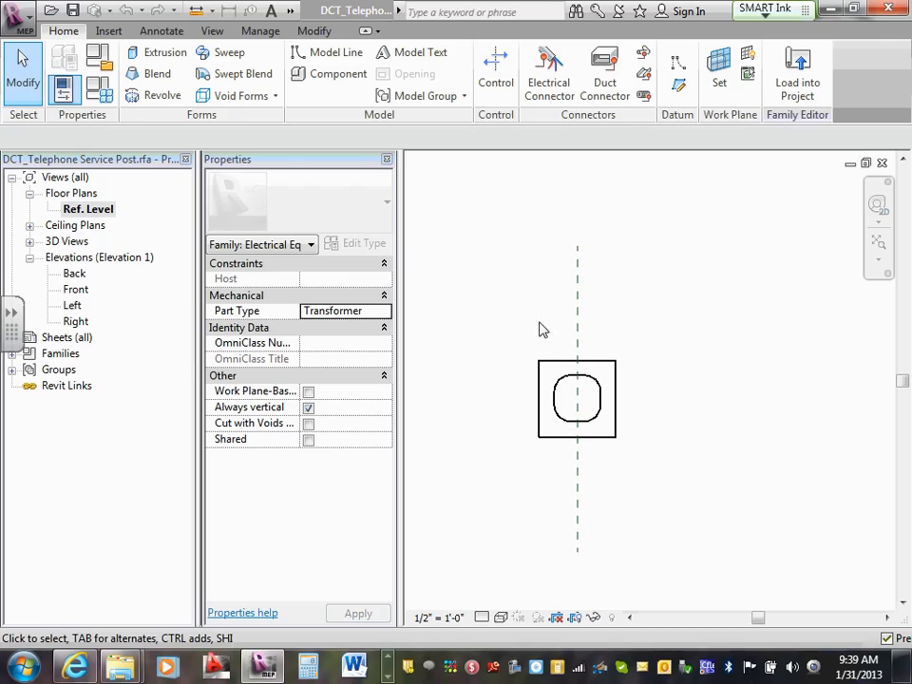
middle_drag(541, 329, 550, 315)
scroll(539, 314, up, 1)
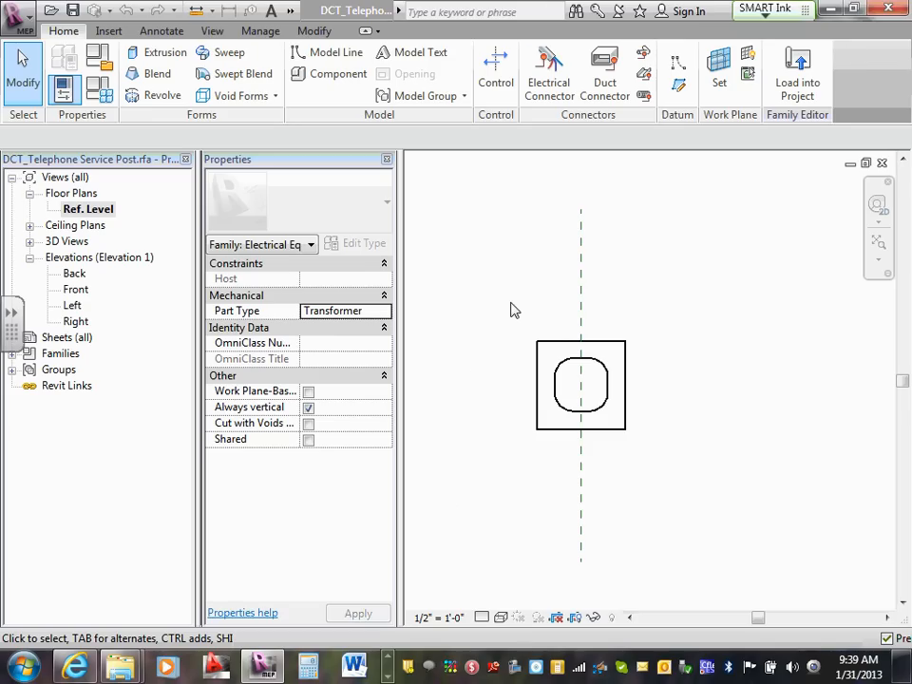
middle_drag(519, 316, 517, 303)
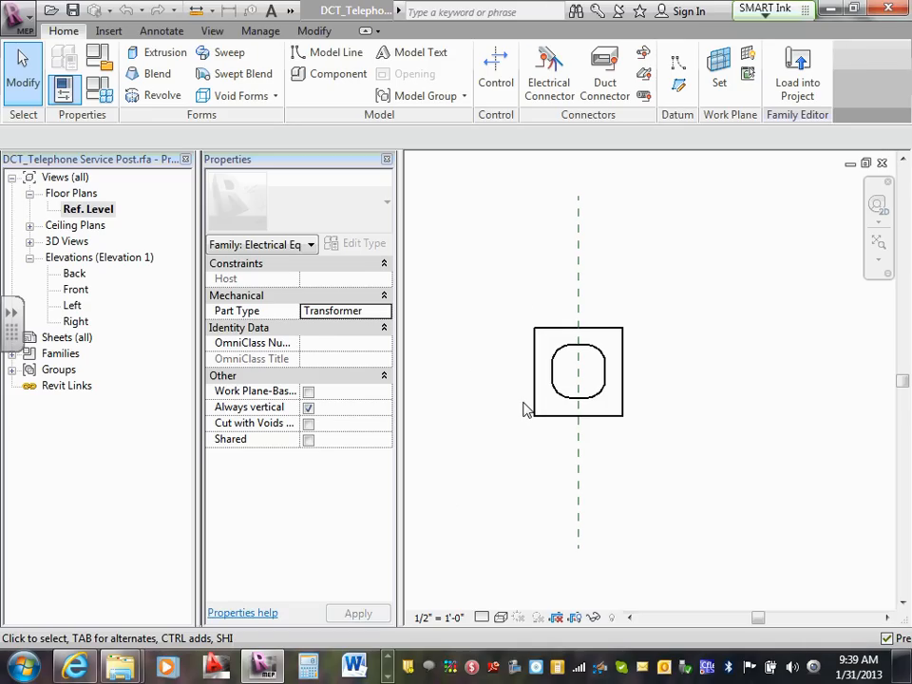
Compare the post's Front and Right elevations for dimensions and reference planes, ending in the Front elevation.
double_click(72, 288)
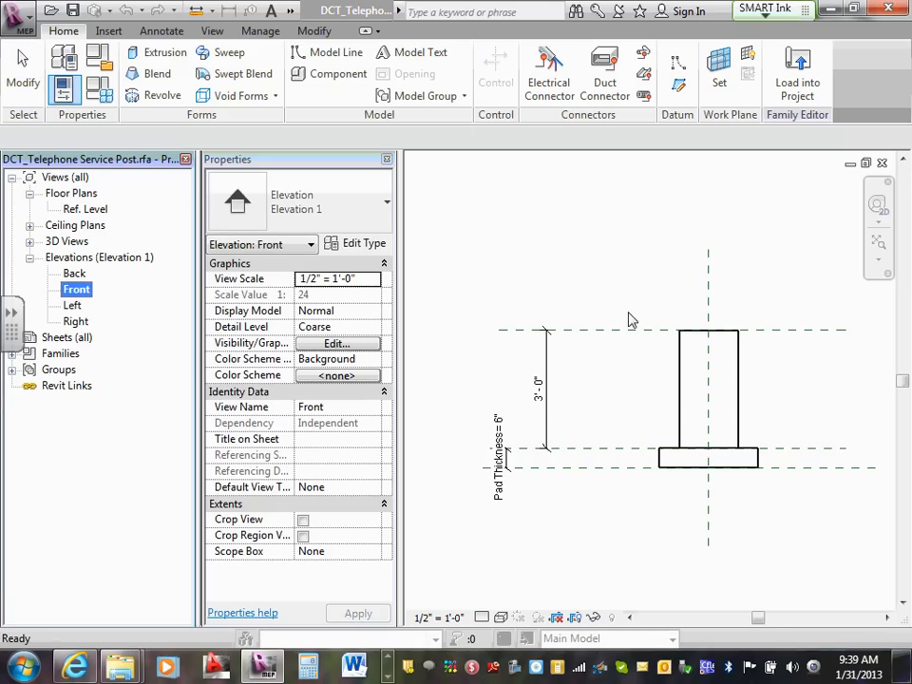
middle_drag(628, 320, 595, 301)
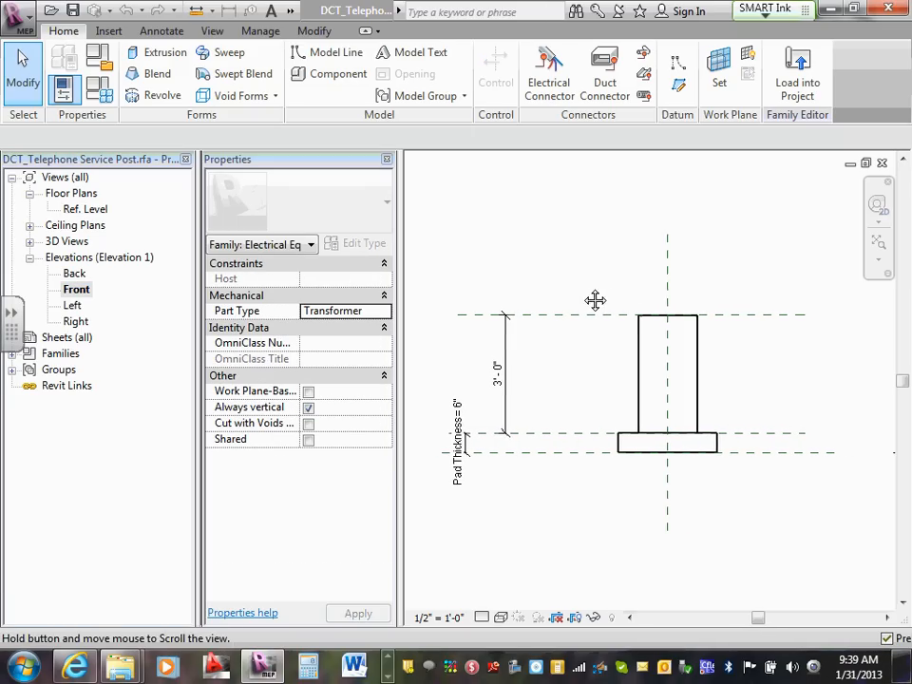
scroll(590, 383, up, 2)
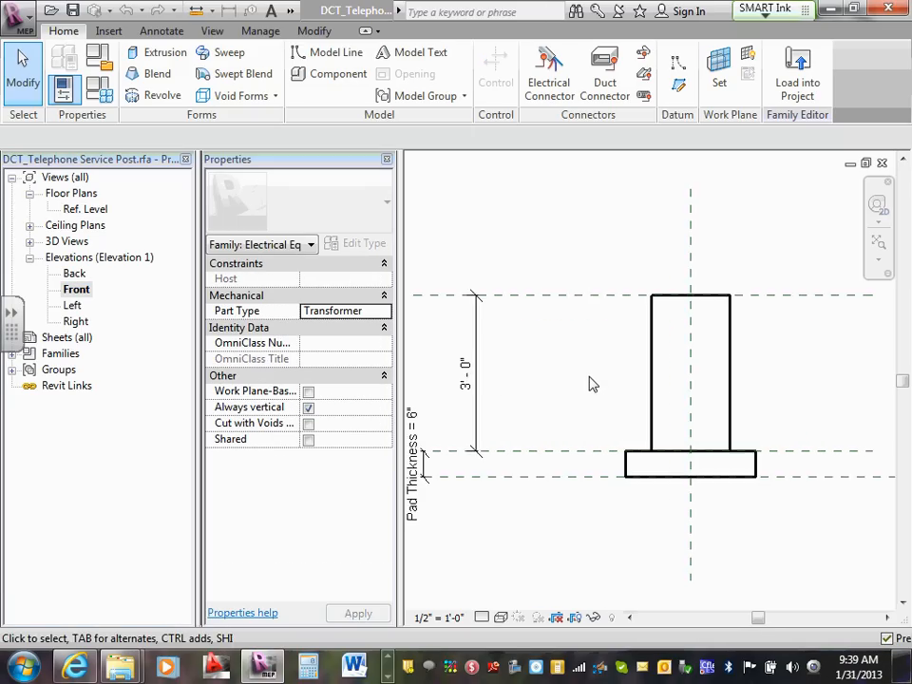
middle_drag(590, 382, 565, 369)
scroll(548, 370, down, 1)
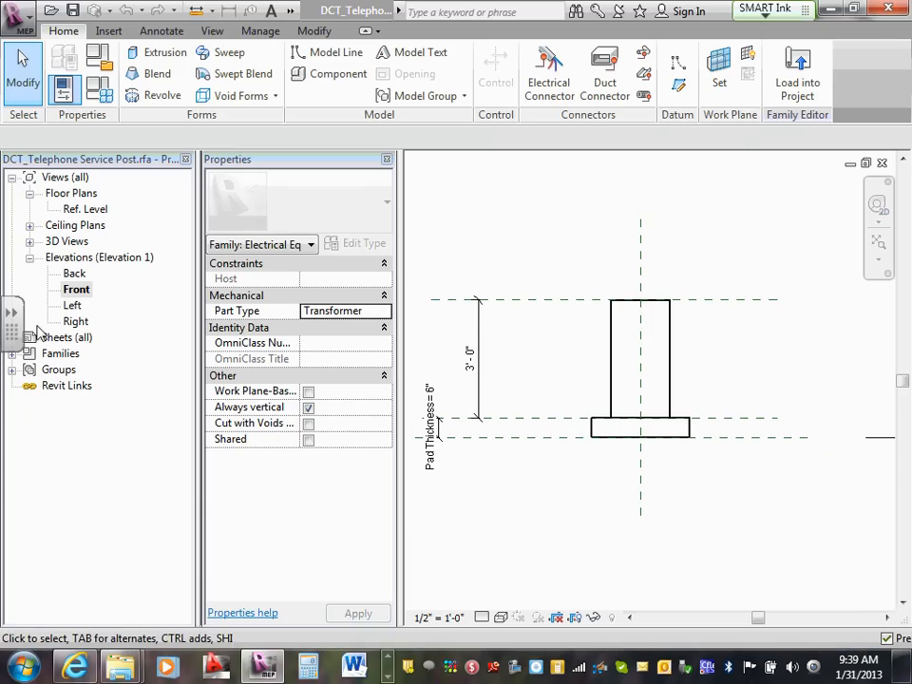
double_click(74, 322)
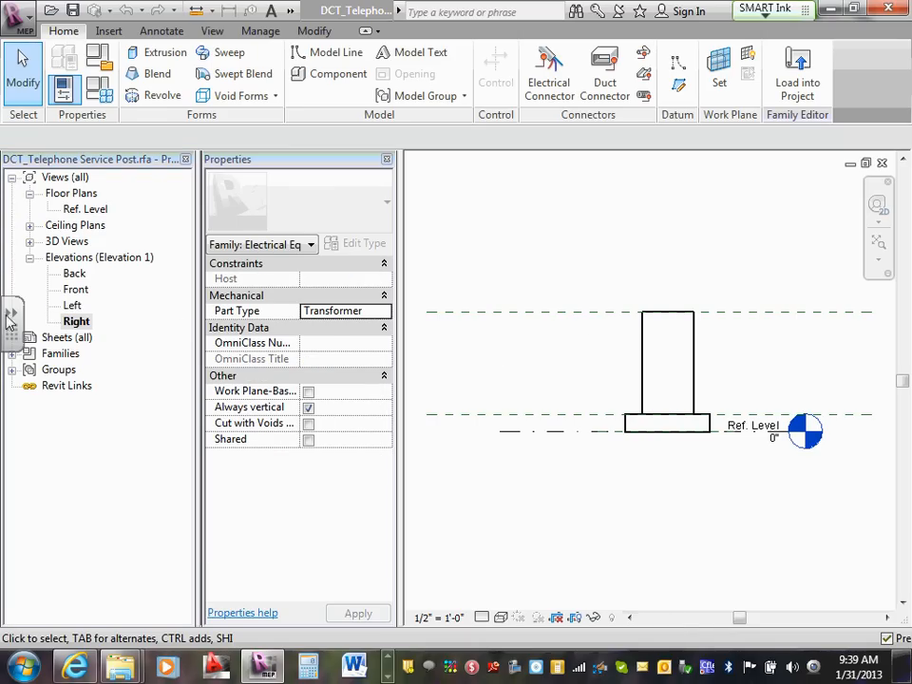
click(73, 289)
double_click(68, 292)
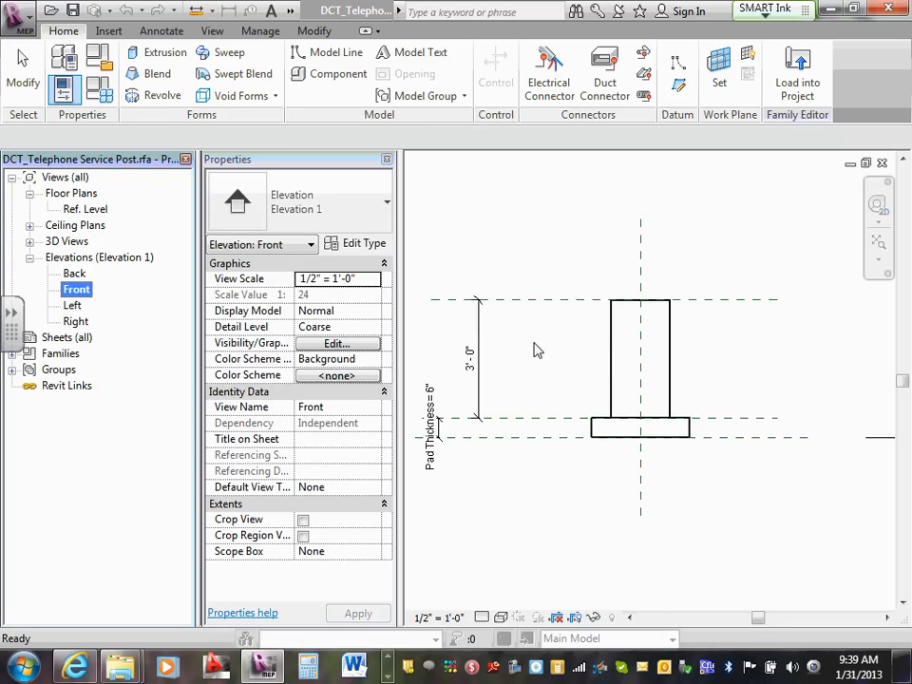
Examine the Front elevation's post height and pad thickness dimensions and the reference planes they are attached to.
middle_drag(538, 289, 545, 308)
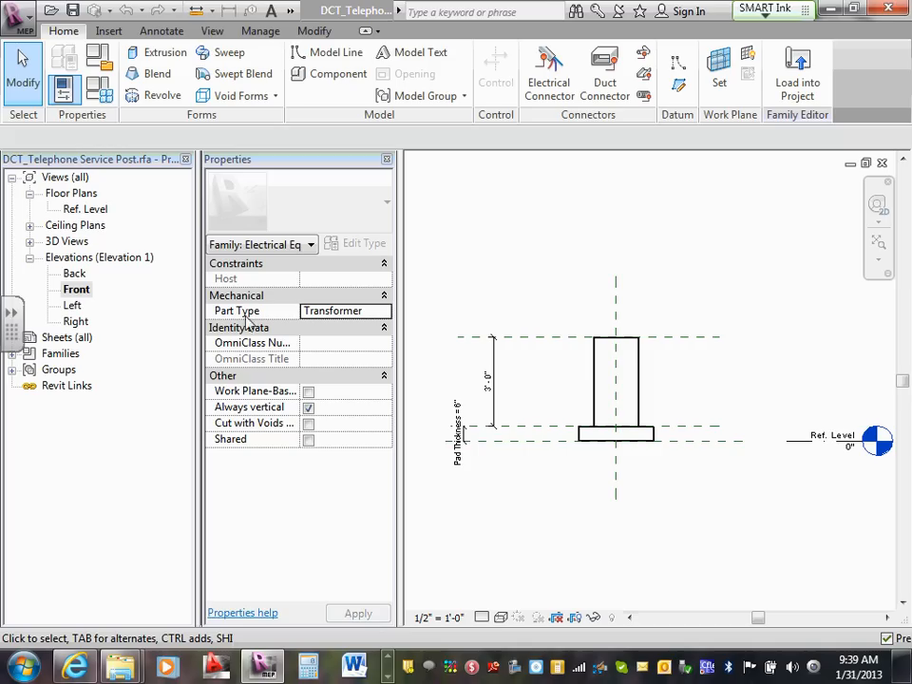
scroll(525, 422, up, 2)
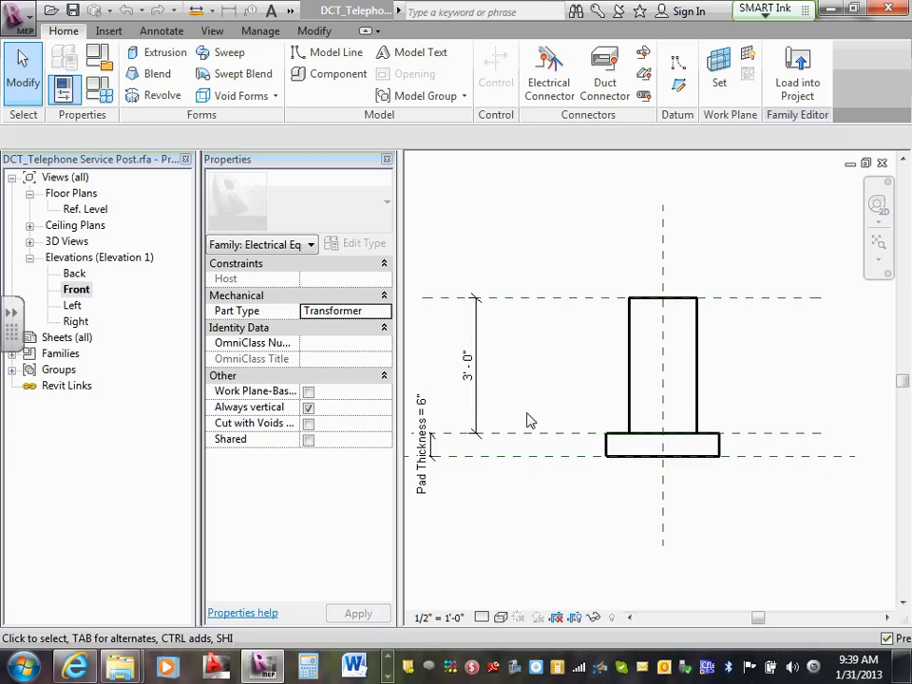
middle_drag(525, 422, 608, 400)
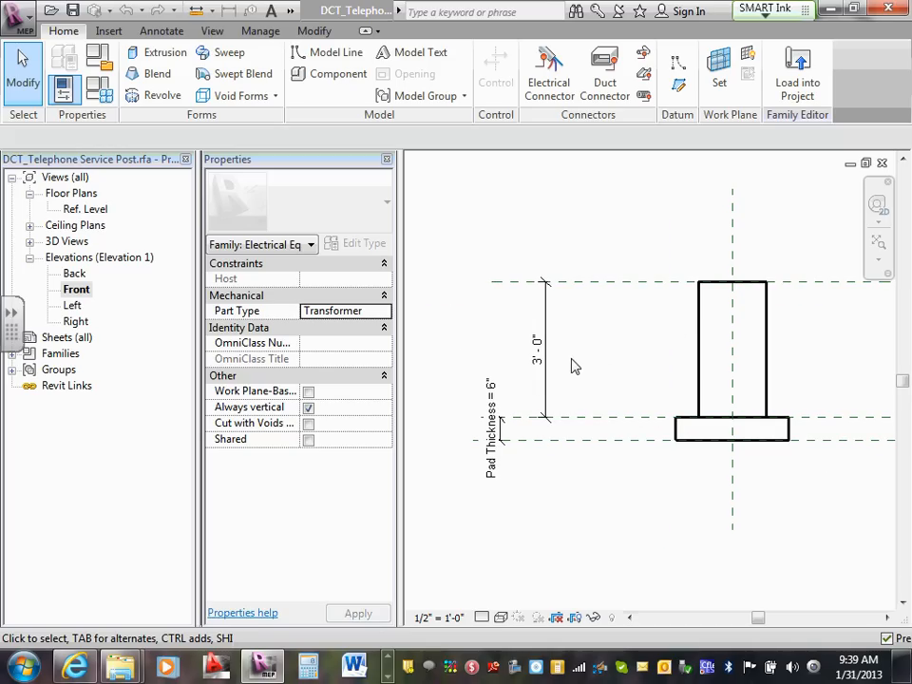
click(544, 344)
click(599, 347)
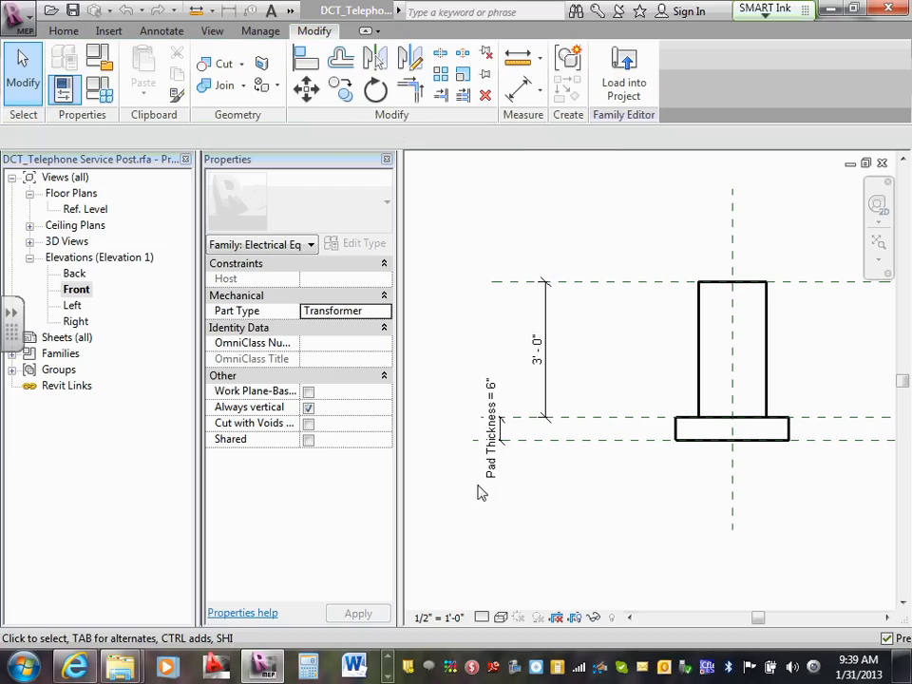
scroll(510, 408, up, 1)
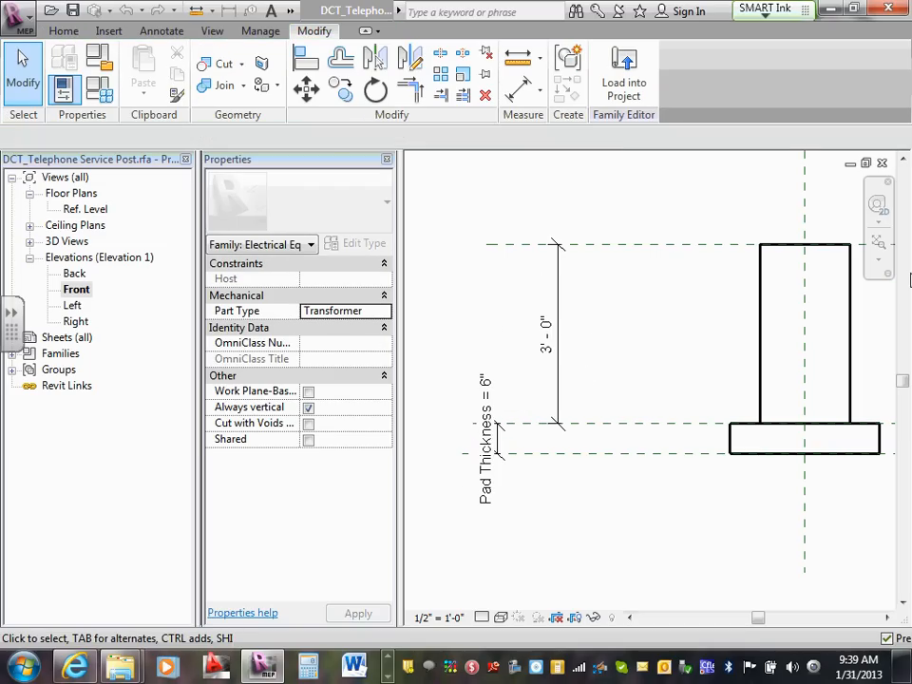
scroll(684, 292, down, 1)
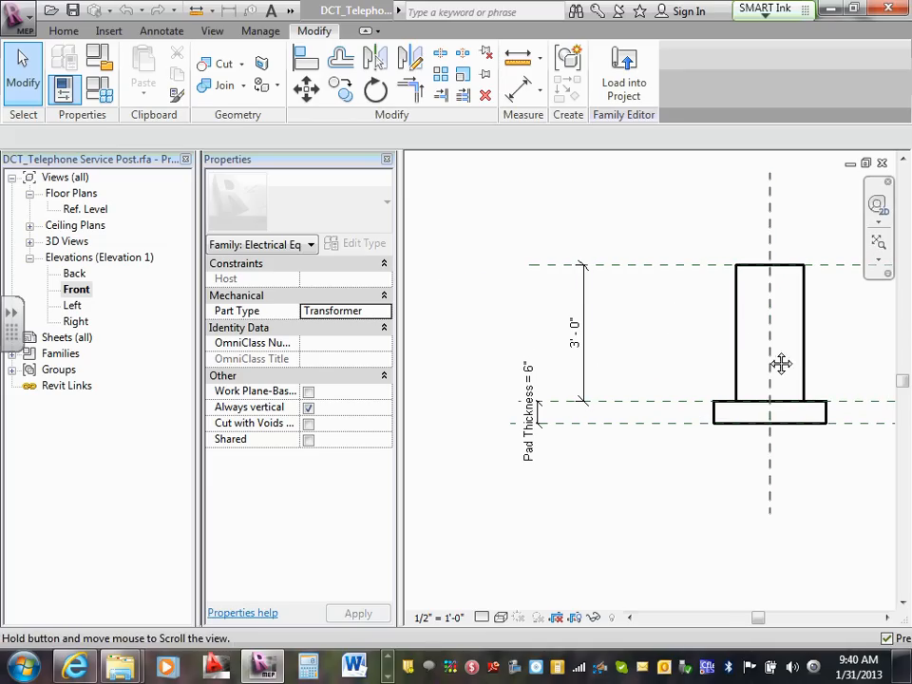
middle_drag(779, 362, 618, 382)
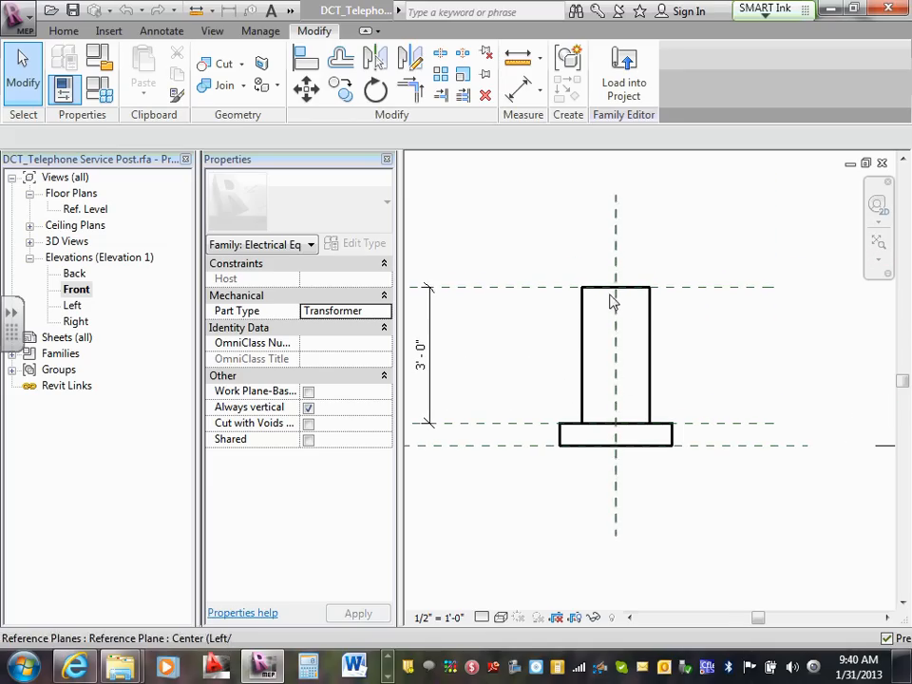
Open the Ref. Level floor plan and inspect the post extrusion's constraints and its offset from the center reference plane.
double_click(87, 208)
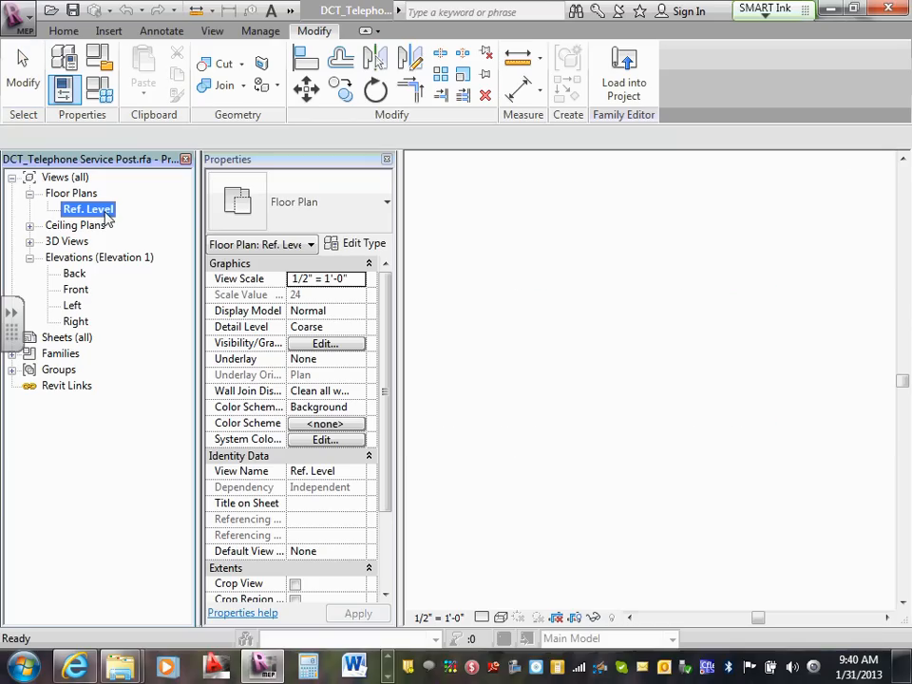
click(619, 353)
scroll(607, 346, up, 2)
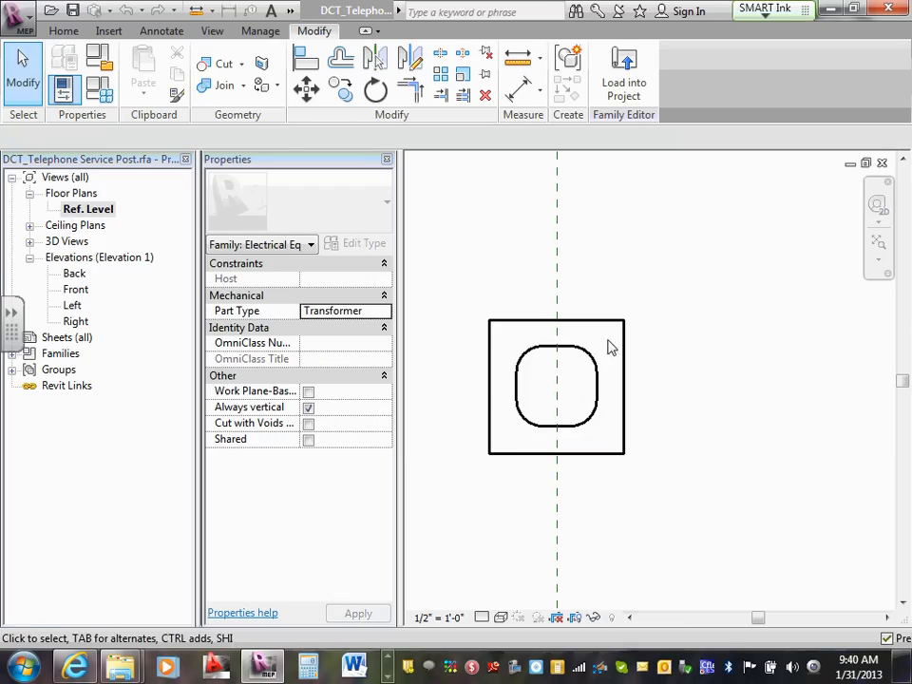
click(599, 383)
click(598, 382)
scroll(581, 371, up, 1)
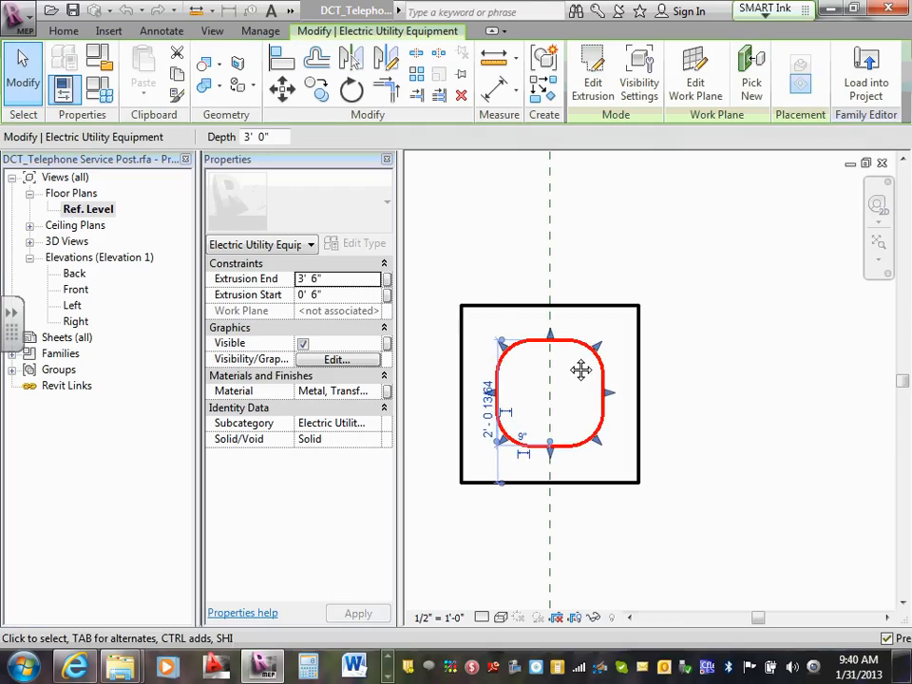
middle_drag(582, 369, 611, 352)
scroll(611, 352, up, 1)
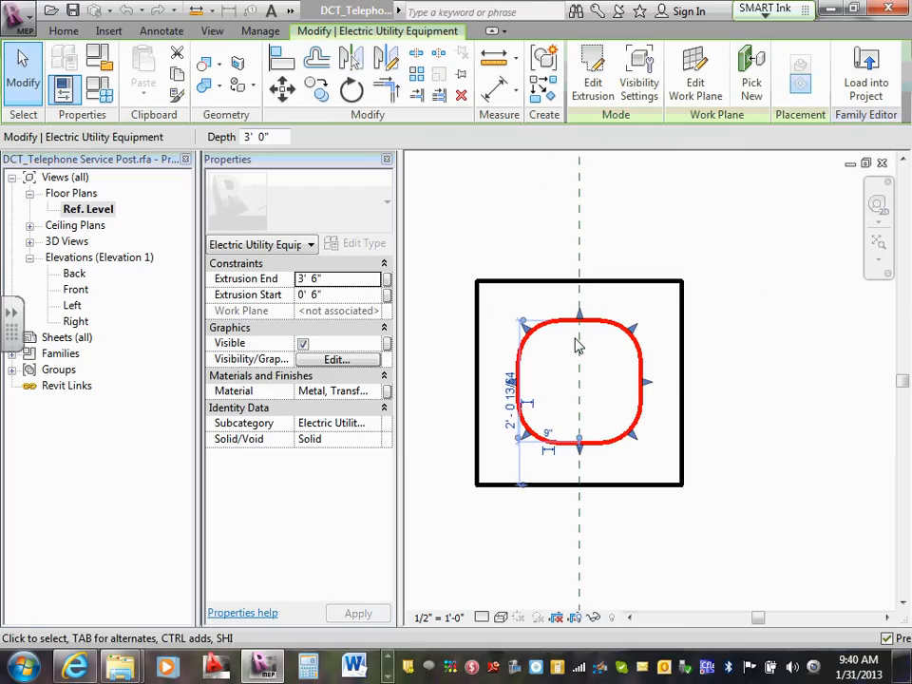
middle_drag(588, 352, 587, 339)
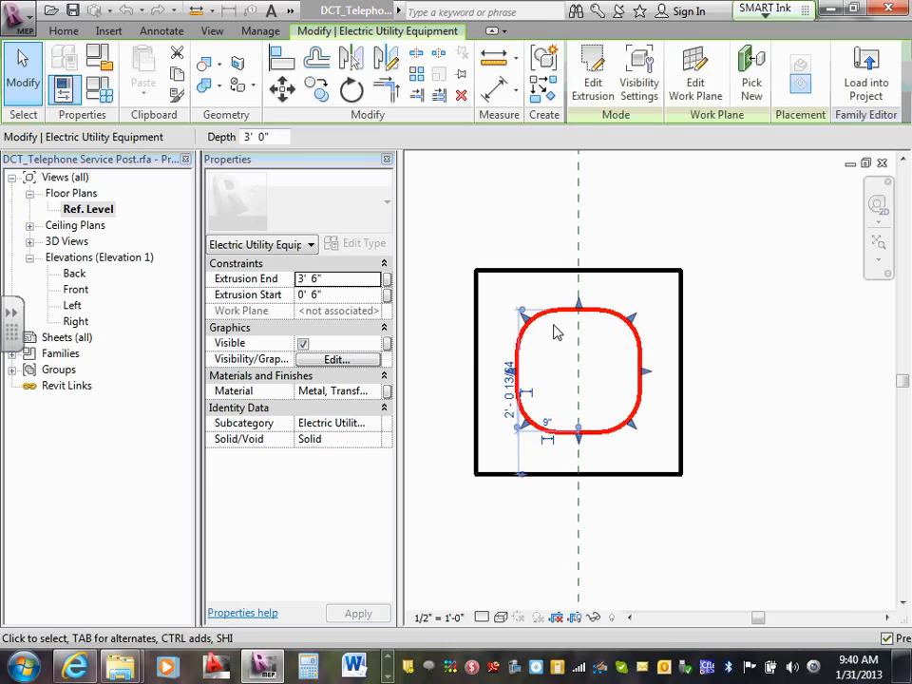
click(535, 528)
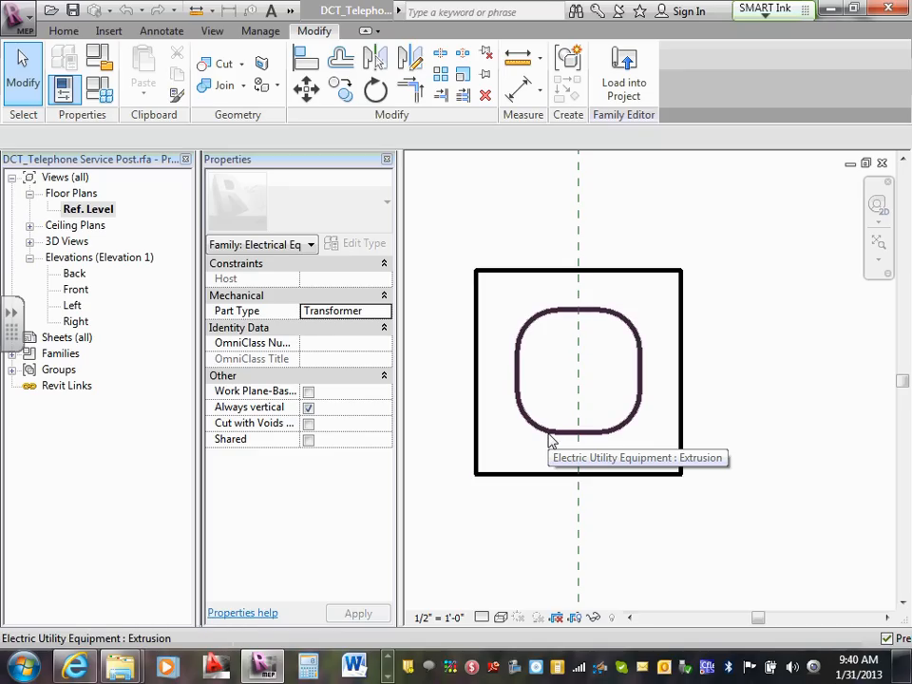
click(551, 320)
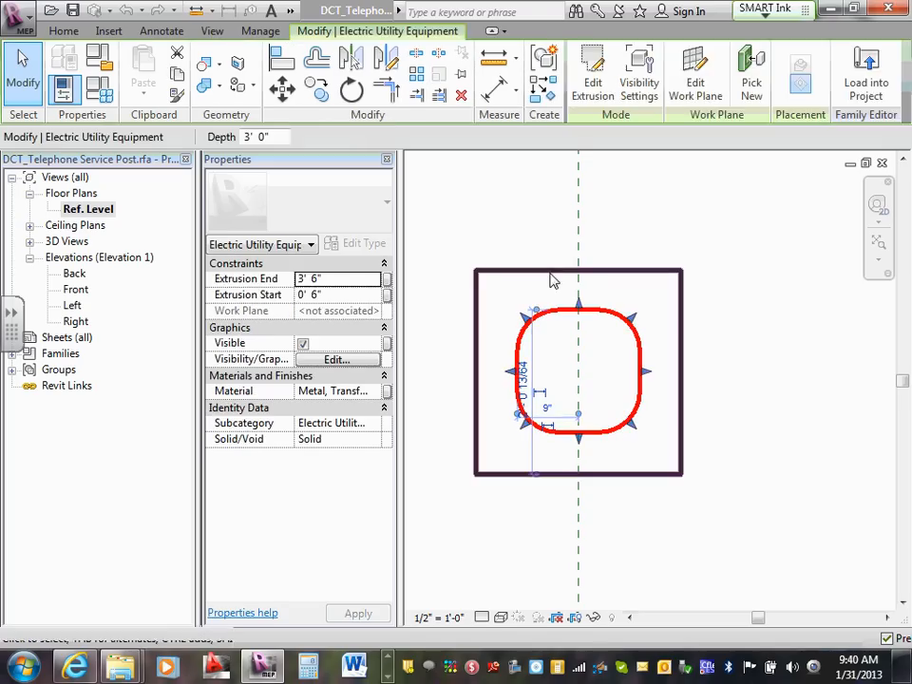
click(545, 253)
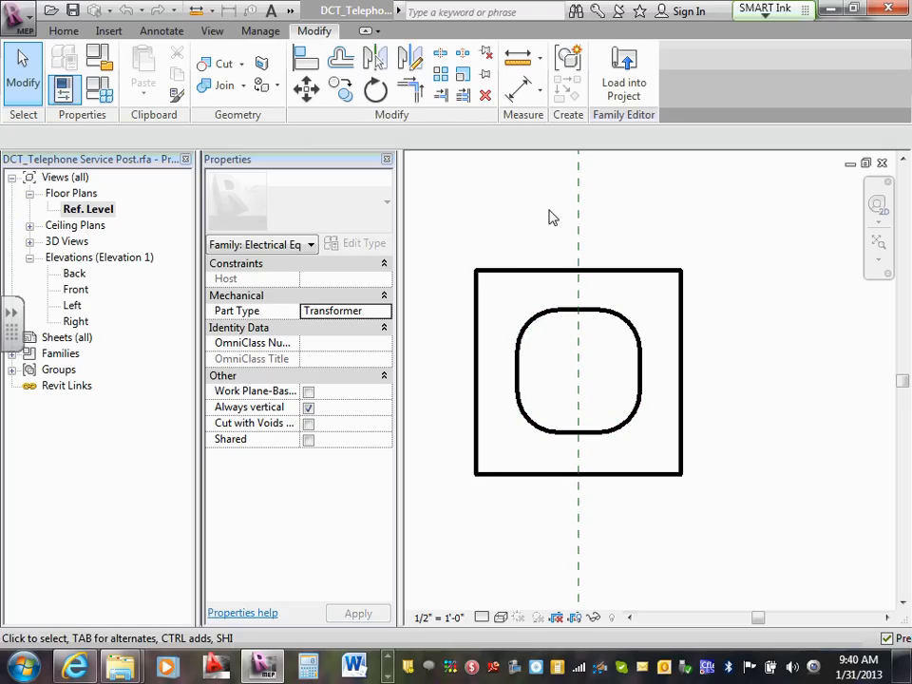
mouse_move(547, 225)
middle_down()
mouse_move(557, 244)
mouse_move(543, 230)
mouse_move(544, 242)
mouse_move(533, 238)
middle_up()
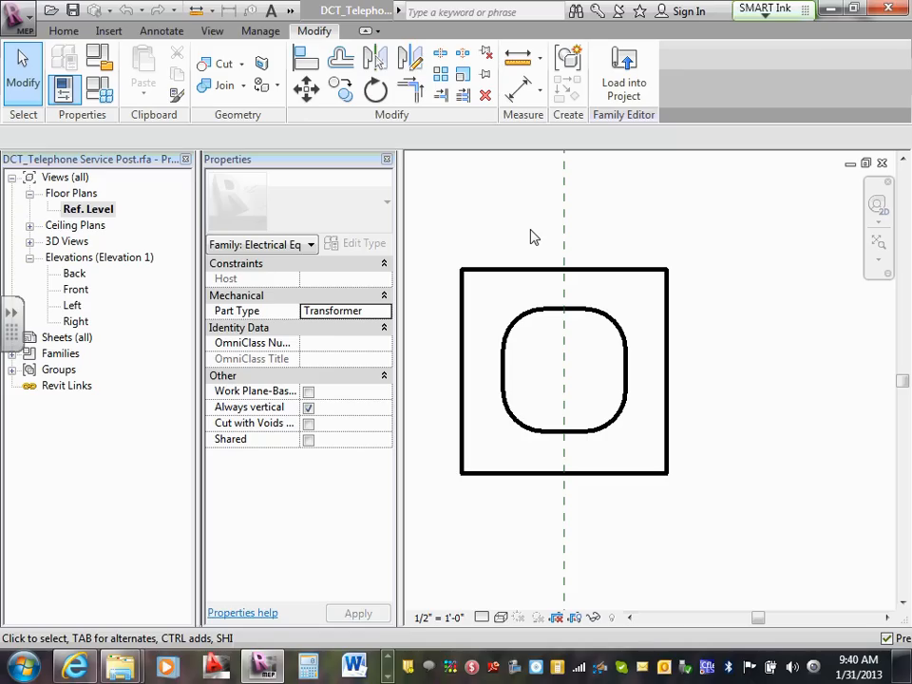
Open the post extrusion's sketch for editing in the plan view and narrow the Project Browser to enlarge the drawing area.
click(540, 319)
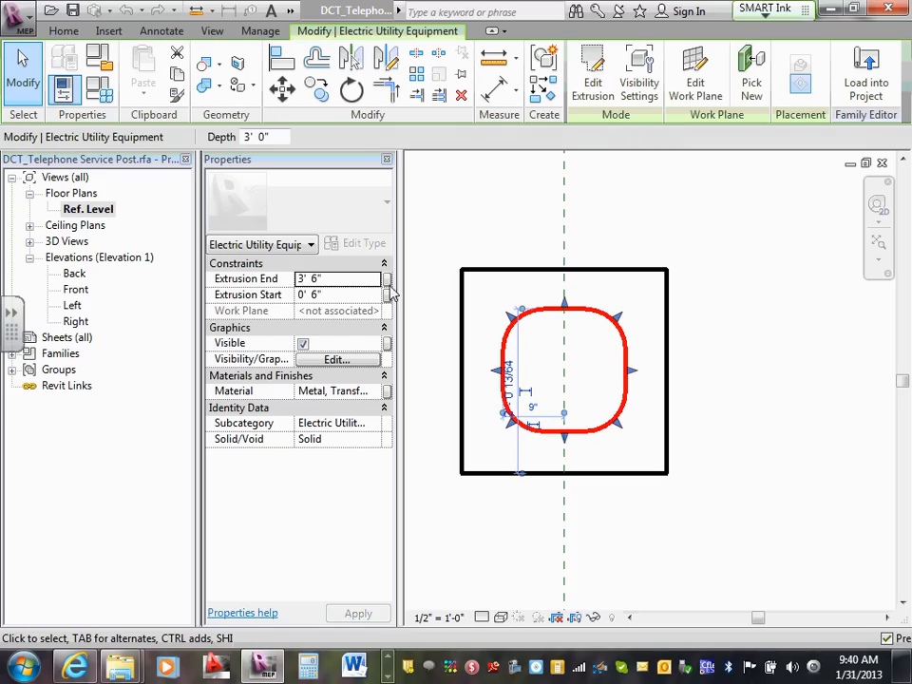
click(537, 304)
click(547, 311)
click(591, 68)
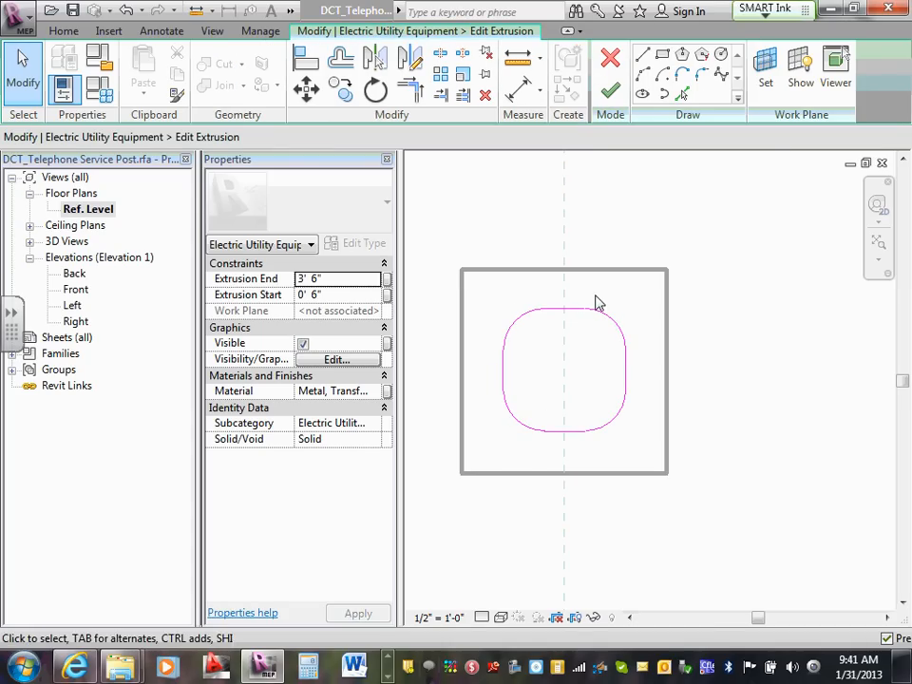
scroll(536, 318, up, 1)
middle_drag(531, 357, 532, 364)
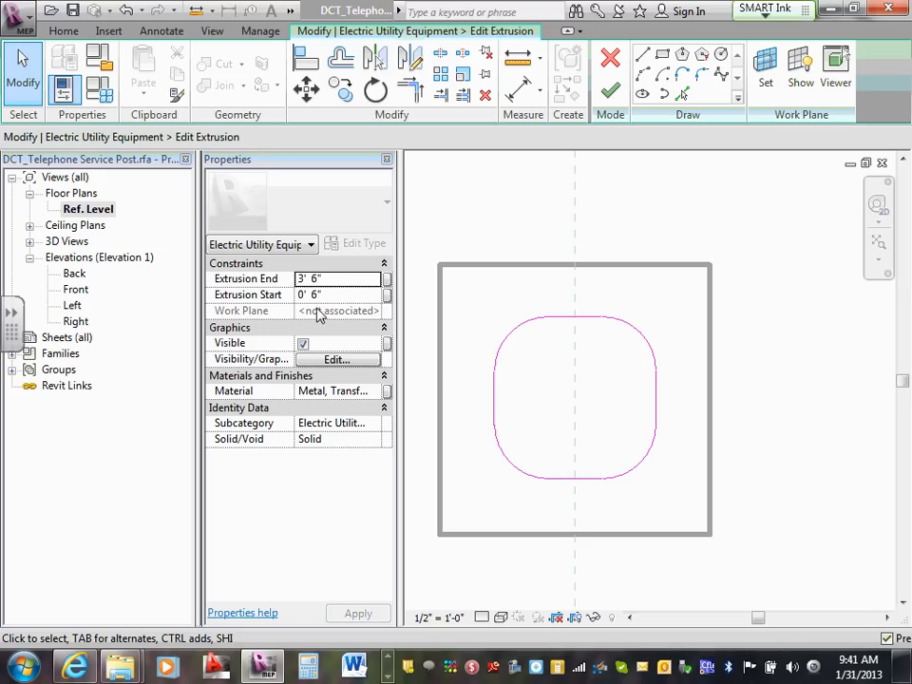
drag(196, 322, 173, 324)
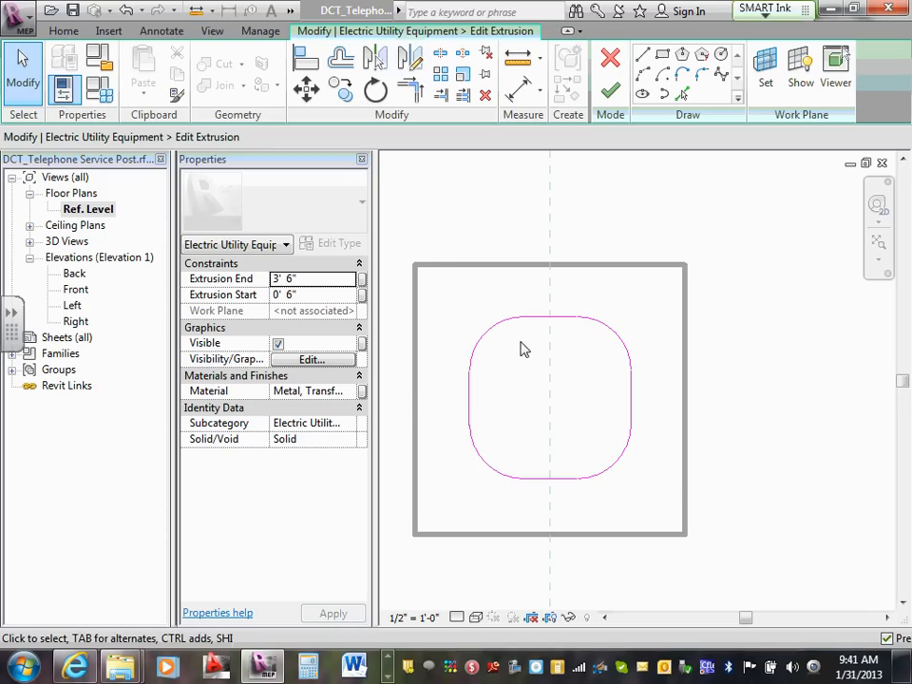
Examine the lines and corner arcs of the post's rounded-square sketch, and leave the extrusion edit without saving changes.
scroll(525, 304, down, 1)
middle_drag(539, 303, 536, 309)
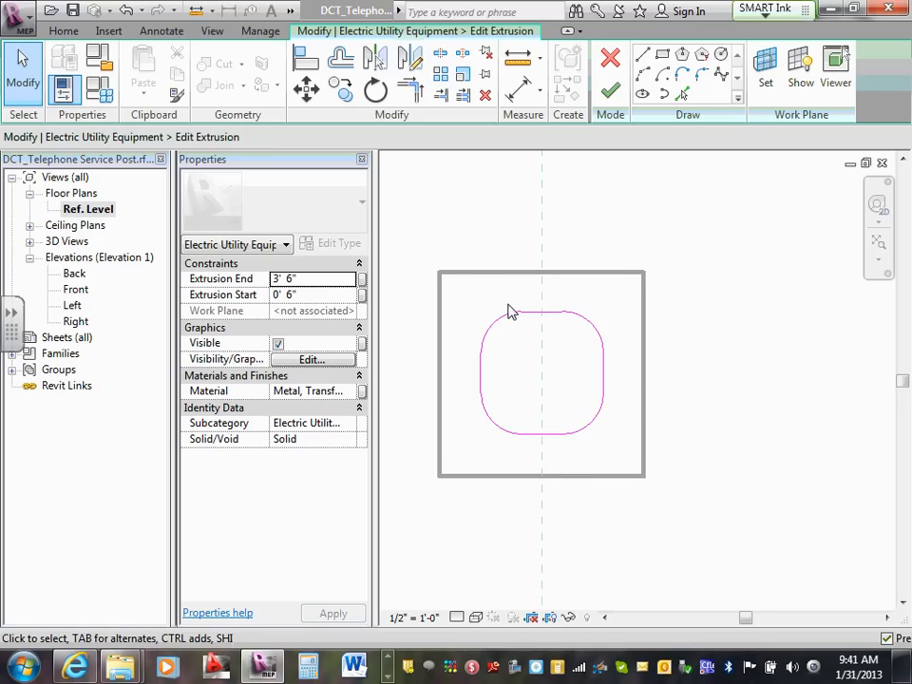
middle_drag(509, 311, 520, 304)
scroll(518, 305, up, 1)
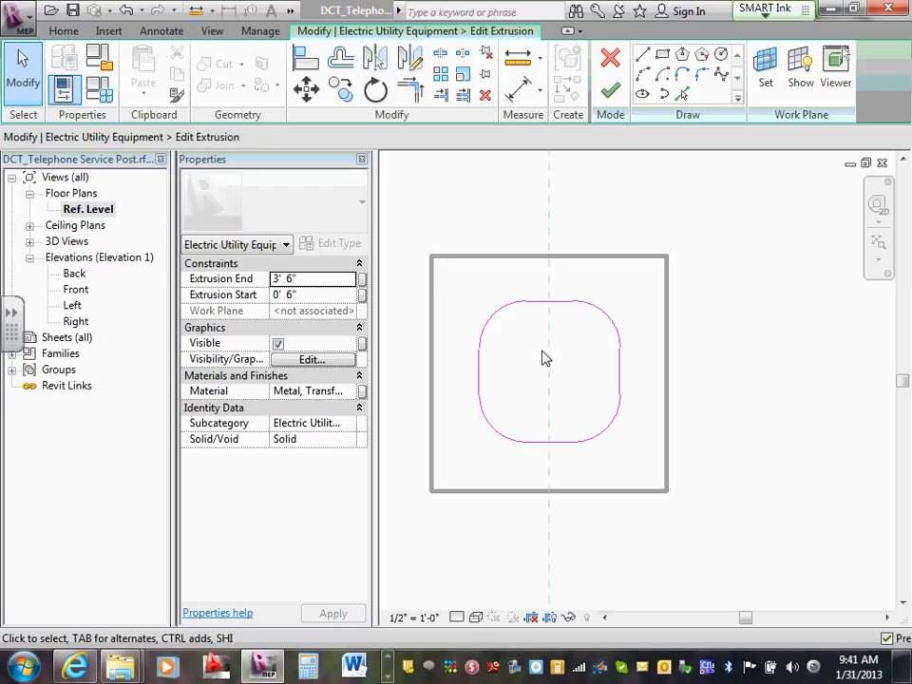
scroll(527, 309, up, 2)
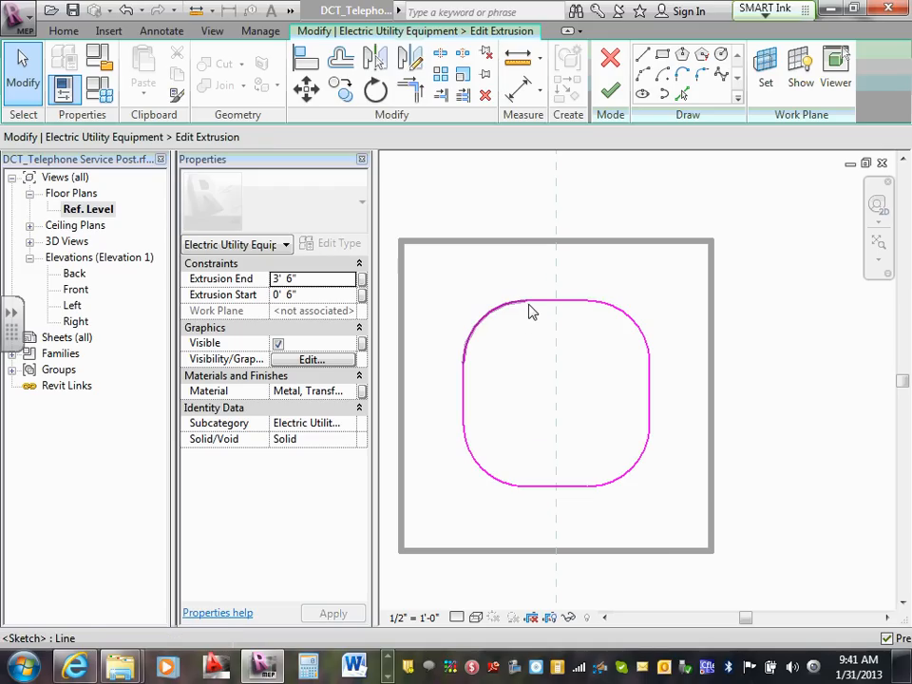
scroll(537, 286, down, 2)
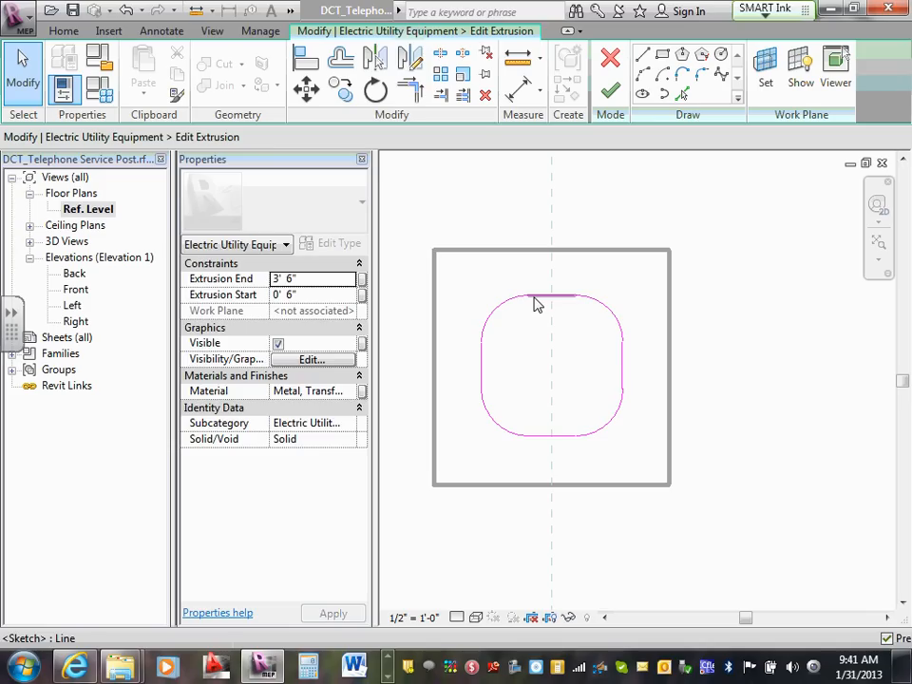
click(534, 298)
click(536, 291)
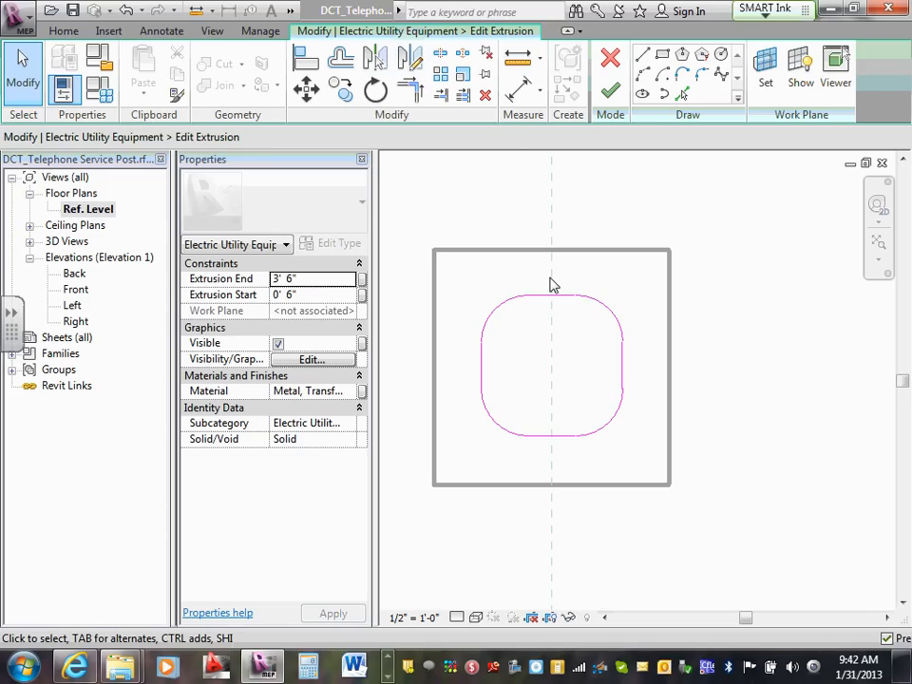
click(613, 64)
click(792, 456)
scroll(713, 366, down, 2)
middle_drag(712, 366, 629, 379)
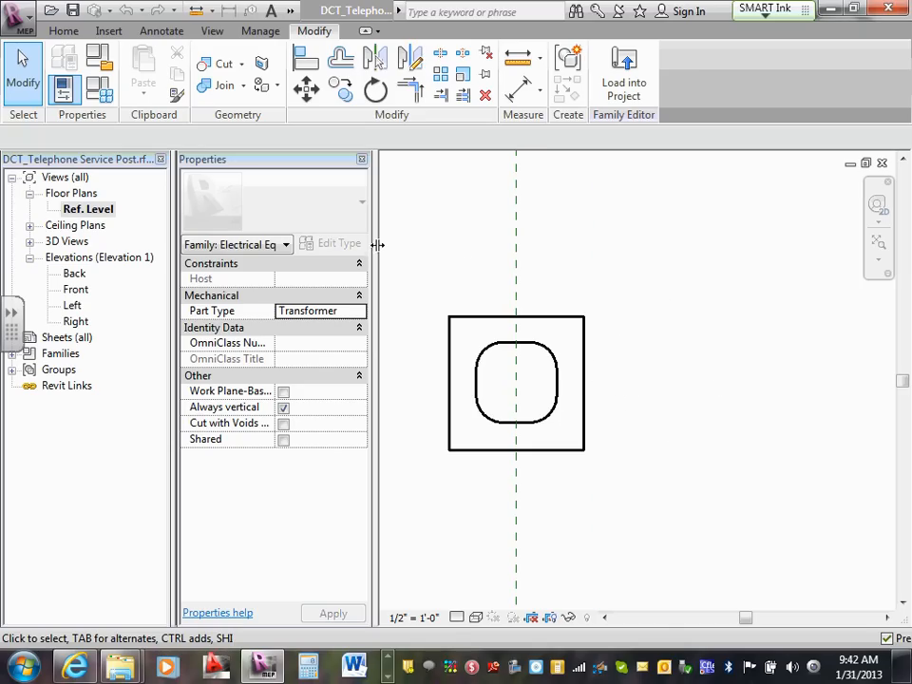
Try a horizontal reference line just above the pad in the Ref. Level plan, and delete it.
click(63, 31)
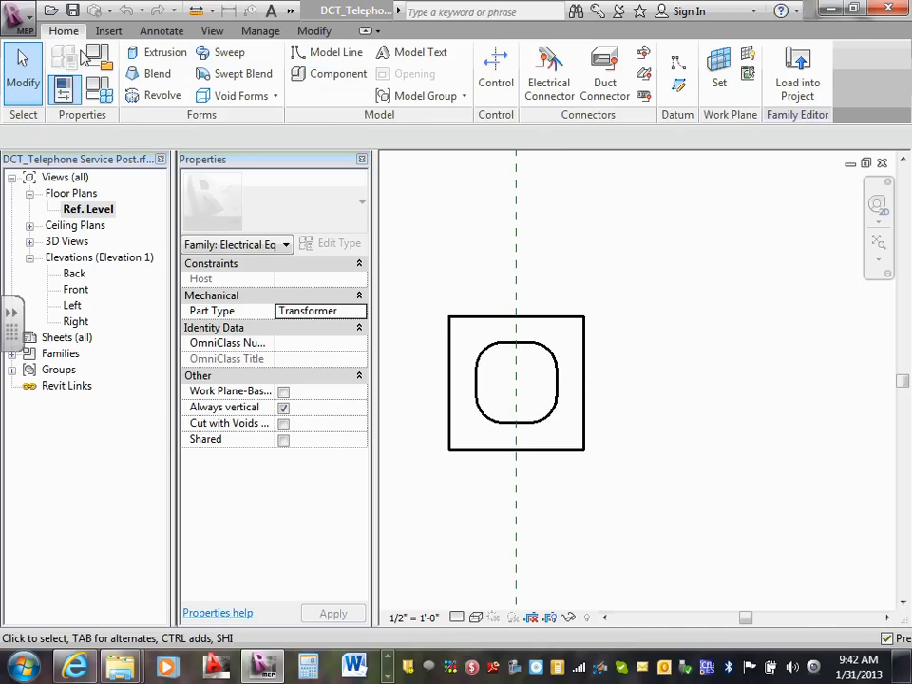
click(680, 66)
scroll(465, 289, down, 4)
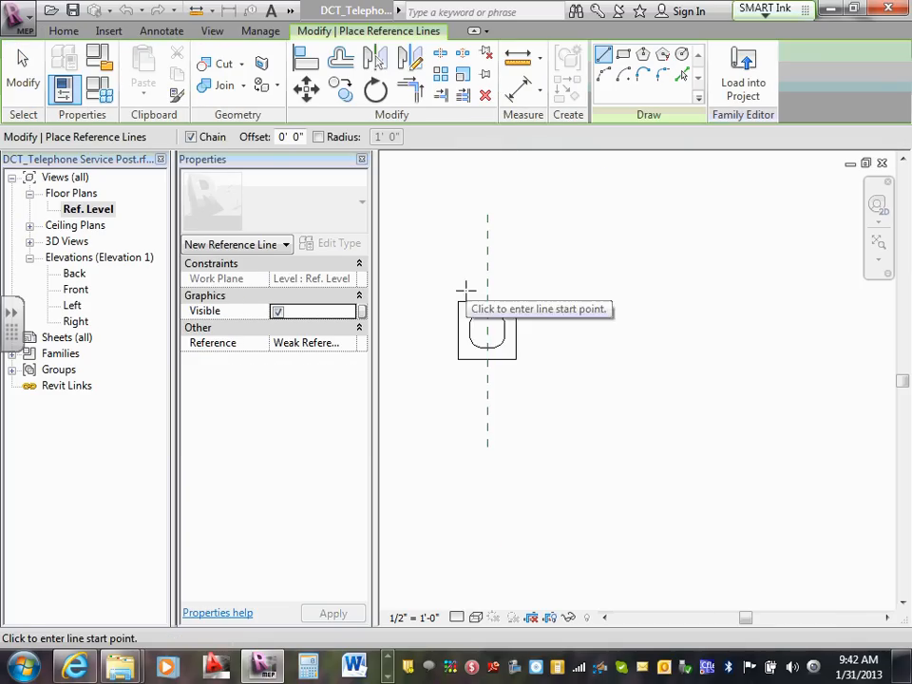
scroll(470, 294, up, 1)
middle_drag(486, 294, 592, 324)
click(459, 315)
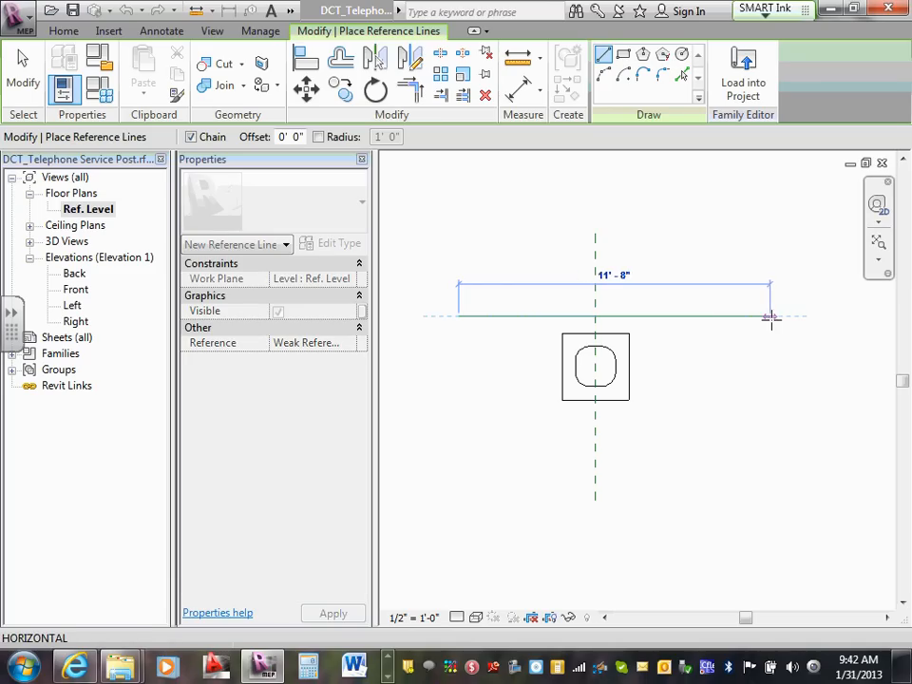
click(775, 315)
key(Escape)
key(Escape)
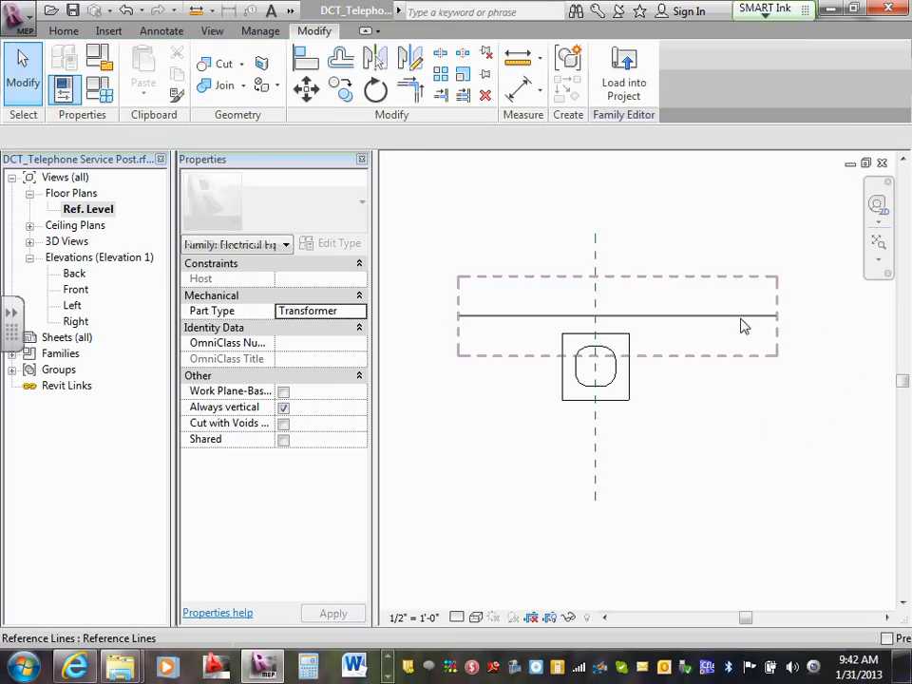
click(739, 315)
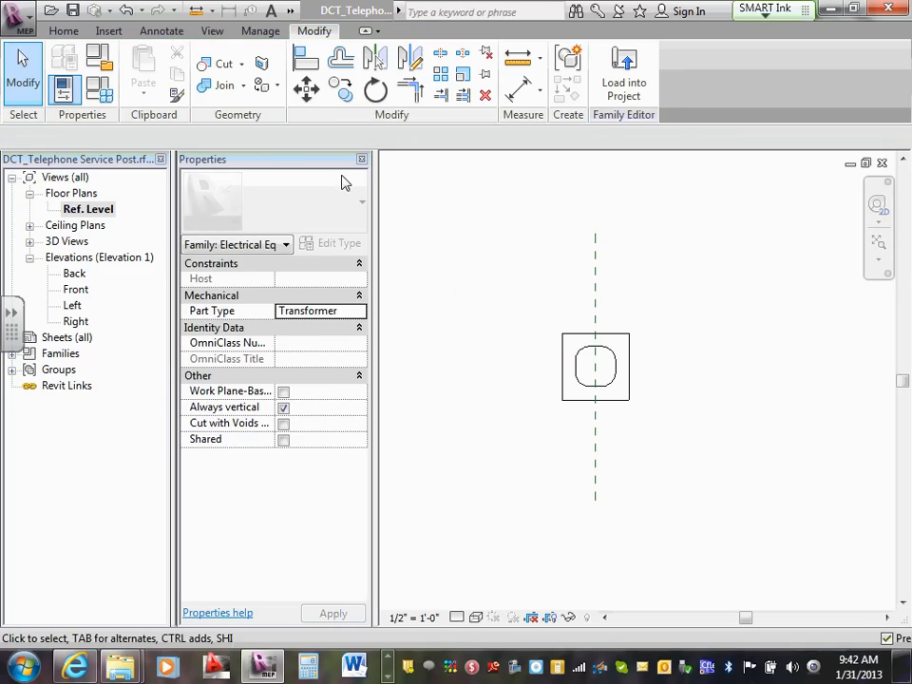
Draw a horizontal reference plane just above the pad in the Ref. Level plan, crossing the vertical center reference plane.
click(66, 29)
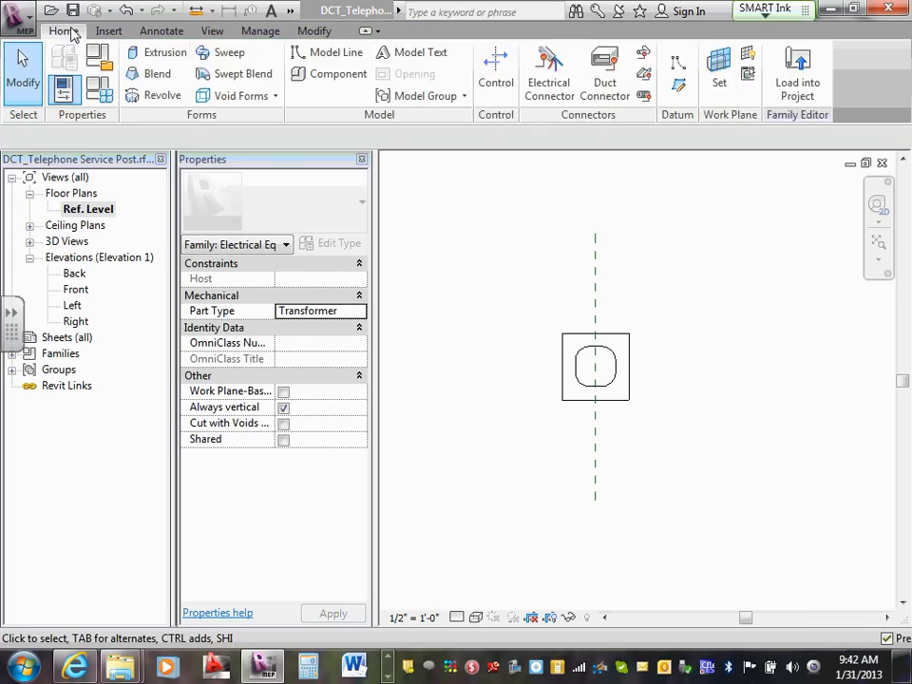
click(678, 86)
click(439, 305)
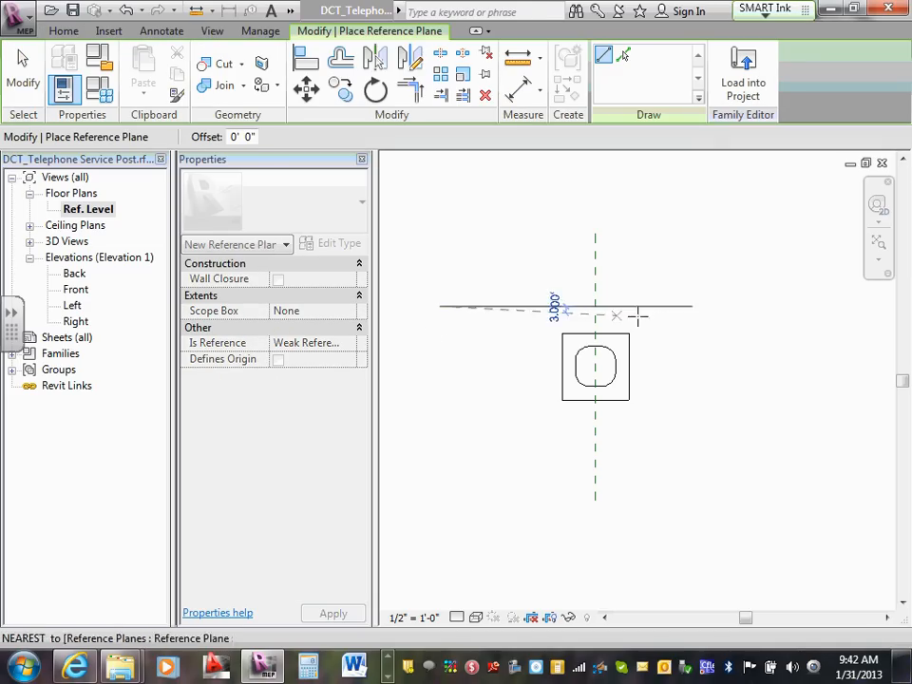
click(737, 305)
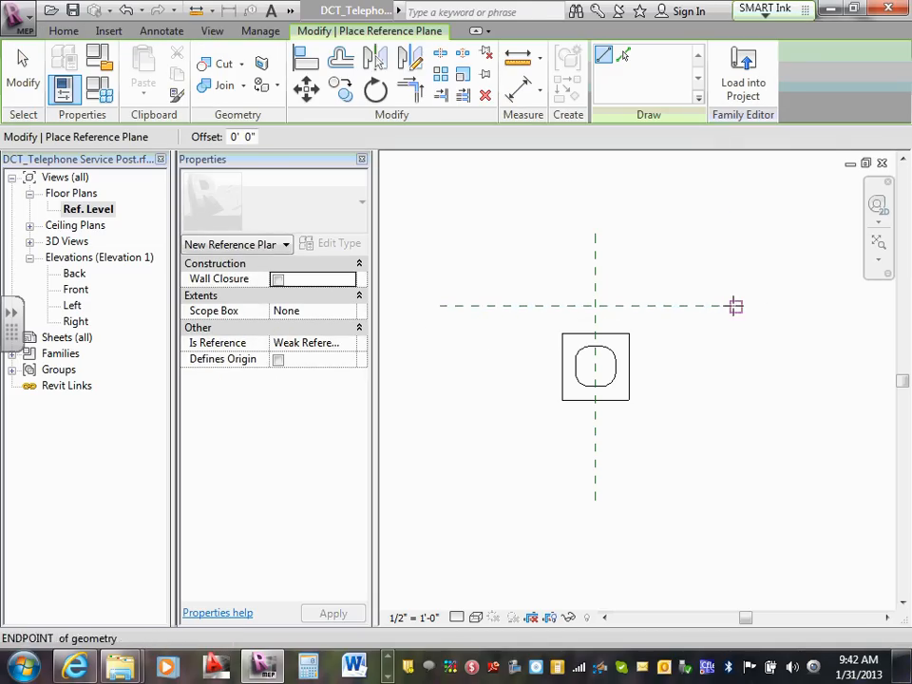
key(Escape)
key(Escape)
scroll(660, 321, up, 3)
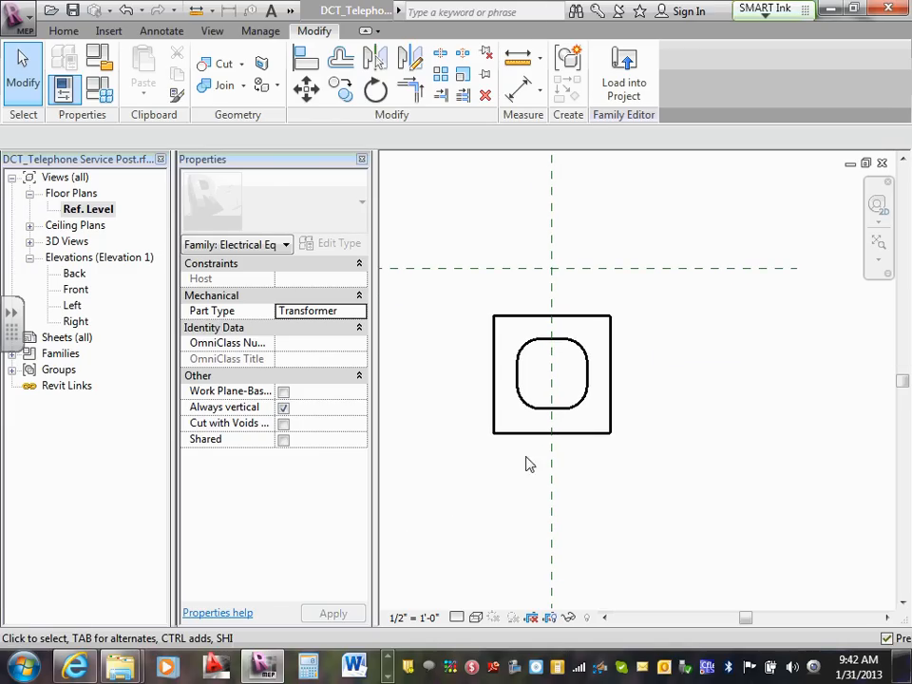
Copy the horizontal reference plane above the pad to a position about 1' - 9" higher.
scroll(527, 461, down, 2)
click(604, 332)
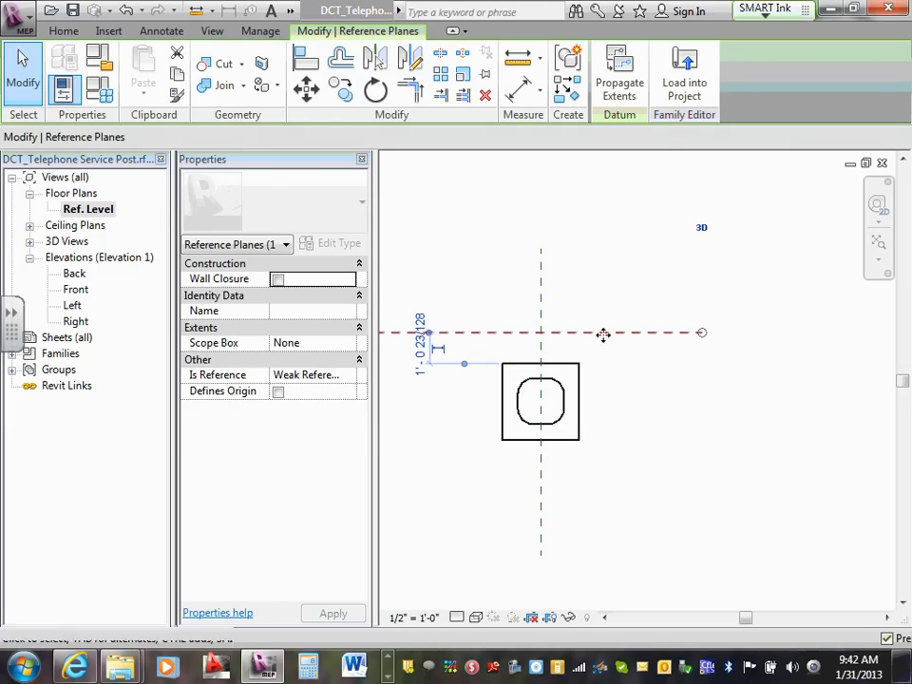
middle_drag(603, 334, 624, 416)
key(Escape)
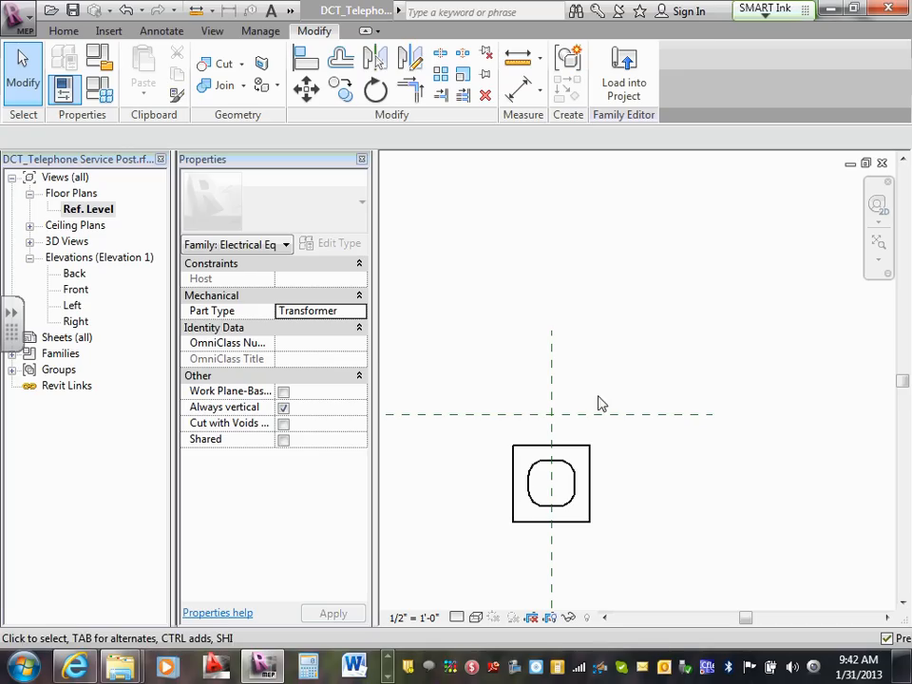
click(597, 415)
key(r)
key(o)
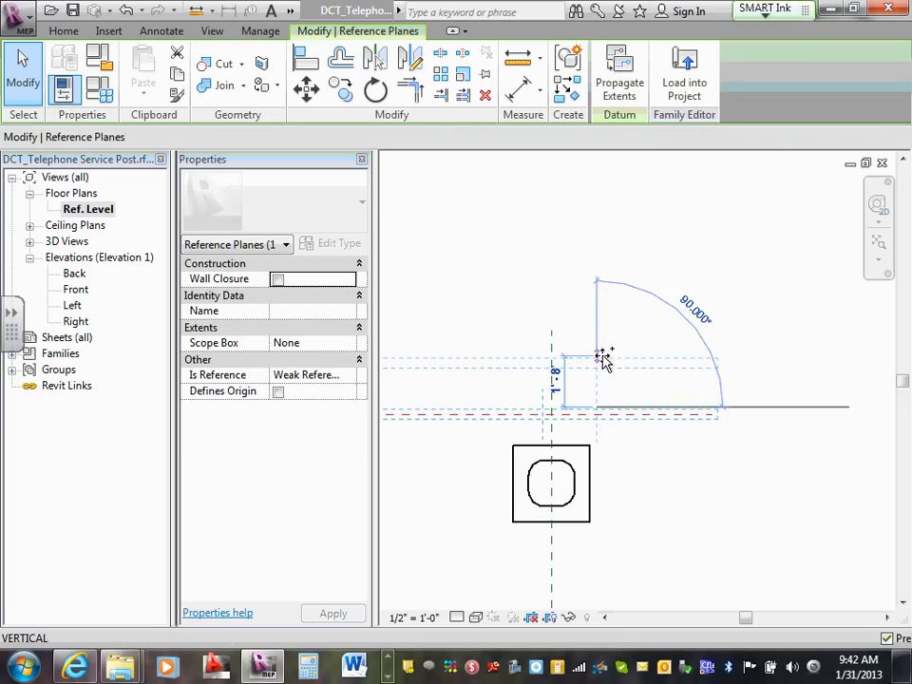
click(604, 359)
key(Escape)
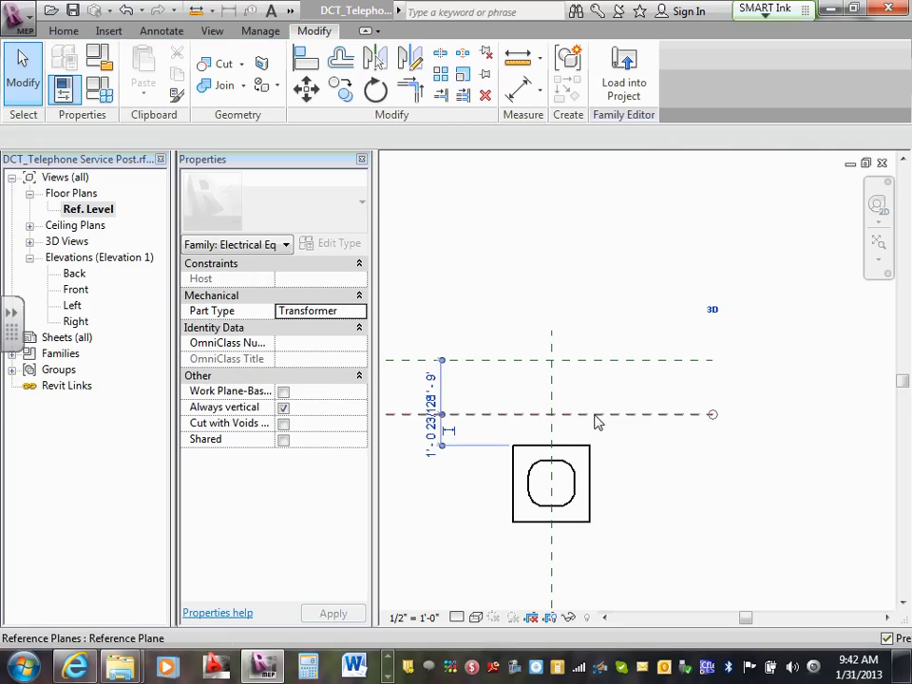
Copy the lower horizontal reference plane about 11" upward, between the two existing horizontal planes.
key(c)
key(c)
click(613, 395)
click(615, 367)
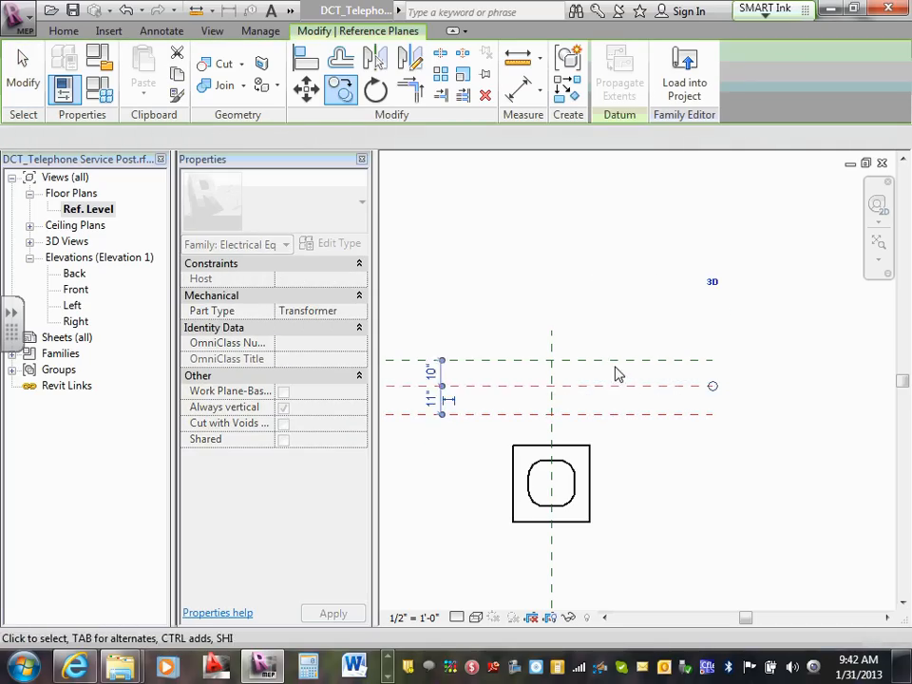
key(Escape)
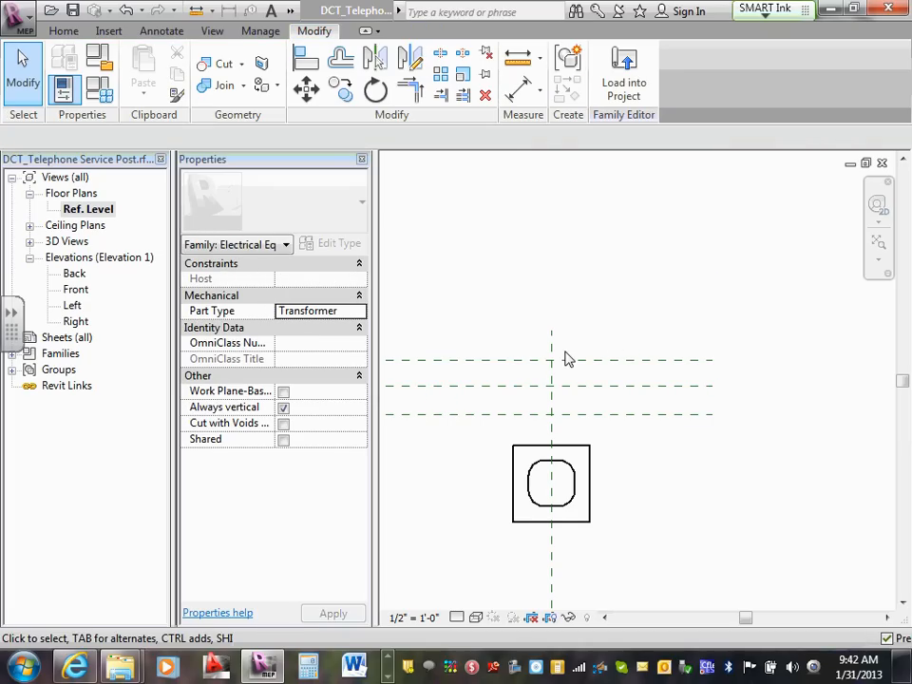
Draw a vertical reference plane about 7 1/4" left of the pad, crossing the three horizontal reference planes.
scroll(555, 370, up, 2)
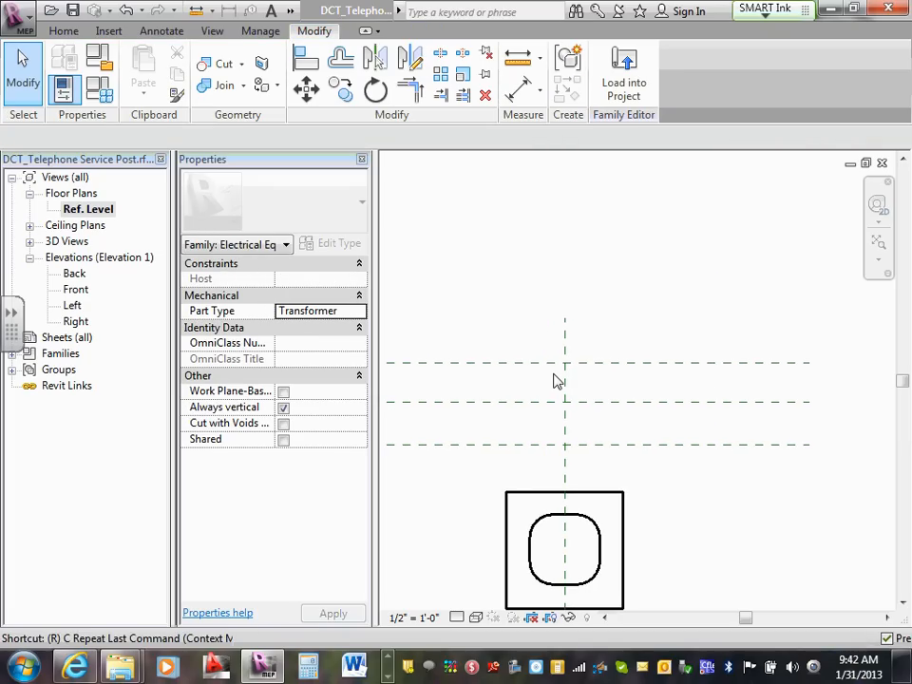
key(r)
key(p)
scroll(539, 365, down, 1)
click(503, 469)
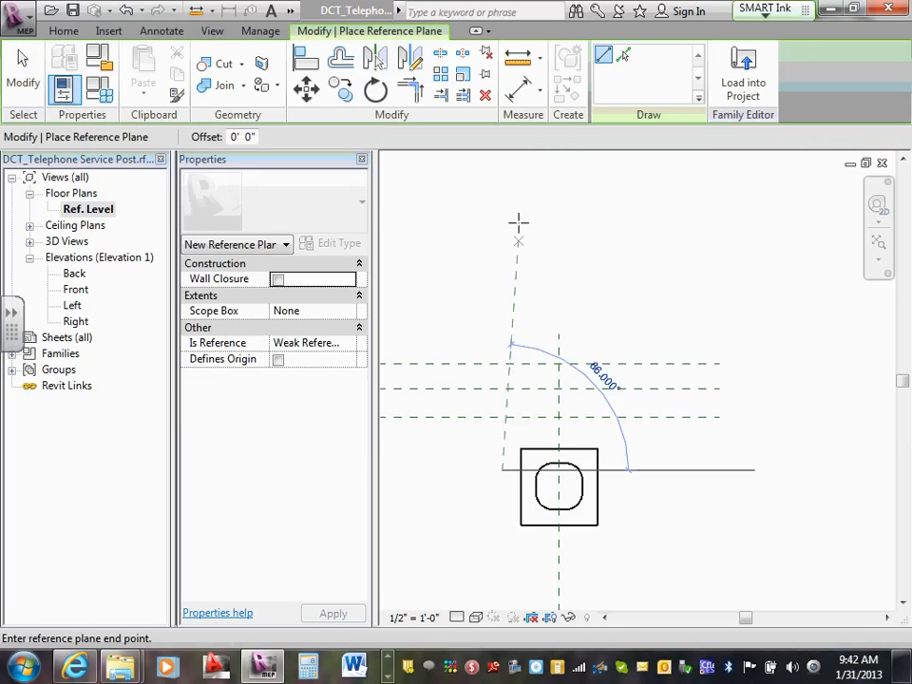
click(502, 249)
key(Escape)
key(Escape)
click(502, 291)
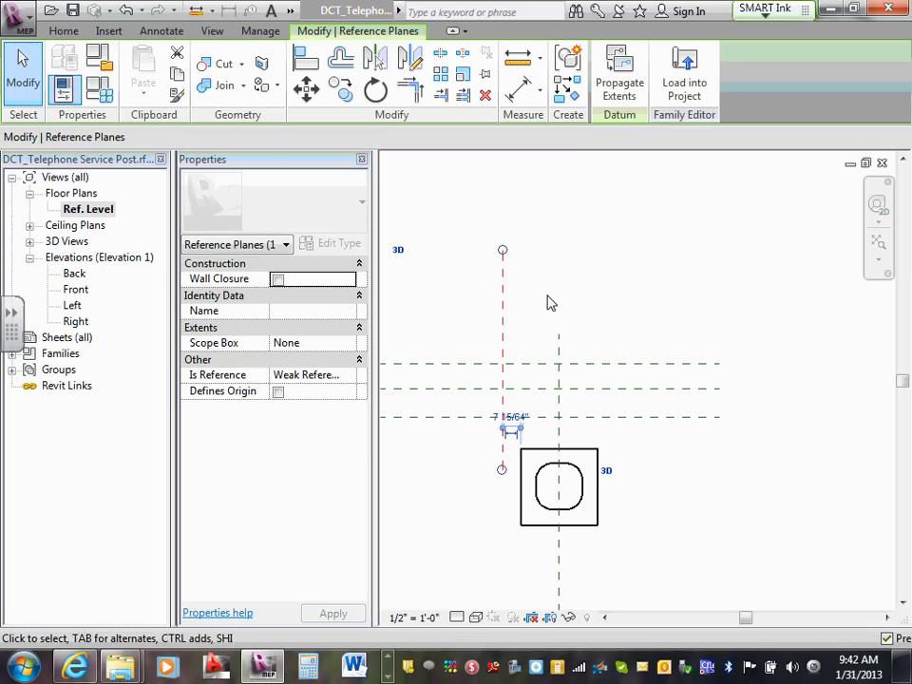
click(545, 305)
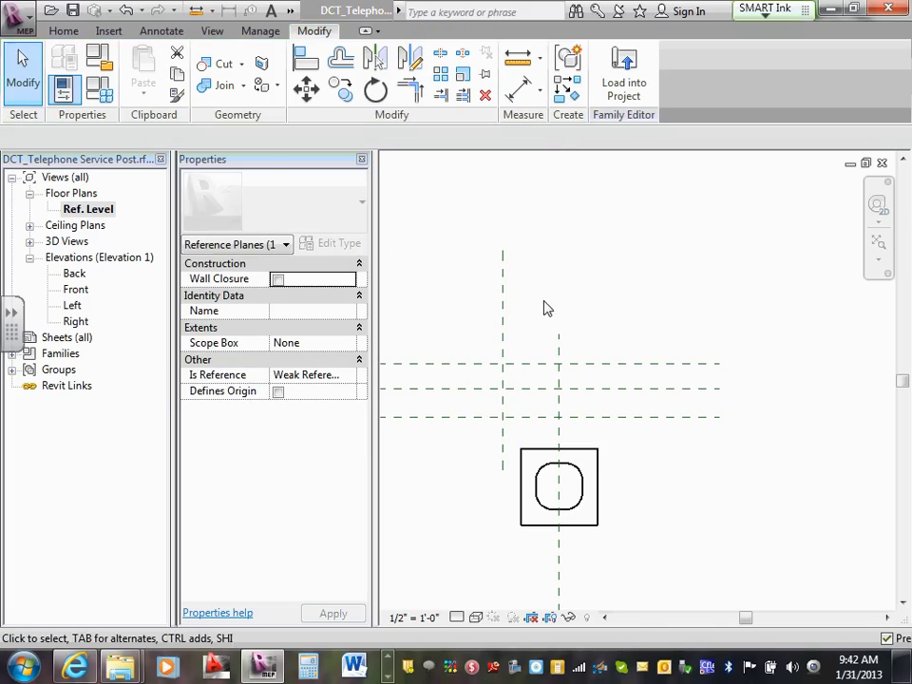
Copy the left vertical reference plane about 3' - 3" across to the right side of the pad.
click(505, 331)
key(c)
key(c)
click(527, 313)
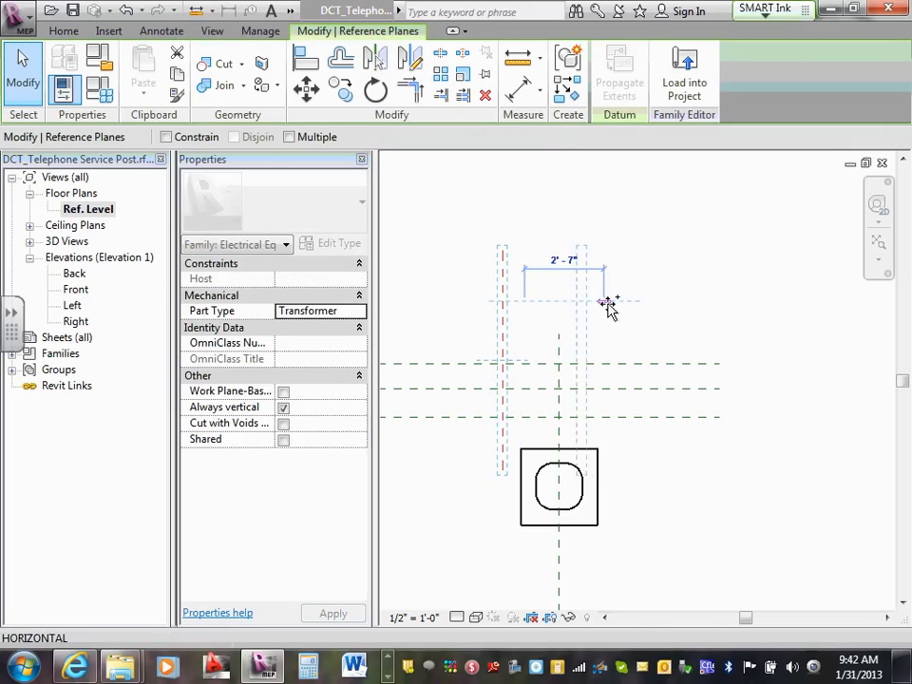
click(626, 311)
click(642, 313)
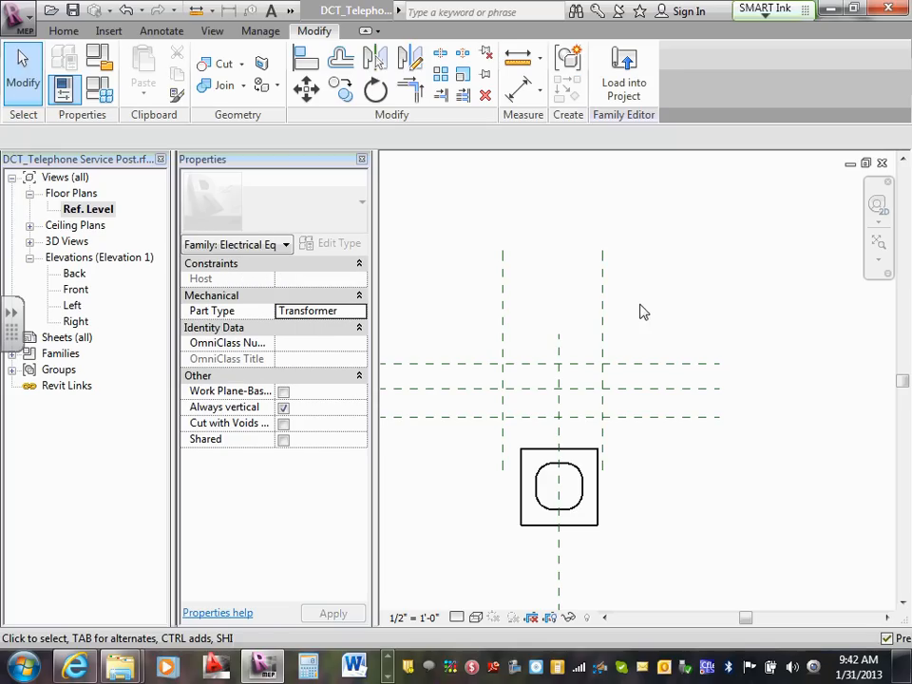
Extend the lower ends of both outer vertical reference planes past the pad, level with the center plane's lower end.
scroll(573, 345, down, 2)
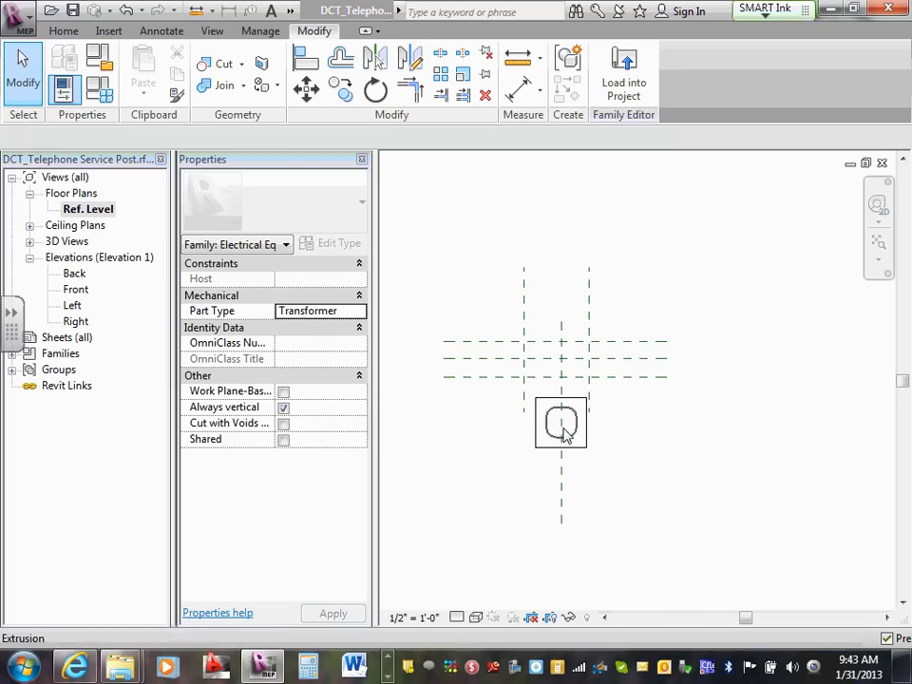
click(523, 408)
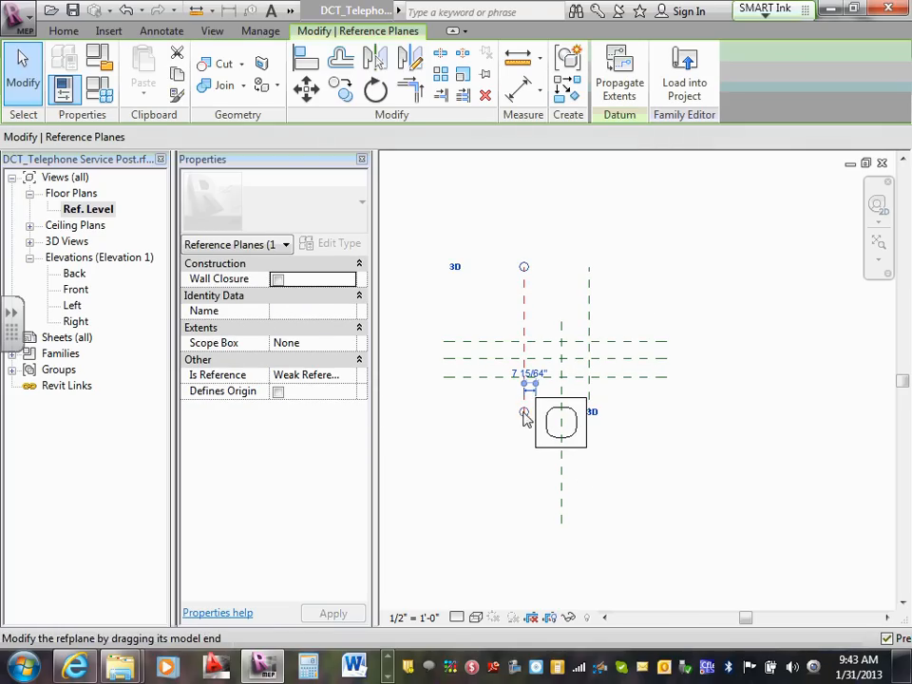
drag(523, 413, 520, 444)
drag(522, 506, 522, 523)
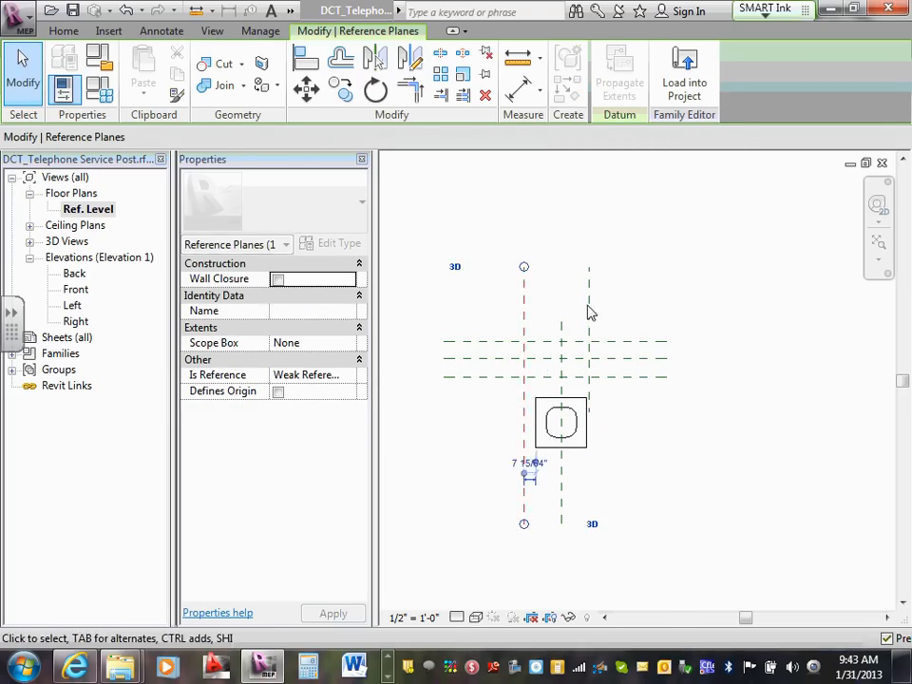
click(590, 311)
click(590, 312)
drag(590, 421, 588, 524)
key(Escape)
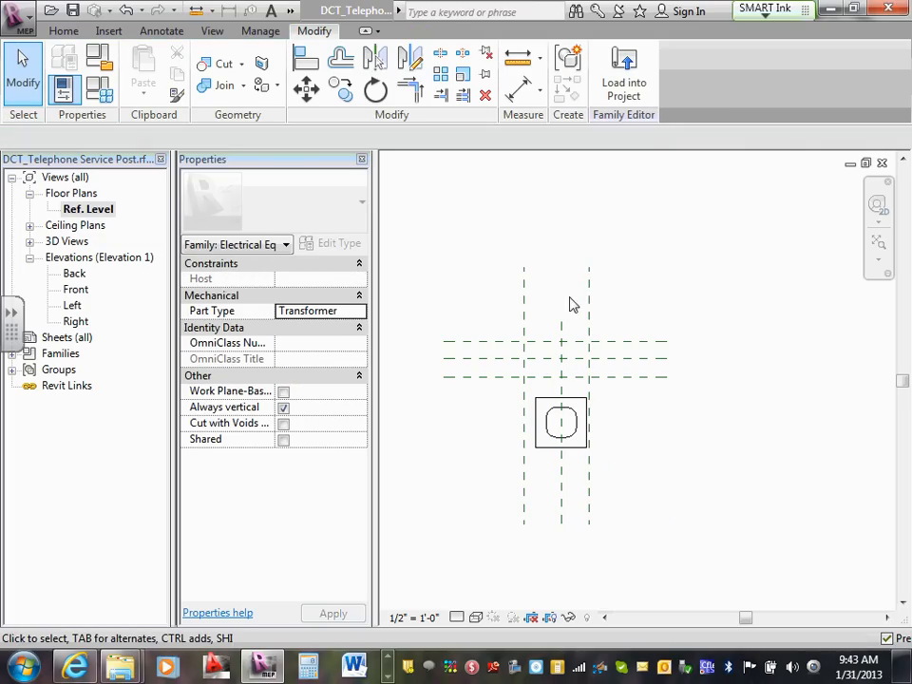
Extend the upper end of the center vertical reference plane to line up with the outer planes' upper ends.
click(562, 323)
drag(561, 321, 561, 267)
key(Escape)
Add an aligned dimension string across the three vertical reference planes and make its segments equal (EQ).
scroll(581, 330, up, 2)
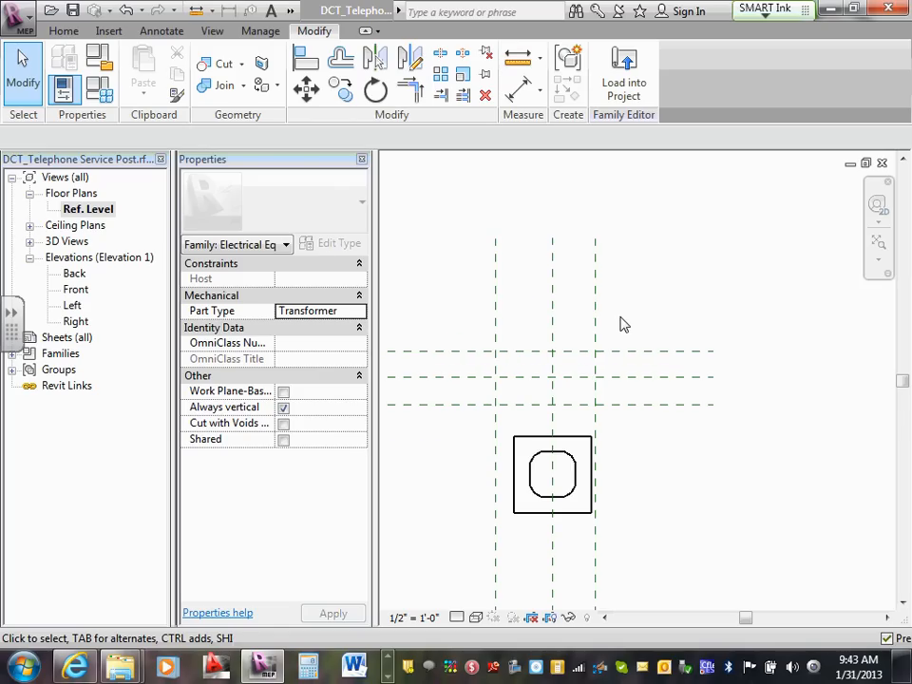
scroll(619, 324, up, 2)
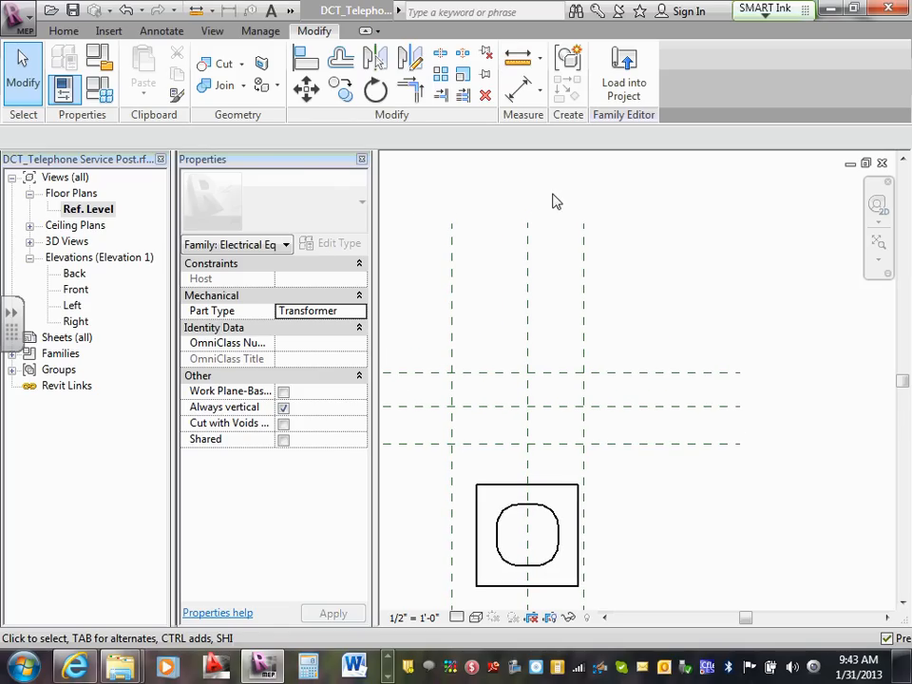
click(164, 31)
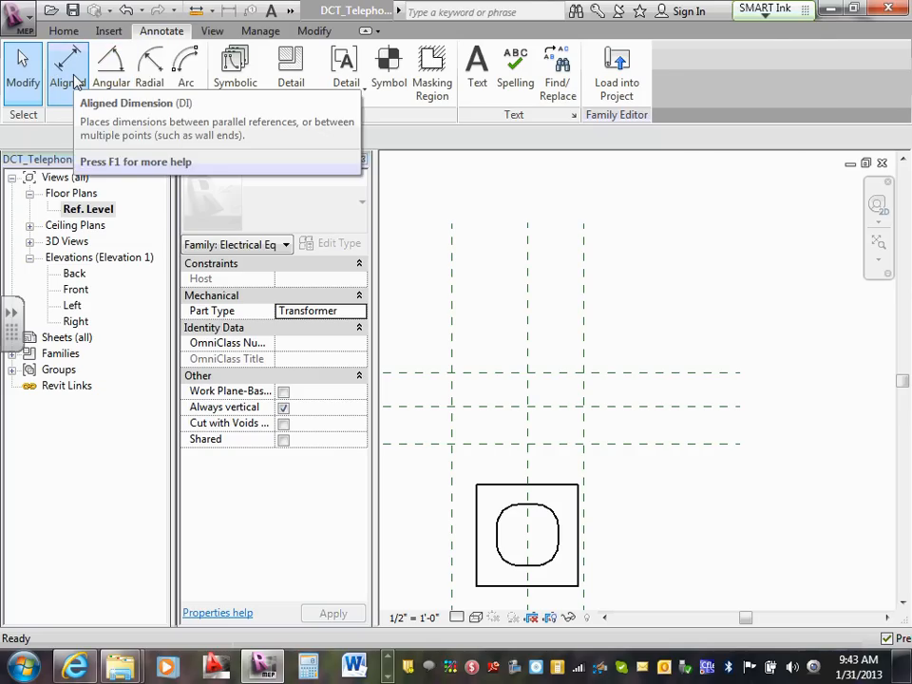
click(72, 80)
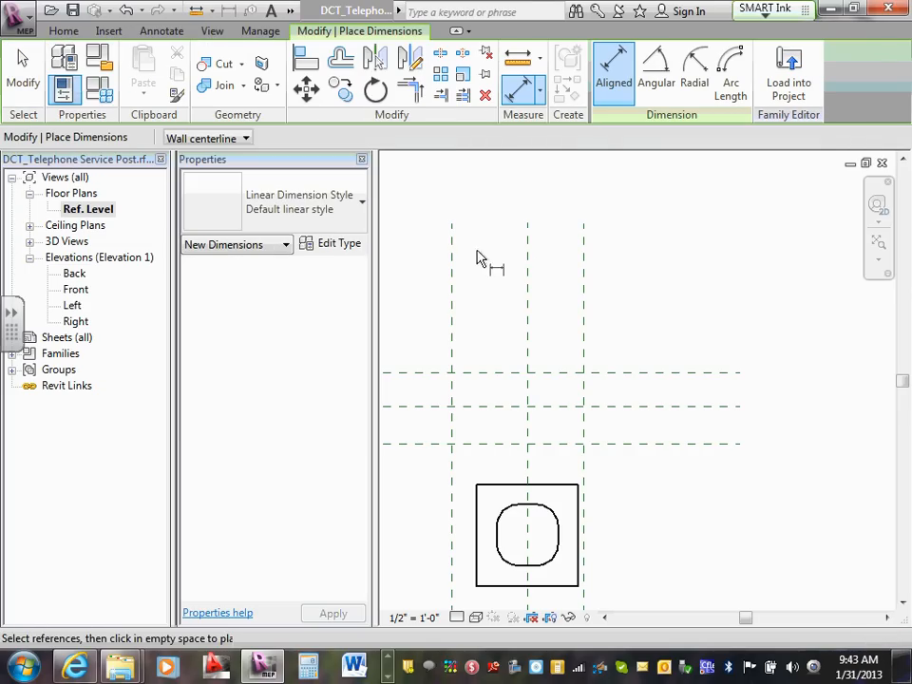
click(452, 265)
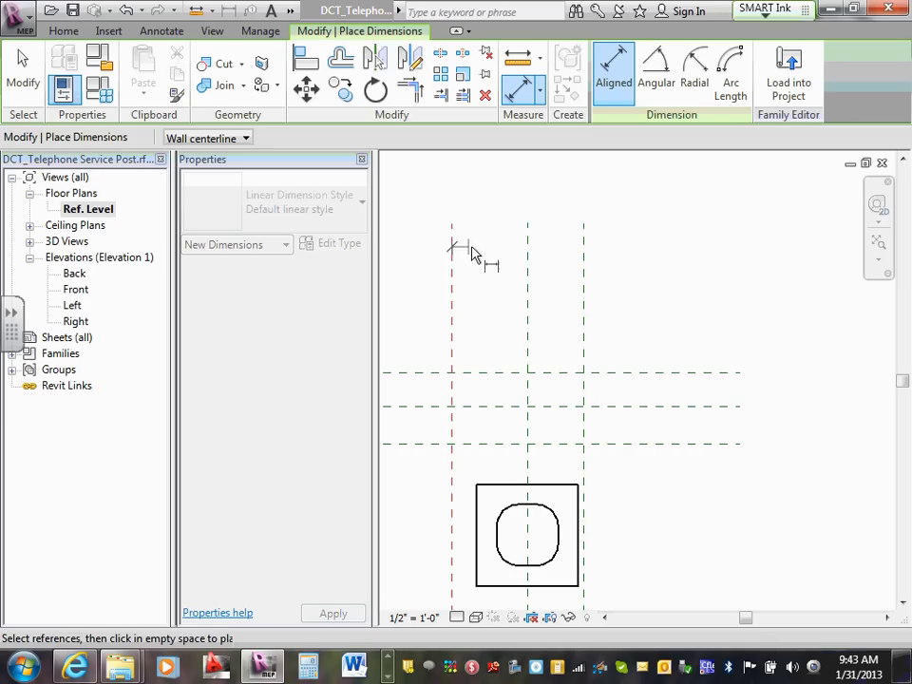
click(527, 269)
click(583, 271)
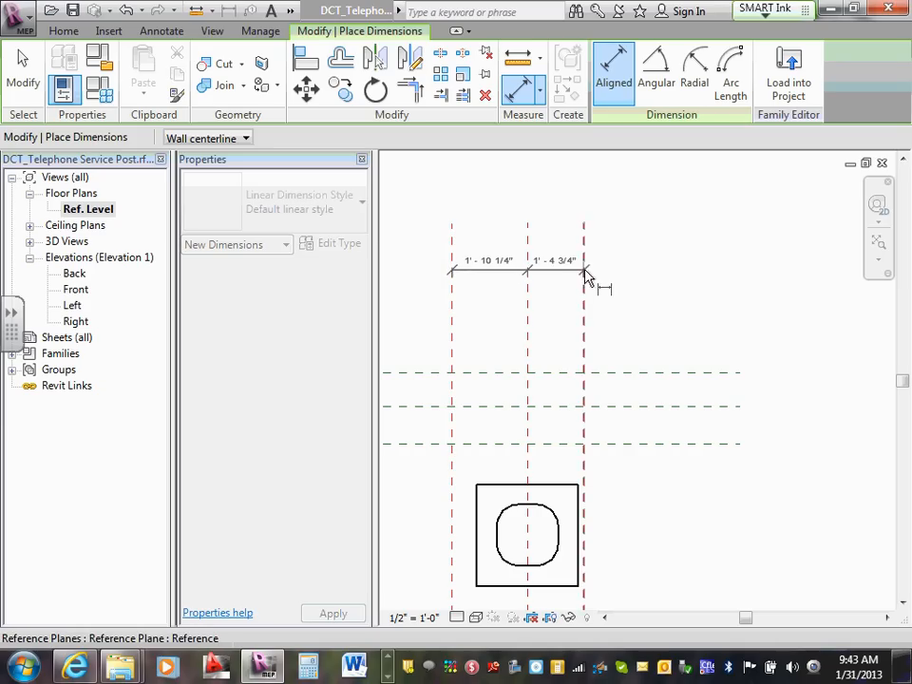
click(726, 266)
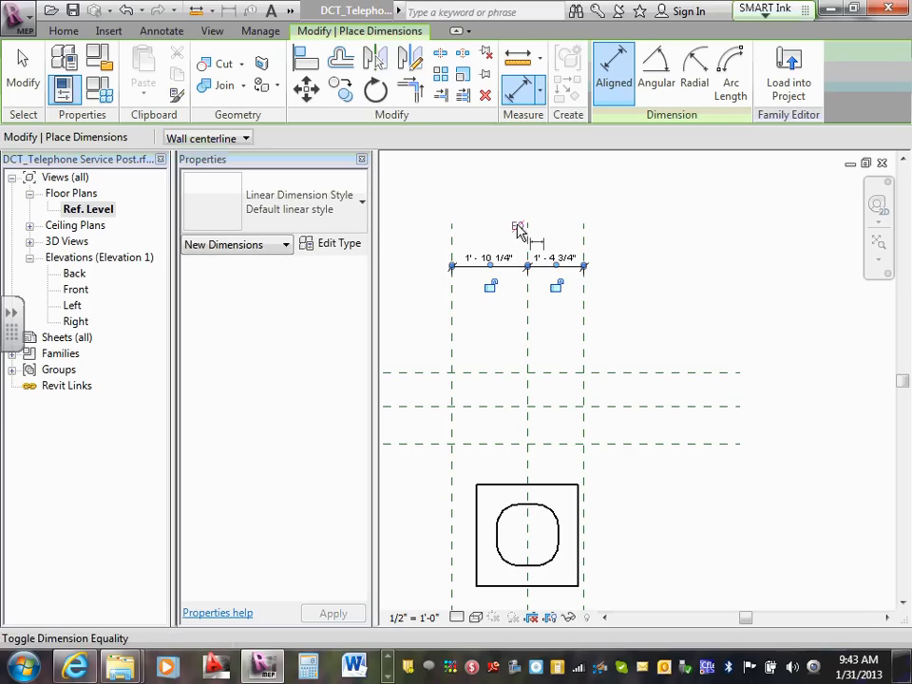
click(518, 227)
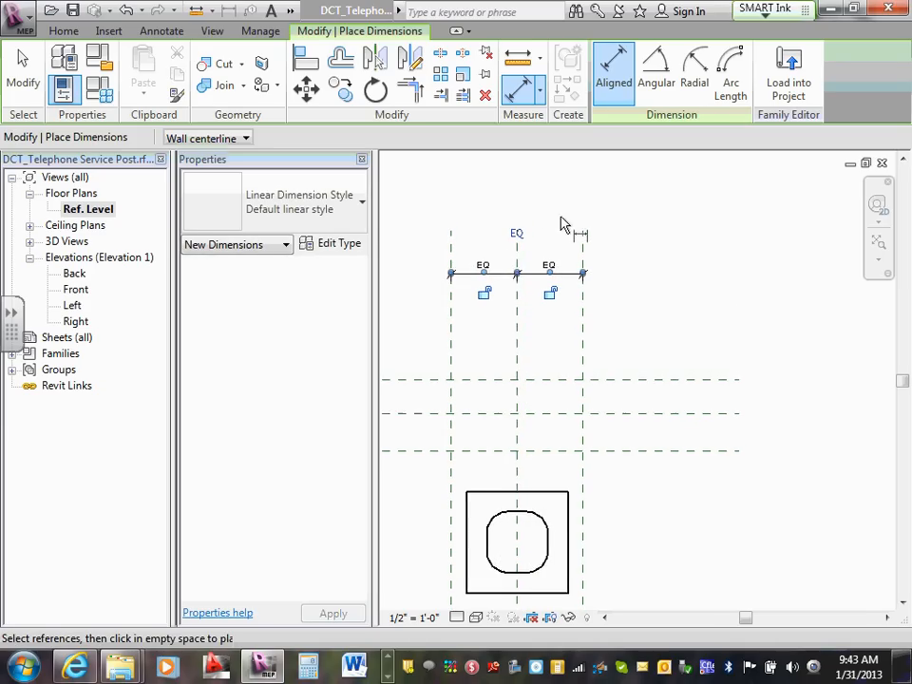
key(Escape)
key(Escape)
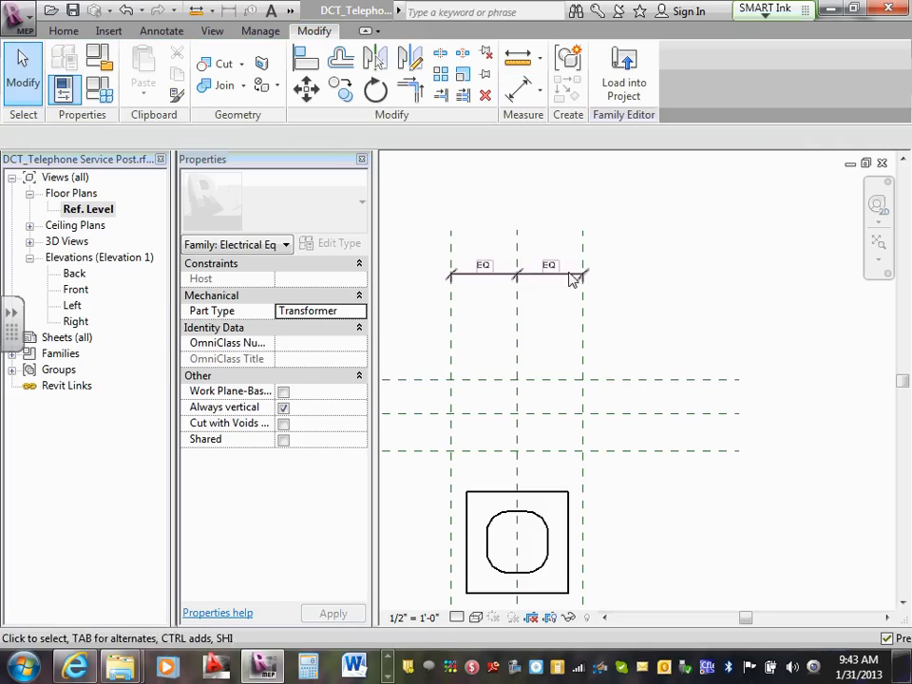
Nudge the right vertical reference plane outward to test the equal spacing of the vertical planes.
click(583, 300)
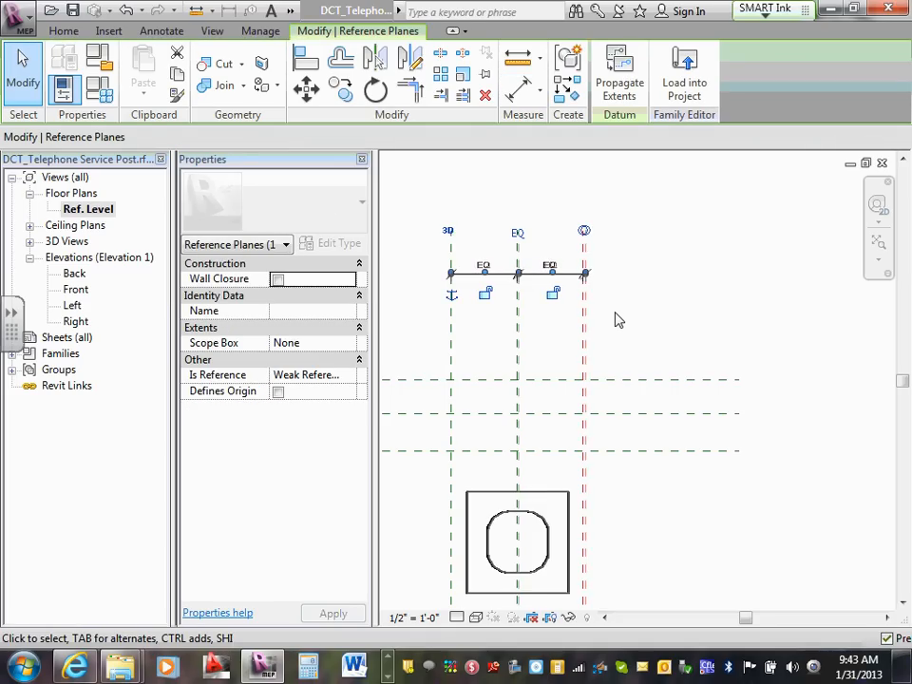
key(Right)
key(Right)
key(Right)
key(Right)
click(634, 282)
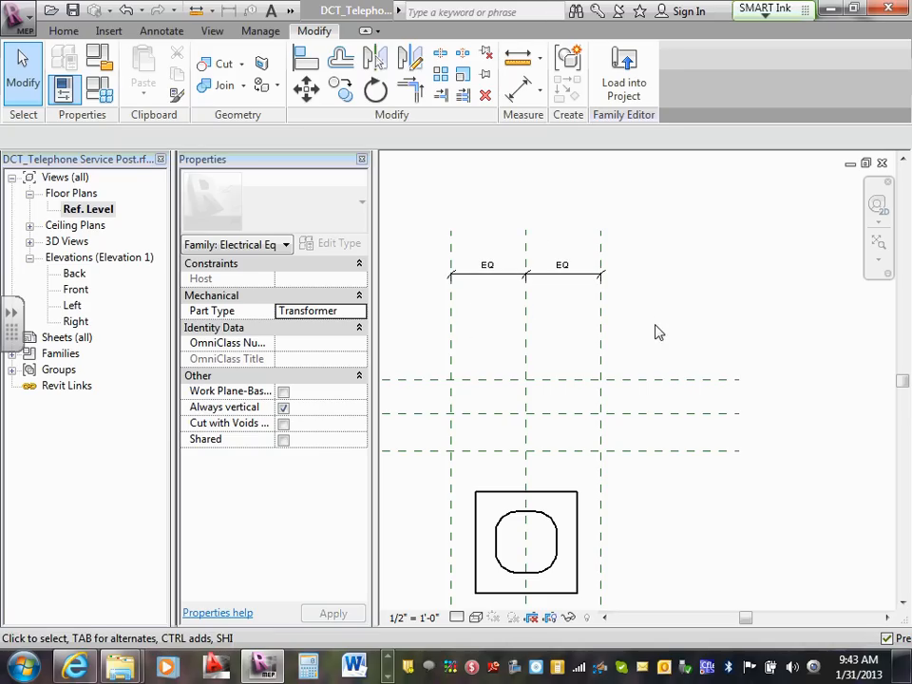
Add an aligned dimension string across the three horizontal reference planes and make its segments equal (EQ).
click(66, 32)
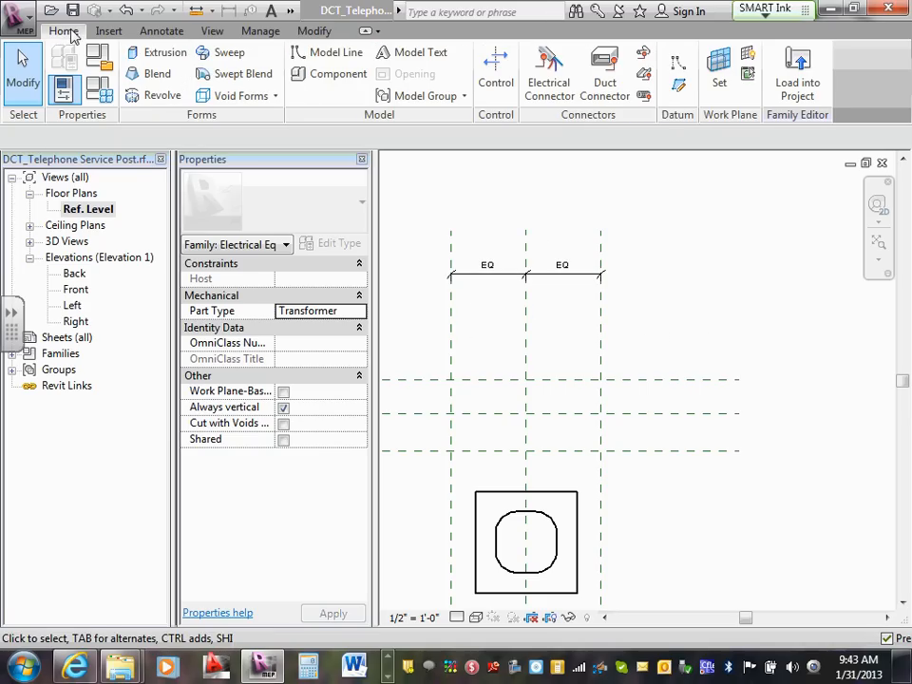
click(162, 31)
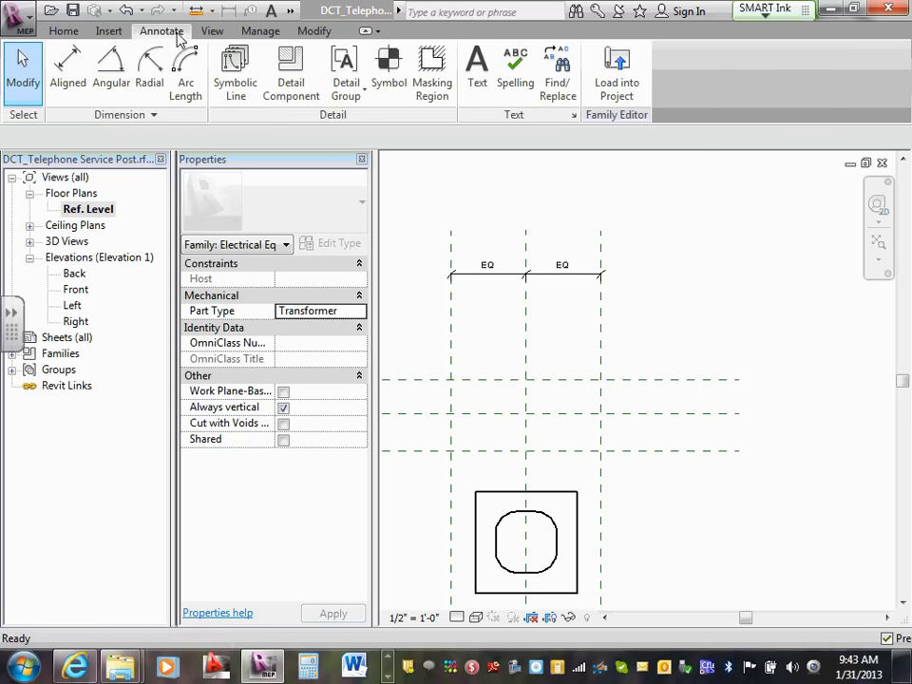
click(76, 58)
click(657, 380)
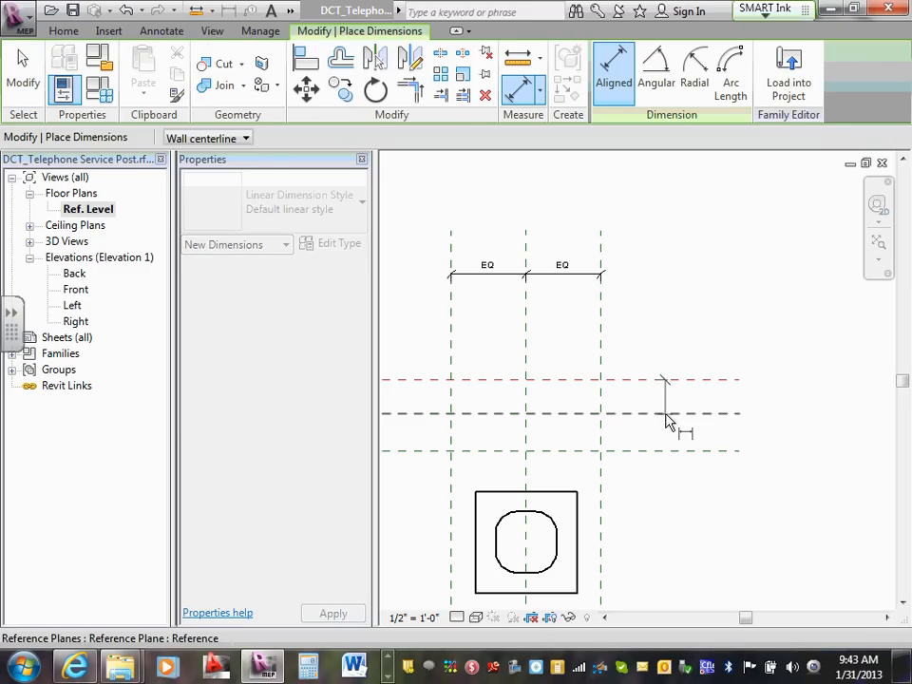
click(665, 414)
click(673, 452)
click(705, 503)
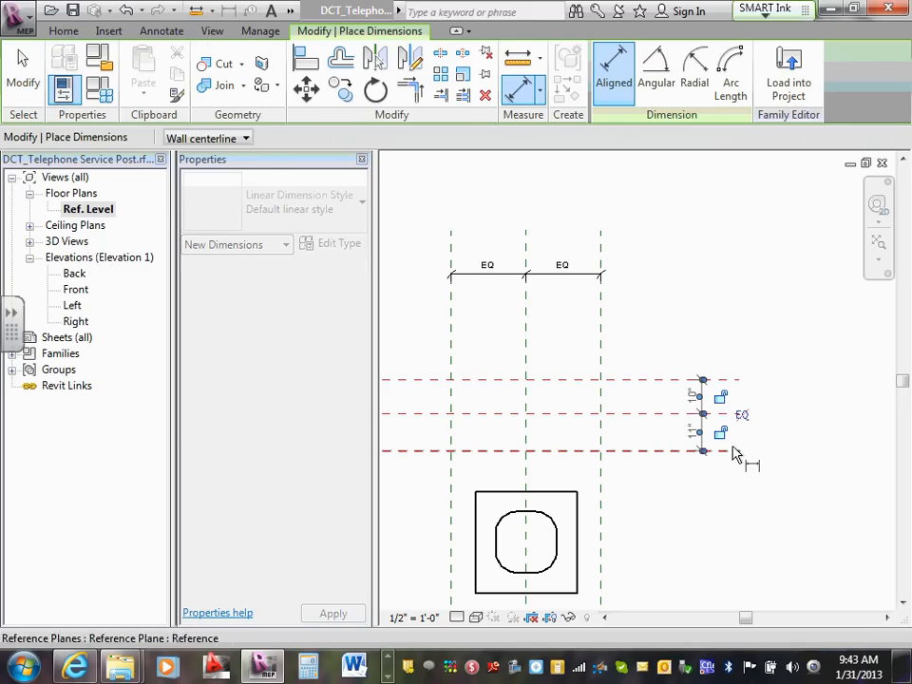
click(745, 417)
middle_drag(766, 376, 751, 378)
key(Escape)
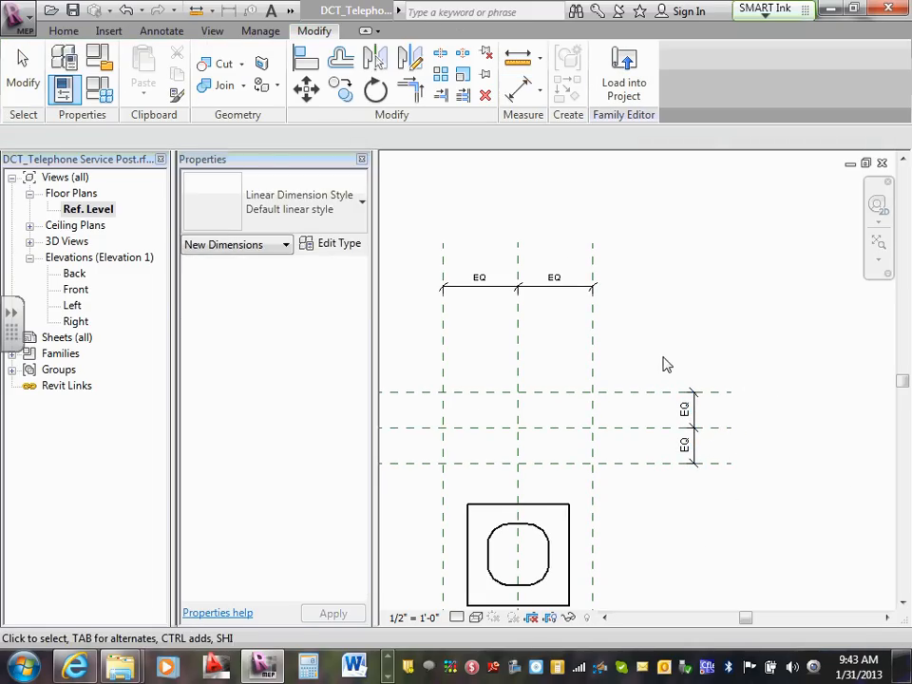
middle_drag(573, 375, 586, 350)
scroll(545, 434, up, 2)
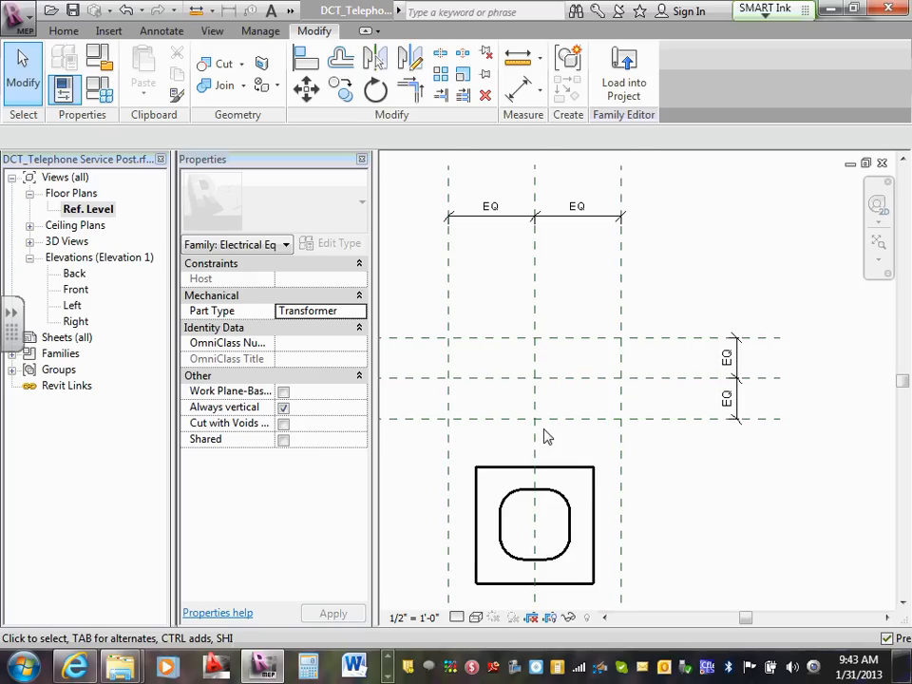
middle_drag(556, 425, 561, 419)
scroll(558, 349, down, 2)
scroll(527, 326, up, 1)
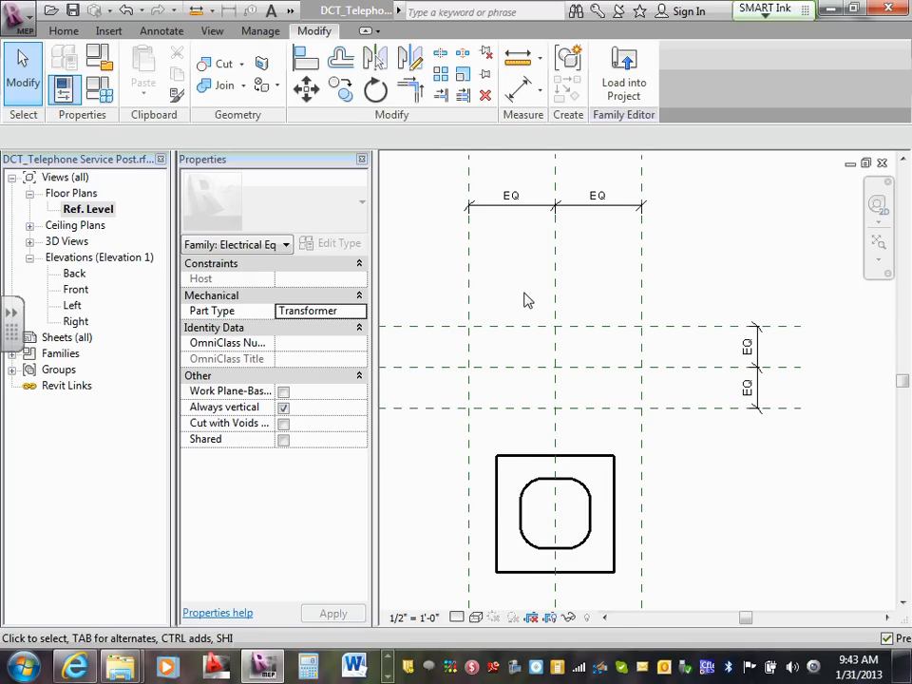
scroll(527, 300, up, 2)
scroll(523, 296, down, 1)
scroll(520, 296, down, 1)
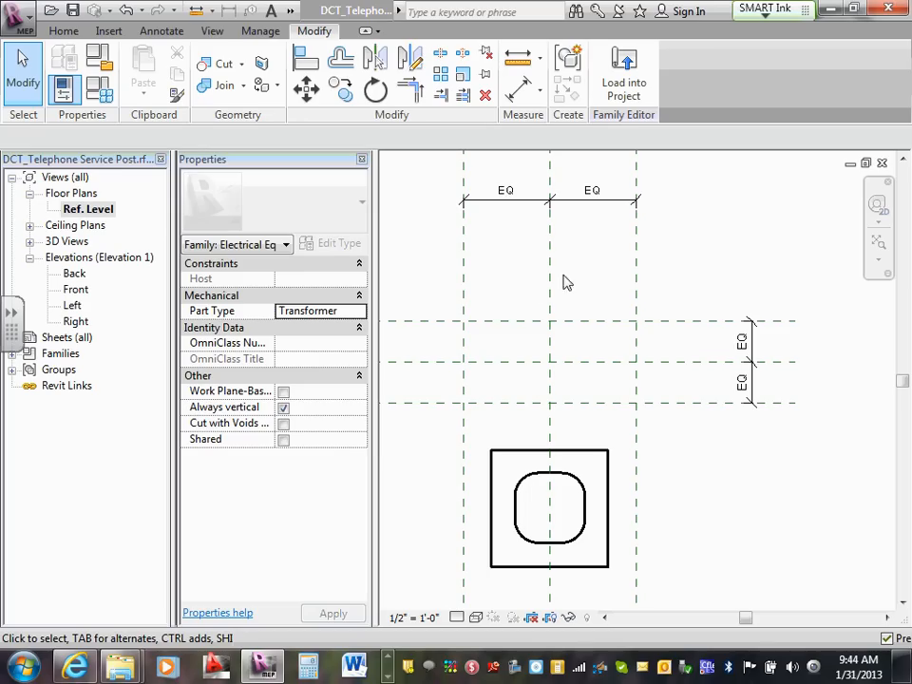
Add an overall aligned dimension between the two outer vertical reference planes, above their EQ dimension string.
middle_drag(589, 271, 580, 308)
key(d)
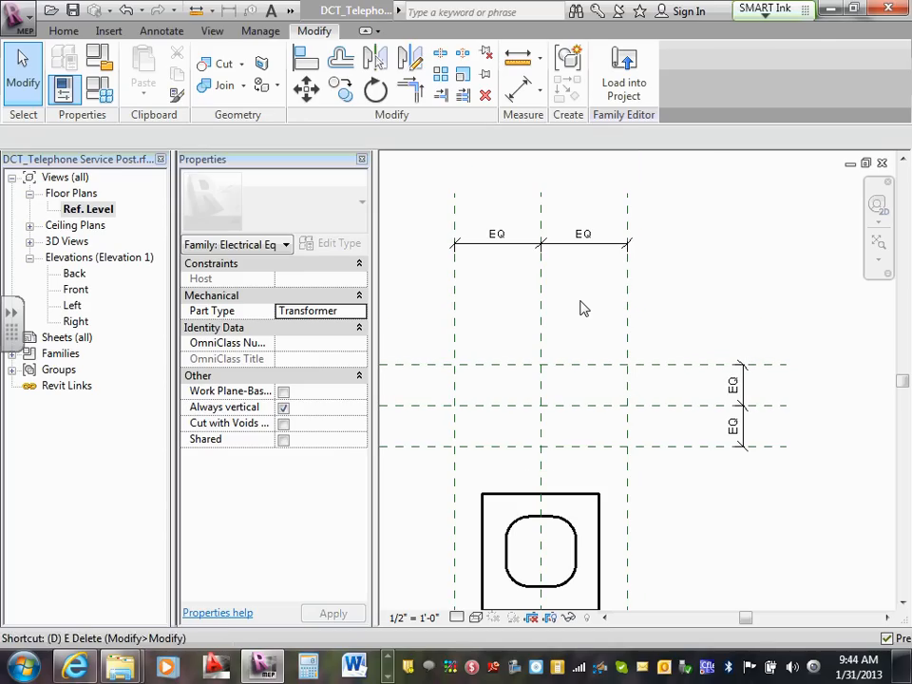
key(i)
scroll(560, 293, down, 1)
click(469, 308)
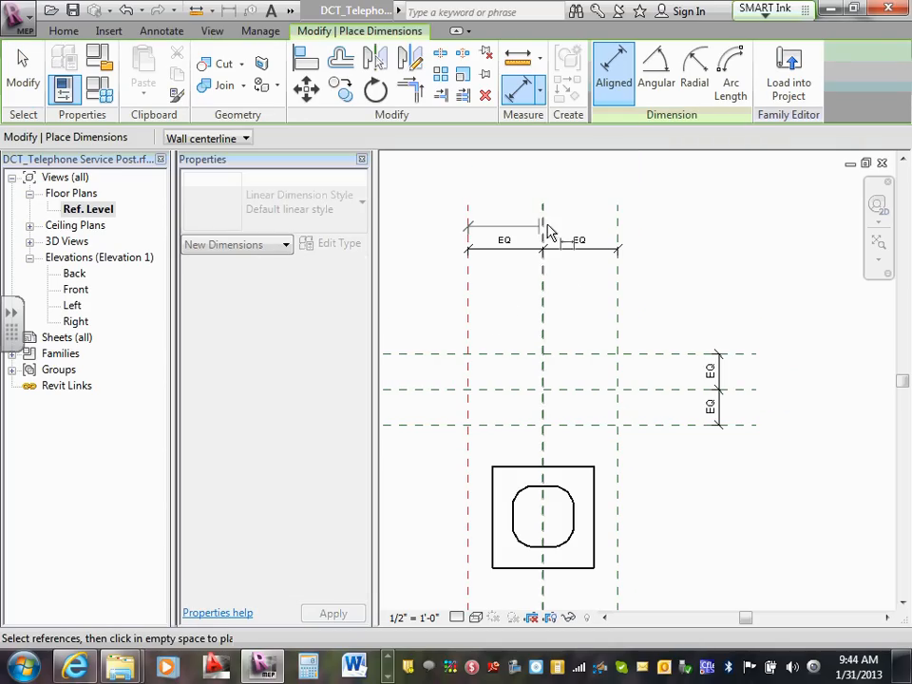
click(617, 232)
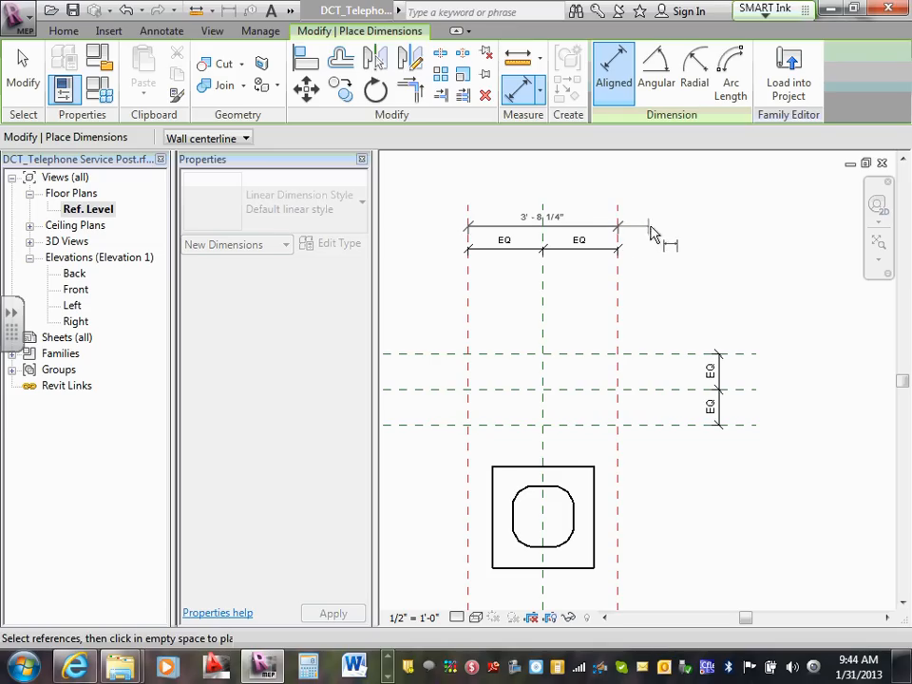
Add an overall aligned dimension between the upper and lower horizontal reference planes, outside their EQ dimension string.
click(671, 354)
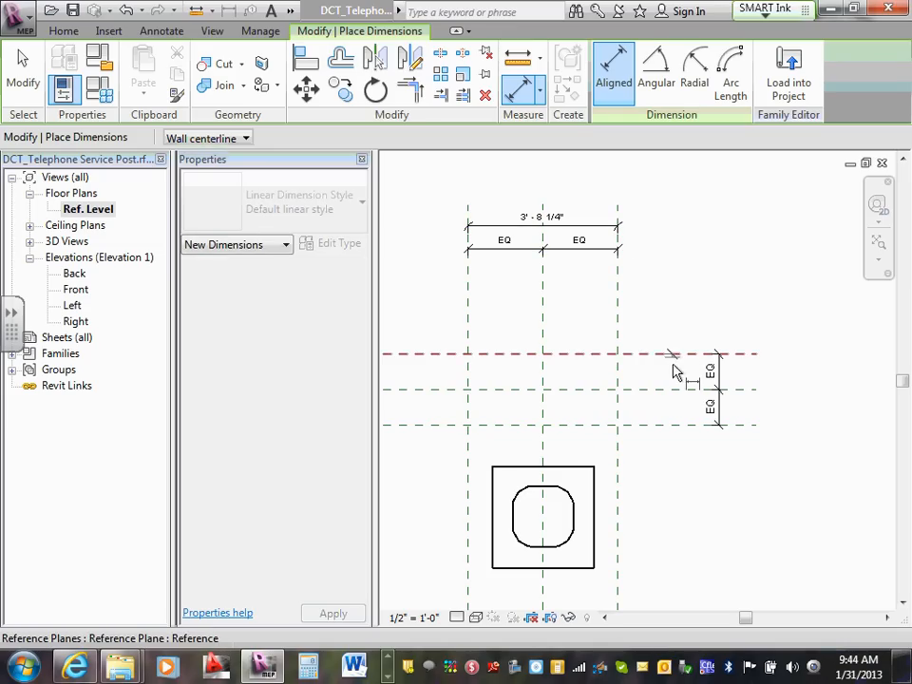
click(680, 426)
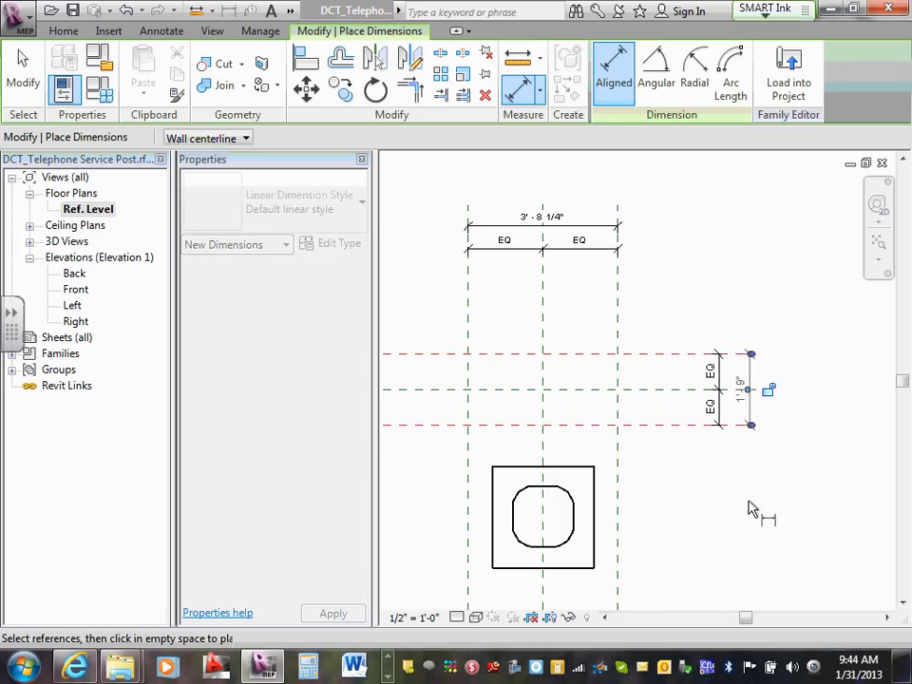
click(750, 510)
key(Escape)
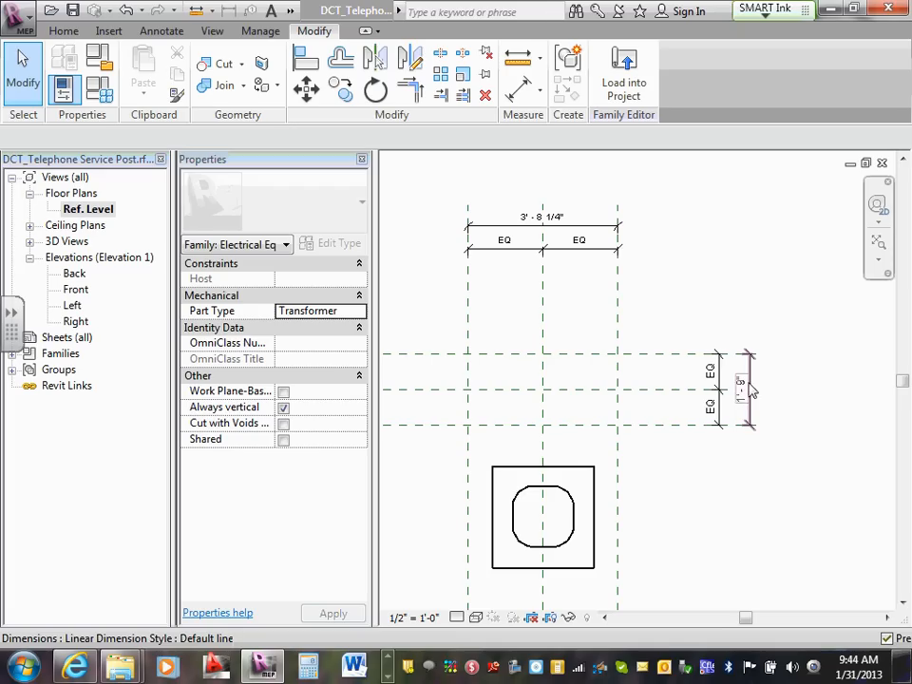
click(751, 380)
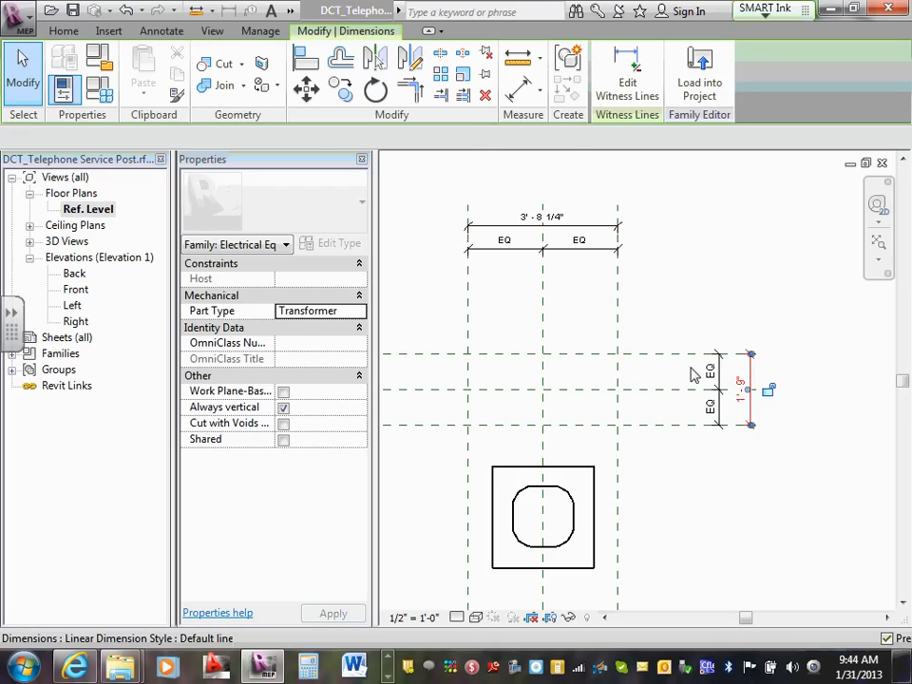
click(817, 453)
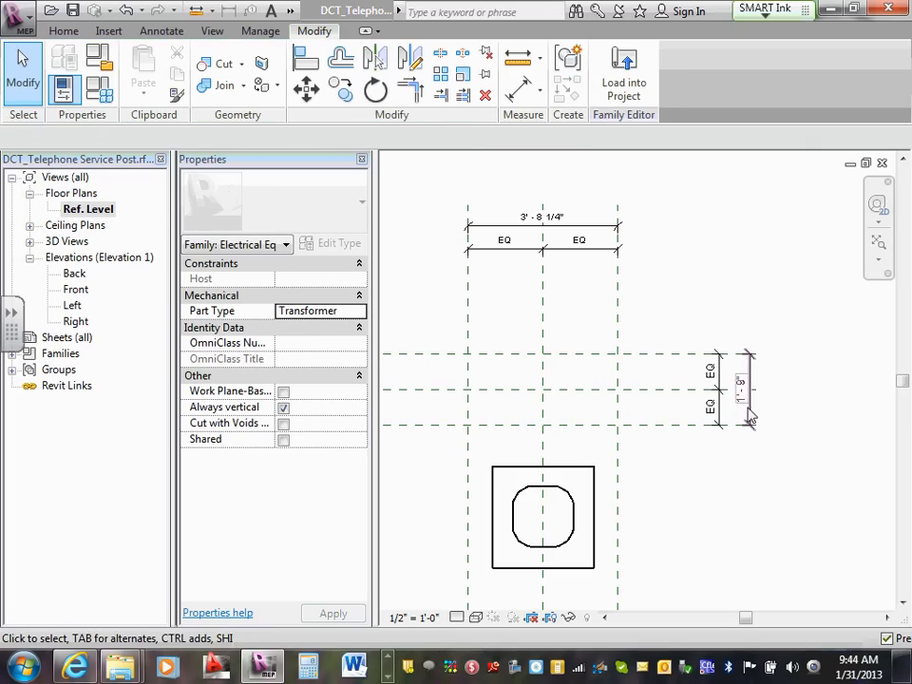
click(755, 409)
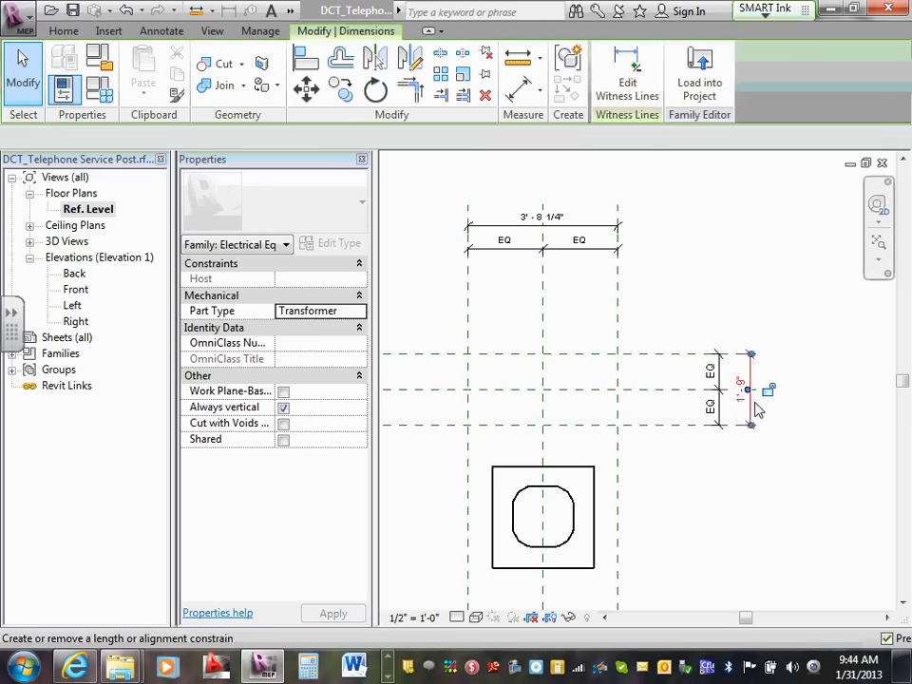
click(805, 331)
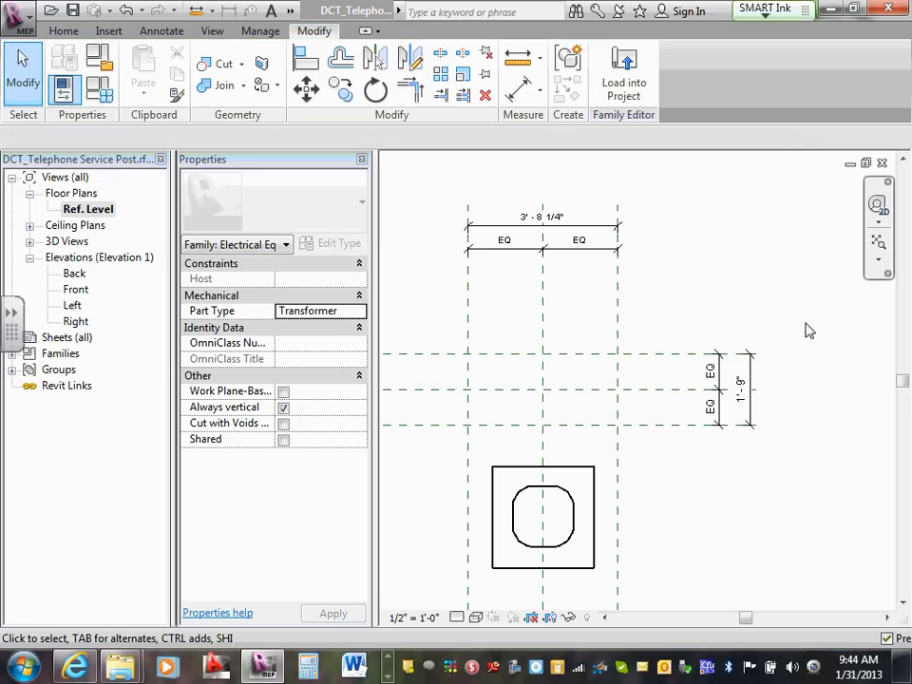
click(753, 380)
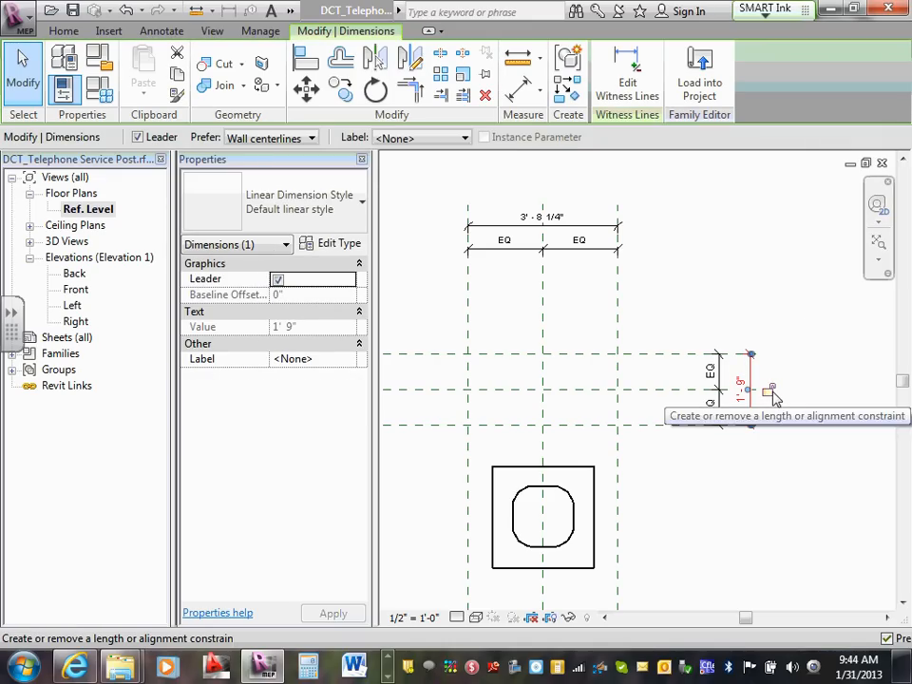
scroll(766, 392, up, 2)
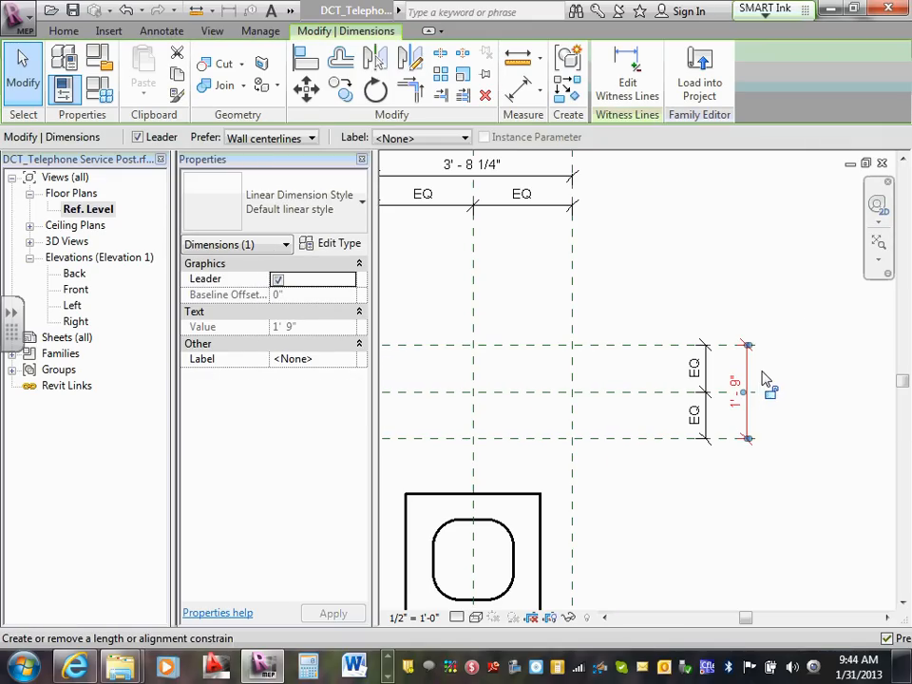
click(766, 374)
click(747, 379)
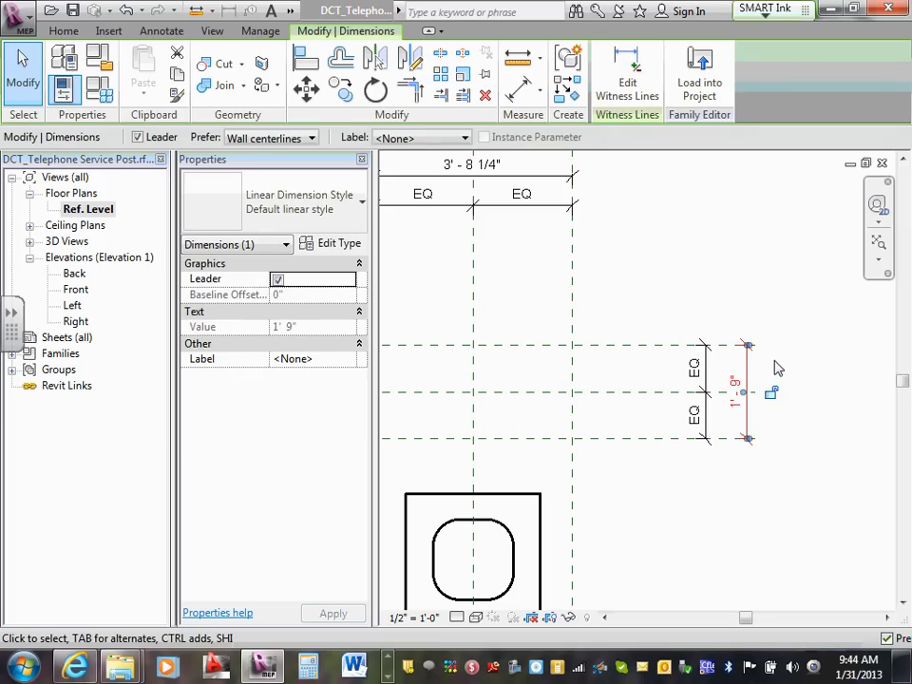
click(775, 371)
Label the overall dimension across the horizontal reference planes with the Pad Width = 6' - 6" parameter.
click(746, 374)
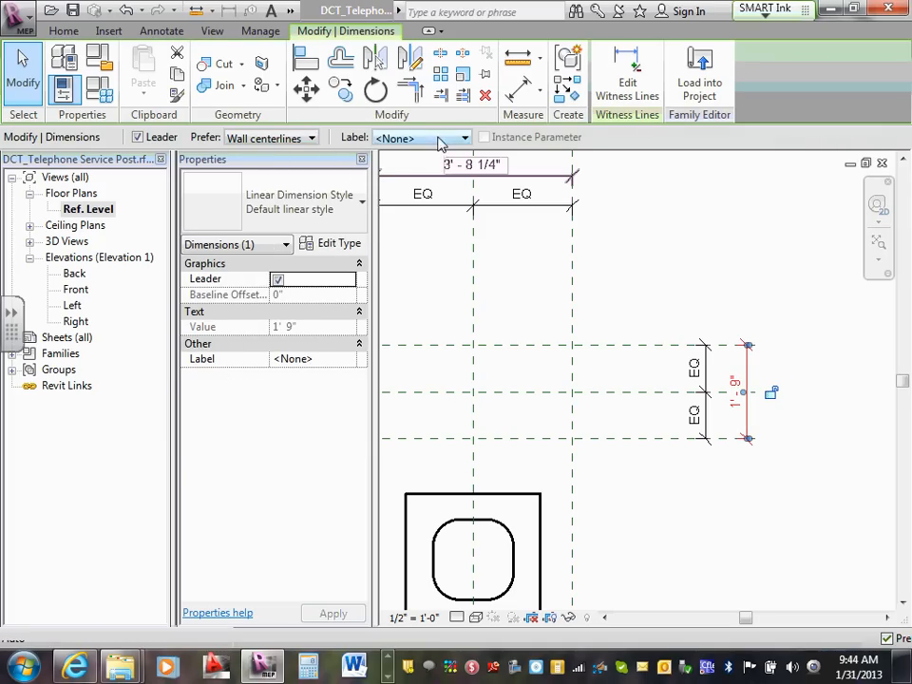
click(440, 139)
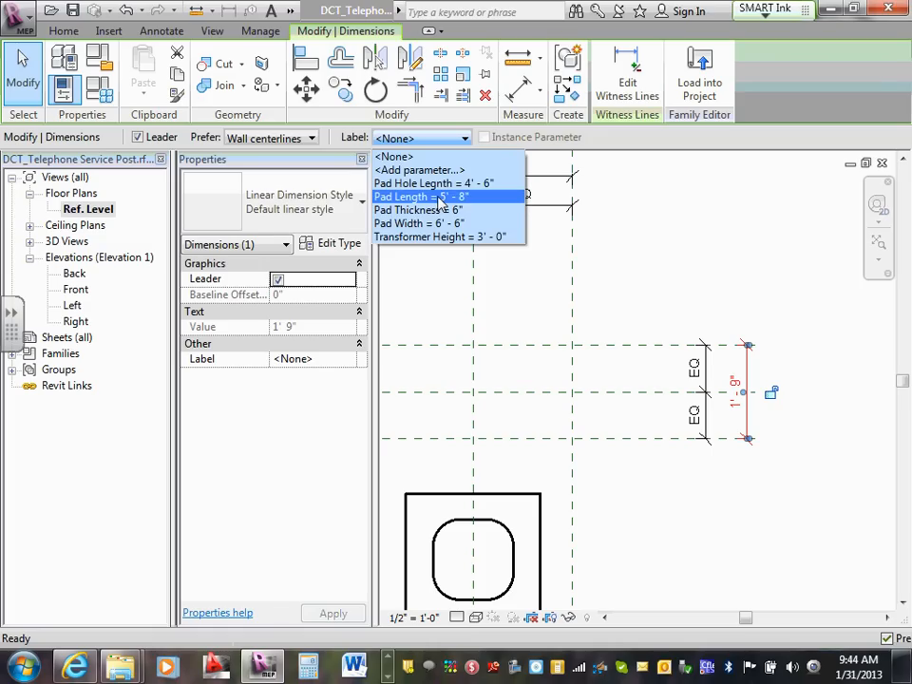
click(438, 226)
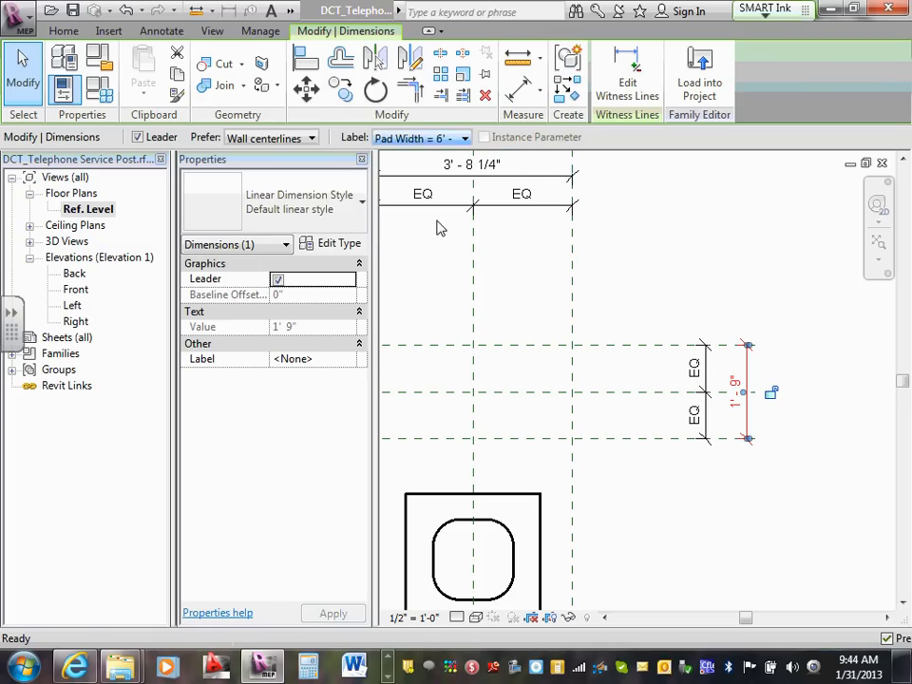
click(653, 246)
scroll(654, 245, down, 1)
mouse_move(654, 246)
middle_down()
mouse_move(664, 391)
mouse_move(667, 324)
middle_up()
scroll(654, 369, down, 1)
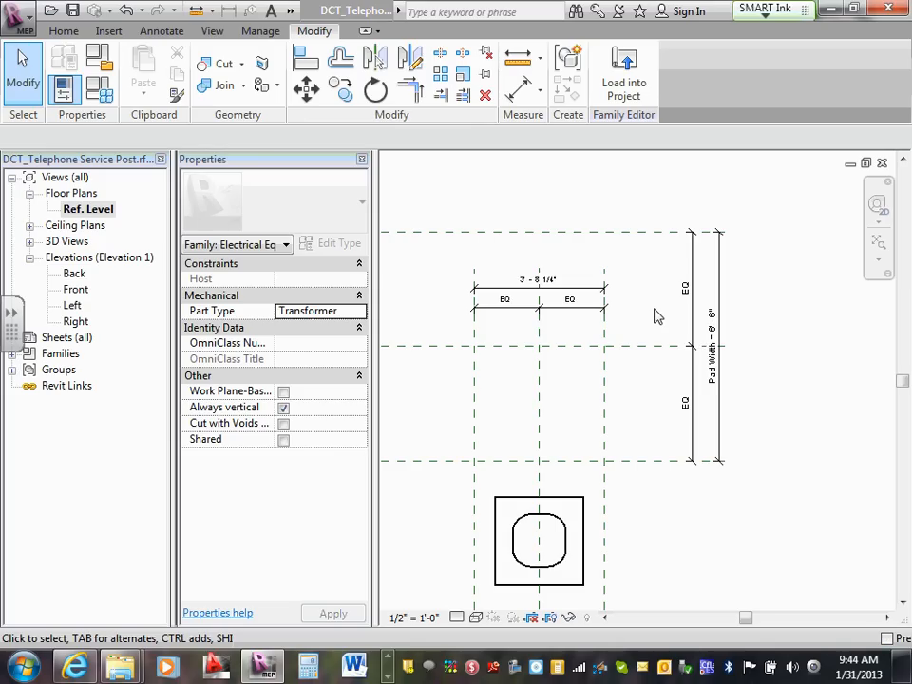
Review the pad dimension parameters in an enlarged Family Types dialog and close it.
key(f)
click(719, 331)
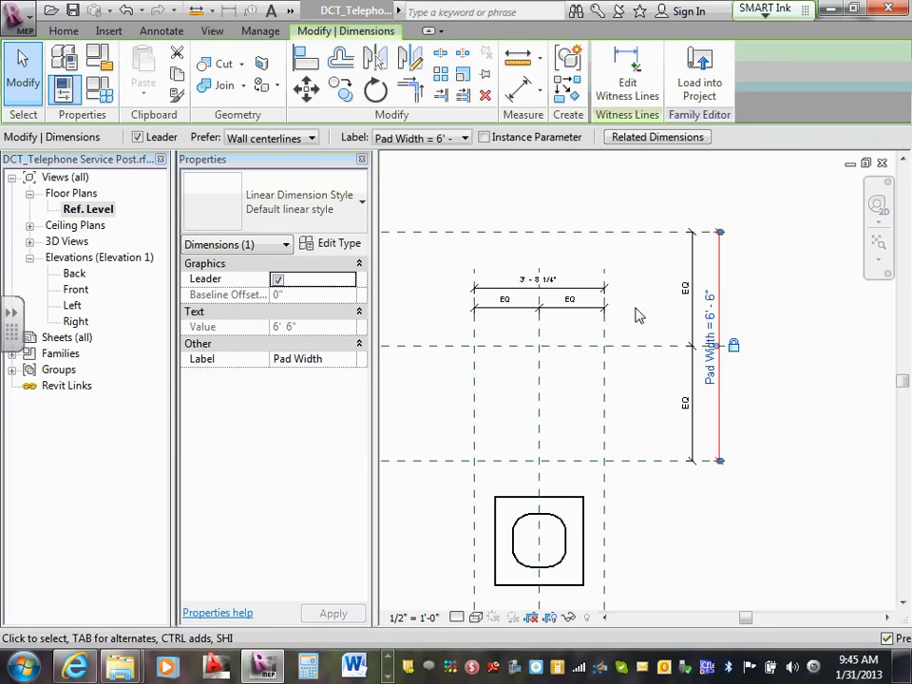
click(21, 67)
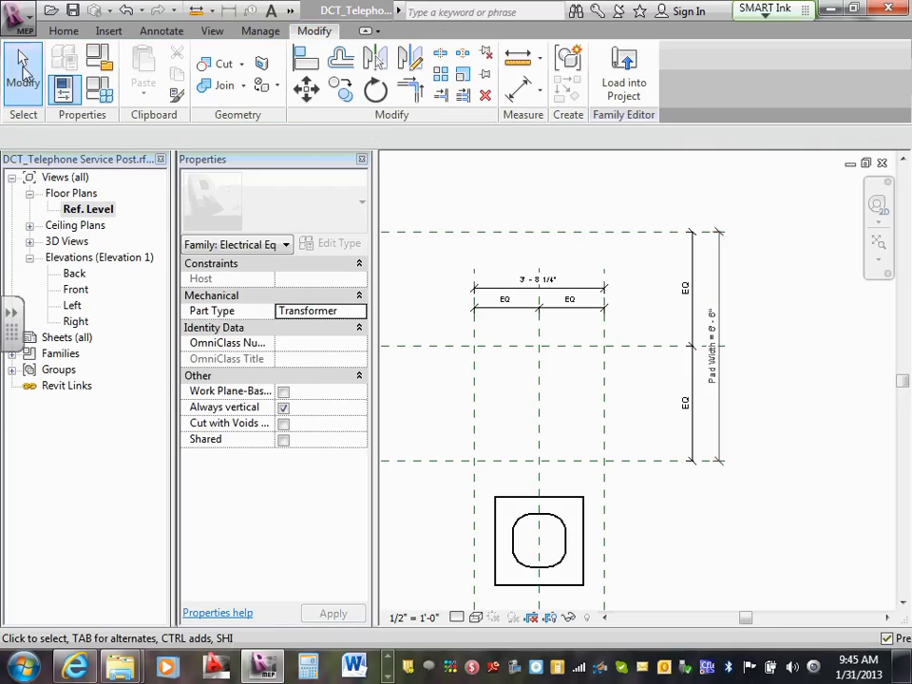
click(94, 92)
drag(402, 176, 318, 80)
drag(578, 384, 720, 614)
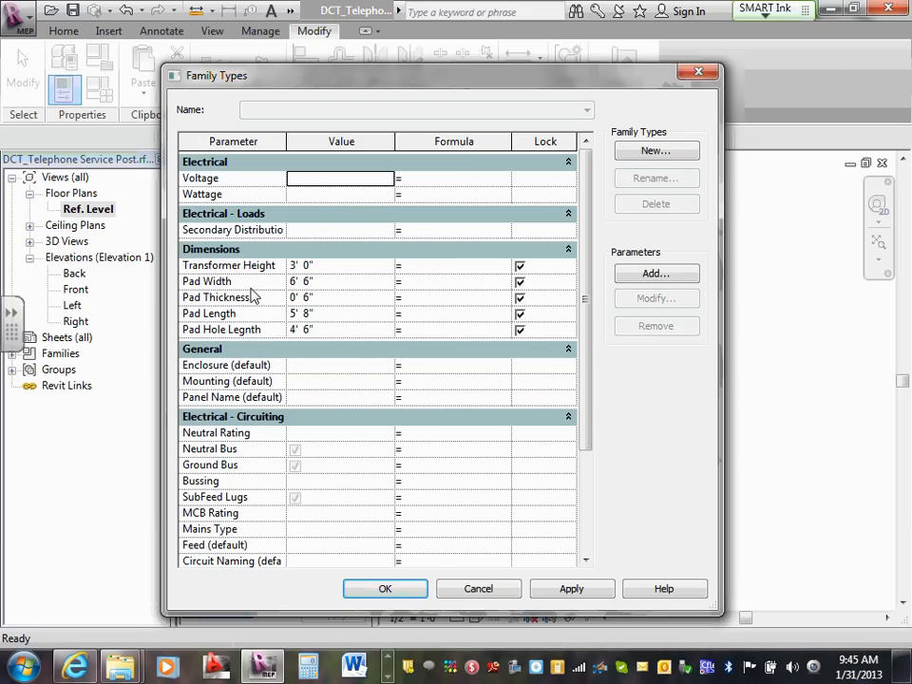
click(412, 590)
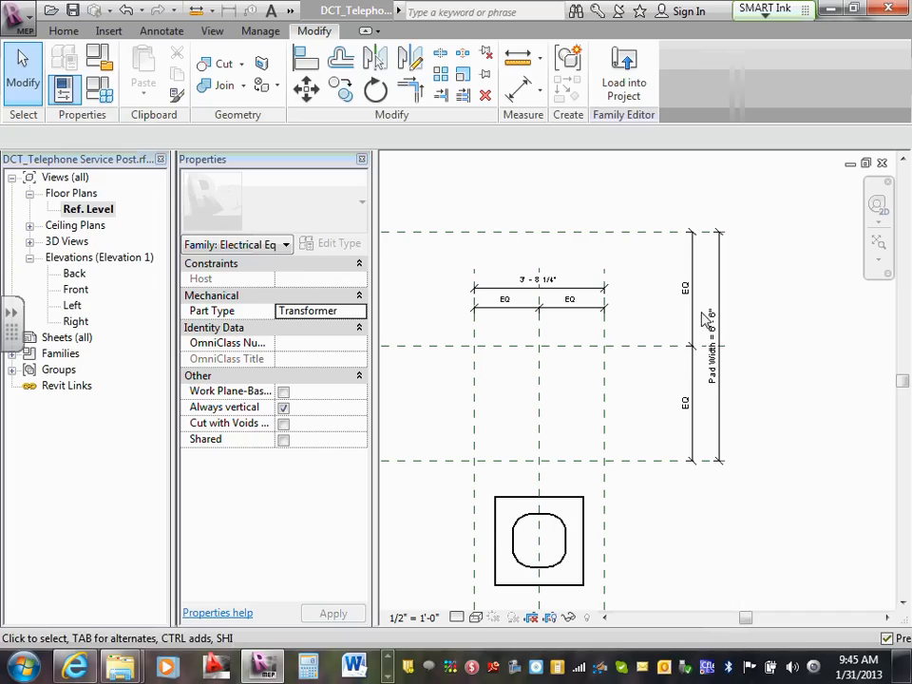
Label the overall dimension across the vertical reference planes with the Pad Length = 5' - 8" parameter.
middle_drag(703, 317, 708, 352)
click(574, 326)
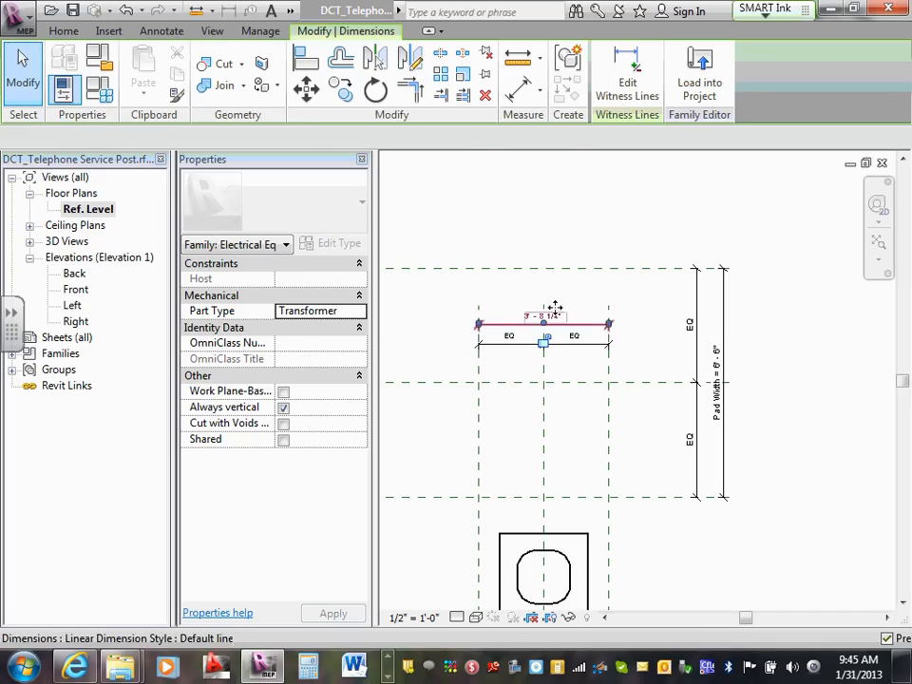
click(420, 139)
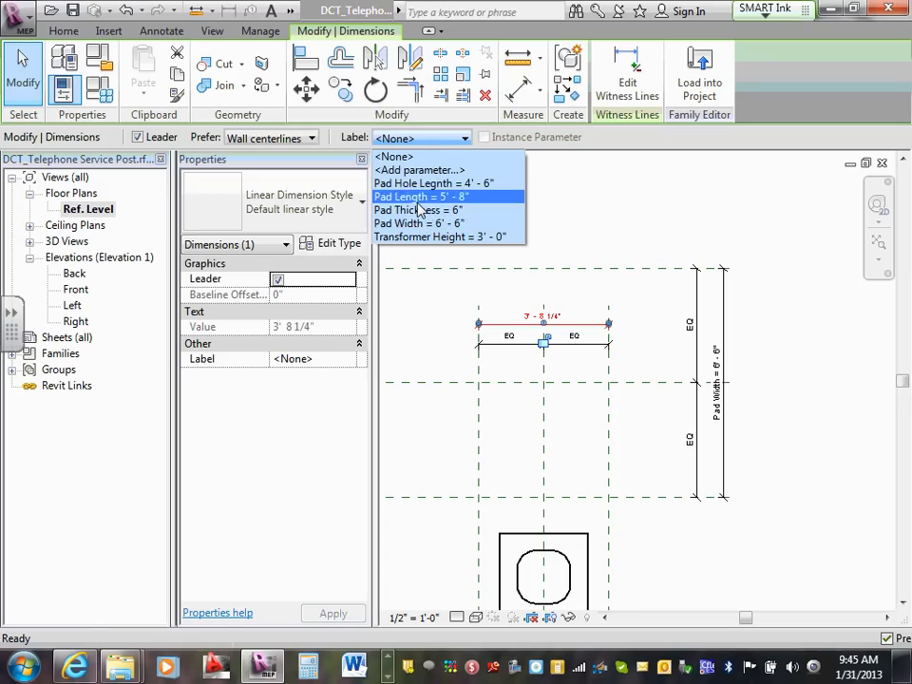
click(417, 196)
click(613, 236)
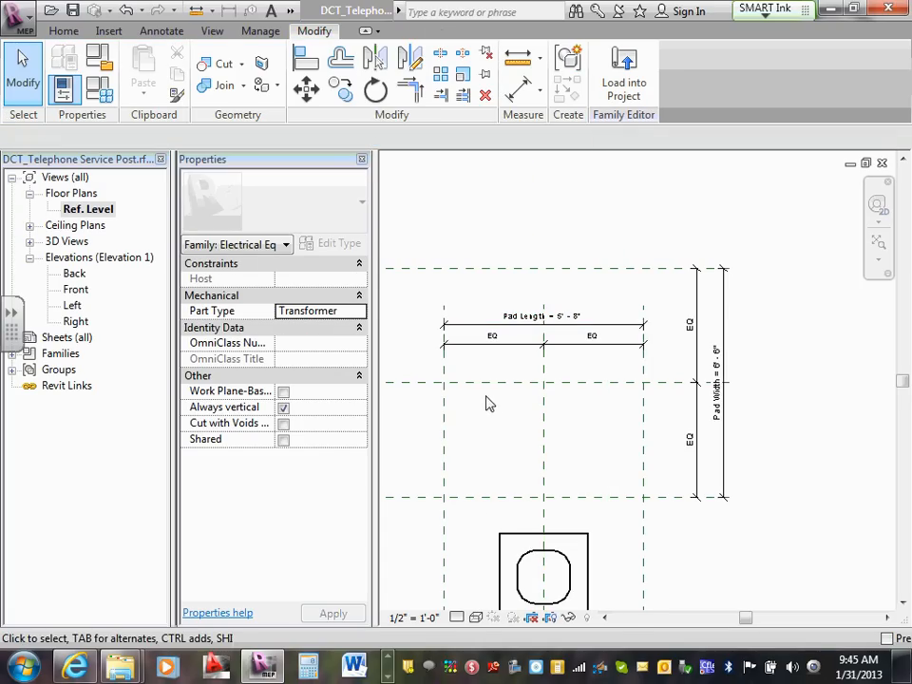
Move the Pad Length dimension and its EQ string together up above the upper horizontal reference plane.
scroll(486, 390, down, 1)
click(506, 359)
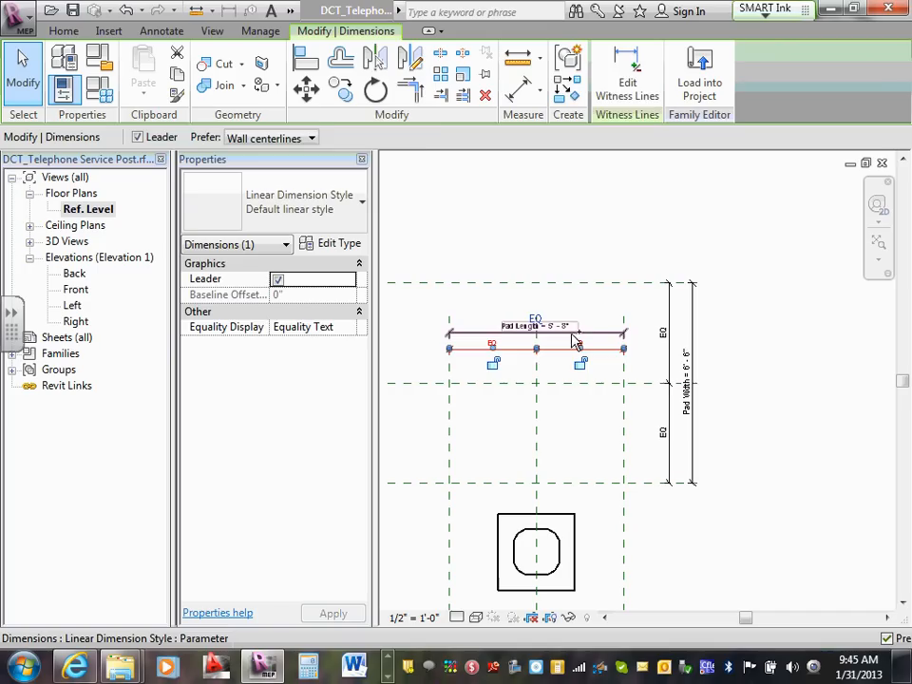
ctrl+click(573, 332)
key(shift+Up)
key(shift+Up)
key(shift+Up)
key(shift+Up)
key(shift+Up)
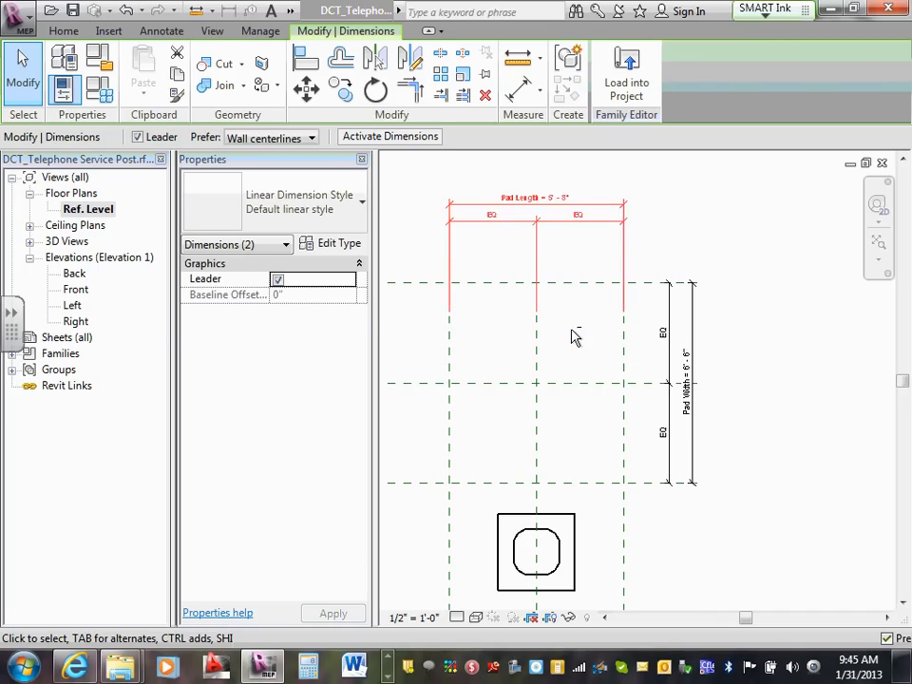
key(Escape)
Try to extend the left vertical reference plane's upper end toward the Pad Length dimension.
click(449, 326)
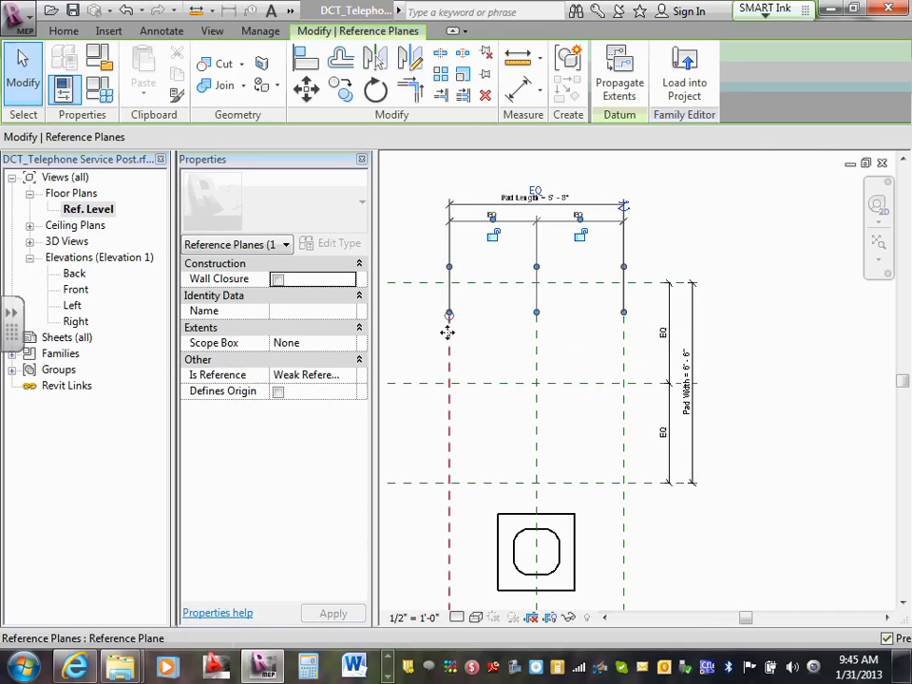
drag(454, 323, 453, 292)
drag(453, 240, 452, 225)
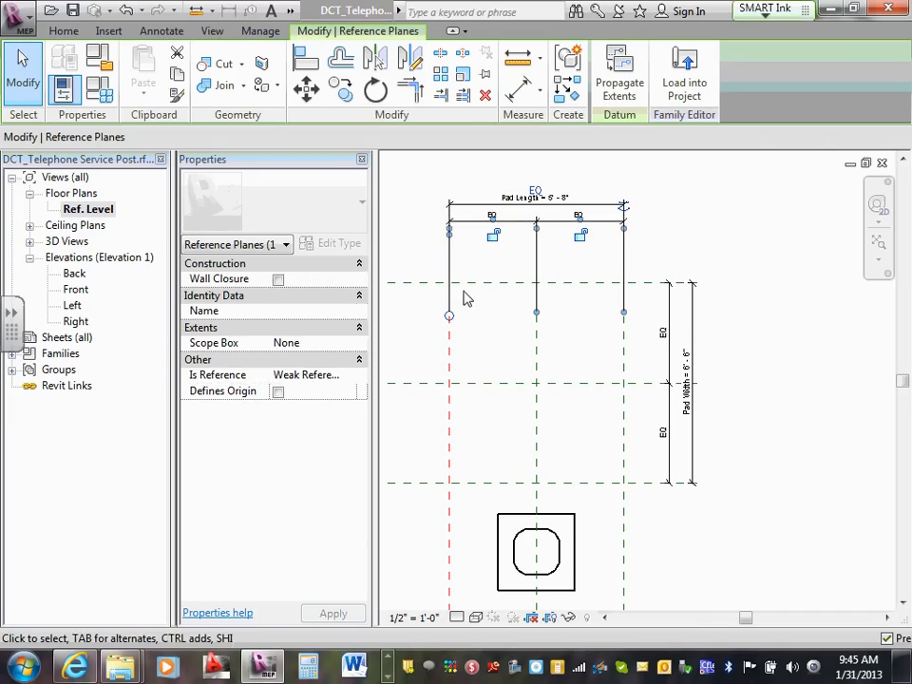
key(Escape)
Nudge the Pad Length dimension and its EQ string slightly farther up from the reference planes.
drag(509, 245, 491, 187)
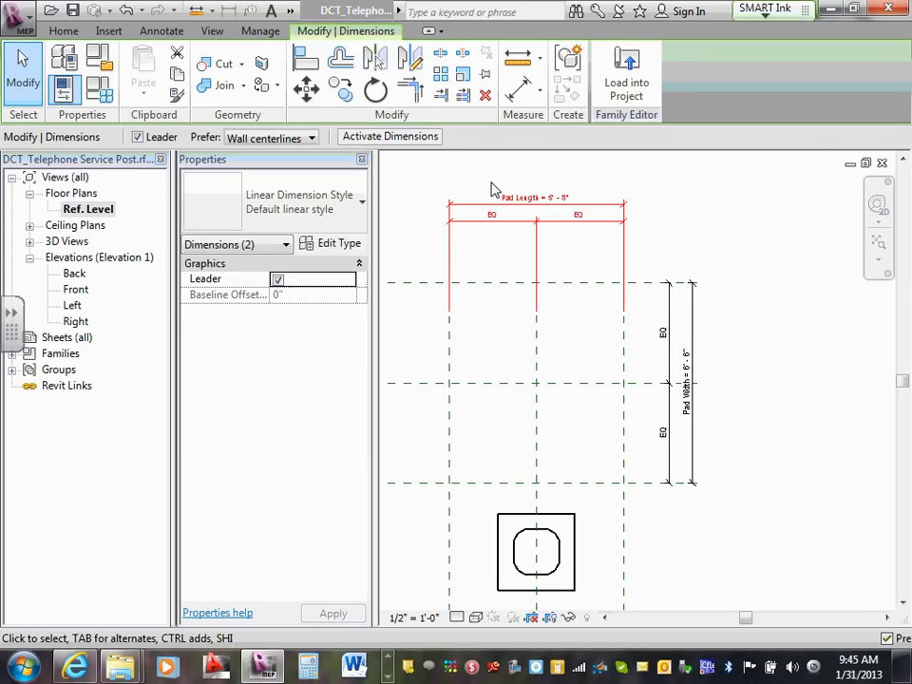
key(Up)
key(Up)
key(Up)
key(Up)
key(Up)
key(Up)
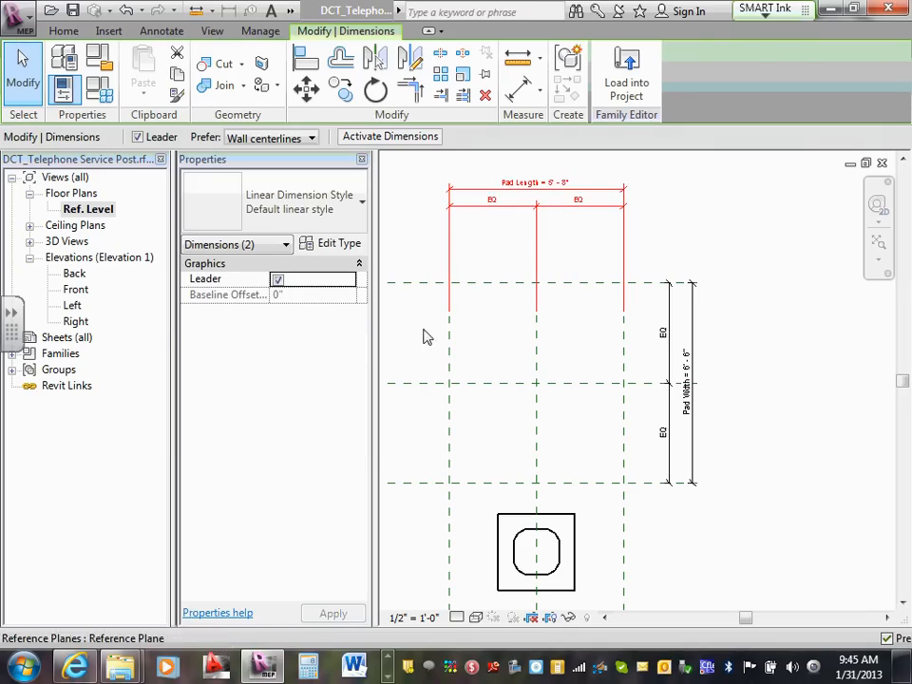
click(472, 364)
scroll(480, 361, down, 1)
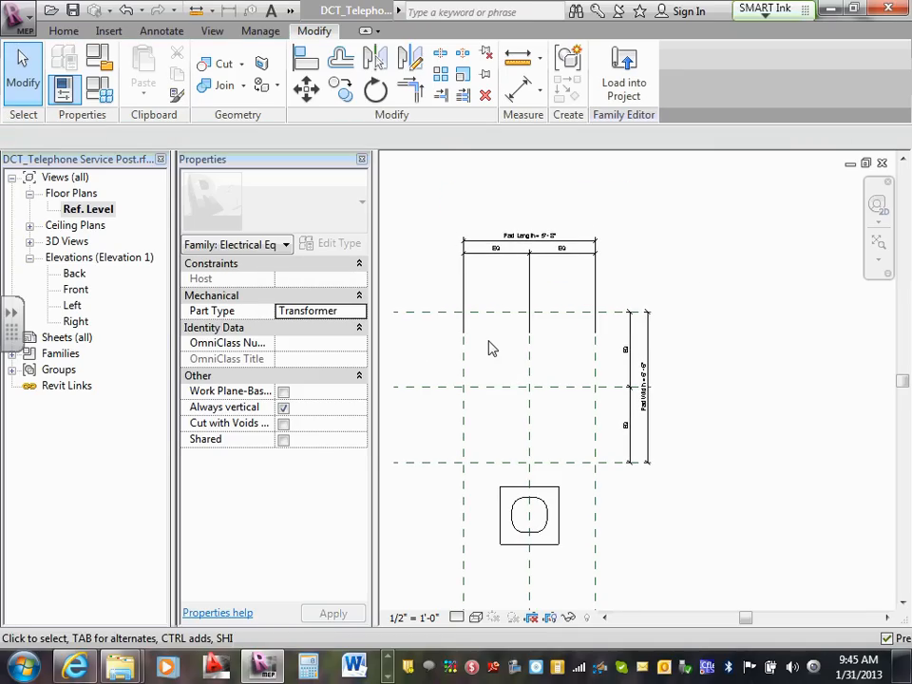
scroll(489, 346, up, 1)
mouse_move(502, 274)
middle_down()
mouse_move(536, 301)
mouse_move(519, 291)
middle_up()
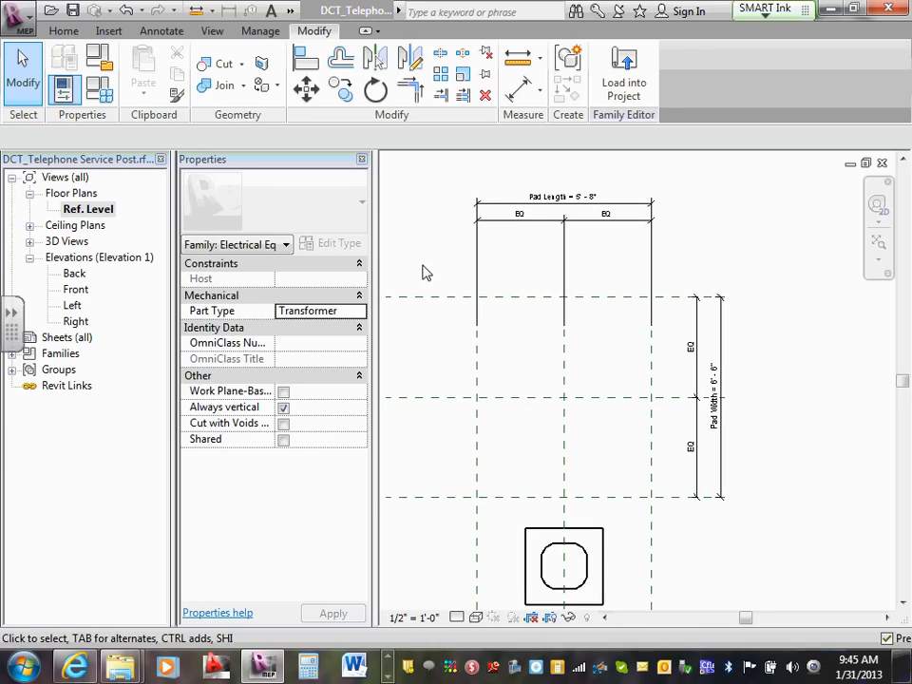
Create a 1' 0" deep extrusion from a rectangle sketched slightly outside the four outer reference planes in the Ref. Level plan.
click(61, 32)
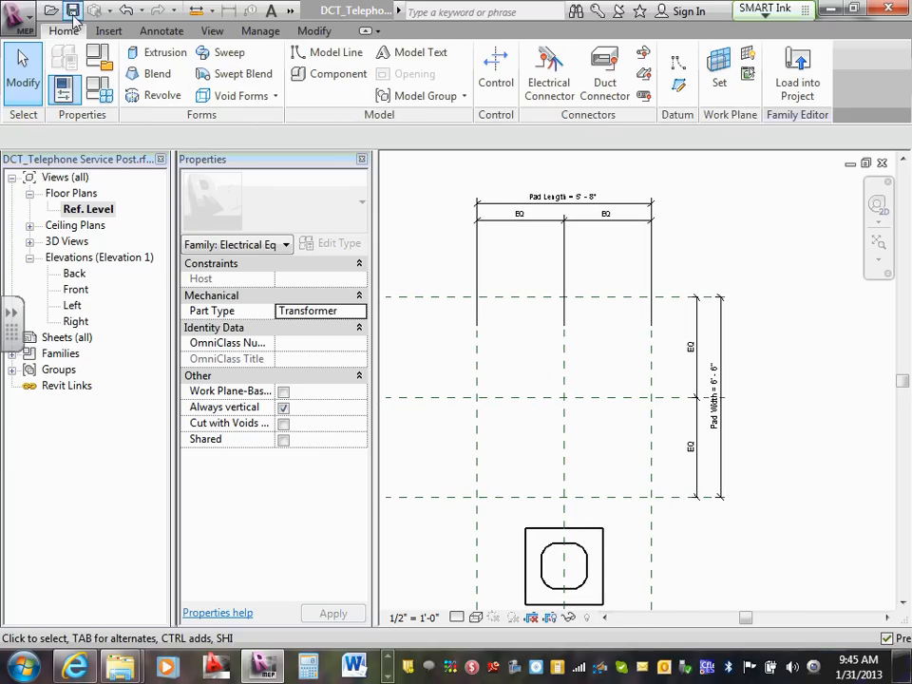
click(141, 56)
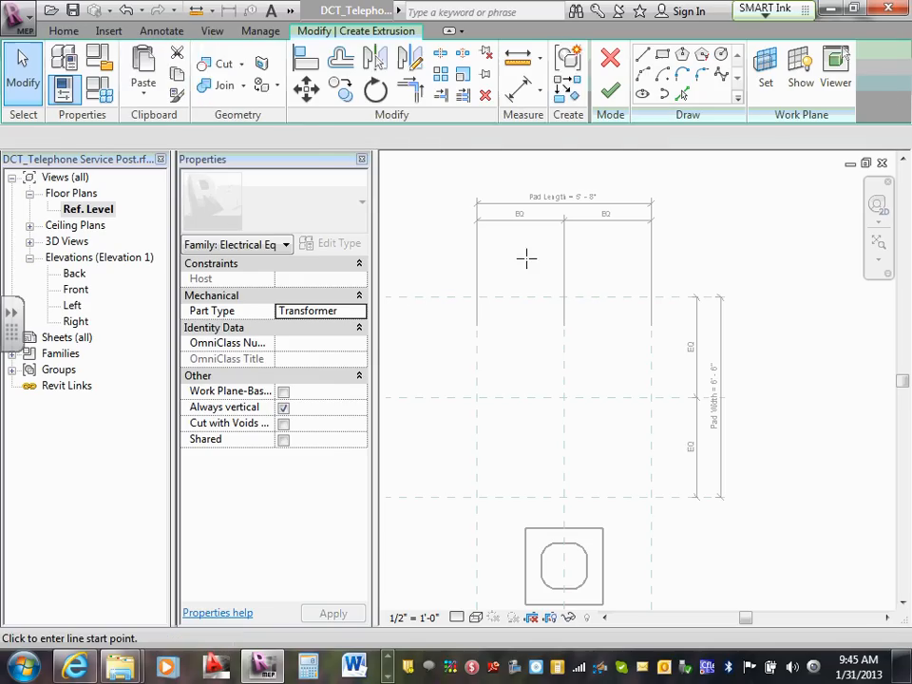
click(662, 55)
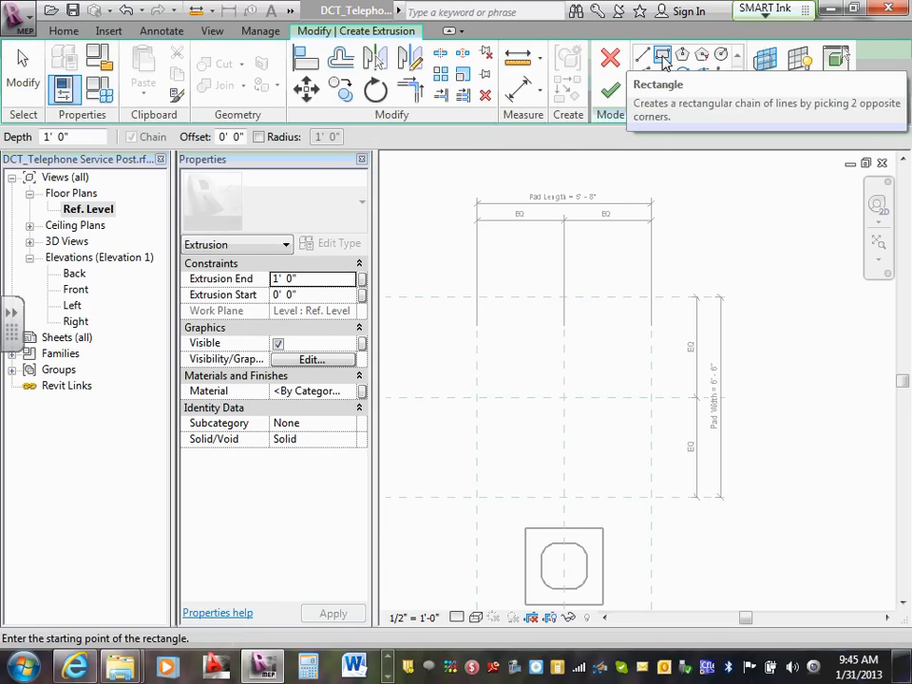
click(643, 56)
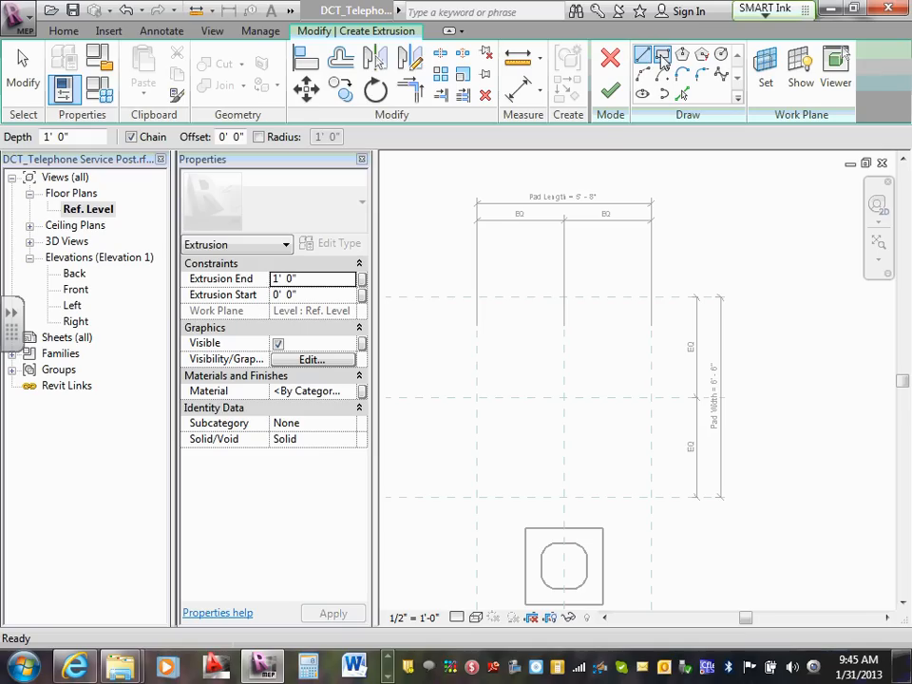
click(662, 55)
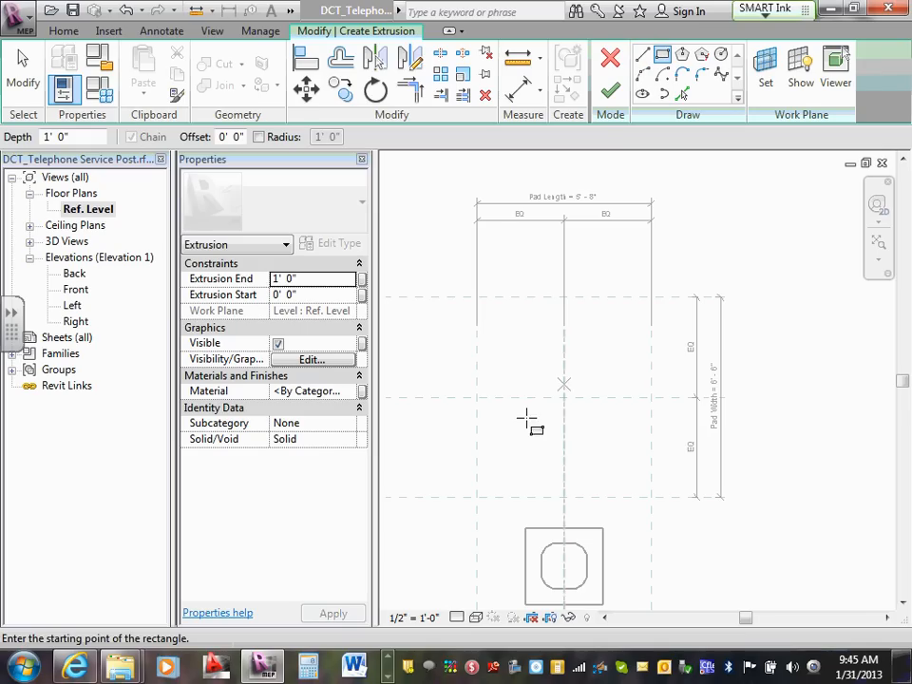
click(452, 283)
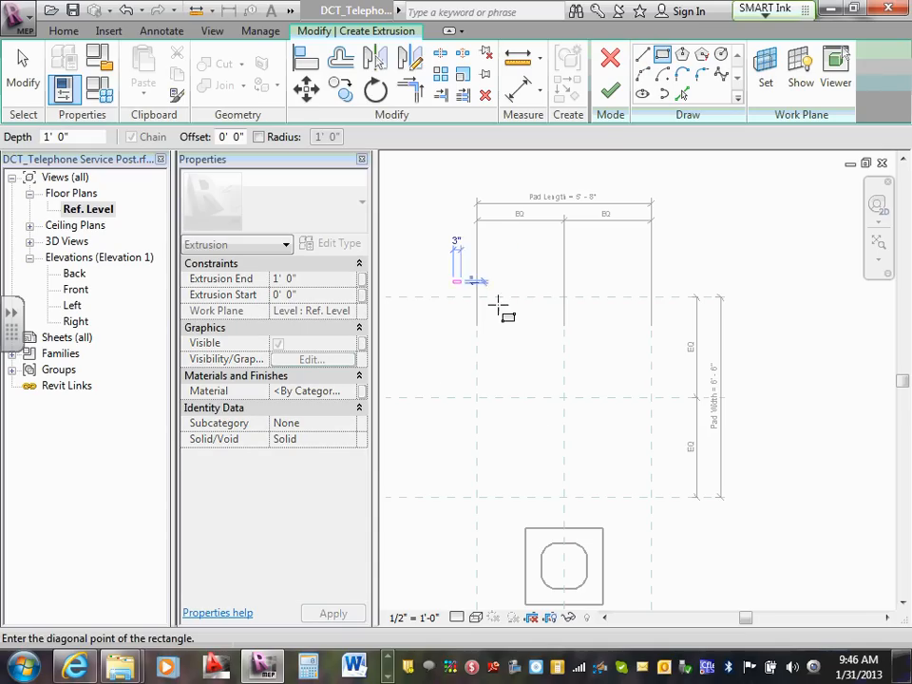
click(666, 508)
click(610, 95)
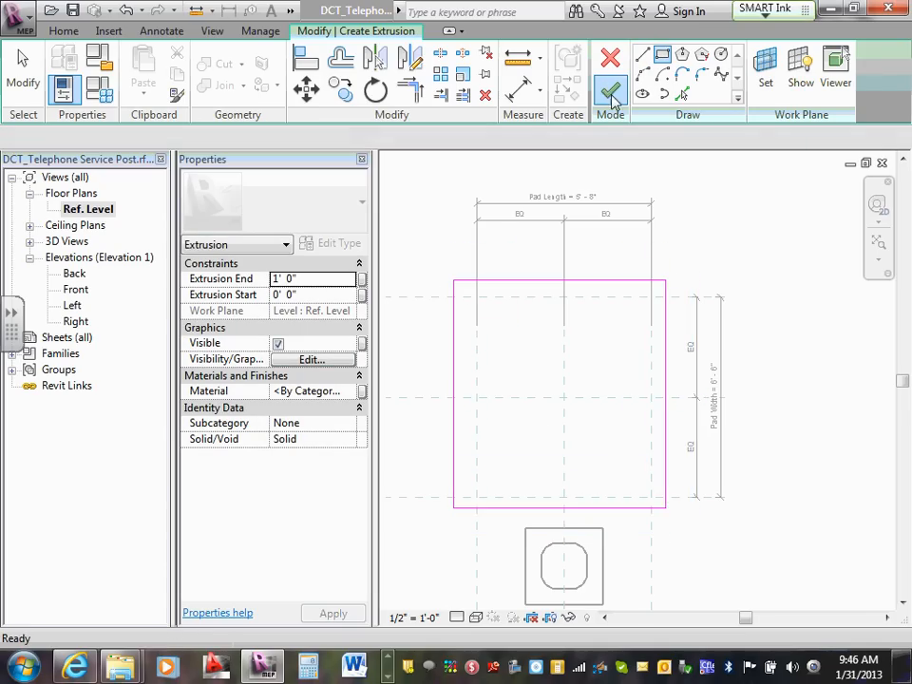
click(744, 250)
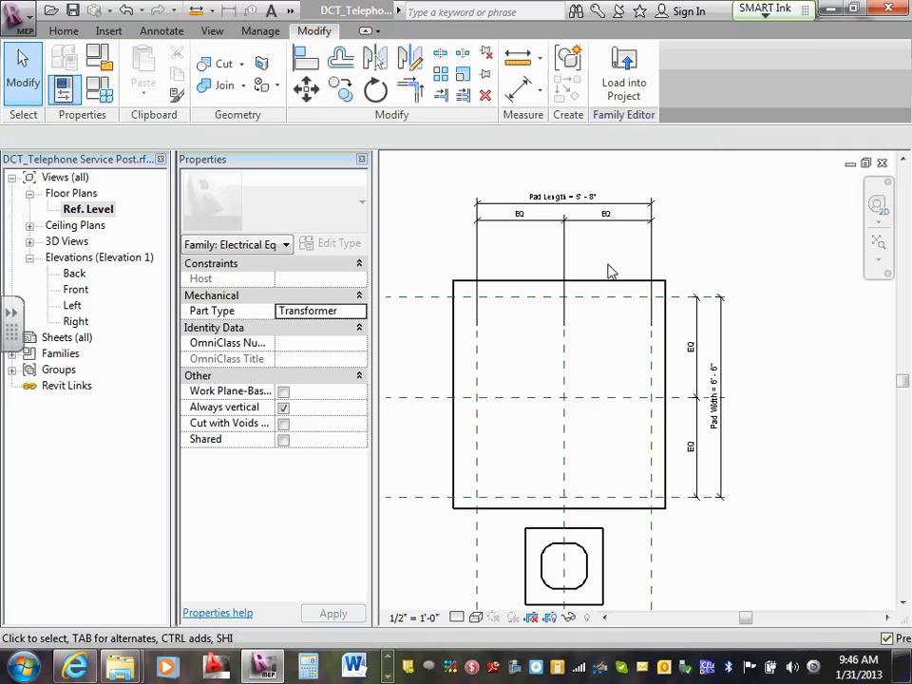
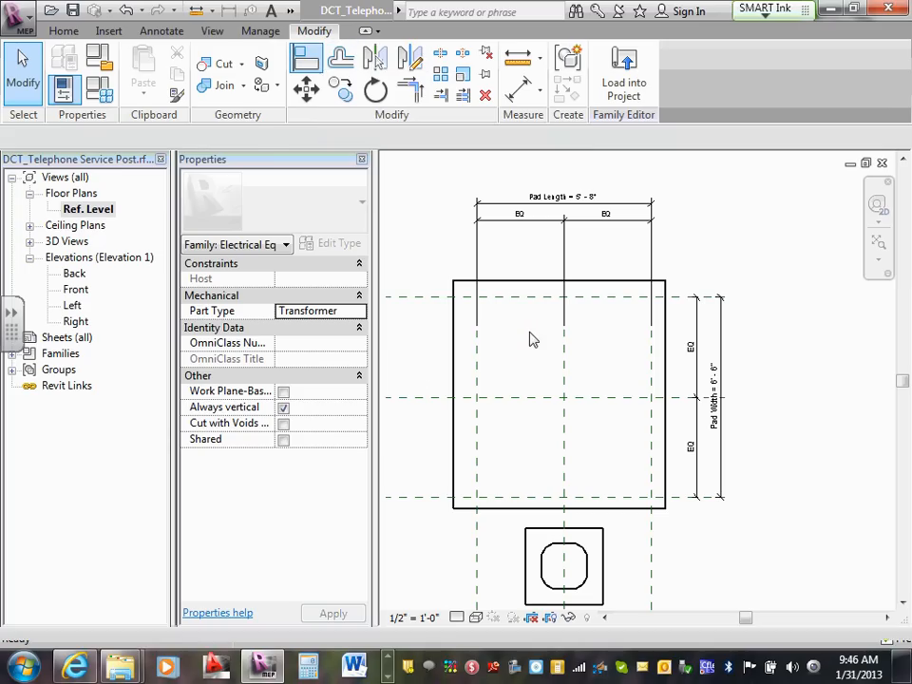
Align and lock the new pad's four edges to the outer horizontal and vertical reference planes.
click(530, 298)
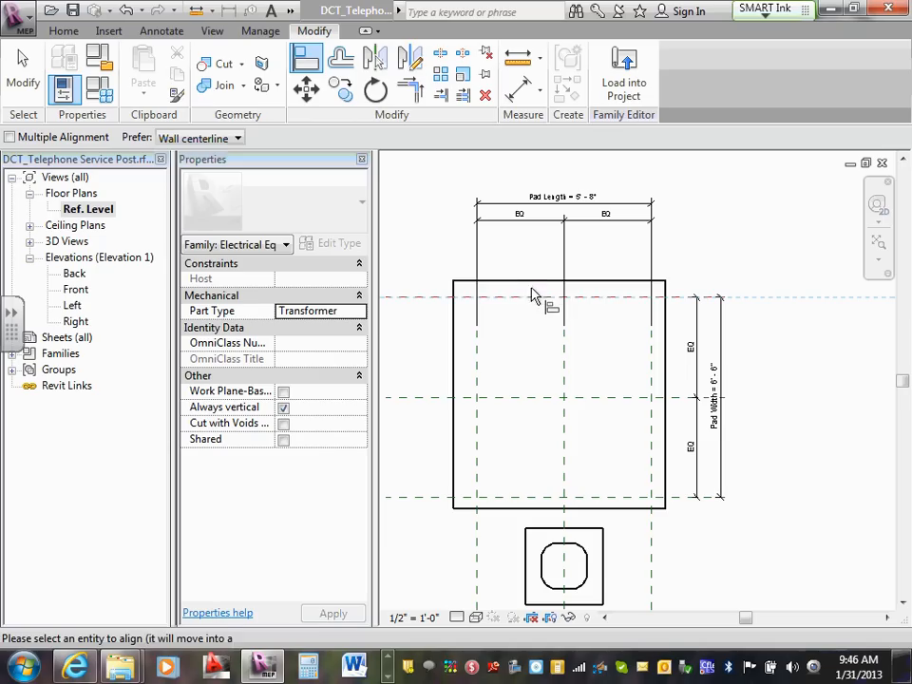
click(540, 282)
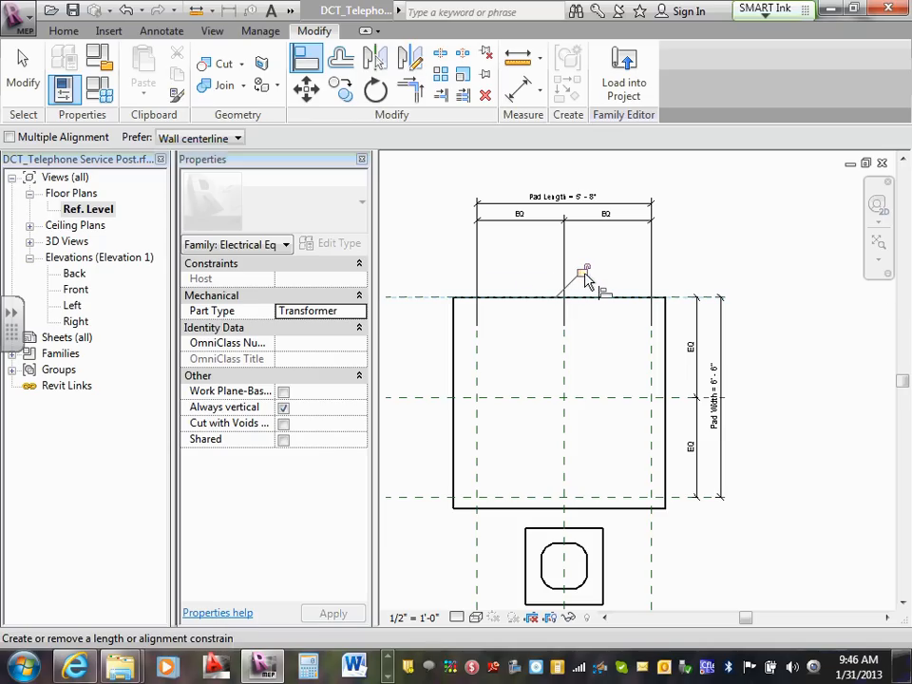
click(478, 363)
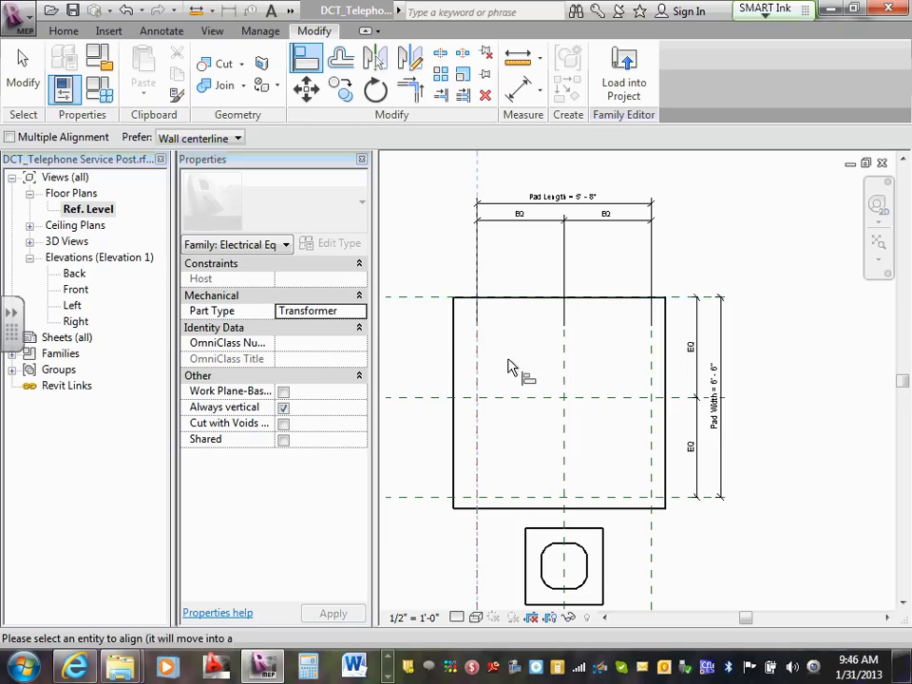
click(454, 375)
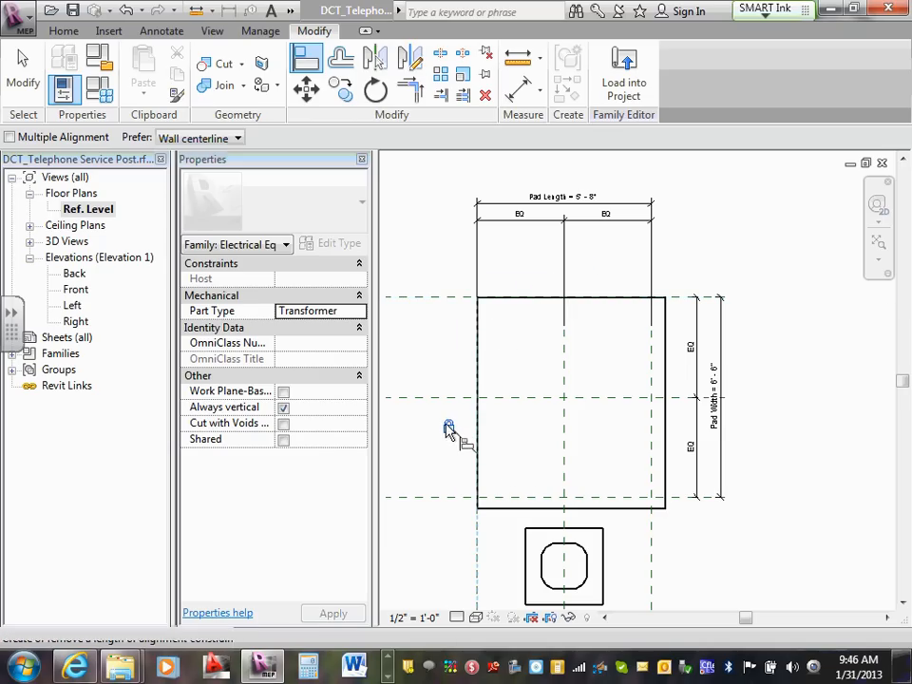
click(525, 496)
click(525, 508)
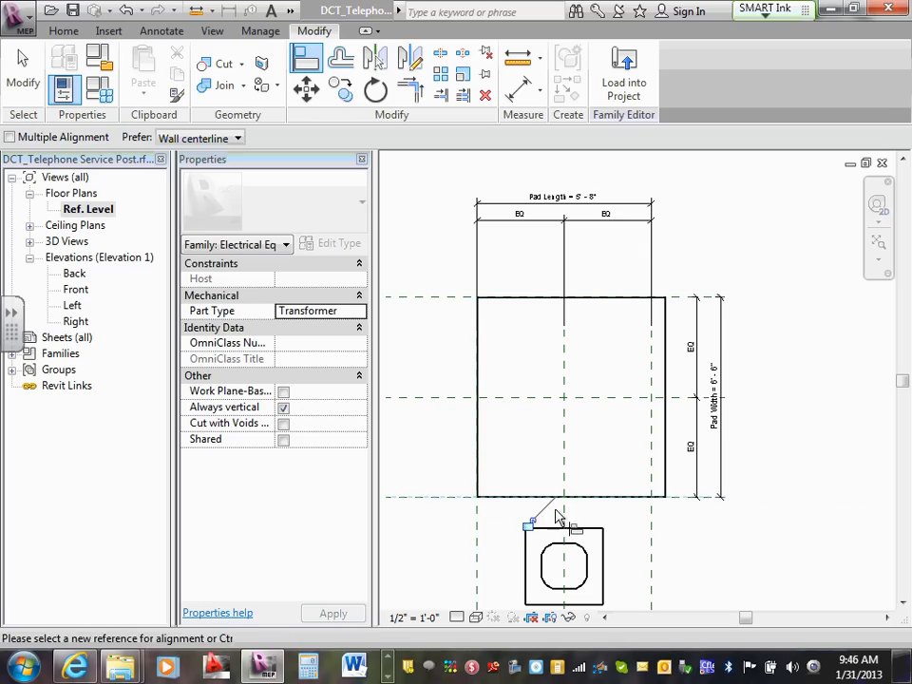
click(654, 472)
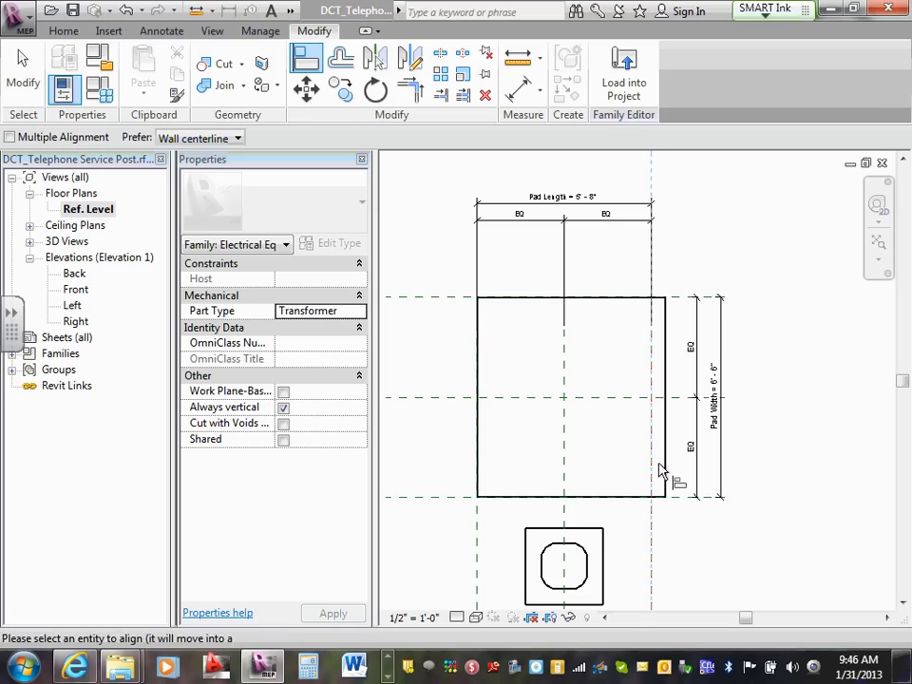
click(665, 472)
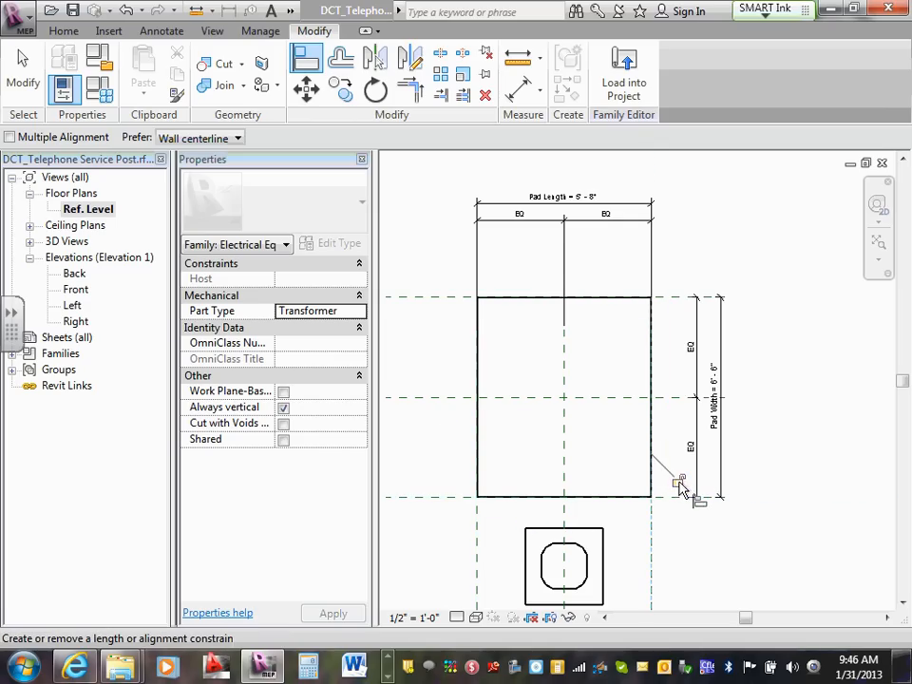
middle_drag(629, 373, 636, 339)
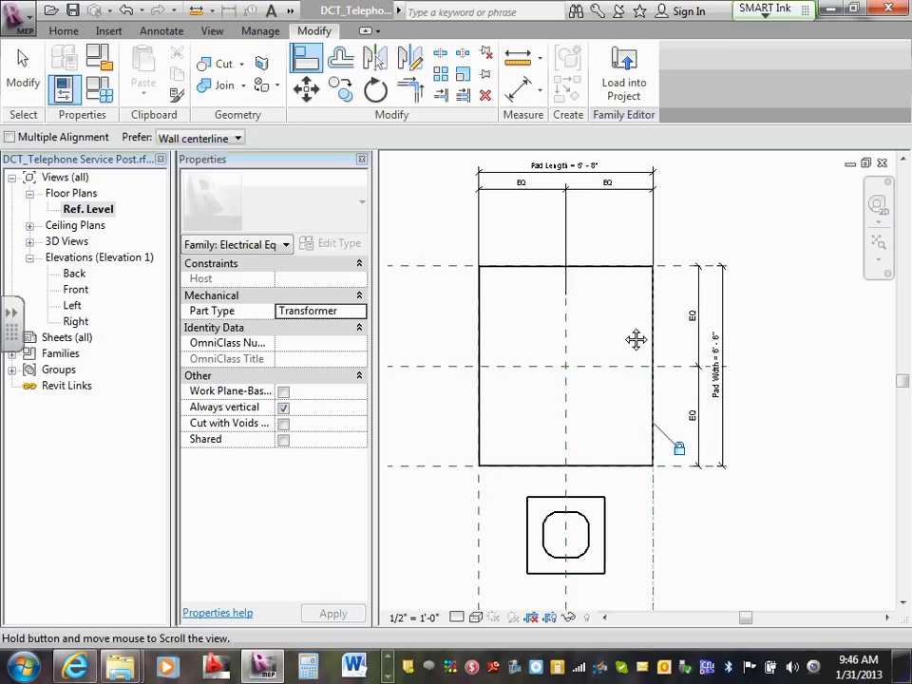
key(Escape)
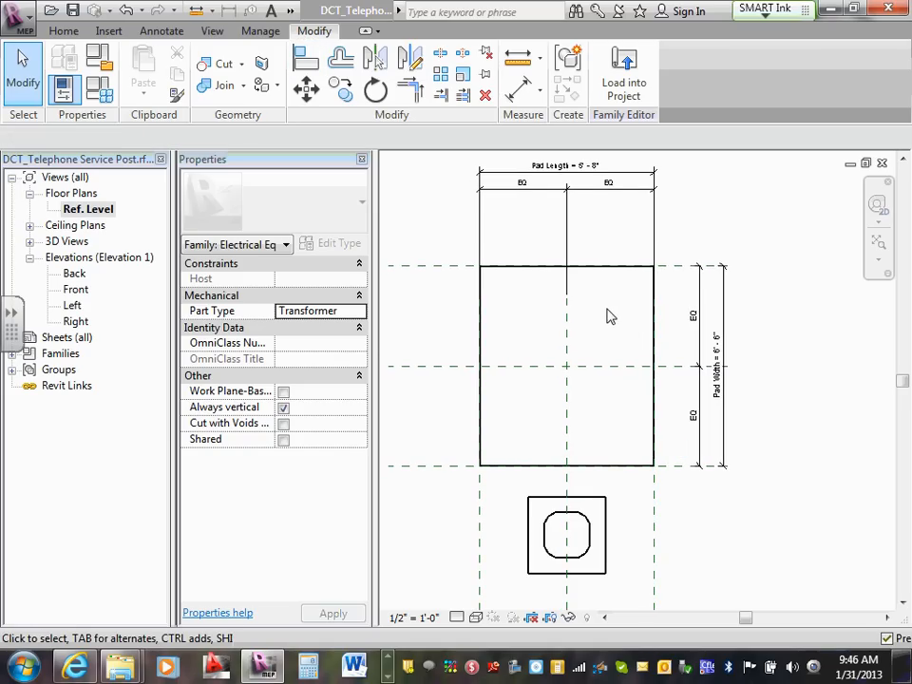
Open the Front elevation and delete the old post and its small base block.
scroll(610, 317, down, 1)
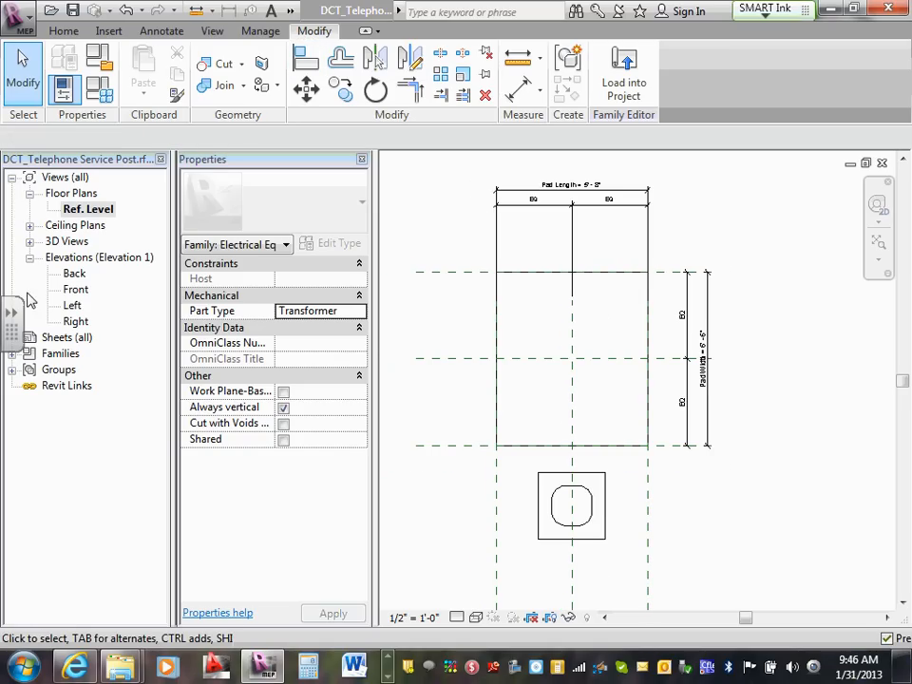
double_click(70, 291)
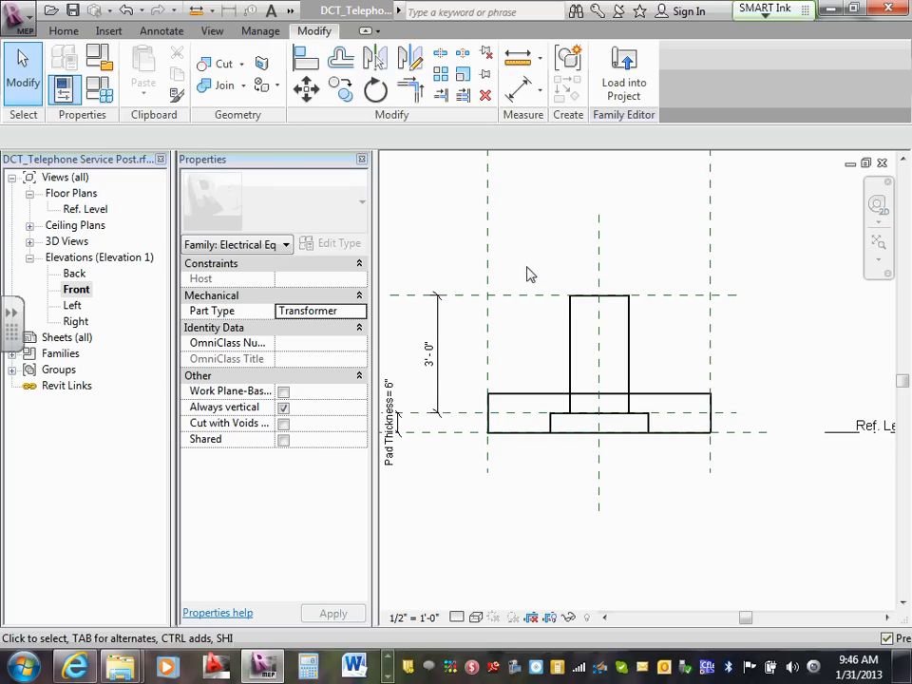
drag(527, 266, 679, 470)
key(Delete)
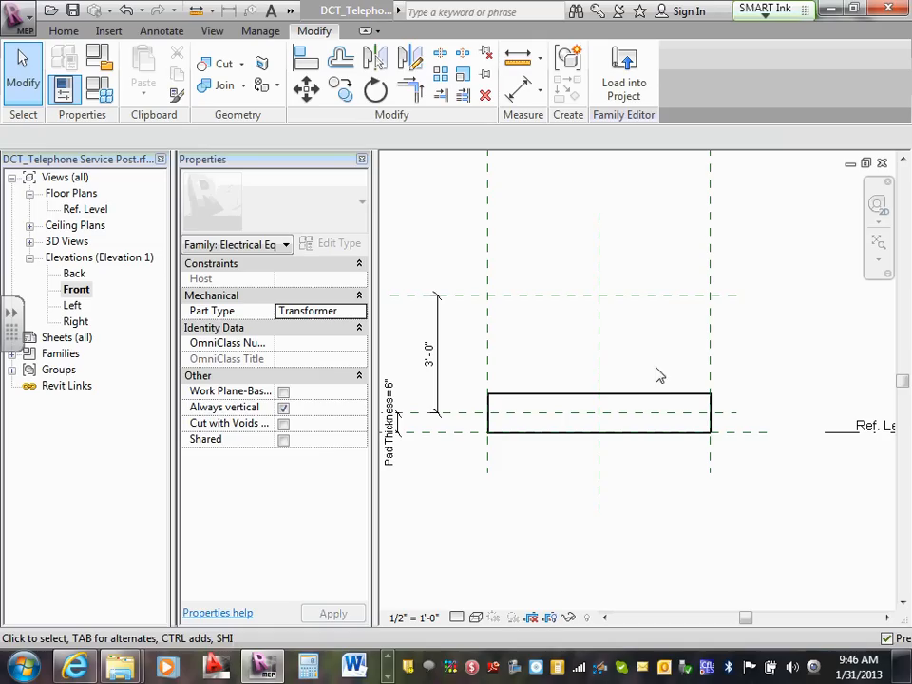
Stretch the pad extrusion's bottom face up off the reference level, stopping below the upper thickness plane.
scroll(613, 361, up, 1)
middle_drag(614, 360, 627, 376)
click(564, 433)
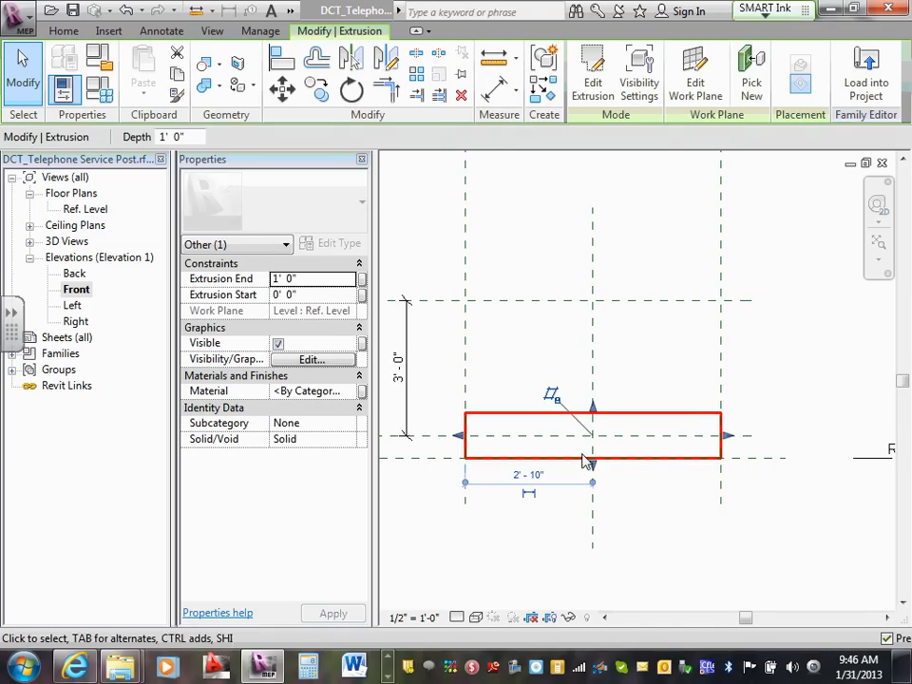
drag(586, 457, 595, 443)
key(Escape)
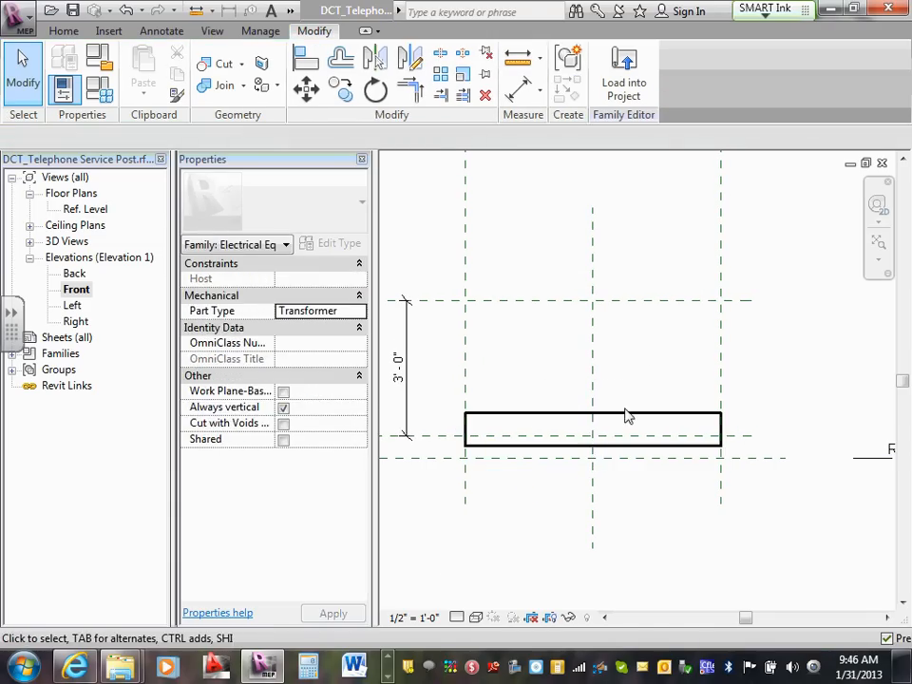
Align and lock the pad's bottom face to the lower reference plane of the Pad Thickness dimension.
middle_drag(629, 441, 626, 409)
scroll(624, 403, down, 2)
middle_drag(515, 409, 520, 410)
scroll(458, 408, up, 3)
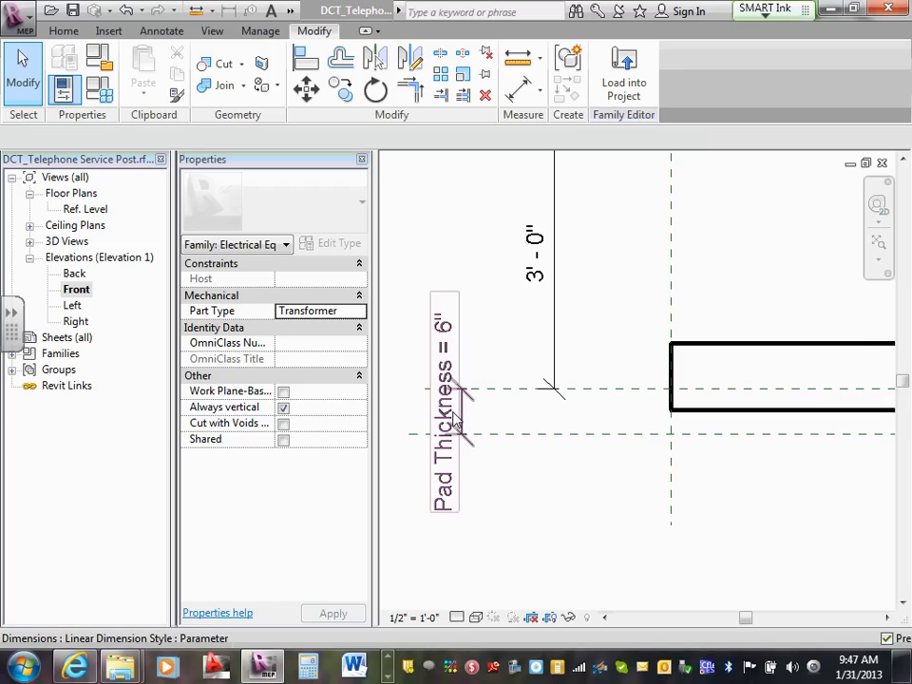
middle_drag(652, 354, 643, 358)
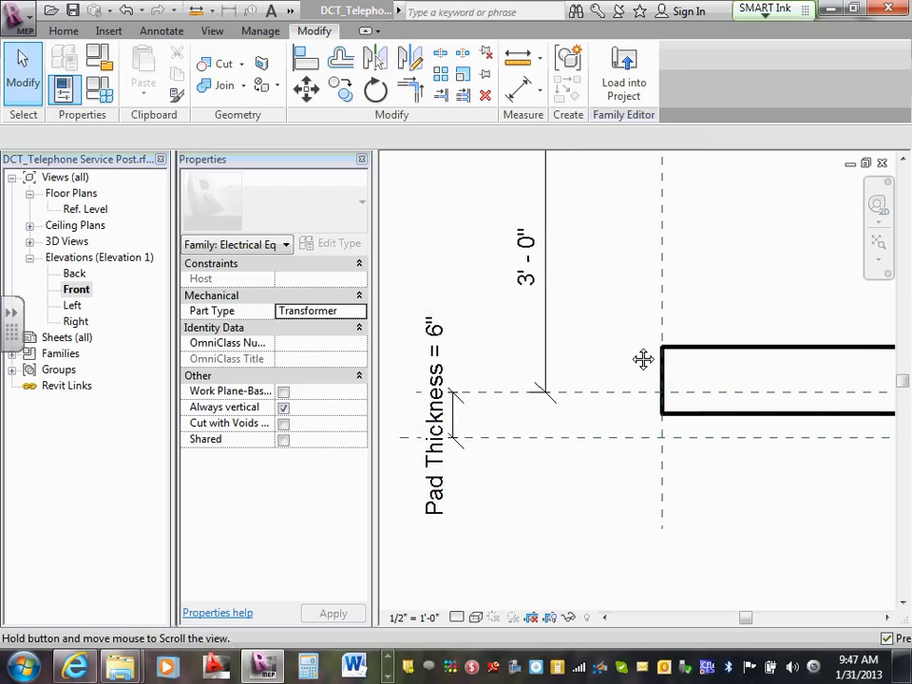
scroll(618, 348, down, 3)
middle_drag(678, 578, 583, 534)
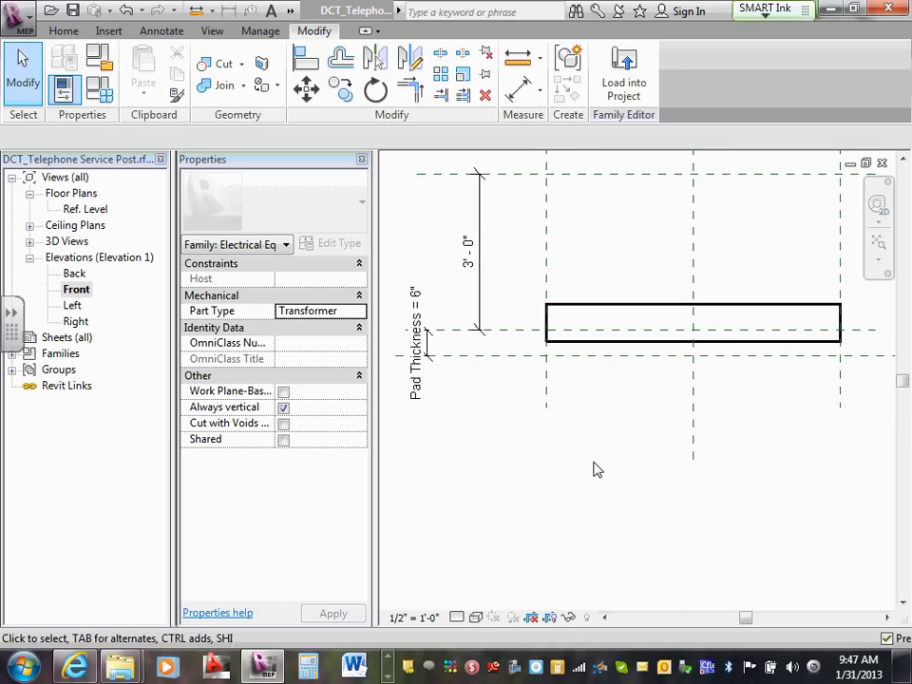
click(307, 66)
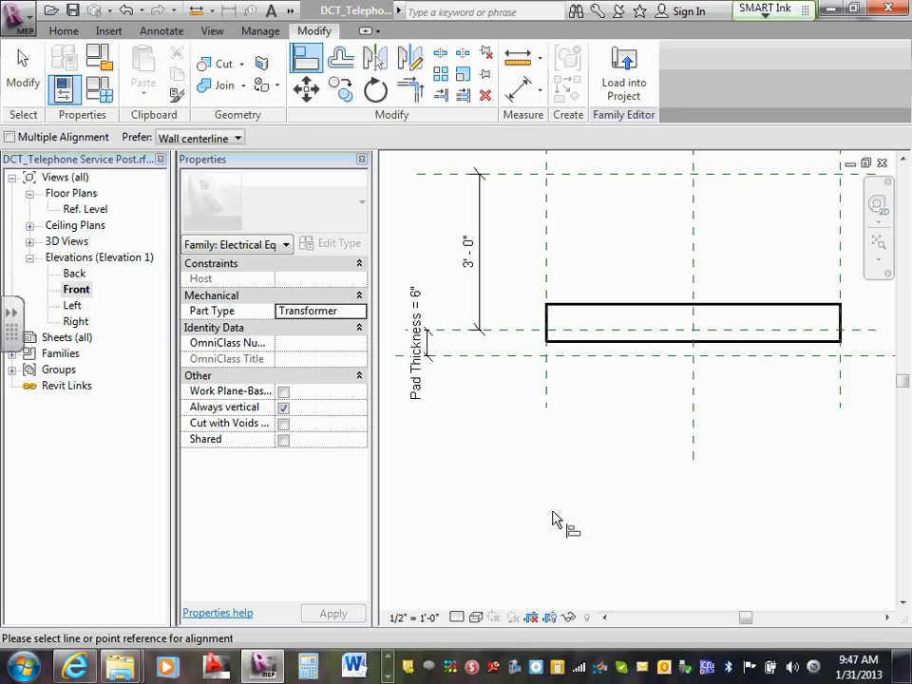
click(510, 358)
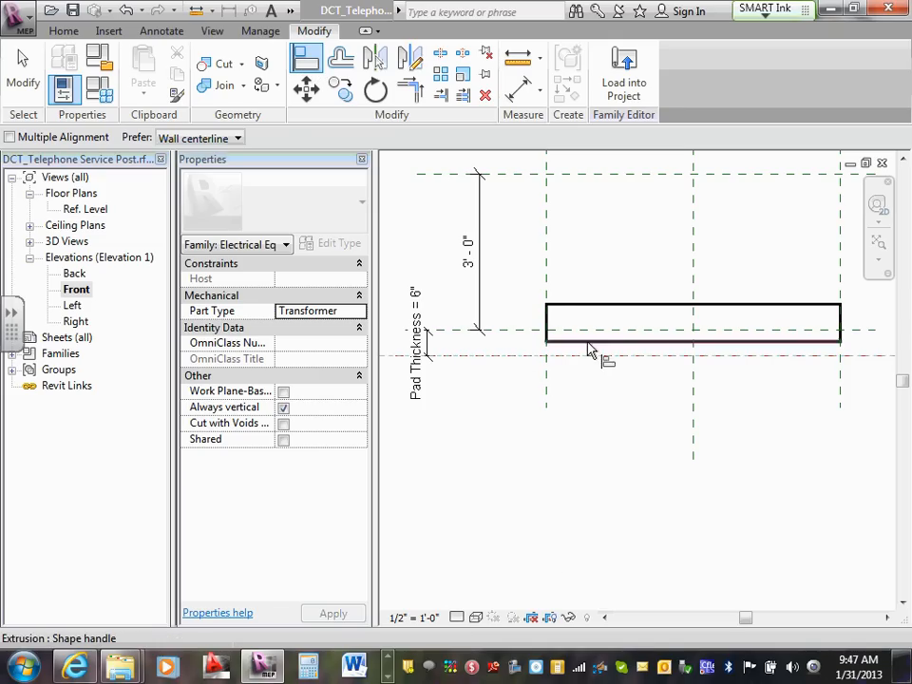
click(592, 344)
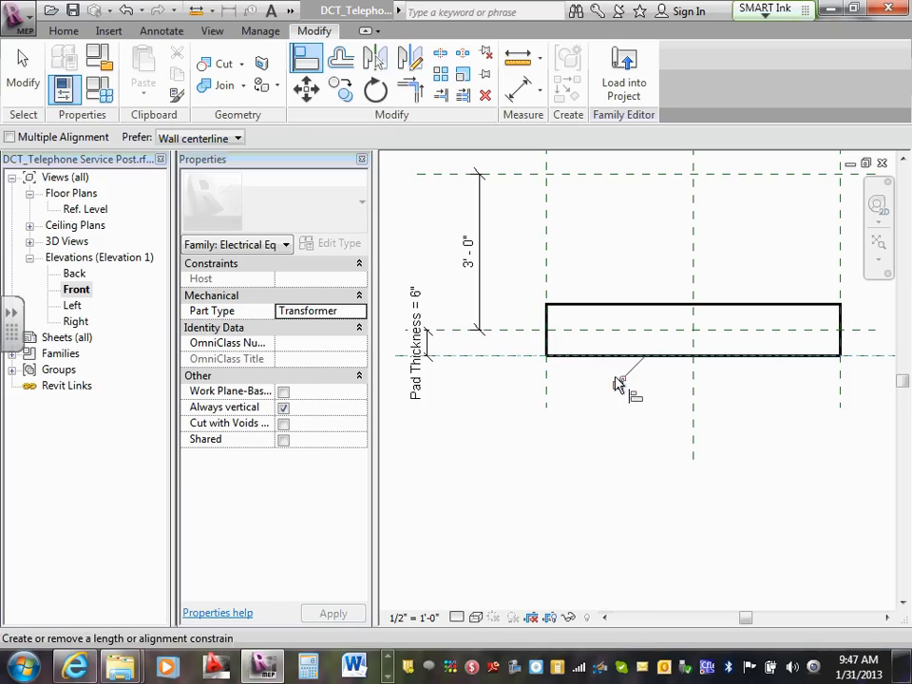
Align and lock the pad's top face to the upper reference plane of the Pad Thickness dimension.
click(590, 332)
click(600, 305)
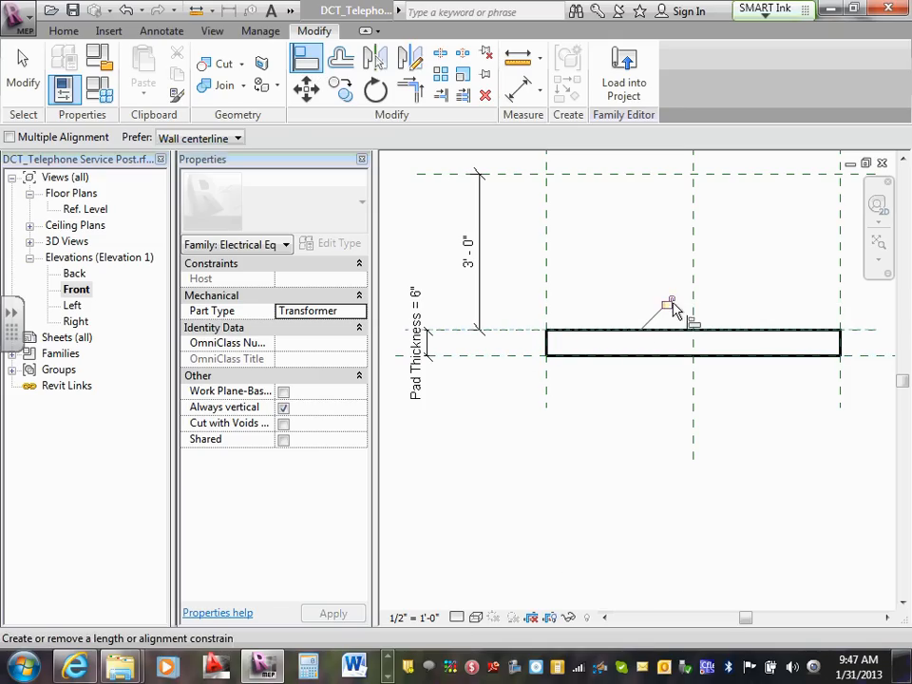
middle_drag(664, 297, 635, 425)
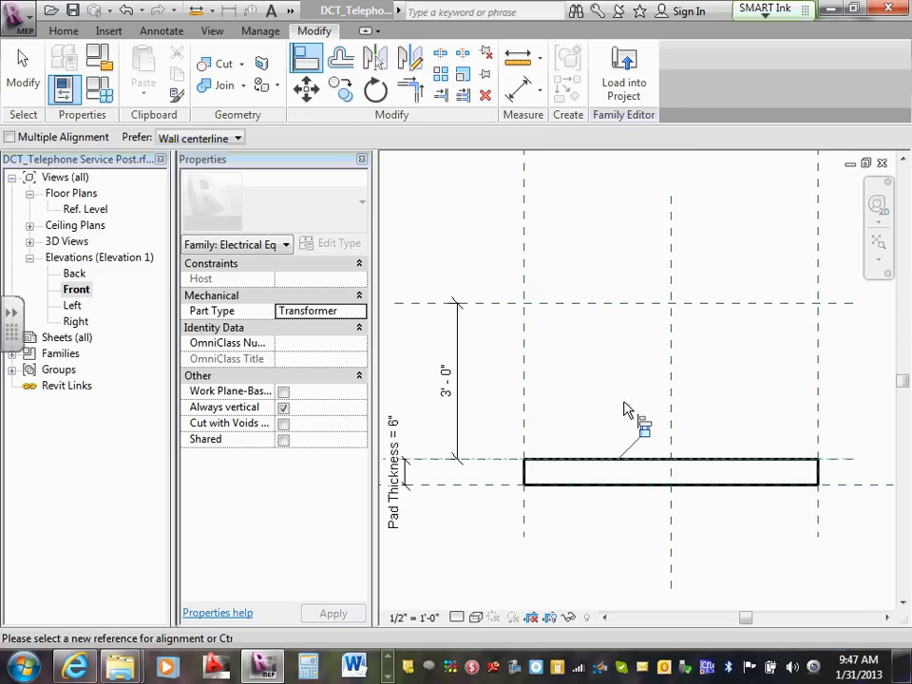
key(Escape)
key(Escape)
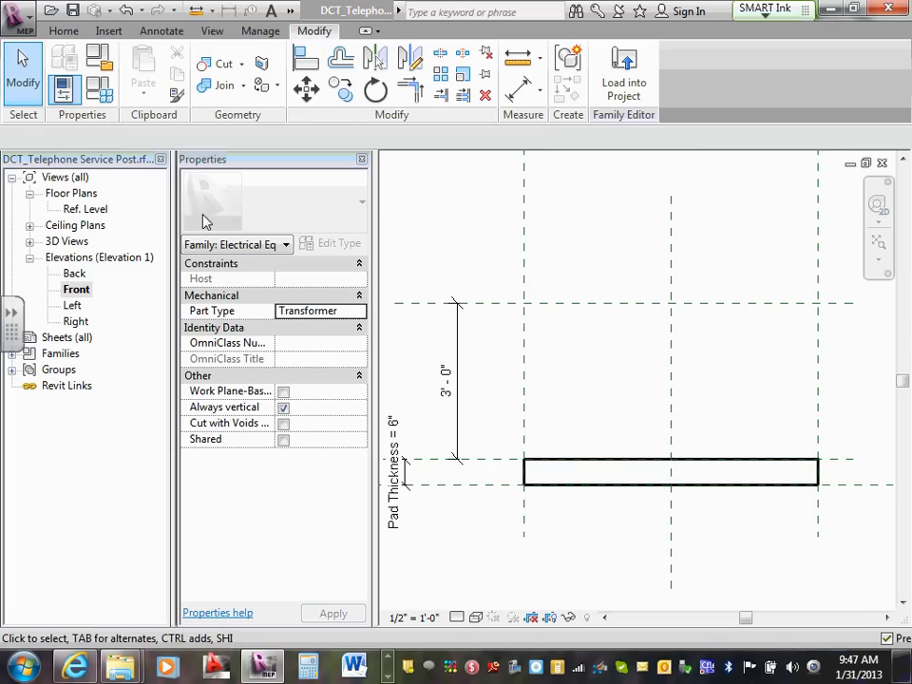
Return to the Ref. Level plan and shorten the middle witness line of the horizontal EQ dimension to just above the pad.
double_click(79, 208)
middle_drag(596, 316, 600, 354)
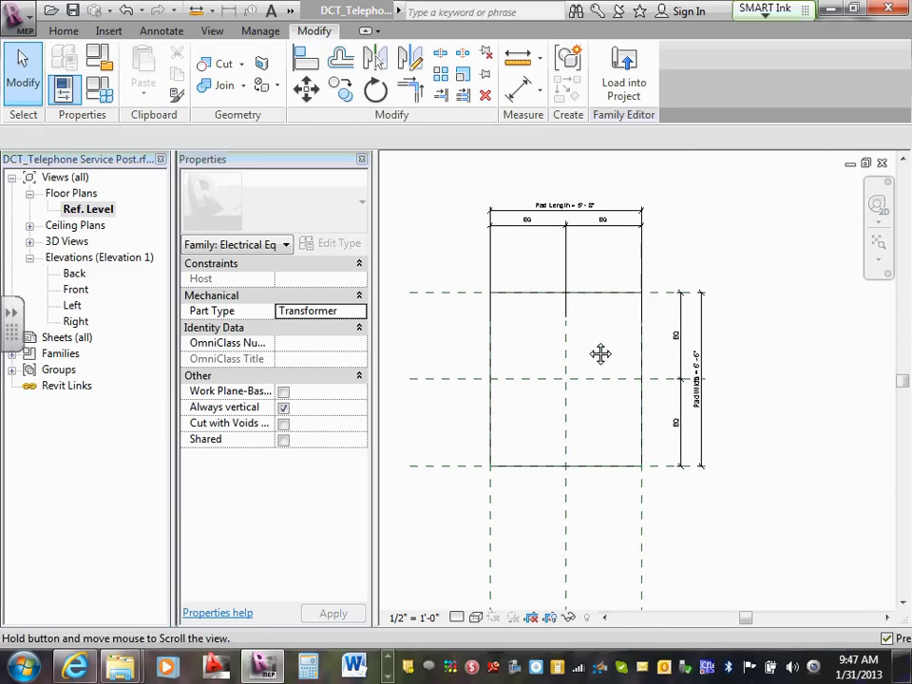
click(570, 262)
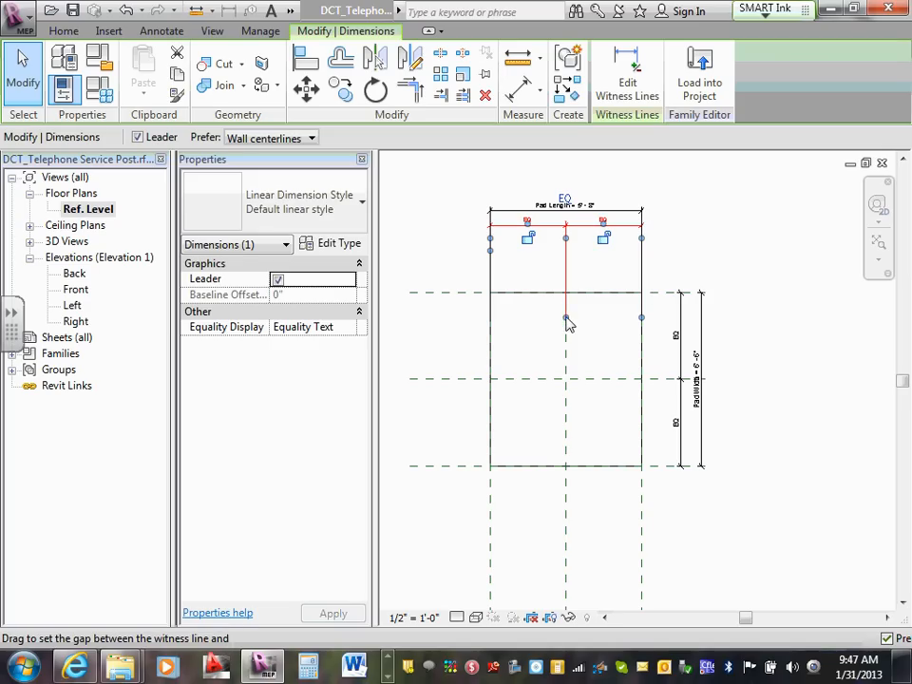
drag(567, 307, 566, 282)
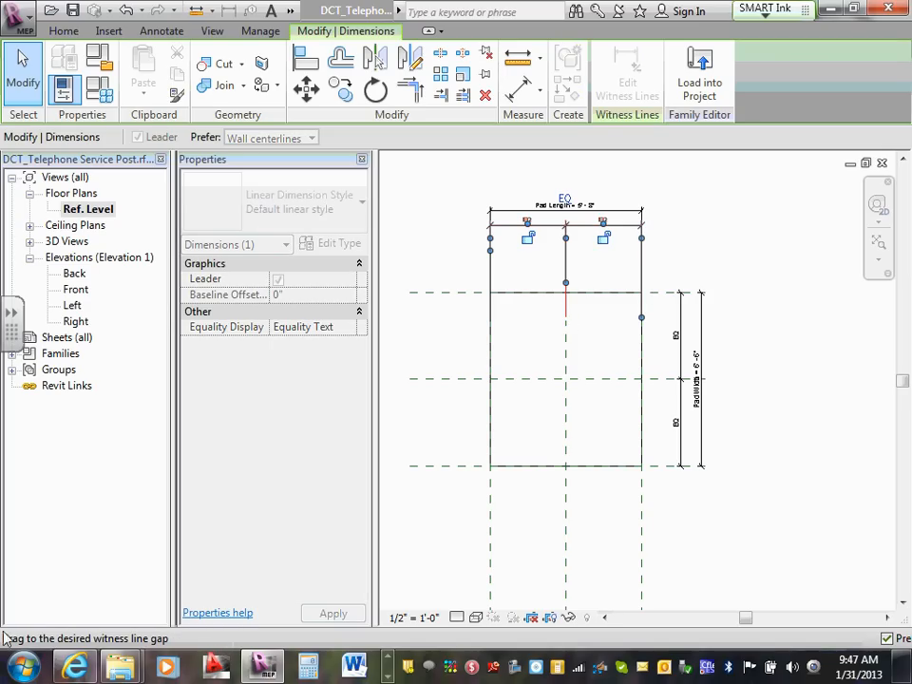
Shorten the middle witness line of the horizontal EQ dimension further so it ends well clear above the pad.
drag(4, 627, 686, 467)
drag(620, 436, 567, 256)
click(571, 157)
click(567, 266)
click(584, 276)
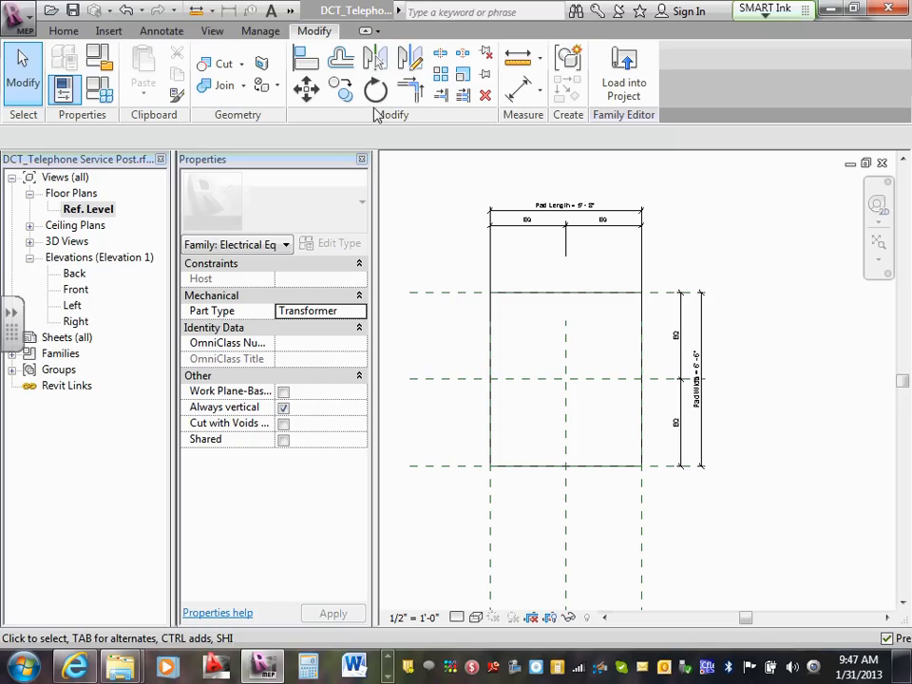
Open the 3D view and the Family Types, keeping part of the pad visible and making the parameter names fully readable.
click(292, 11)
click(301, 34)
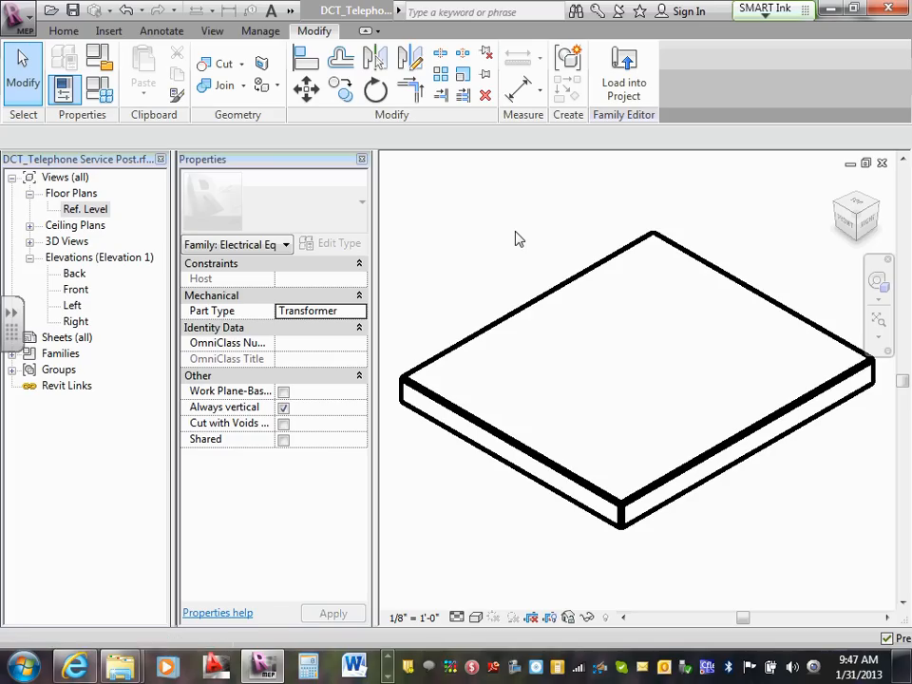
click(100, 67)
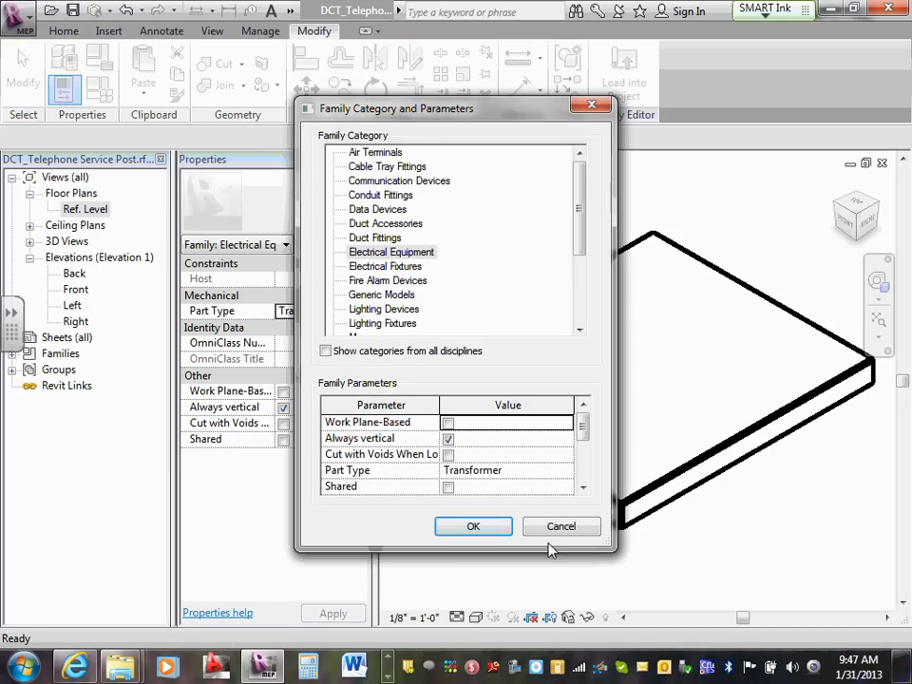
click(549, 531)
click(96, 92)
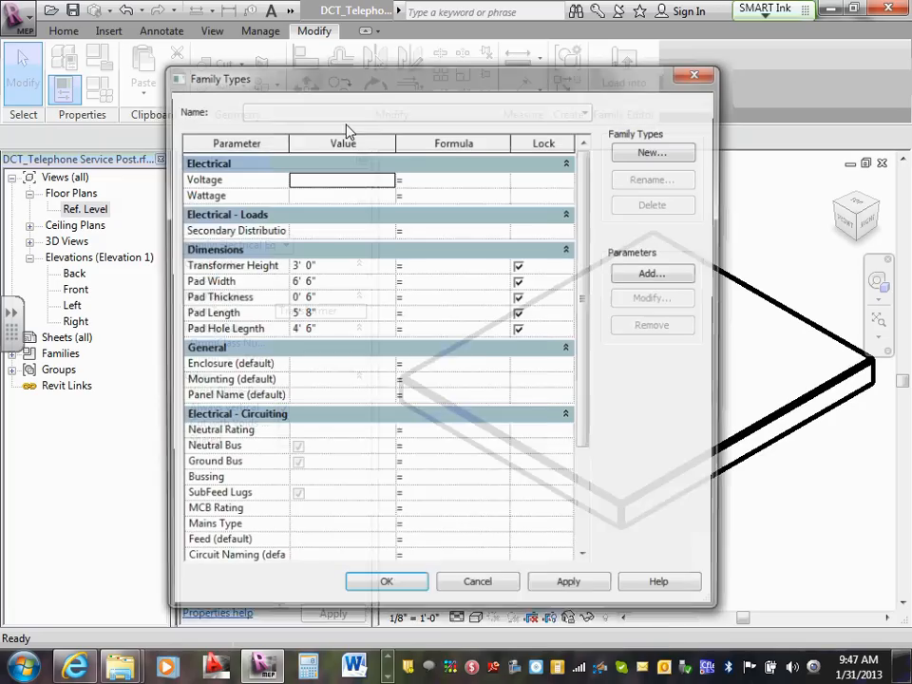
drag(372, 95, 297, 64)
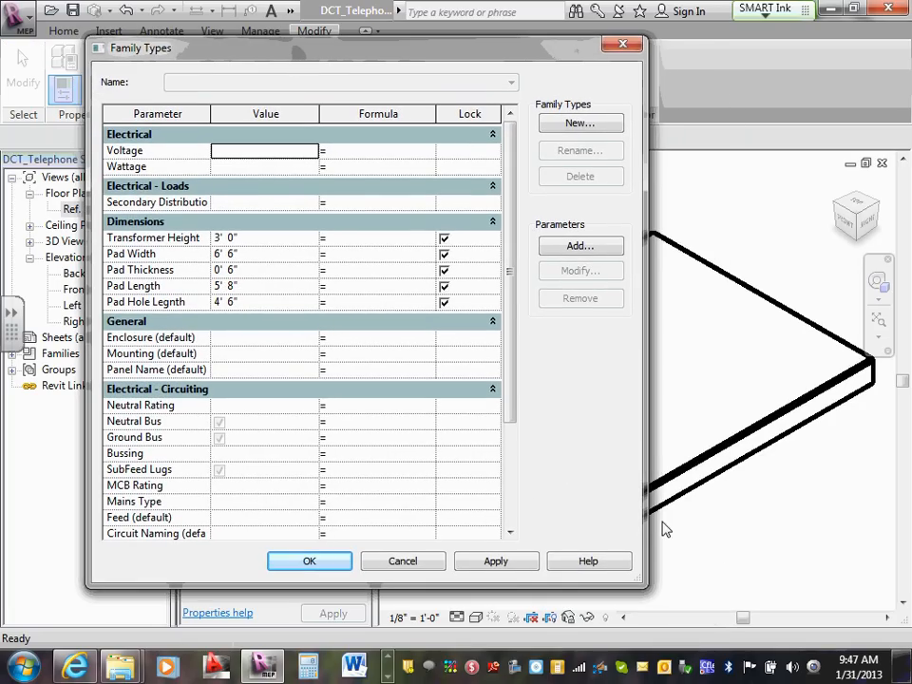
drag(647, 510, 607, 513)
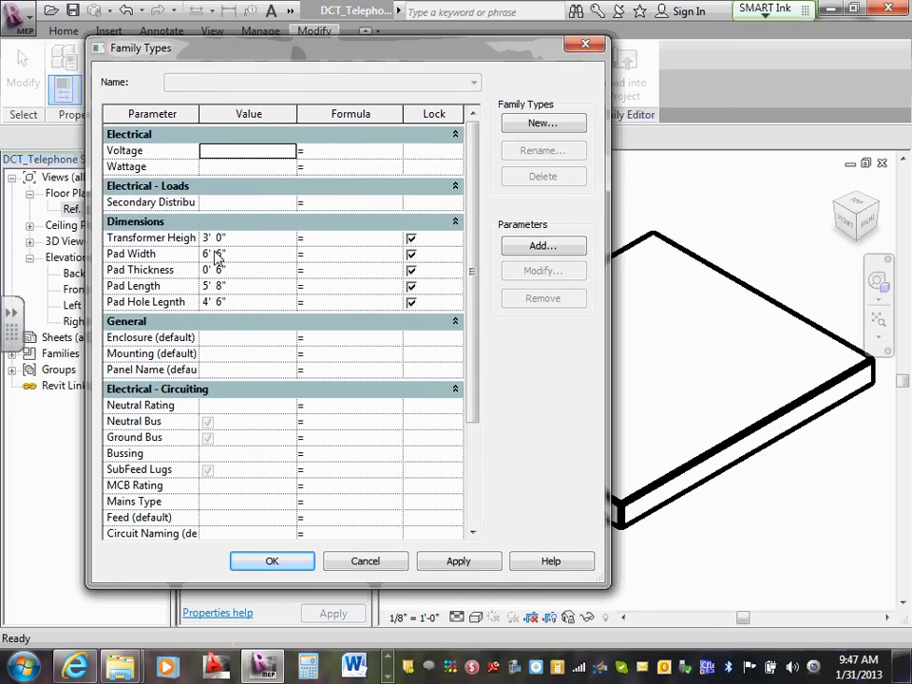
drag(199, 114, 237, 115)
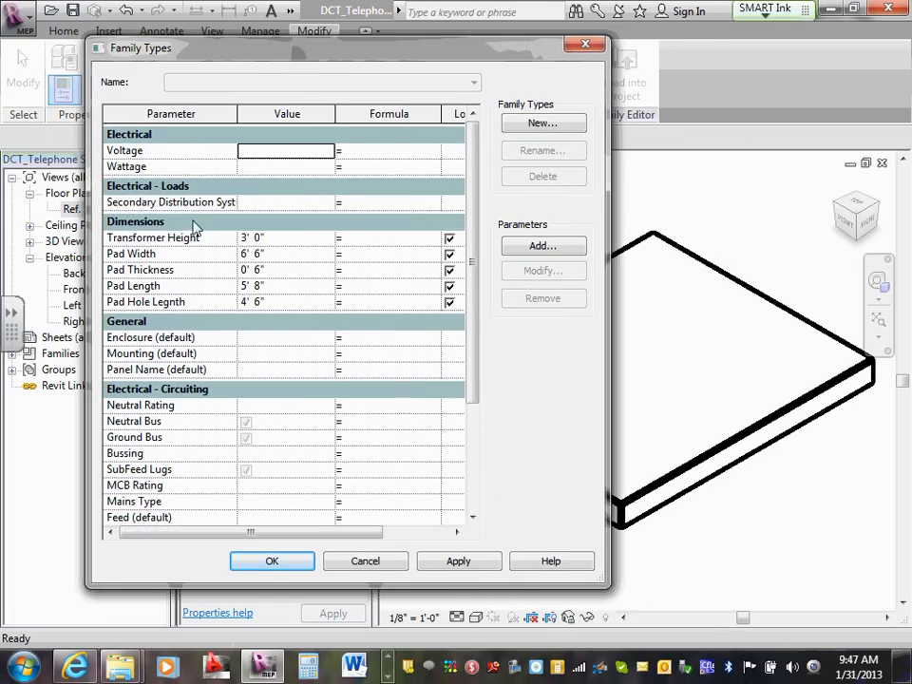
Flex the pad by applying a Pad Thickness of 1' 0", and set it back to 0' 6".
click(290, 272)
click(292, 272)
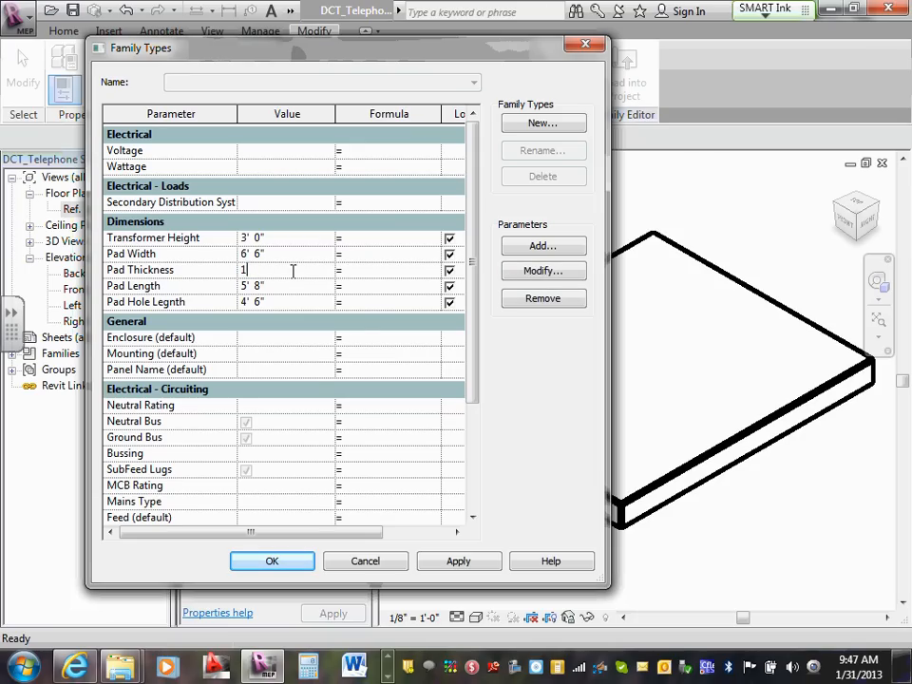
key(Tab)
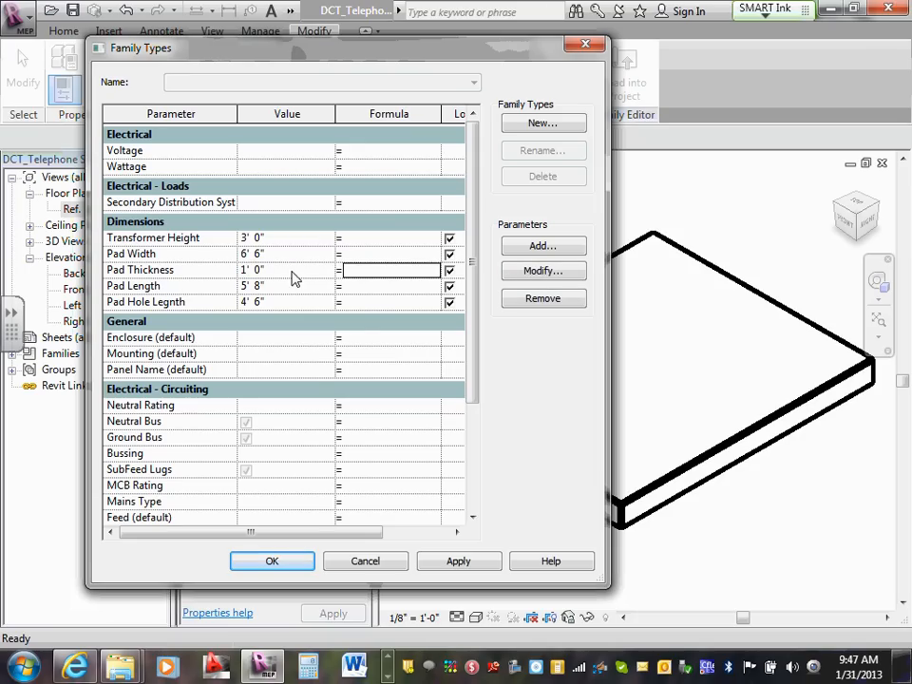
click(482, 567)
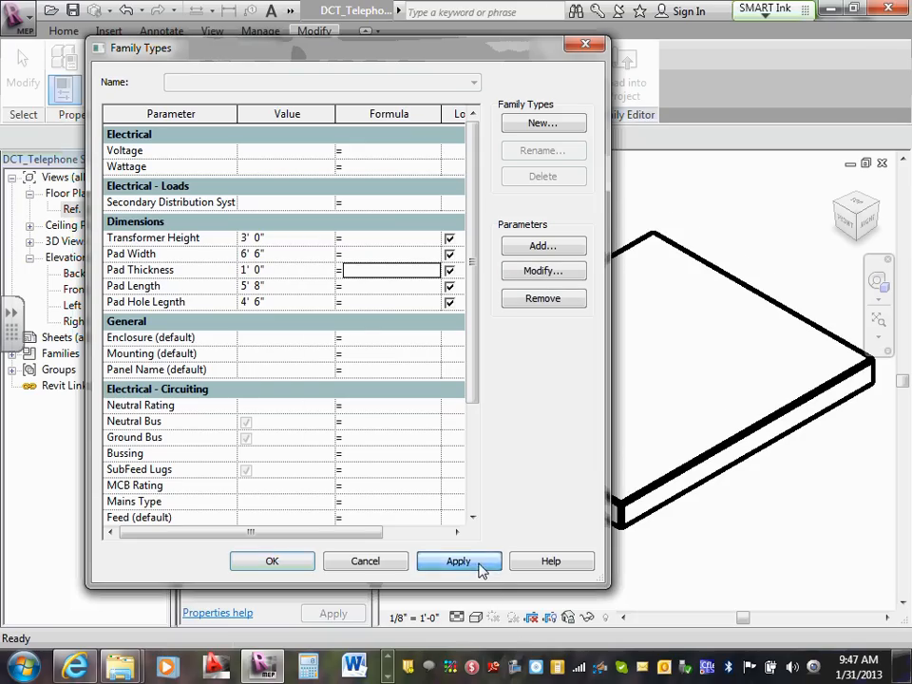
click(281, 270)
key(Tab)
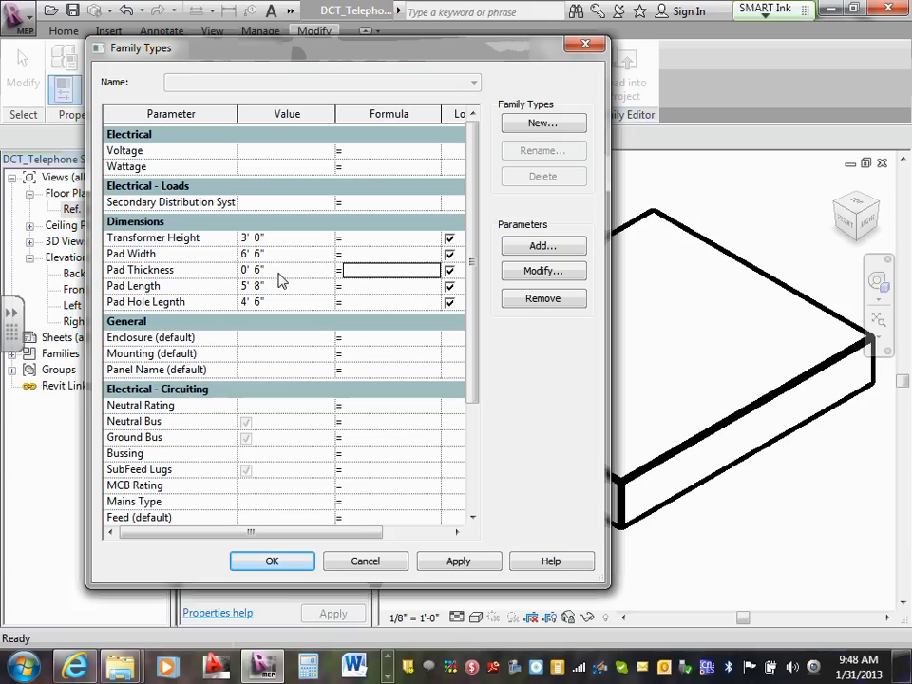
Flex the pad by applying a Pad Length of 6' 0", and set it back to 5' 8".
click(280, 286)
text(6)
key(Tab)
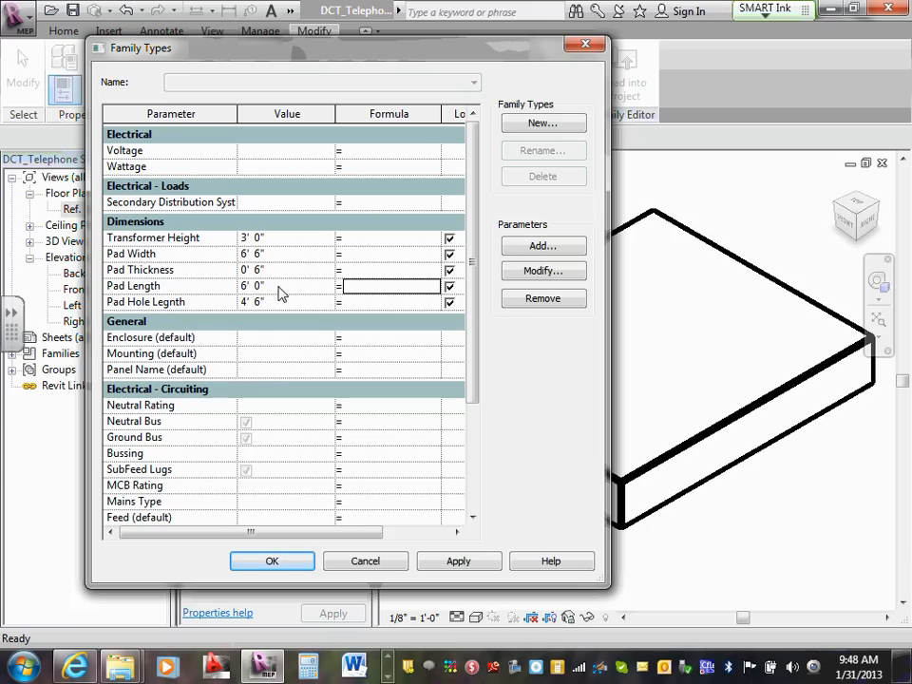
click(491, 563)
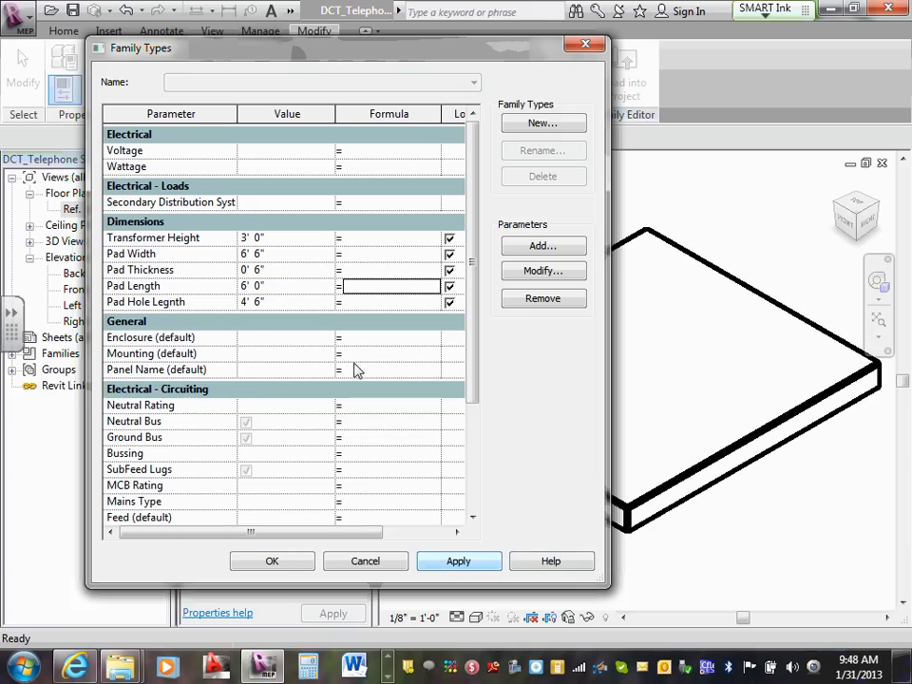
click(265, 270)
click(274, 285)
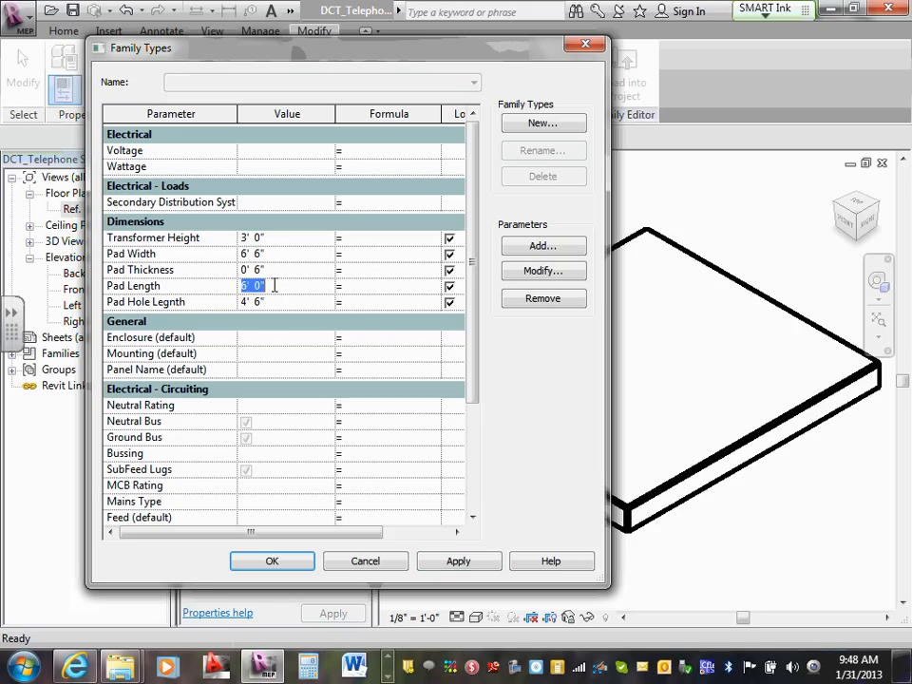
text(5 8)
key(Tab)
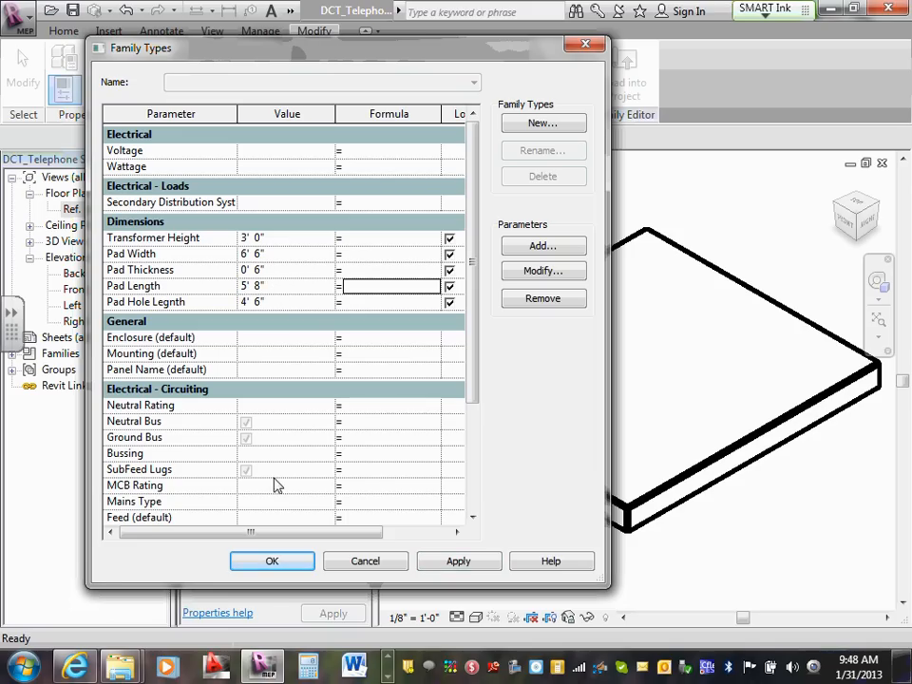
click(272, 559)
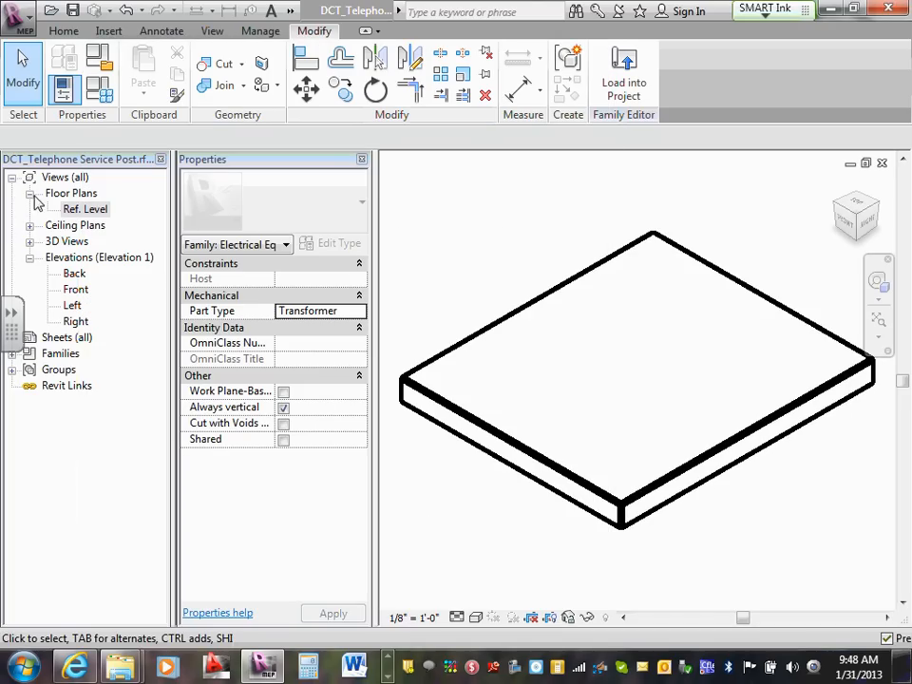
Return to the Ref. Level plan and name the reference plane along the pad's right edge "pad right".
double_click(75, 209)
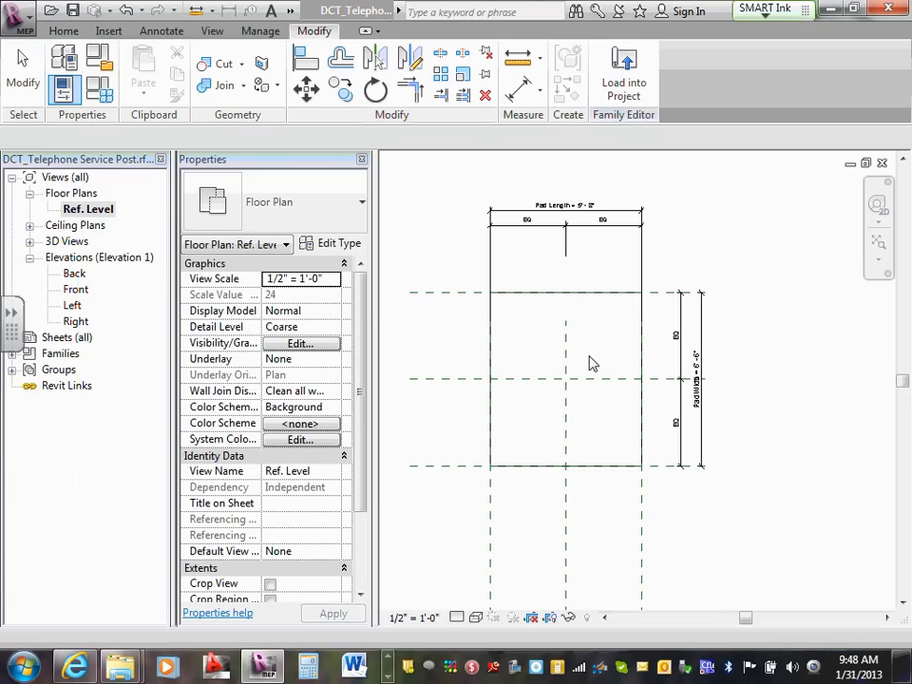
click(590, 362)
scroll(590, 366, up, 3)
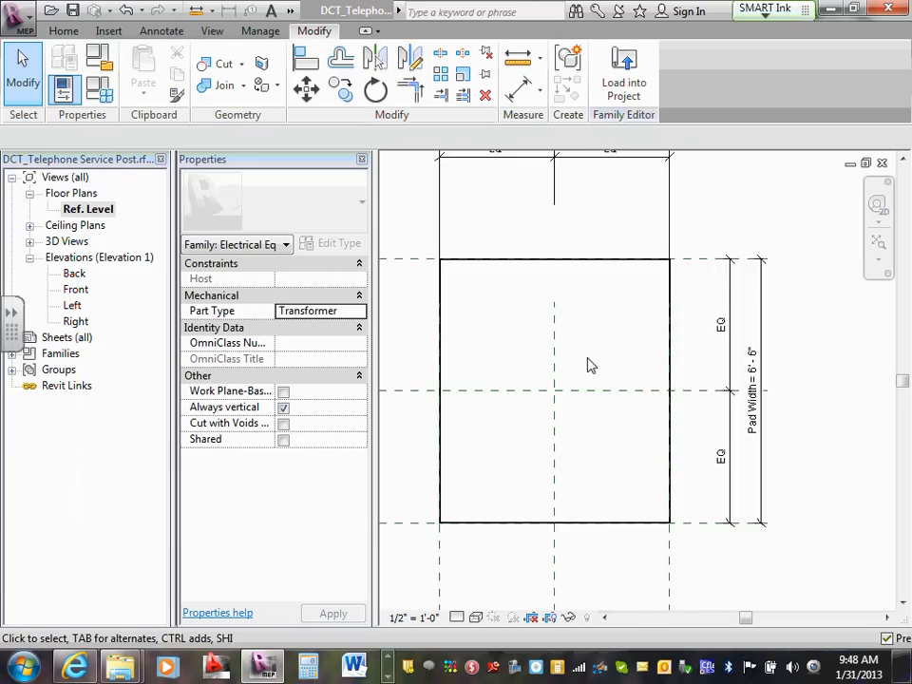
middle_drag(588, 362, 599, 427)
scroll(590, 351, down, 5)
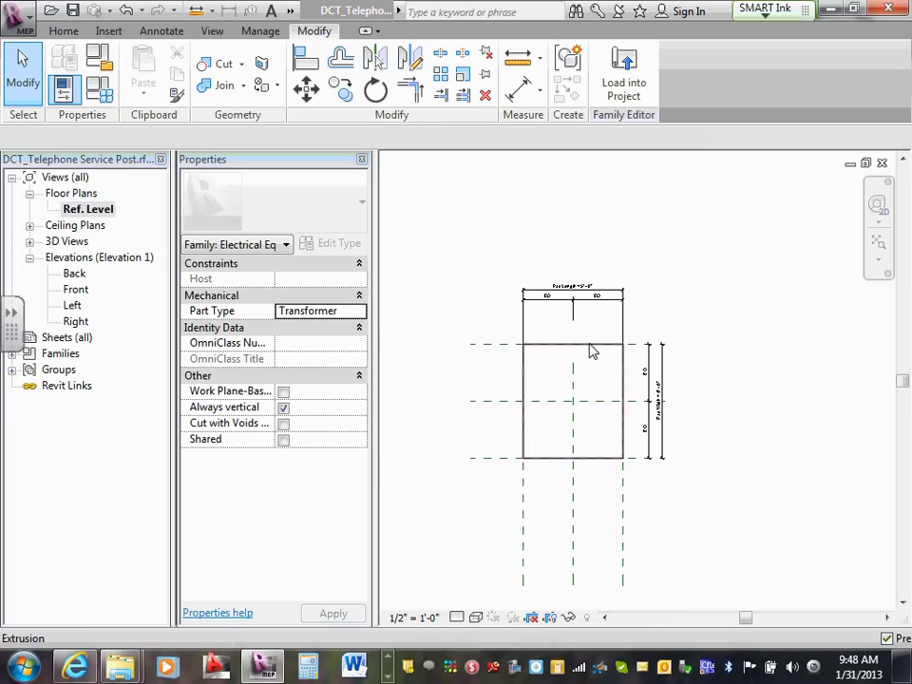
click(622, 532)
scroll(631, 513, up, 2)
middle_drag(629, 505, 627, 458)
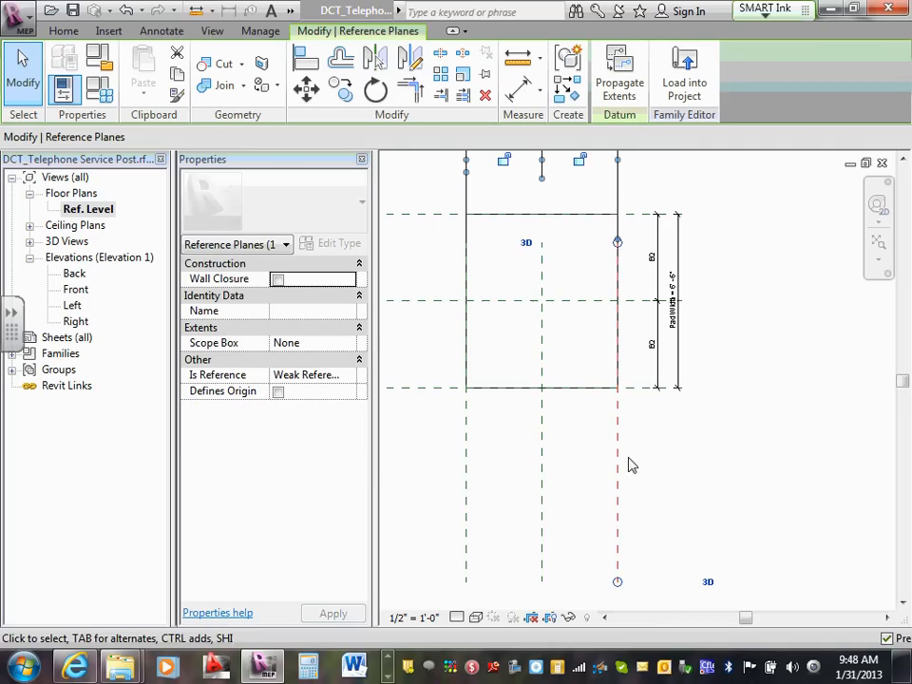
click(460, 461)
click(613, 468)
click(298, 308)
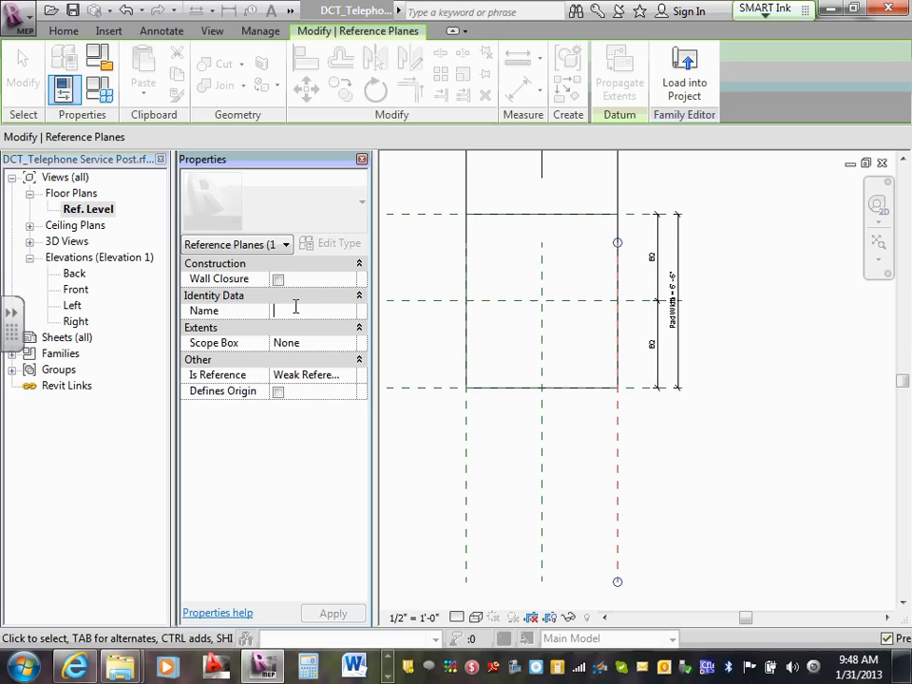
text(pad right)
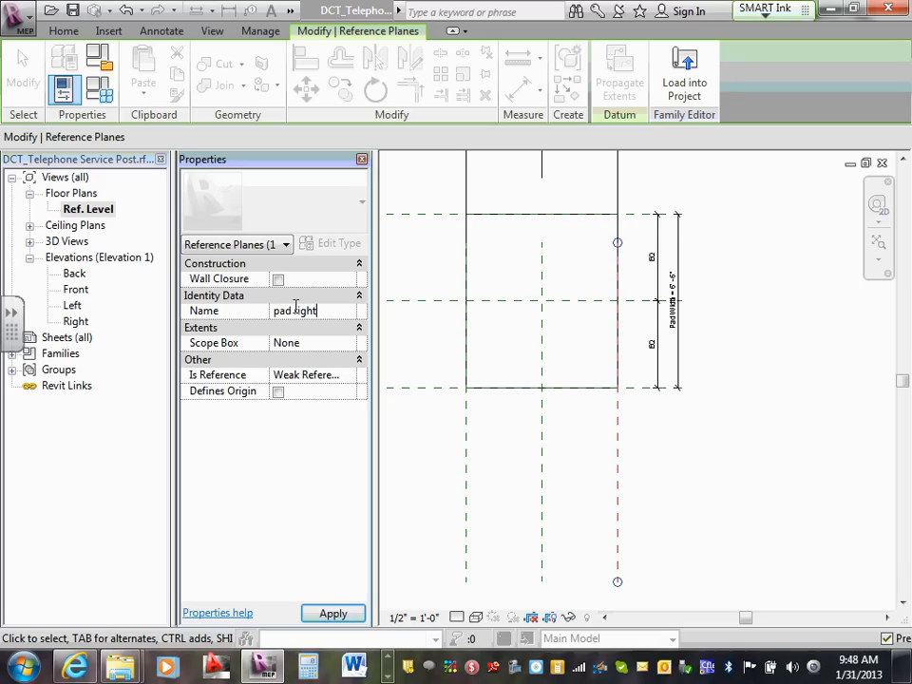
click(491, 454)
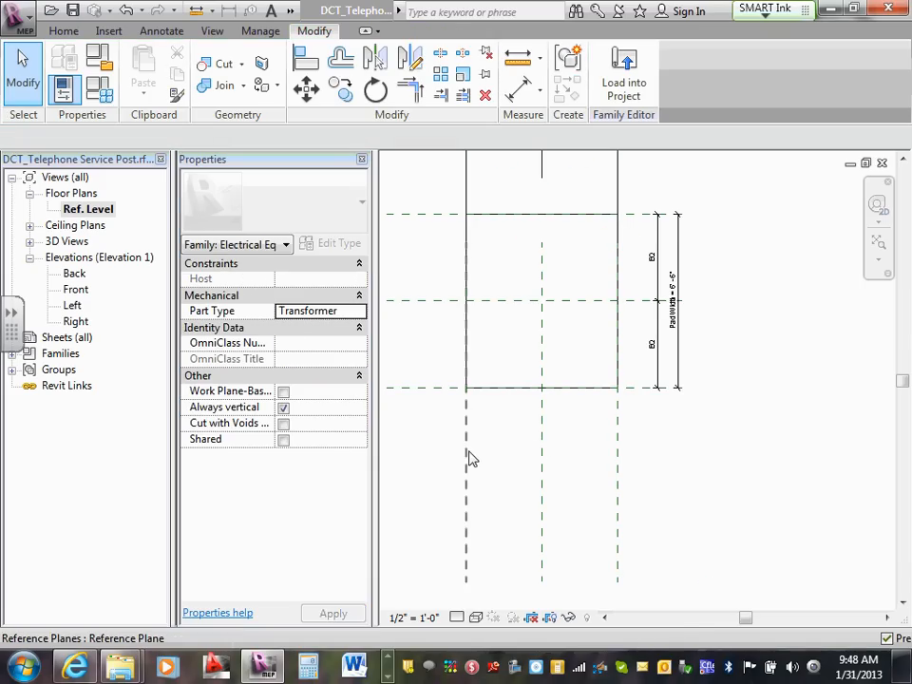
Name the reference plane along the pad's left edge "pad left".
click(467, 456)
click(292, 310)
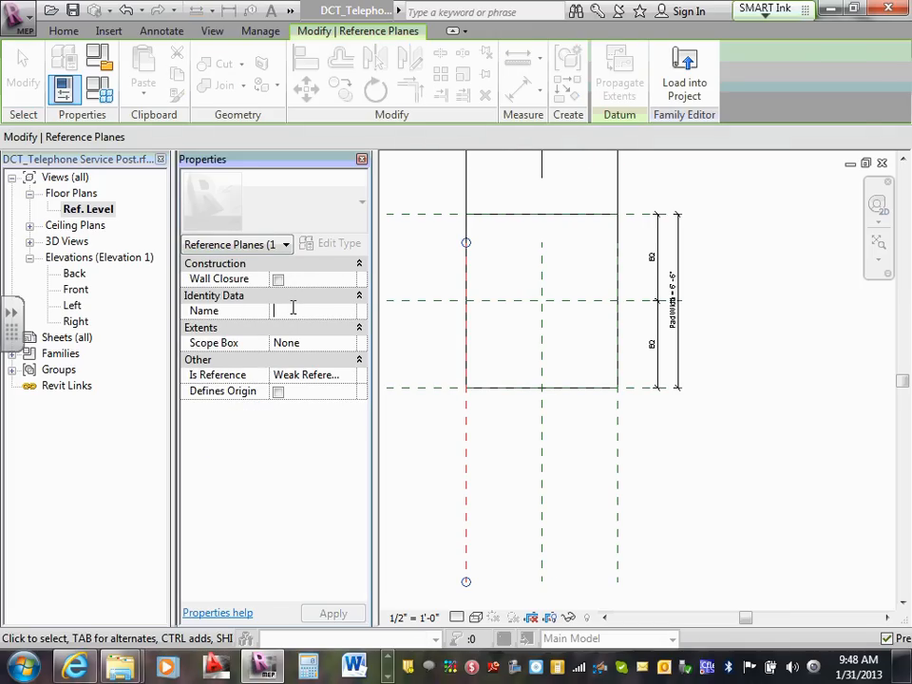
text(pad lef)
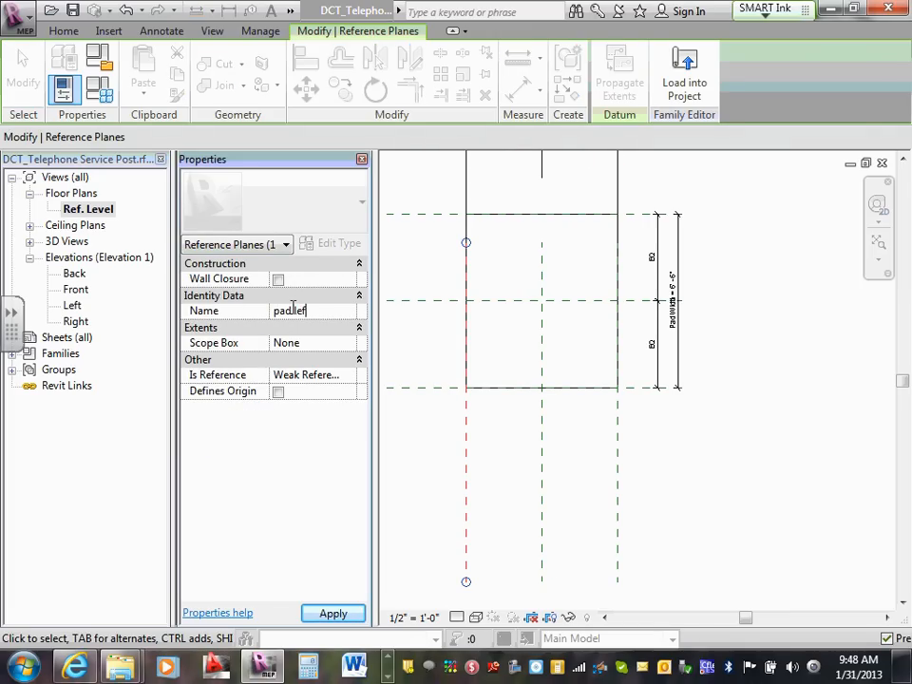
text(t)
click(427, 403)
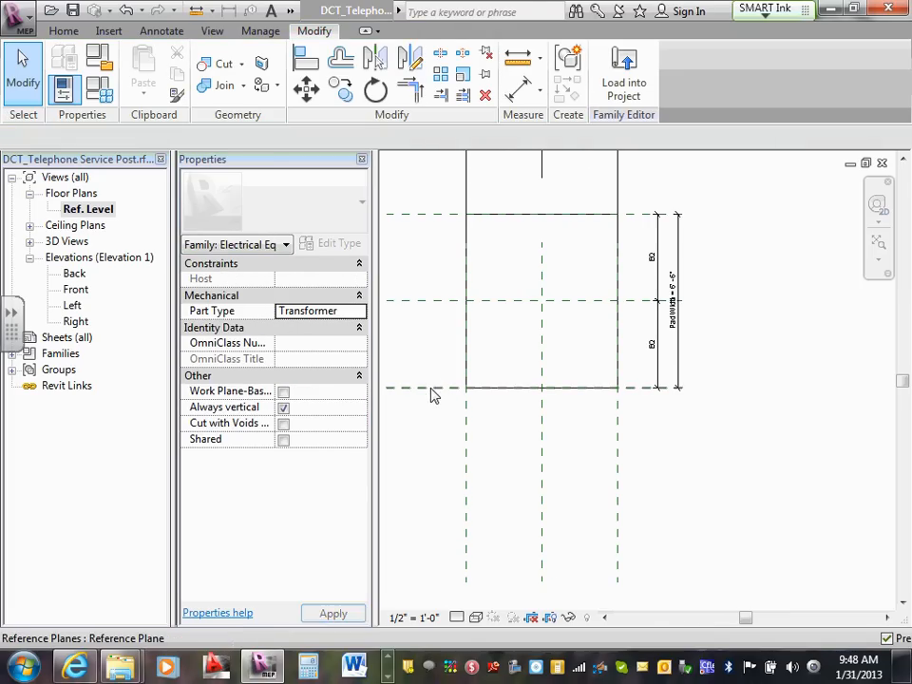
Name the horizontal reference plane along the pad's lower edge in plan "pad front".
click(427, 387)
click(322, 310)
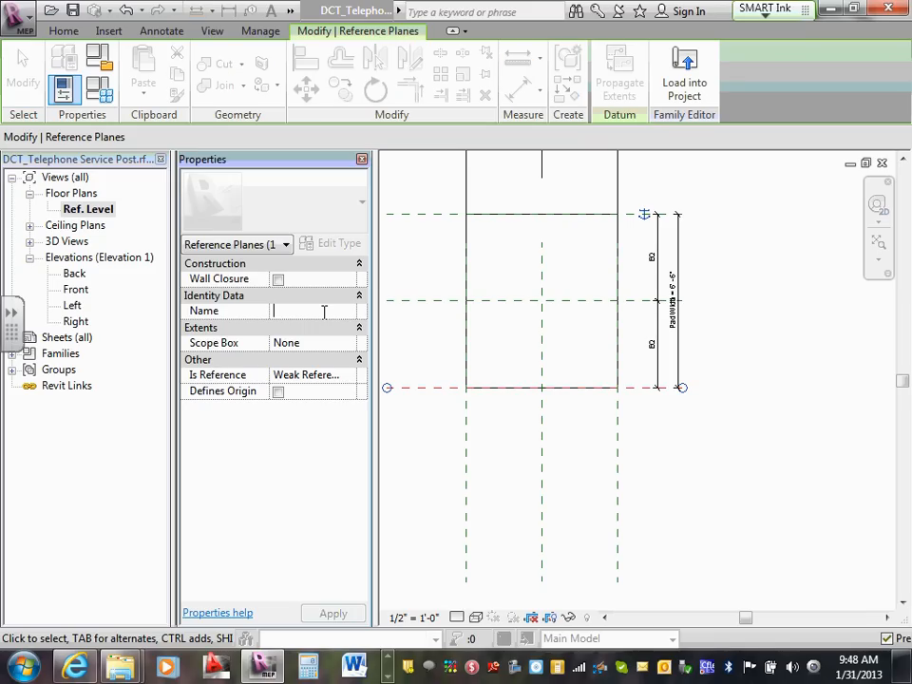
text(pad)
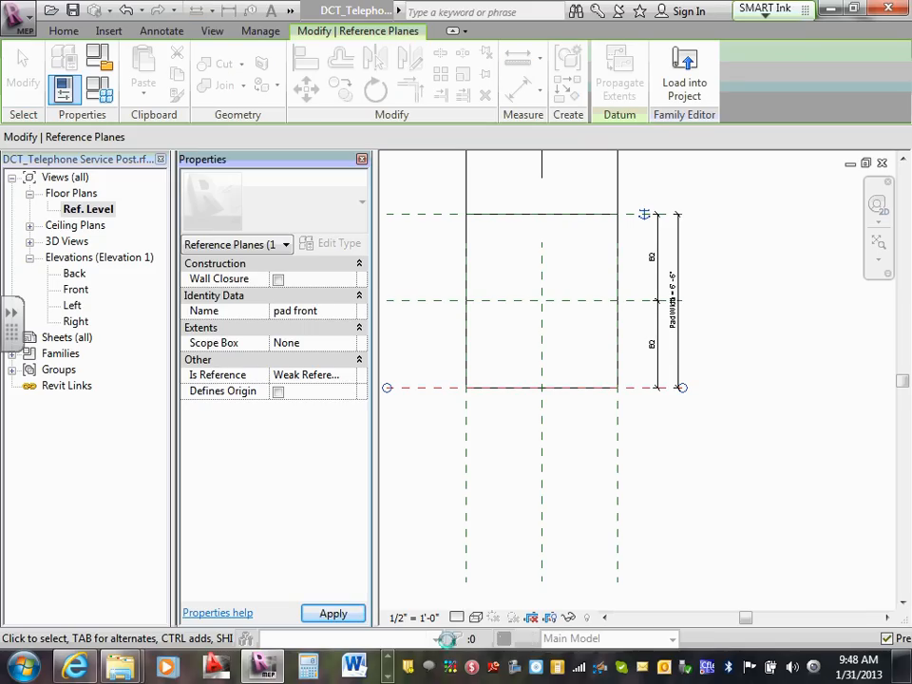
text( front)
click(523, 419)
Name the horizontal reference plane along the pad's upper edge in plan "pad back".
click(440, 214)
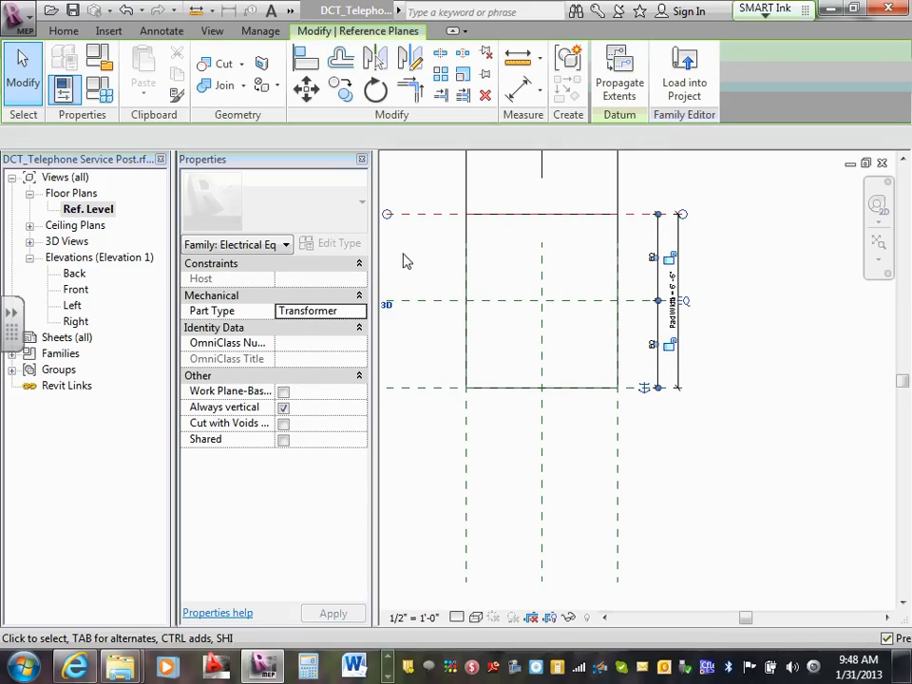
click(294, 310)
text(pad)
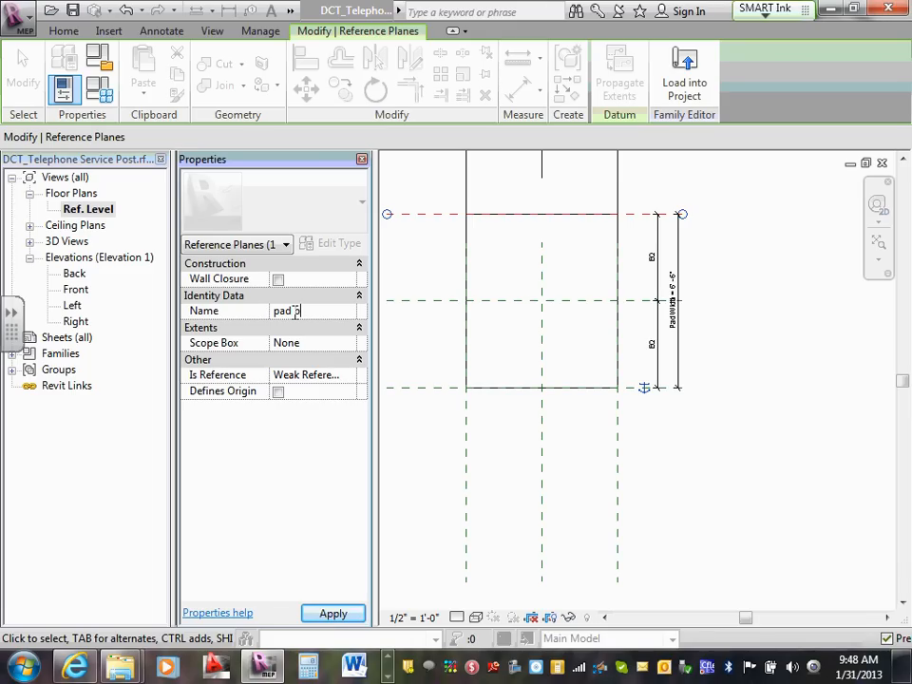
text(back)
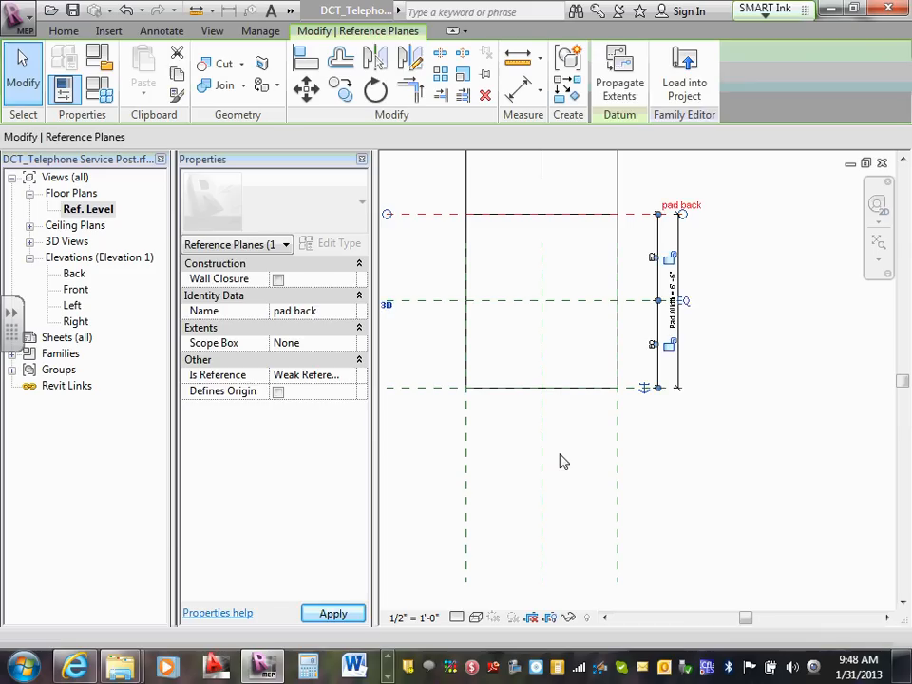
click(560, 460)
Copy the "pad back" reference plane about 2' 7" toward the front, just above the horizontal center plane.
middle_drag(559, 273, 572, 372)
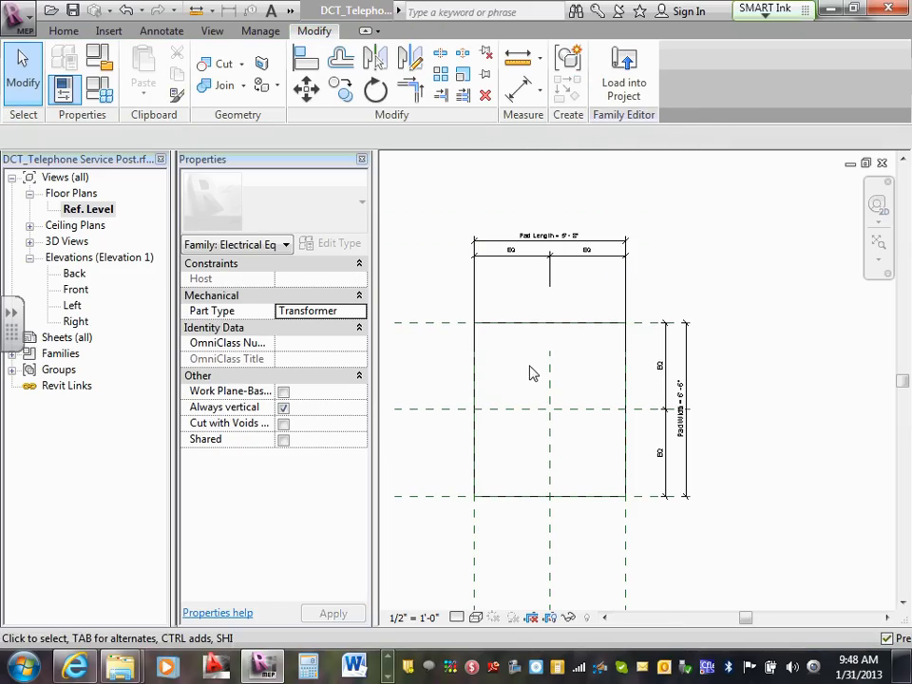
click(453, 323)
key(c)
key(o)
click(448, 323)
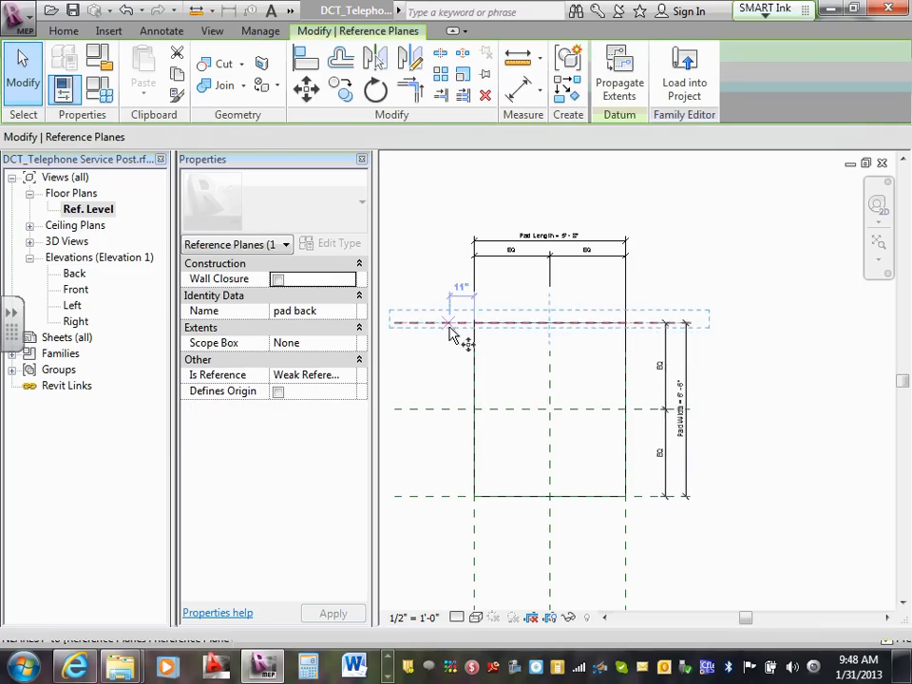
click(447, 391)
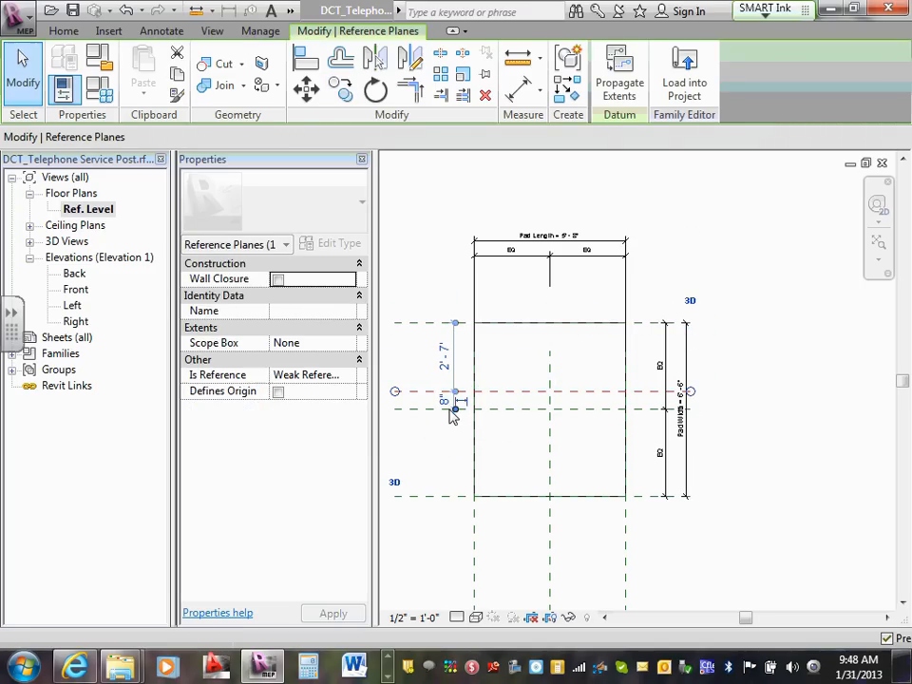
click(446, 379)
scroll(448, 383, up, 1)
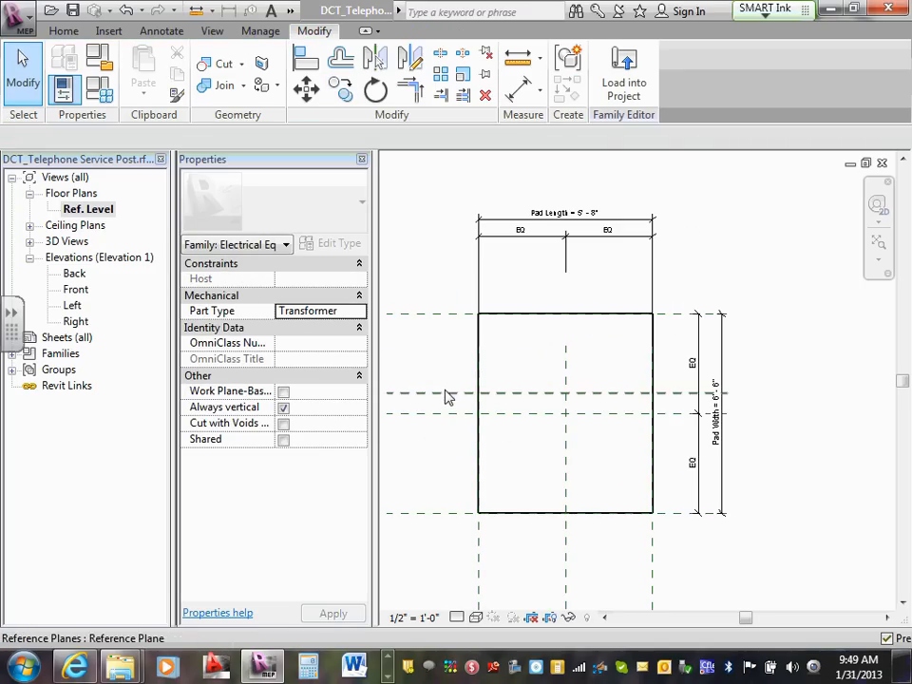
Set the copied reference plane's distance from the horizontal center plane to 1.5 inches.
click(447, 394)
middle_drag(459, 415, 465, 408)
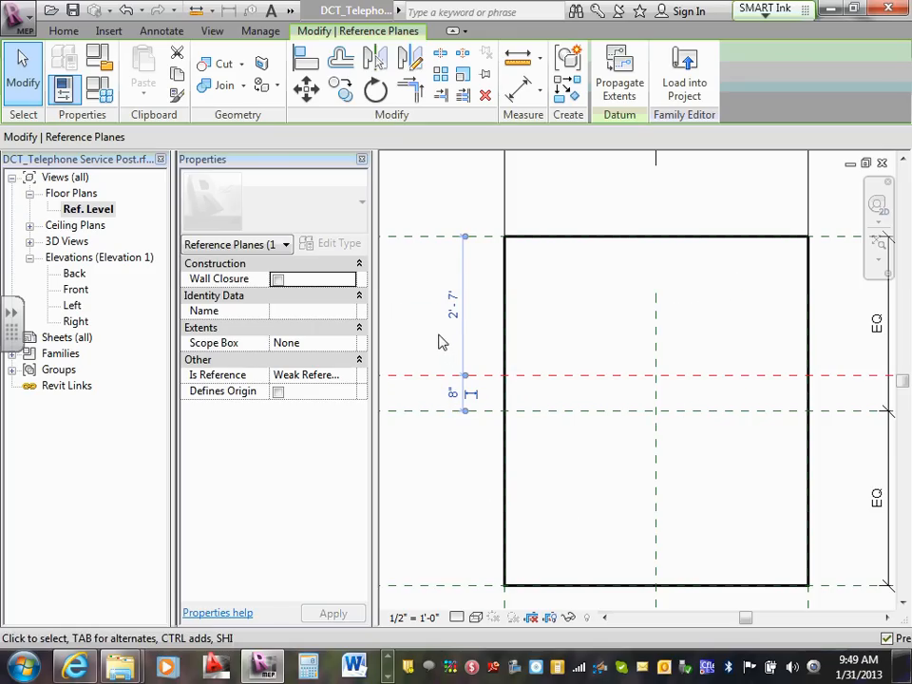
mouse_move(439, 342)
middle_down()
mouse_move(474, 340)
mouse_move(545, 308)
middle_up()
scroll(472, 372, up, 2)
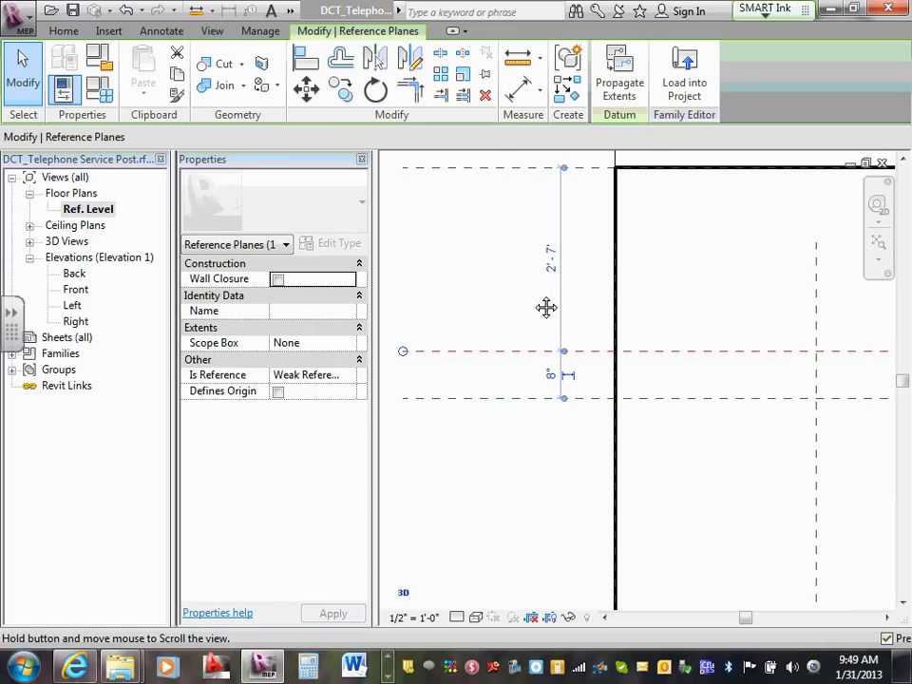
click(519, 362)
click(513, 352)
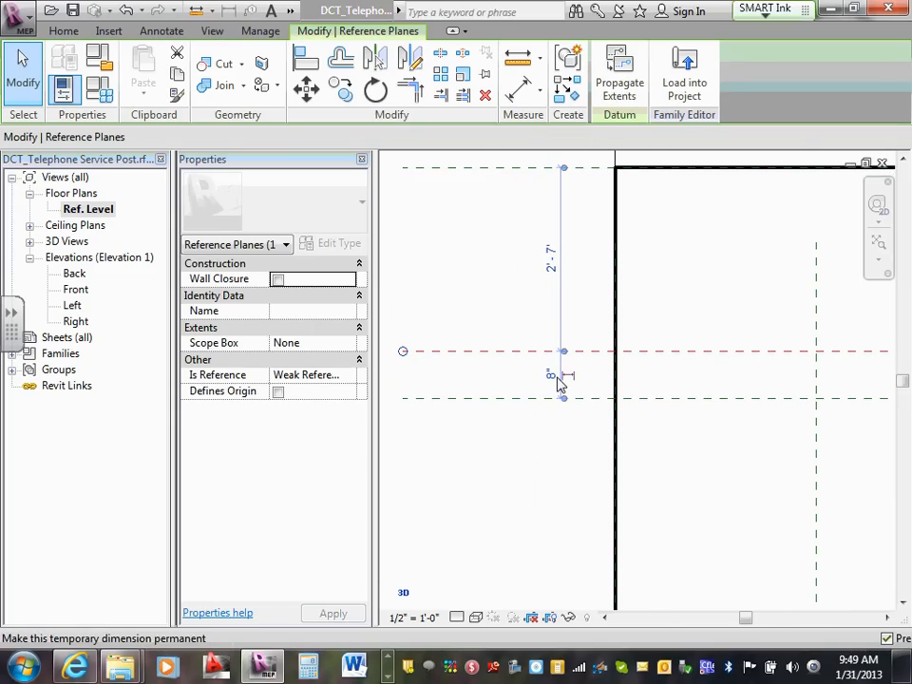
click(548, 378)
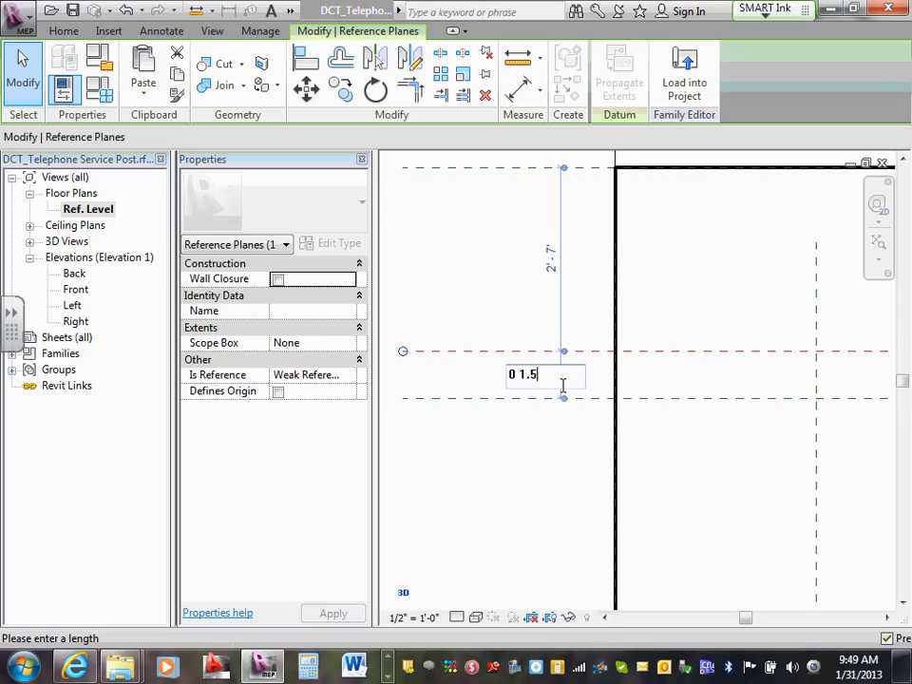
key(Return)
click(519, 367)
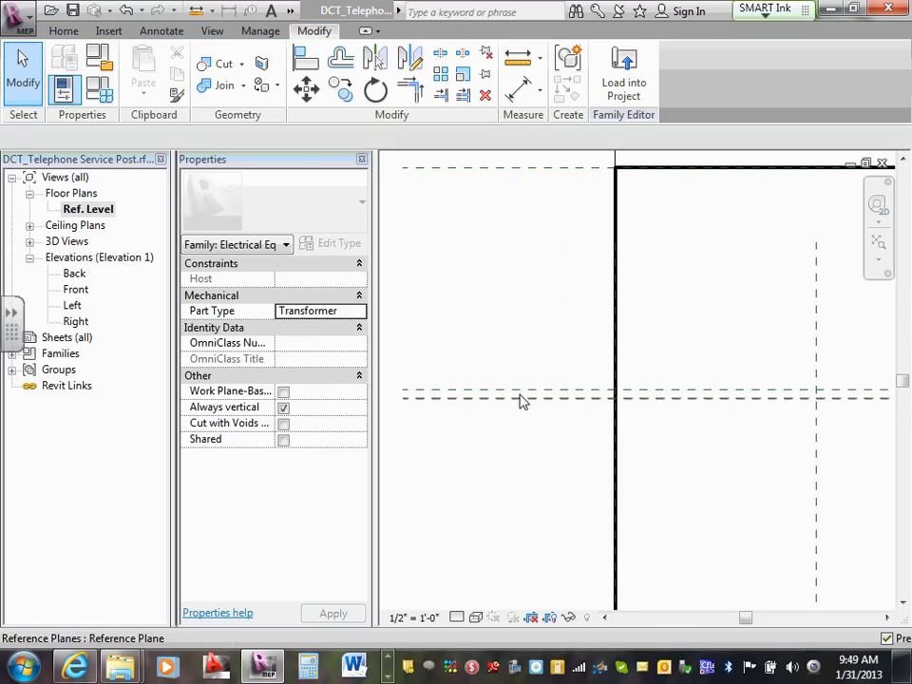
Mirror the offset reference plane about the horizontal center plane, keeping the original.
click(519, 397)
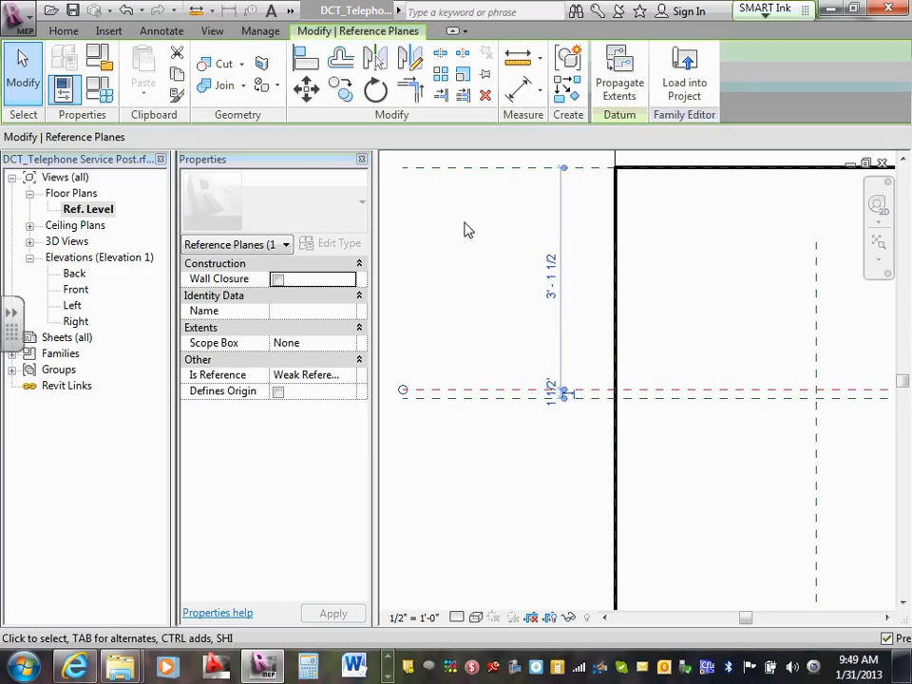
click(376, 57)
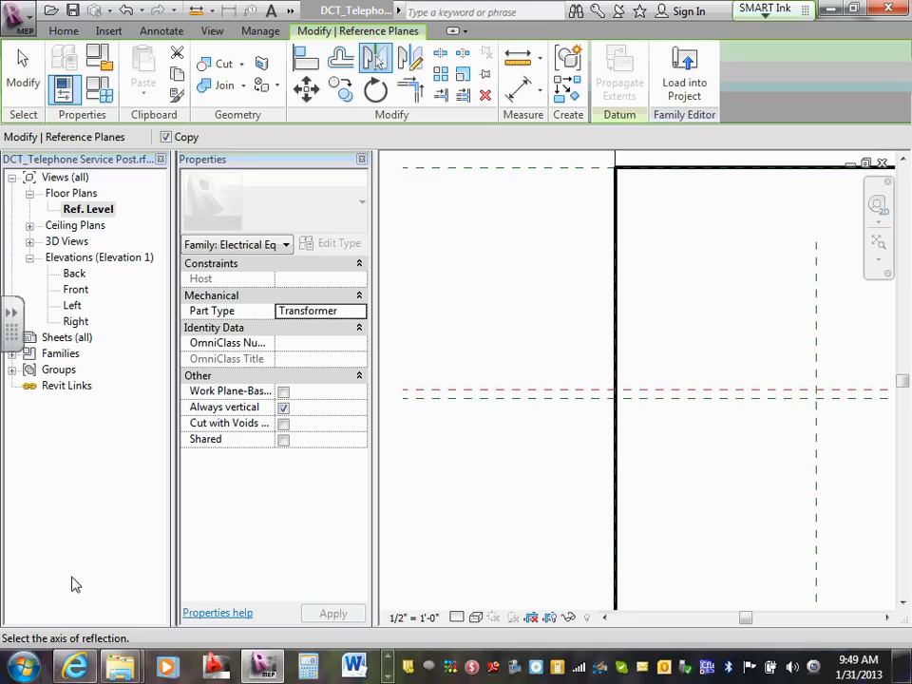
click(542, 399)
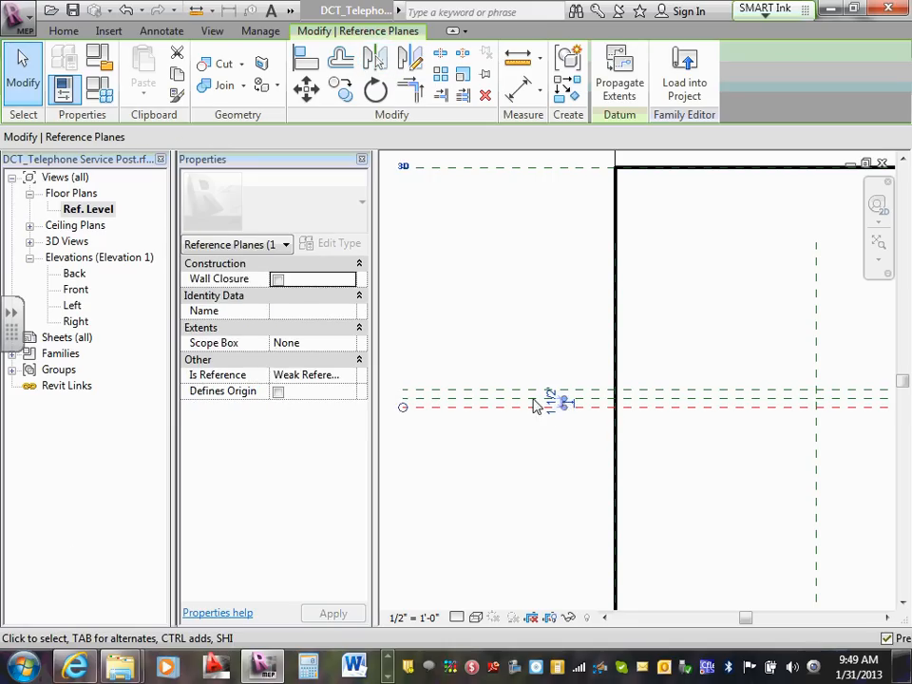
click(539, 315)
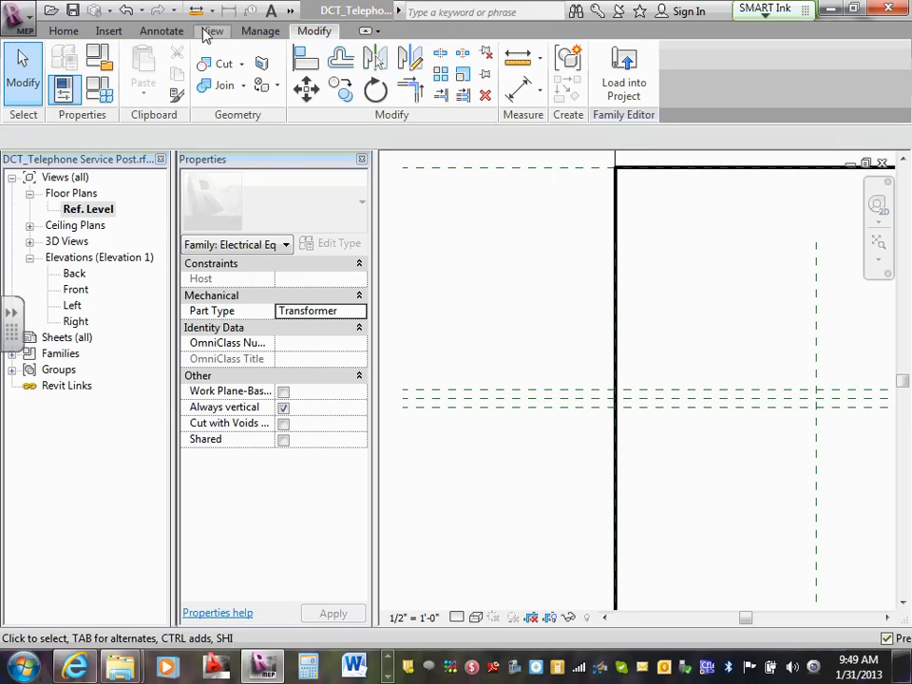
Add an aligned dimension across the center plane and its two offset planes outside the pad's left edge, and make its segments equal.
click(156, 31)
click(68, 74)
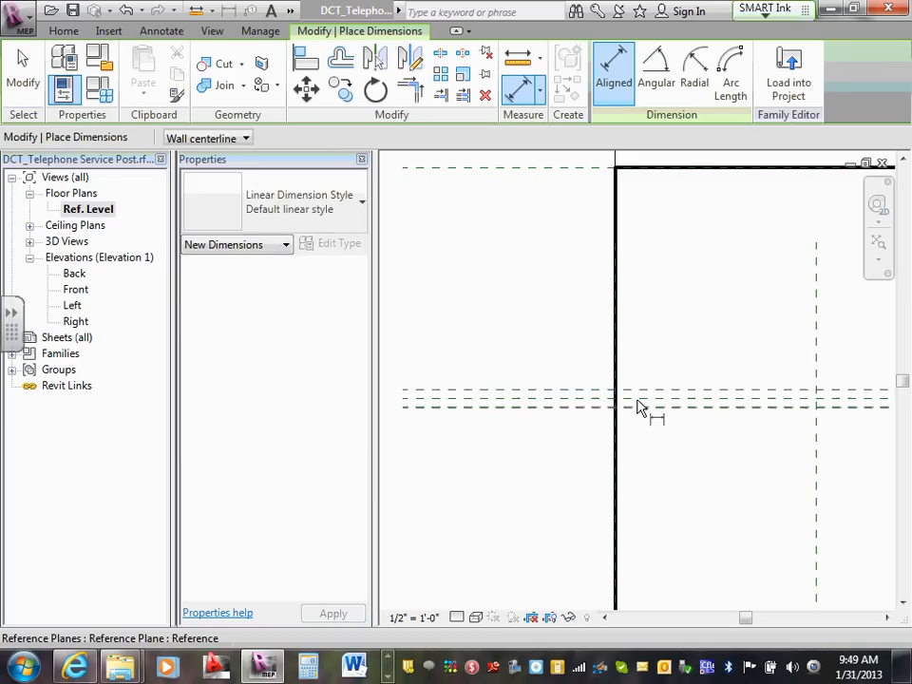
click(544, 388)
click(542, 397)
click(540, 406)
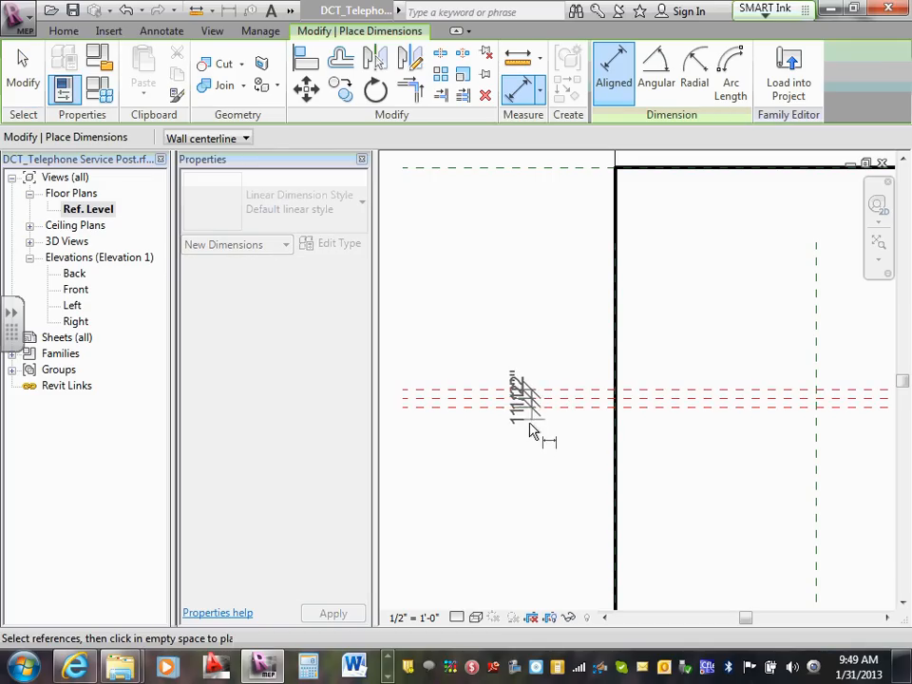
scroll(529, 427, down, 2)
click(495, 463)
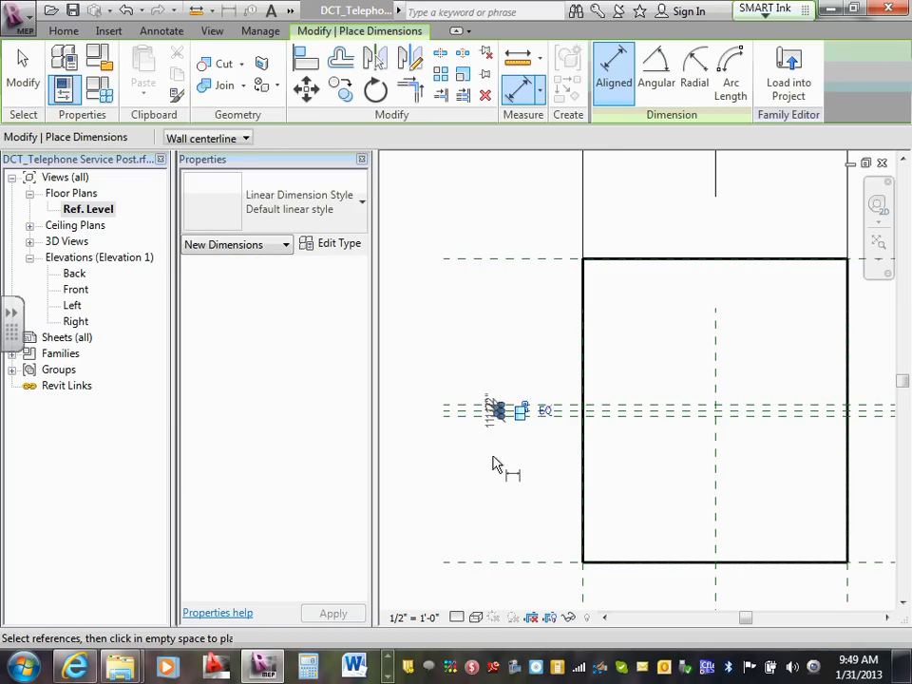
scroll(572, 411, up, 4)
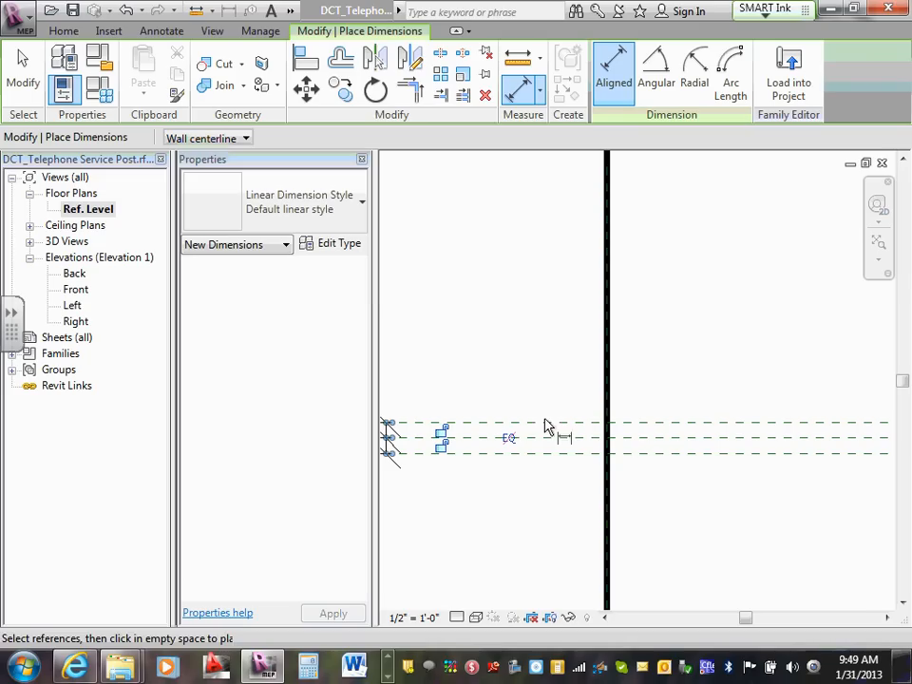
mouse_move(489, 326)
middle_down()
mouse_move(533, 305)
mouse_move(587, 340)
middle_up()
scroll(587, 340, down, 1)
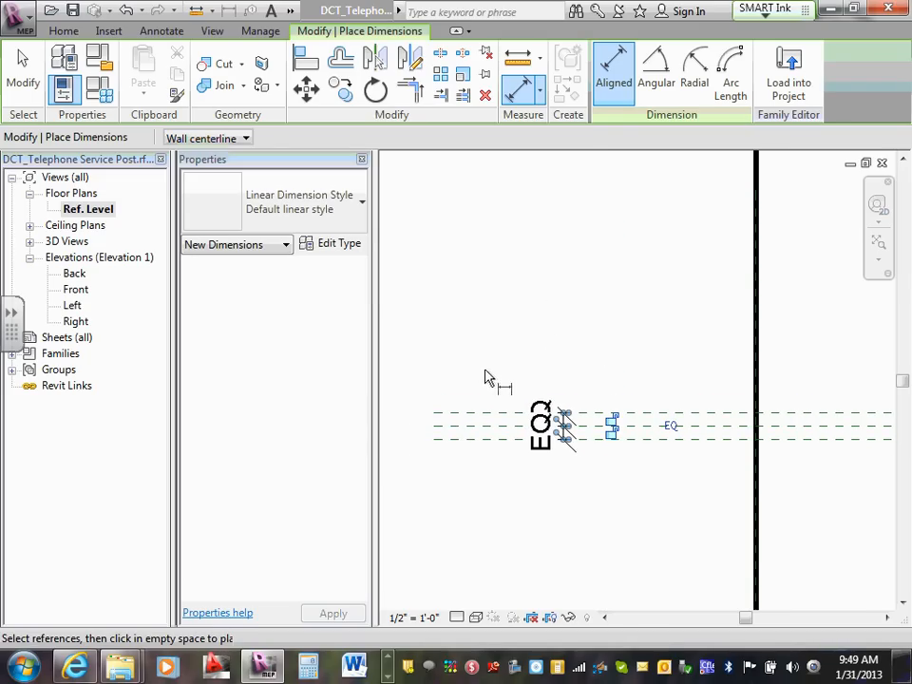
Add an overall aligned dimension between the two outer offset planes, just left of the equality dimension.
click(472, 416)
click(467, 436)
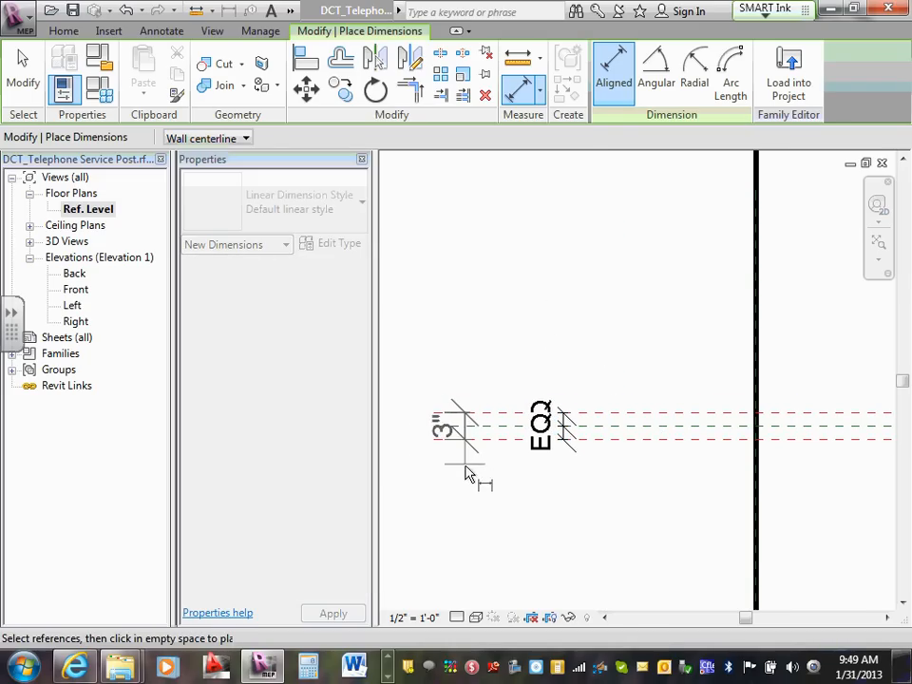
scroll(468, 502, down, 1)
middle_drag(468, 502, 493, 379)
click(488, 393)
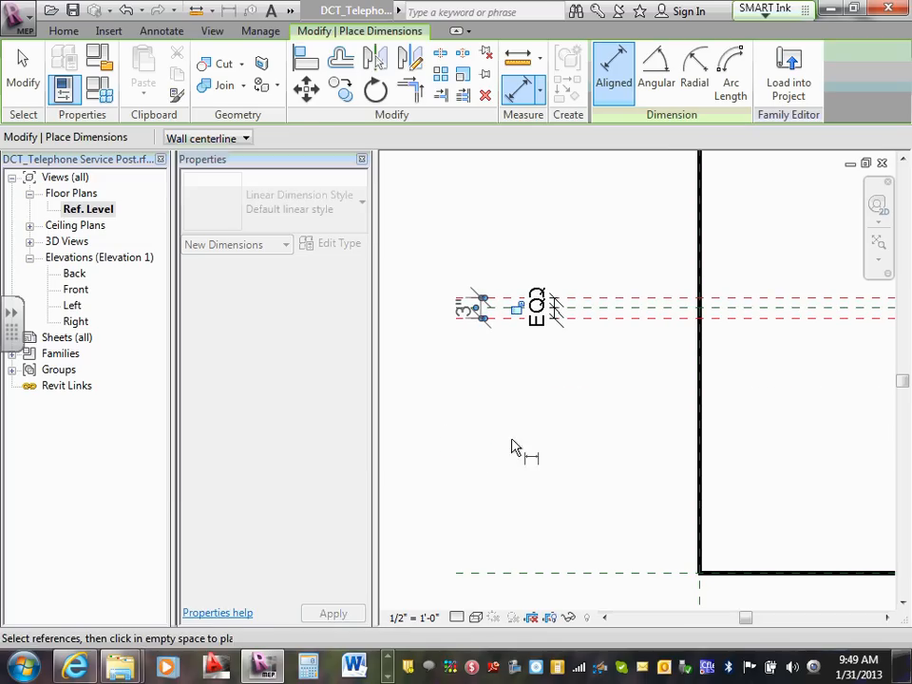
key(Escape)
key(Escape)
scroll(488, 295, up, 2)
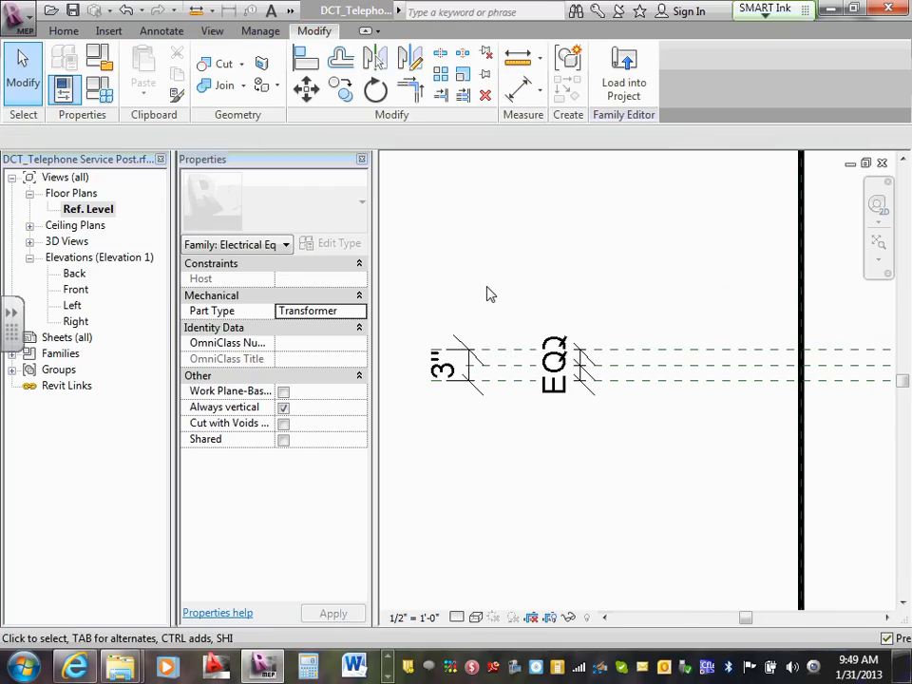
Label the overall dimension between the two offset planes with a new family type parameter named "Pole Width", grouped under Dimensions.
click(464, 351)
middle_drag(489, 305, 491, 350)
middle_drag(441, 270, 460, 248)
scroll(460, 248, down, 2)
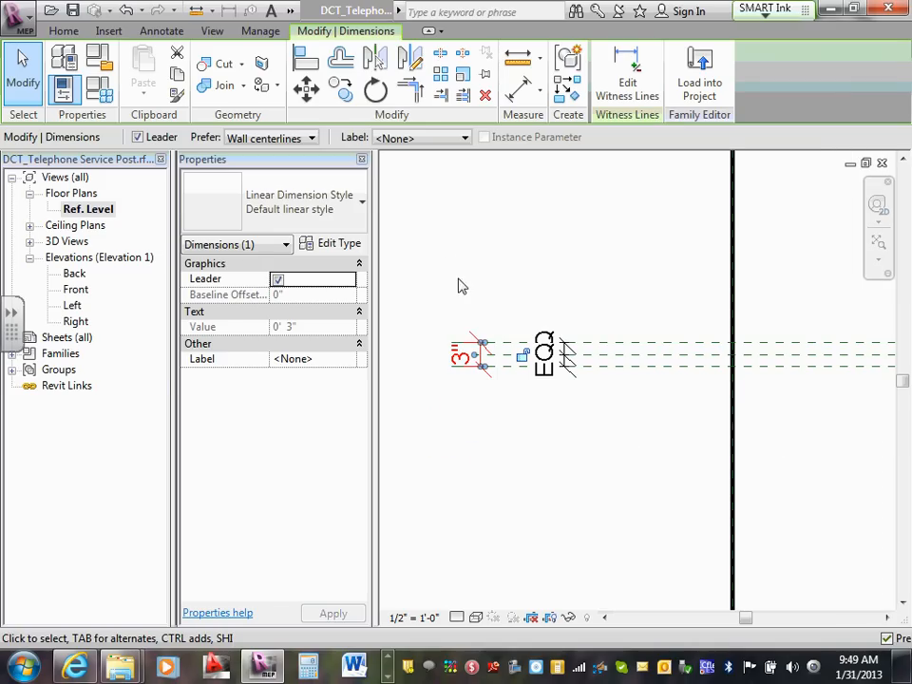
click(458, 286)
click(464, 351)
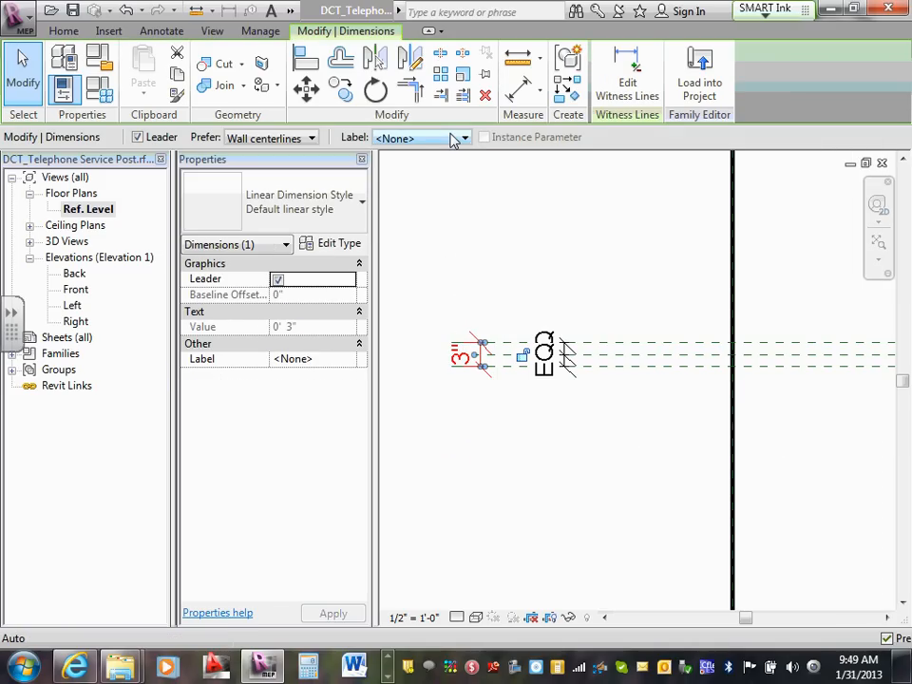
click(454, 139)
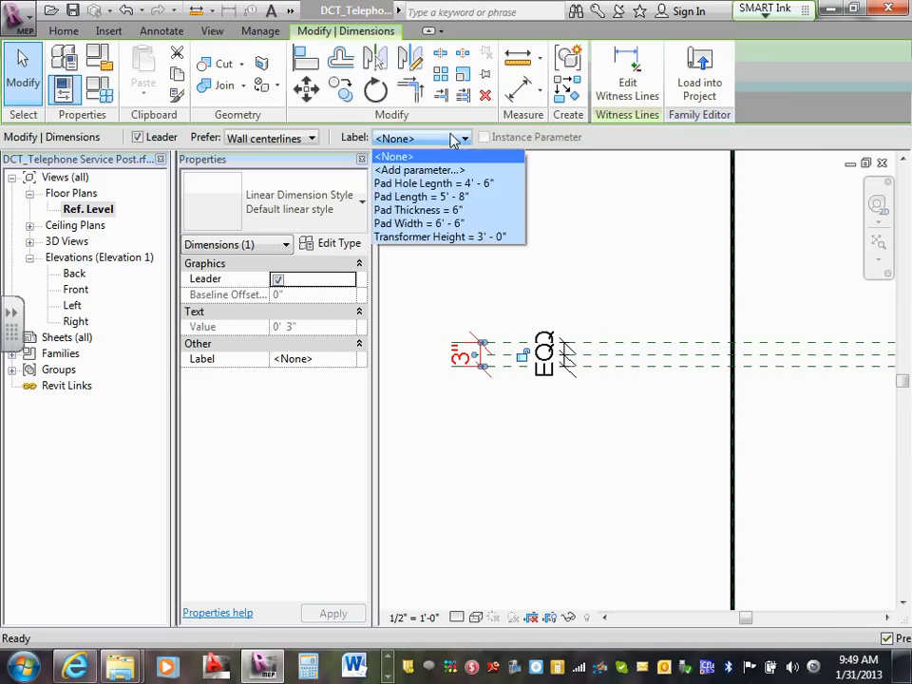
click(412, 171)
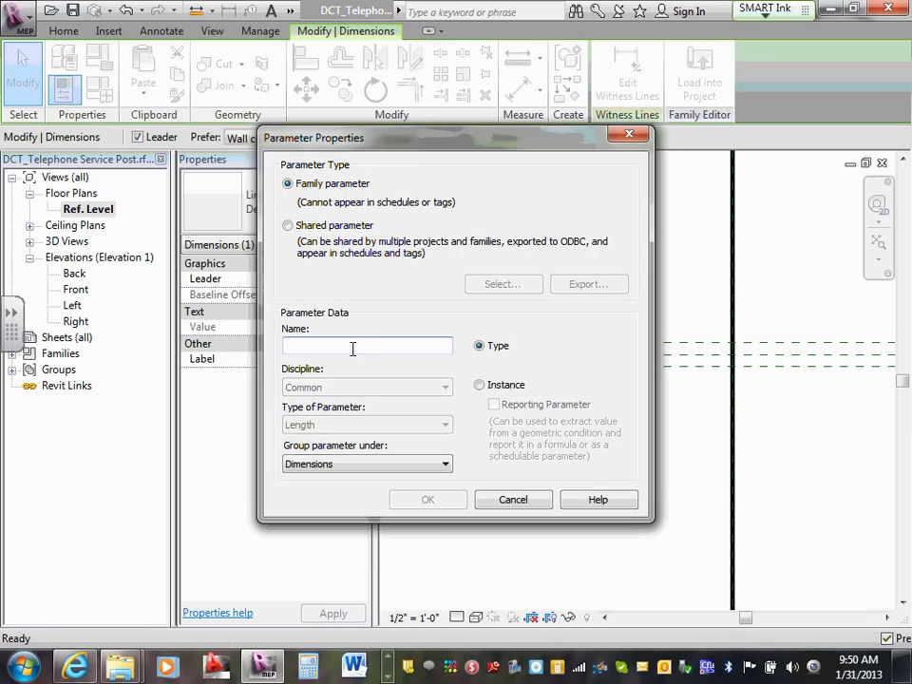
text(Pole Width)
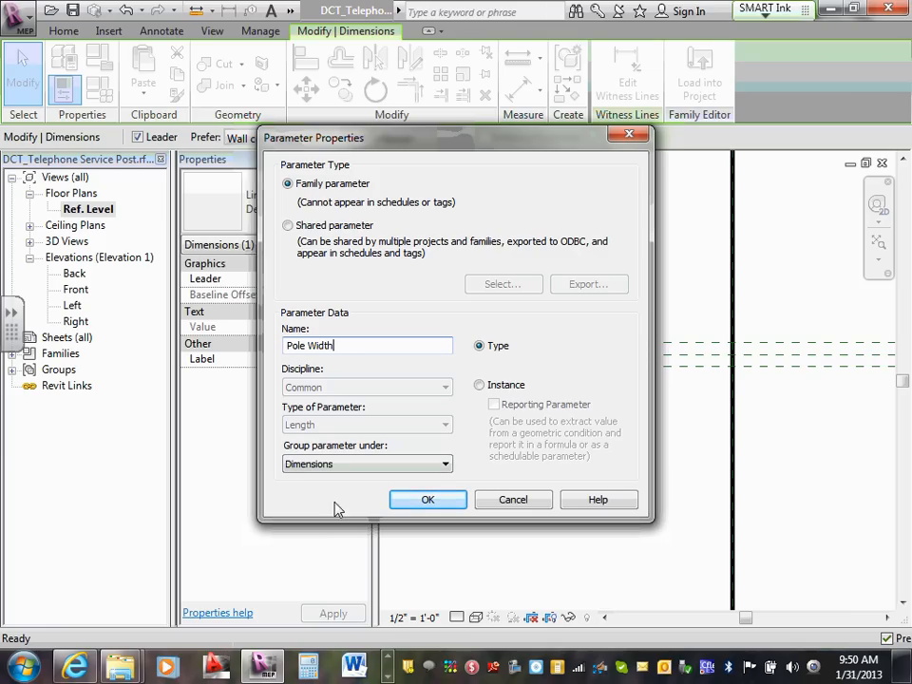
click(424, 499)
key(Escape)
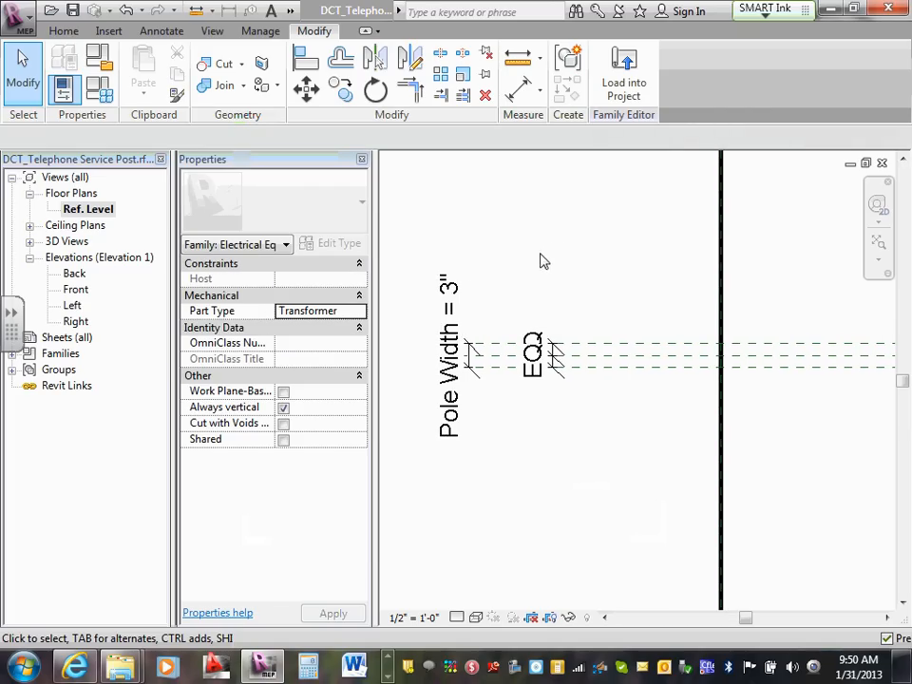
Mirror the two horizontal offset planes about a drawn 45° axis through the center planes' intersection, keeping the originals.
scroll(493, 273, down, 4)
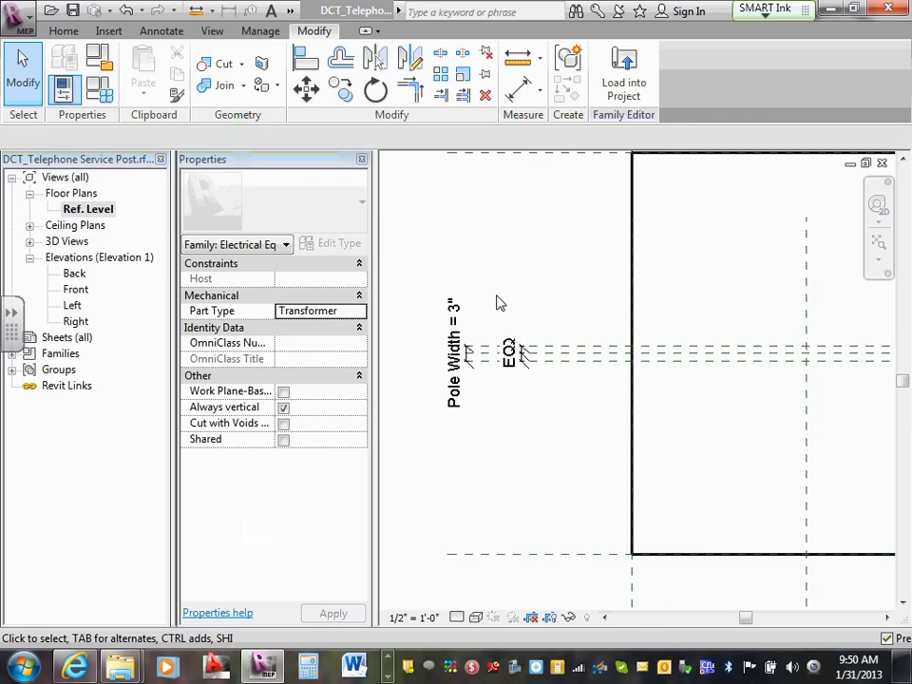
scroll(481, 319, down, 1)
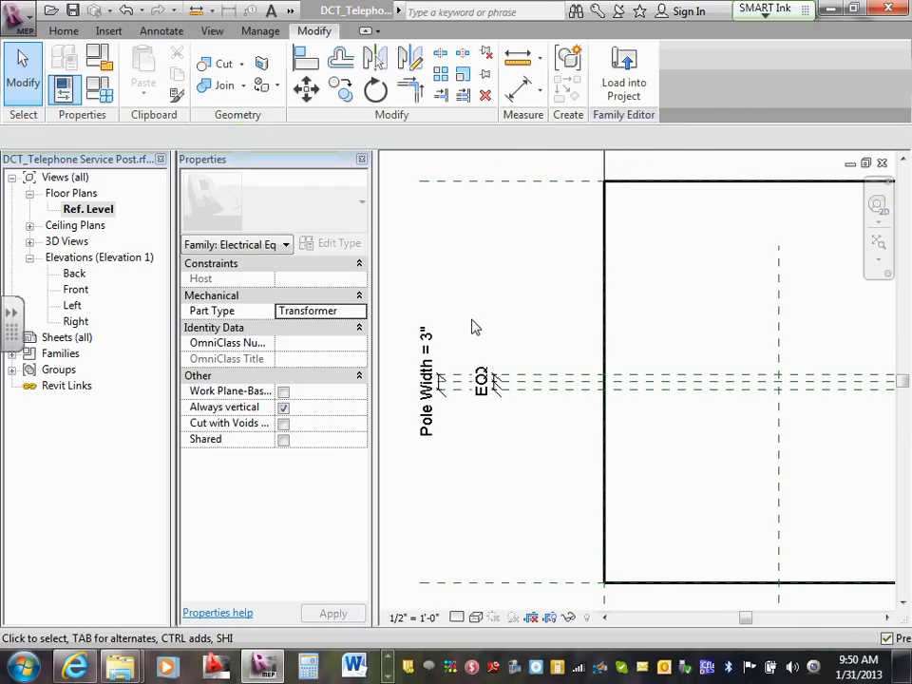
middle_drag(469, 332, 411, 331)
middle_drag(802, 345, 744, 372)
scroll(744, 372, up, 1)
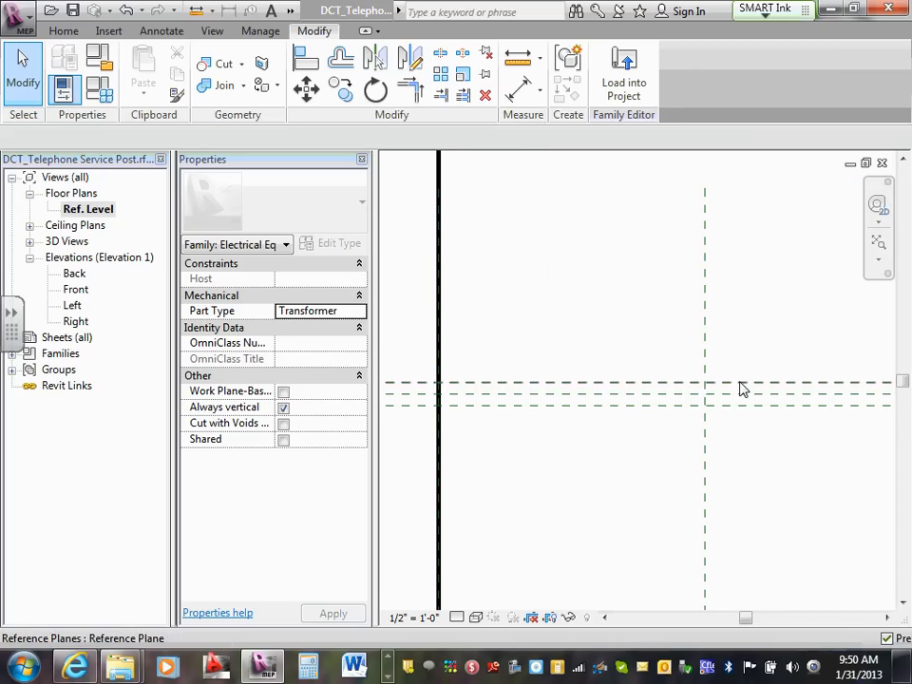
mouse_move(687, 346)
middle_down()
mouse_move(683, 357)
mouse_move(673, 352)
middle_up()
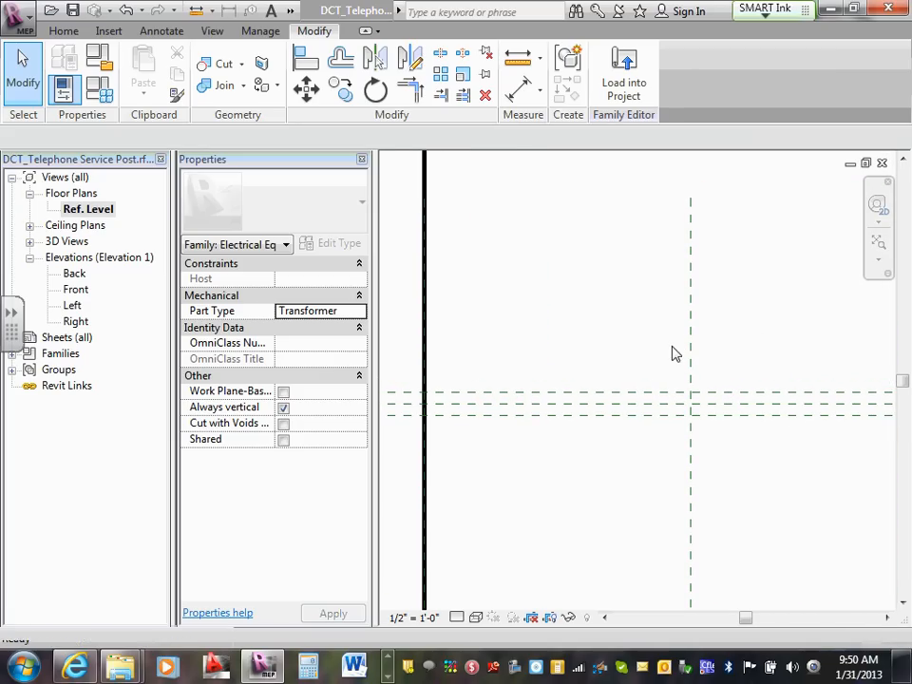
scroll(542, 329, down, 2)
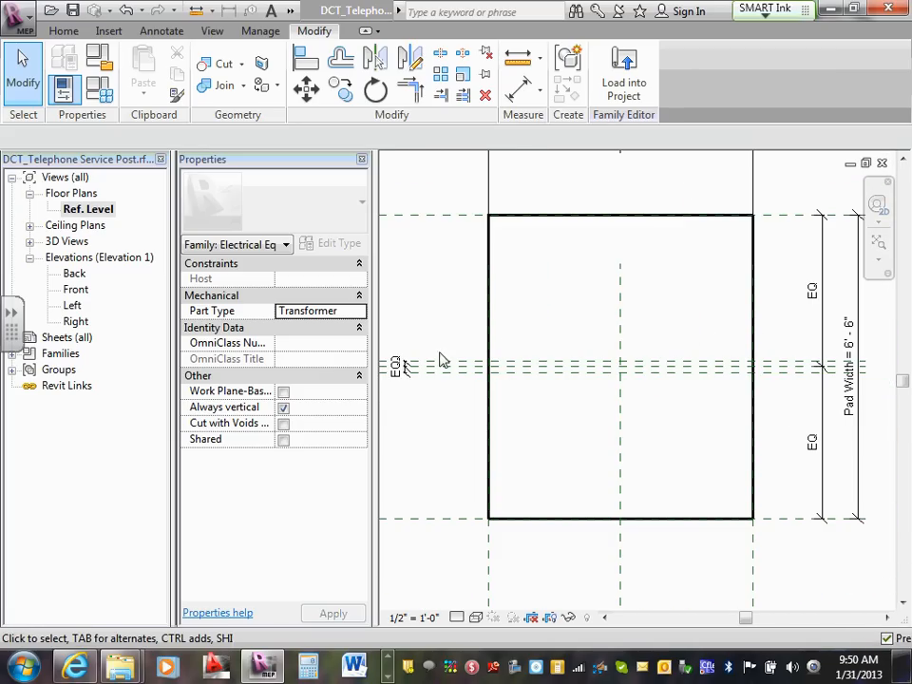
scroll(632, 342, up, 1)
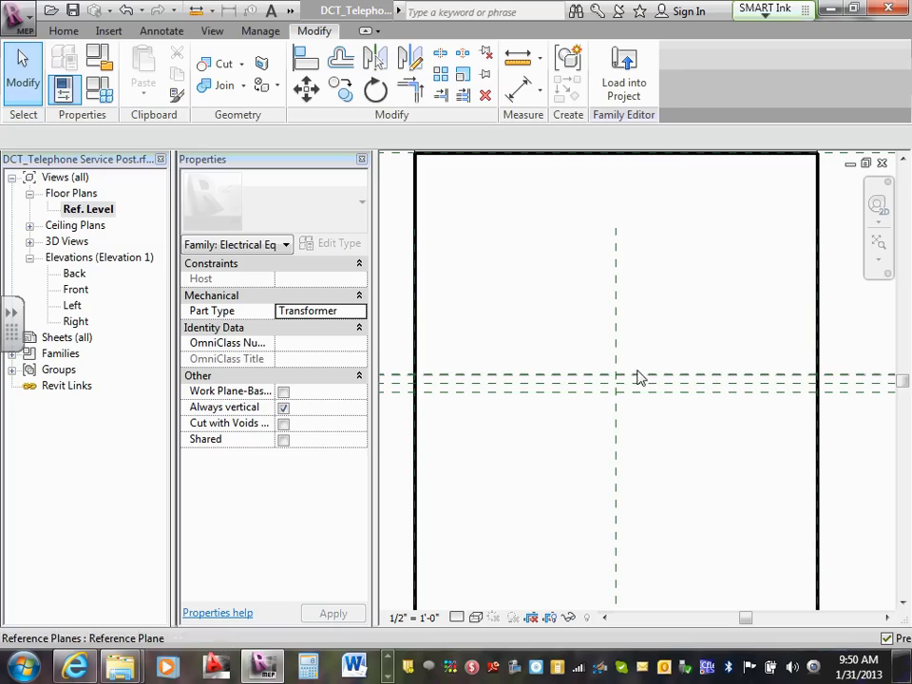
scroll(639, 376, up, 2)
middle_drag(652, 360, 616, 386)
click(613, 398)
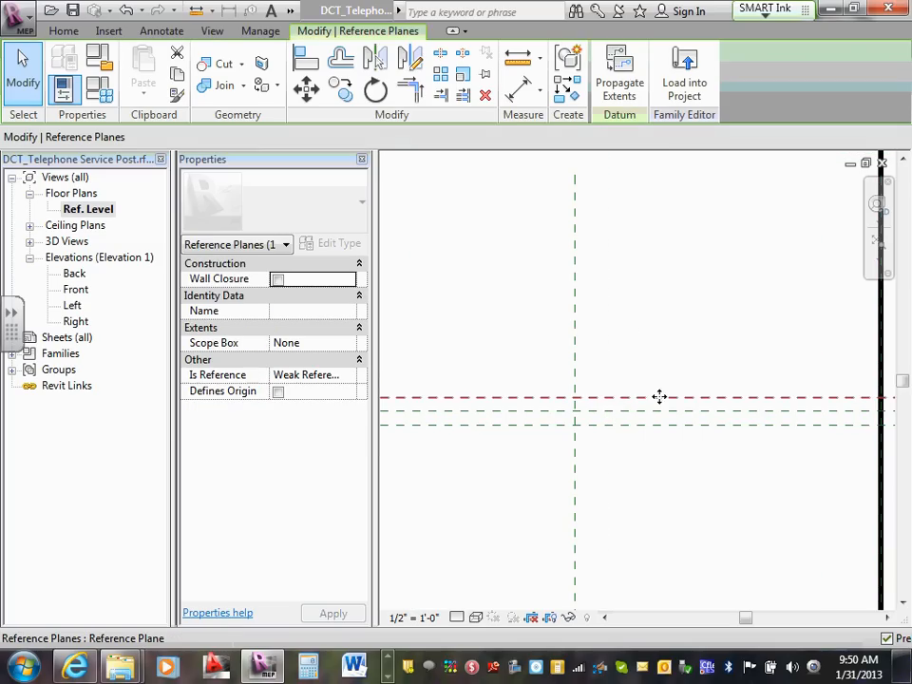
ctrl+click(658, 424)
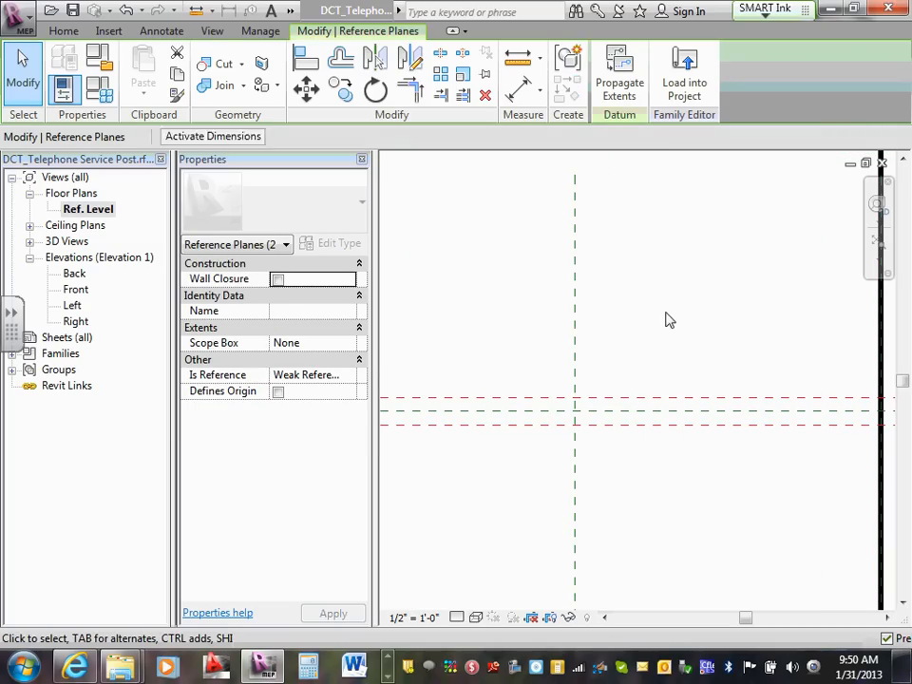
click(653, 365)
click(656, 398)
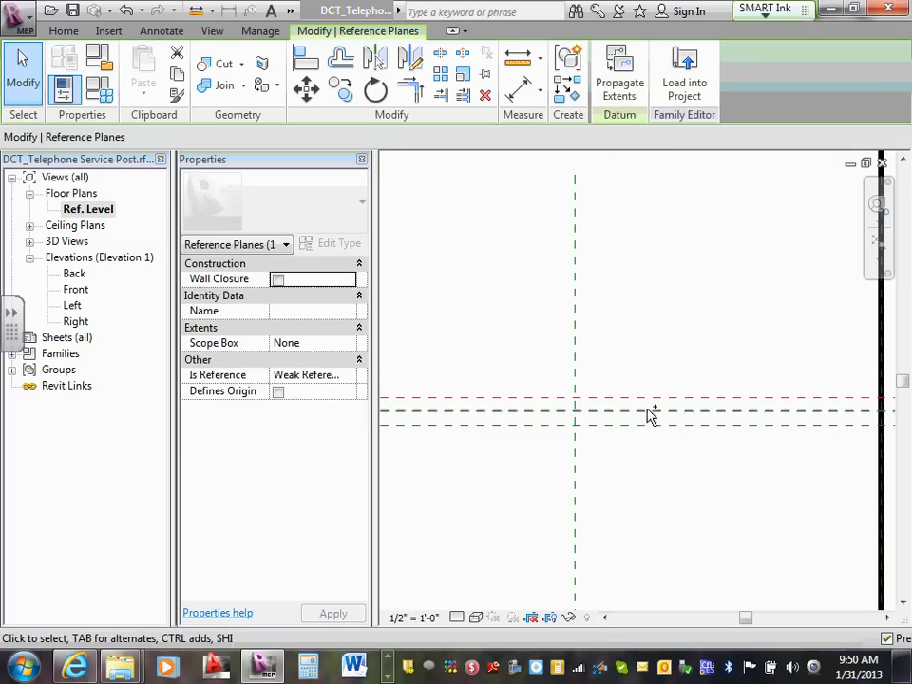
ctrl+click(650, 424)
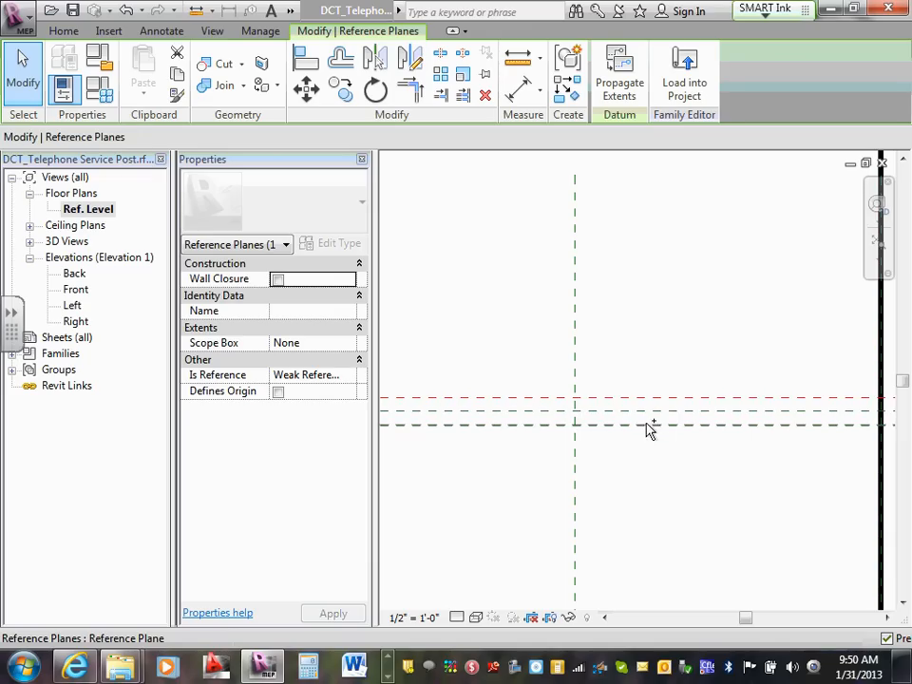
click(384, 61)
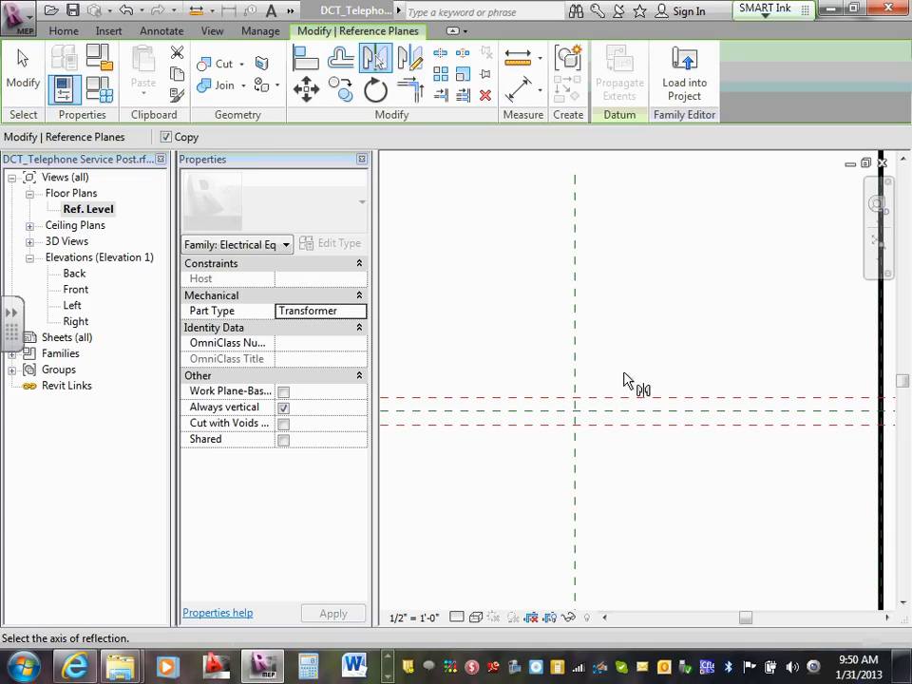
click(410, 59)
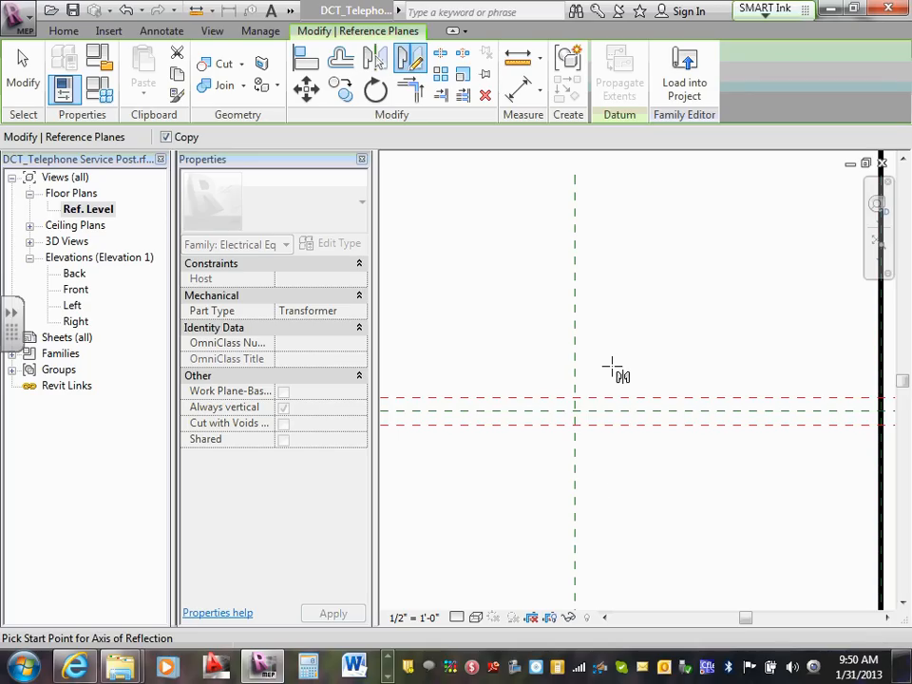
click(573, 411)
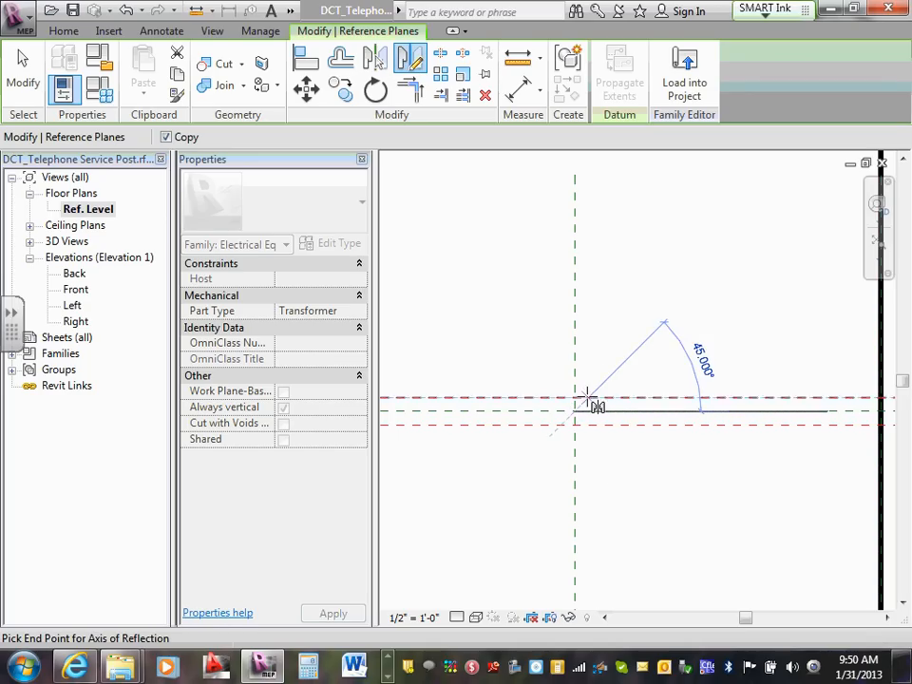
click(678, 311)
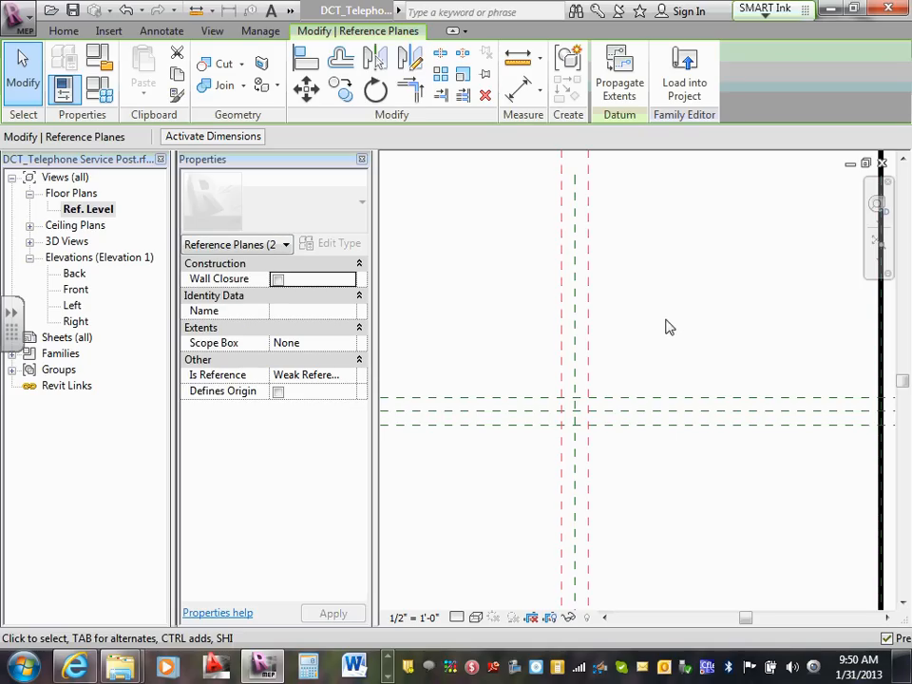
middle_drag(668, 328, 655, 346)
click(651, 346)
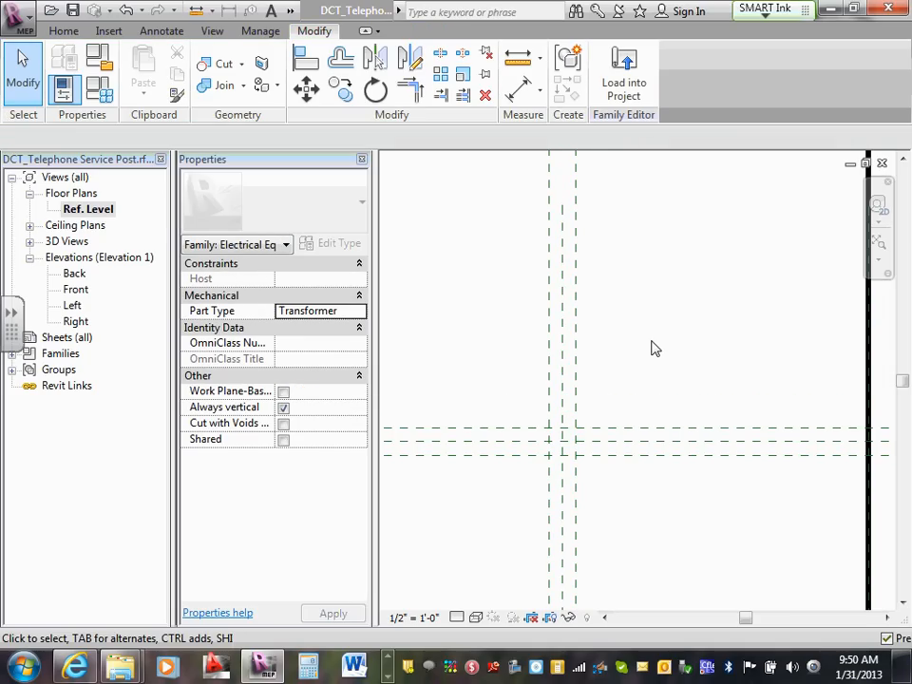
Add aligned dimensions below the pad: one across the vertical center plane and its two offset planes, and an overall one between the outer planes.
scroll(647, 346, down, 2)
middle_drag(647, 345, 610, 346)
scroll(608, 348, up, 4)
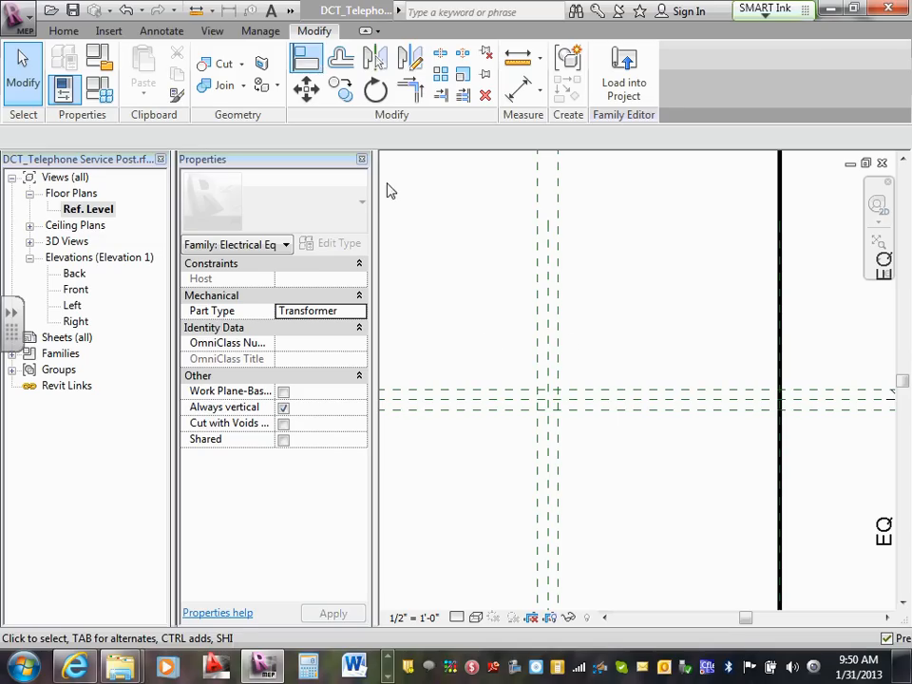
click(157, 30)
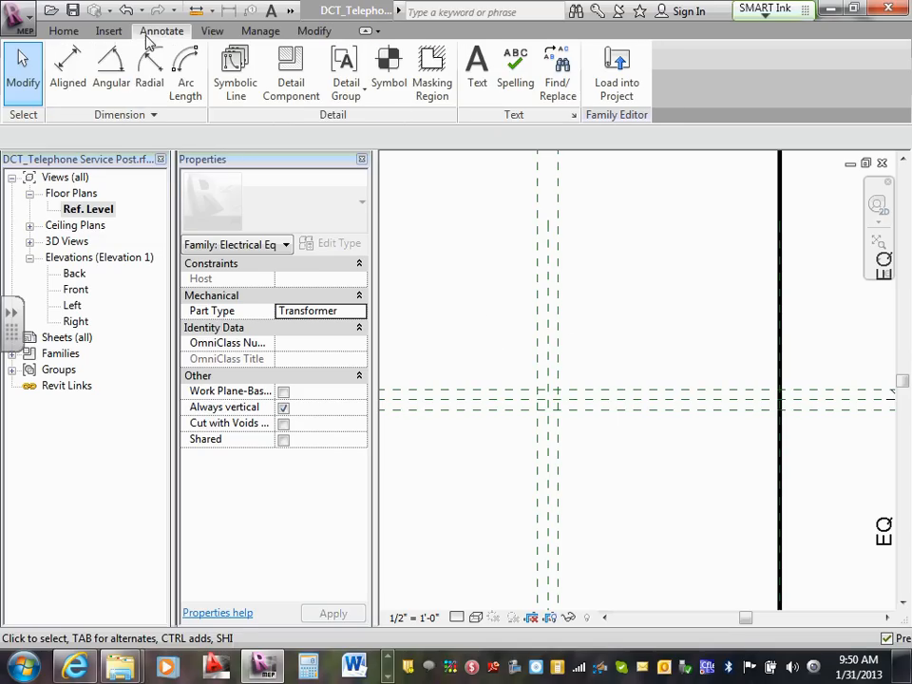
click(68, 86)
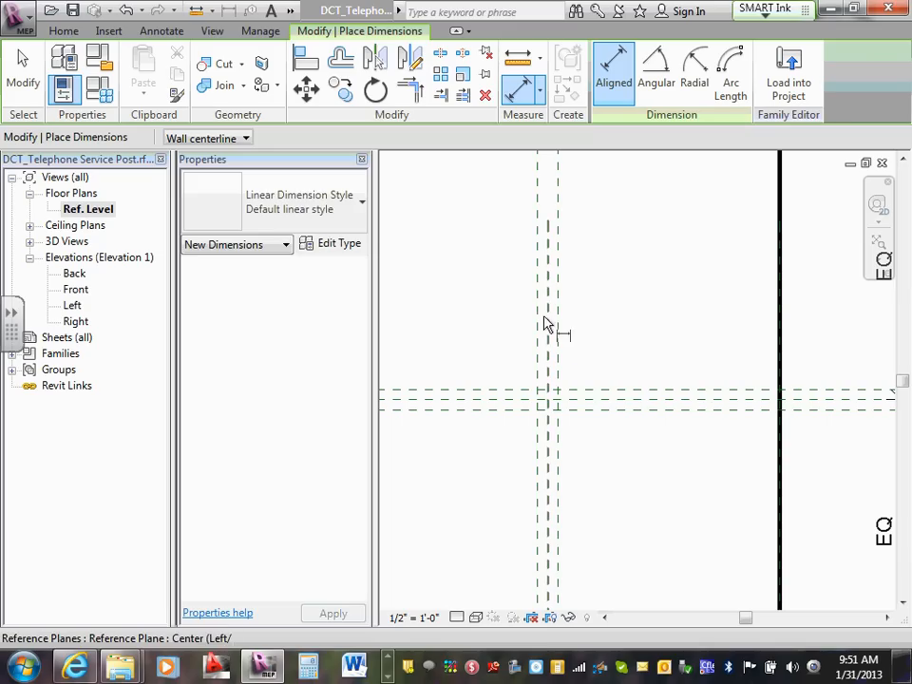
click(548, 321)
click(557, 326)
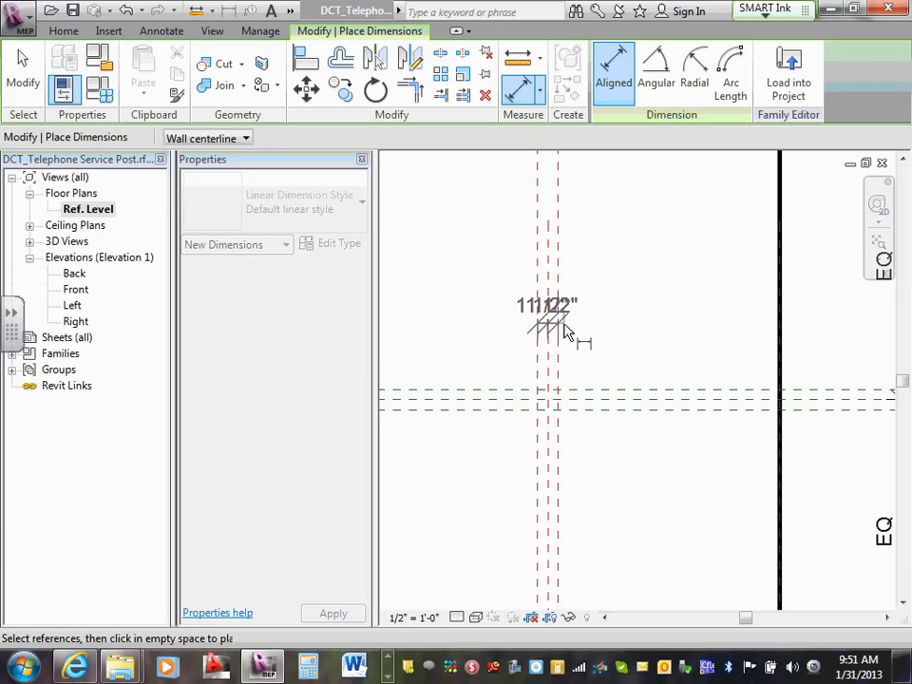
scroll(565, 327, down, 2)
scroll(608, 414, down, 2)
middle_drag(609, 412, 618, 260)
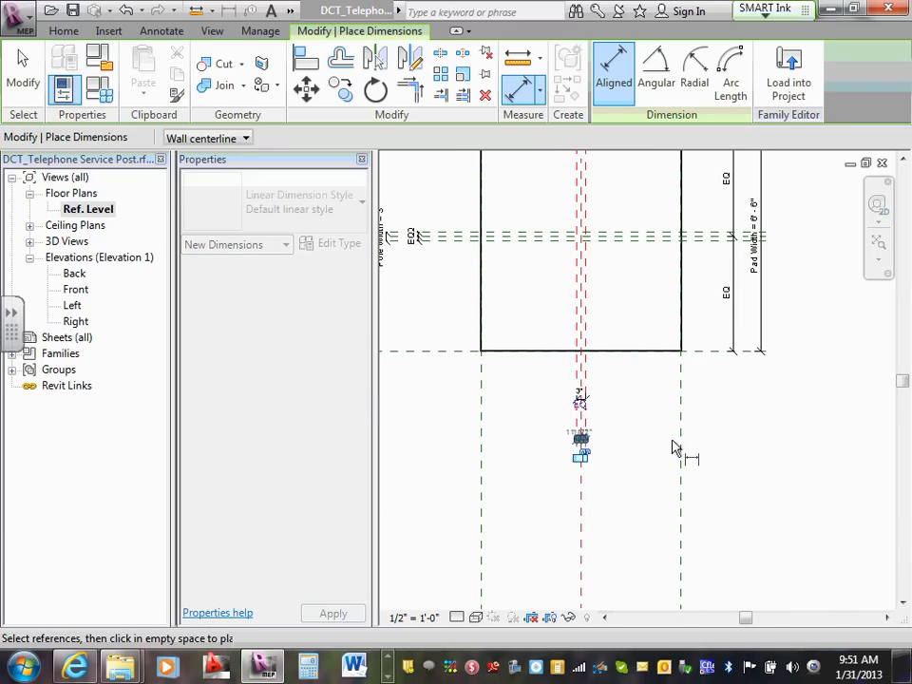
Make the two segments of the three-plane dimension below the pad equal.
scroll(576, 450, up, 5)
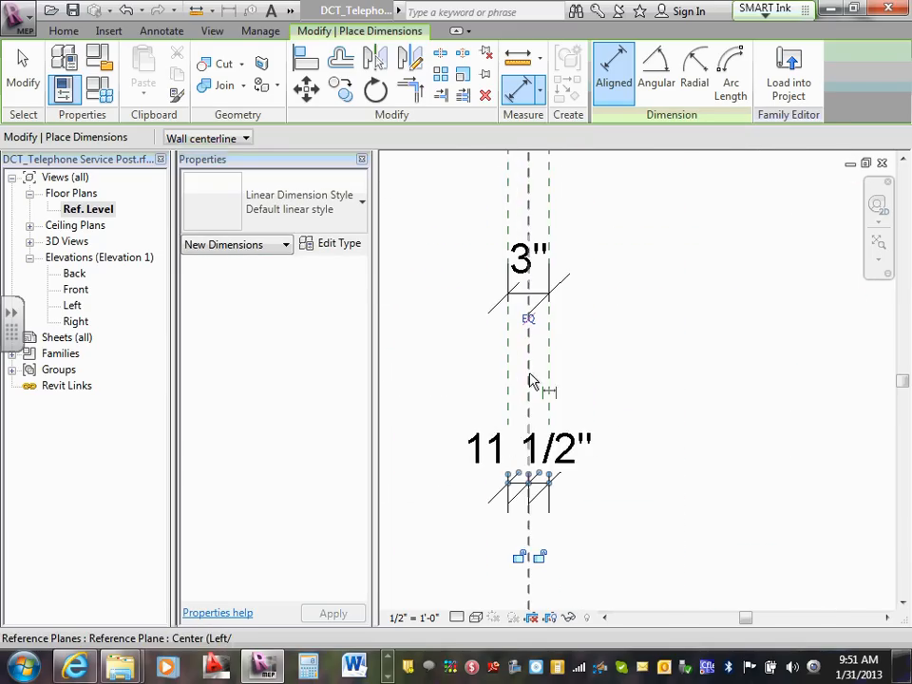
click(529, 319)
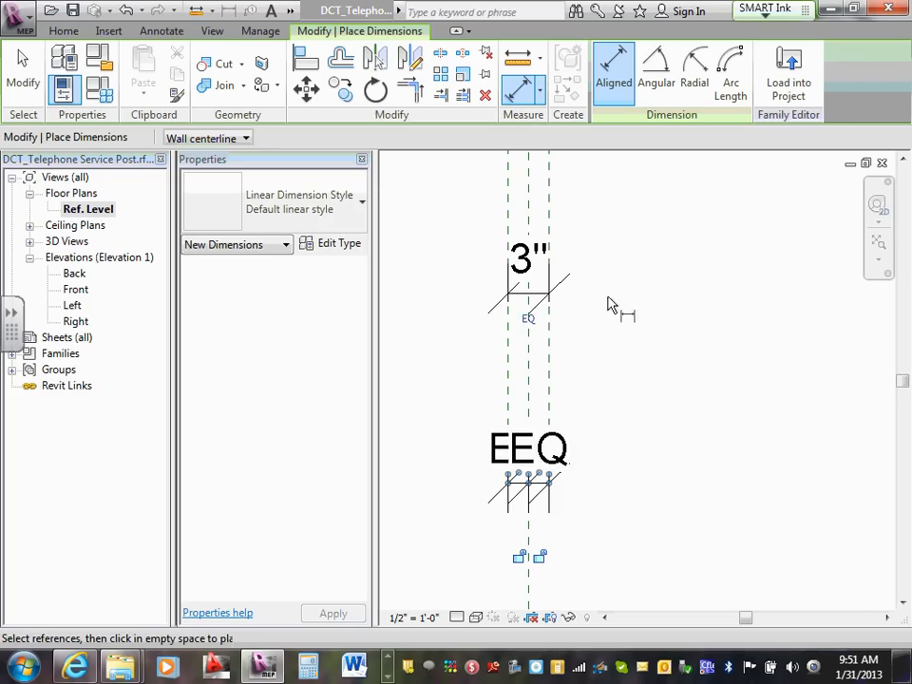
middle_drag(610, 304, 623, 395)
key(Escape)
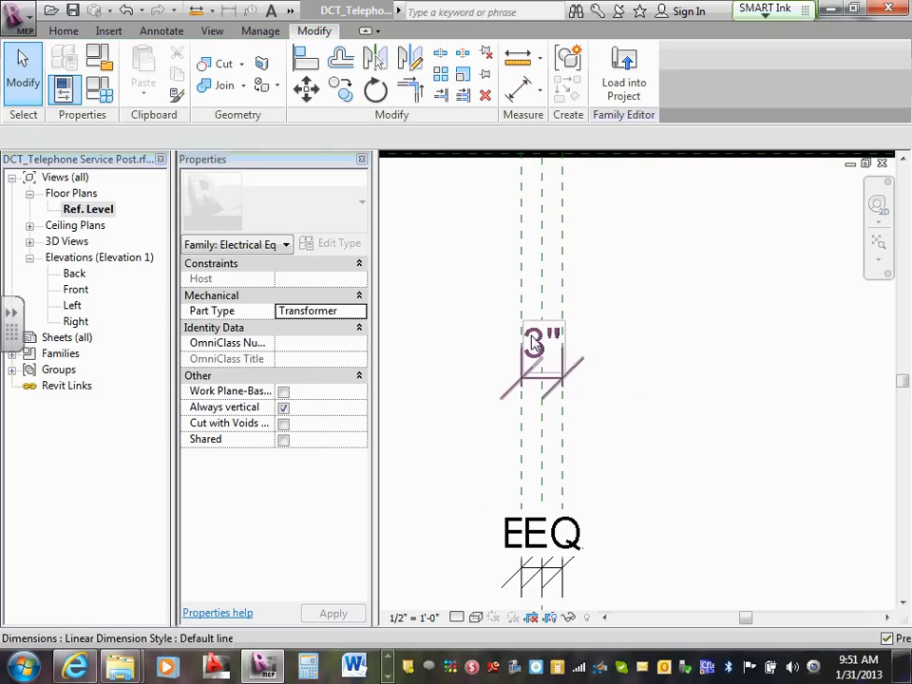
Move the overall dimension between the vertical offset planes down, closer to the equality dimension.
click(534, 345)
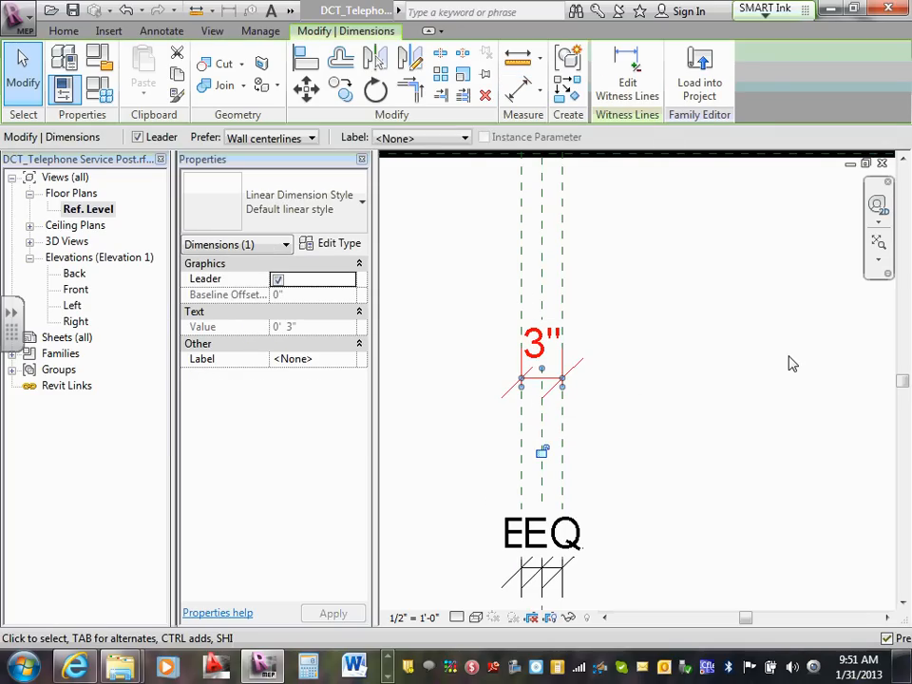
key(Down)
key(Down)
key(Down)
key(Down)
key(Down)
key(Down)
key(Down)
key(Down)
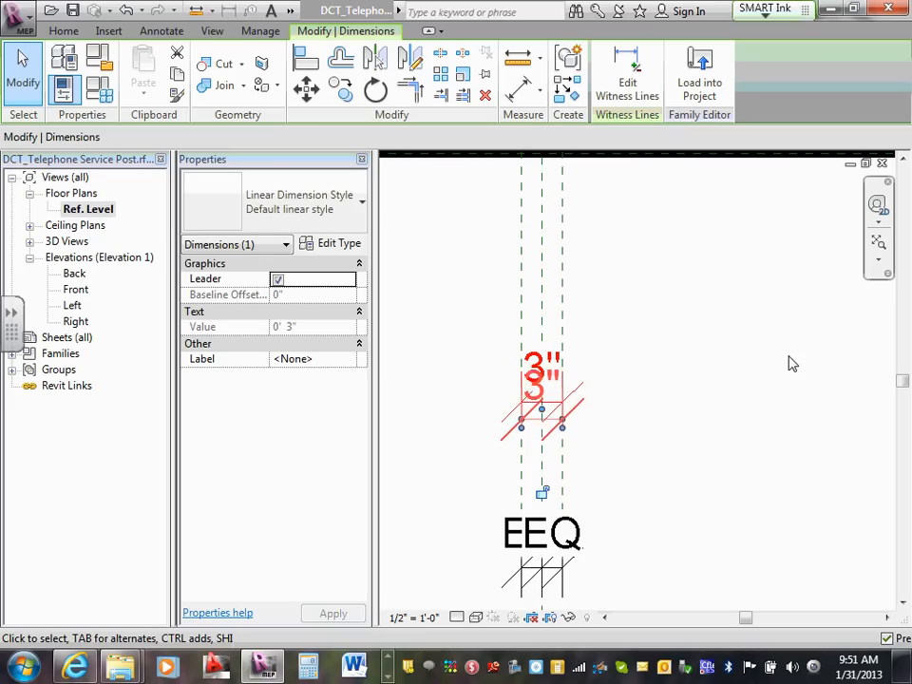
key(Down)
key(Down)
key(Down)
key(Down)
key(Down)
key(Down)
click(694, 369)
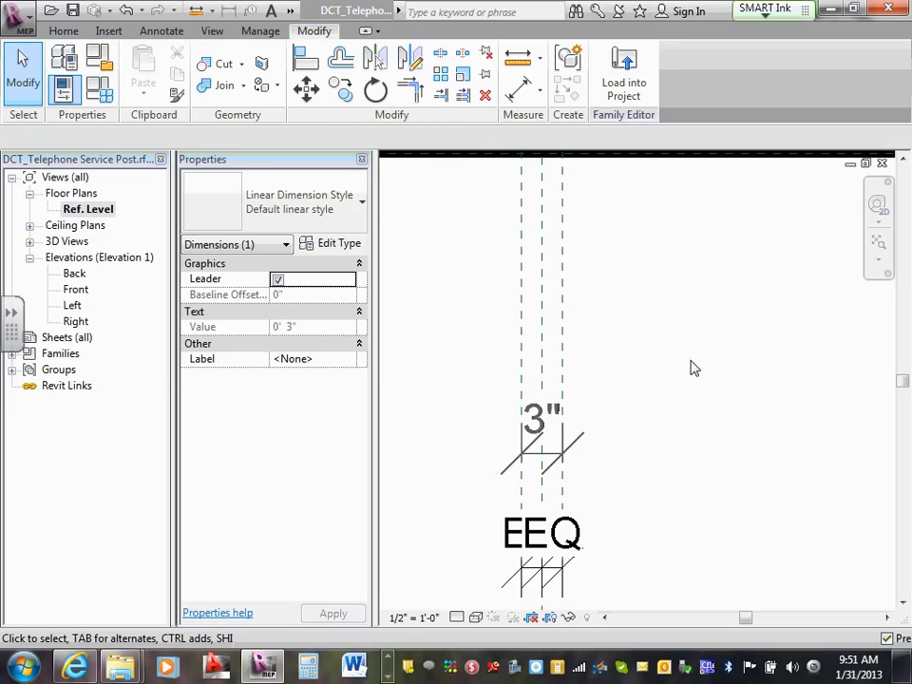
Label the overall dimension below the pad with the existing "Pole Width" parameter.
click(546, 458)
scroll(587, 422, down, 3)
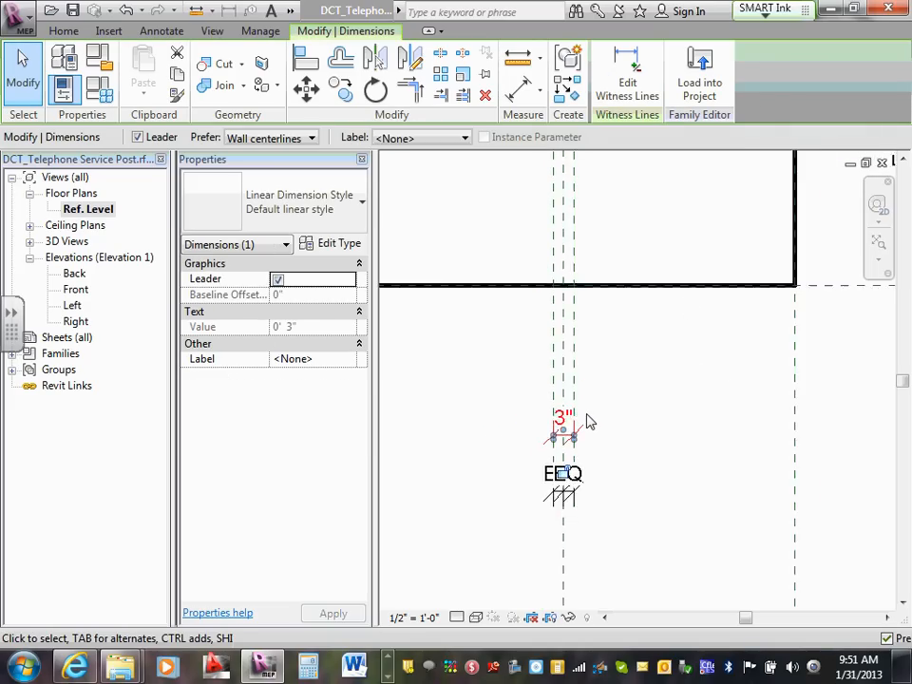
middle_drag(587, 421, 596, 395)
scroll(617, 482, down, 2)
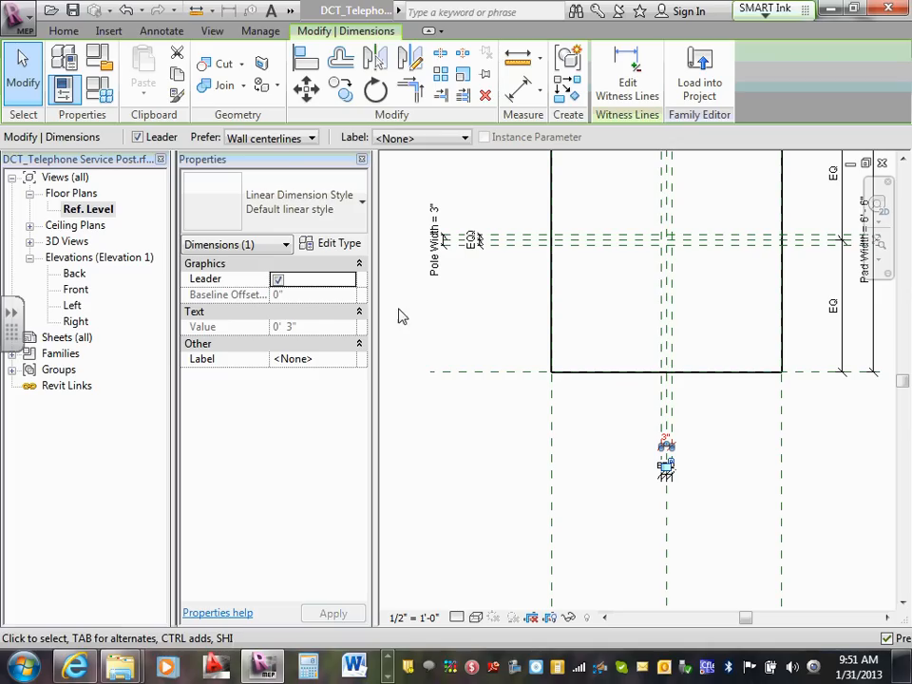
scroll(702, 395, up, 2)
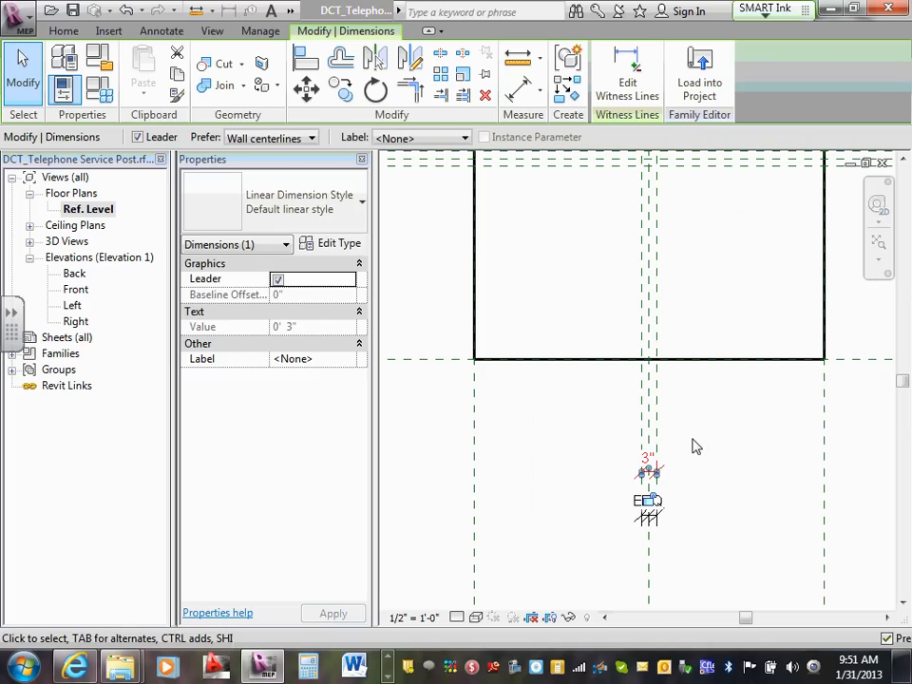
click(673, 458)
click(685, 479)
click(442, 139)
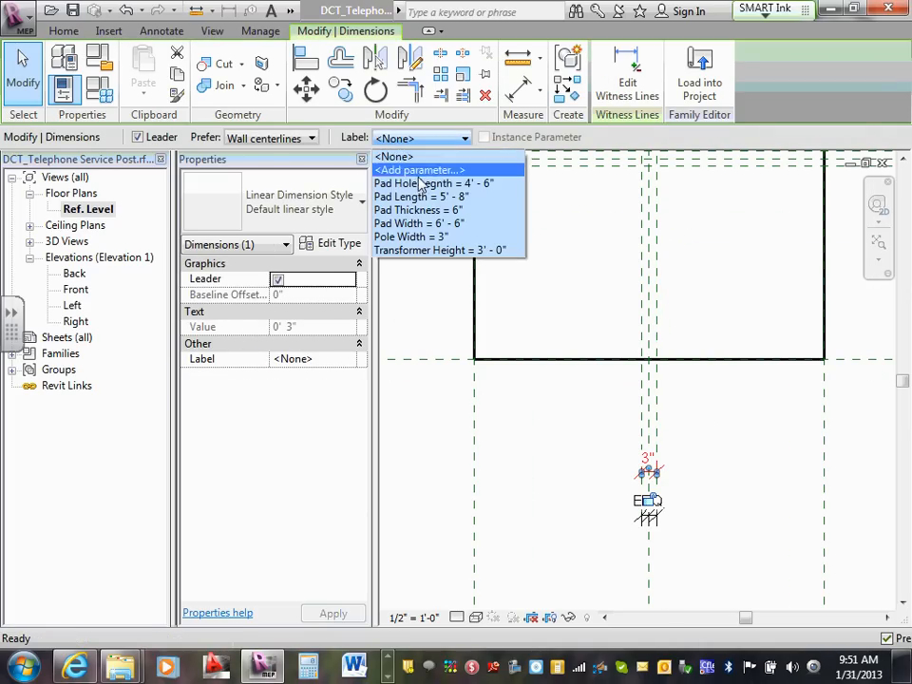
click(411, 236)
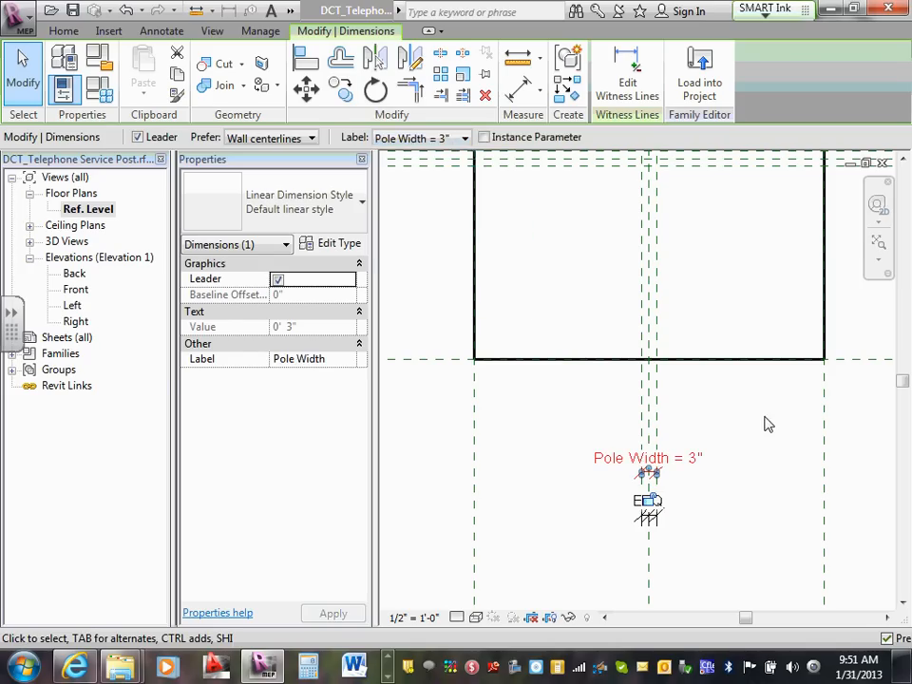
click(719, 411)
Create a solid extrusion 1' 0" deep from a rectangle sketched loosely around the crossing of the pole reference planes at the pad's center.
scroll(707, 331, down, 2)
scroll(678, 250, up, 3)
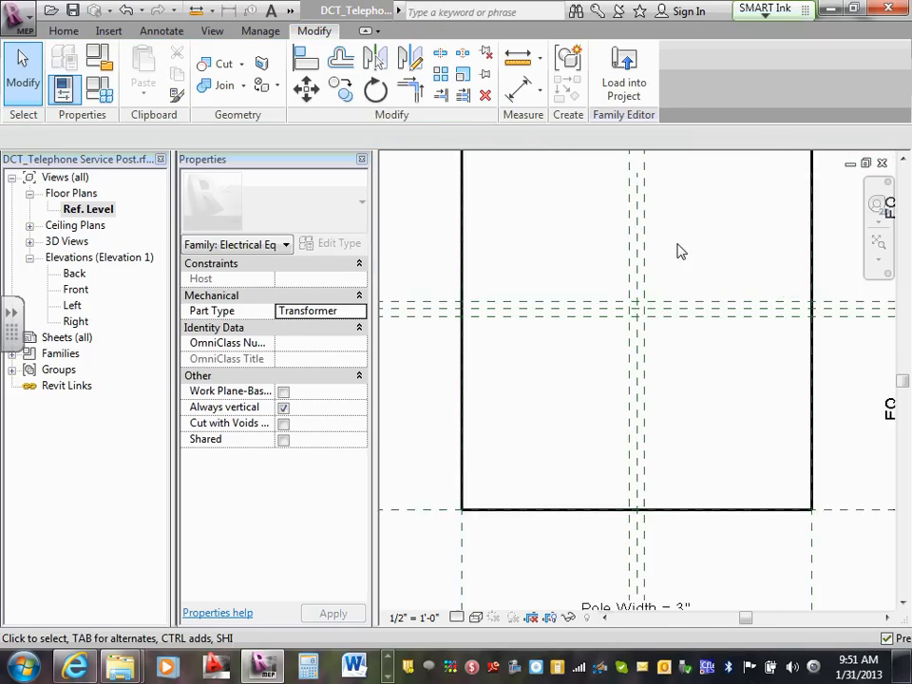
scroll(677, 246, up, 2)
middle_drag(677, 246, 554, 293)
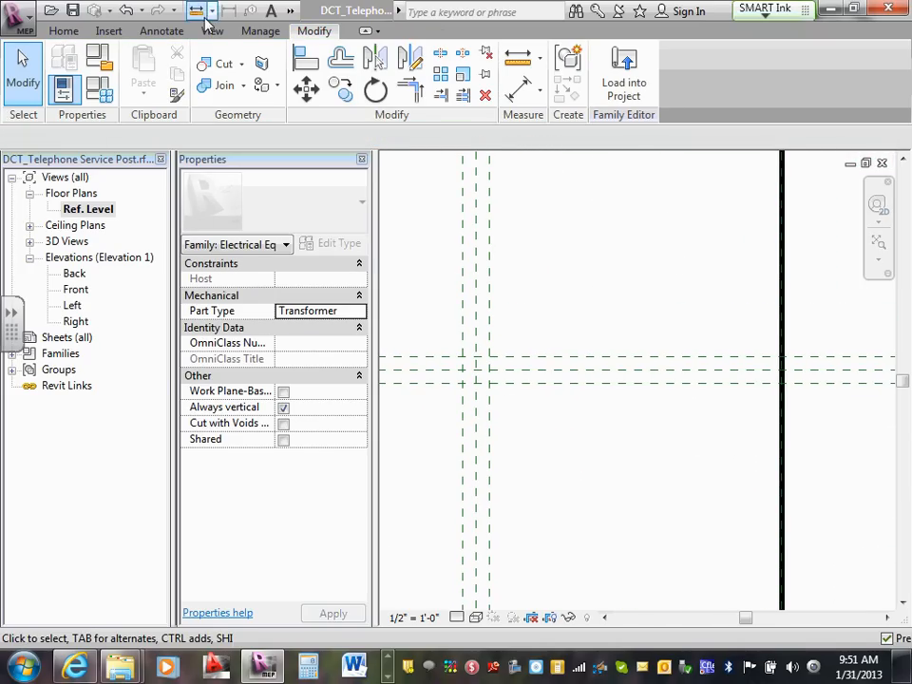
click(55, 31)
click(130, 54)
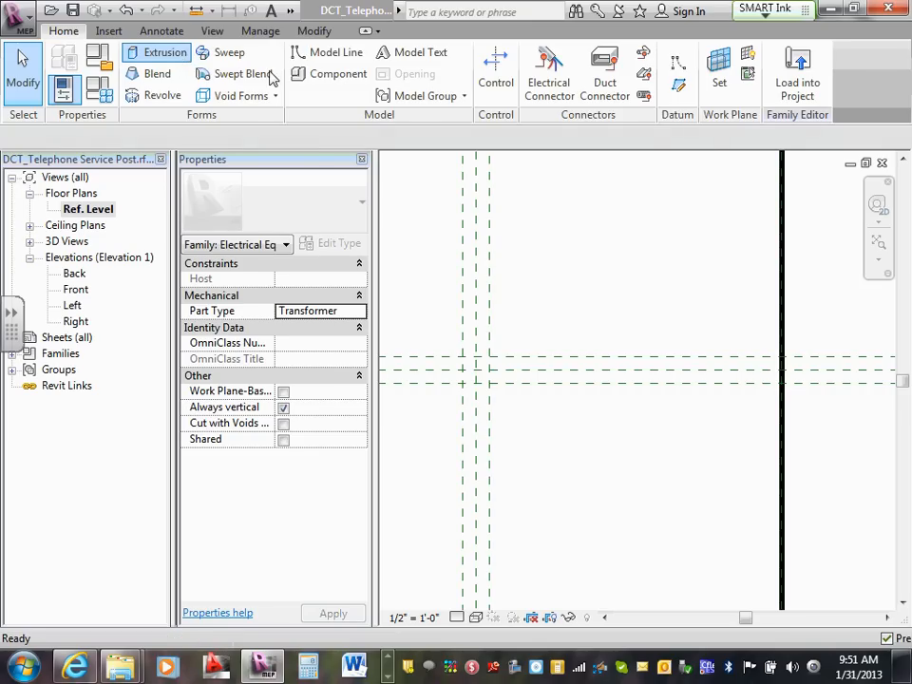
click(662, 54)
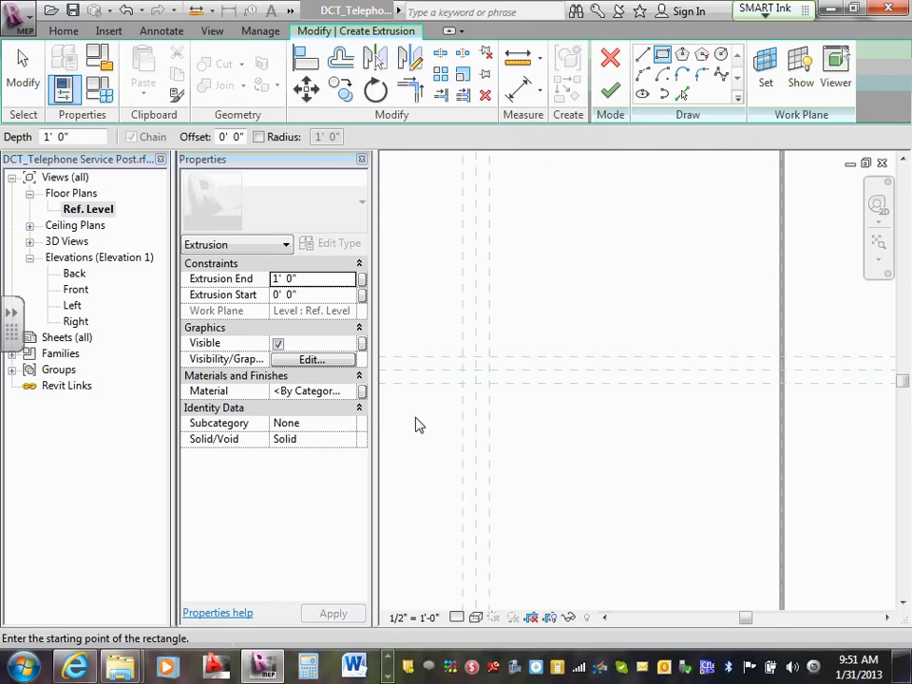
click(445, 342)
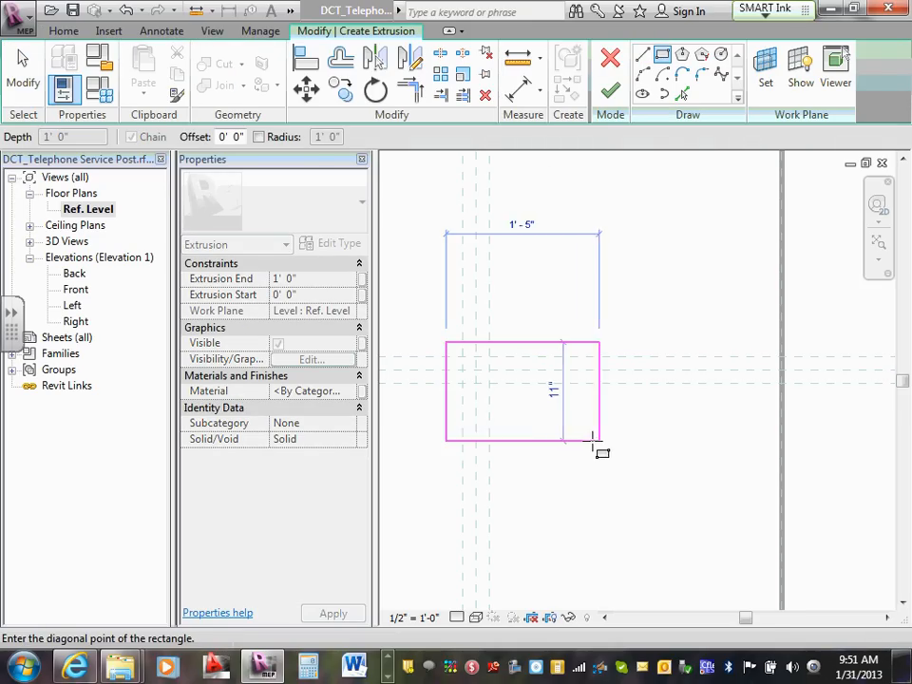
click(518, 404)
click(614, 93)
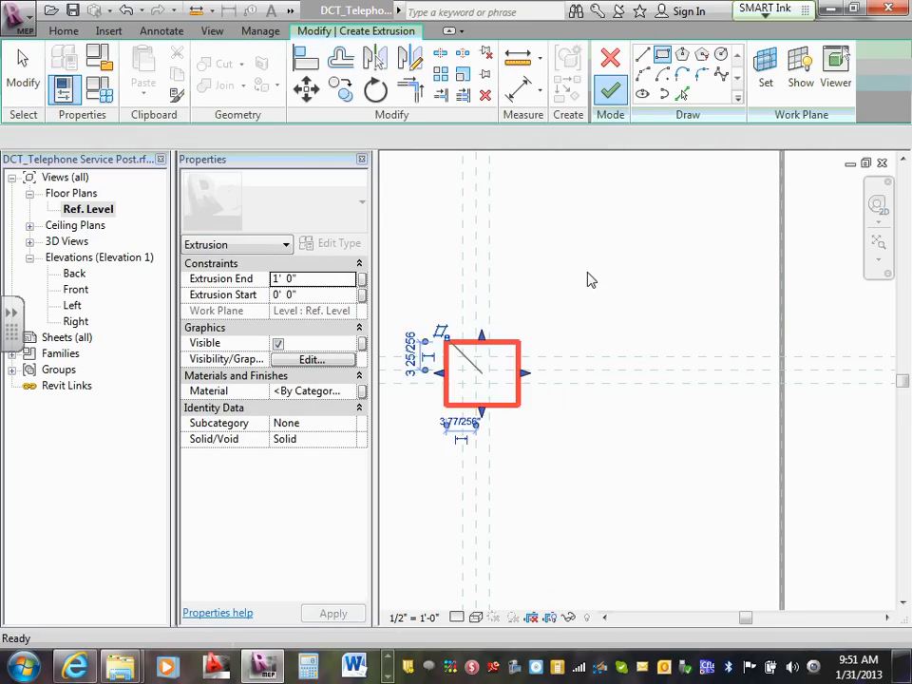
Align the four sides of the pole extrusion to the outer offset reference planes around the pad's center.
scroll(561, 301, up, 3)
scroll(584, 290, up, 1)
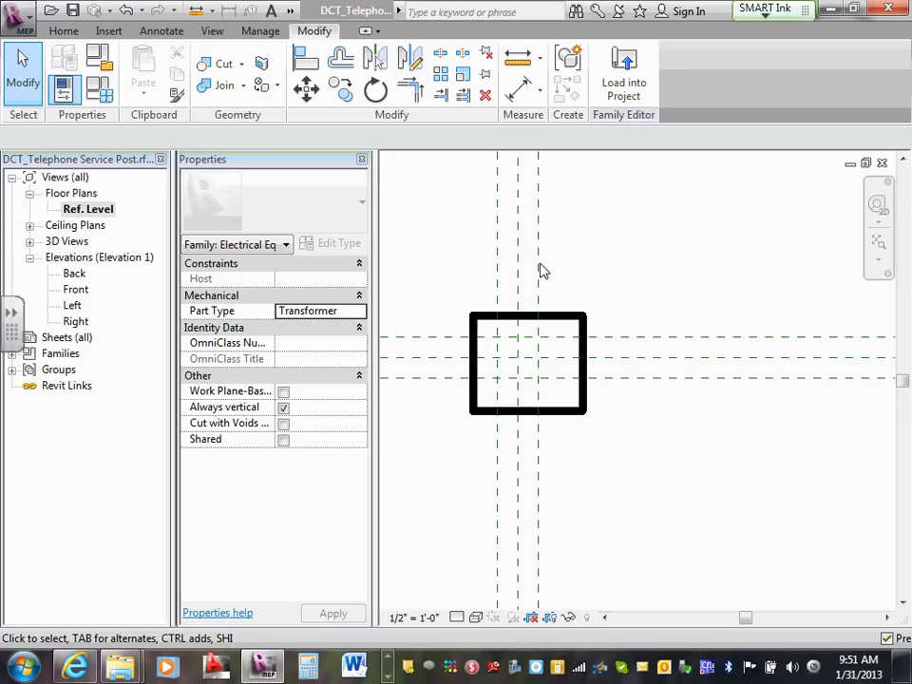
click(305, 60)
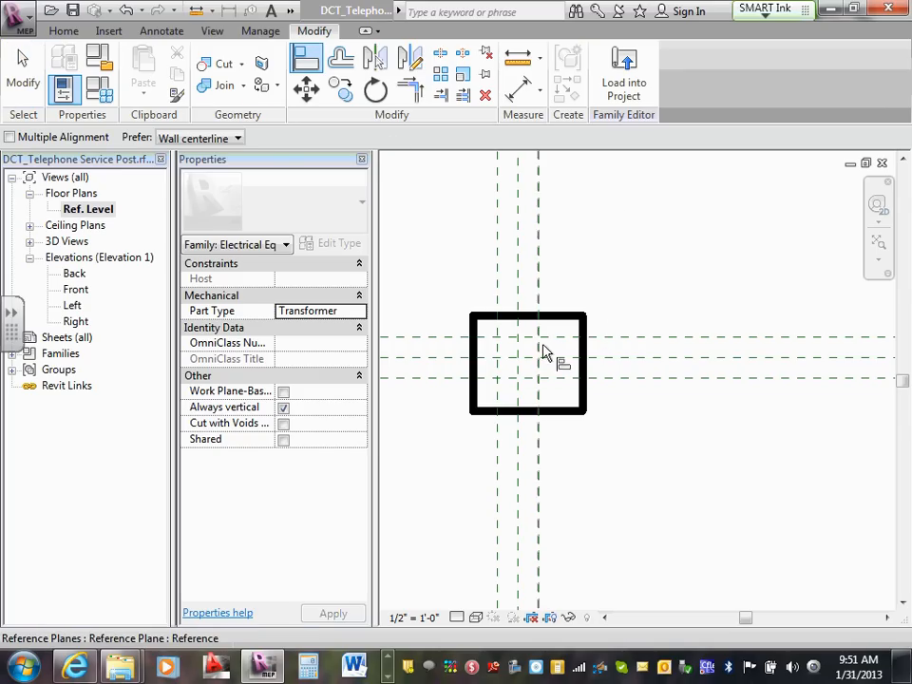
click(595, 336)
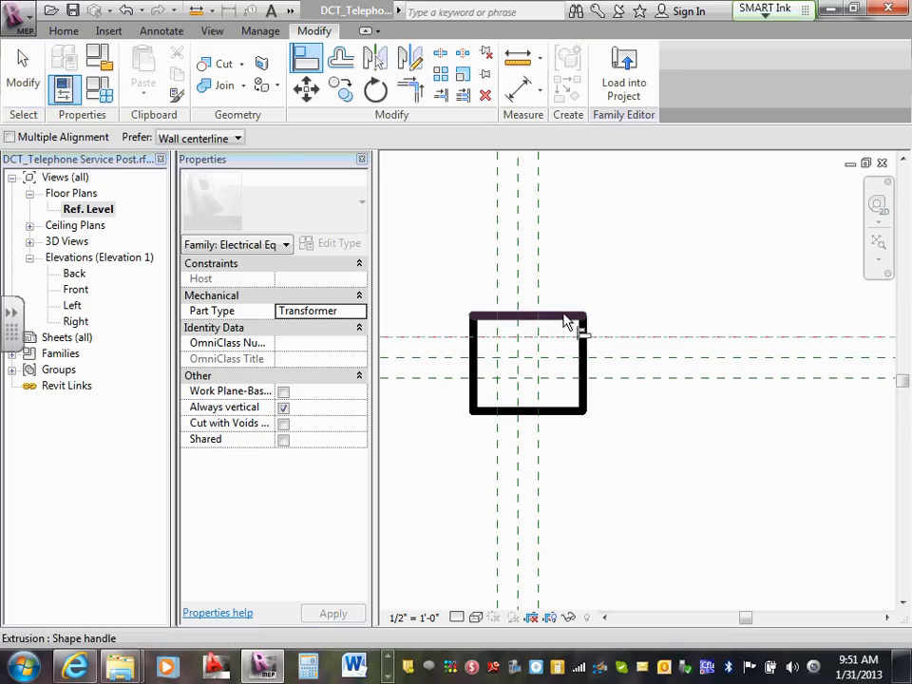
click(566, 316)
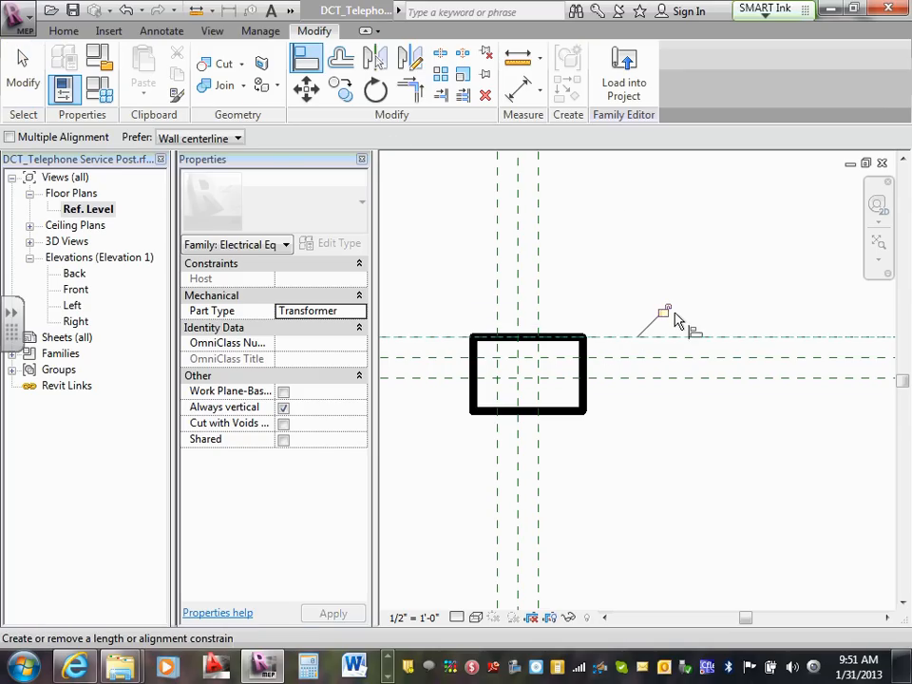
click(538, 321)
click(584, 358)
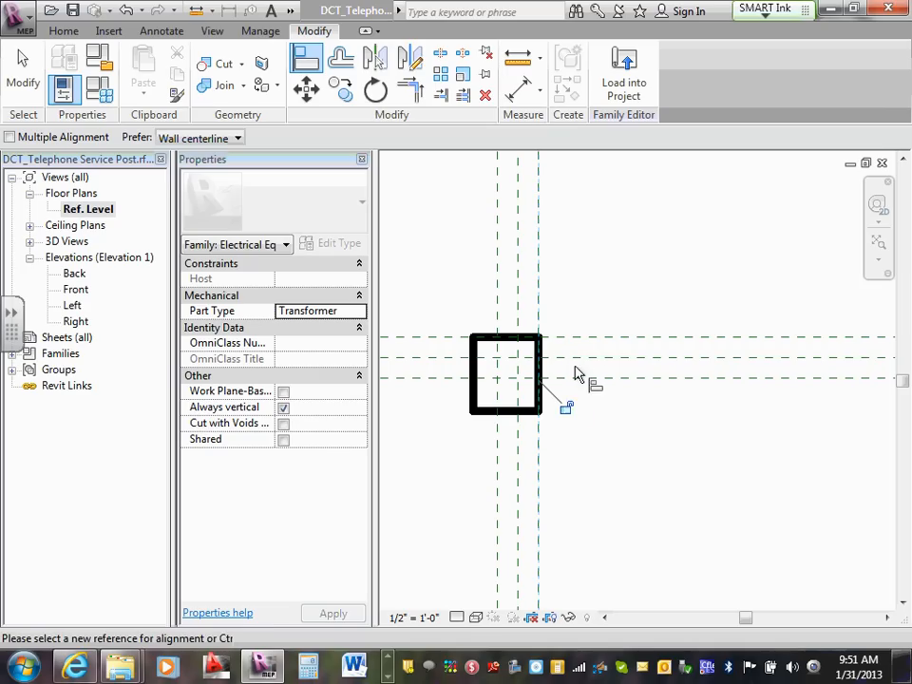
click(560, 379)
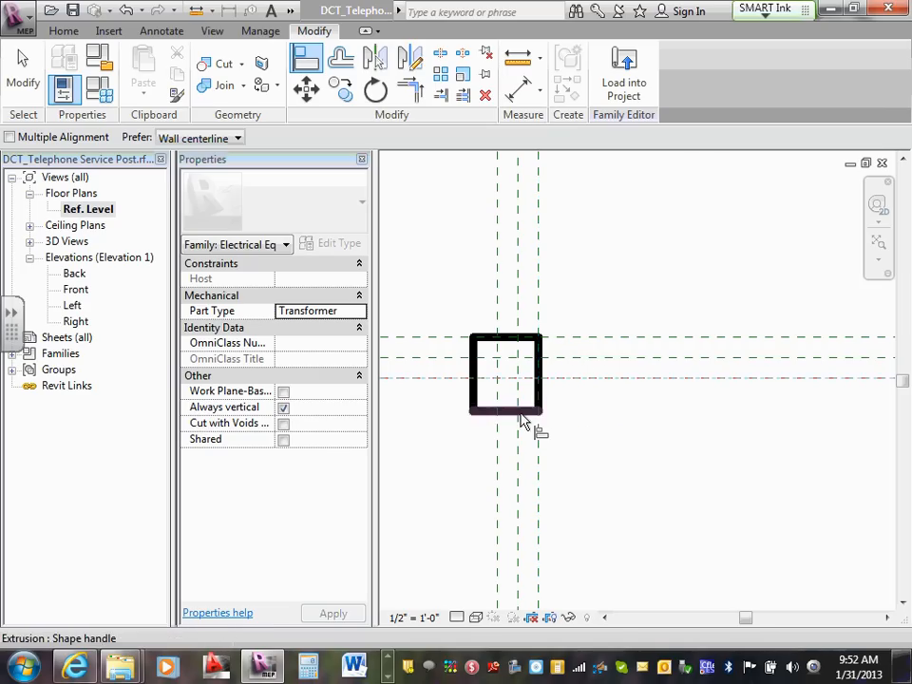
click(526, 412)
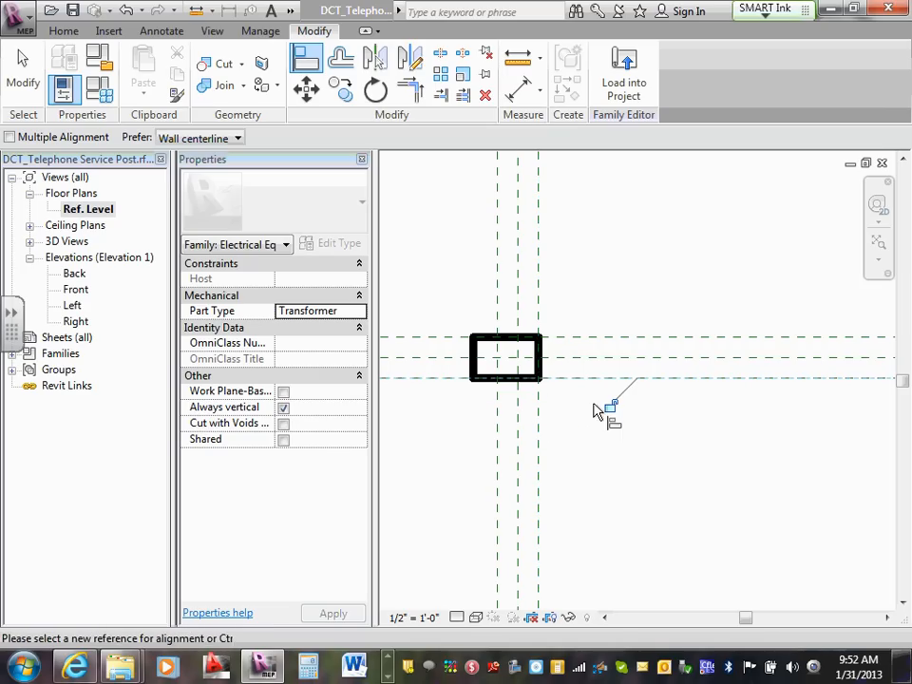
click(497, 425)
click(480, 374)
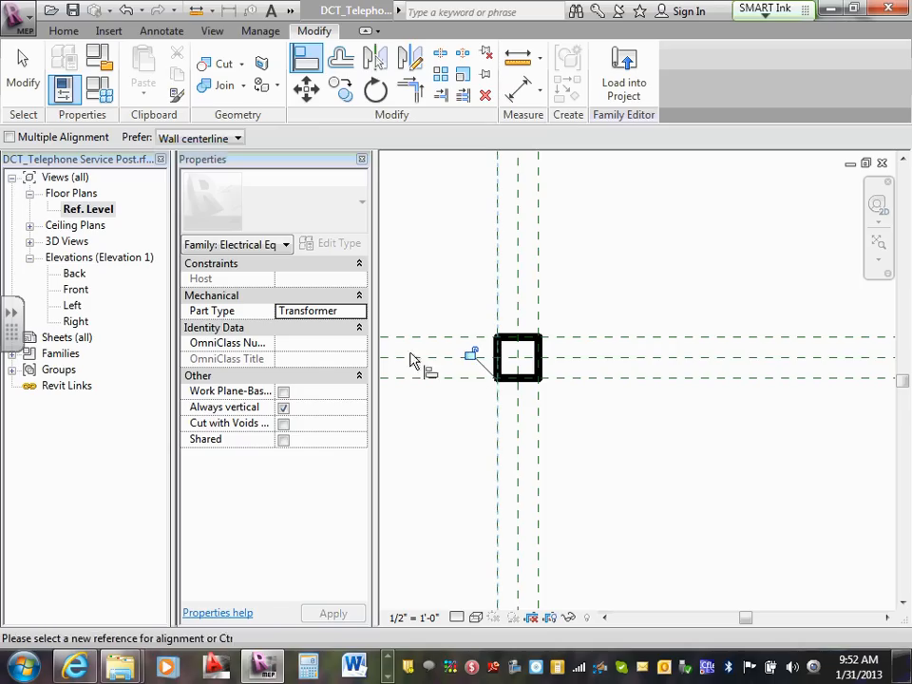
key(Escape)
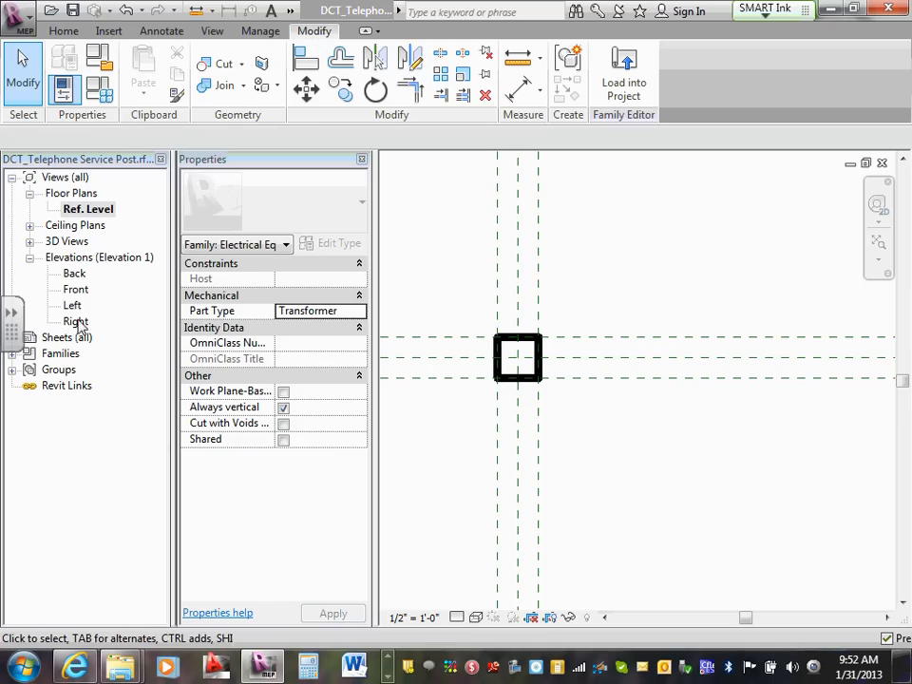
In the Front elevation, align the top of the pole extrusion to the horizontal reference plane above the pad.
double_click(75, 291)
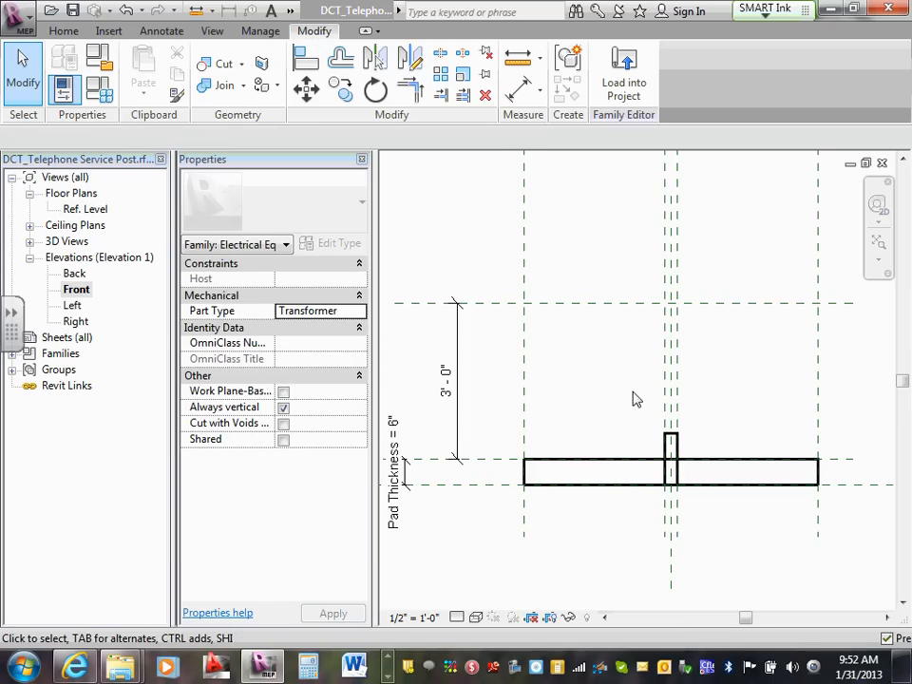
middle_drag(660, 408, 612, 396)
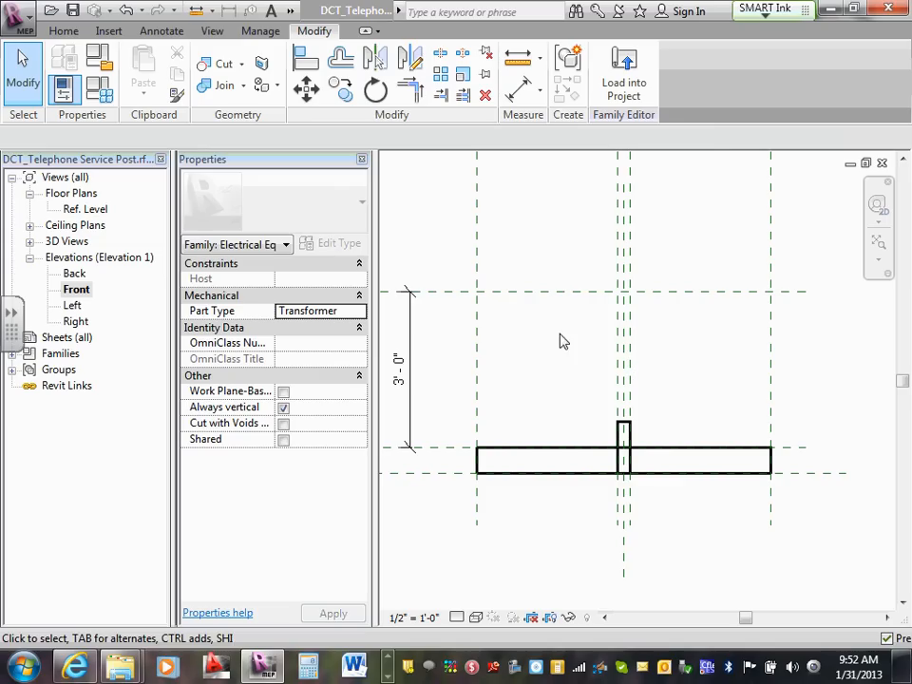
click(529, 294)
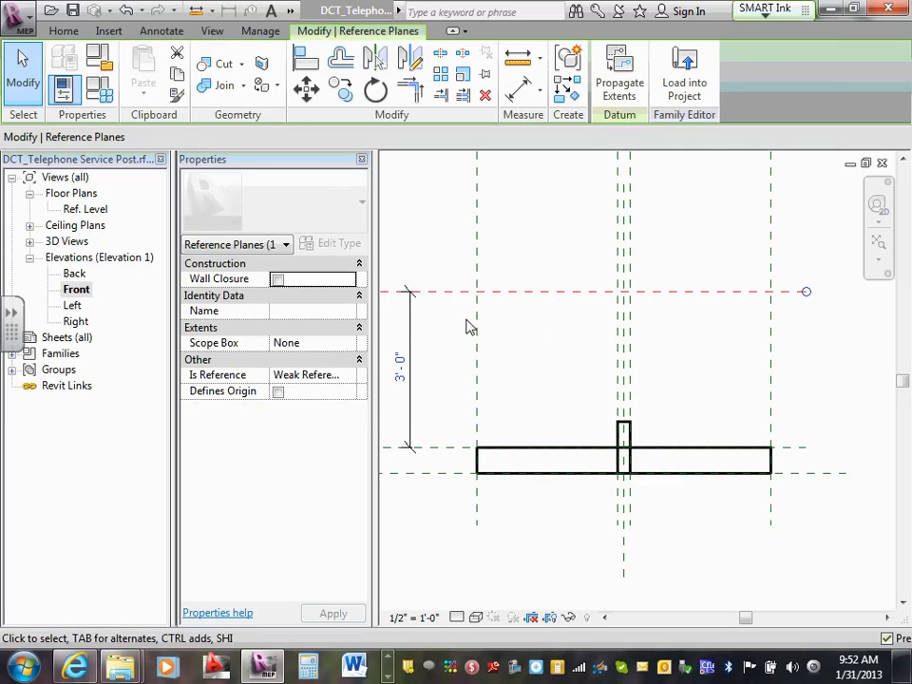
middle_drag(468, 326, 517, 329)
click(546, 331)
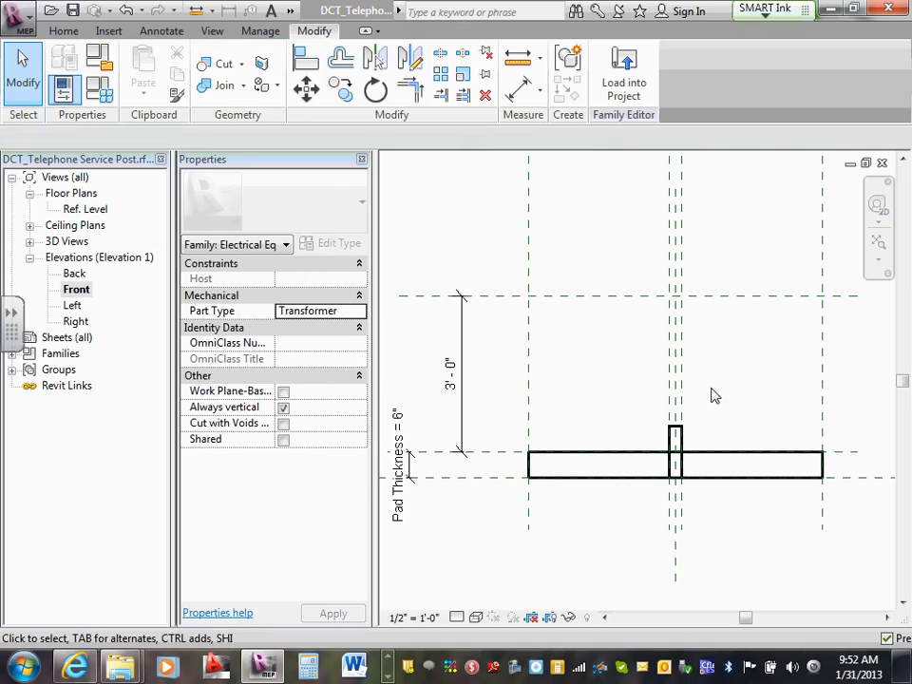
click(309, 66)
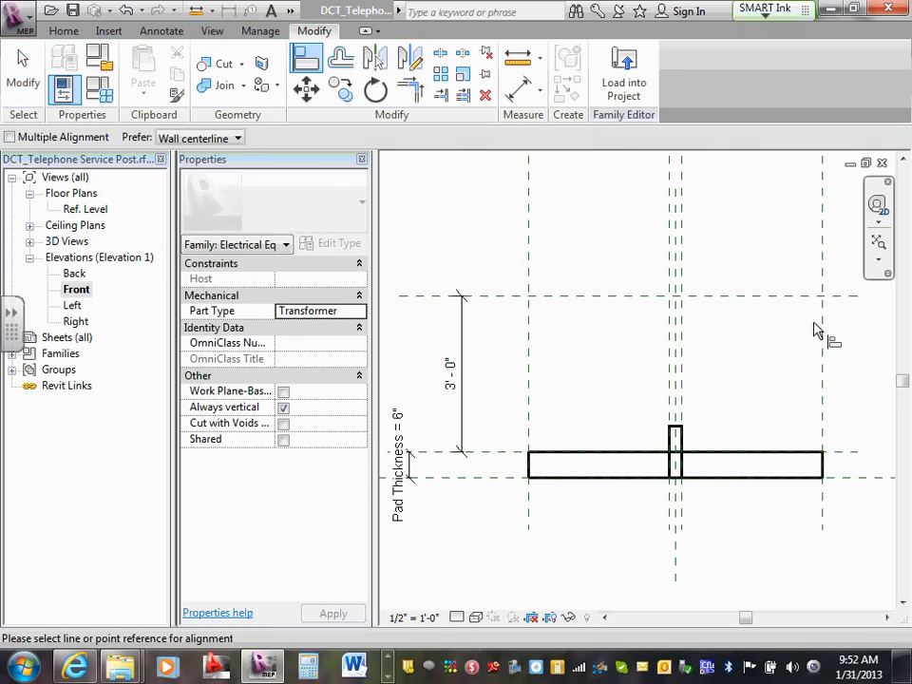
click(780, 295)
click(675, 430)
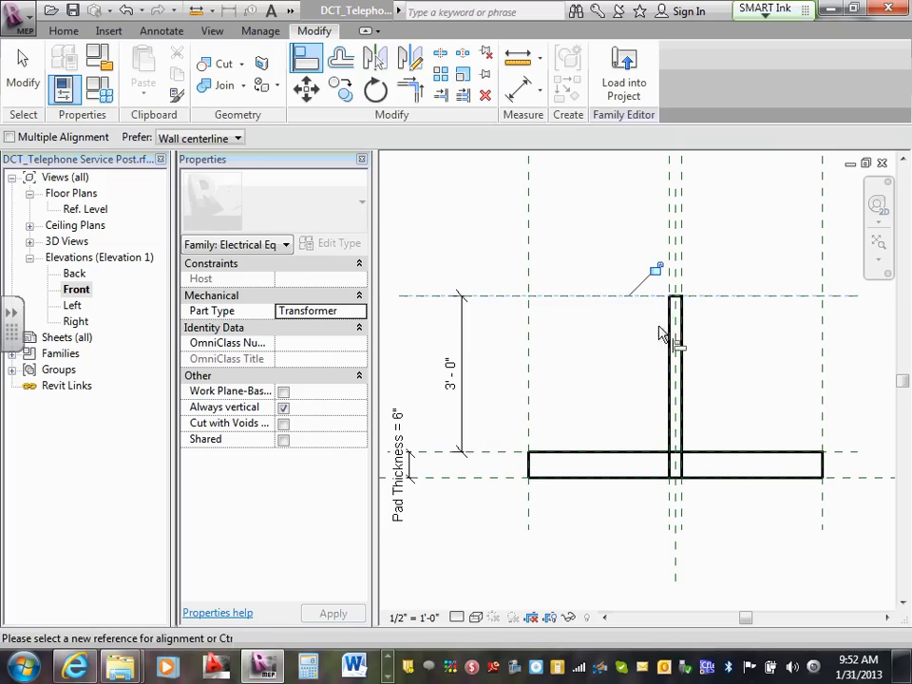
click(504, 455)
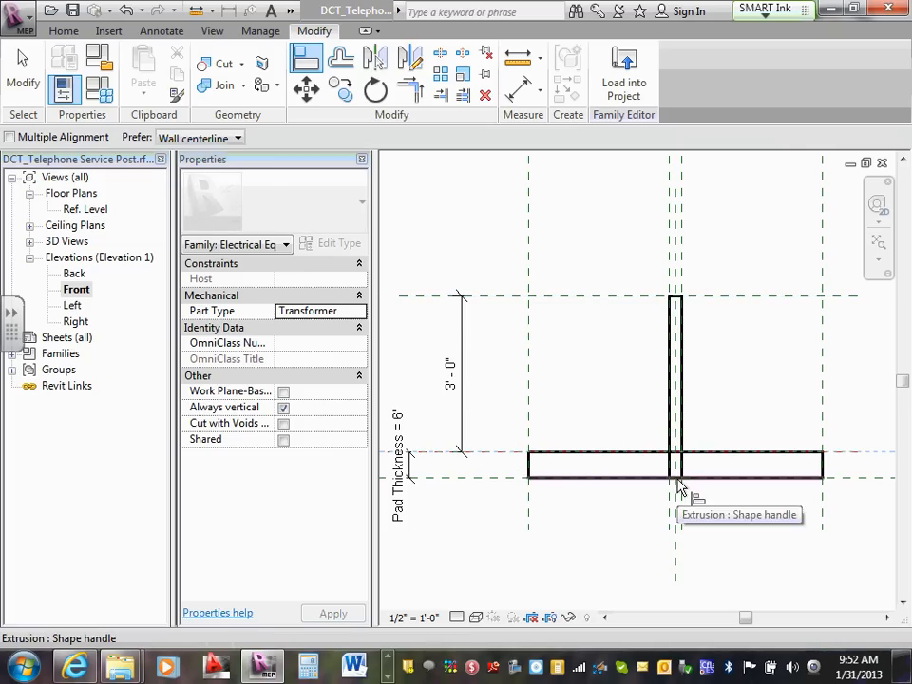
key(Escape)
key(Escape)
Align the bottom of the pole extrusion to the reference plane at the pad's top face and lock the alignment.
scroll(659, 467, up, 2)
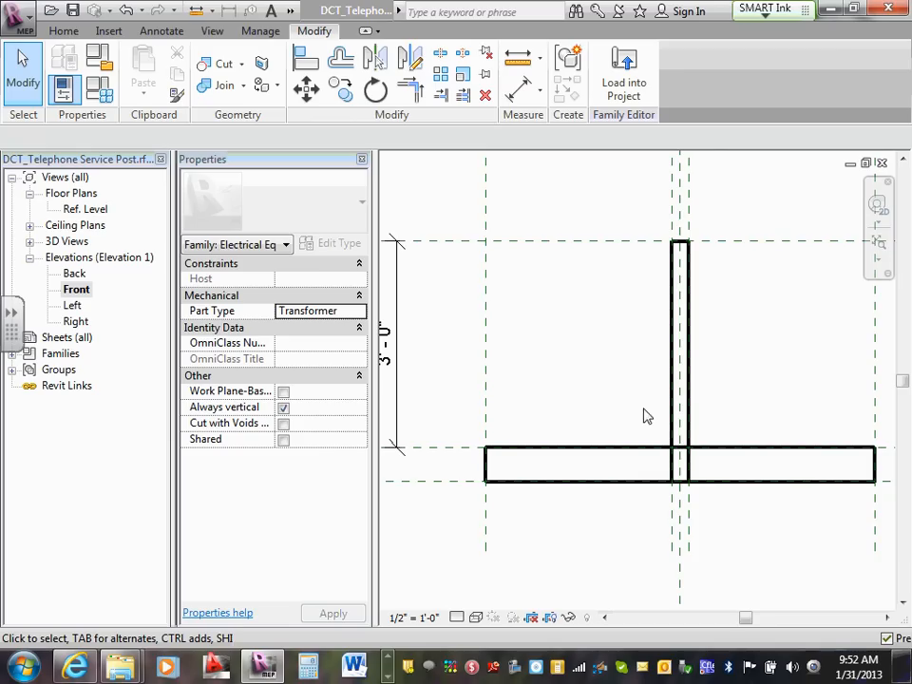
middle_drag(641, 394, 643, 413)
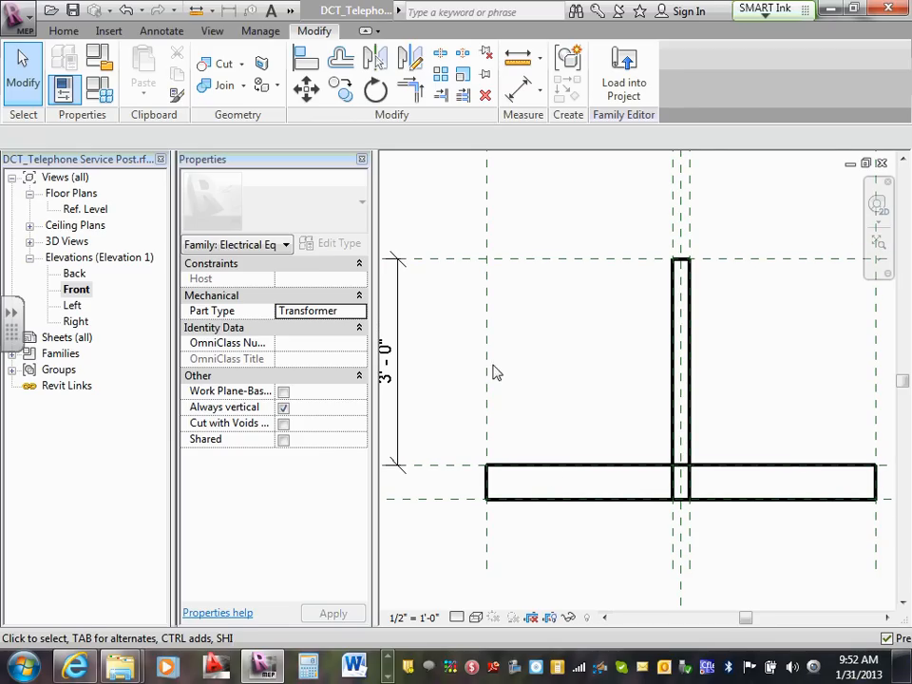
key(a)
key(l)
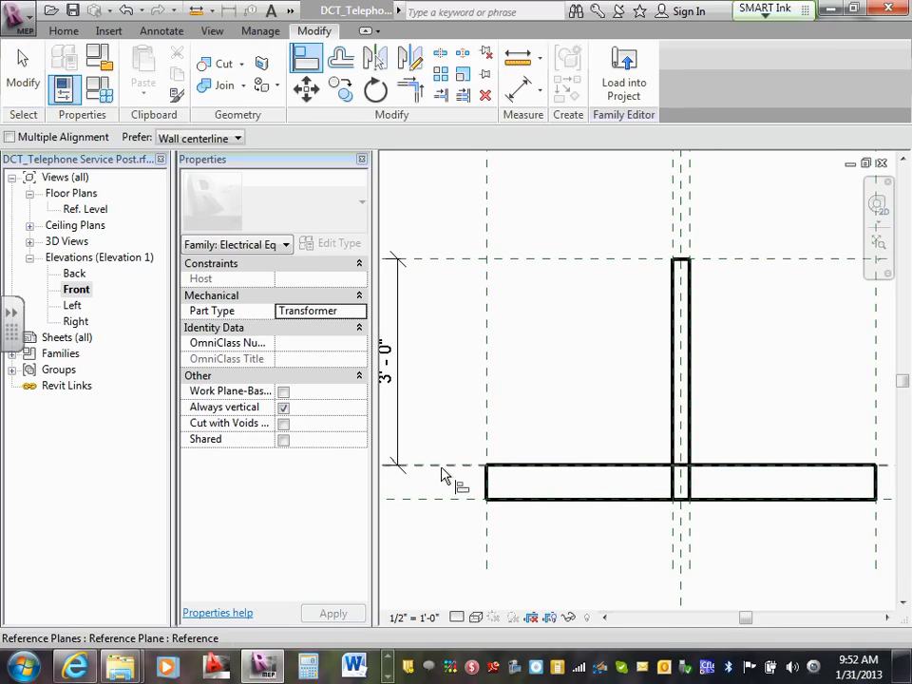
click(684, 501)
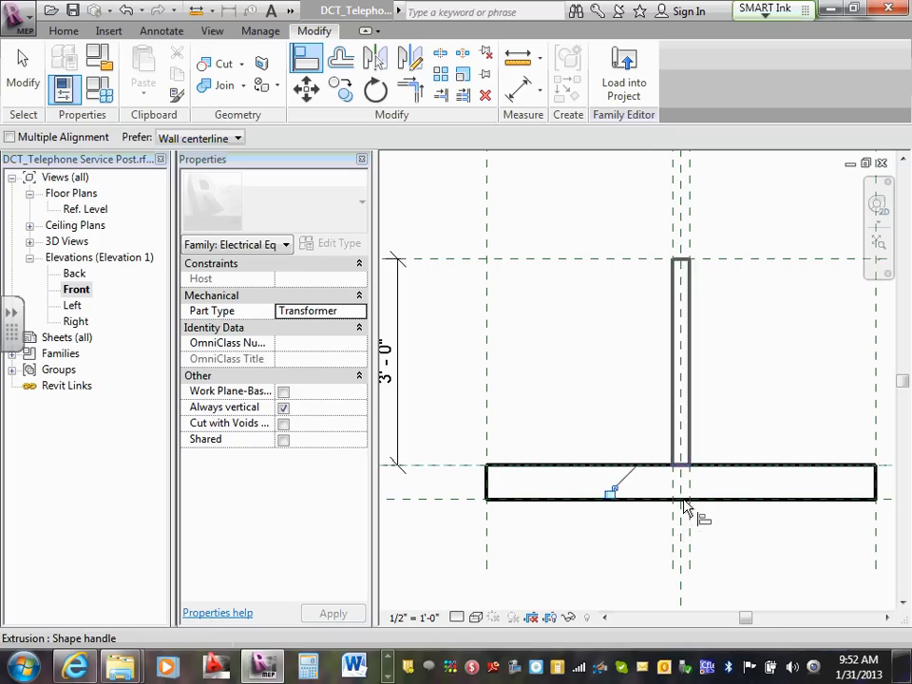
click(608, 494)
mouse_move(611, 421)
middle_down()
mouse_move(621, 443)
mouse_move(612, 440)
middle_up()
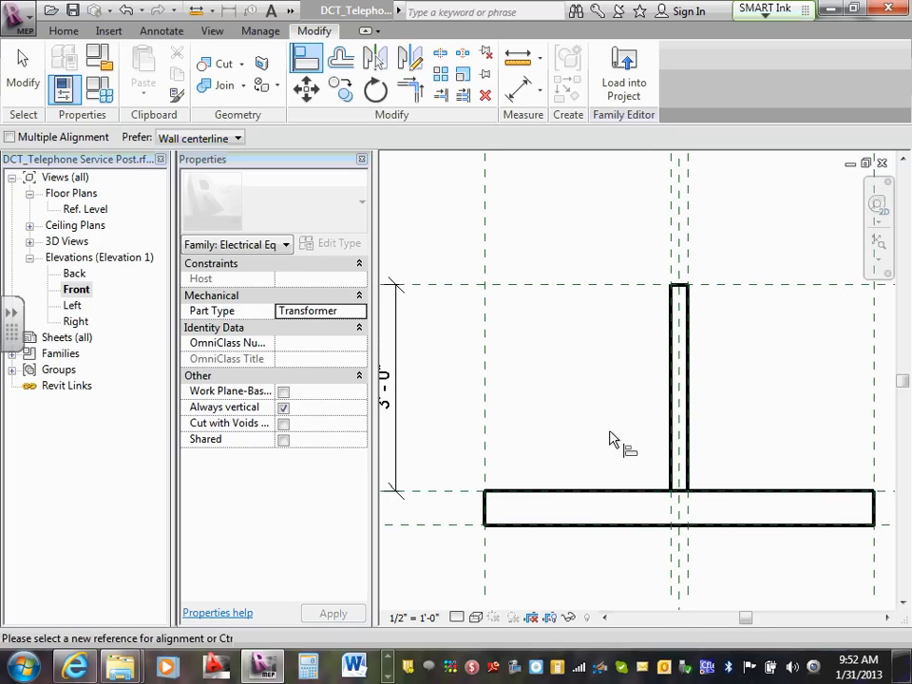
key(Escape)
Label the vertical dimension between the pad's top and the pole's top with a new type family parameter named "Pole Height".
scroll(608, 437, down, 2)
scroll(574, 411, down, 1)
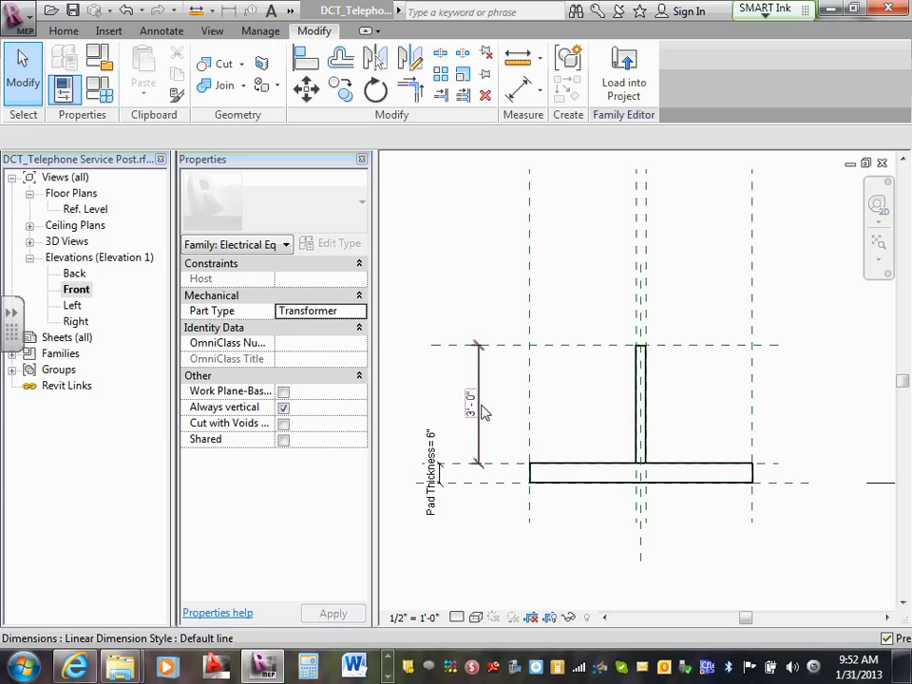
scroll(482, 411, up, 2)
middle_drag(483, 414, 544, 424)
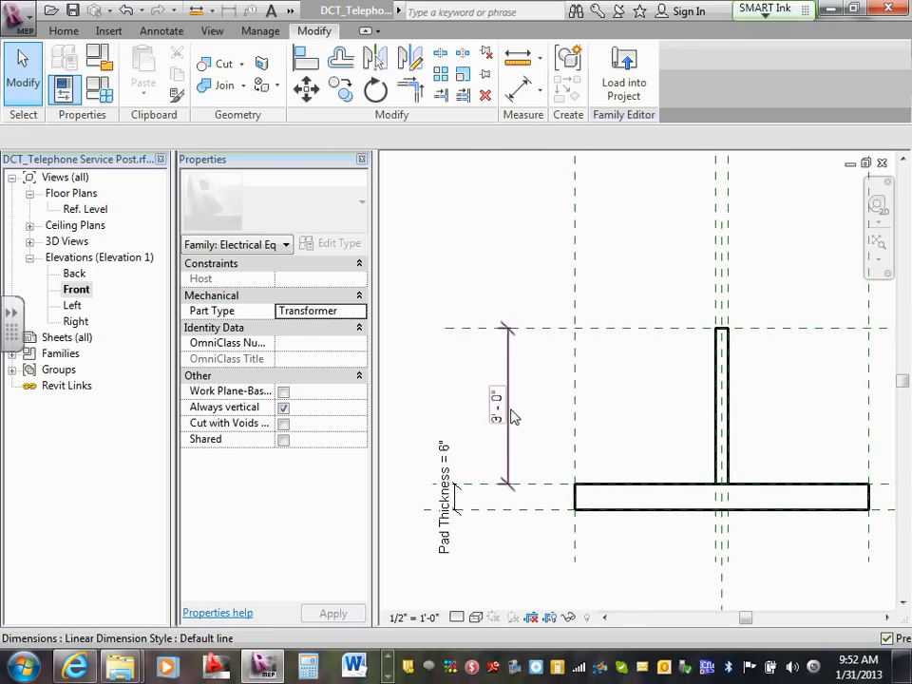
click(511, 418)
click(532, 377)
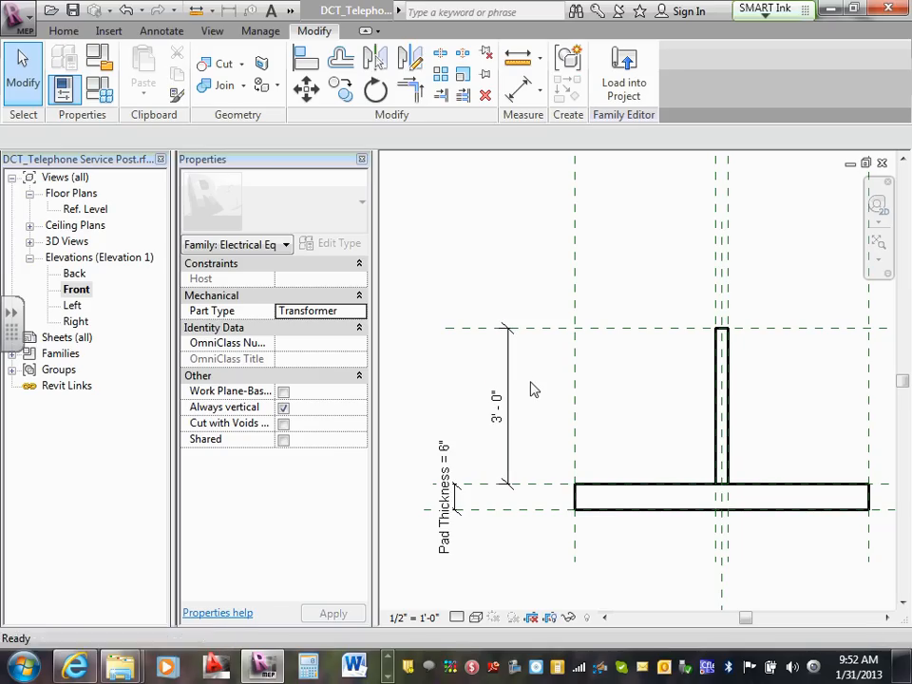
click(511, 401)
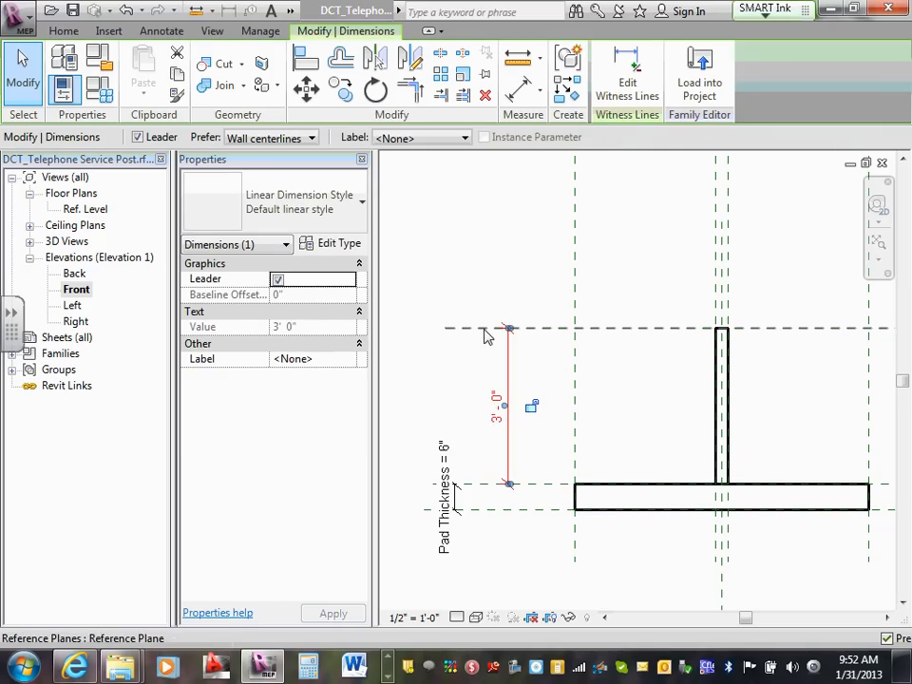
click(432, 139)
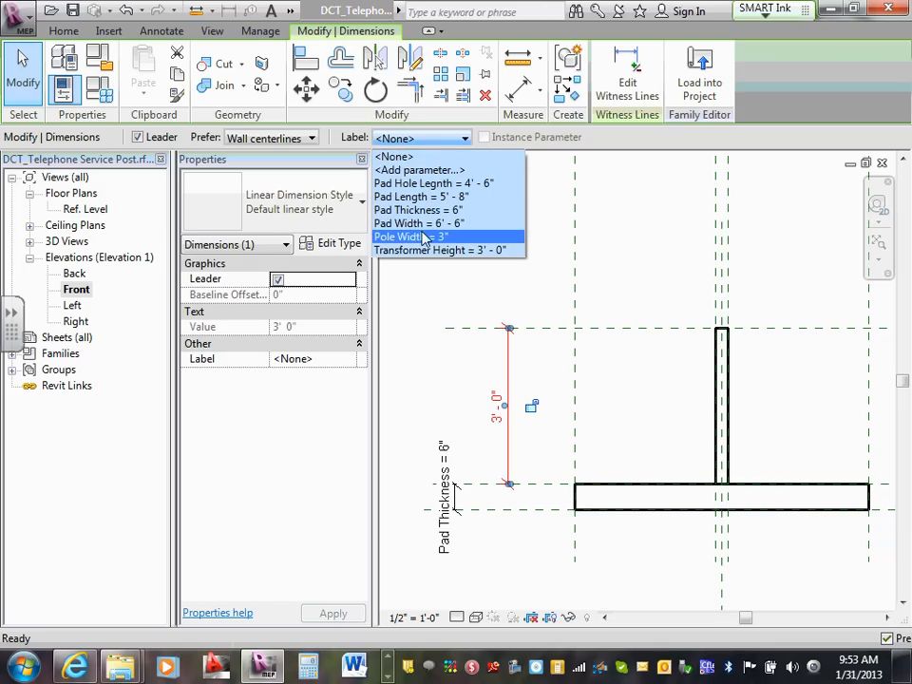
click(425, 170)
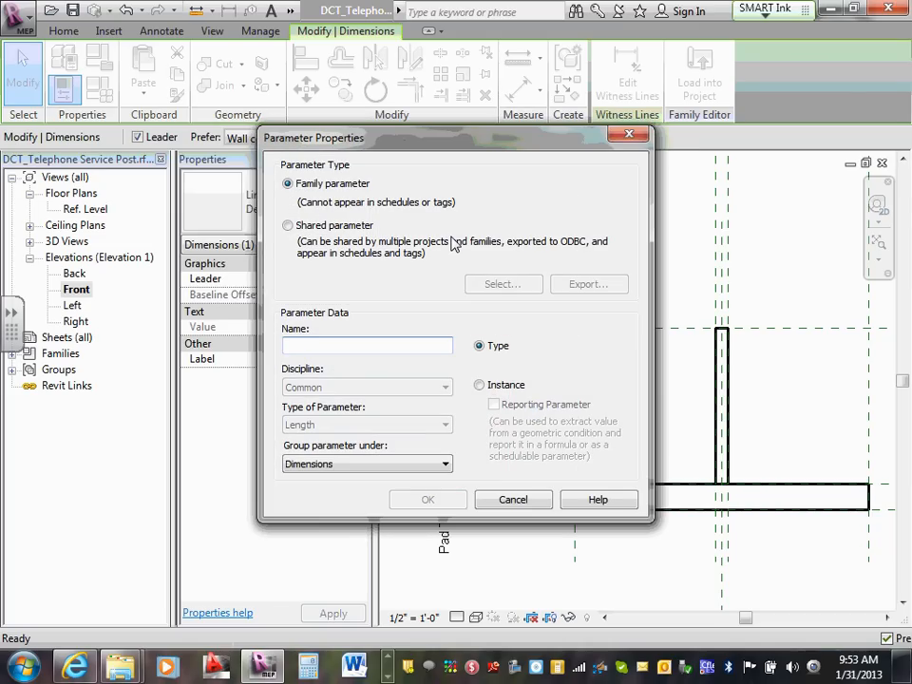
text(Pole Height)
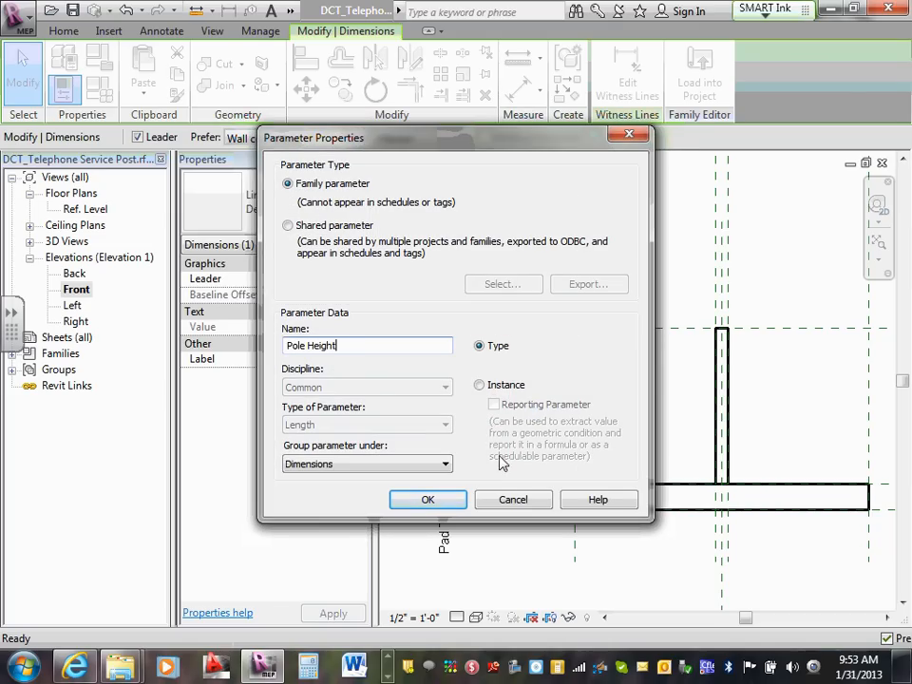
click(450, 499)
click(615, 390)
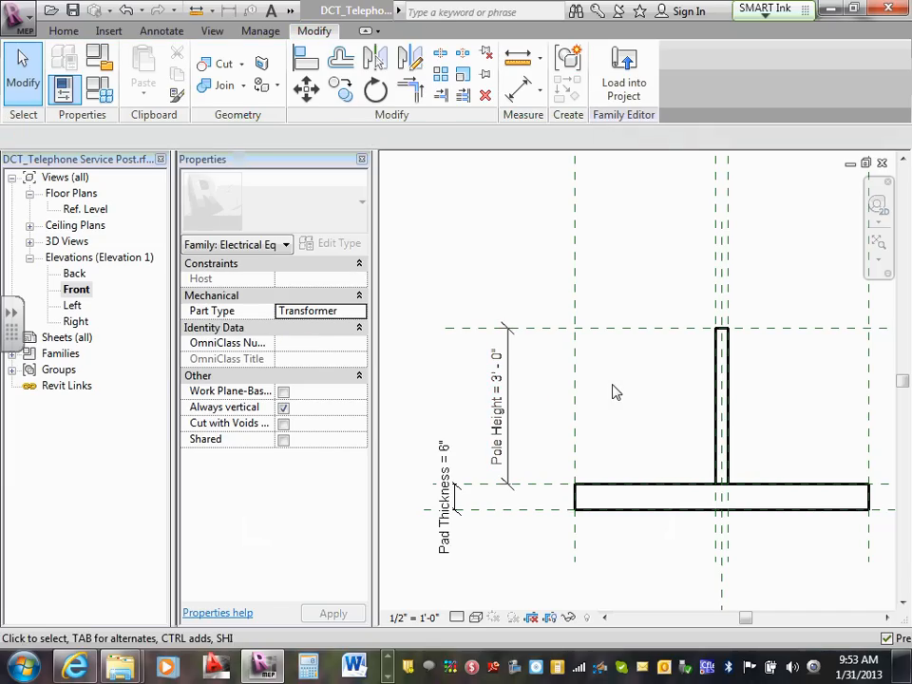
Open the default 3D view and examine the pole standing on the pad.
middle_drag(613, 385, 589, 385)
scroll(590, 384, down, 1)
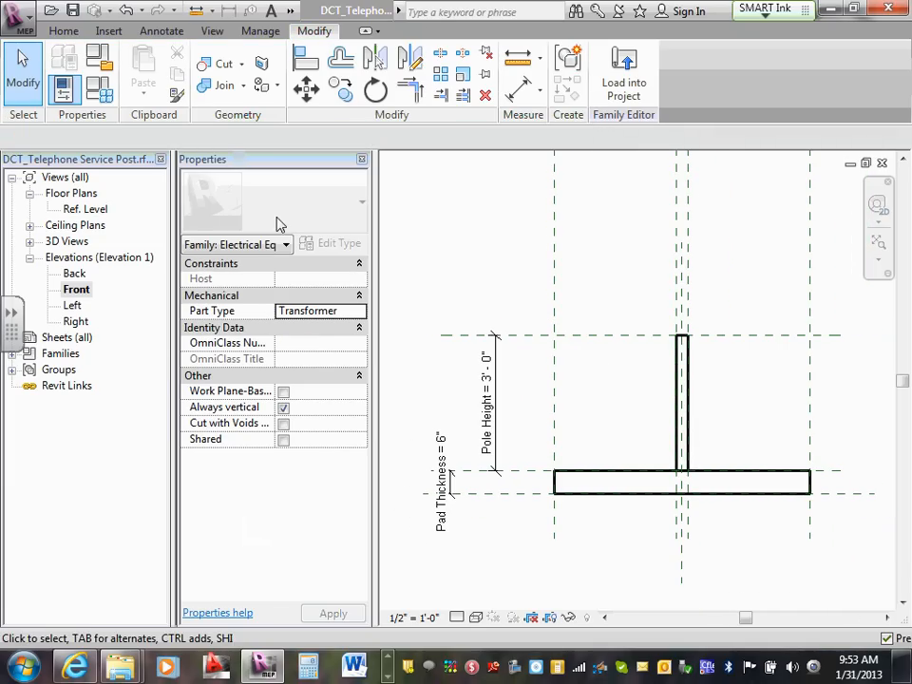
click(290, 11)
click(302, 32)
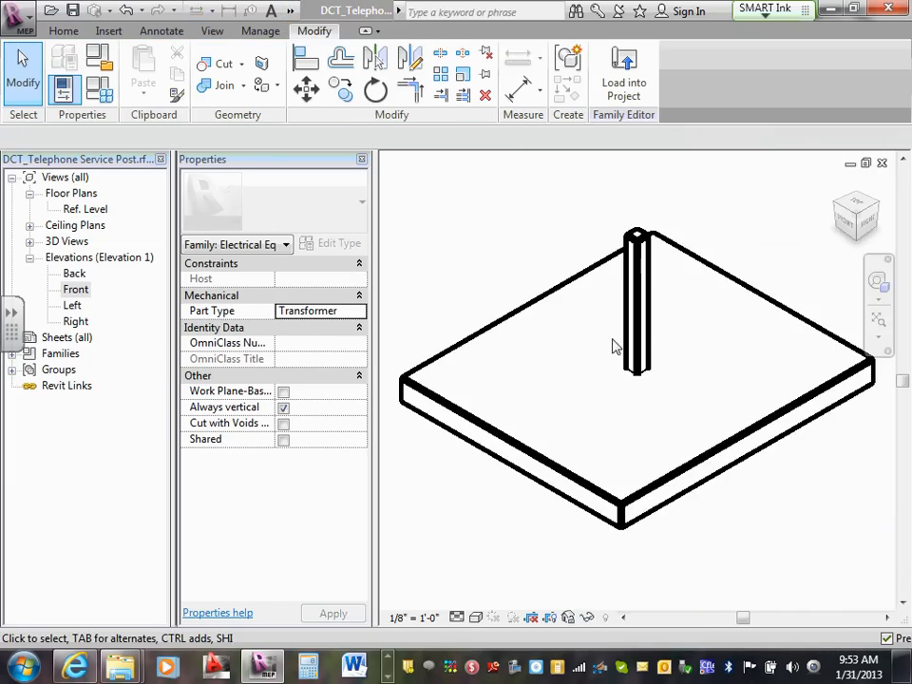
scroll(678, 390, up, 3)
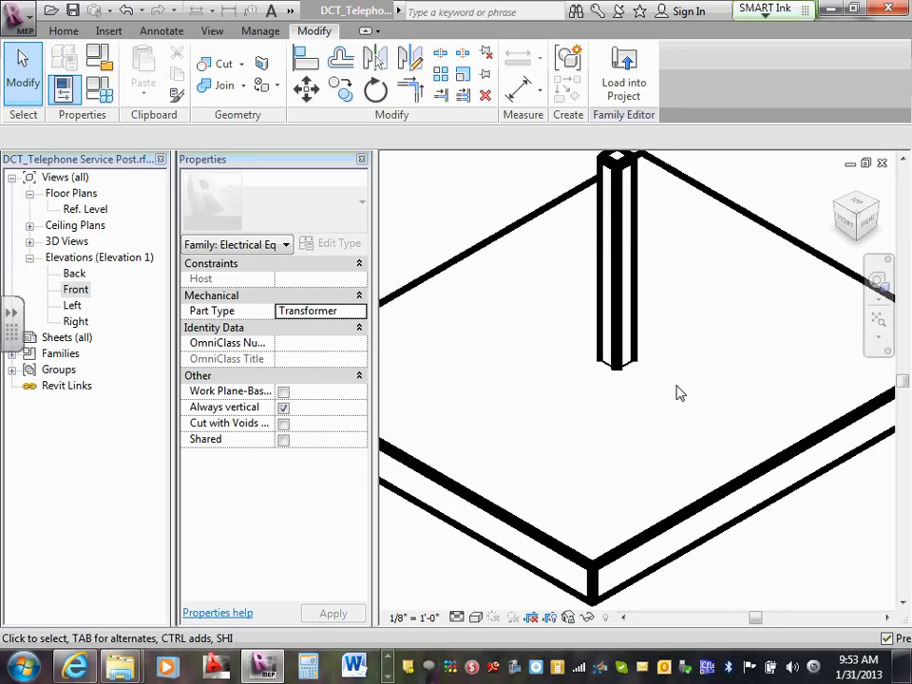
scroll(671, 393, down, 3)
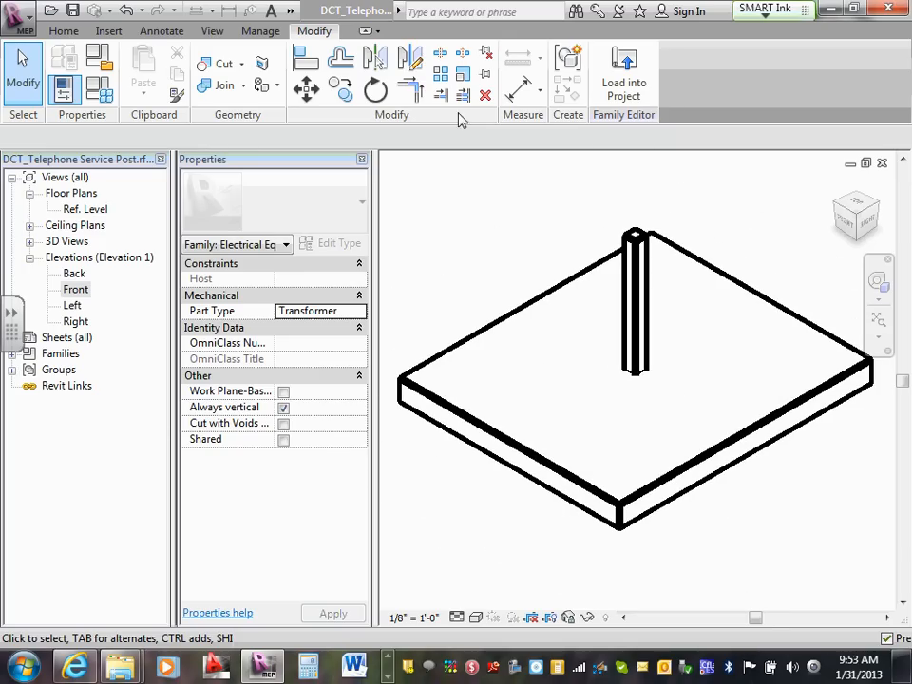
Display the family's 3D view with thin lines.
click(74, 34)
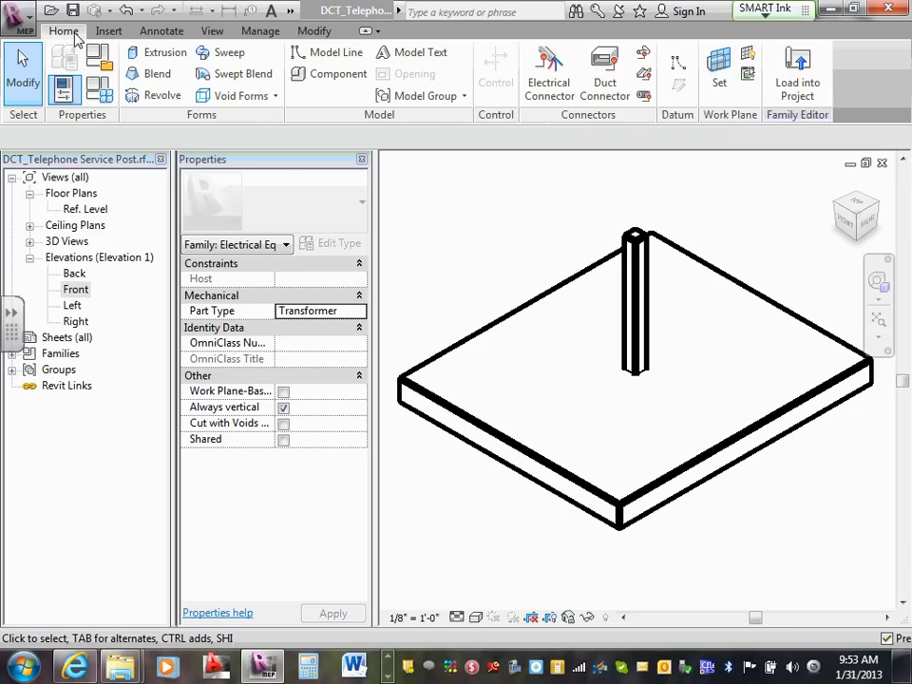
click(212, 33)
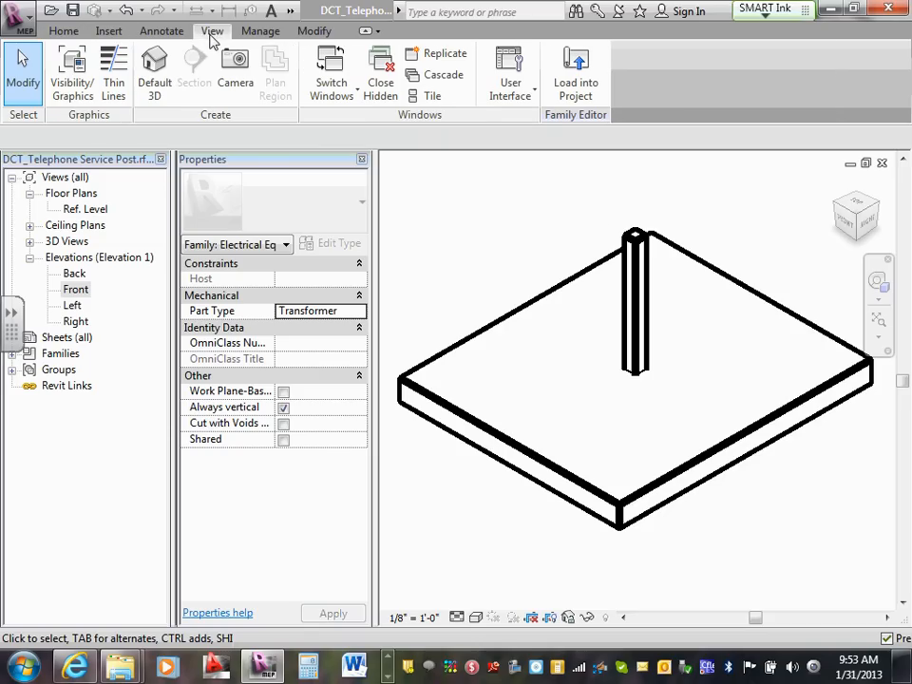
click(114, 85)
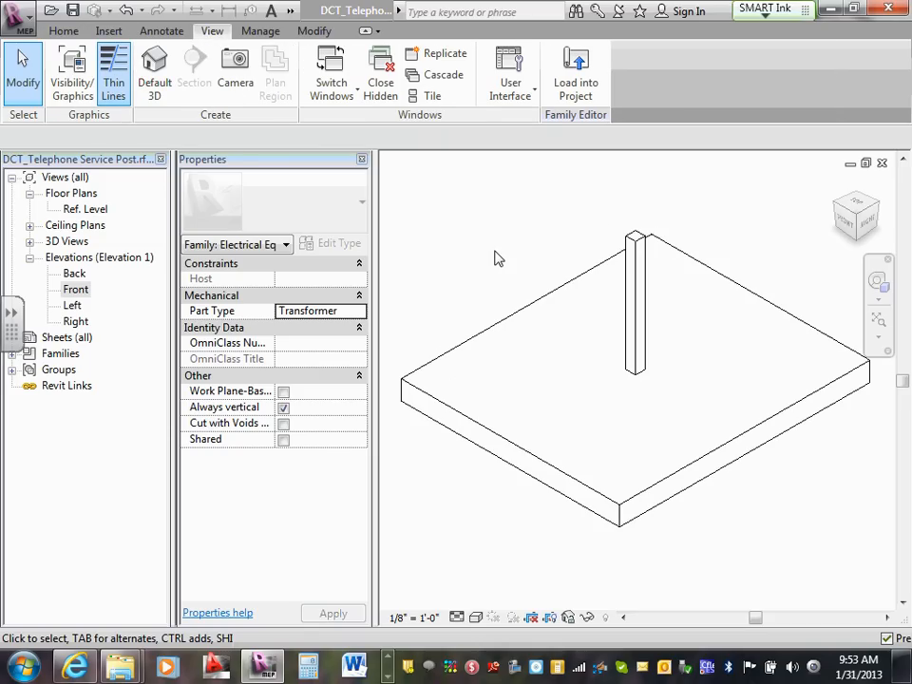
Set the family's Pole Height parameter to 5' 0" and apply it to the model.
click(64, 33)
click(79, 57)
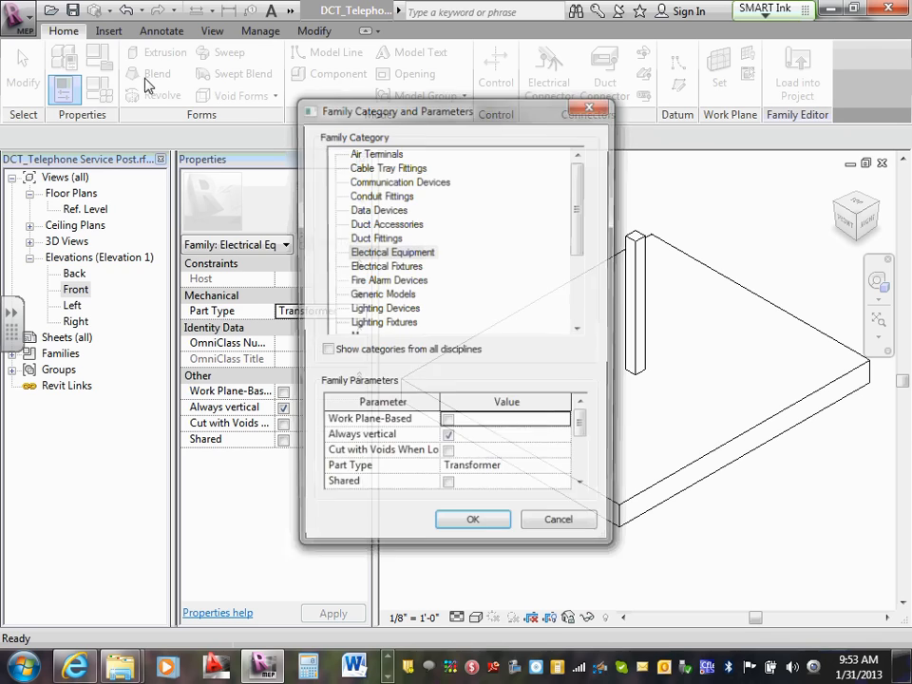
key(Escape)
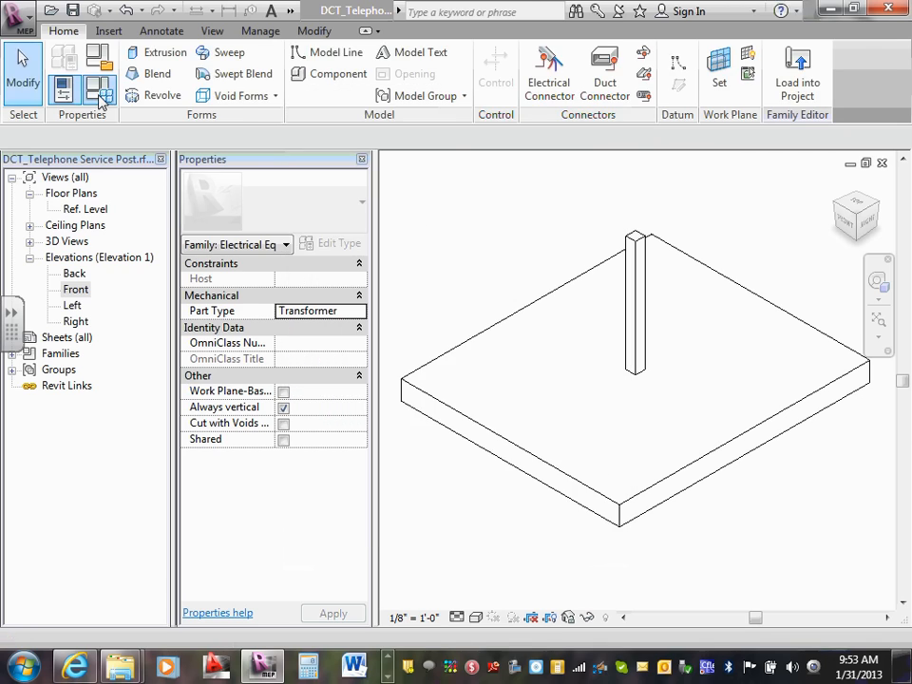
click(100, 96)
drag(496, 49, 470, 31)
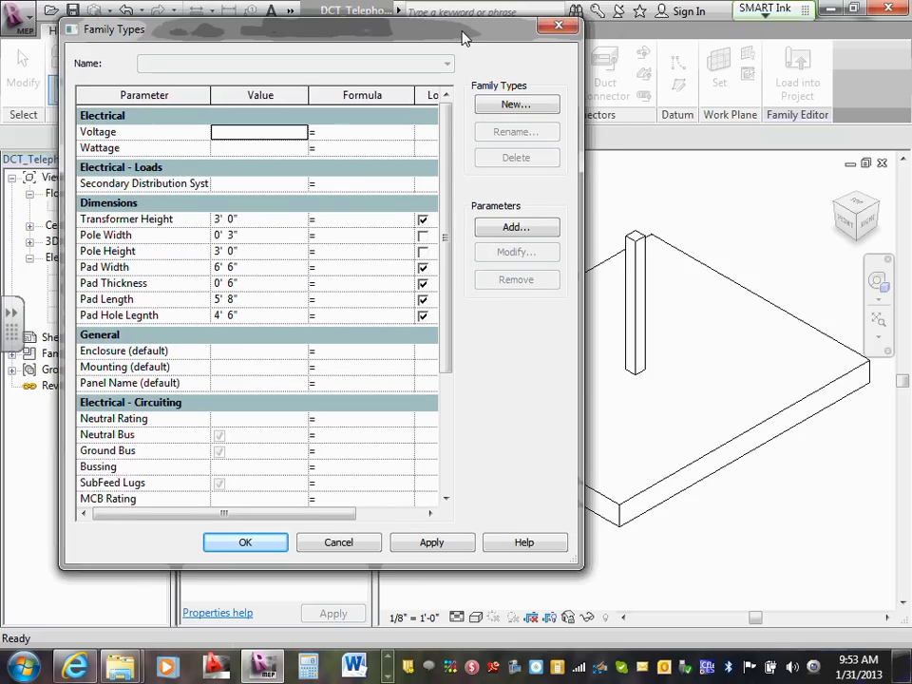
click(282, 255)
text(5)
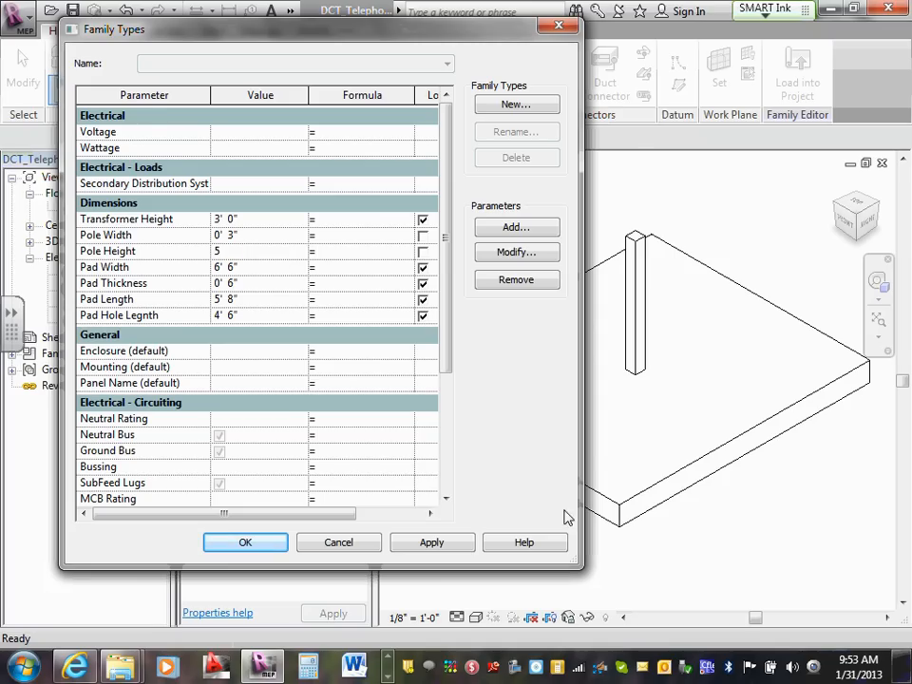
click(453, 544)
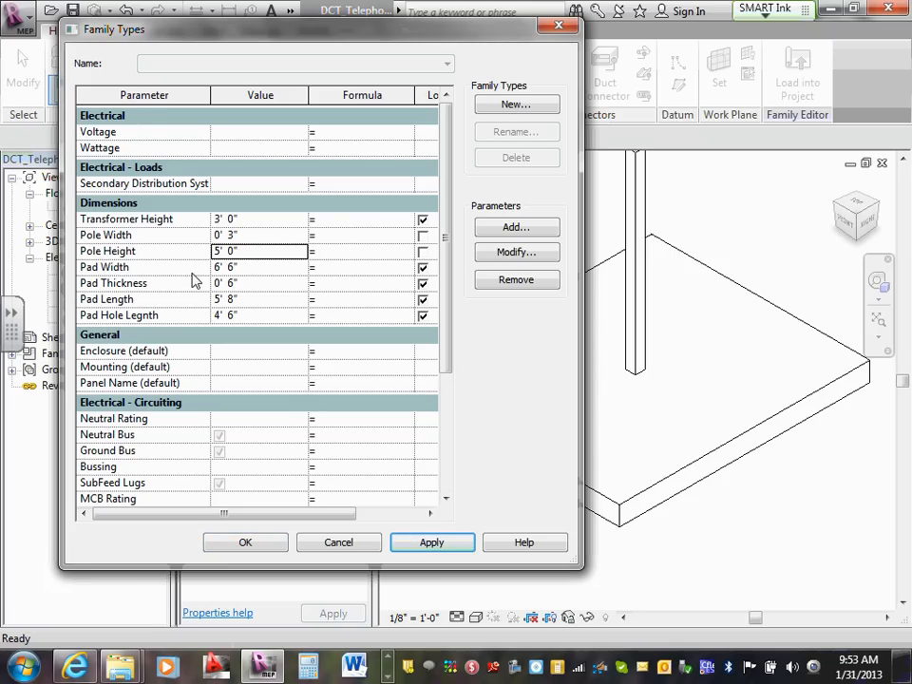
Set the Pole Width parameter to 0' 6" and apply it to test the pole's flexing.
click(236, 234)
double_click(245, 234)
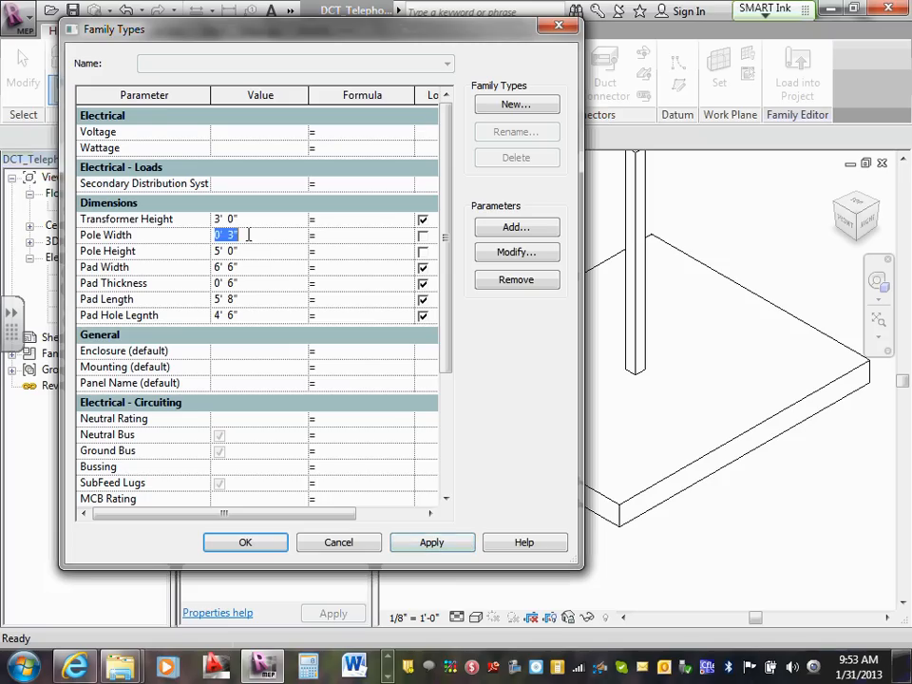
text(6)
key(Tab)
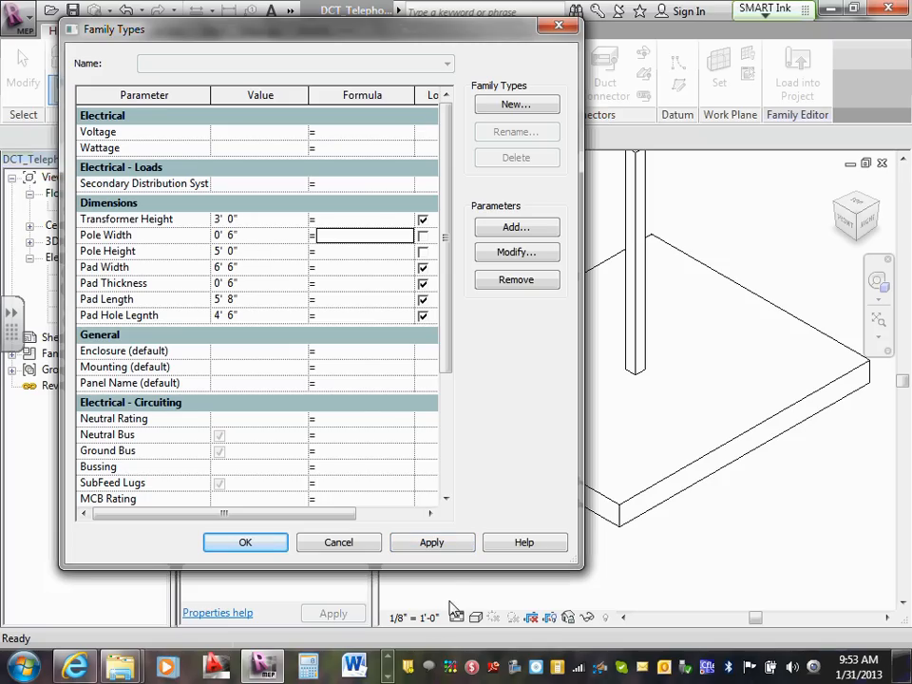
click(439, 542)
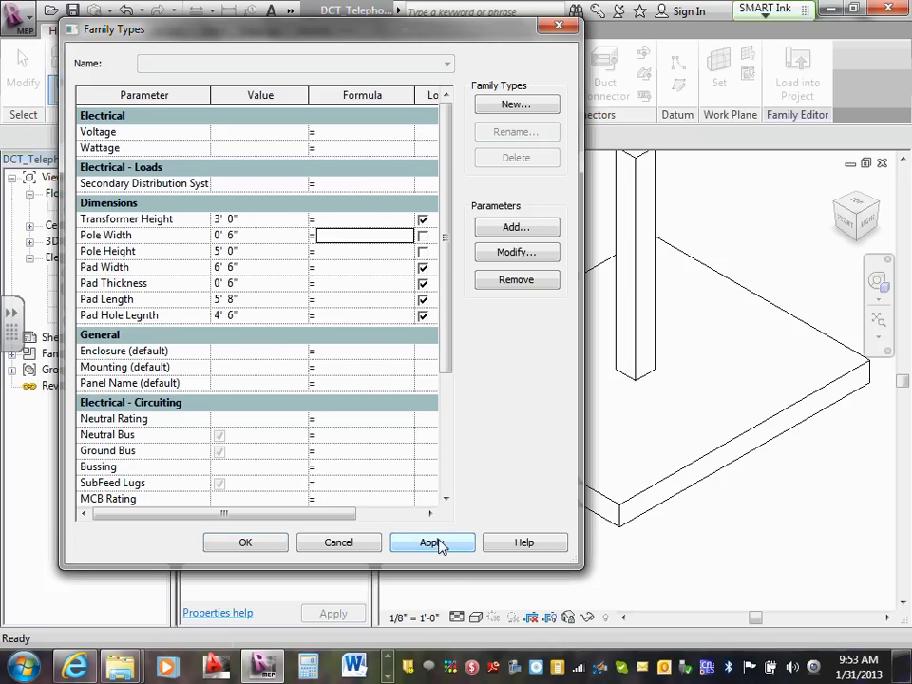
Set the Pole Width parameter to 0' 3" and accept the family type values.
double_click(265, 236)
text(0')
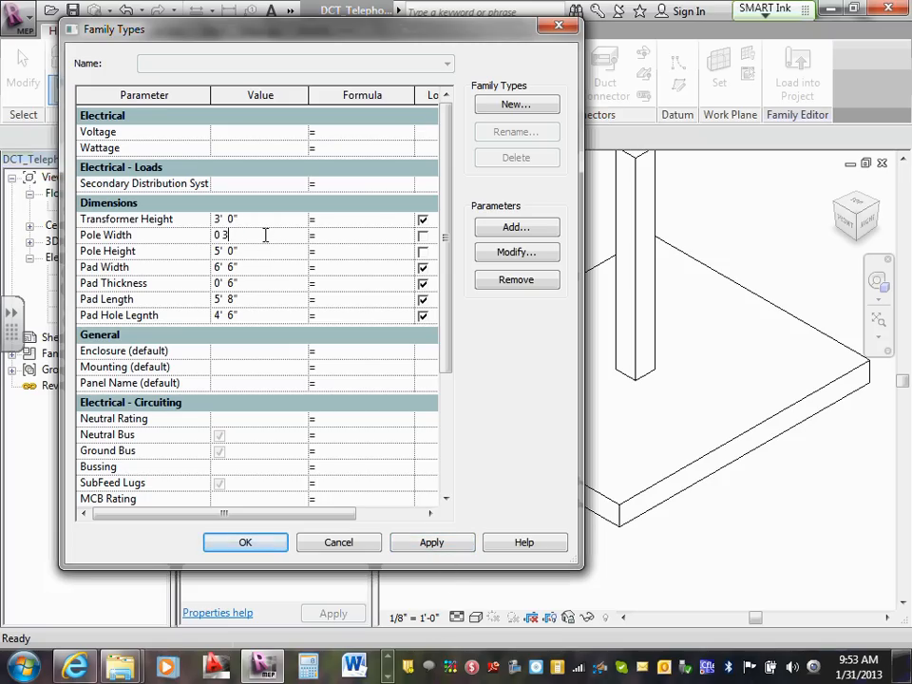
text( 3)
key(Tab)
double_click(265, 251)
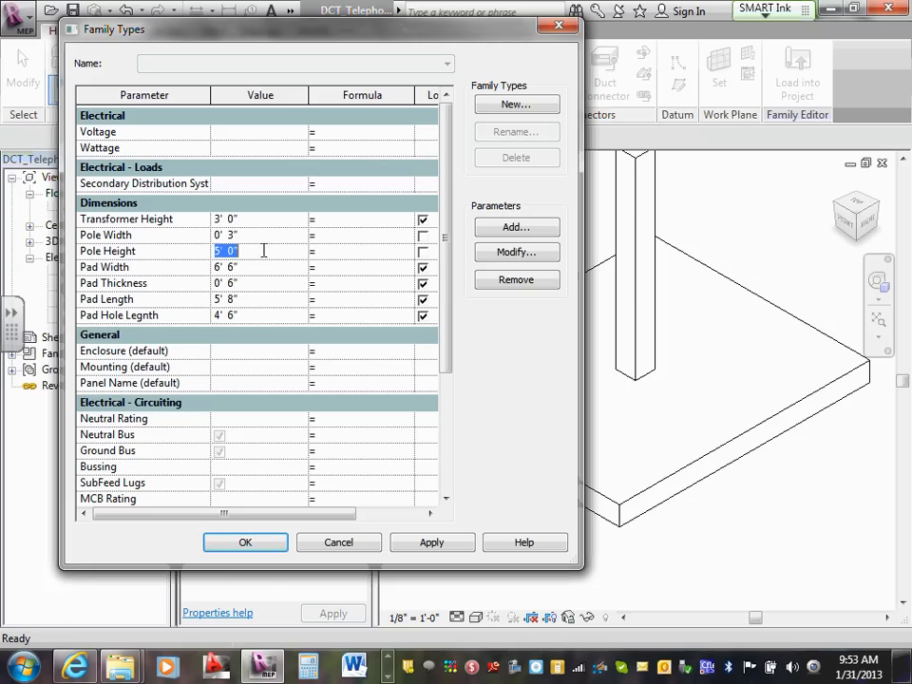
click(245, 543)
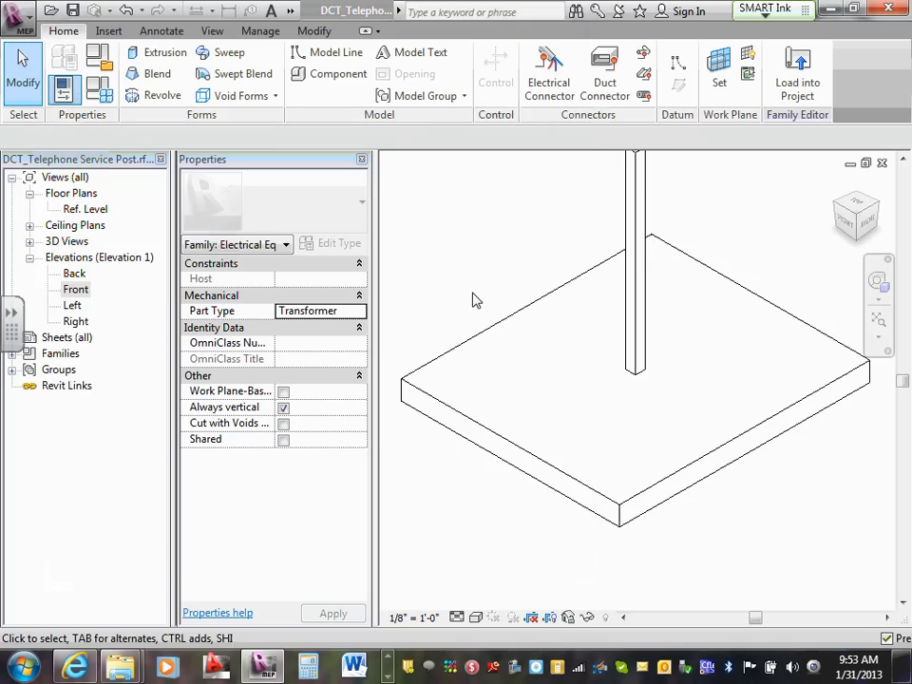
Inspect the whole pole and pad in 3D, and review the dimensioned layout in the Ref. Level floor plan.
middle_drag(475, 300, 483, 431)
scroll(483, 421, down, 2)
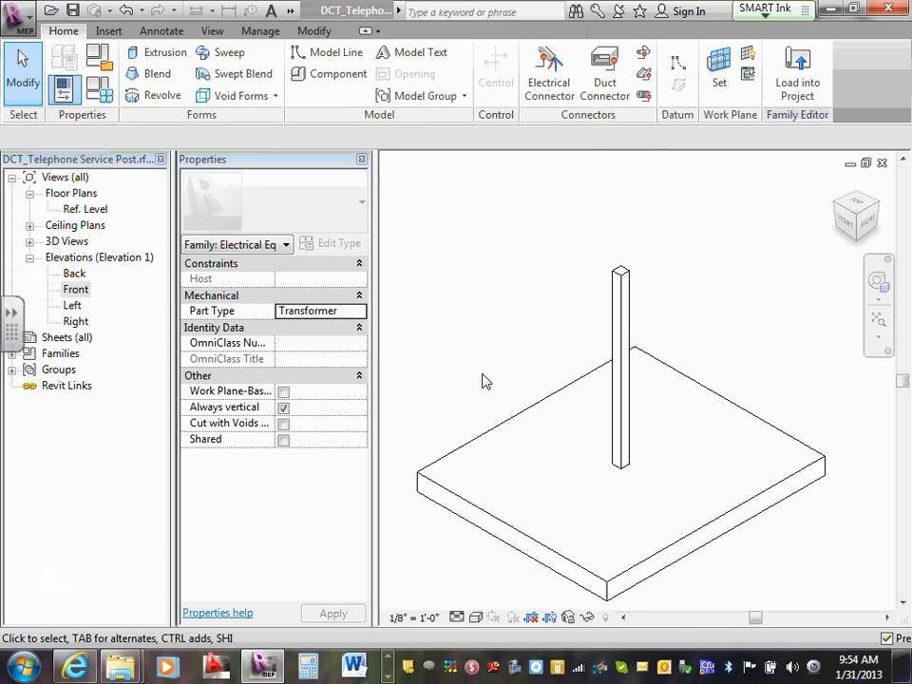
double_click(76, 207)
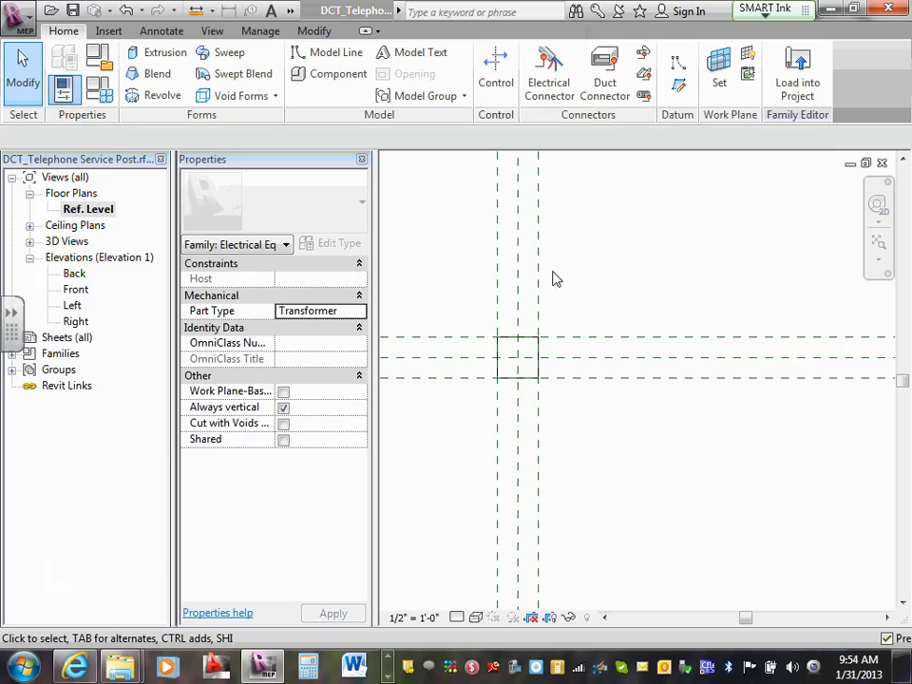
scroll(634, 279, down, 4)
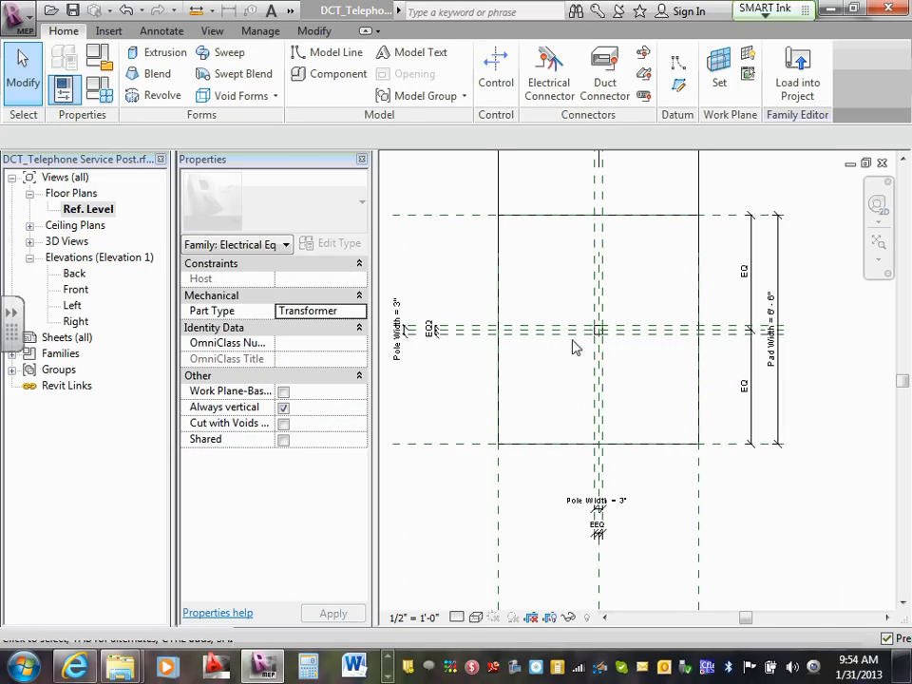
middle_drag(546, 313, 558, 331)
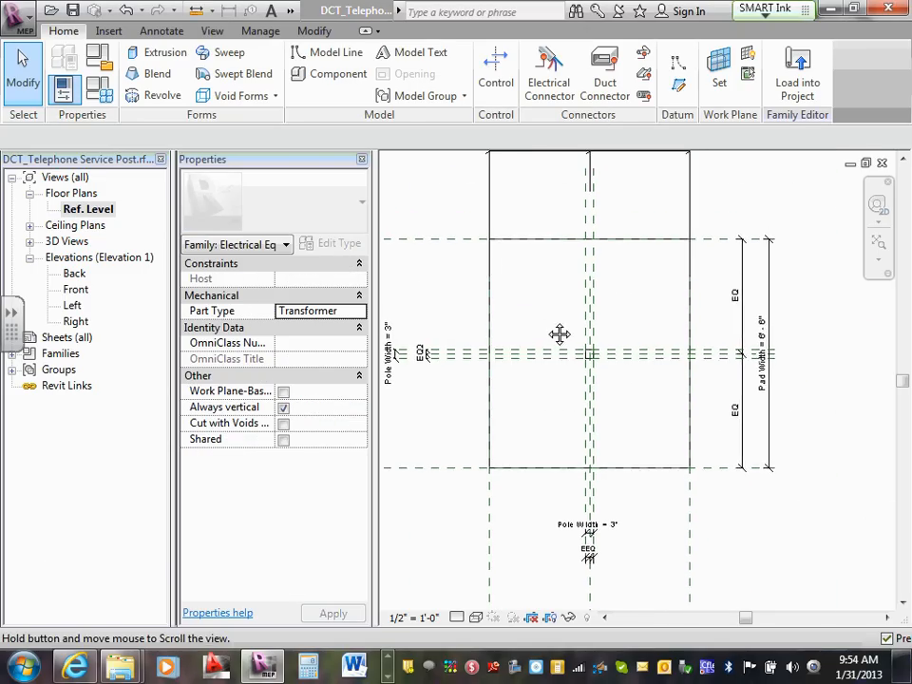
scroll(546, 326, down, 1)
middle_drag(486, 325, 478, 337)
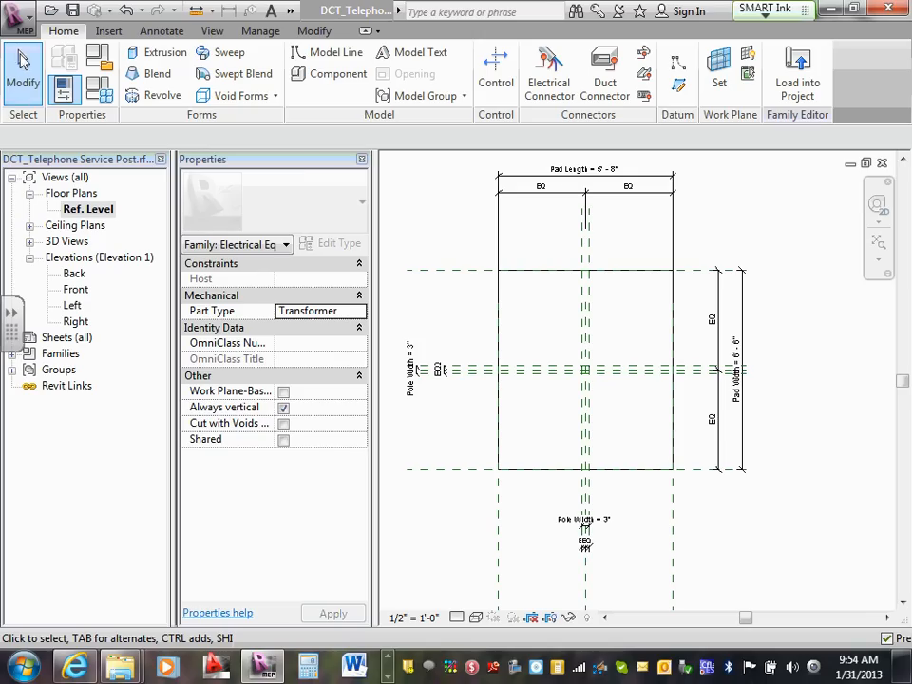
Create a new project from the default template.
click(11, 17)
mouse_move(21, 76)
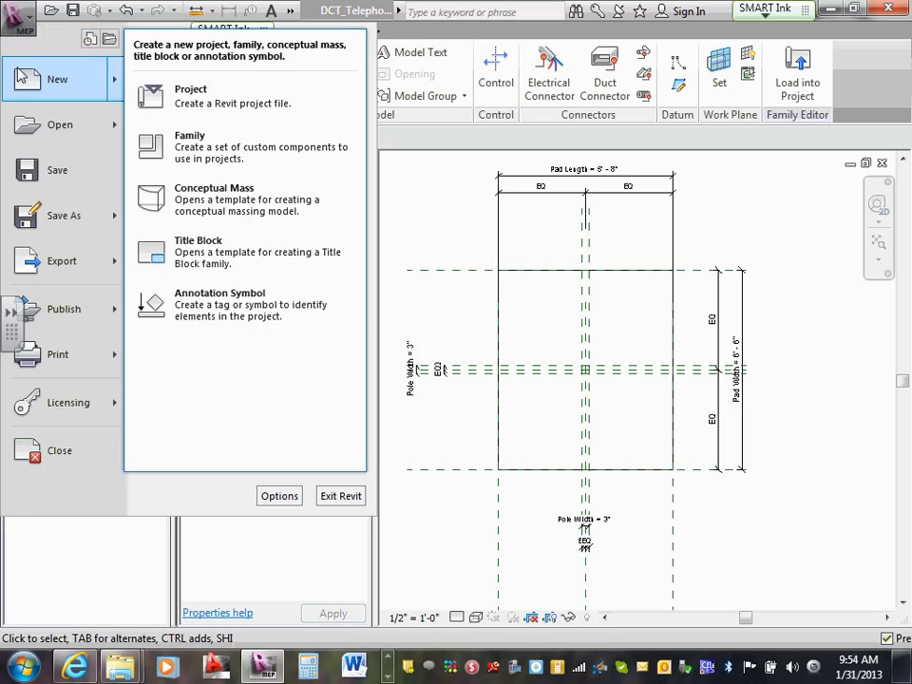
click(189, 89)
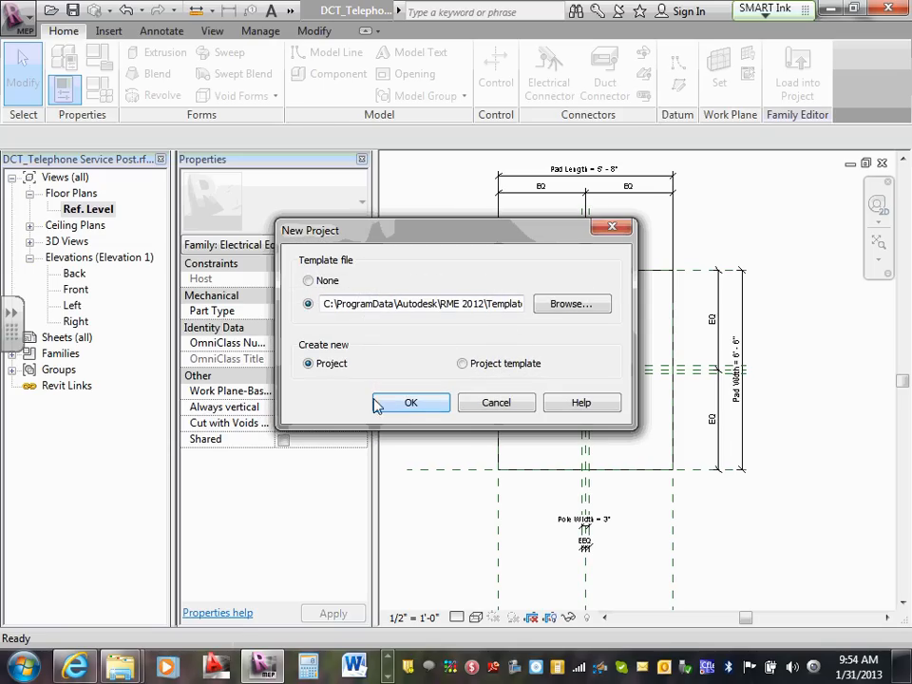
click(410, 402)
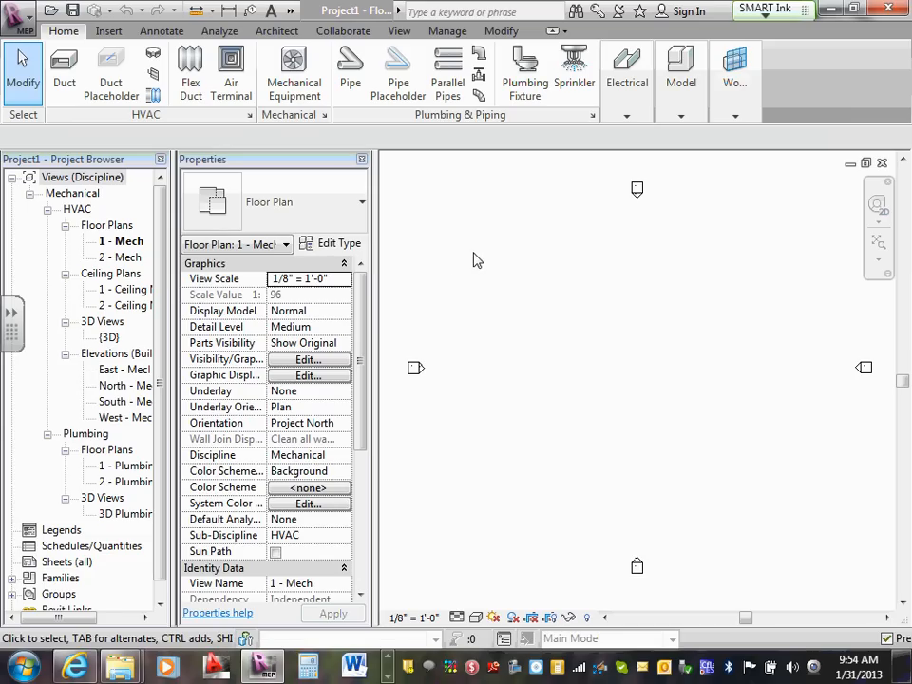
Load the DCT_Telephone Service Post family into Project1 without loading an electrical equipment tag.
key(ctrl+Tab)
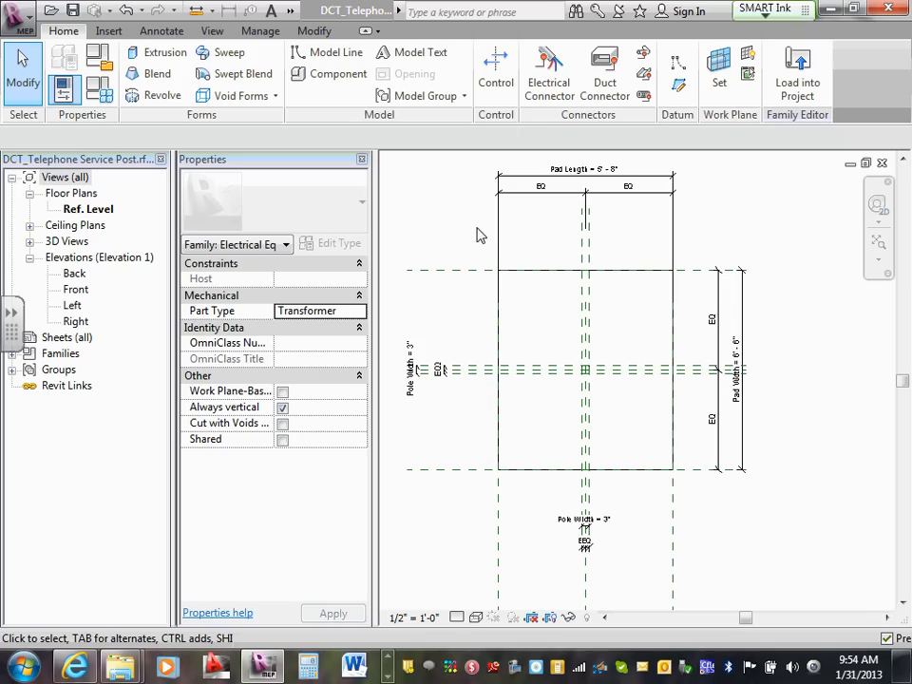
click(815, 97)
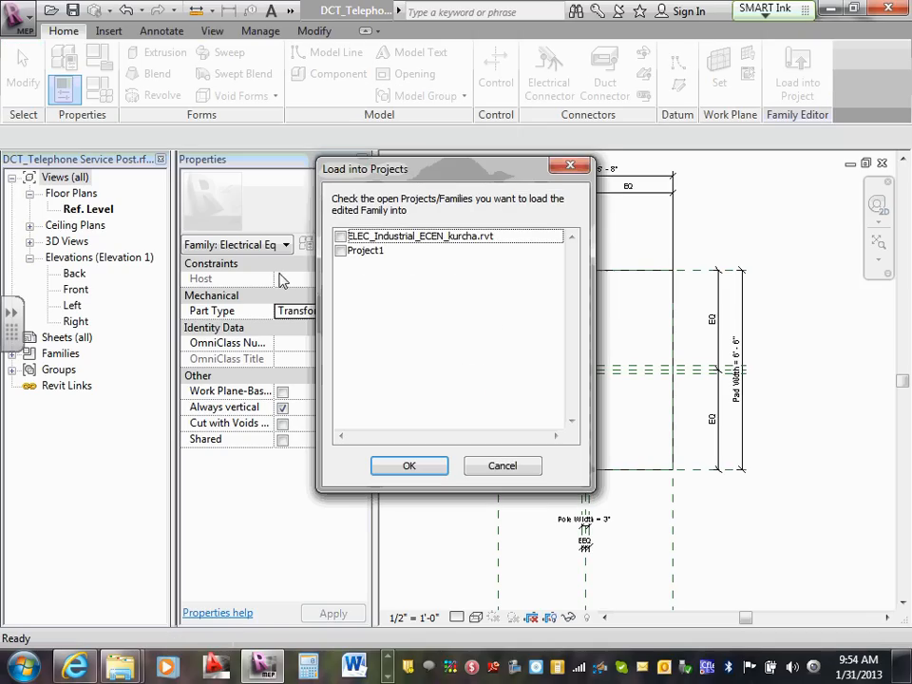
click(343, 251)
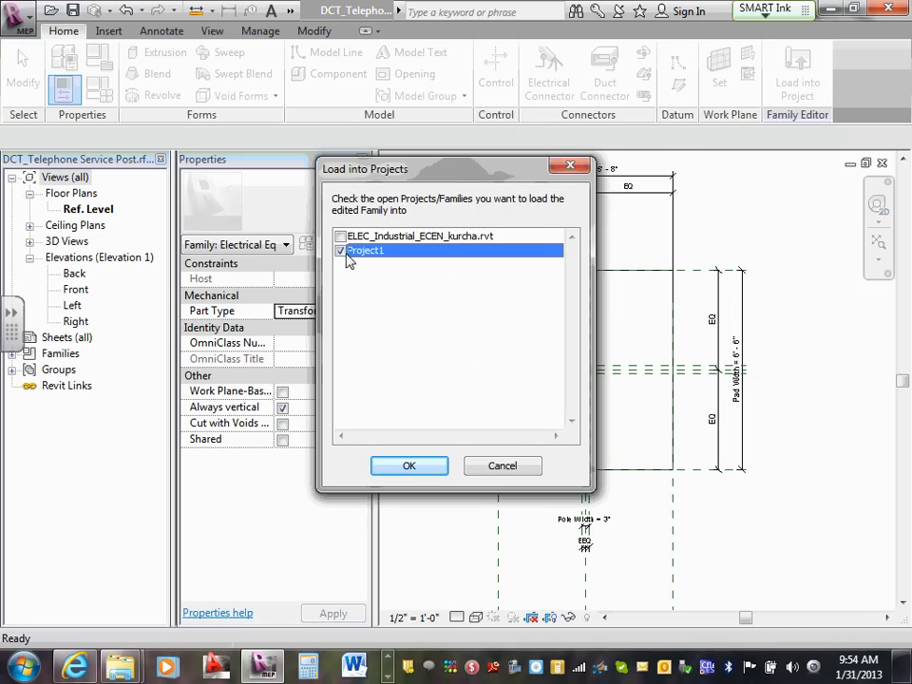
click(407, 466)
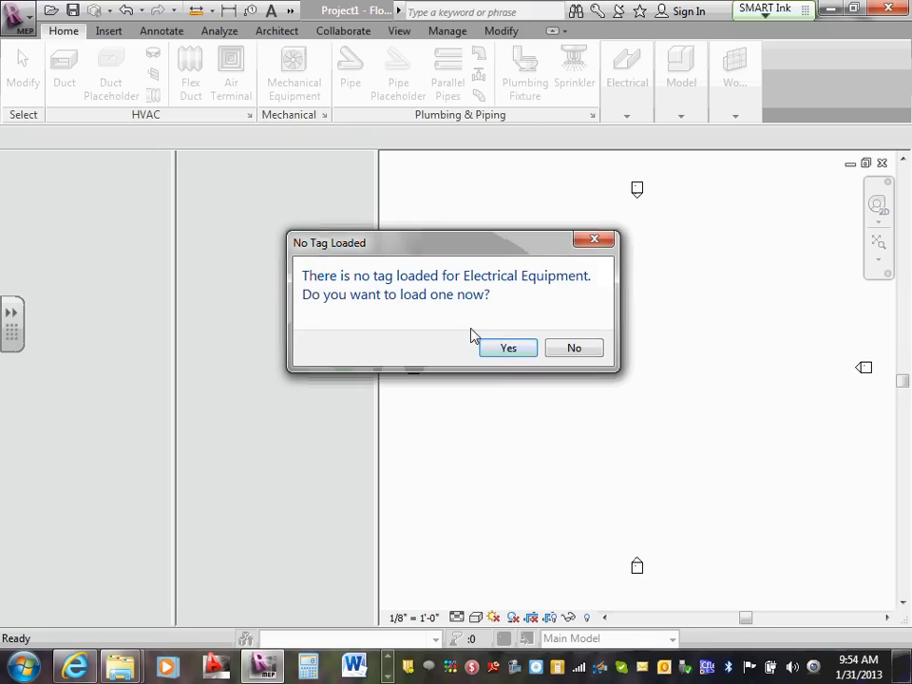
click(551, 349)
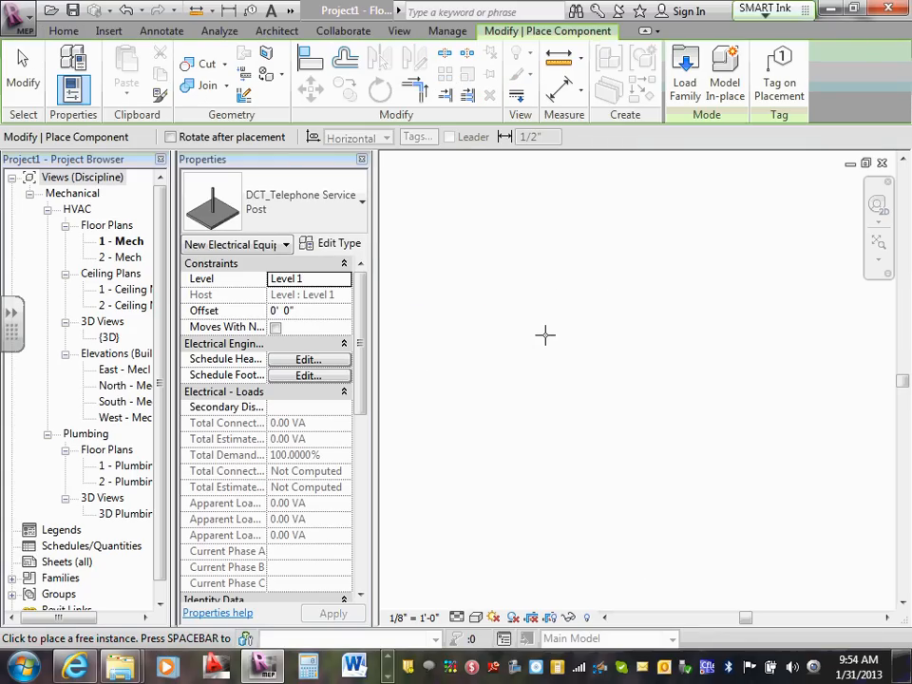
Place one DCT_Telephone Service Post as electrical equipment in the 1 - Mech floor plan.
key(Escape)
key(e)
key(e)
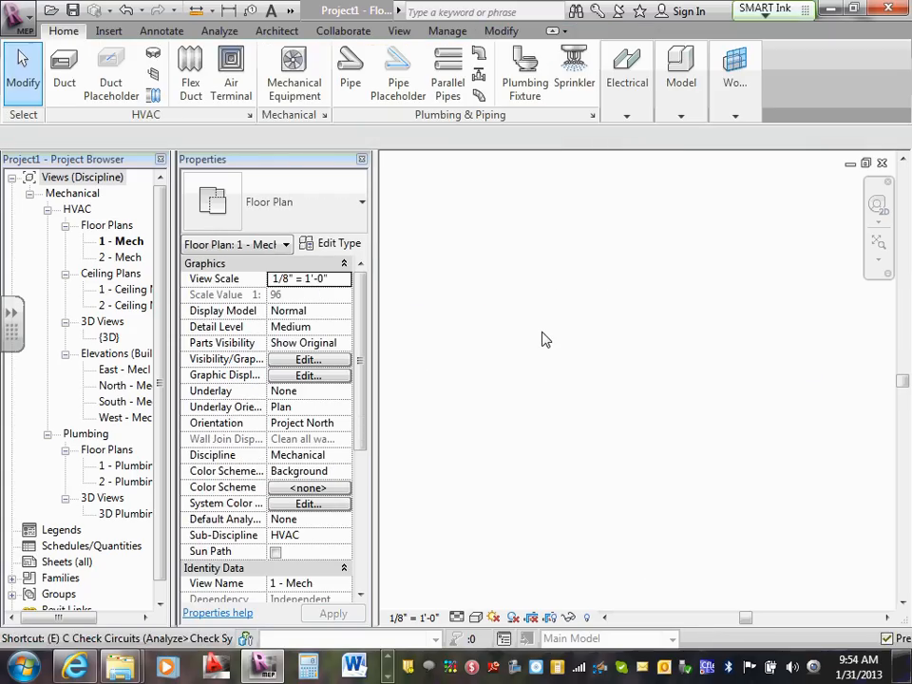
click(562, 343)
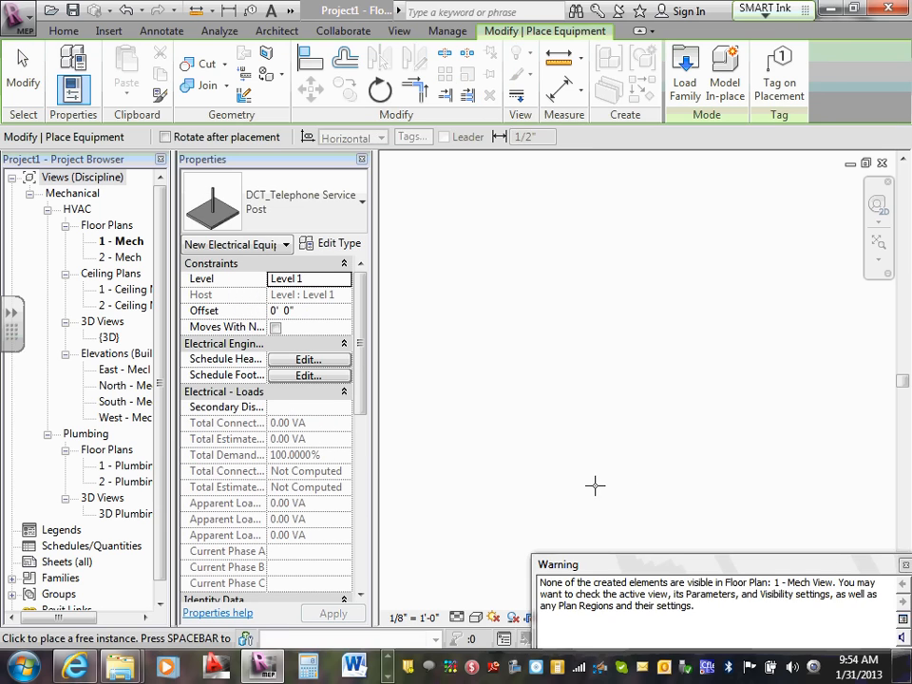
Turn on visibility of the Electrical Equipment category in the 1 - Mech floor plan.
key(Escape)
key(v)
key(g)
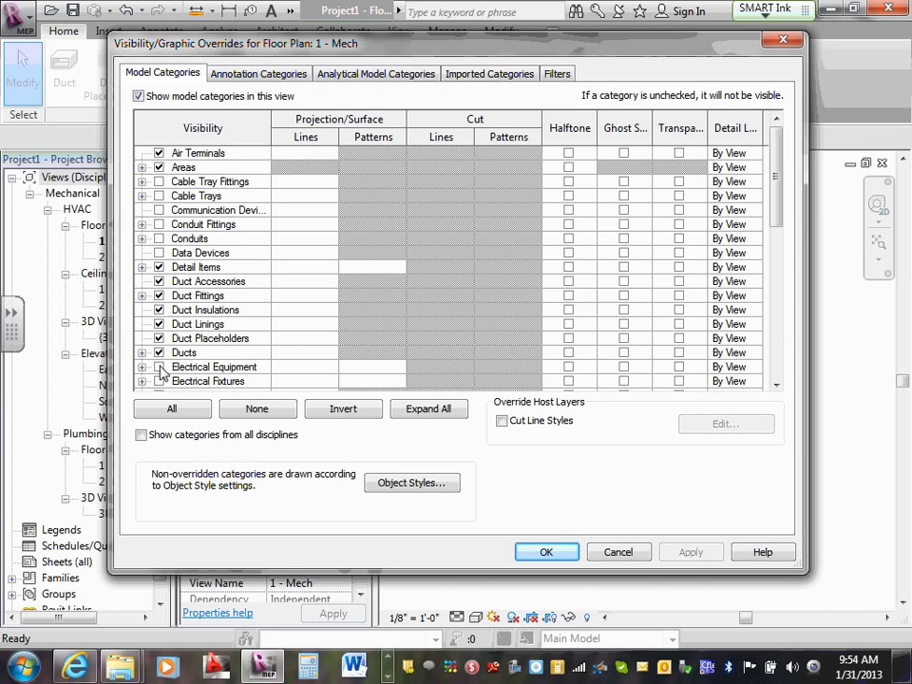
click(159, 366)
click(552, 556)
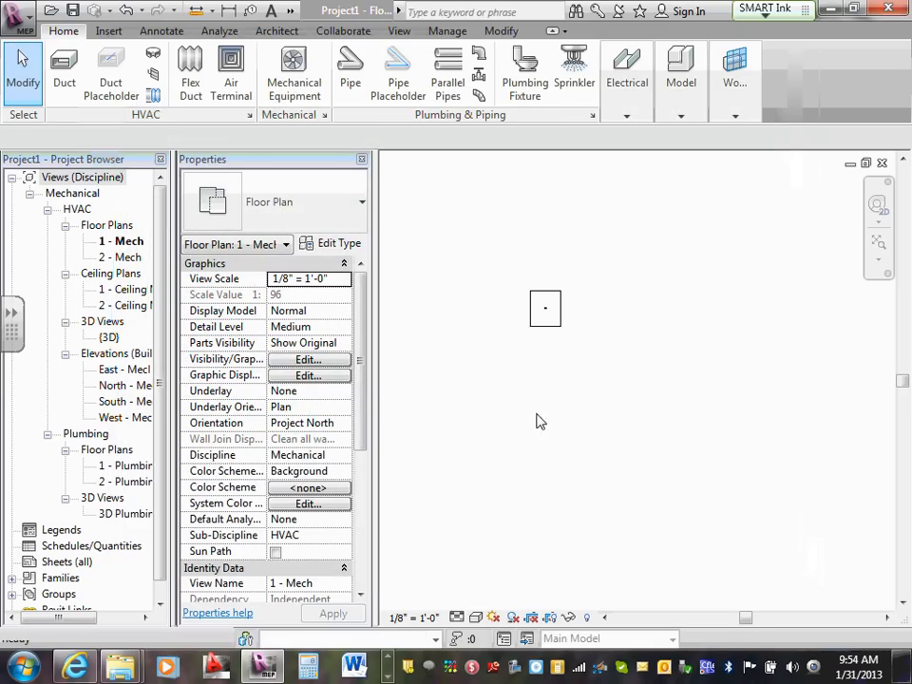
scroll(546, 293, up, 2)
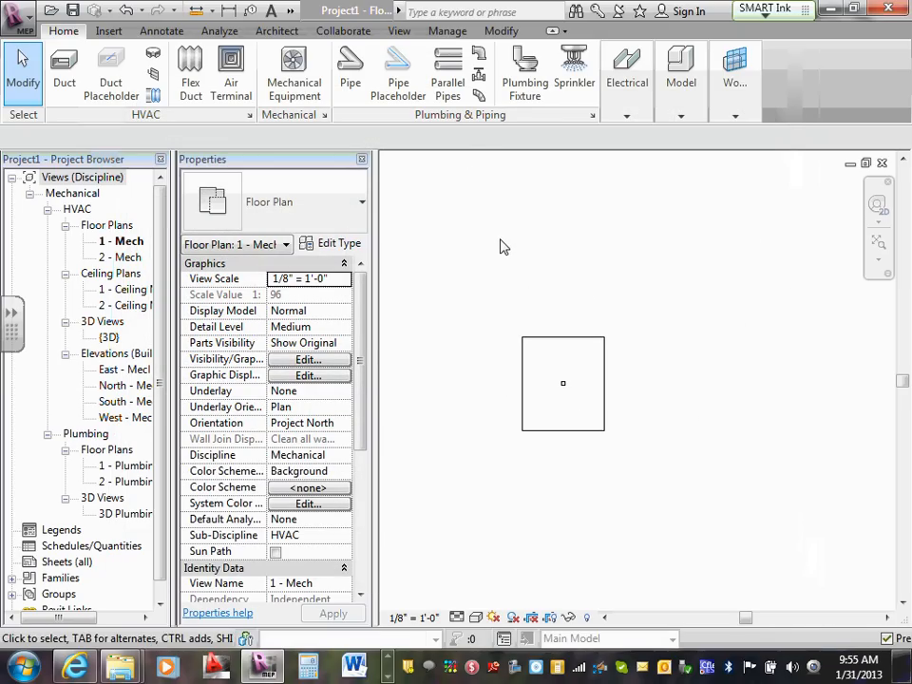
Return to the telephone post family, check which open projects it can be loaded into without loading it, and show its 3D view.
key(ctrl+Tab)
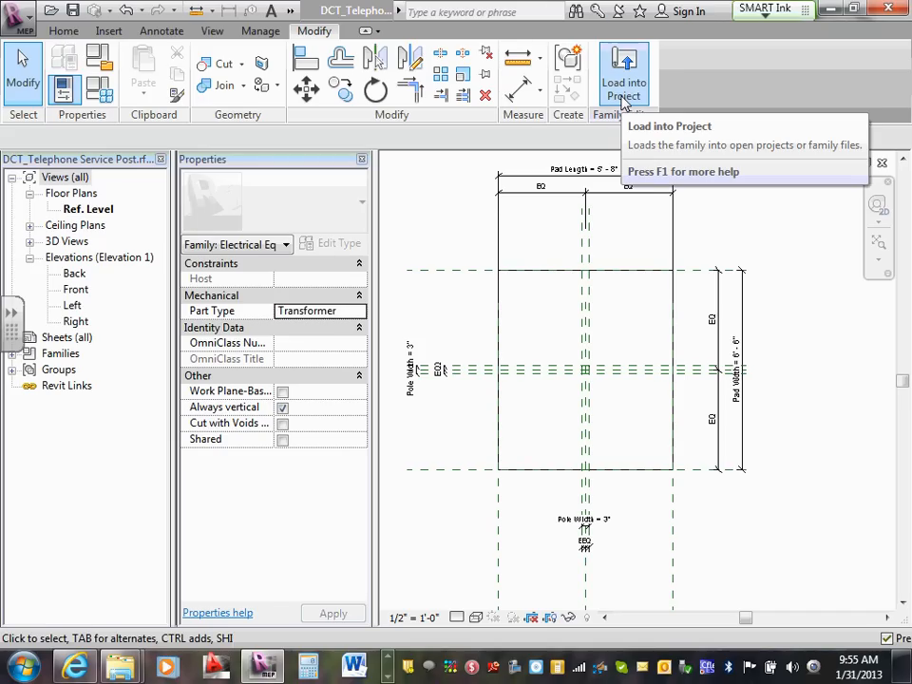
click(622, 100)
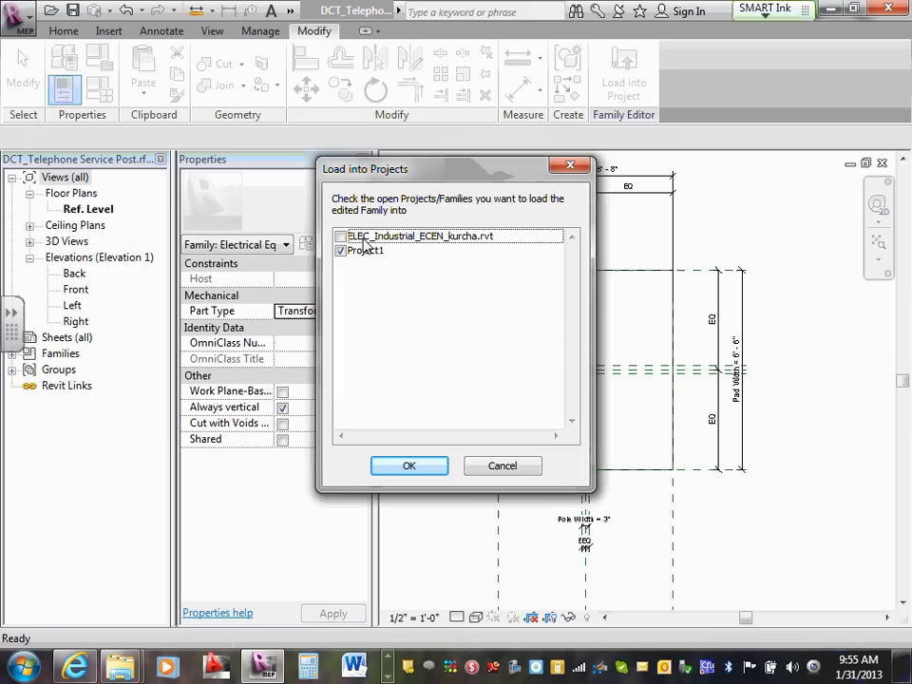
click(517, 474)
key(ctrl+Tab)
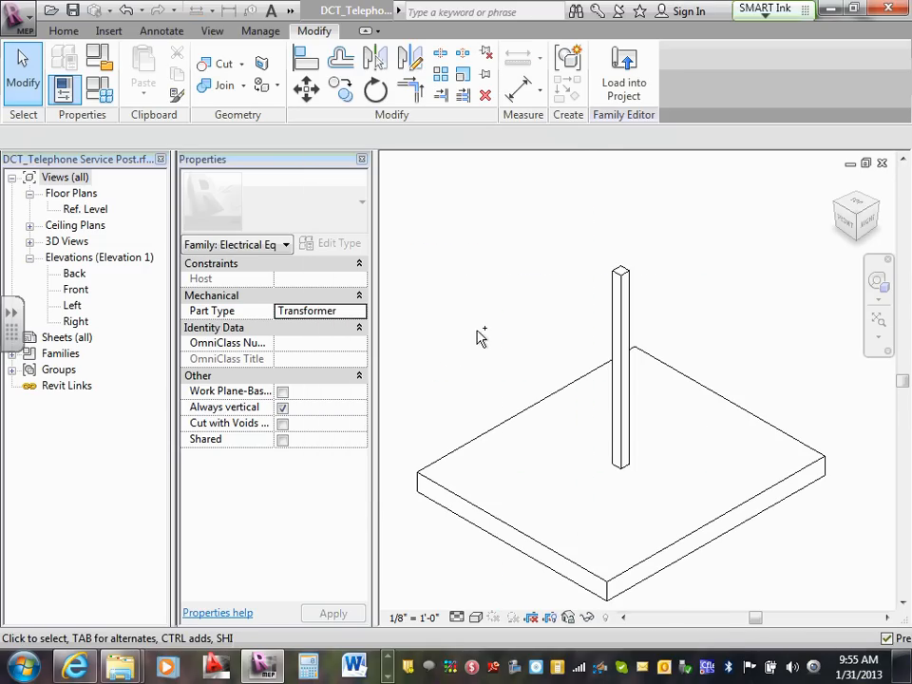
Close the hidden windows and switch to the 1 - Mech floor plan of Project1.
key(ctrl+Tab)
key(ctrl+Tab)
key(ctrl+Tab)
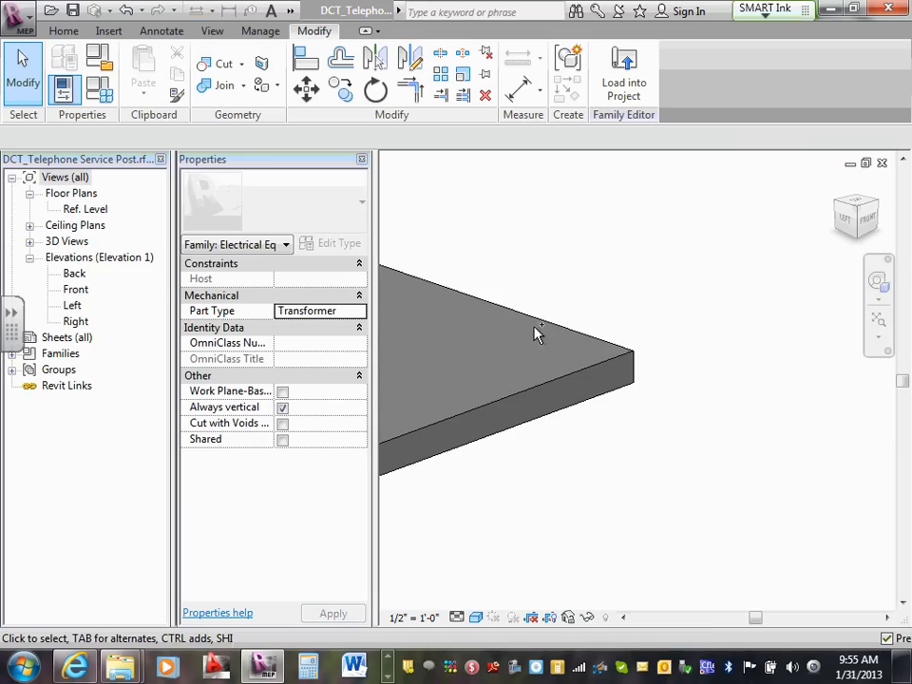
click(289, 10)
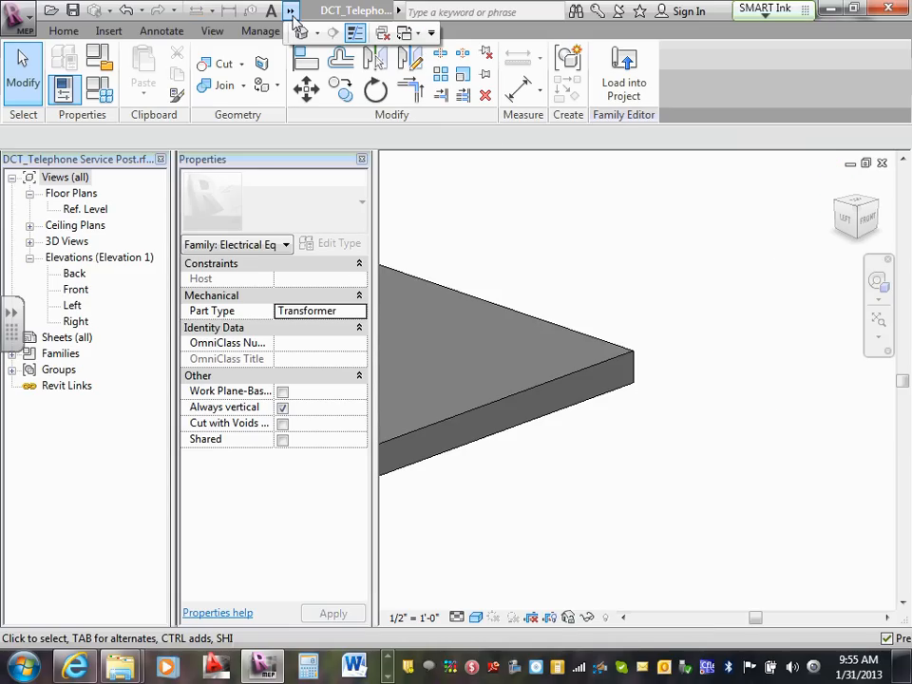
click(383, 34)
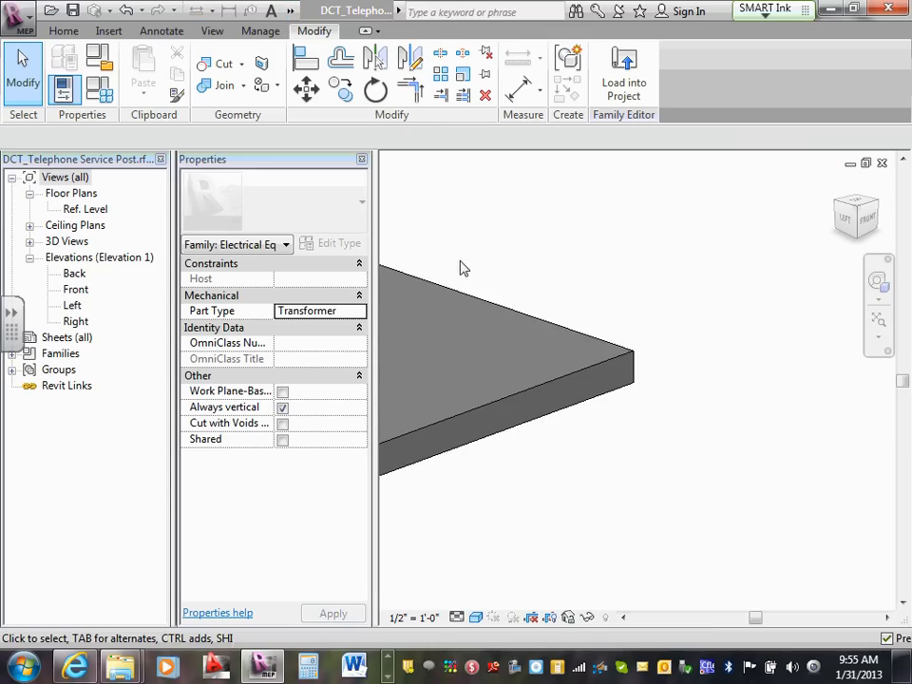
key(ctrl+Tab)
key(ctrl+Tab)
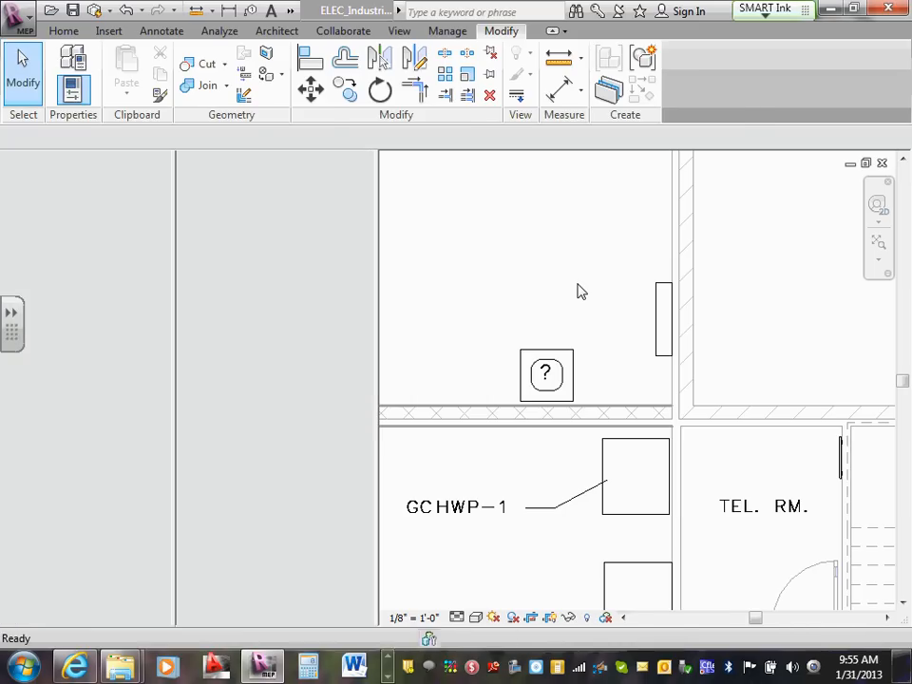
Select the telephone service post in the floor plan and examine its instance properties.
click(566, 394)
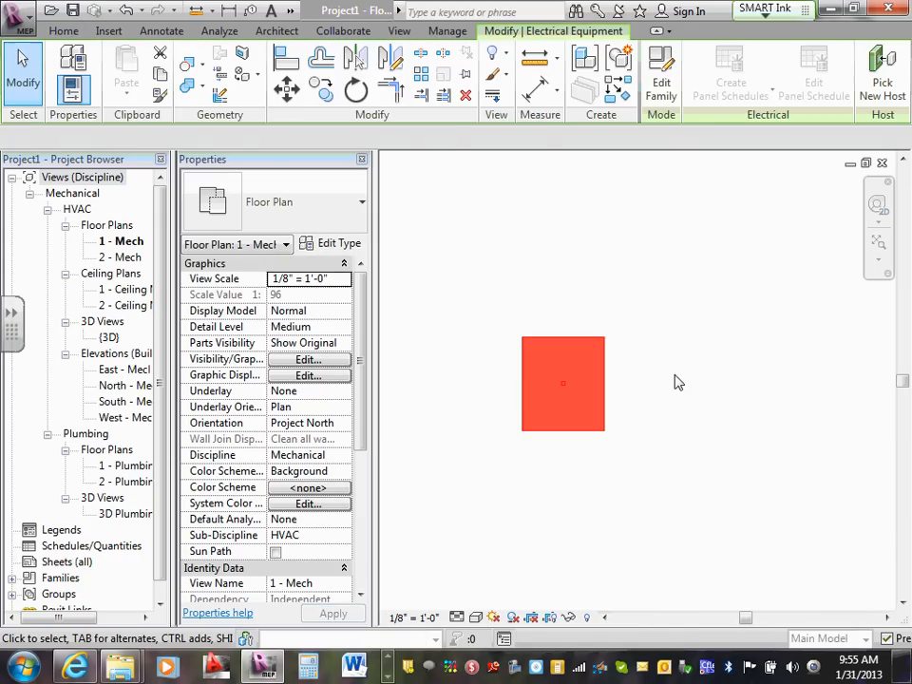
click(578, 298)
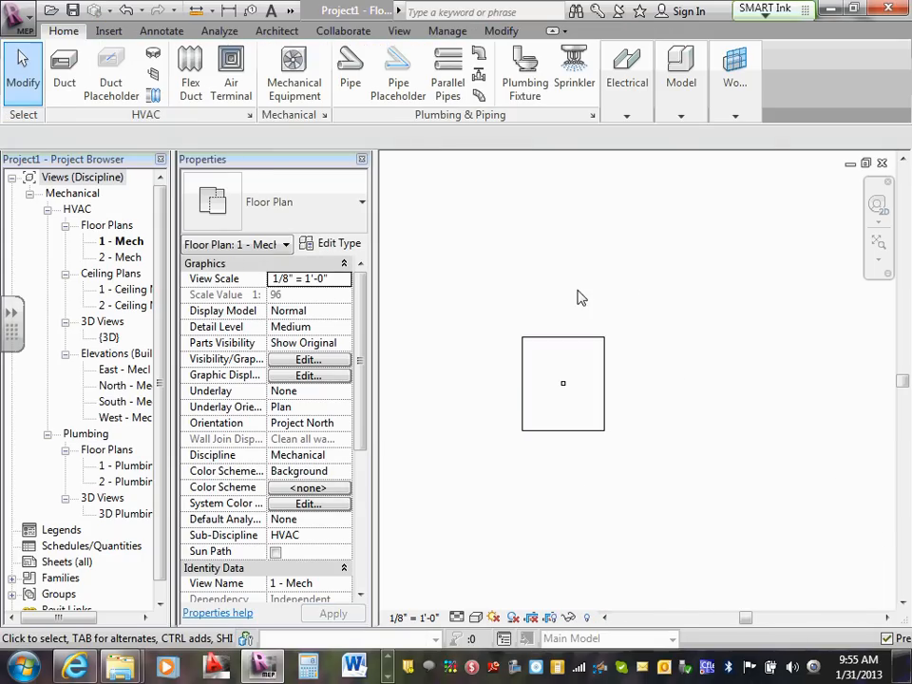
click(582, 354)
click(539, 289)
middle_drag(539, 289, 521, 229)
scroll(543, 279, up, 3)
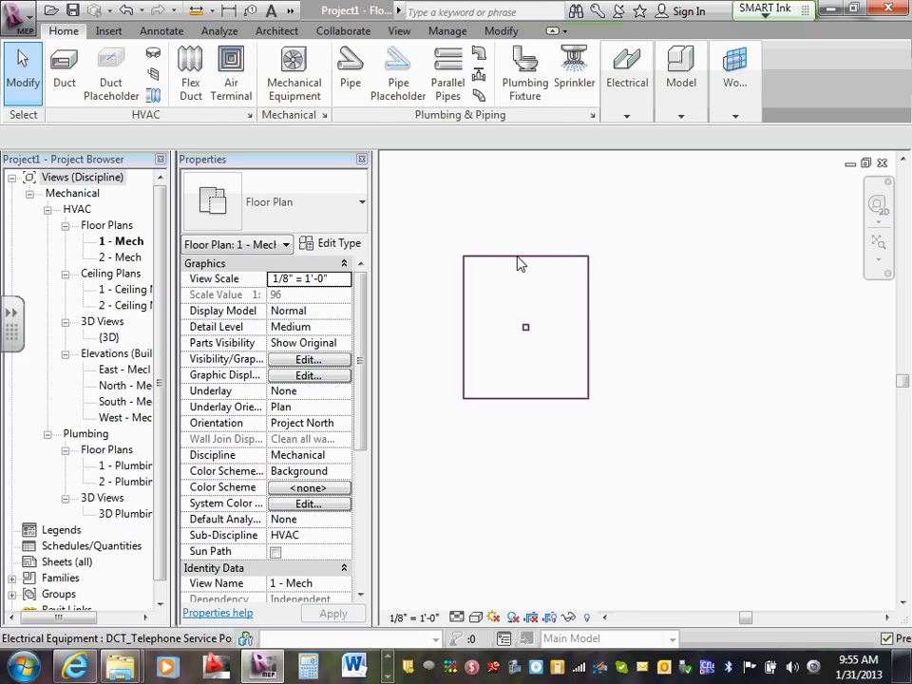
click(517, 258)
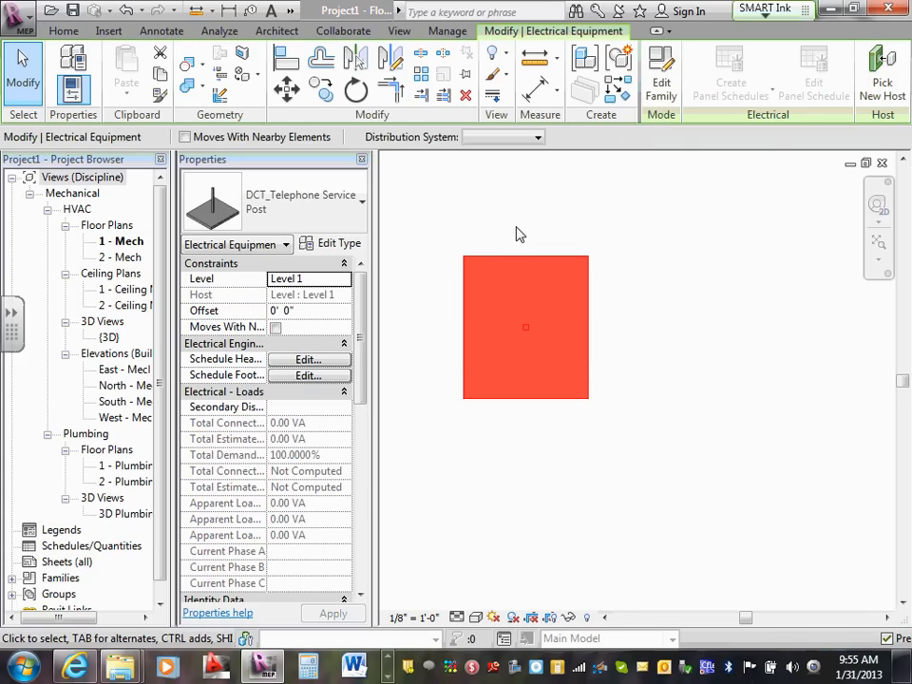
key(Escape)
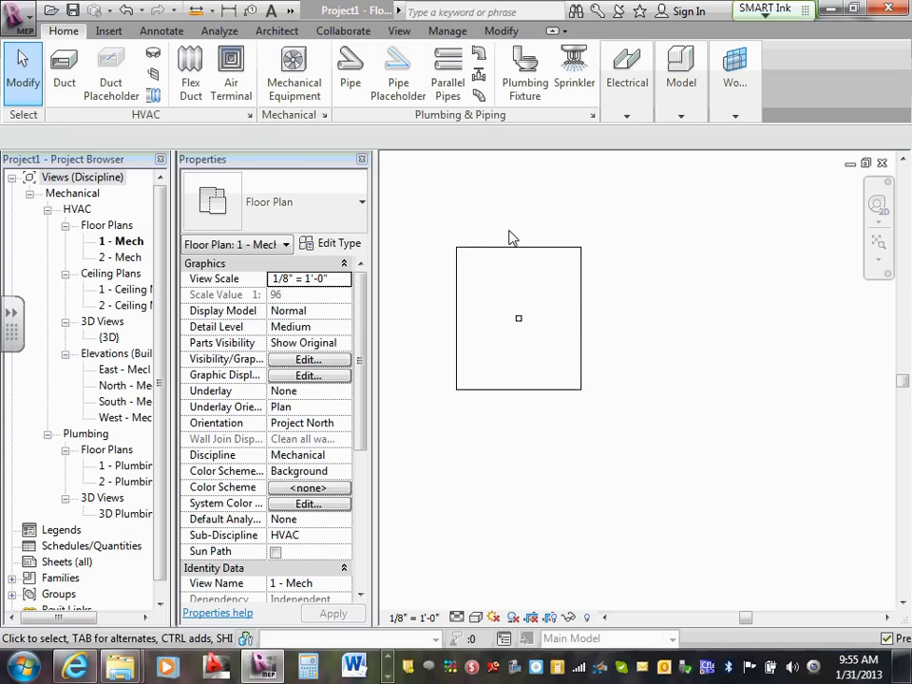
scroll(508, 240, up, 2)
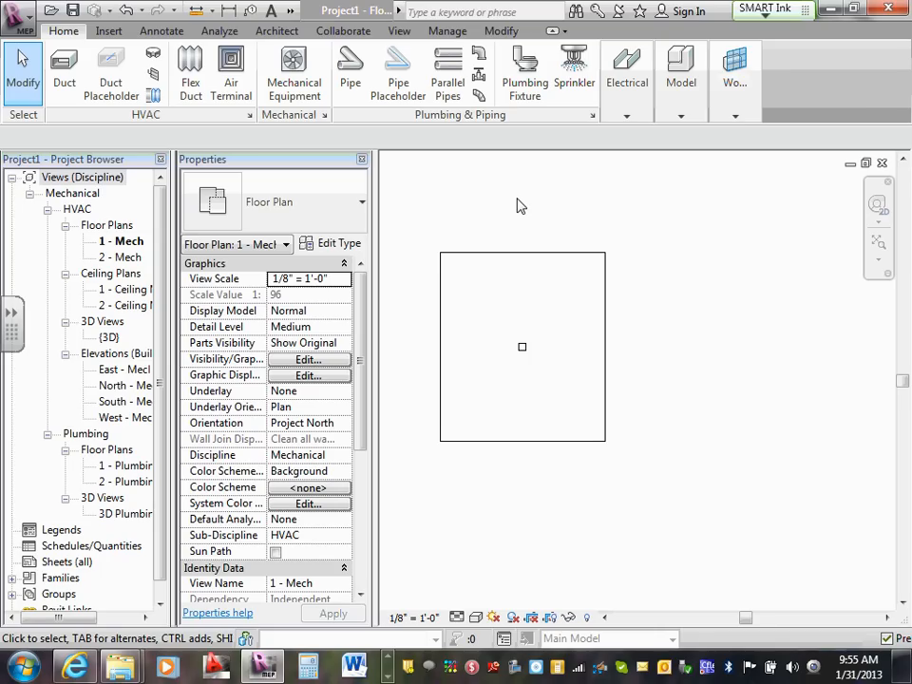
click(509, 253)
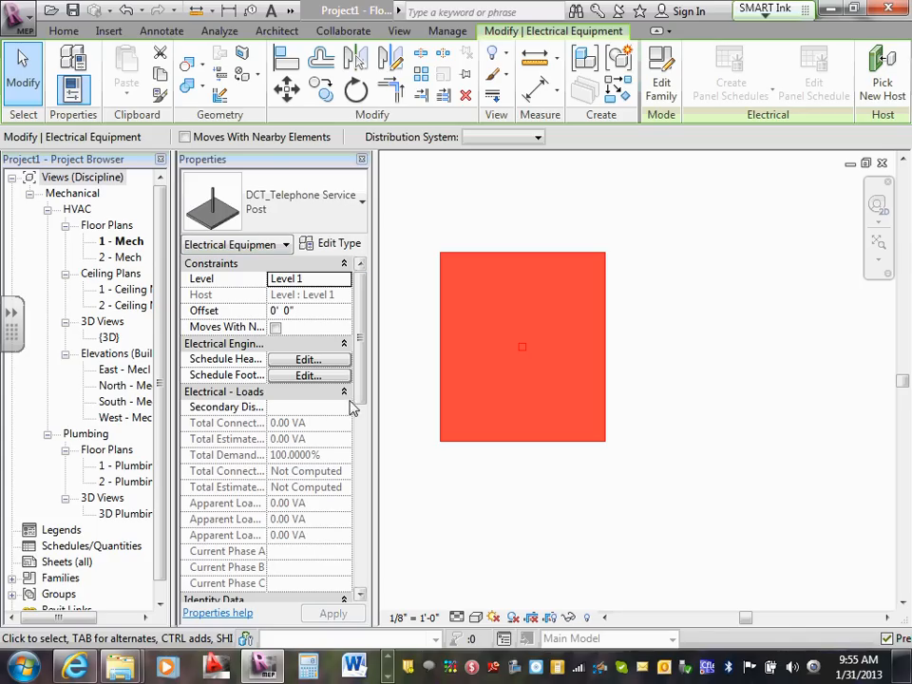
click(436, 239)
click(492, 258)
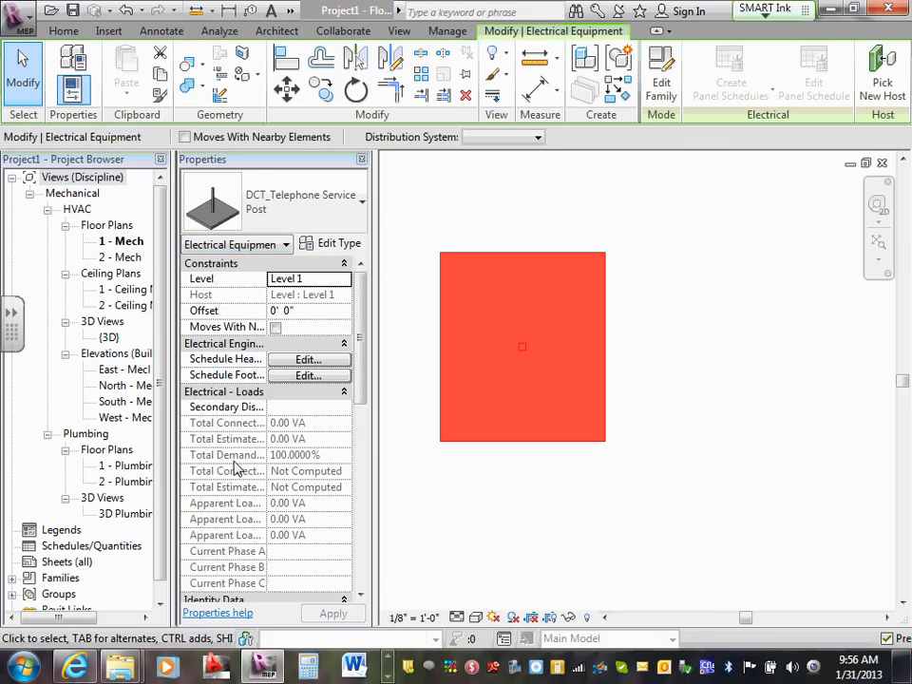
drag(352, 319, 362, 298)
click(425, 302)
click(460, 242)
click(470, 255)
click(483, 241)
click(465, 279)
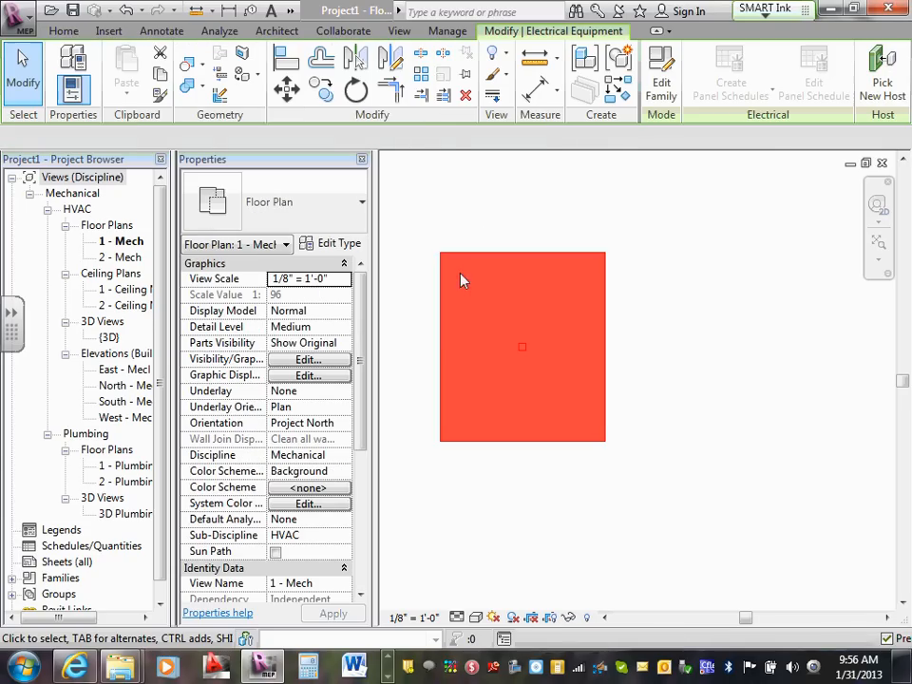
Check which family types are available for the selected telephone service post, keeping the current type.
click(313, 226)
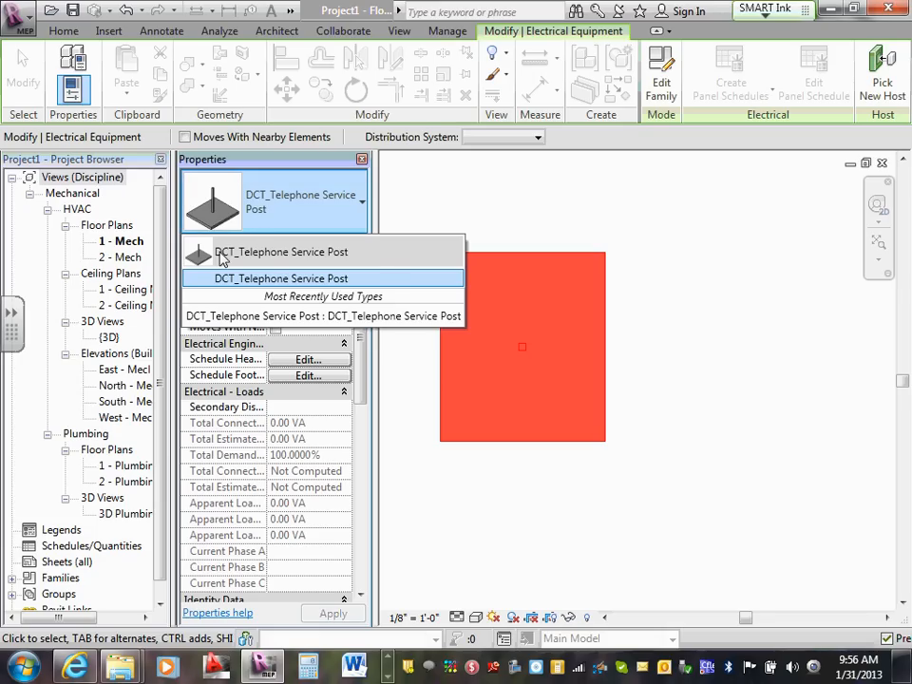
mouse_move(246, 261)
mouse_move(233, 285)
click(562, 237)
click(510, 243)
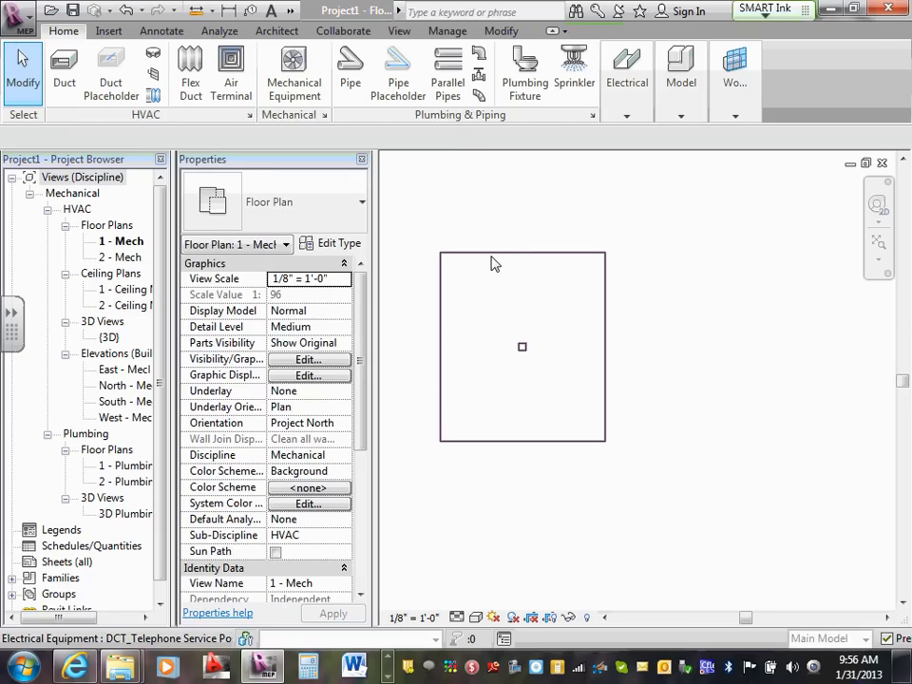
click(492, 263)
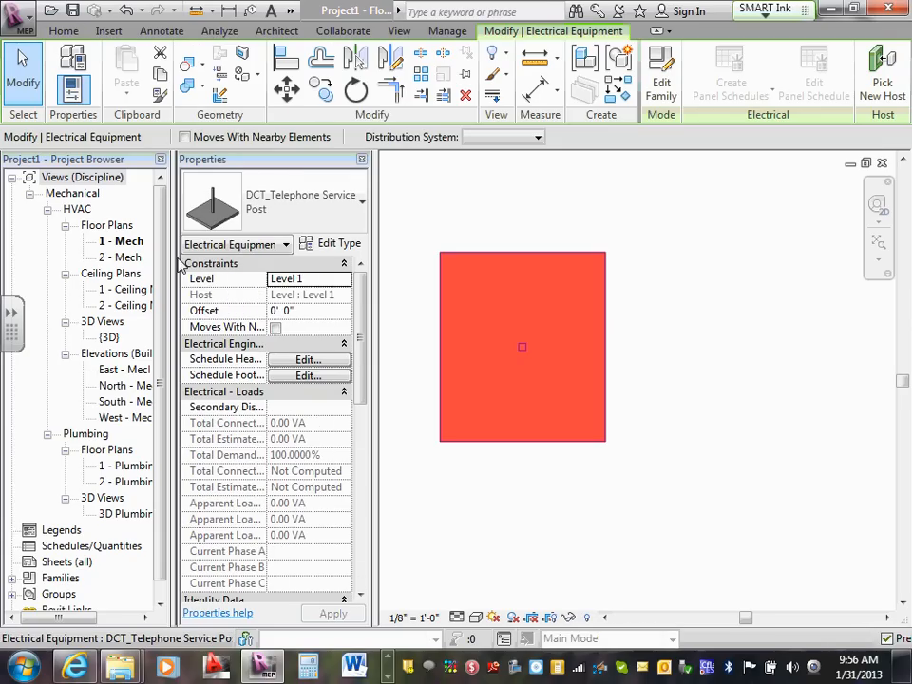
click(522, 209)
click(518, 259)
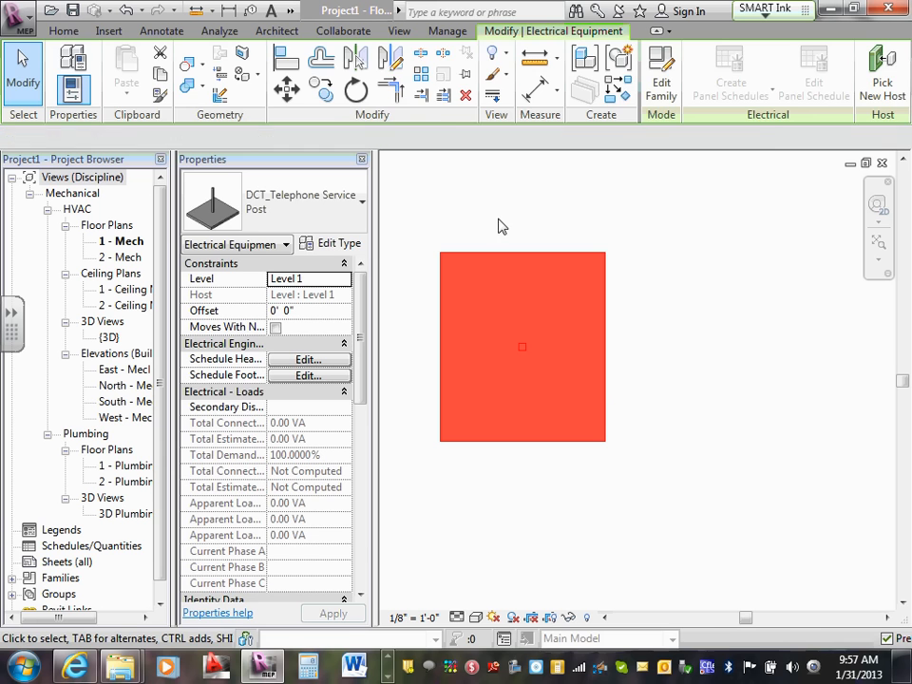
click(498, 228)
click(487, 259)
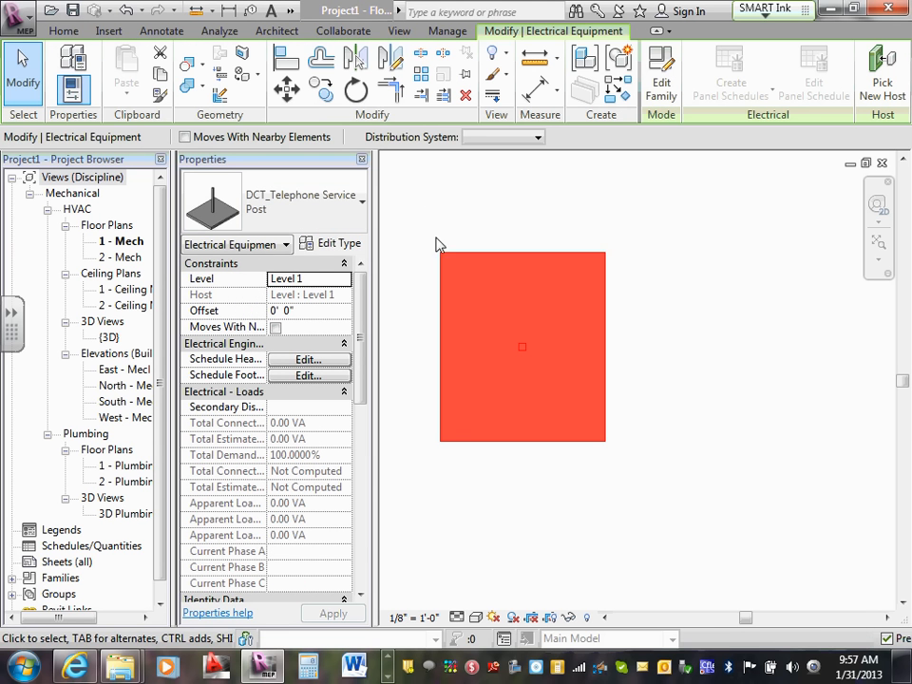
click(542, 243)
Set the Pad Width type parameter of the telephone service post to 5' 0".
click(530, 258)
click(327, 243)
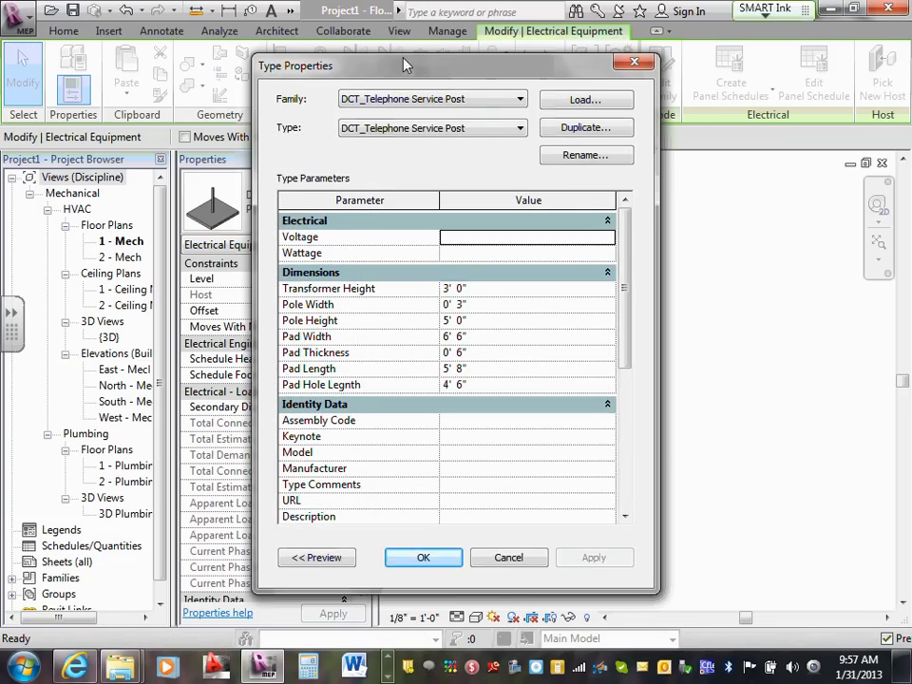
drag(404, 65, 227, 32)
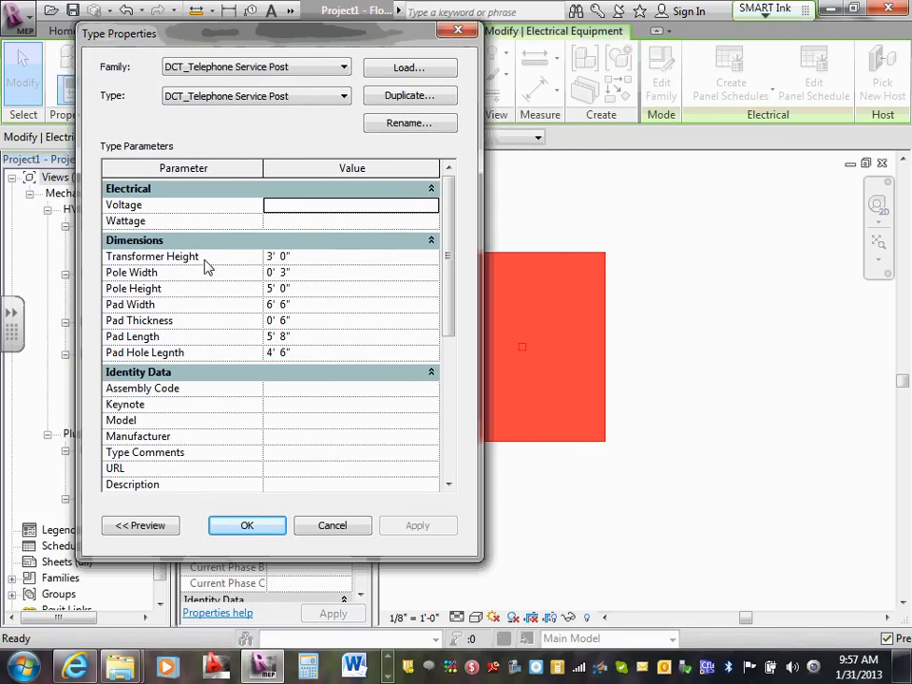
click(330, 303)
text(5)
key(Return)
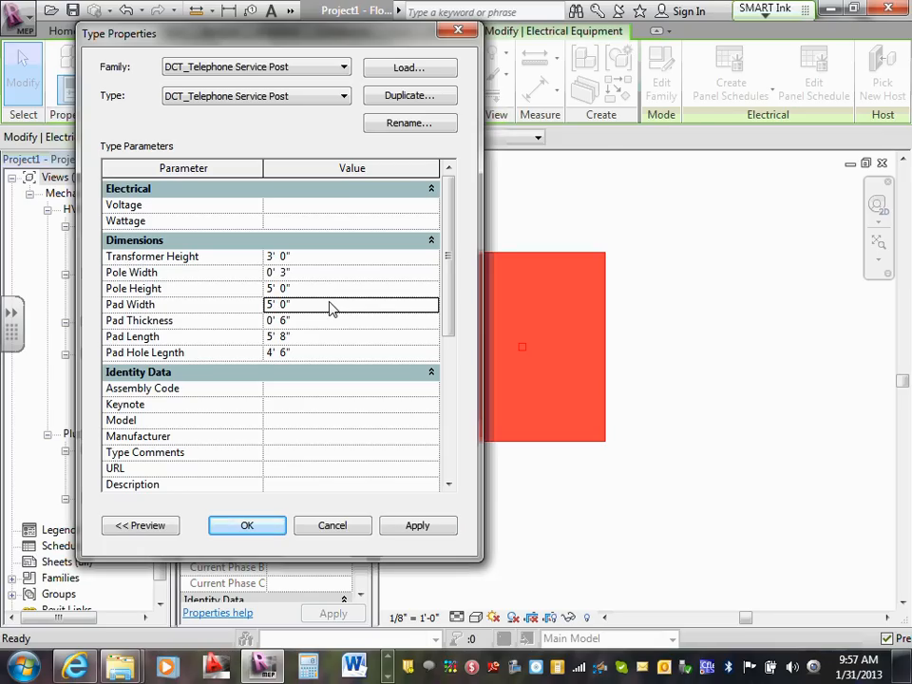
click(274, 526)
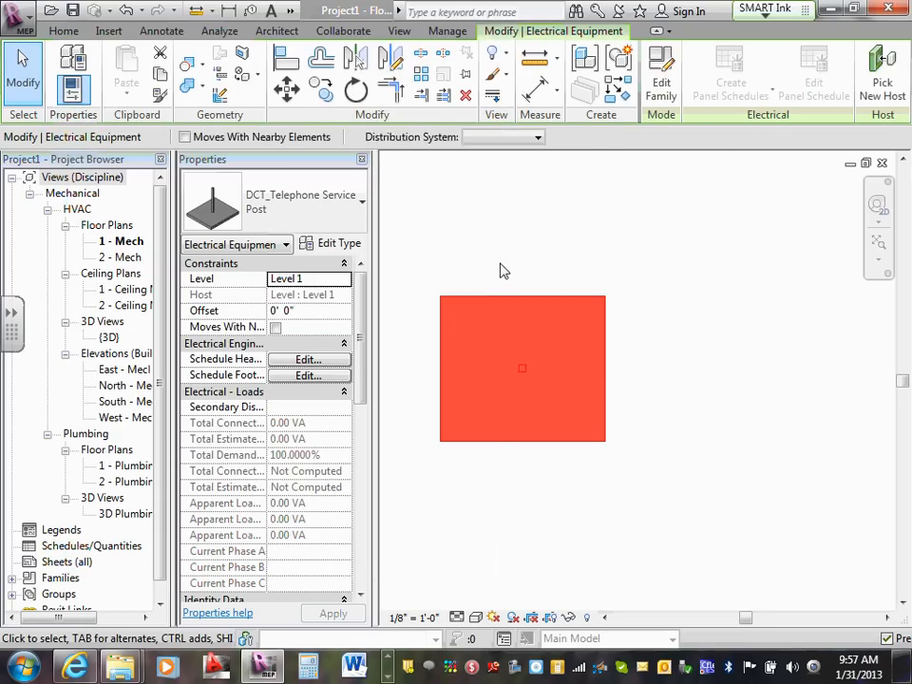
Copy the telephone service post once to the right of the original in the floor plan.
click(503, 277)
click(511, 302)
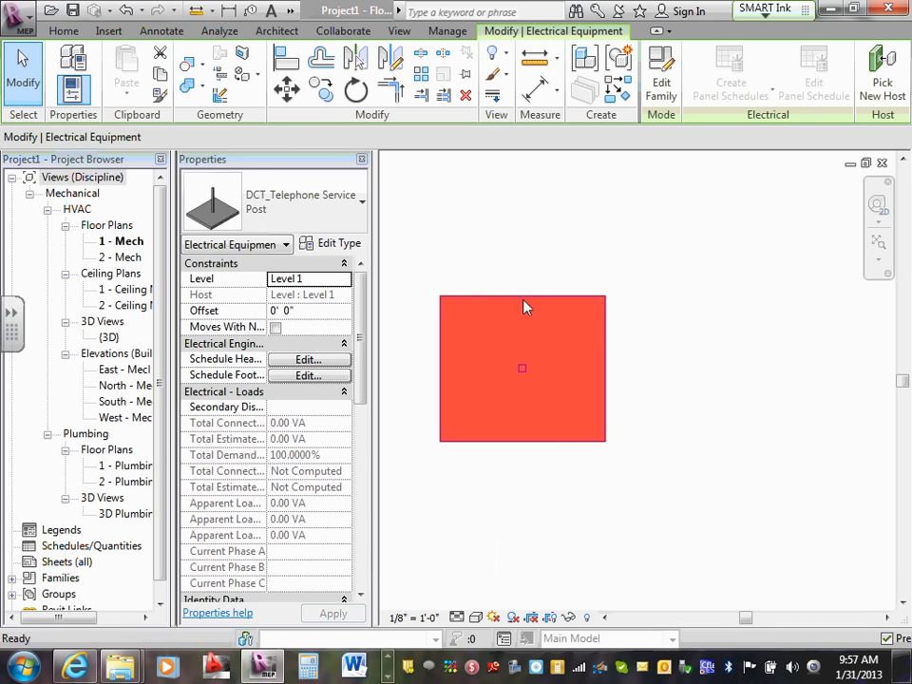
key(m)
key(v)
click(526, 299)
scroll(643, 299, down, 2)
click(722, 302)
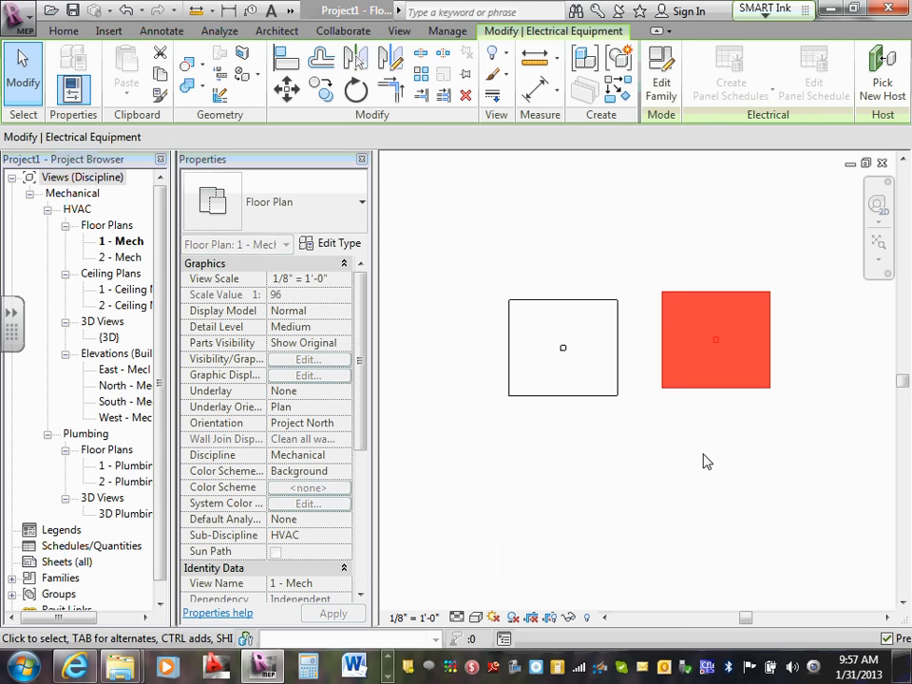
click(706, 454)
Make three more copies of the copied post with multiple copying: one to its right and two in a row below.
click(711, 393)
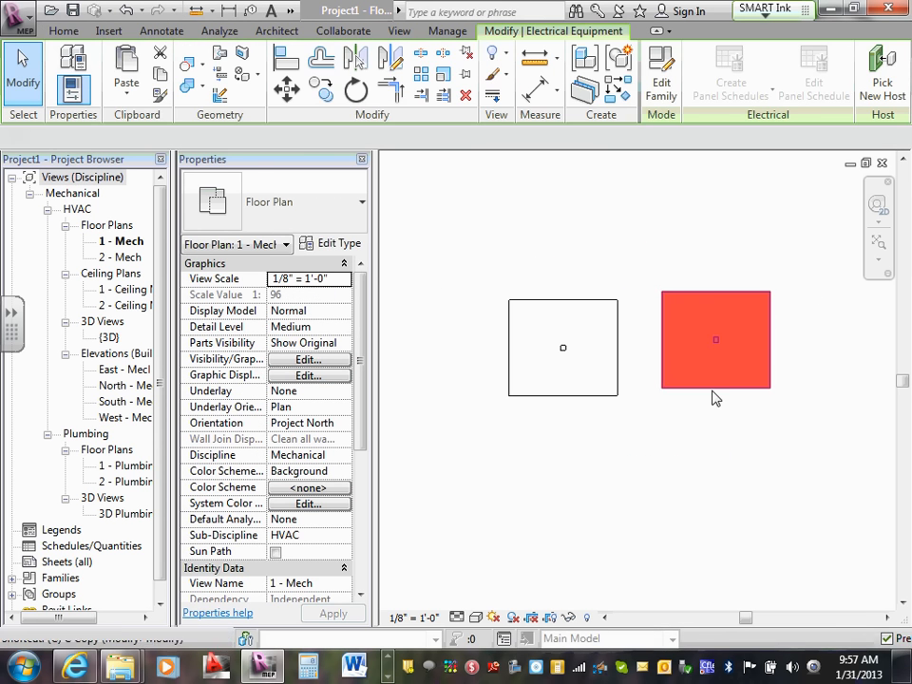
key(m)
key(v)
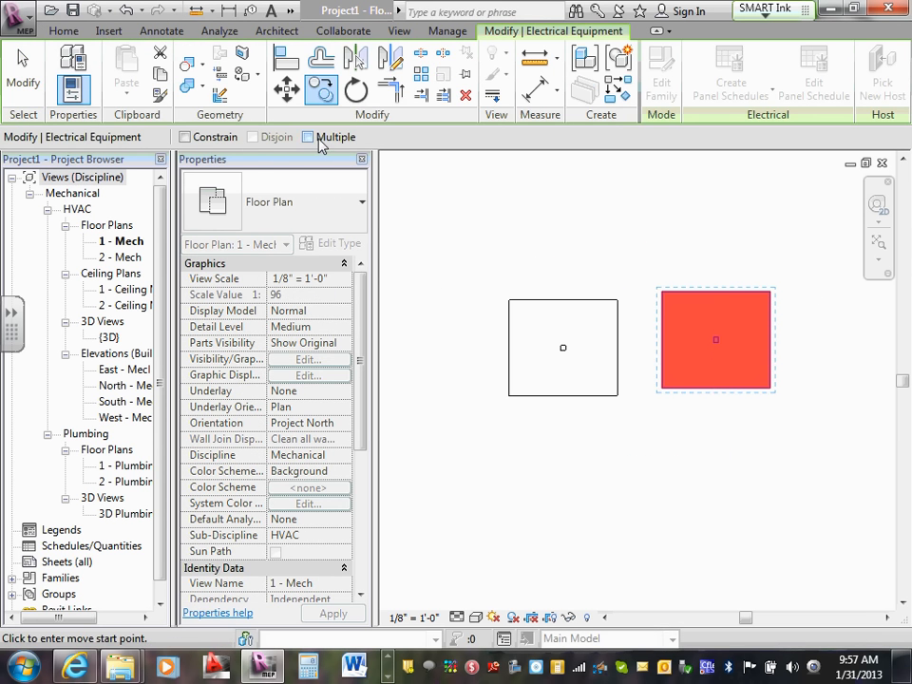
click(321, 139)
middle_drag(693, 255, 618, 275)
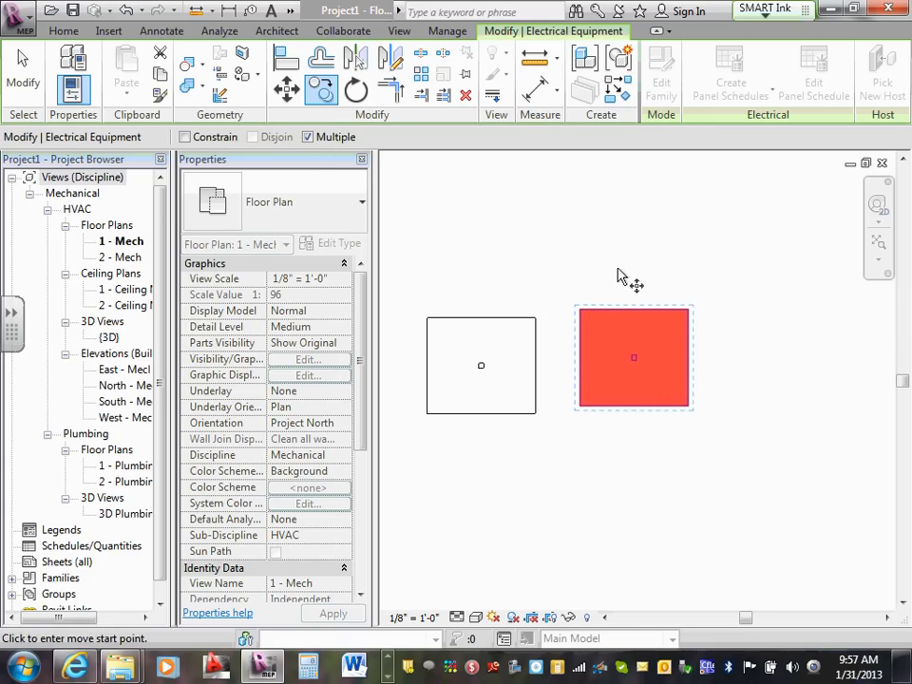
click(618, 276)
click(779, 265)
middle_drag(769, 474, 771, 360)
click(772, 360)
click(616, 366)
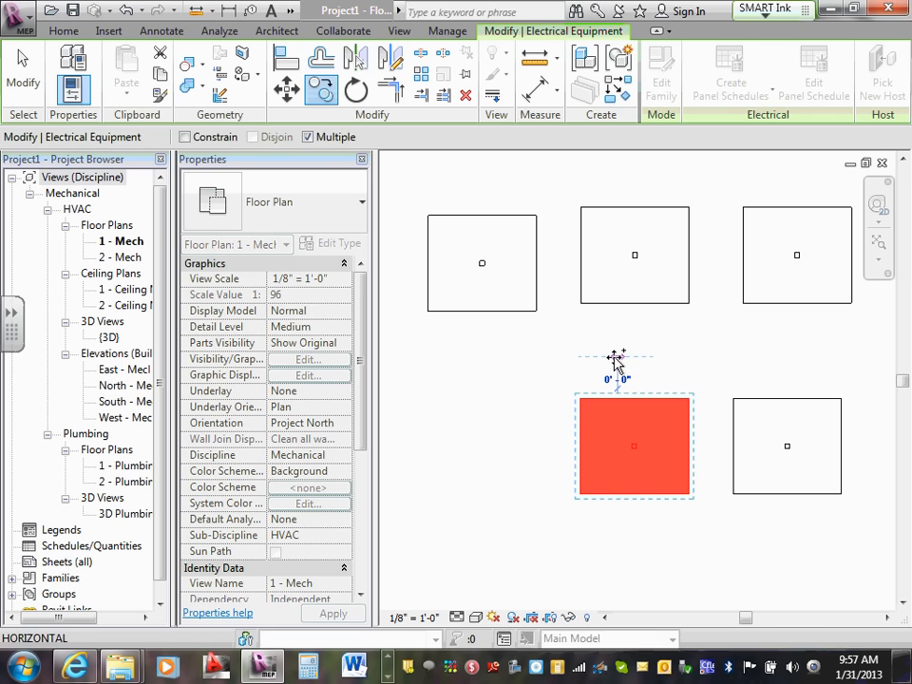
key(Escape)
key(Escape)
Set the Pad Width type parameter to 4' 0" through the original post and apply it to every instance.
click(427, 297)
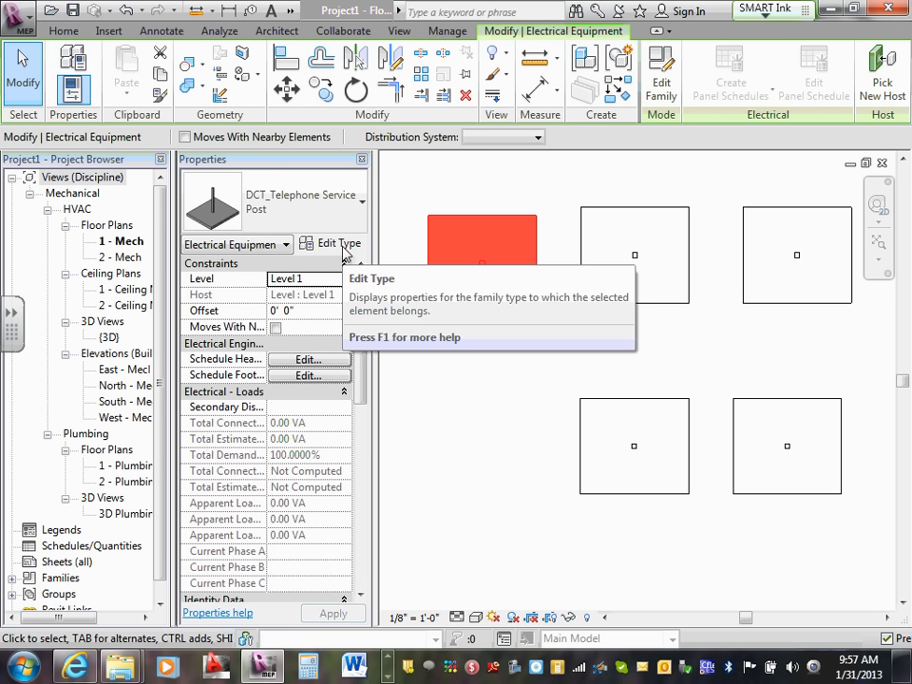
click(344, 249)
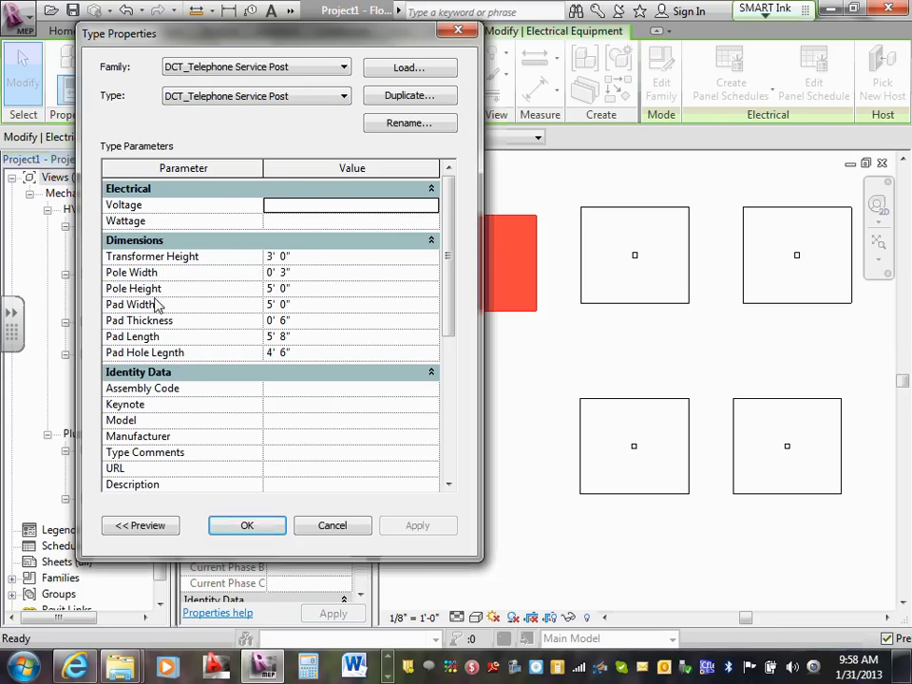
click(330, 304)
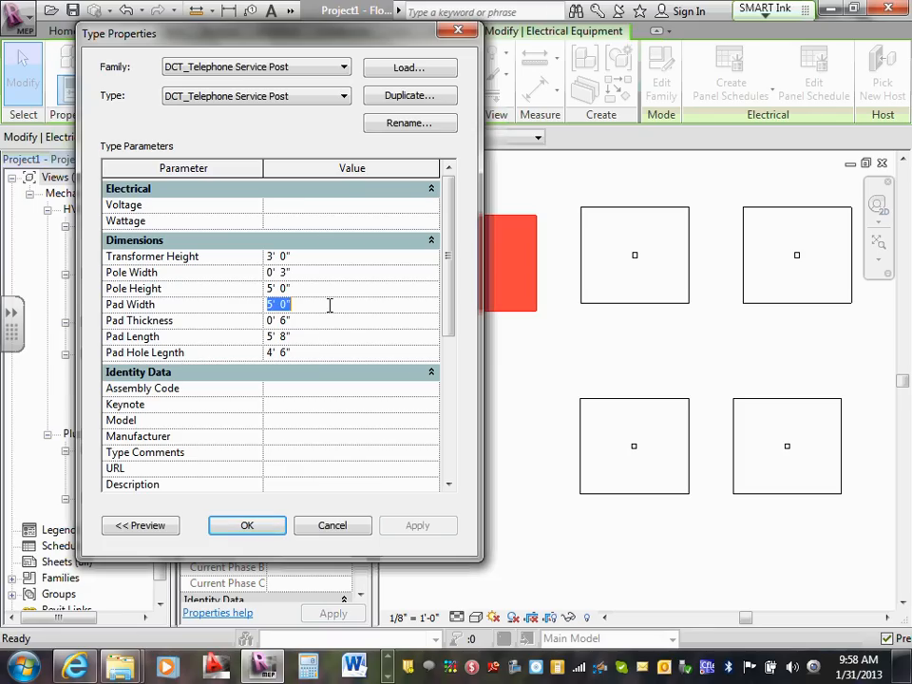
text(4)
key(Return)
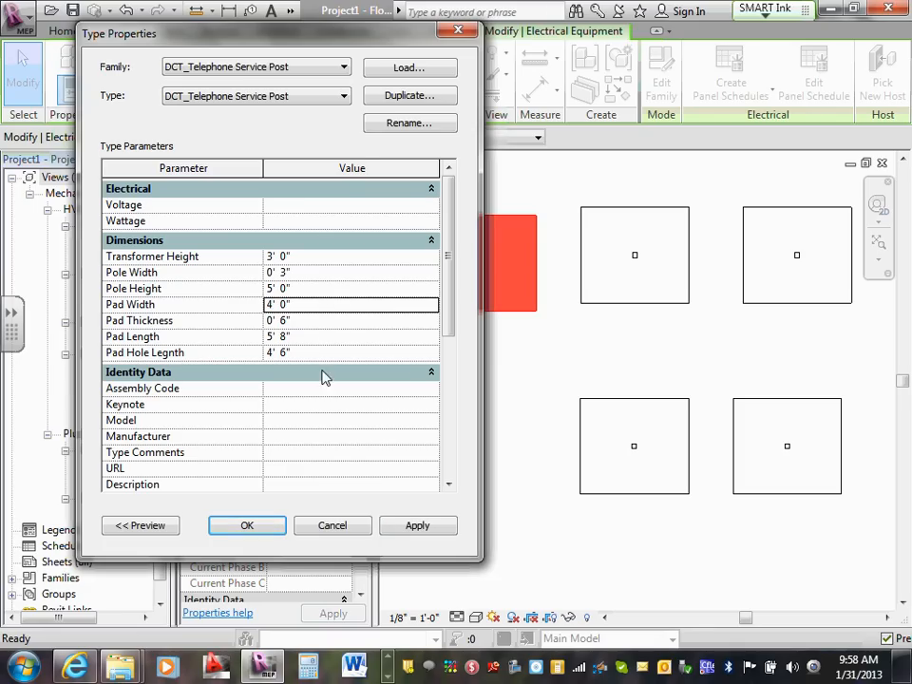
click(415, 525)
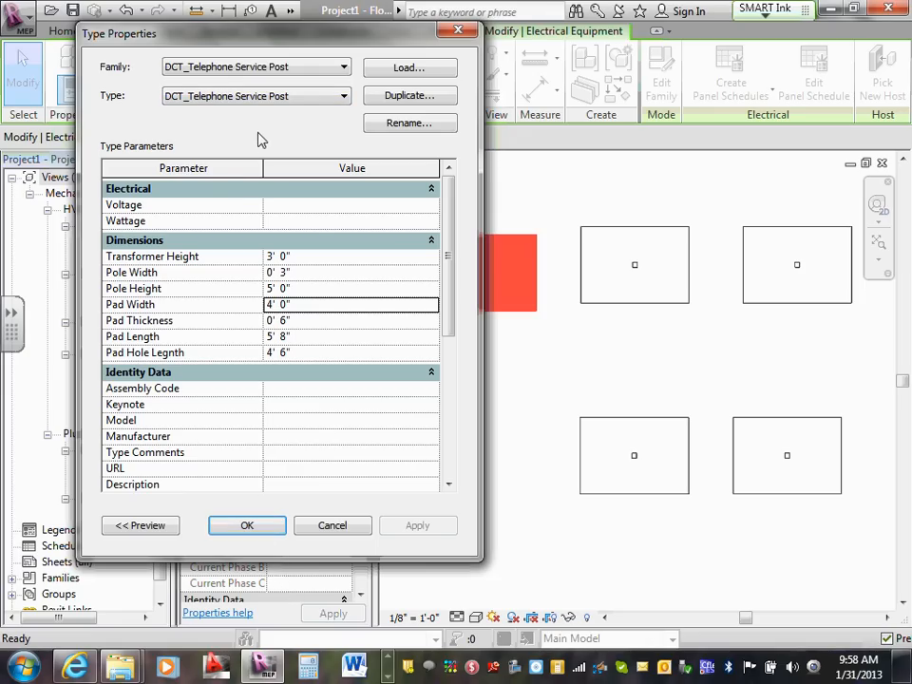
click(249, 528)
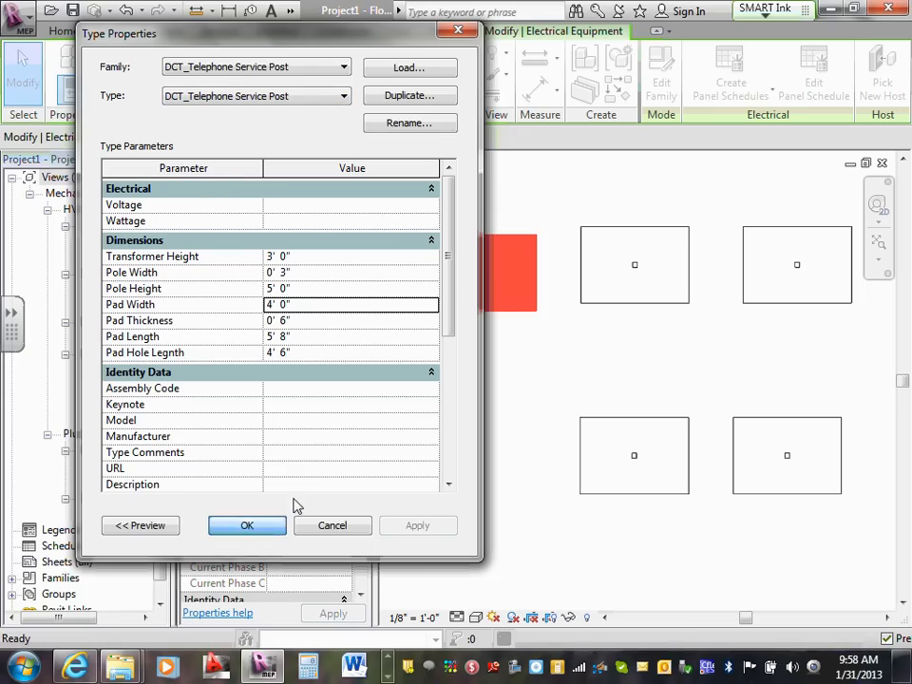
click(518, 386)
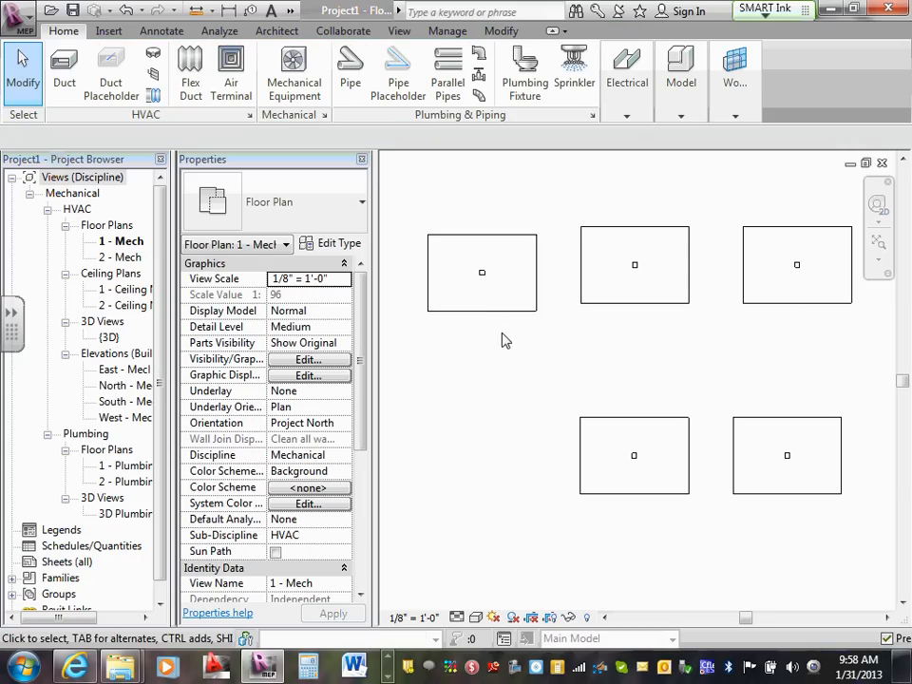
click(487, 279)
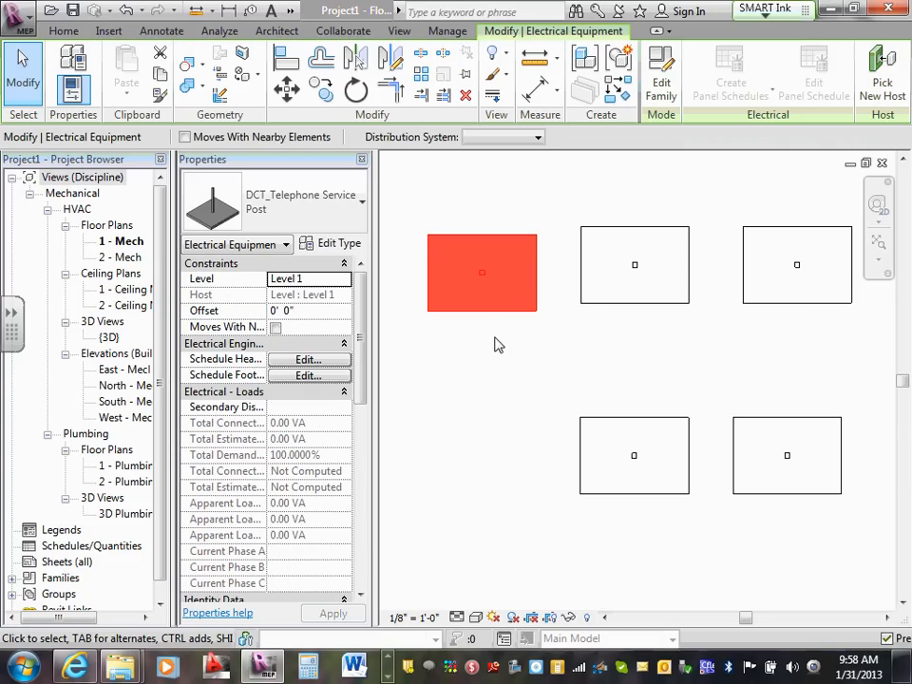
click(494, 345)
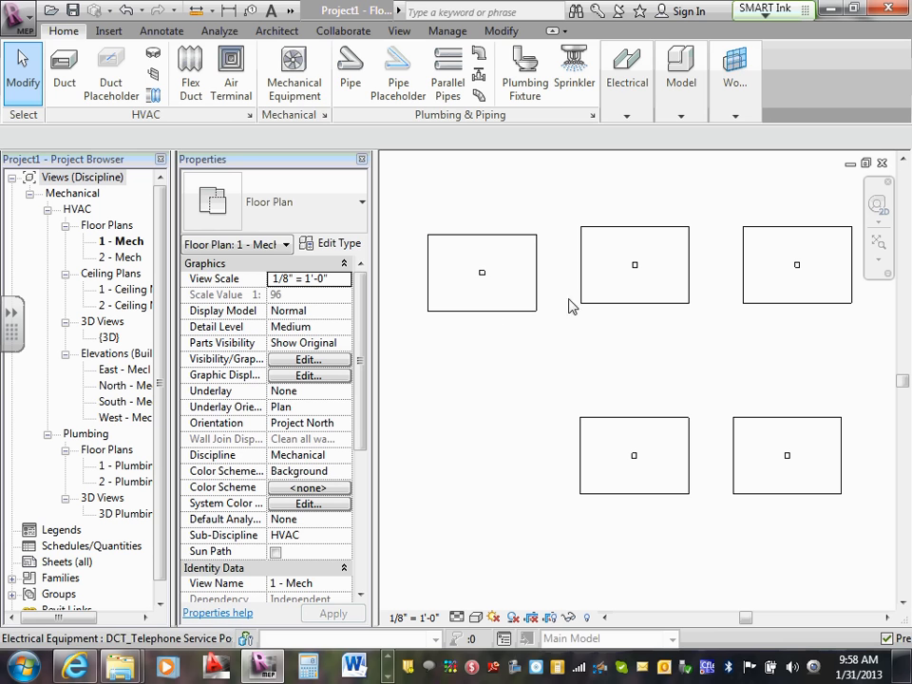
click(516, 310)
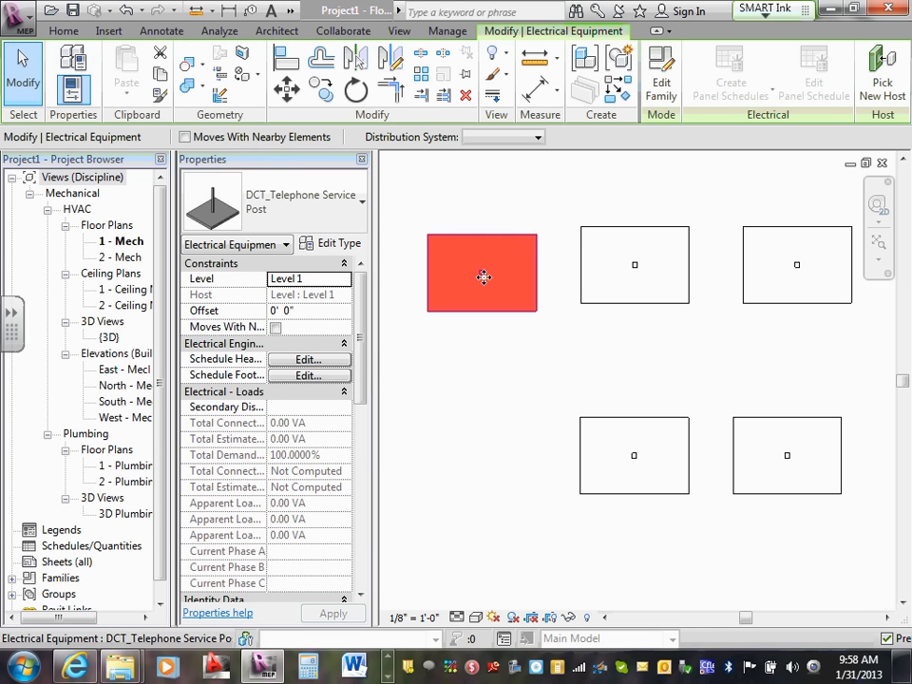
click(570, 350)
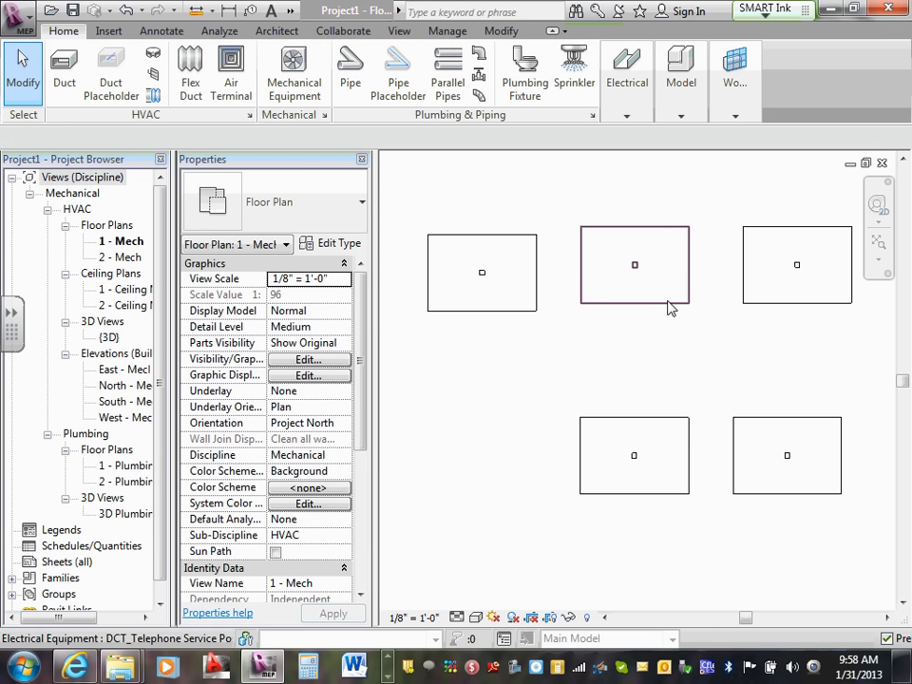
click(666, 306)
click(632, 351)
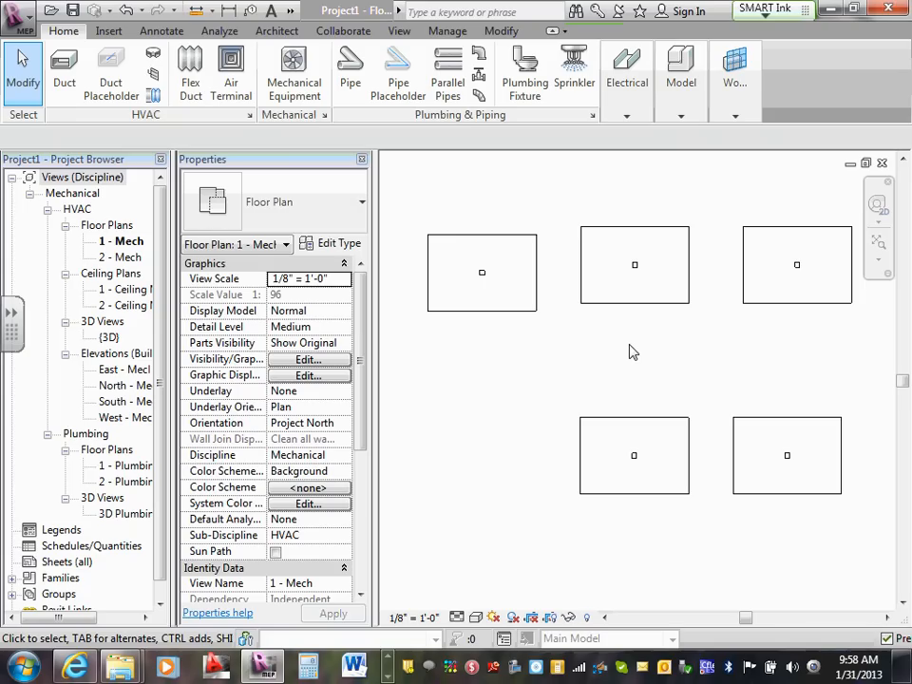
click(532, 318)
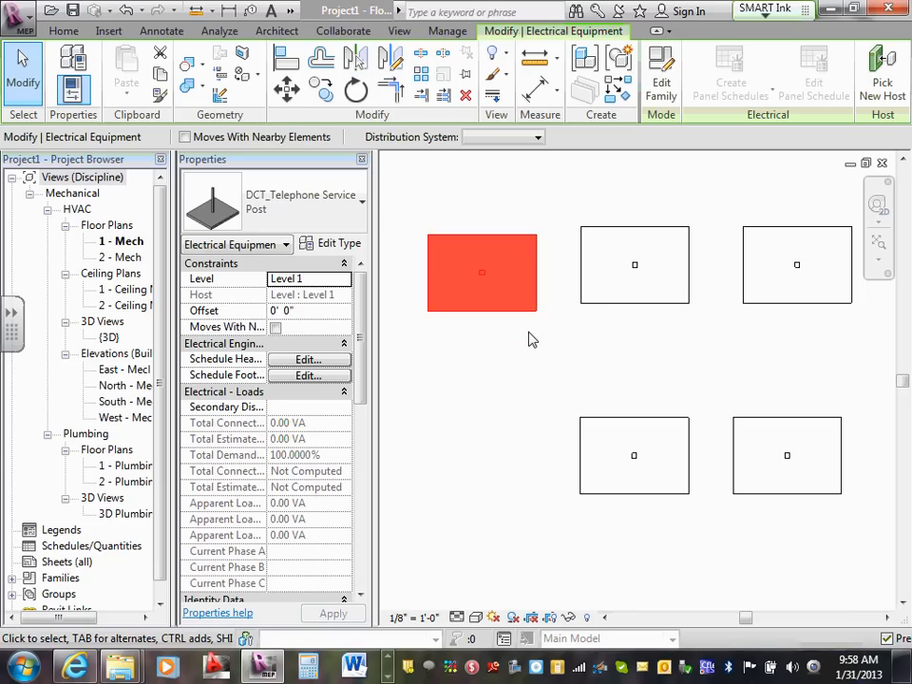
click(532, 350)
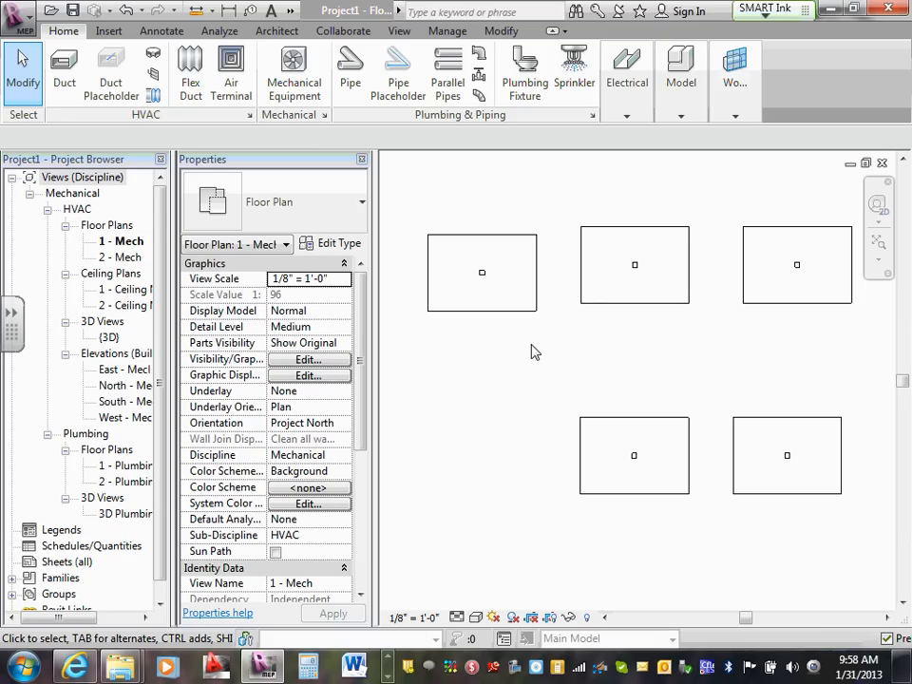
click(509, 323)
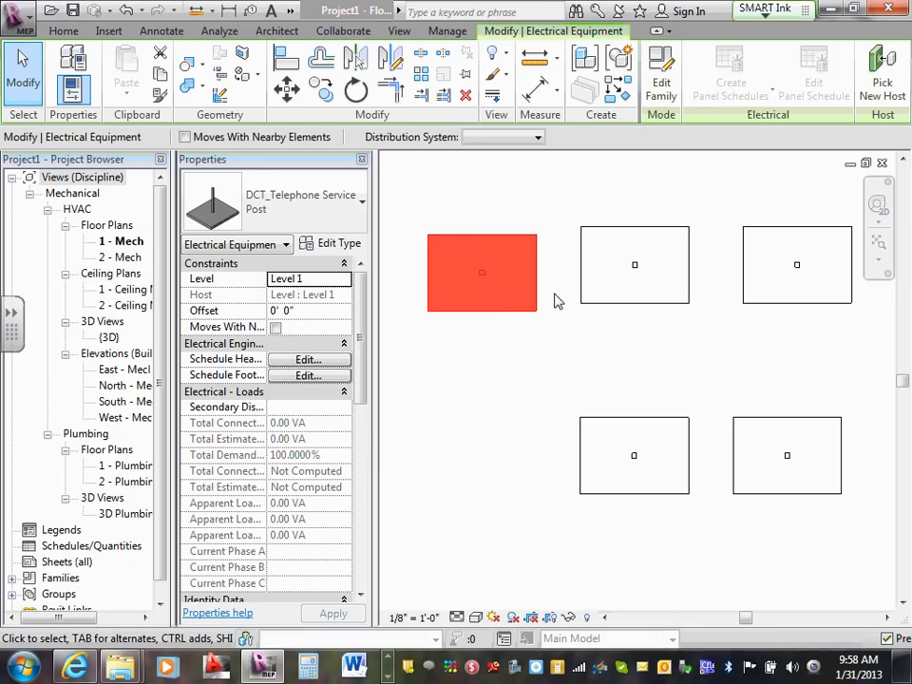
click(588, 305)
click(502, 325)
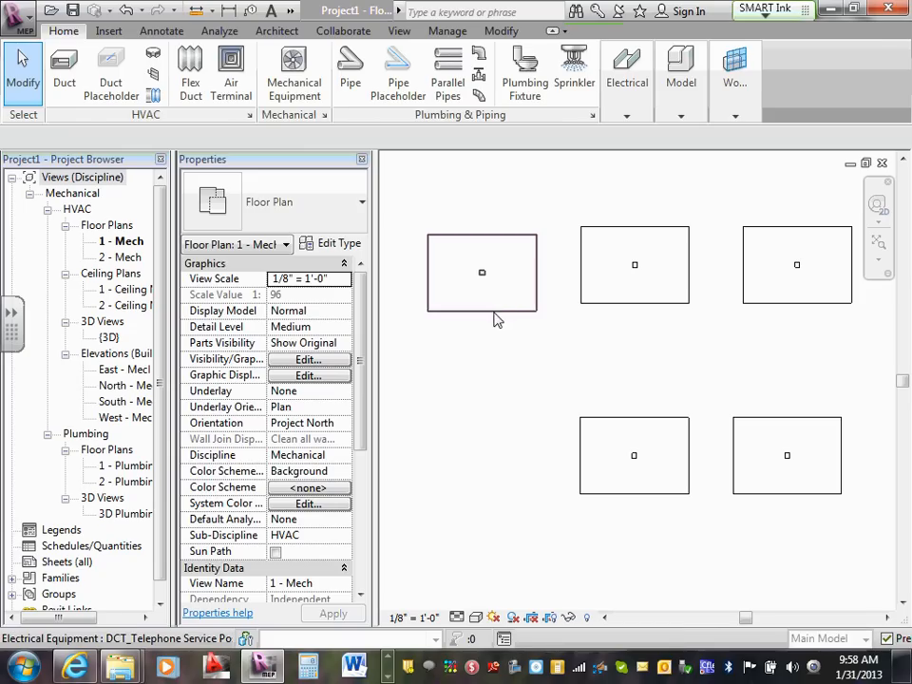
Set the Pole Height type parameter to 3' 0" through the original telephone service post and apply it to every instance.
click(495, 313)
click(334, 244)
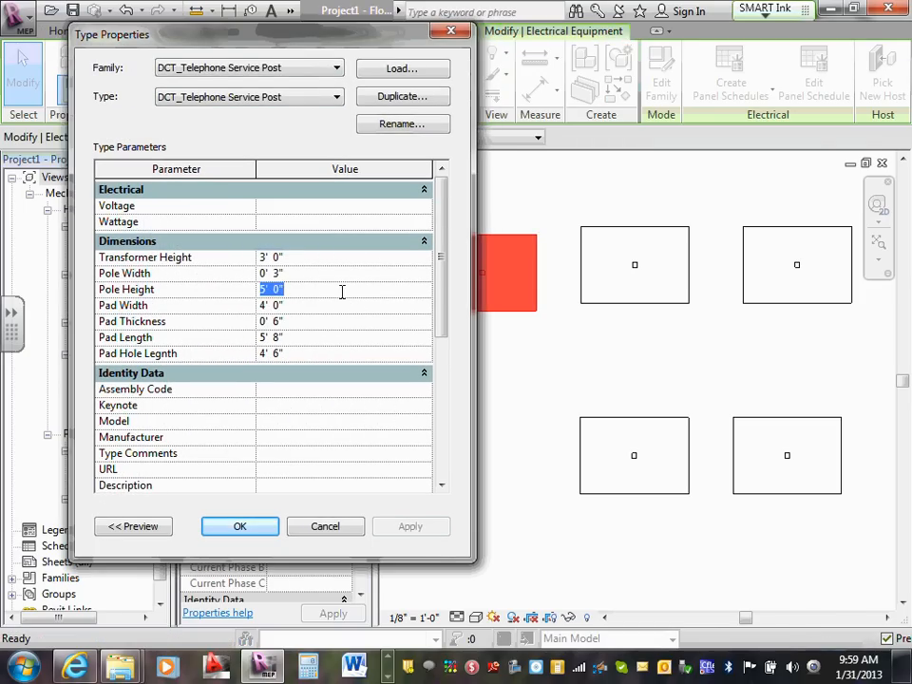
text(3)
key(Return)
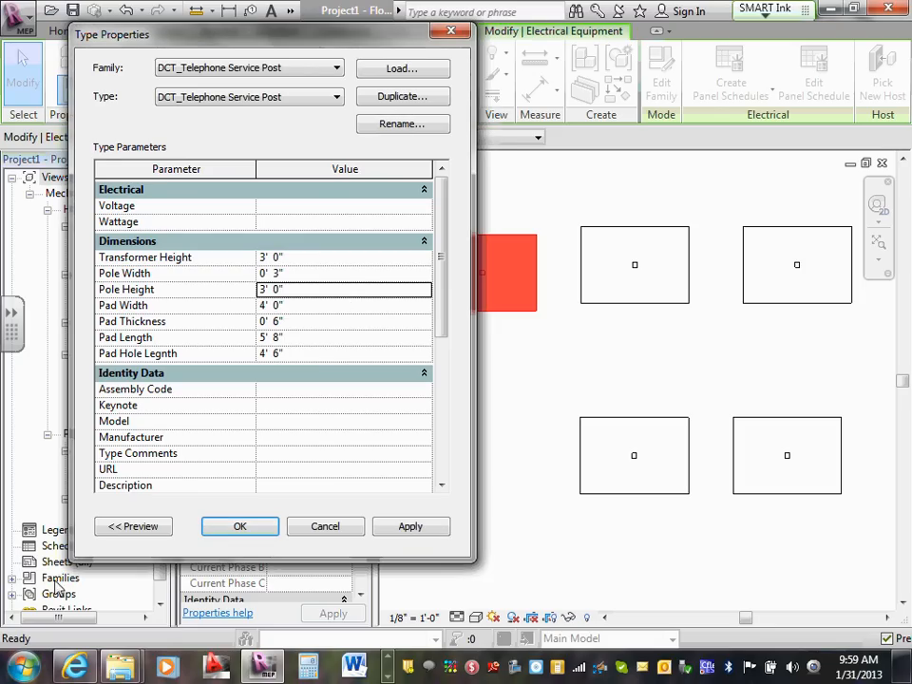
click(232, 530)
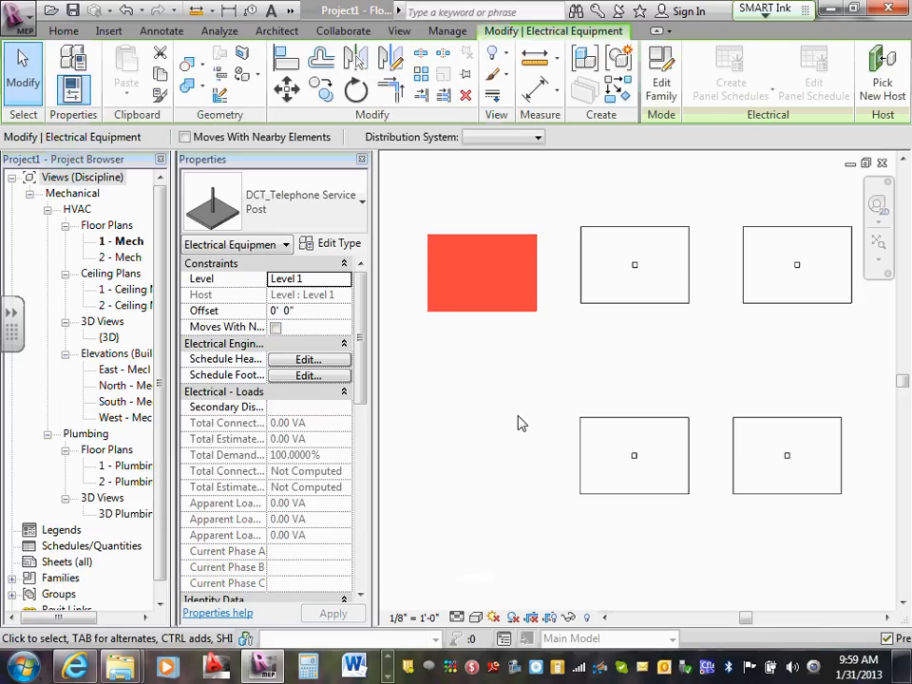
click(517, 422)
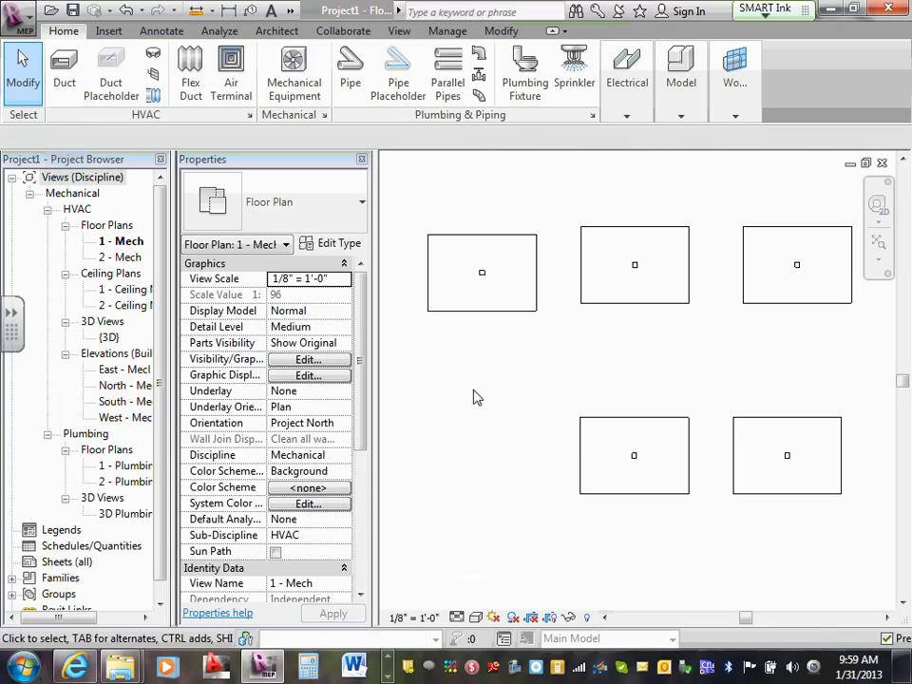
Switch to the DCT_Telephone Service Post family's 3D view and open its family types.
key(ctrl+Tab)
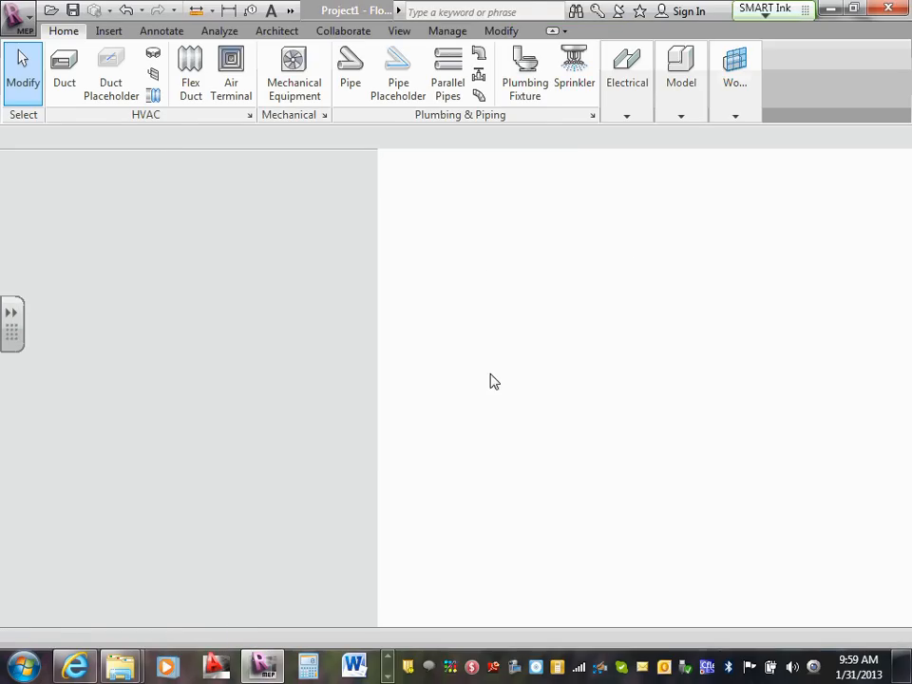
scroll(574, 309, down, 2)
middle_drag(574, 309, 655, 363)
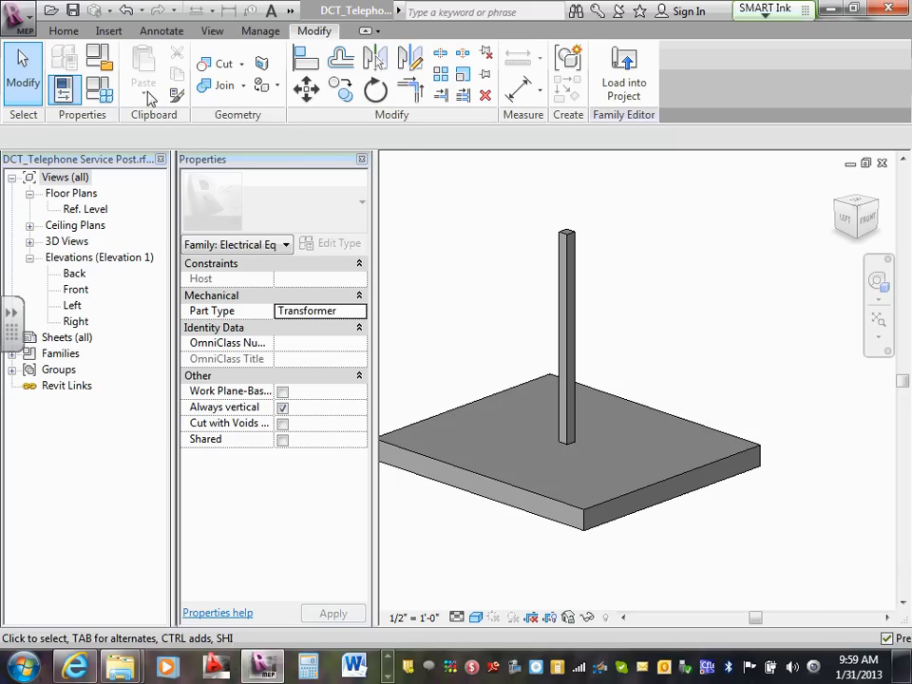
click(111, 67)
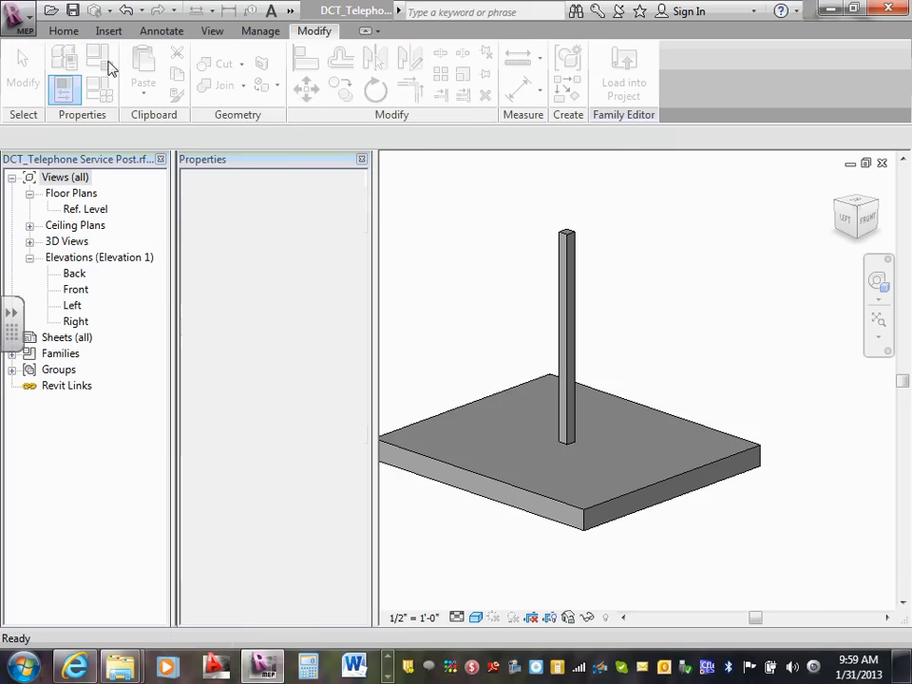
key(Escape)
click(108, 88)
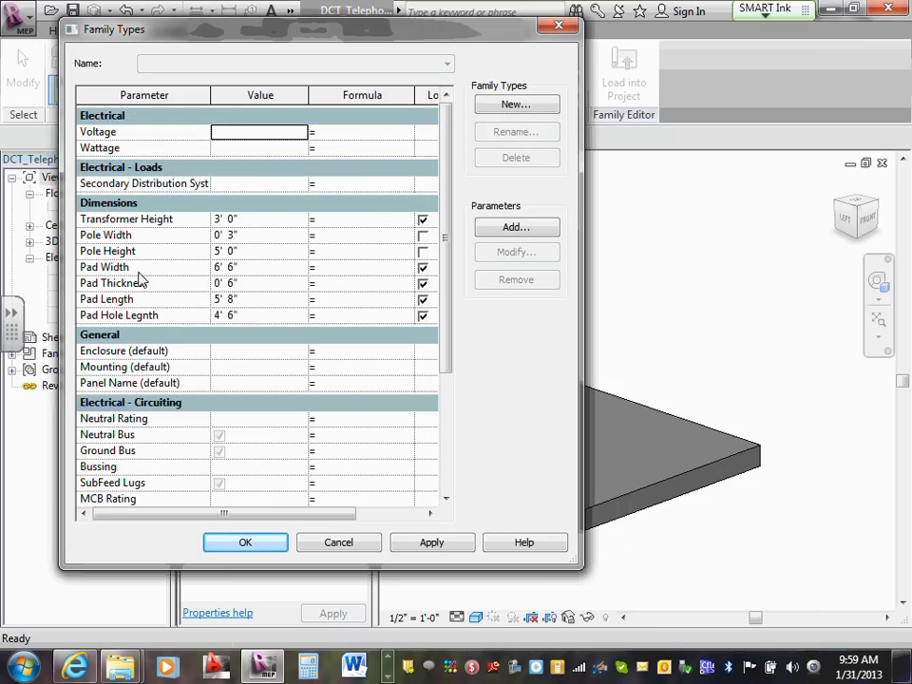
Change the Pole Height family parameter from a type parameter to an instance parameter and accept the family types.
drag(211, 95, 223, 95)
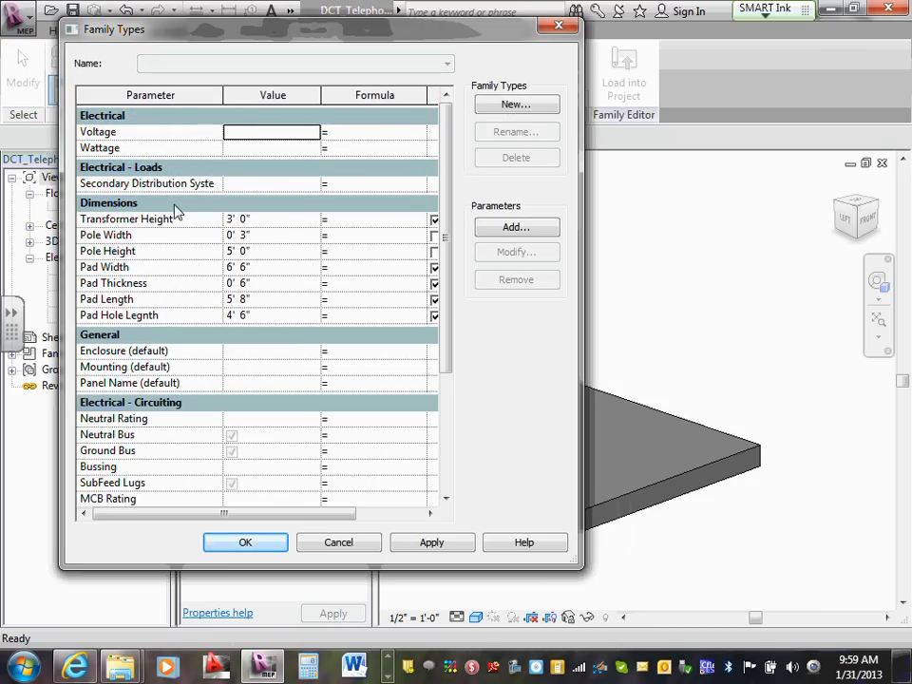
click(150, 251)
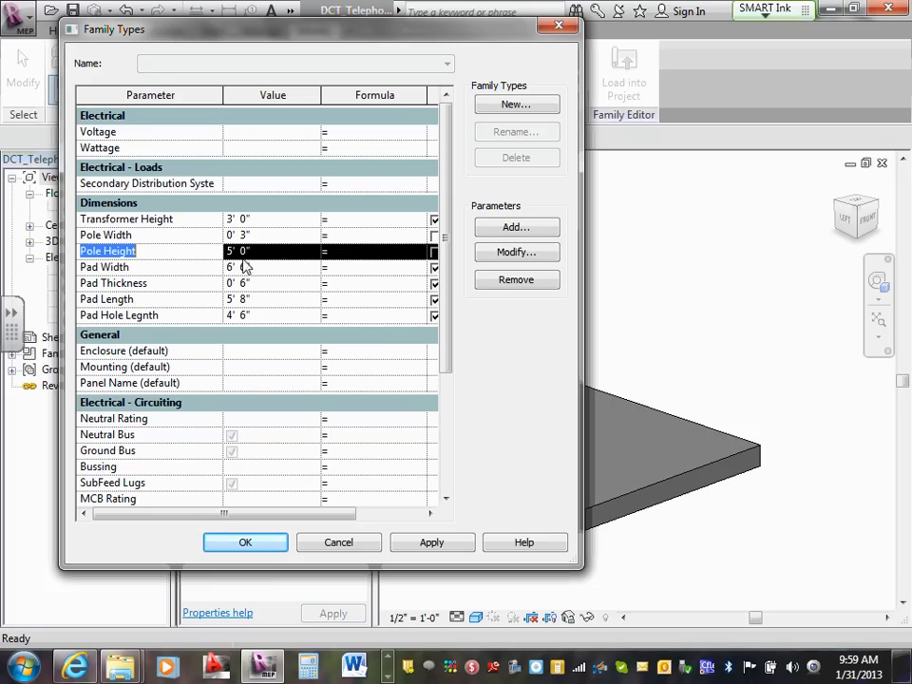
click(508, 257)
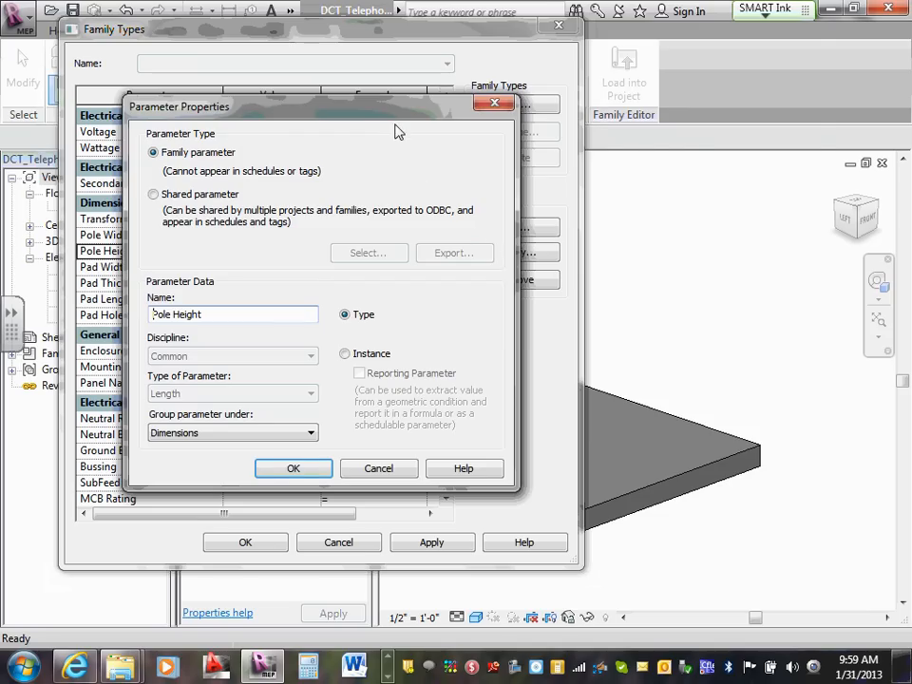
drag(397, 112, 663, 53)
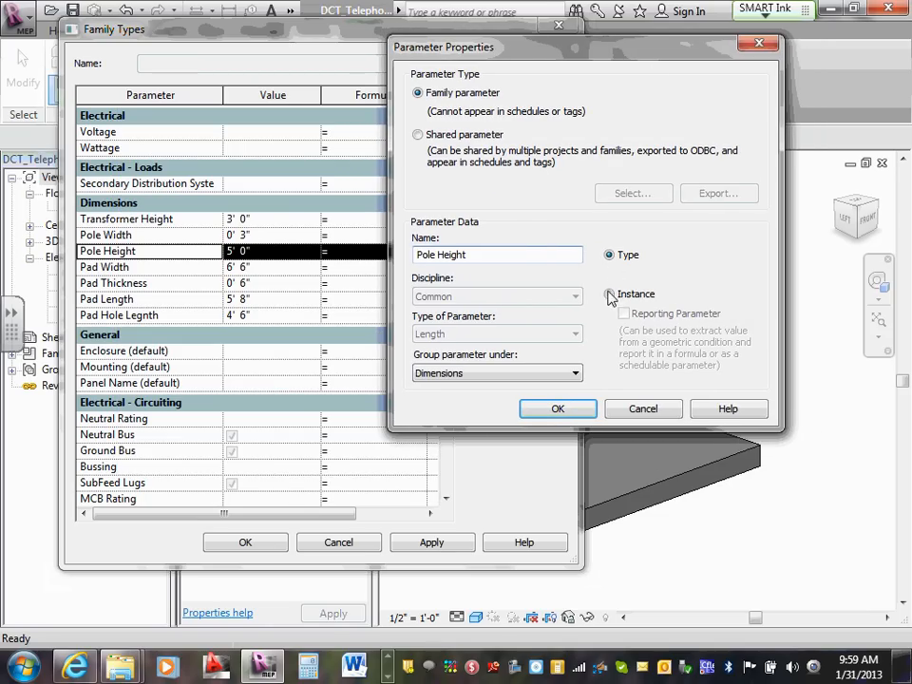
click(610, 296)
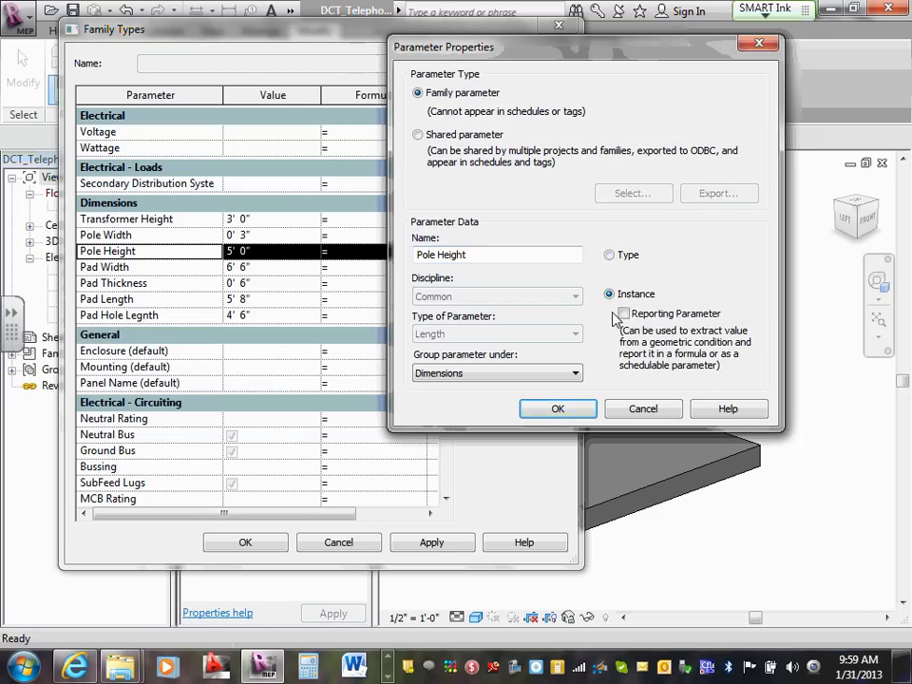
click(559, 407)
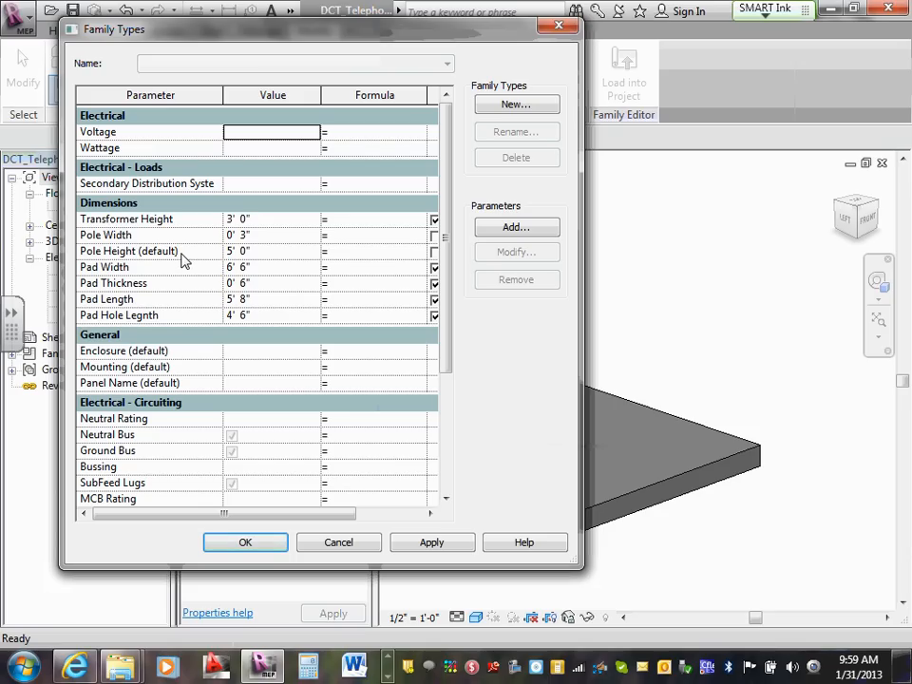
click(130, 236)
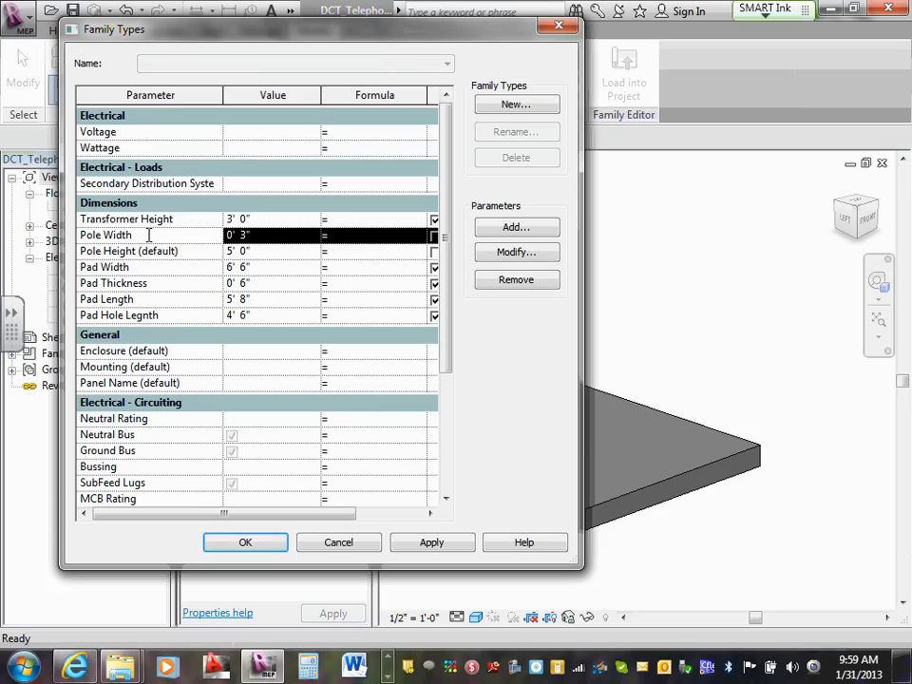
click(139, 252)
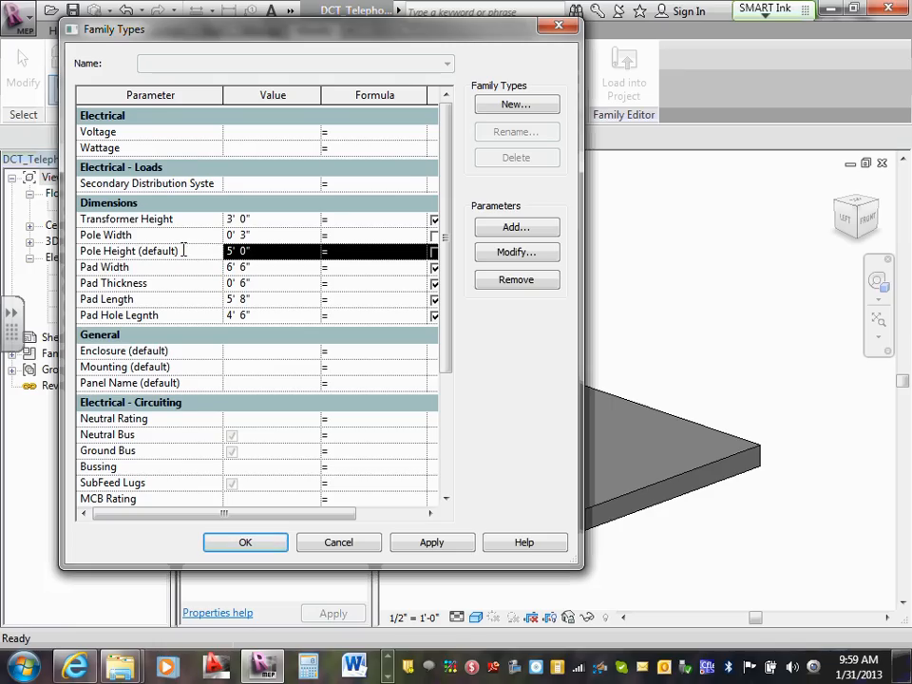
click(230, 548)
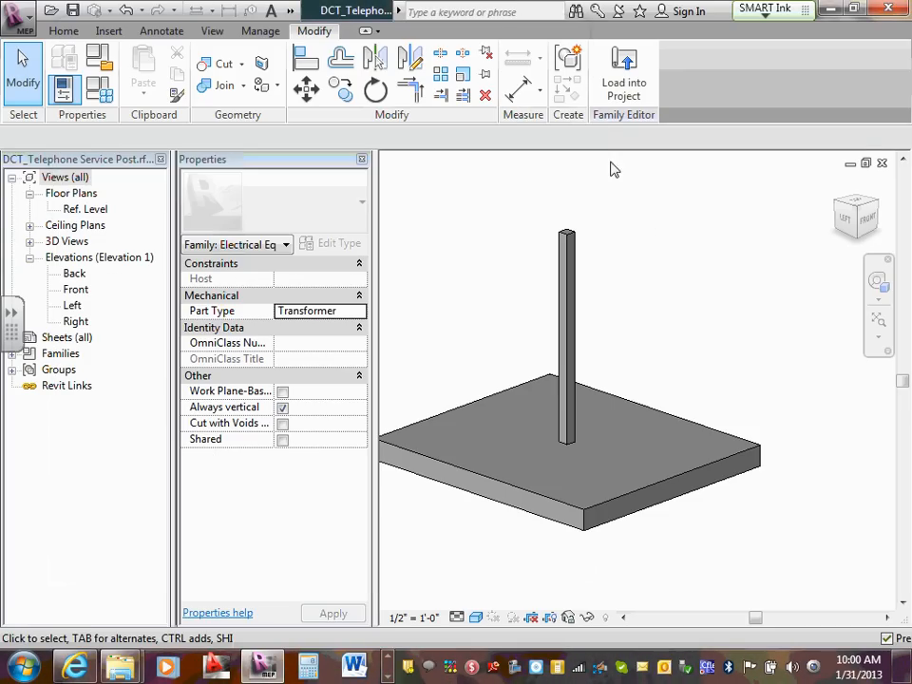
Load the edited family into Project1, overwriting the existing version without its parameter values.
click(622, 86)
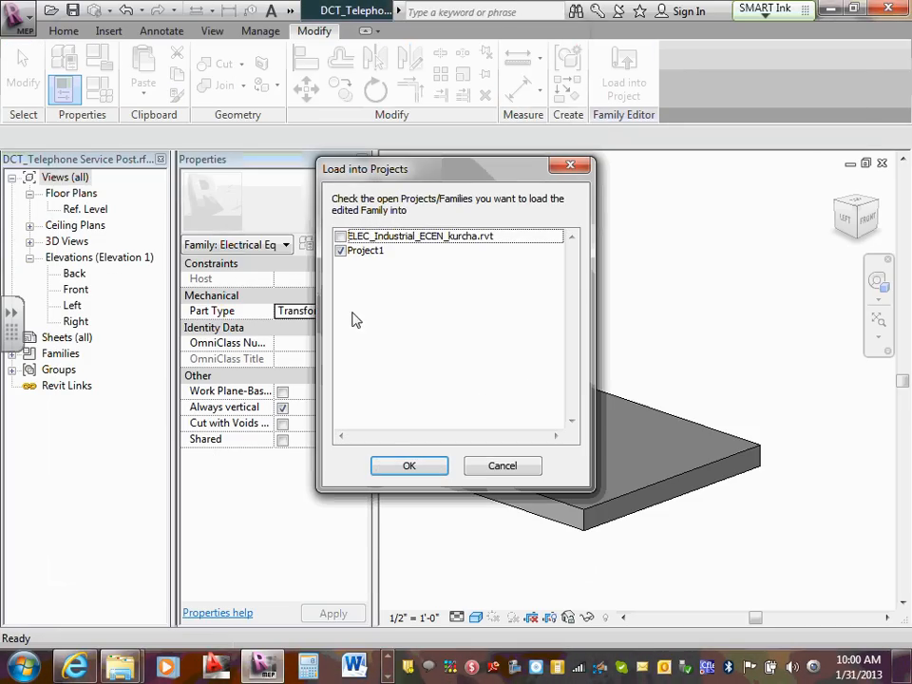
click(401, 464)
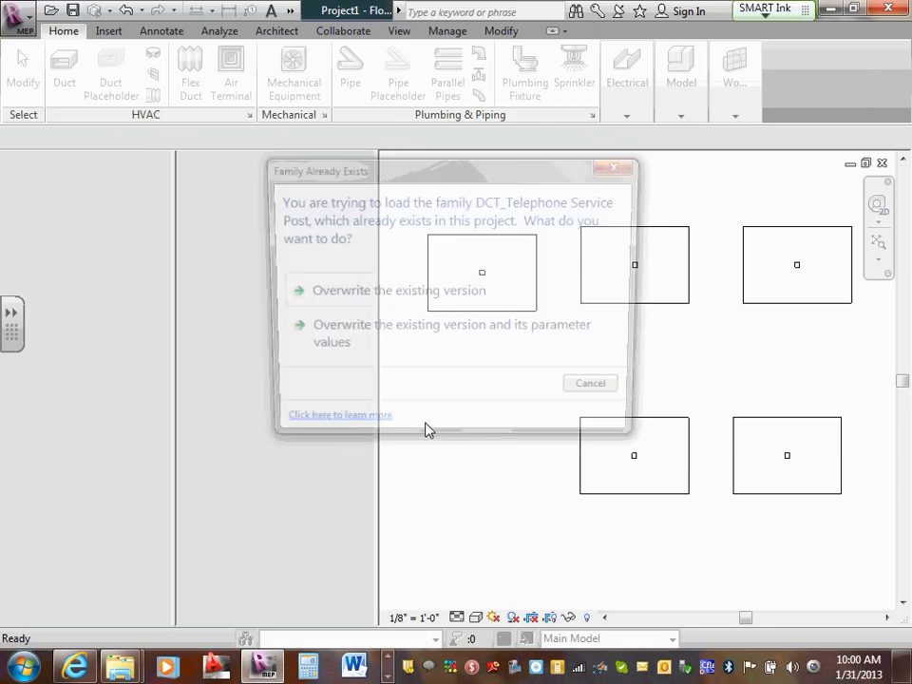
click(444, 300)
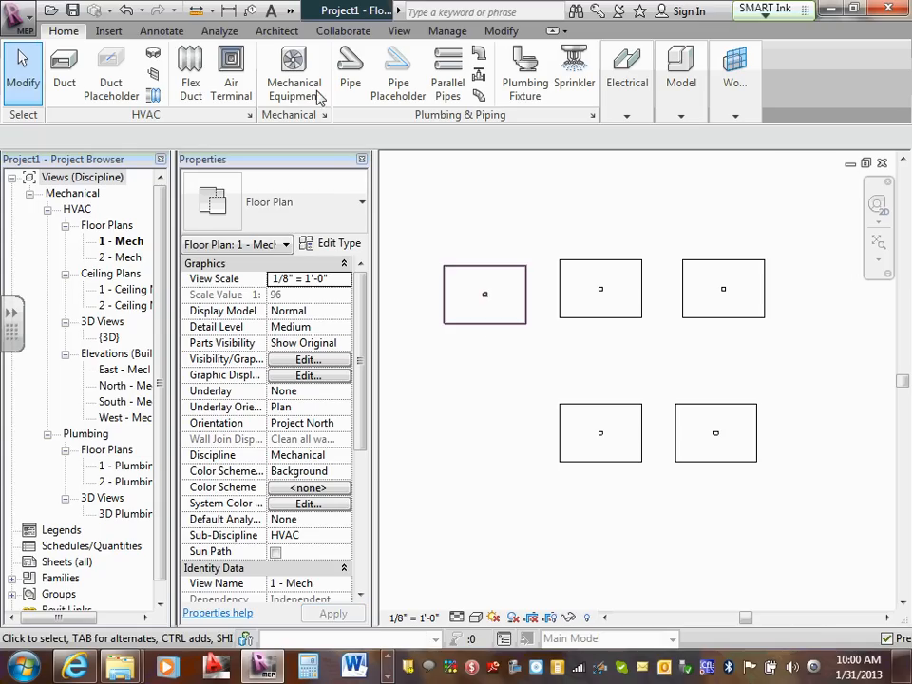
Open the project's default 3D view, select the original telephone service post and check its instance properties for Pole Height.
click(291, 11)
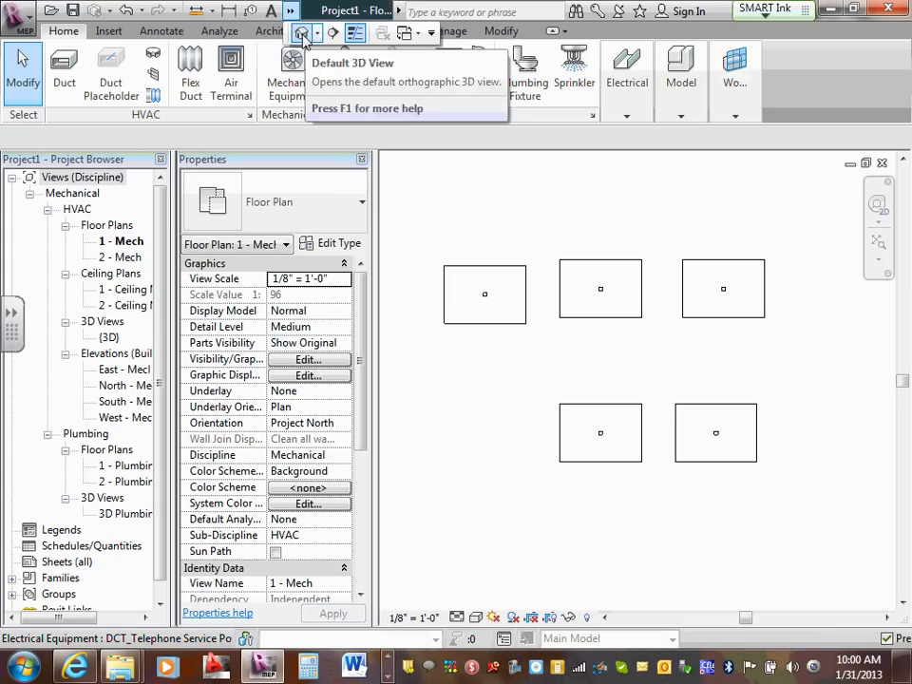
click(301, 34)
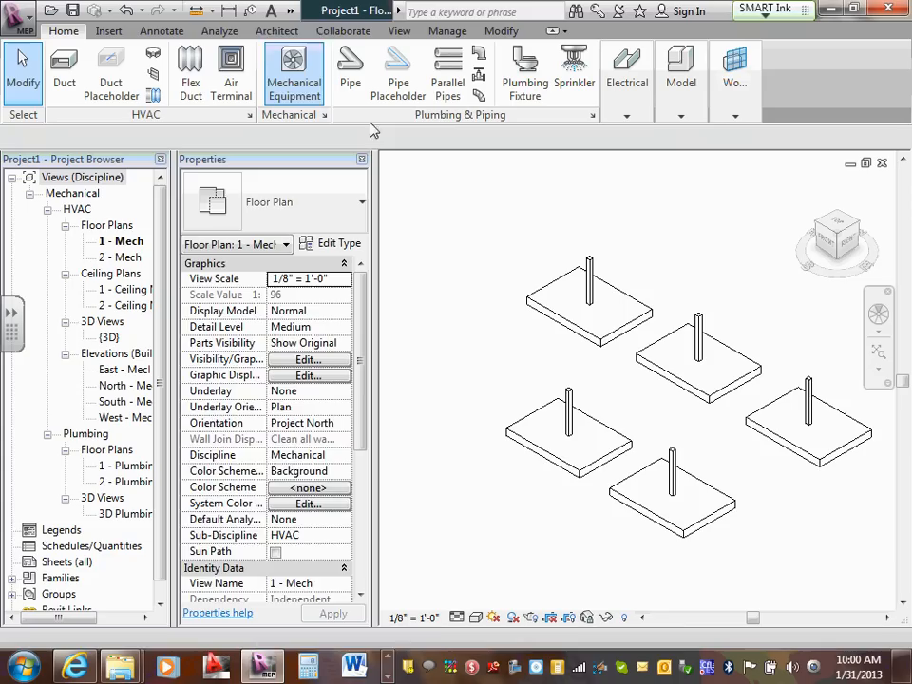
click(617, 306)
scroll(643, 276, up, 2)
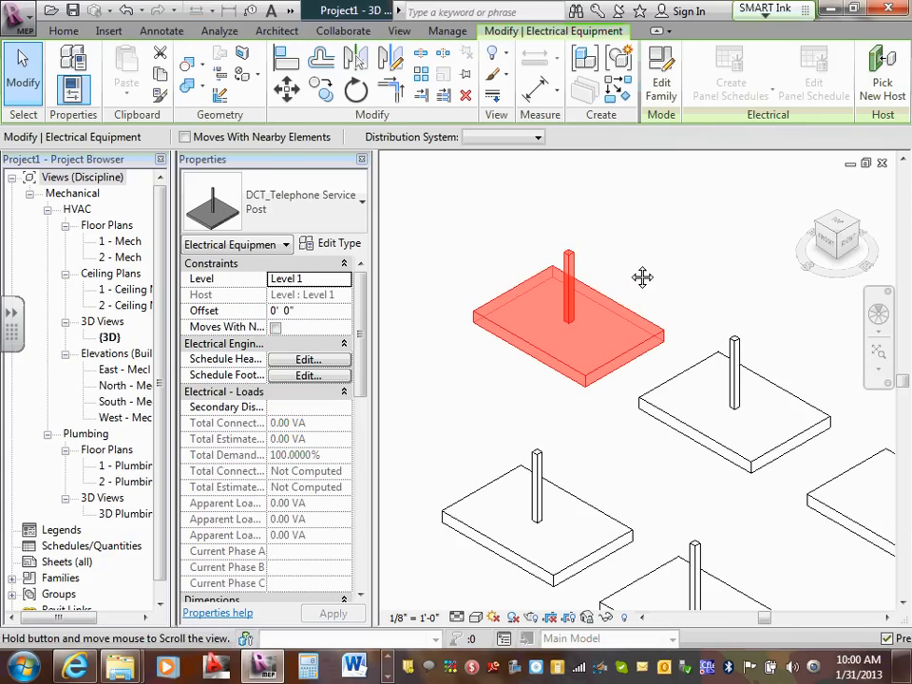
middle_drag(642, 276, 635, 267)
scroll(361, 349, down, 1)
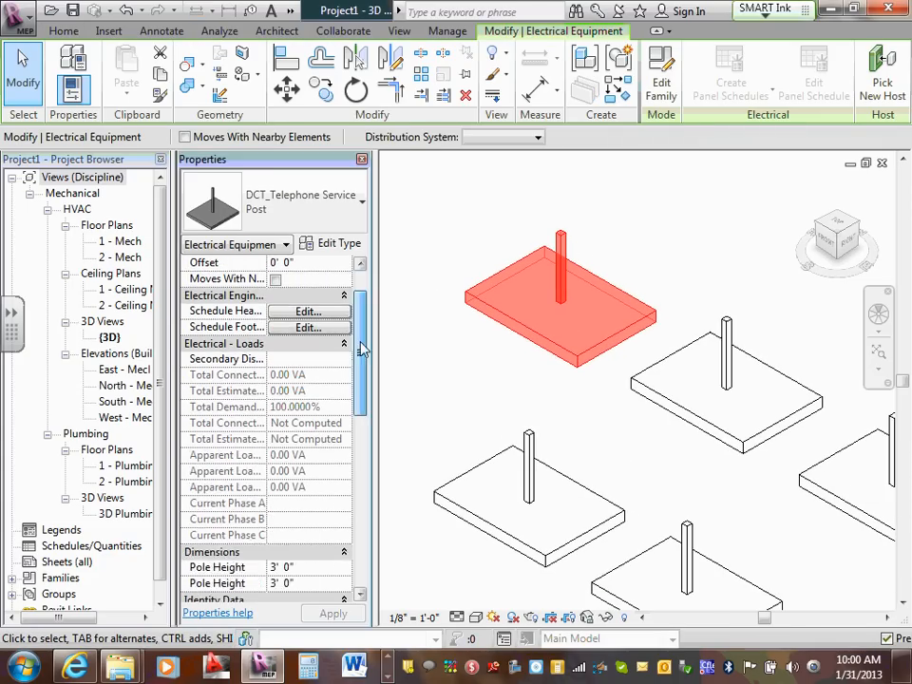
scroll(361, 348, down, 2)
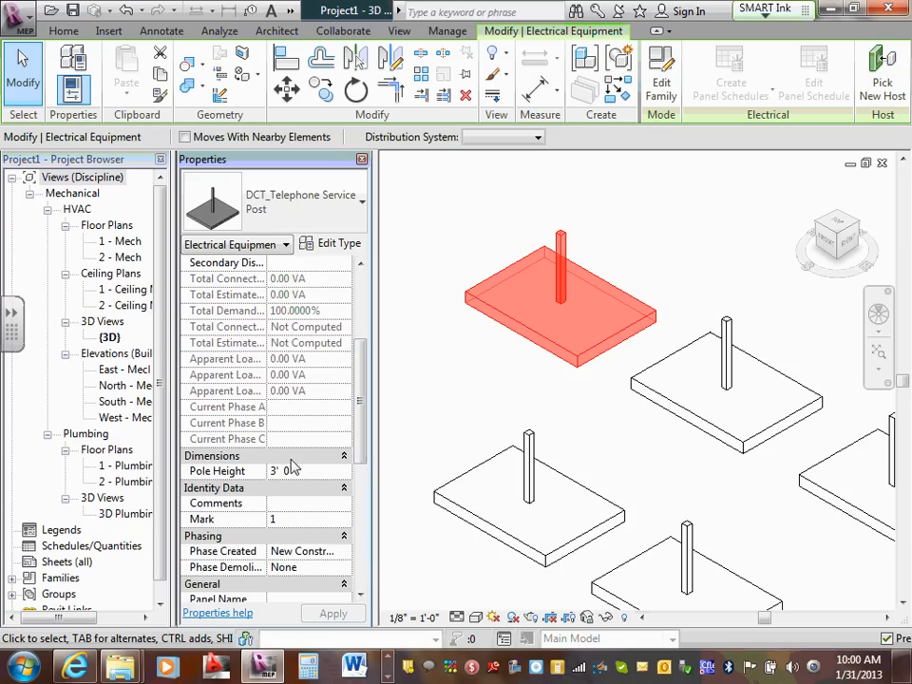
drag(362, 403, 364, 350)
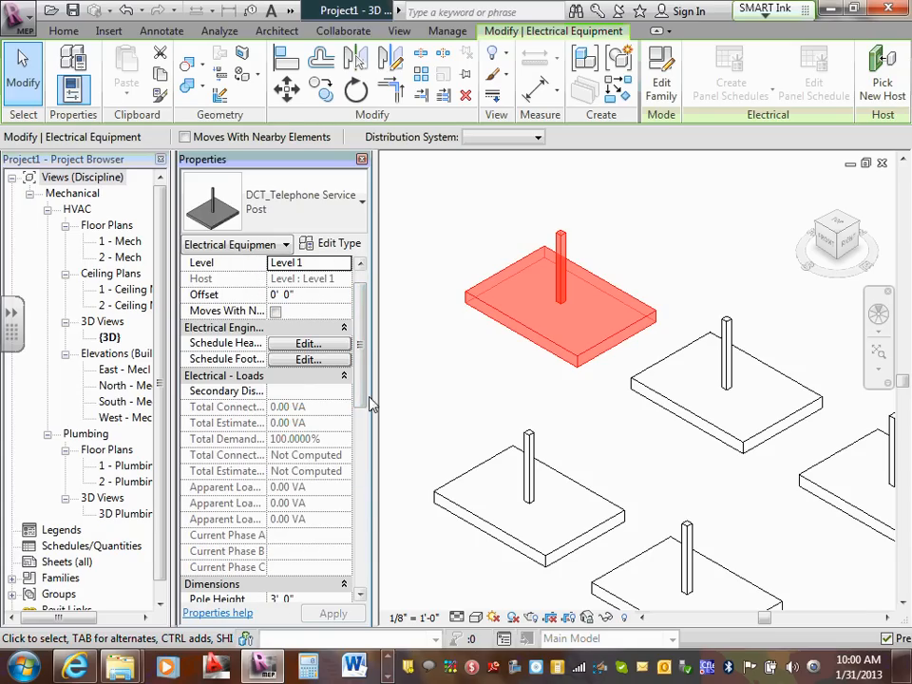
Check the selected post's Pole Height instance value and review the dimensions in its type properties.
mouse_move(362, 337)
mouse_down()
mouse_move(351, 525)
mouse_move(354, 358)
mouse_up()
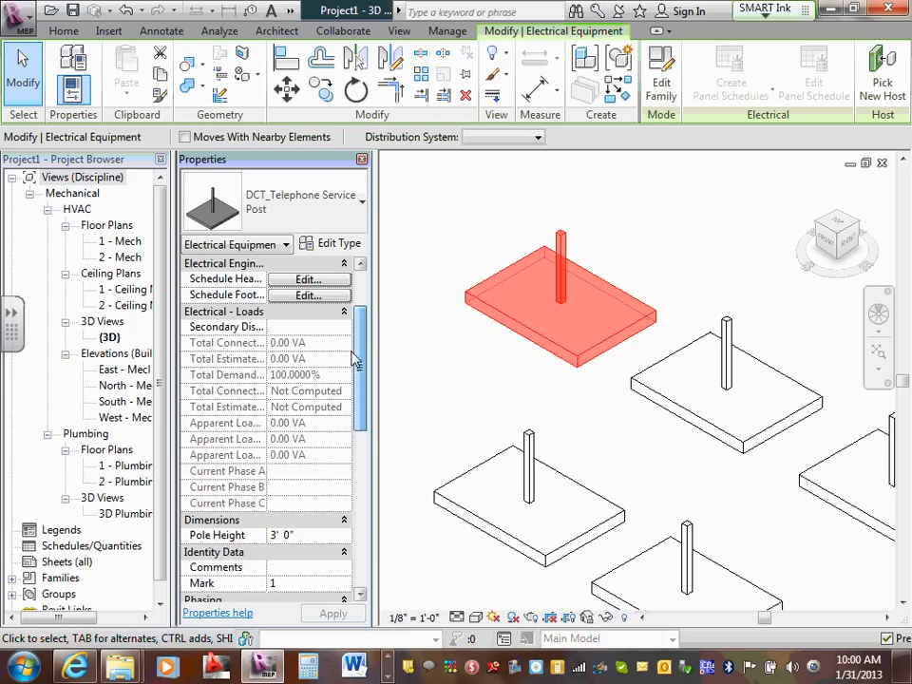
click(331, 246)
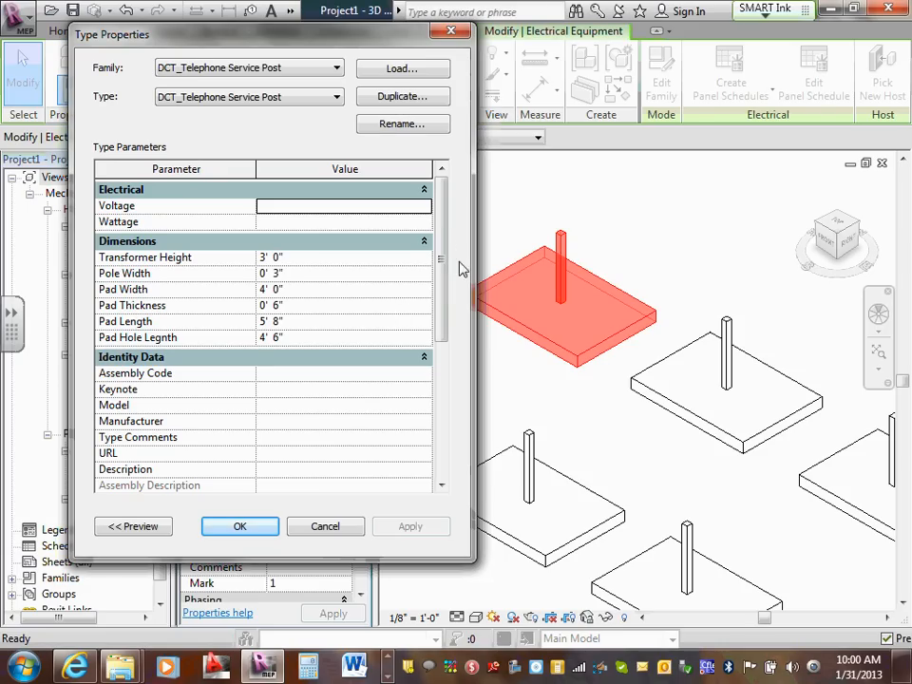
click(237, 525)
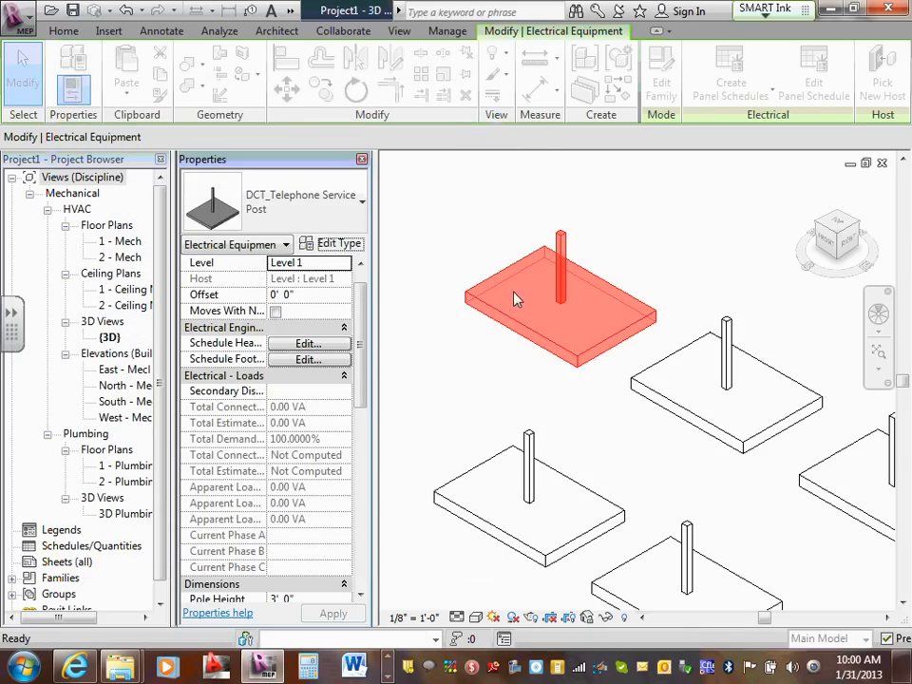
Set the Pole Height instance parameter of the selected original telephone service post to 6' 0".
drag(369, 374, 362, 464)
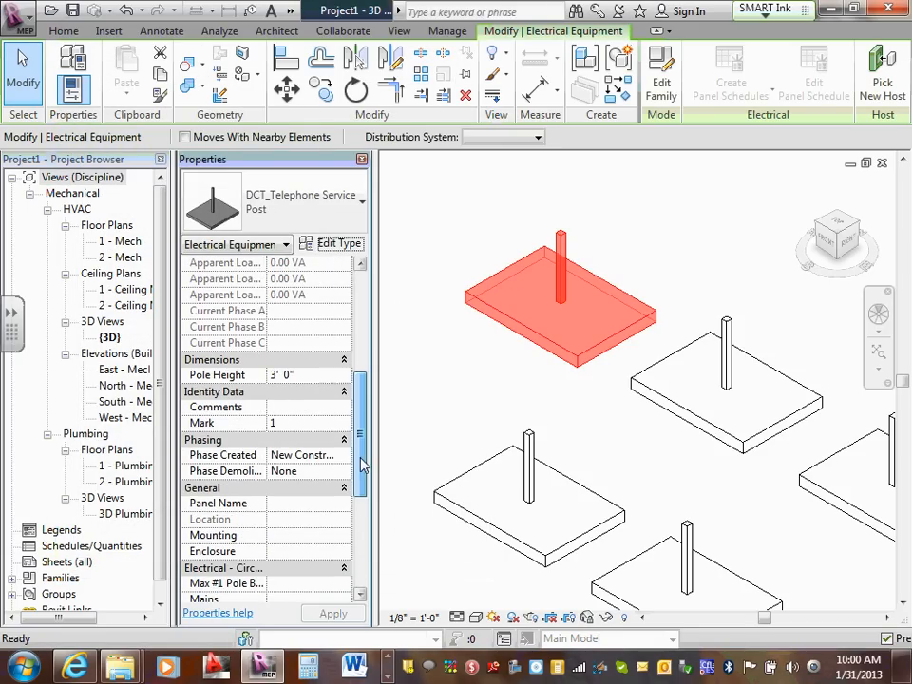
click(308, 376)
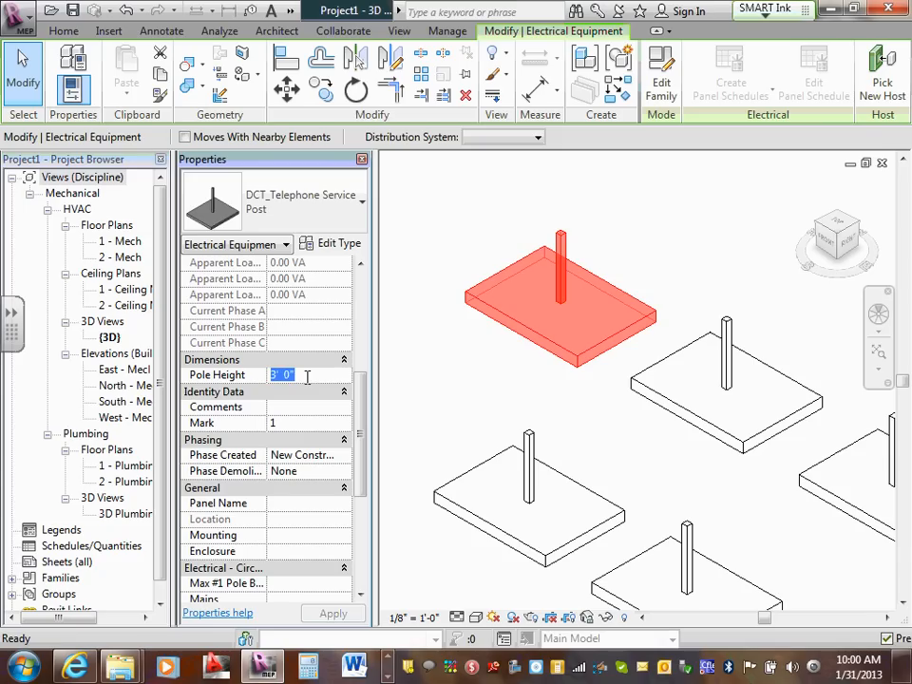
text(6' 0")
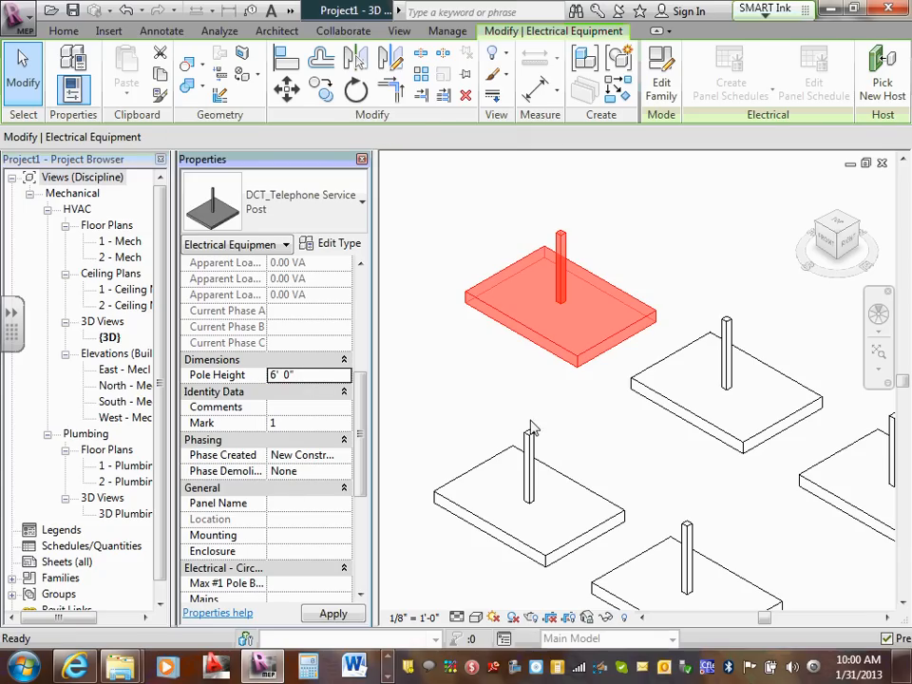
click(525, 382)
scroll(537, 362, down, 1)
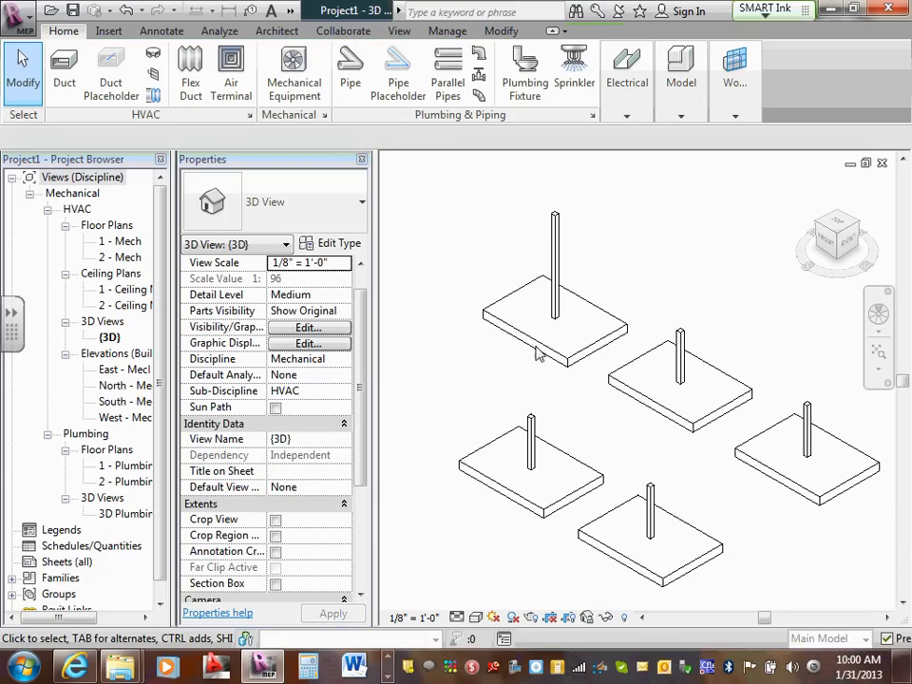
click(690, 345)
click(686, 291)
middle_drag(680, 284, 638, 293)
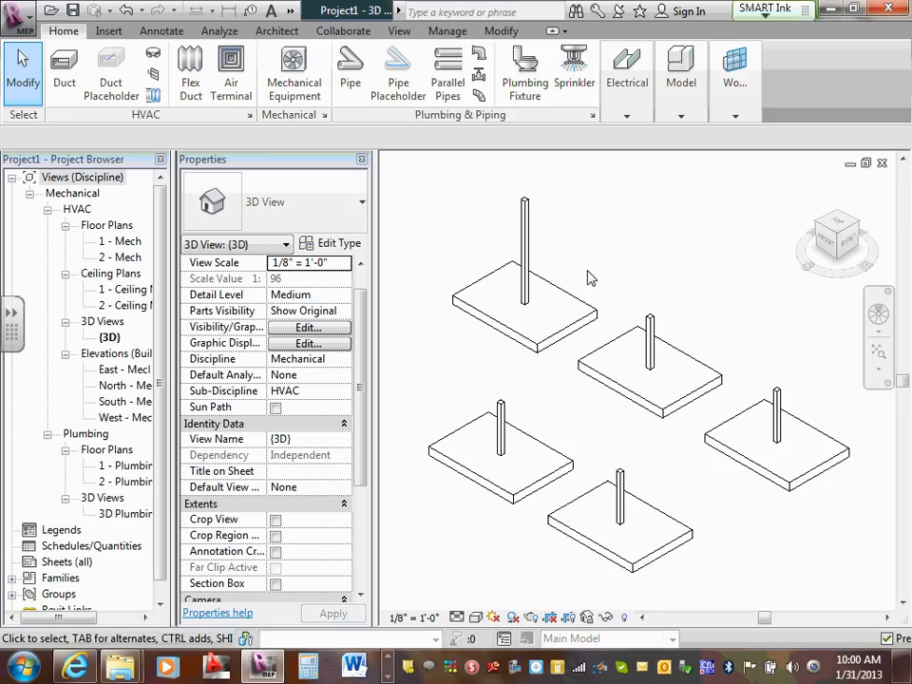
scroll(591, 282, down, 1)
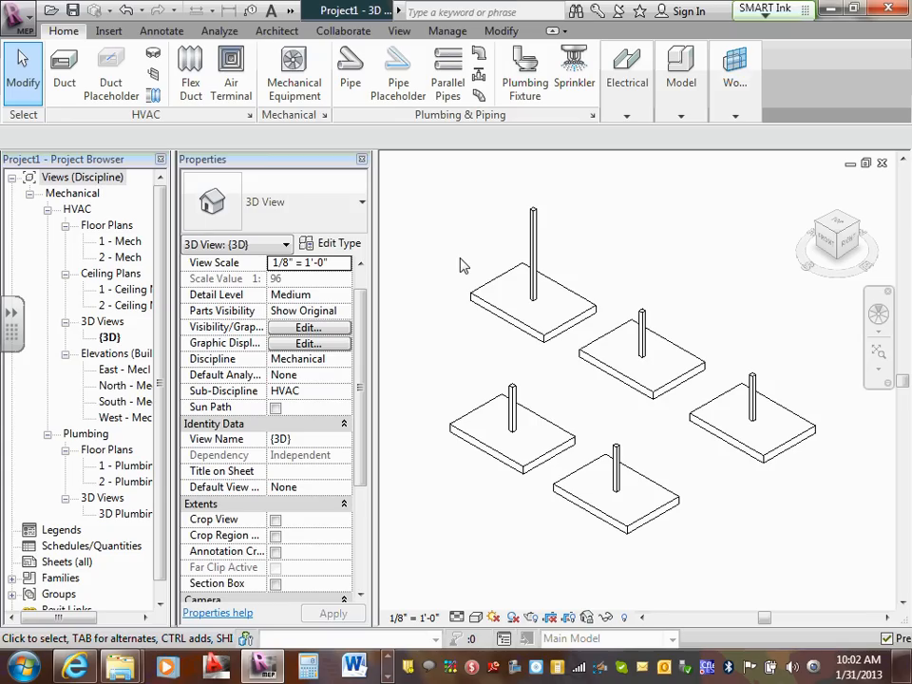
click(548, 274)
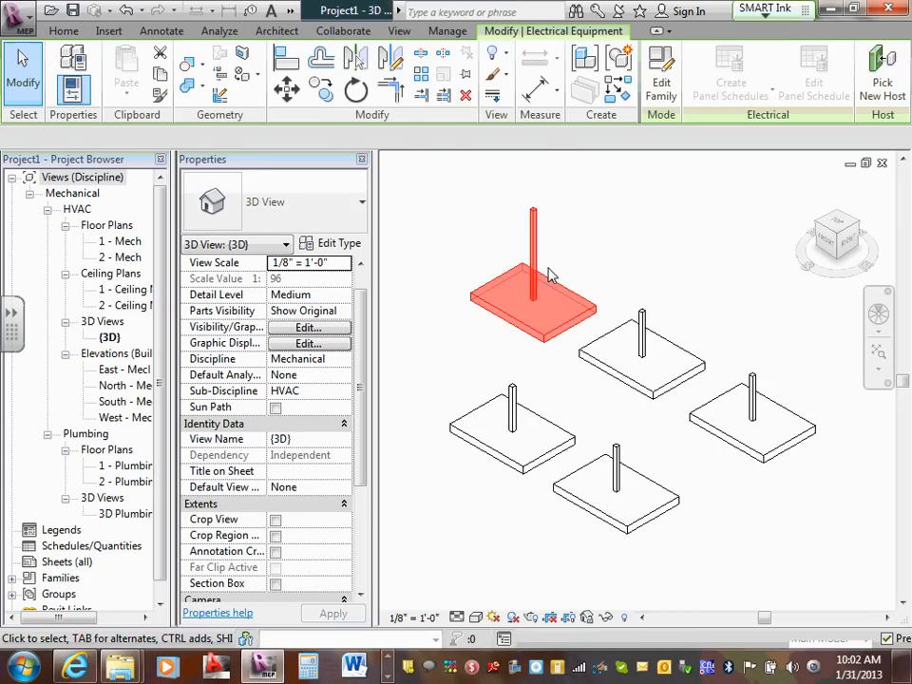
middle_drag(561, 258, 572, 272)
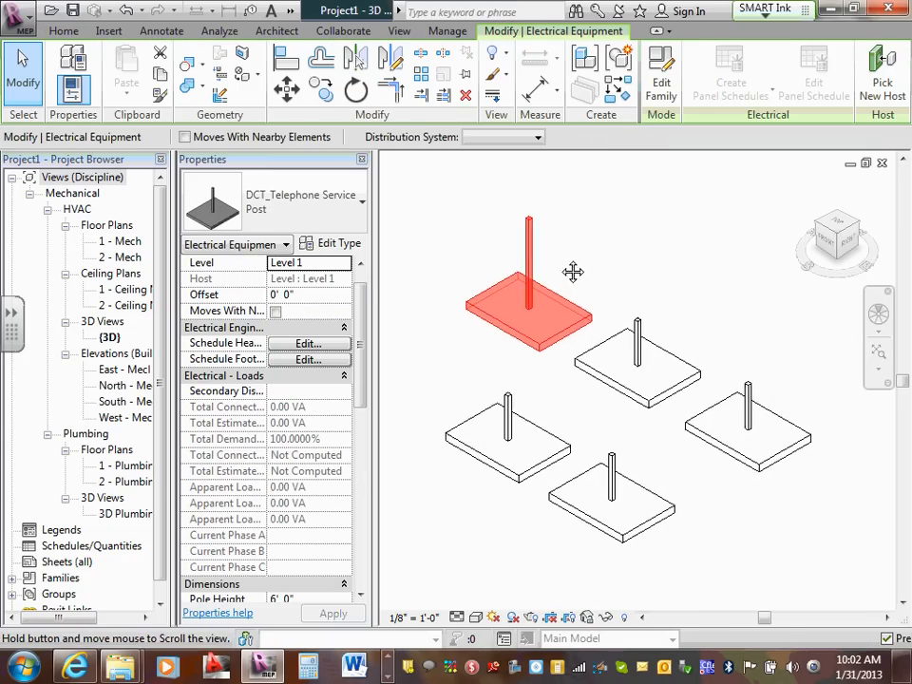
click(454, 262)
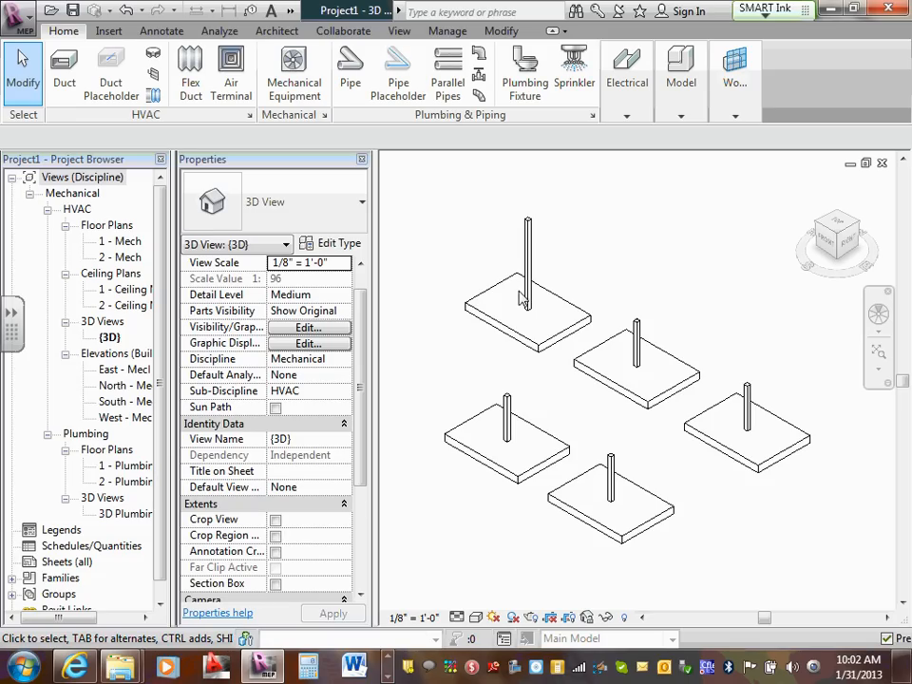
click(578, 323)
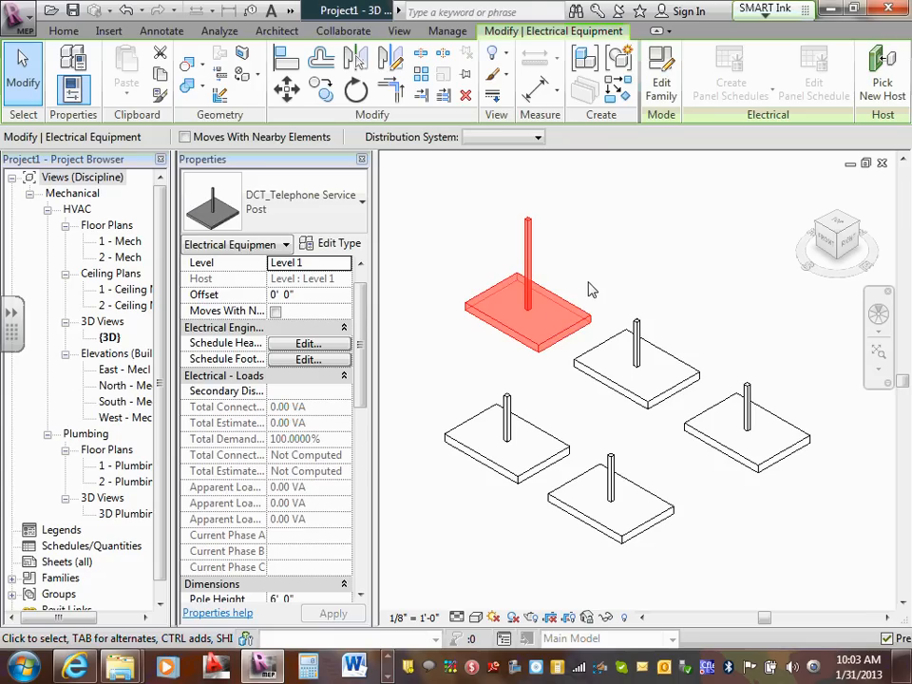
click(595, 279)
click(555, 304)
click(585, 280)
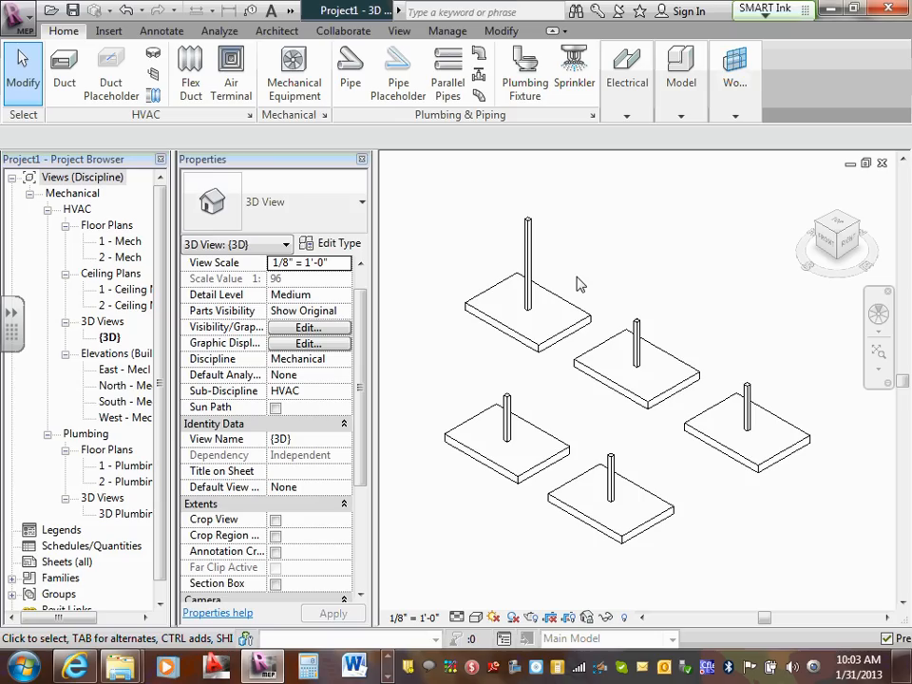
click(565, 296)
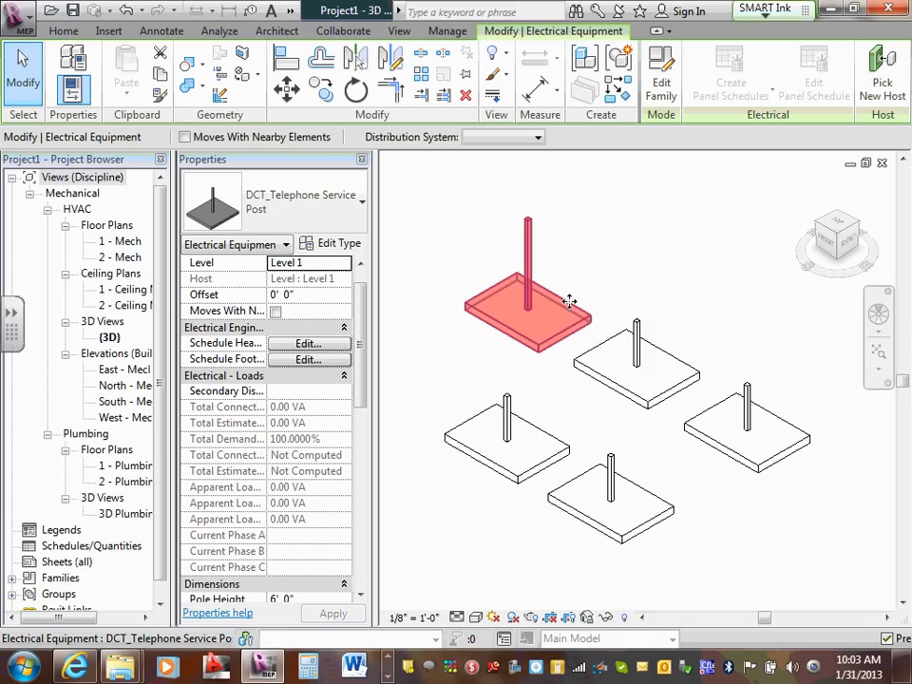
click(340, 245)
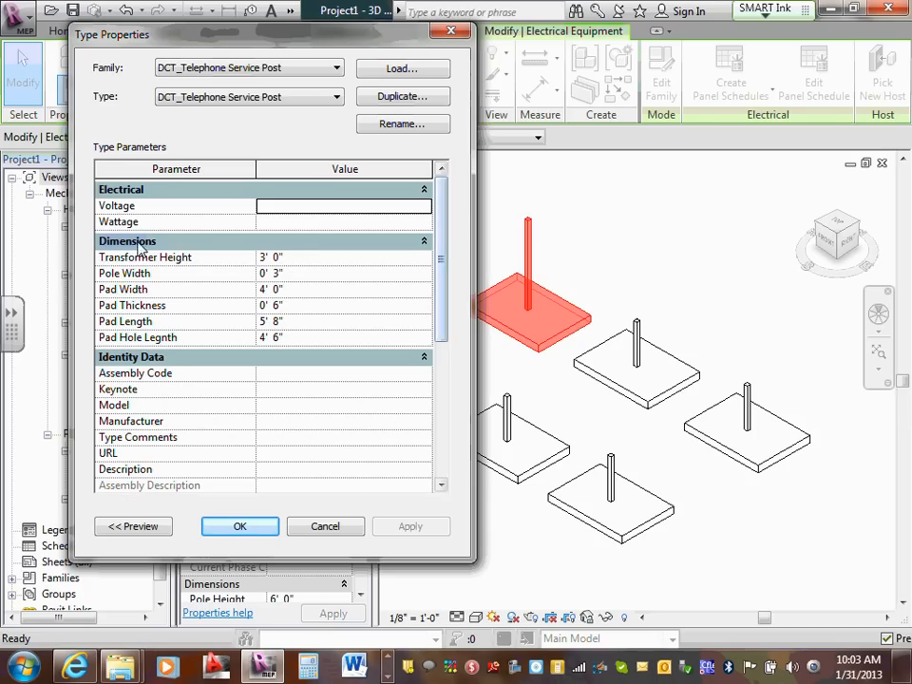
click(400, 125)
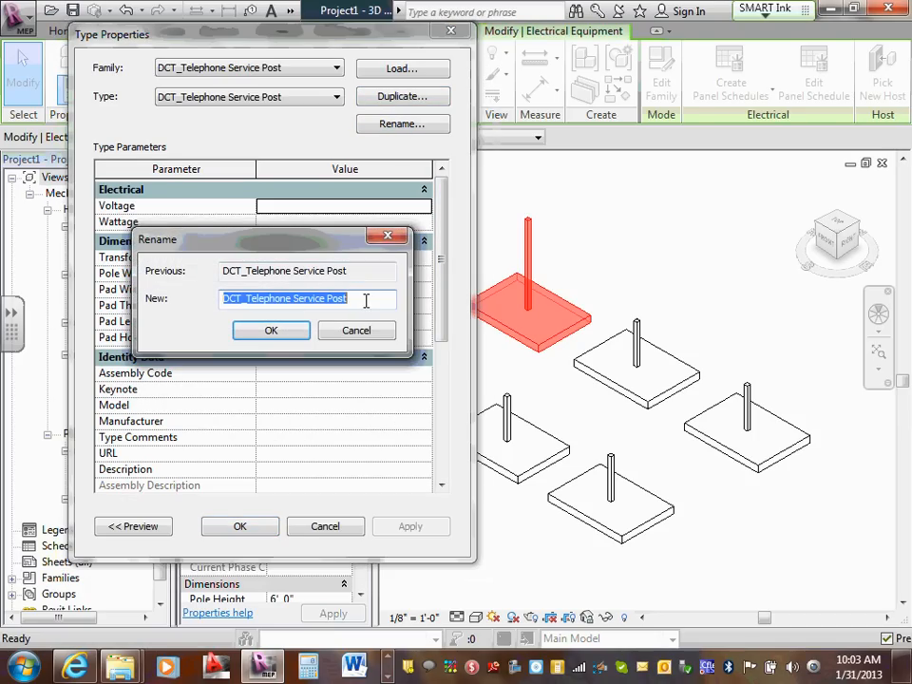
click(357, 330)
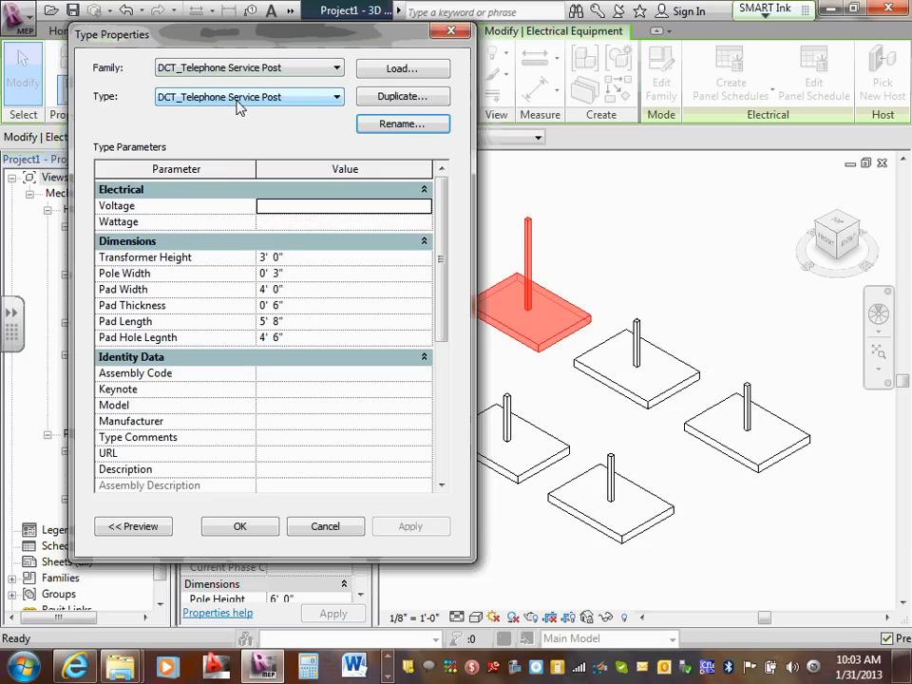
click(325, 526)
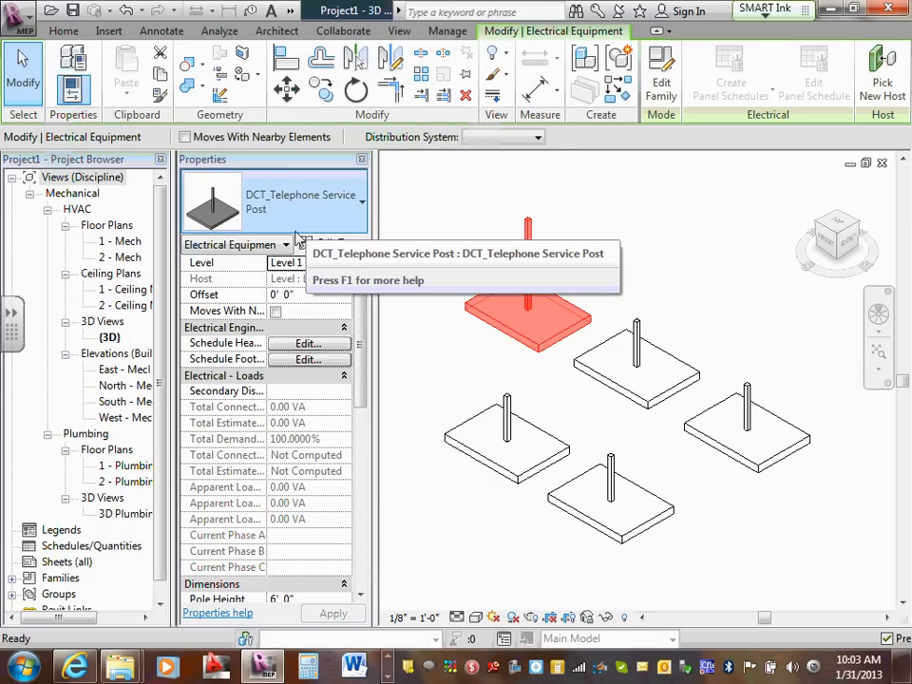
Expand the project's Electrical Equipment families down to the DCT_Telephone Service Post type, widening the browser to read its name.
drag(158, 308, 146, 511)
click(13, 562)
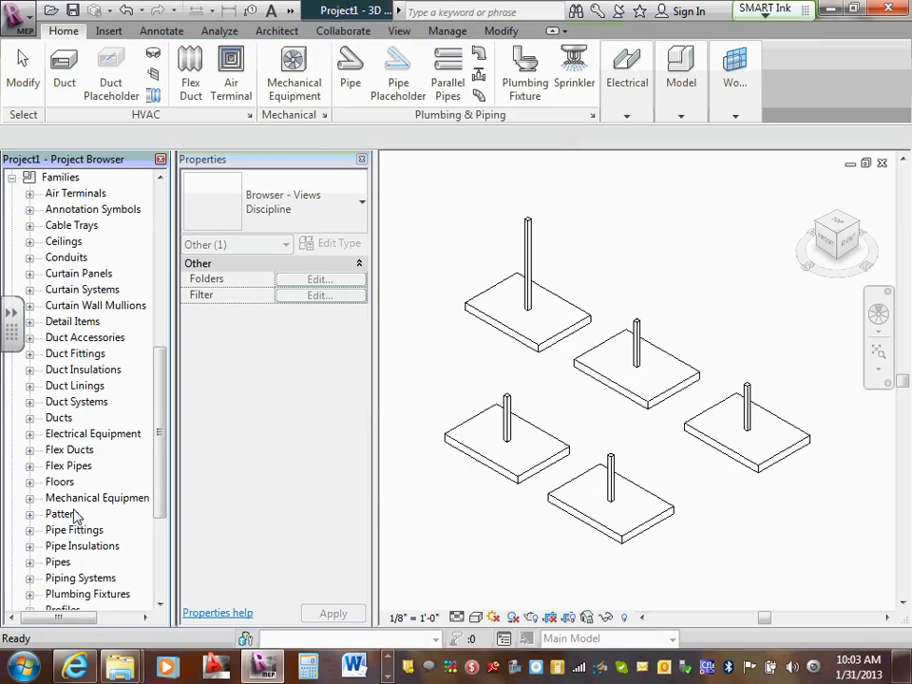
scroll(159, 479, down, 2)
drag(159, 475, 160, 439)
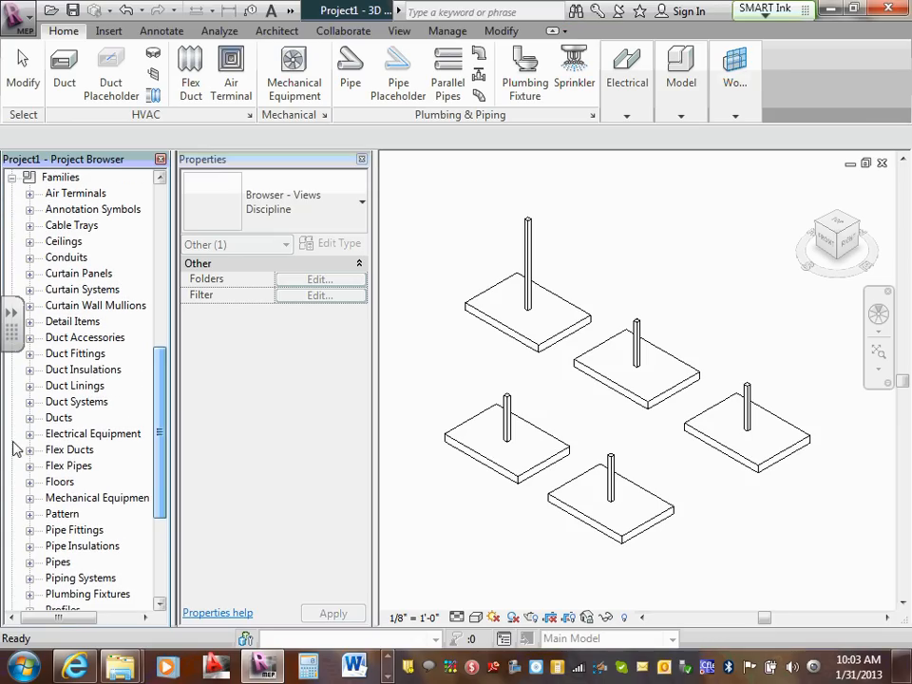
click(29, 433)
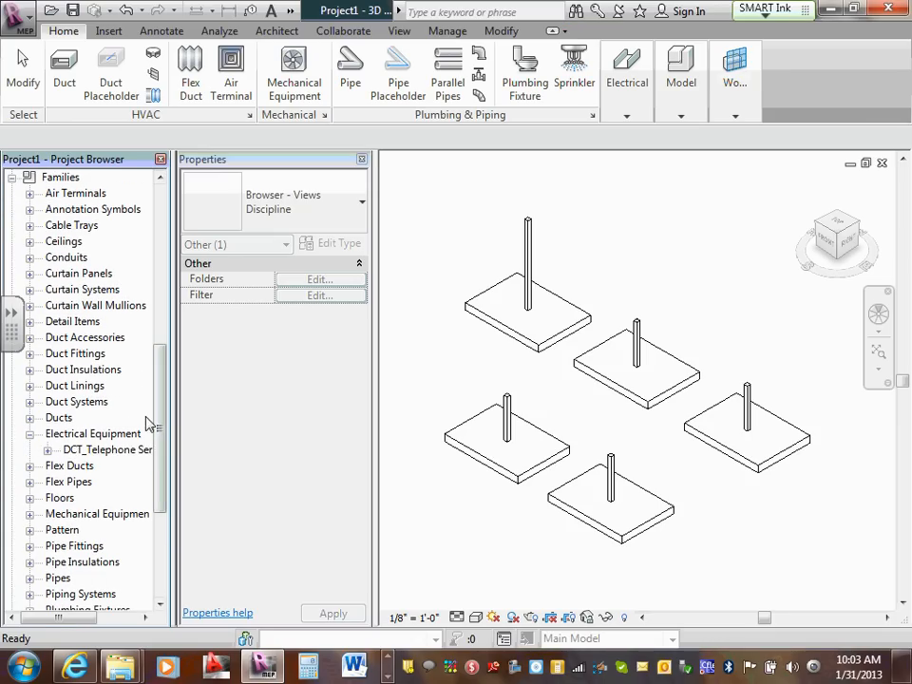
drag(160, 403, 212, 450)
click(48, 401)
Rename the DCT_Telephone Service Post family's type to "6x5 pad".
click(146, 418)
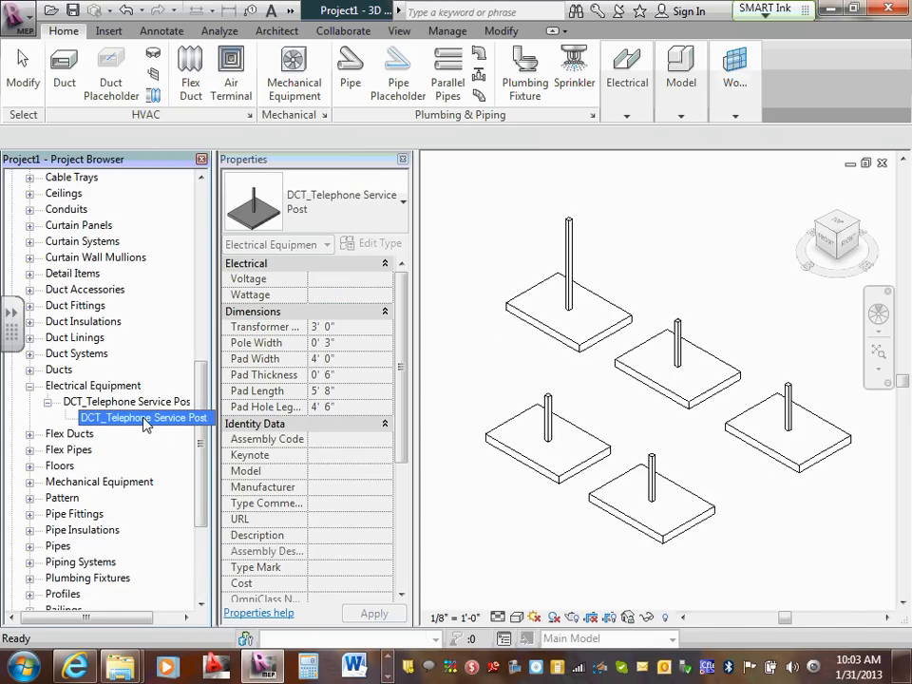
right_click(148, 420)
click(198, 512)
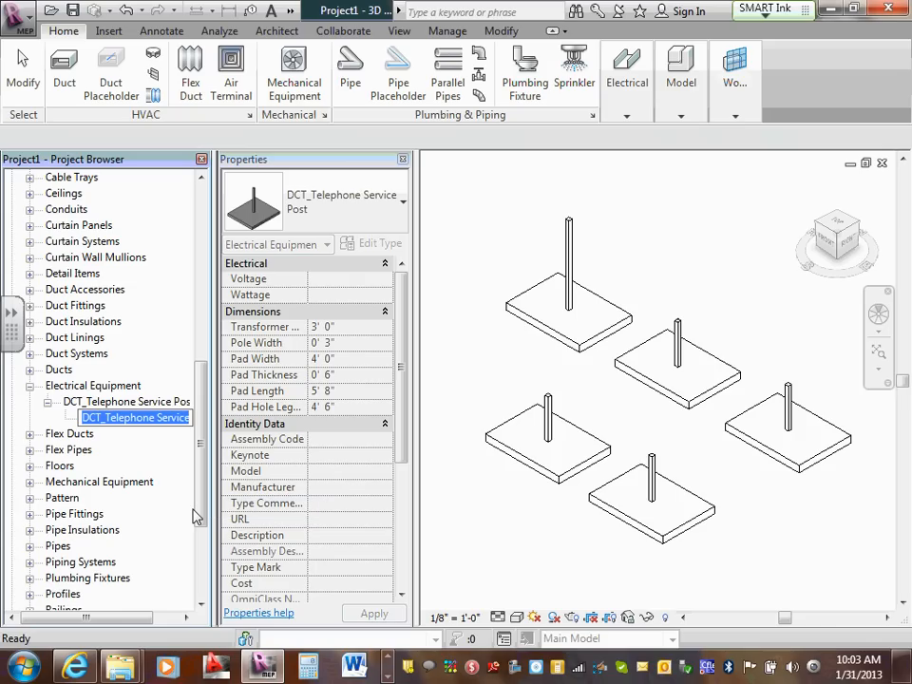
text(6)
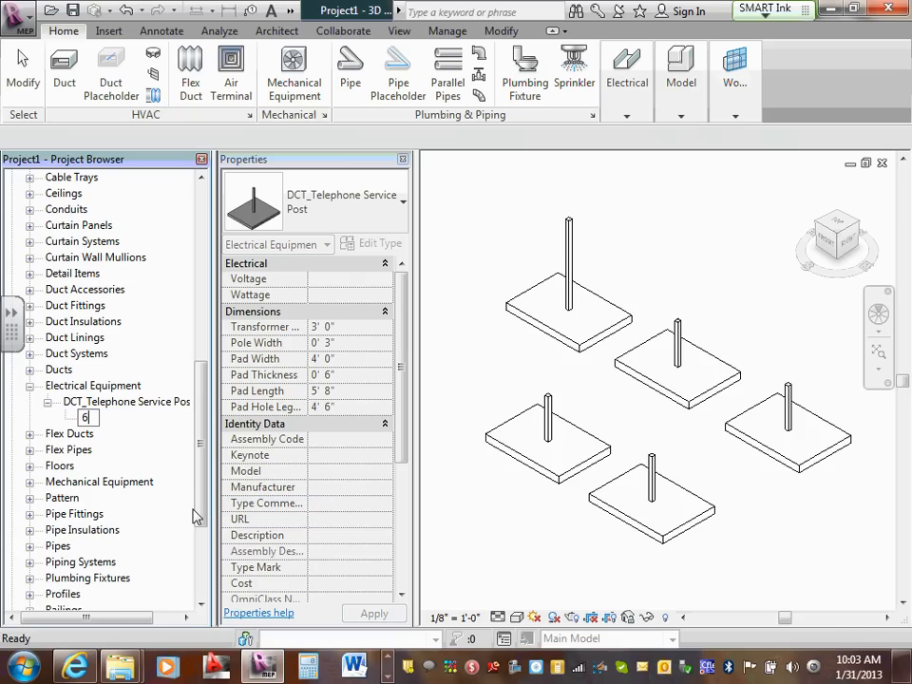
text(x5 pad)
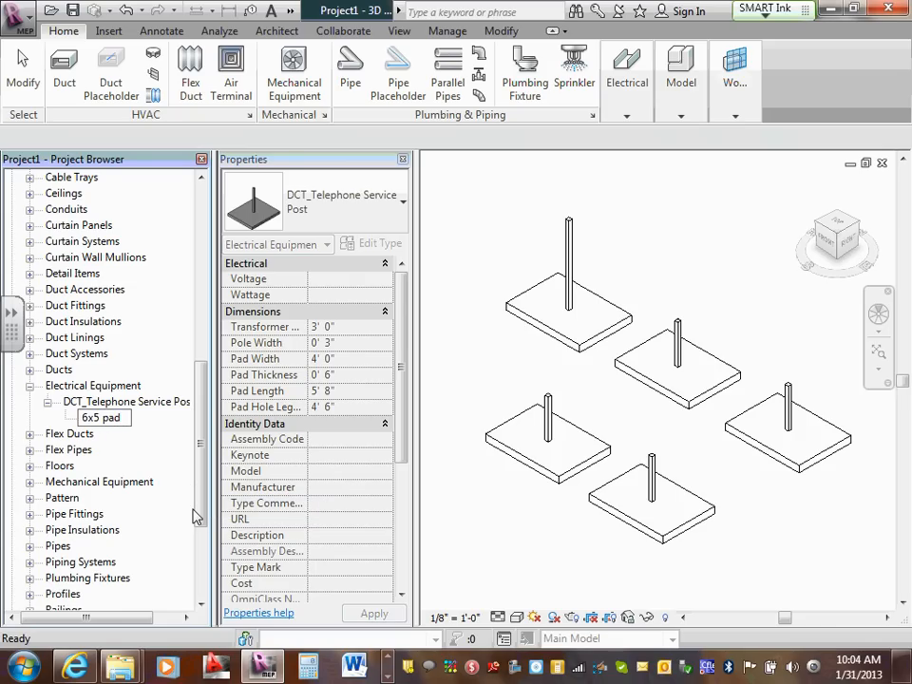
click(143, 401)
Duplicate the "6x5 pad" type and name the copy "4x3 pad".
click(110, 418)
right_click(108, 418)
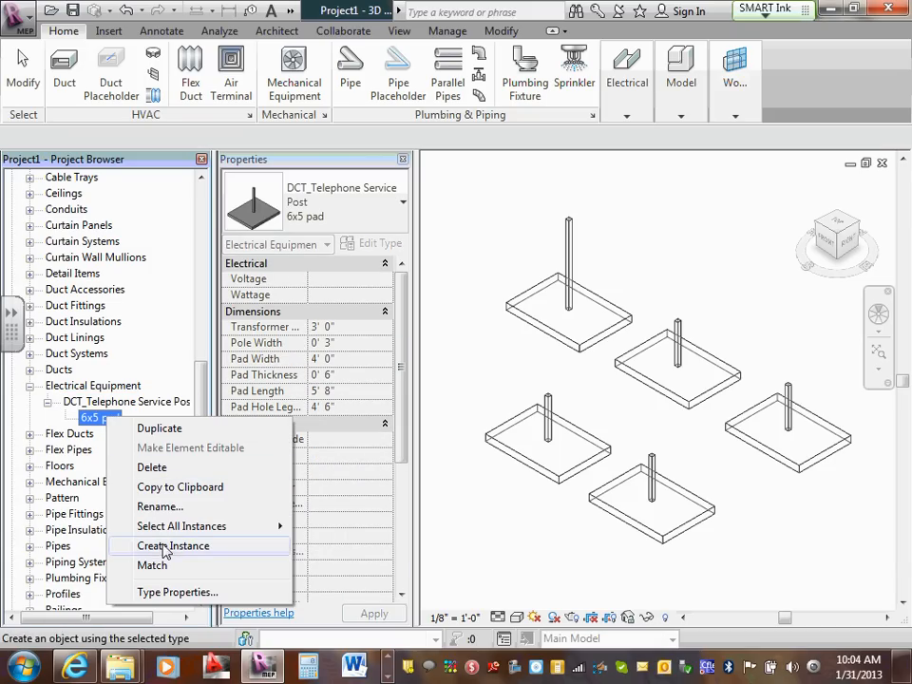
mouse_move(170, 530)
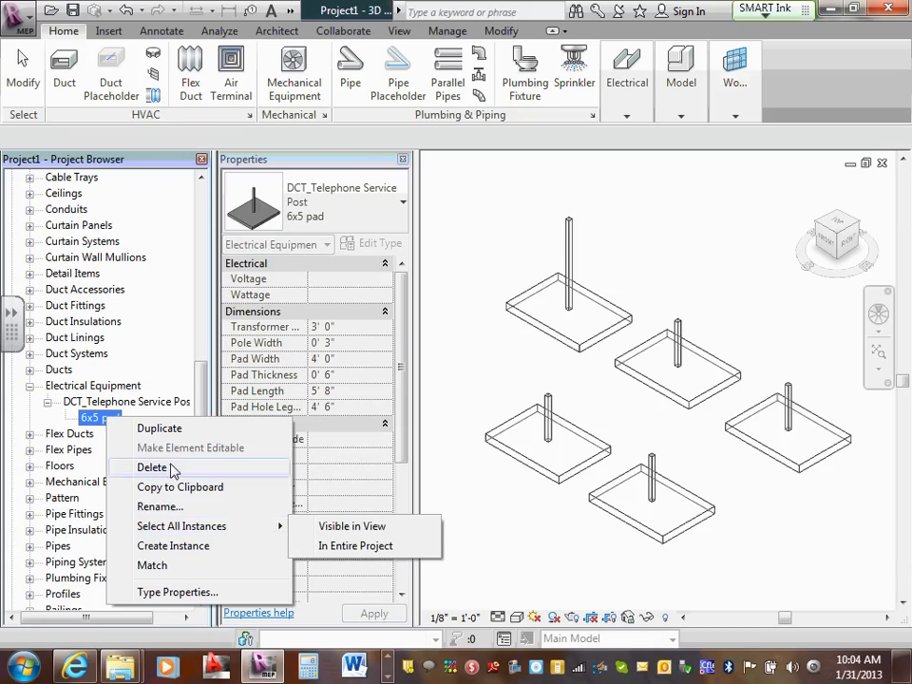
click(152, 428)
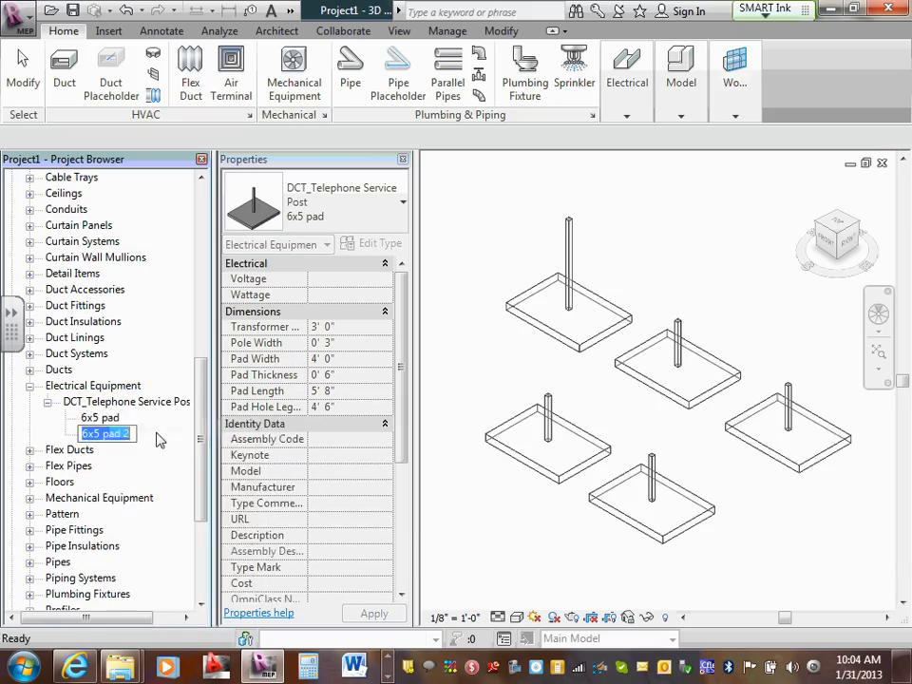
click(99, 438)
key(BackSpace)
key(BackSpace)
key(BackSpace)
text(4)
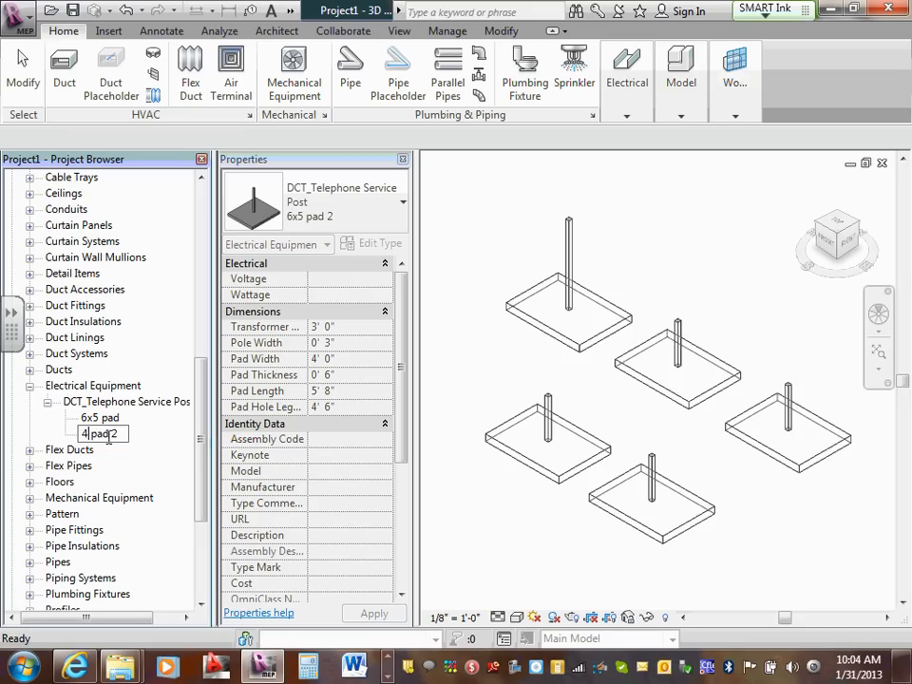
text(x4)
key(BackSpace)
text(3)
key(Return)
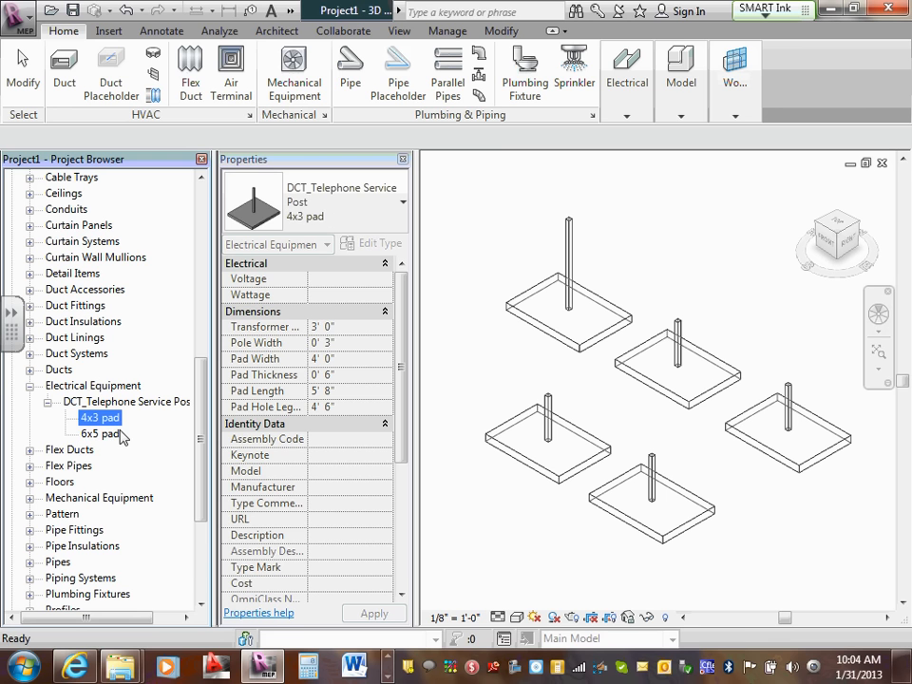
Review the type properties of "4x3 pad" without changes and check which type the tall post uses.
double_click(108, 421)
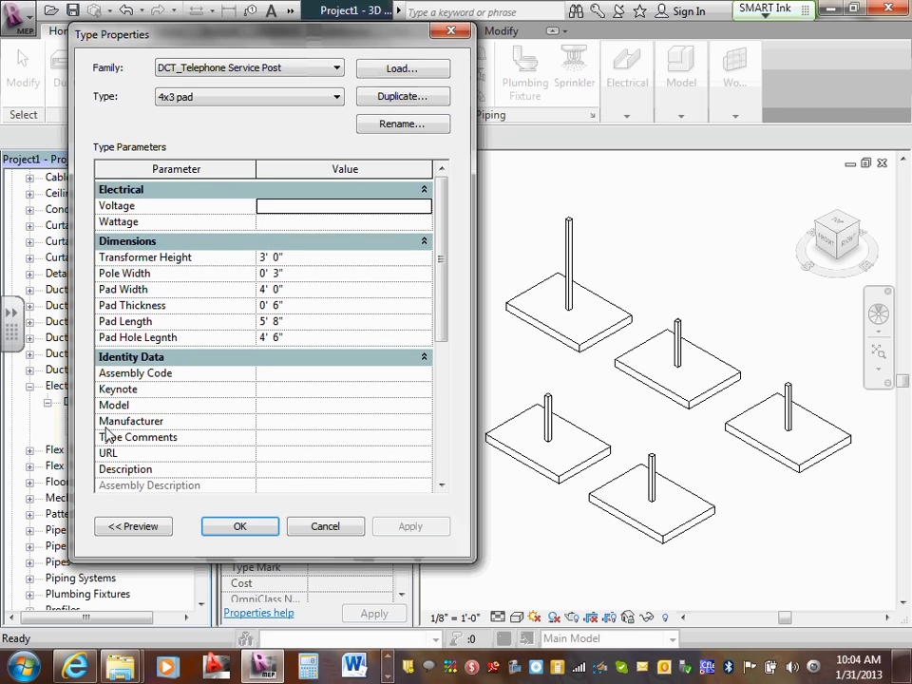
click(321, 525)
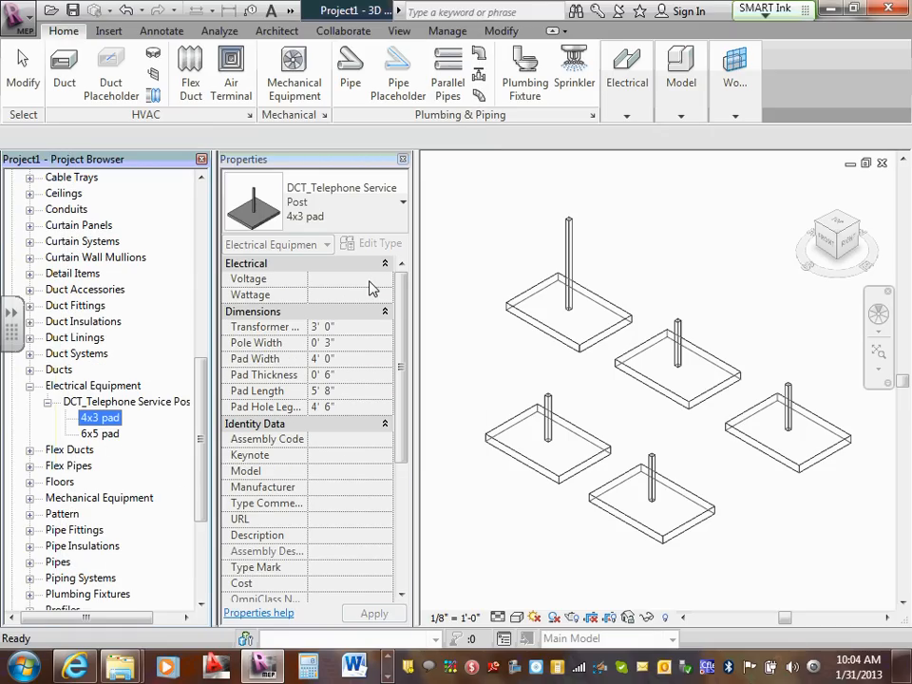
click(576, 340)
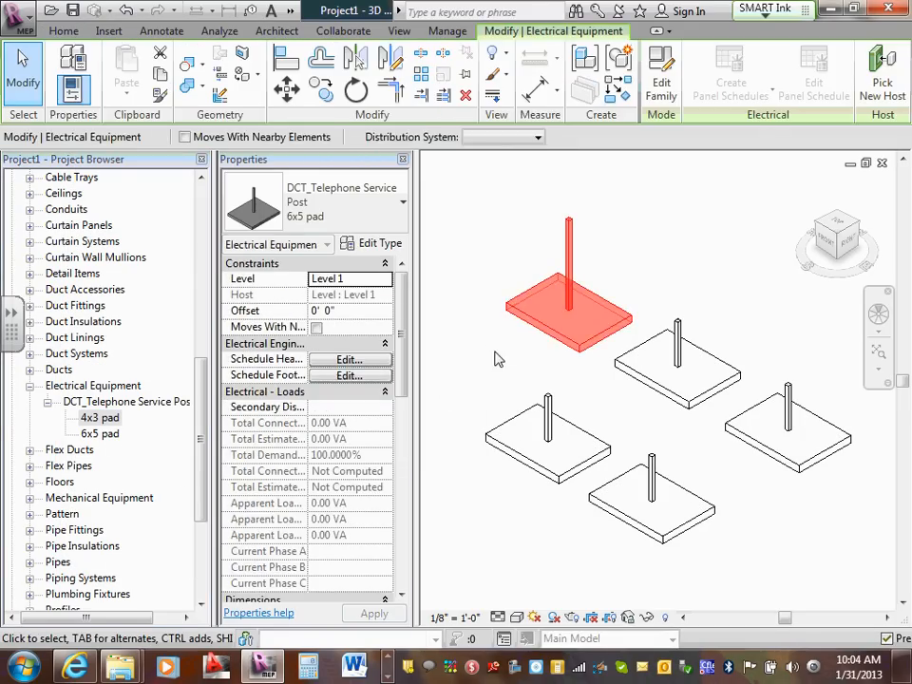
click(498, 359)
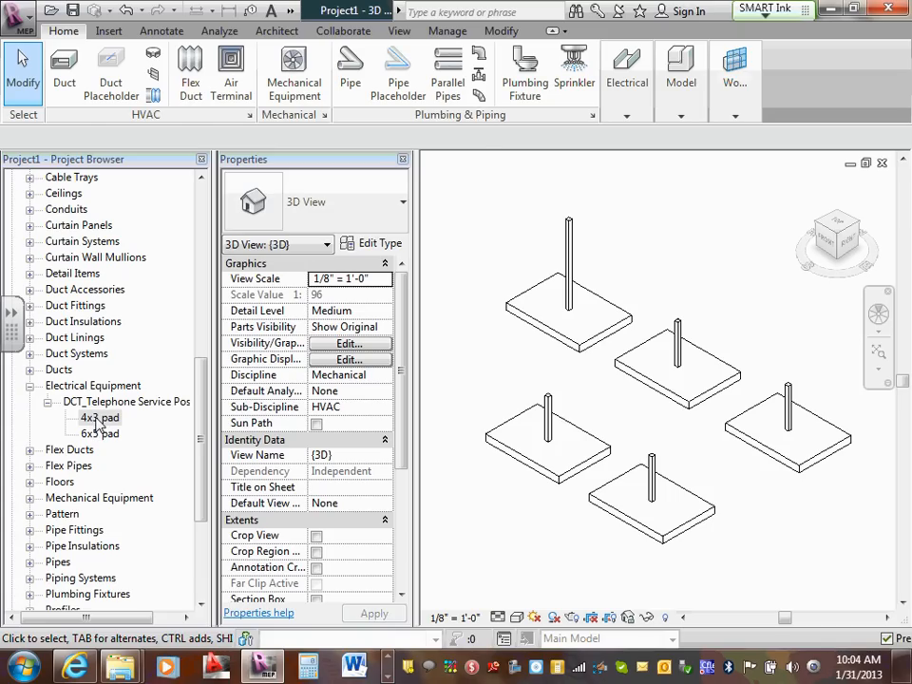
Set the "4x3 pad" type's Pad Length to 4' 0" and Pad Width to 3' 0".
double_click(98, 418)
drag(344, 43, 625, 44)
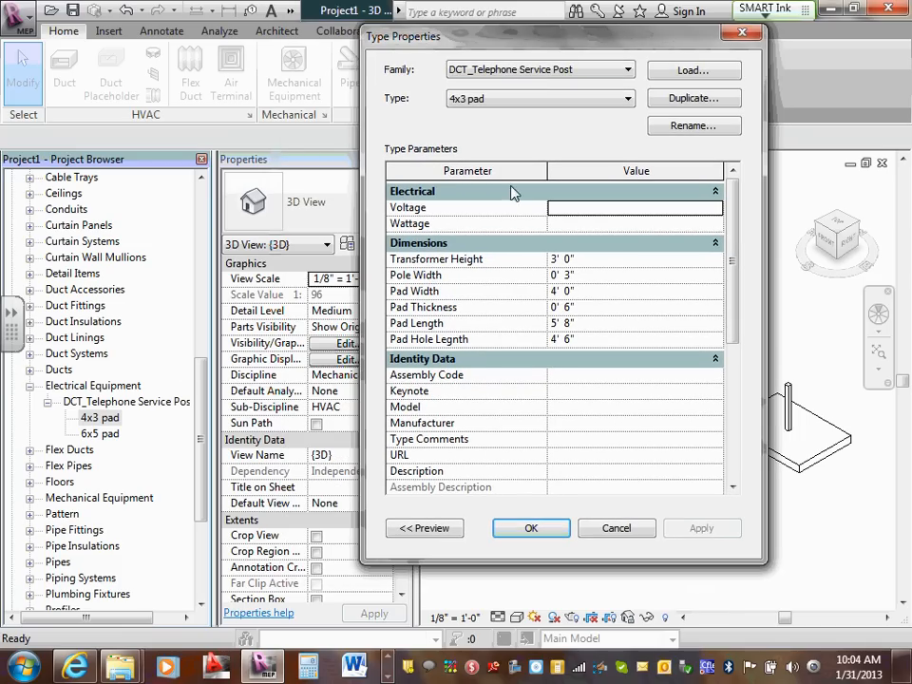
drag(495, 44, 454, 45)
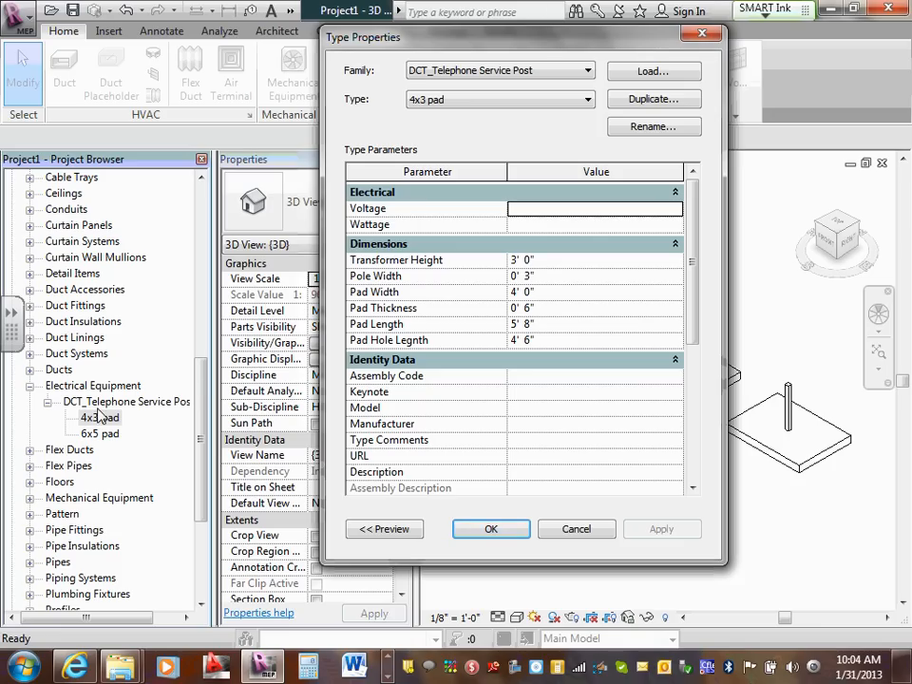
click(543, 309)
click(549, 324)
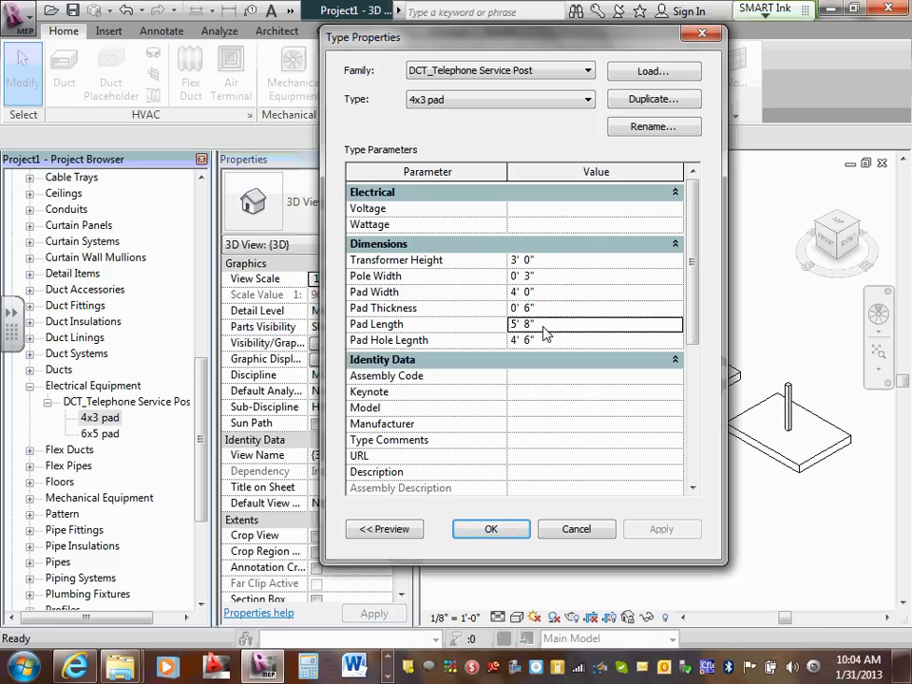
text(4)
key(Return)
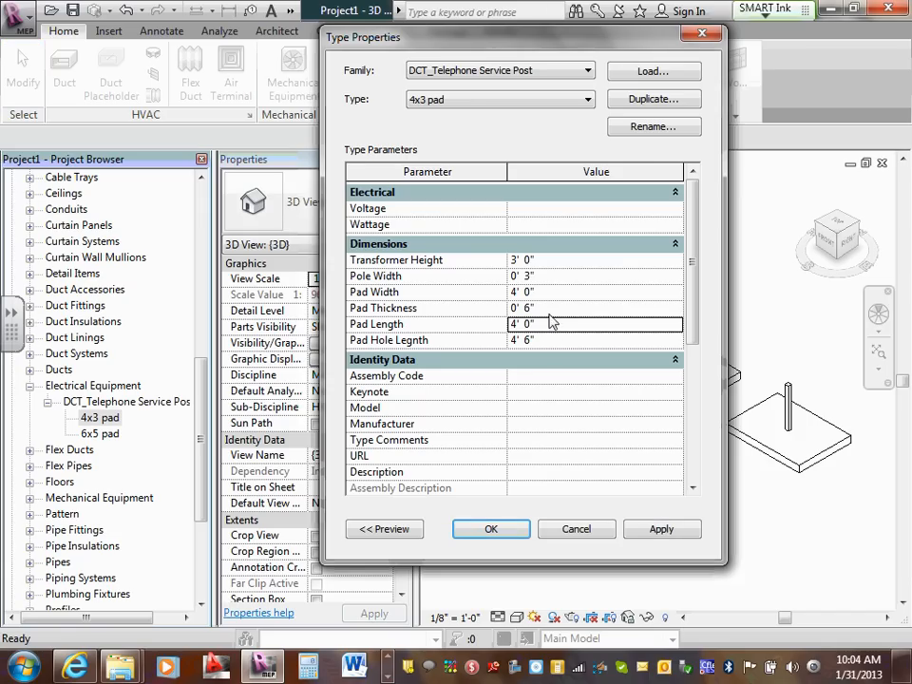
click(548, 292)
text(3)
key(Return)
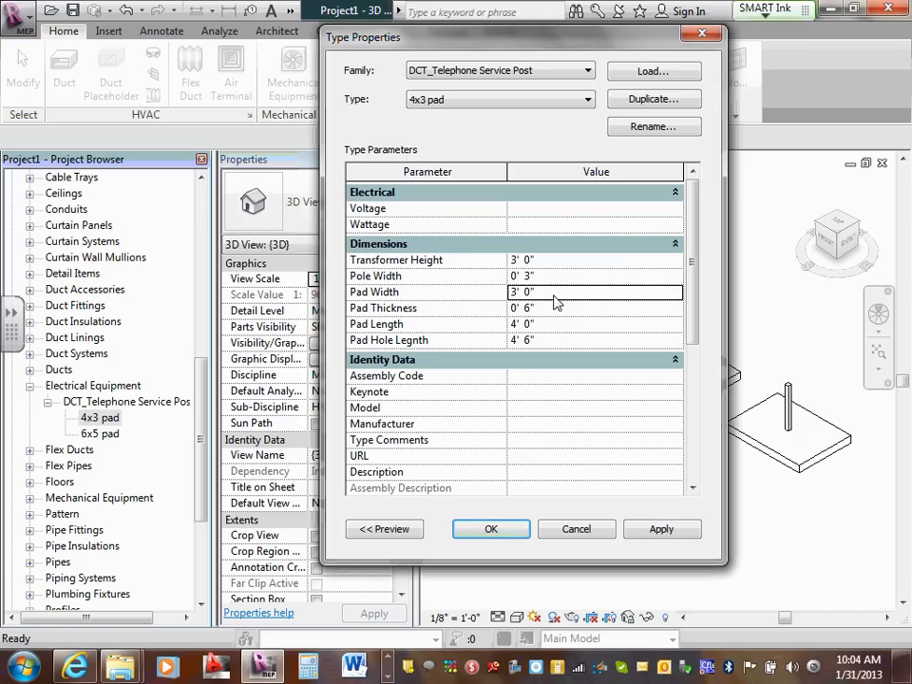
click(509, 530)
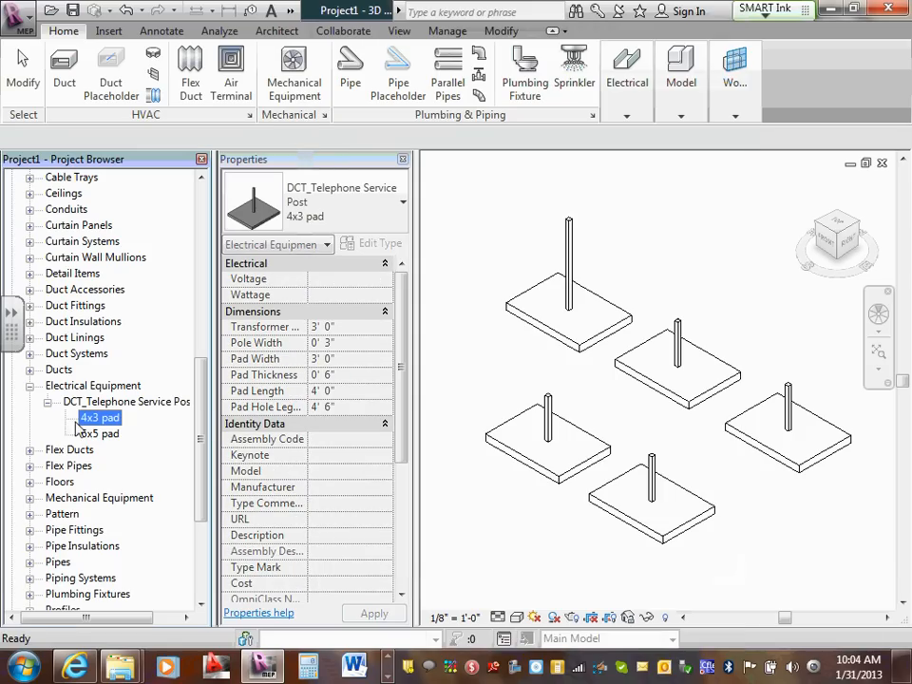
Set the "6x5 pad" type's Pad Width to 5' 0" and Pad Length to 6' 0", and check the tall post's type.
click(92, 433)
double_click(92, 433)
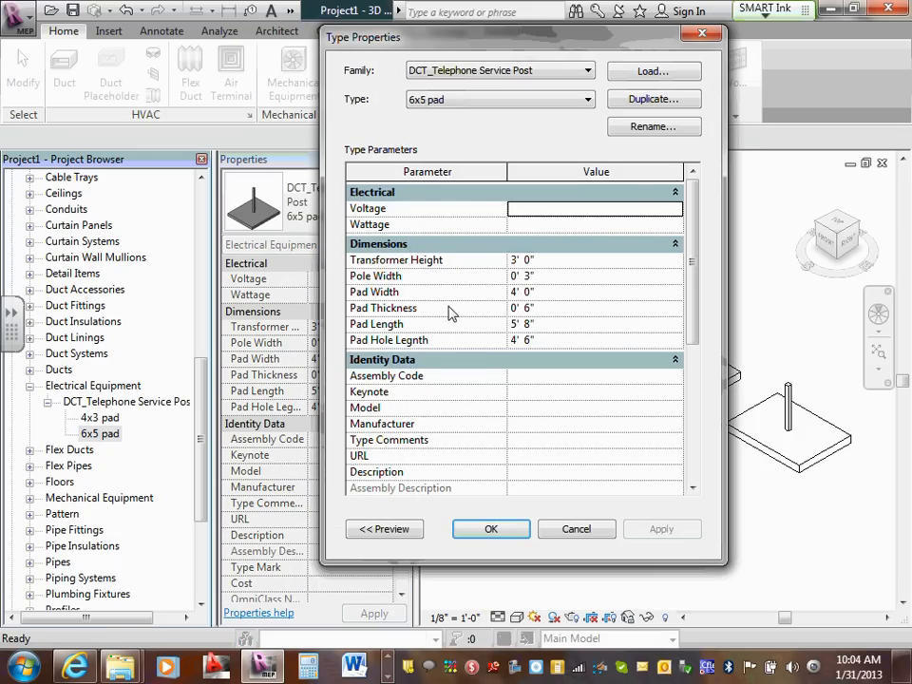
click(550, 292)
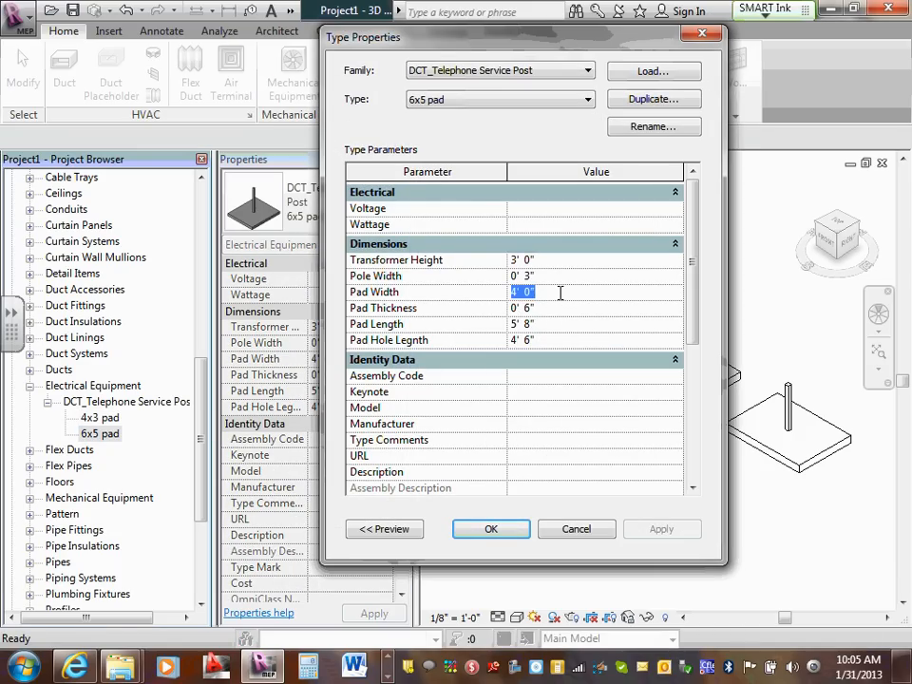
text(5)
click(561, 324)
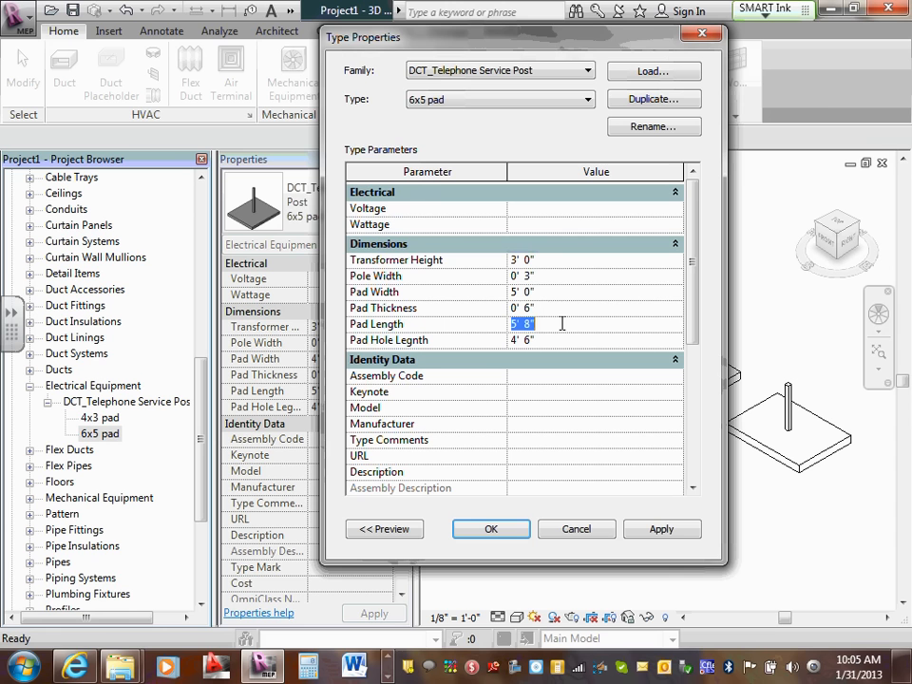
text(6)
key(Return)
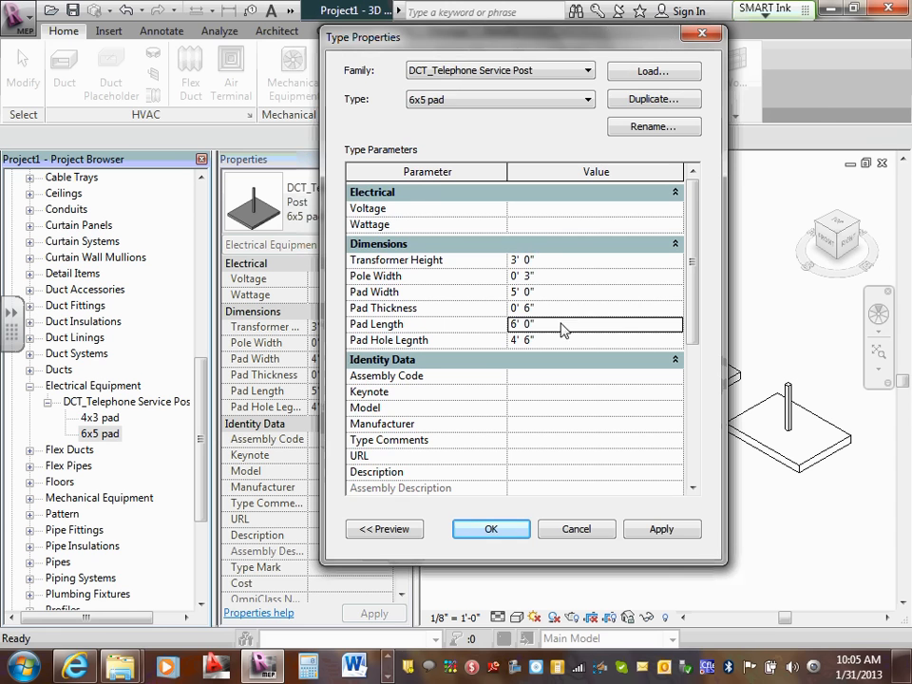
click(490, 530)
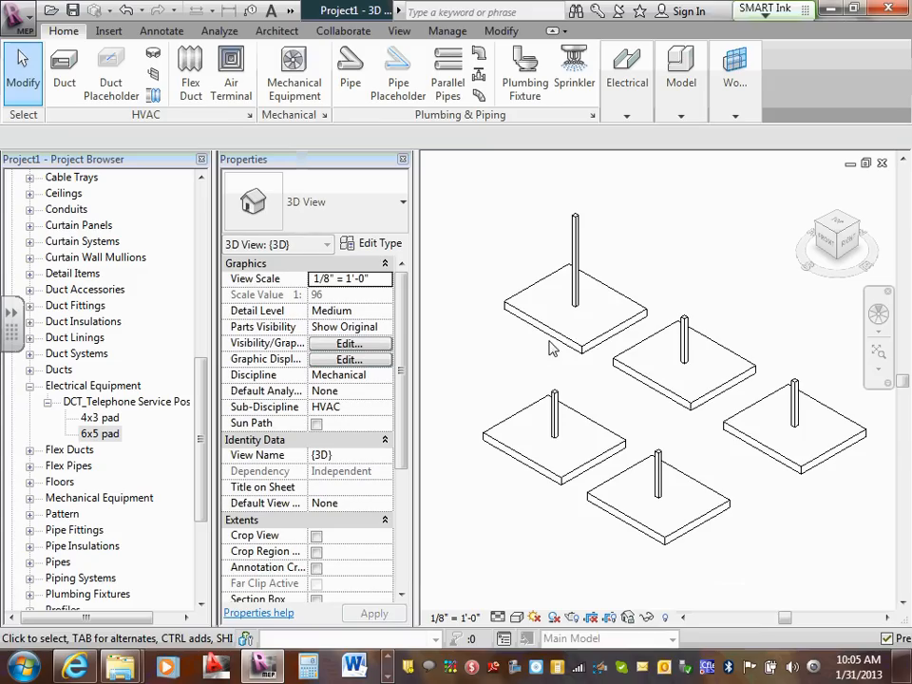
click(549, 343)
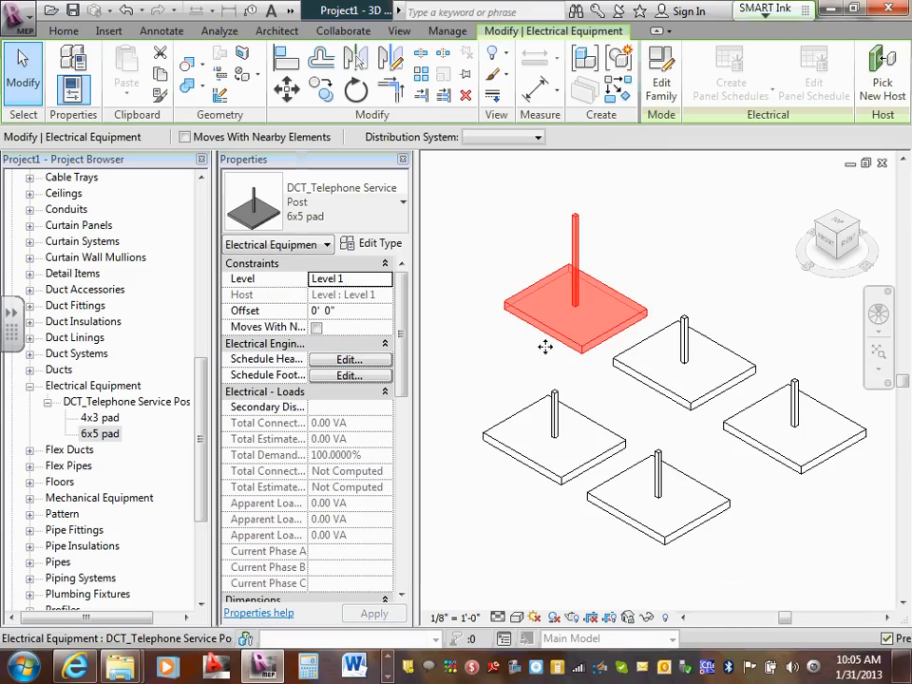
click(531, 365)
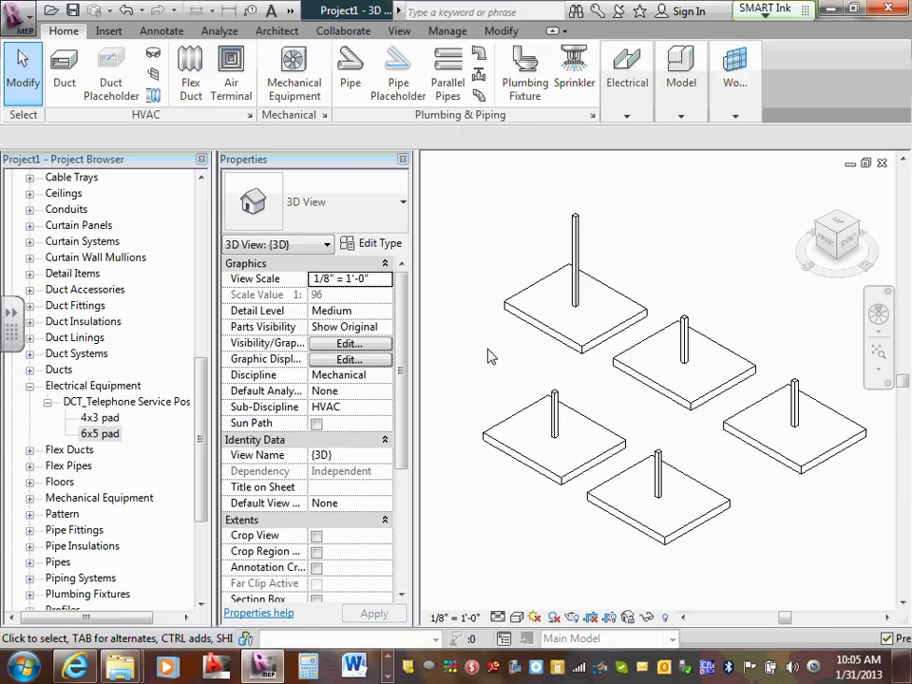
Switch to the DCT_Telephone Service Post family and open its Ref. Level floor plan.
key(ctrl+Tab)
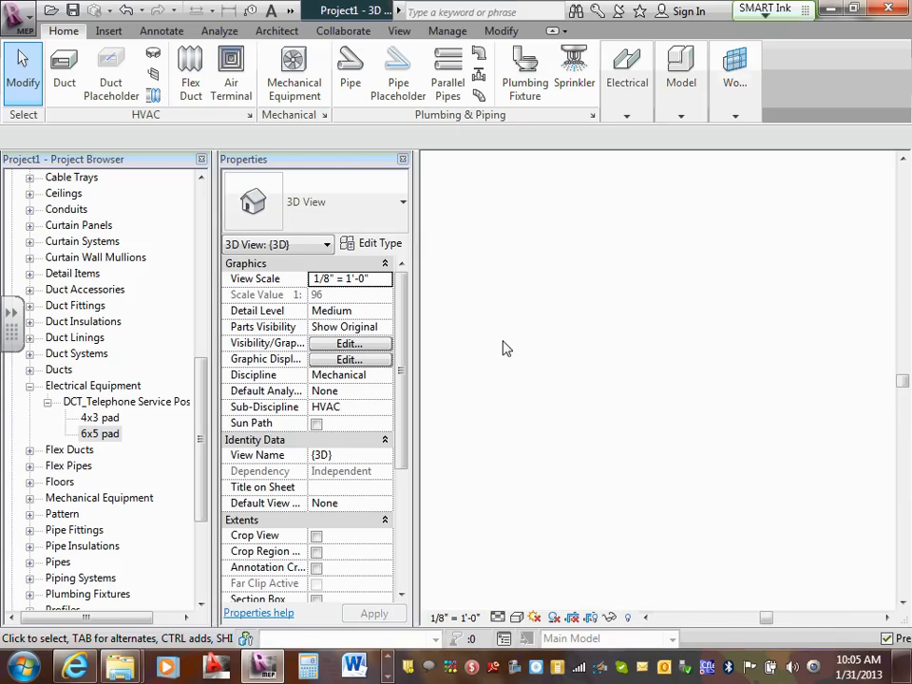
double_click(524, 331)
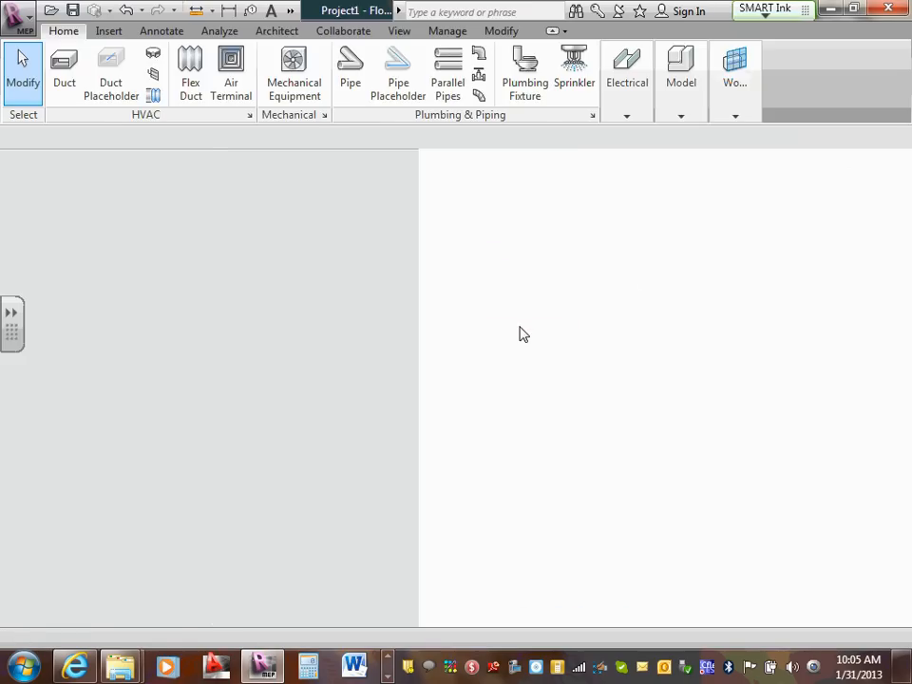
double_click(87, 209)
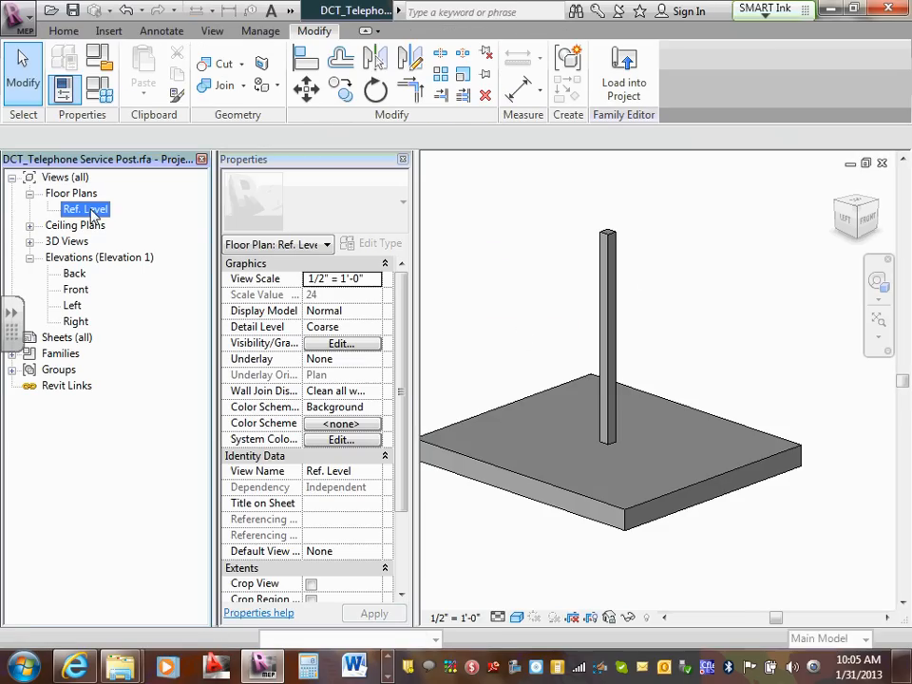
click(553, 312)
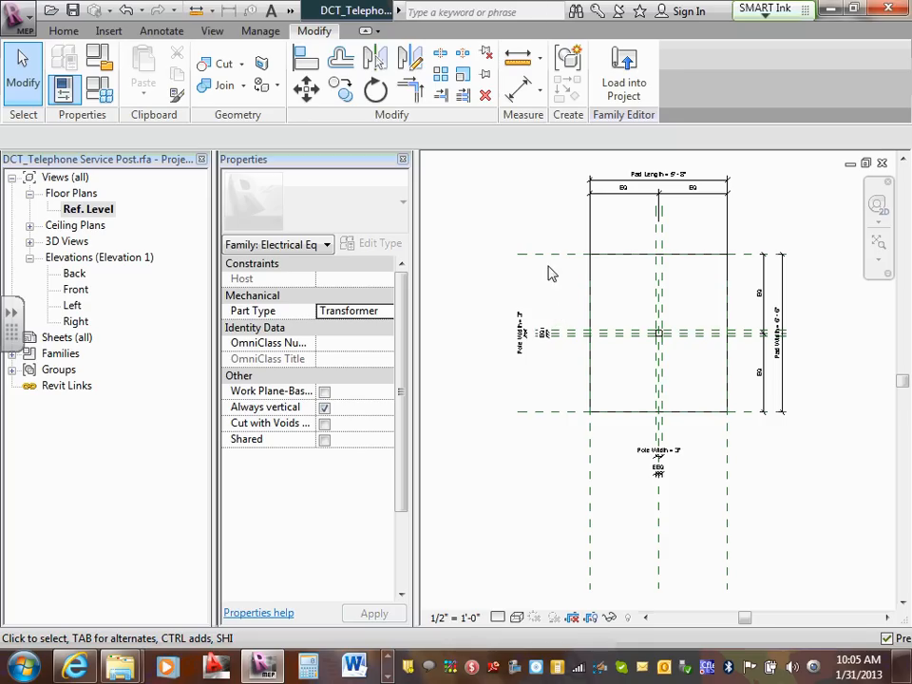
Turn off Plan/RCP display for the pad extrusion in its family element visibility settings.
scroll(562, 300, up, 2)
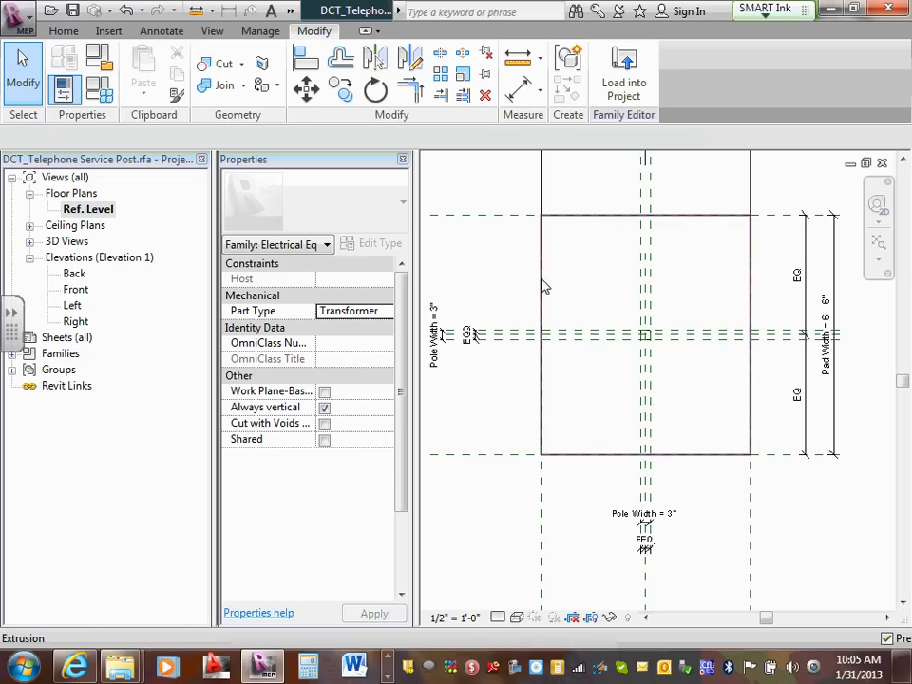
click(596, 248)
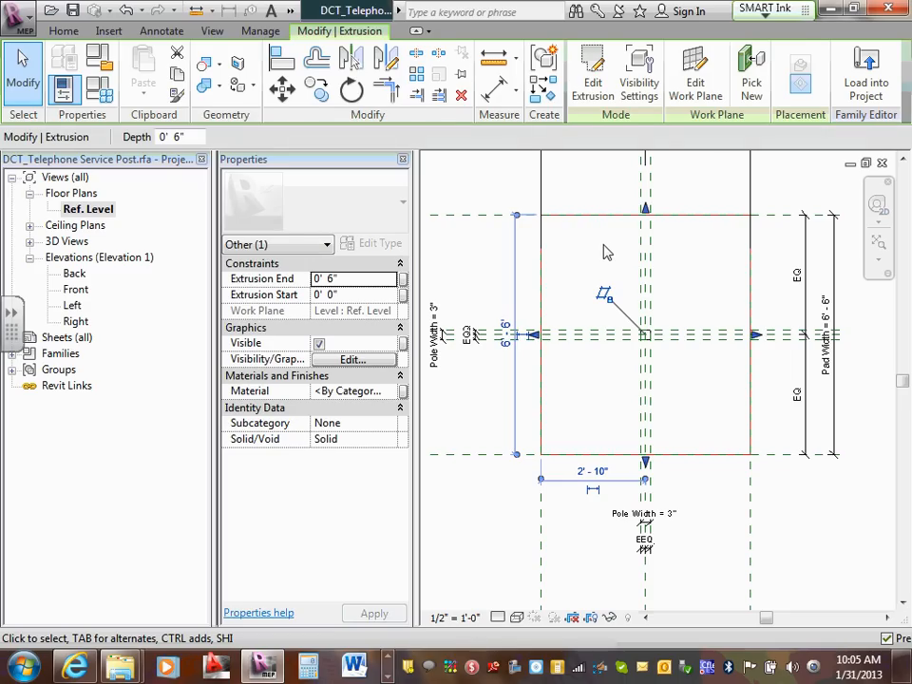
key(Escape)
click(596, 254)
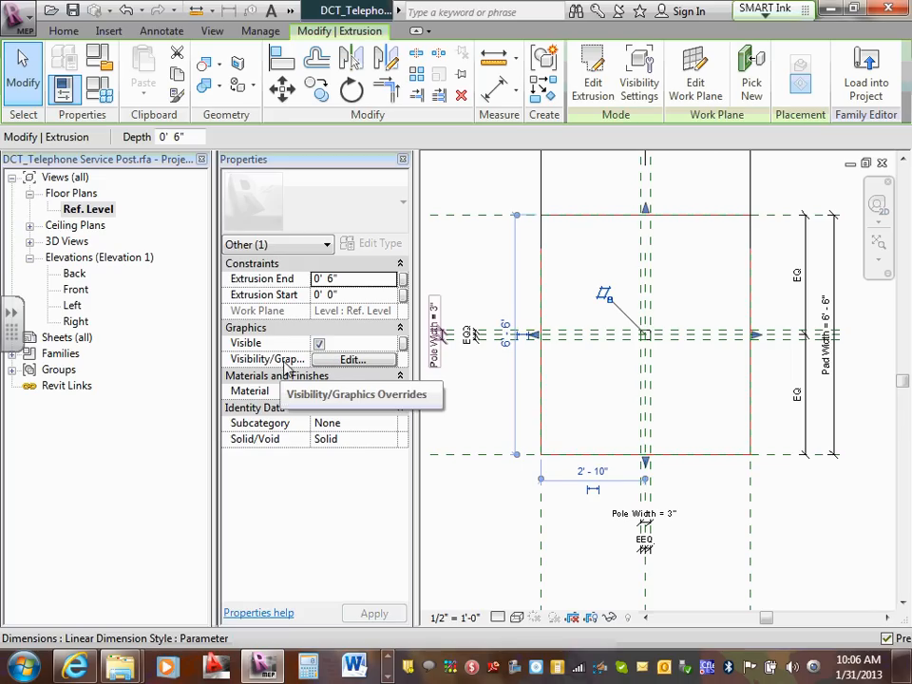
click(343, 361)
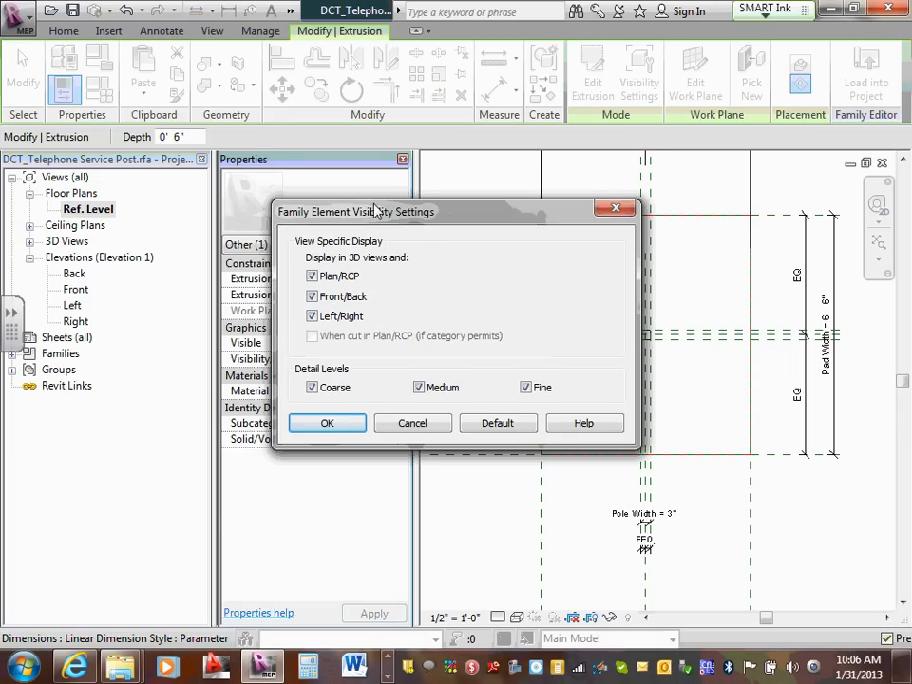
drag(376, 211, 374, 162)
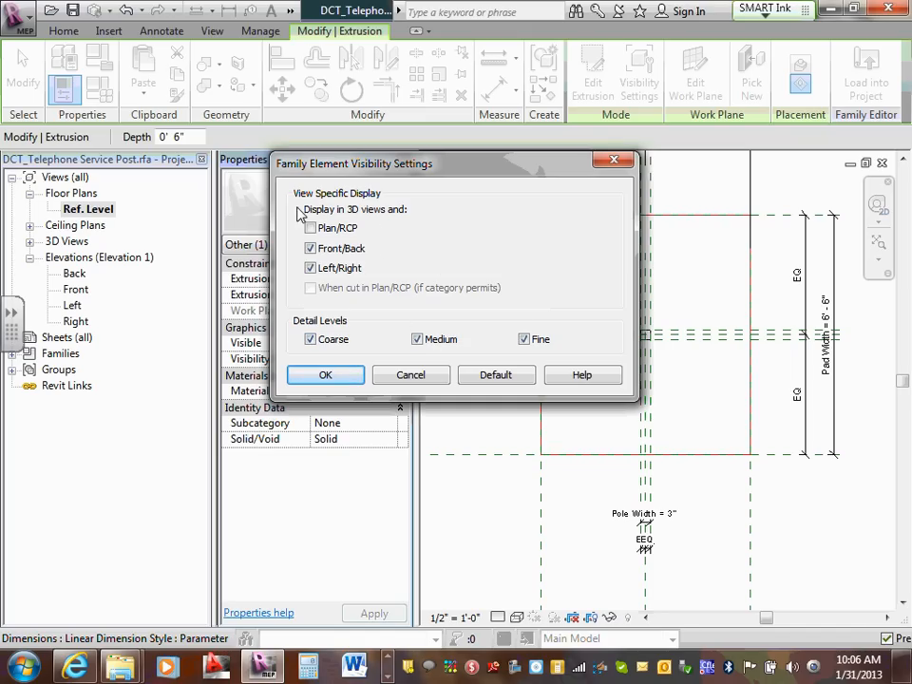
click(326, 377)
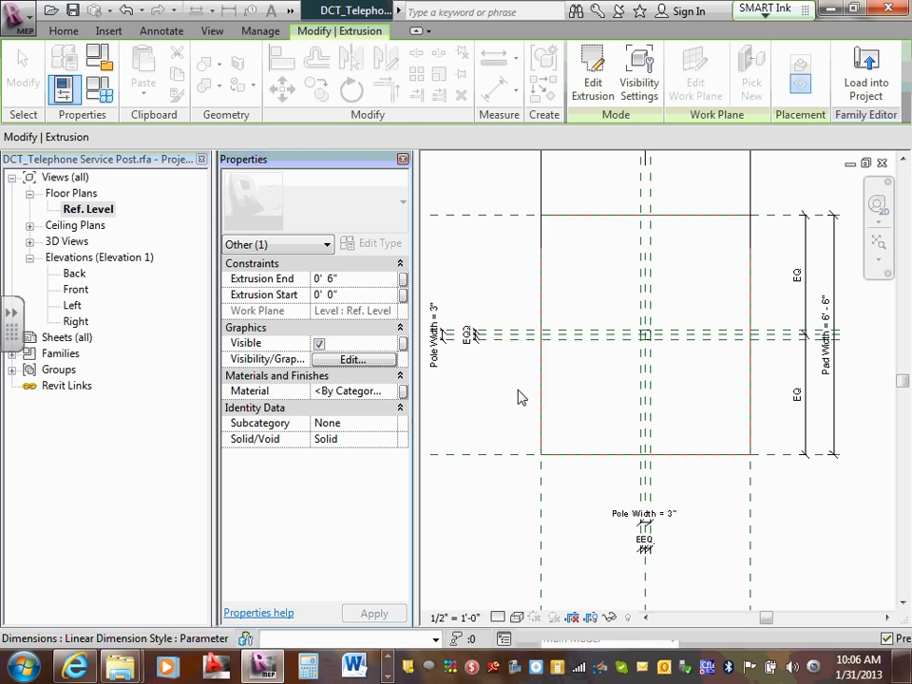
key(Escape)
Turn off Plan/RCP display for the small square pole extrusion at the pad's centre.
scroll(653, 332, up, 3)
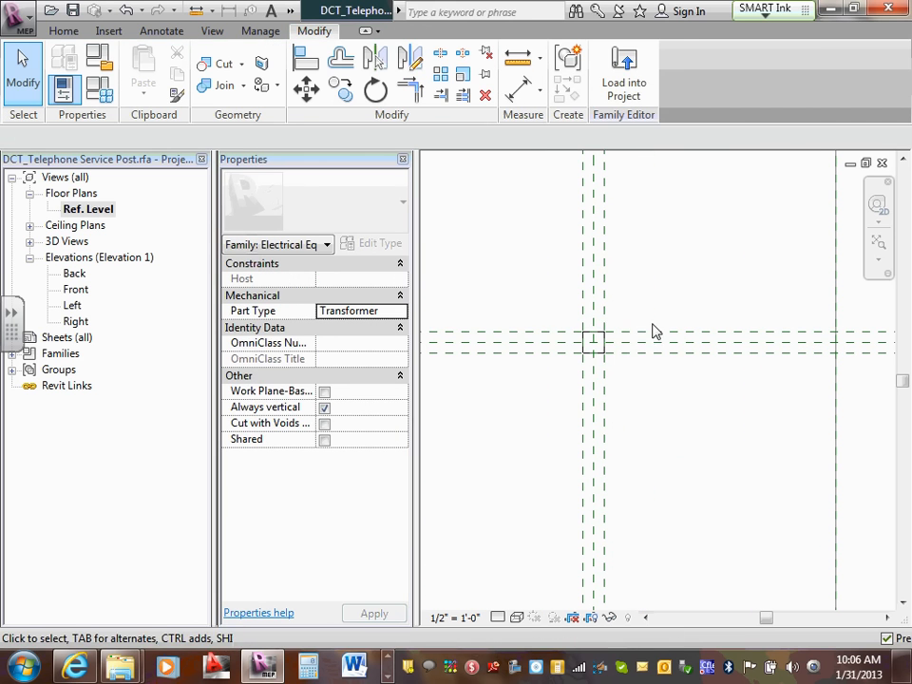
click(592, 340)
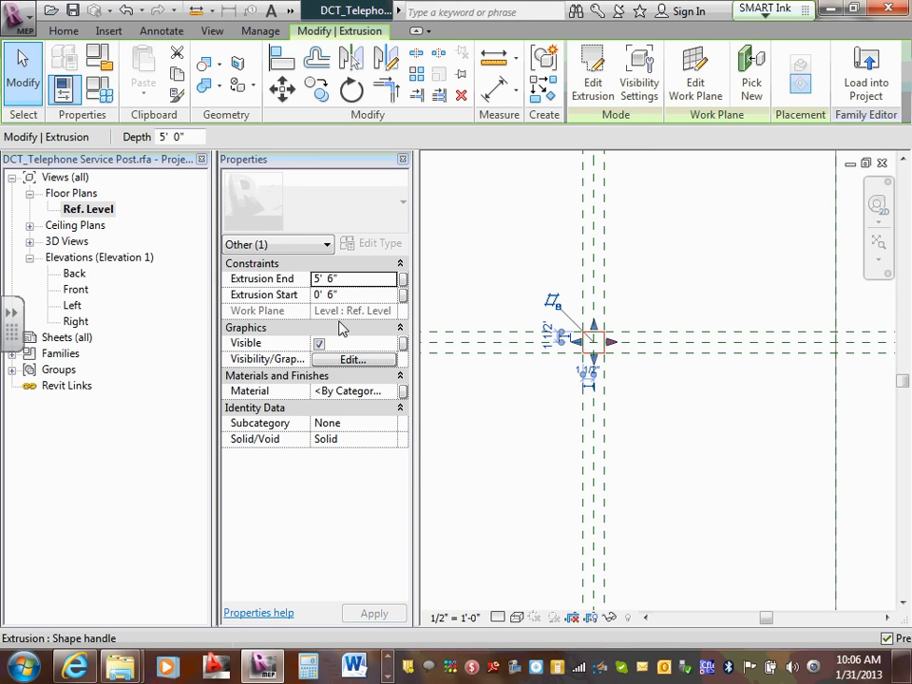
click(350, 360)
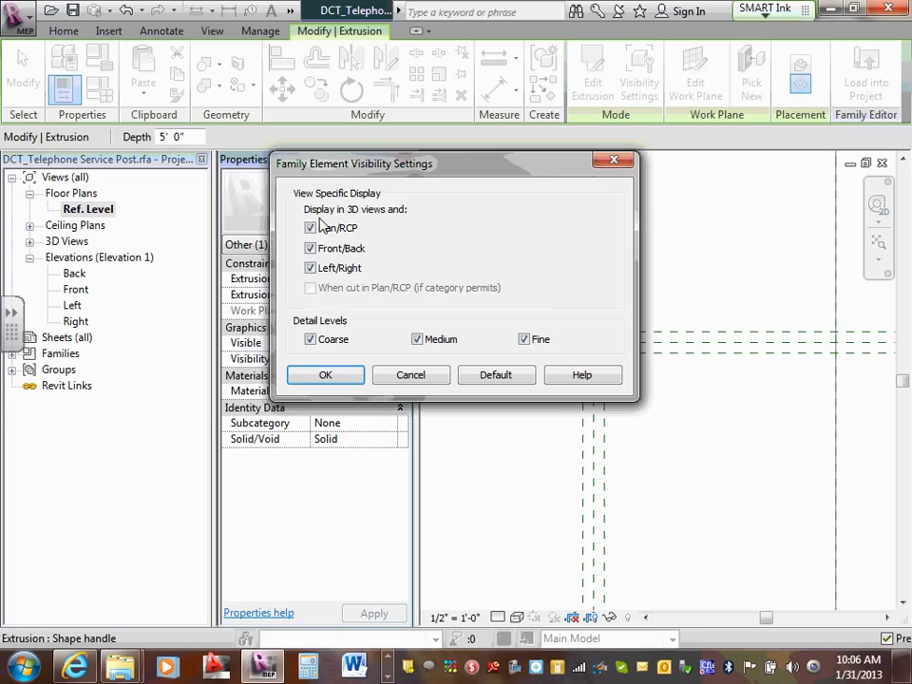
click(355, 229)
click(336, 376)
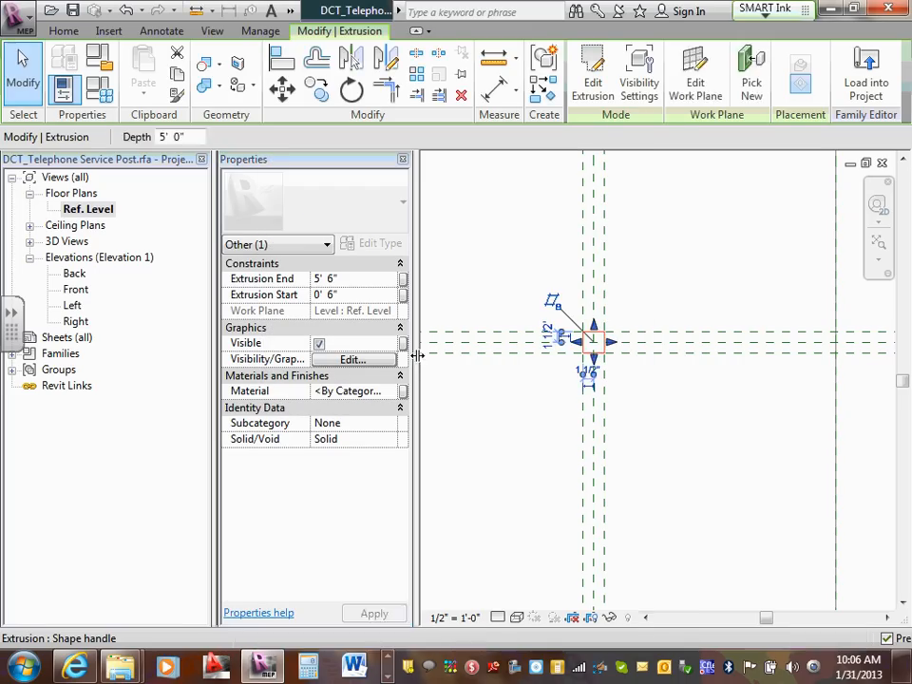
Try turning off the pole extrusion's Visible property, and restore it.
drag(414, 356, 440, 359)
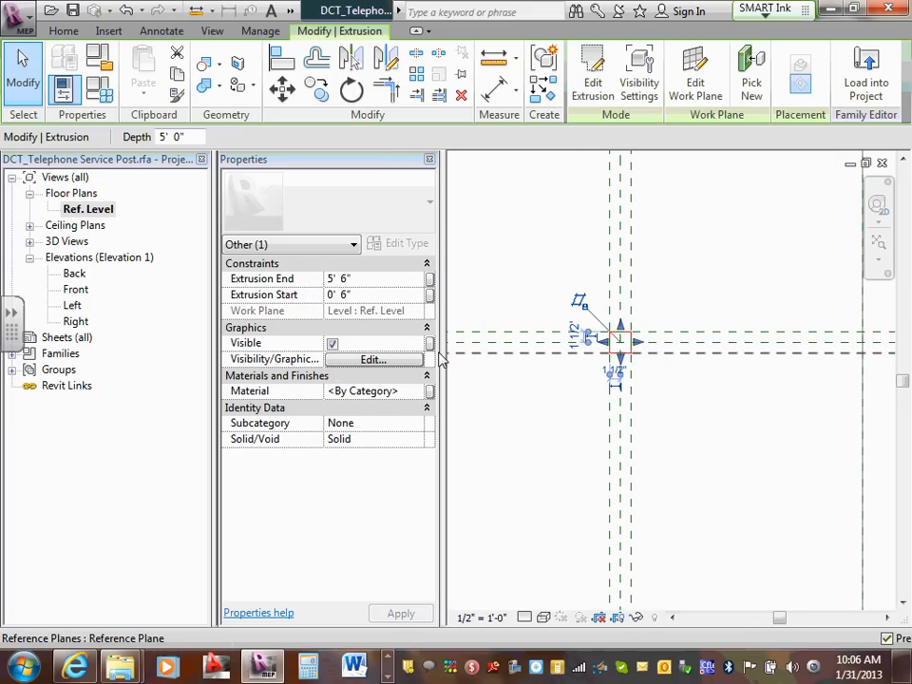
click(332, 344)
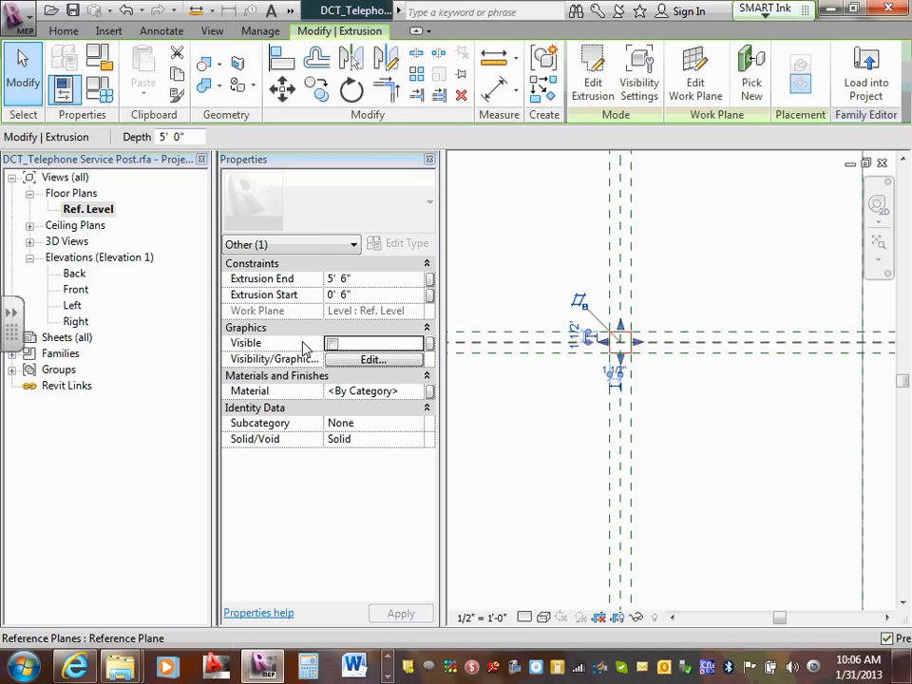
click(331, 344)
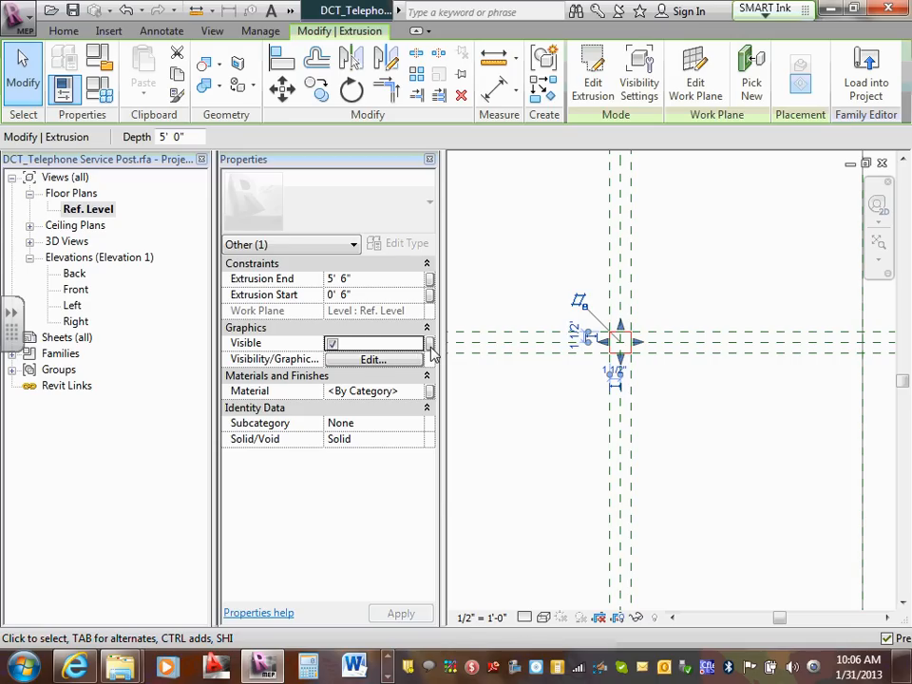
Associate the pole extrusion's Visible property with a new Yes/No type parameter named "show pole", grouped under Other.
click(430, 347)
drag(432, 177, 426, 155)
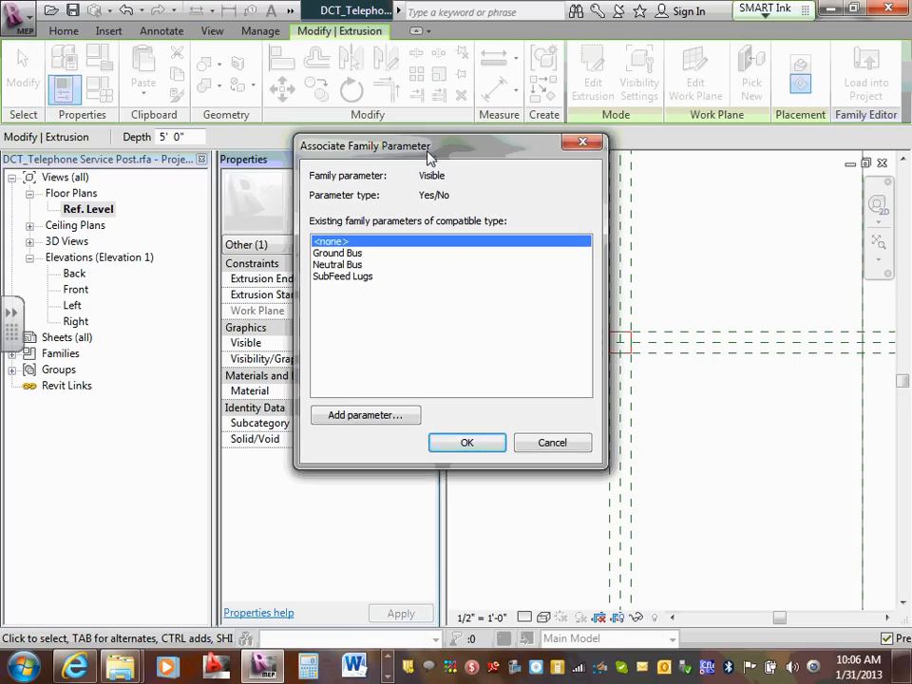
click(360, 418)
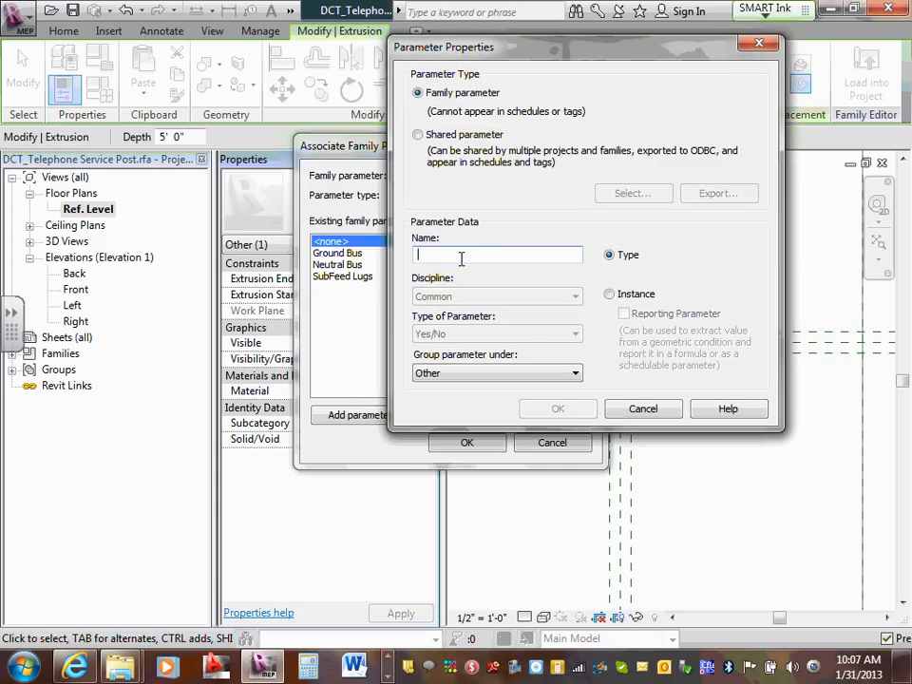
text(show pole)
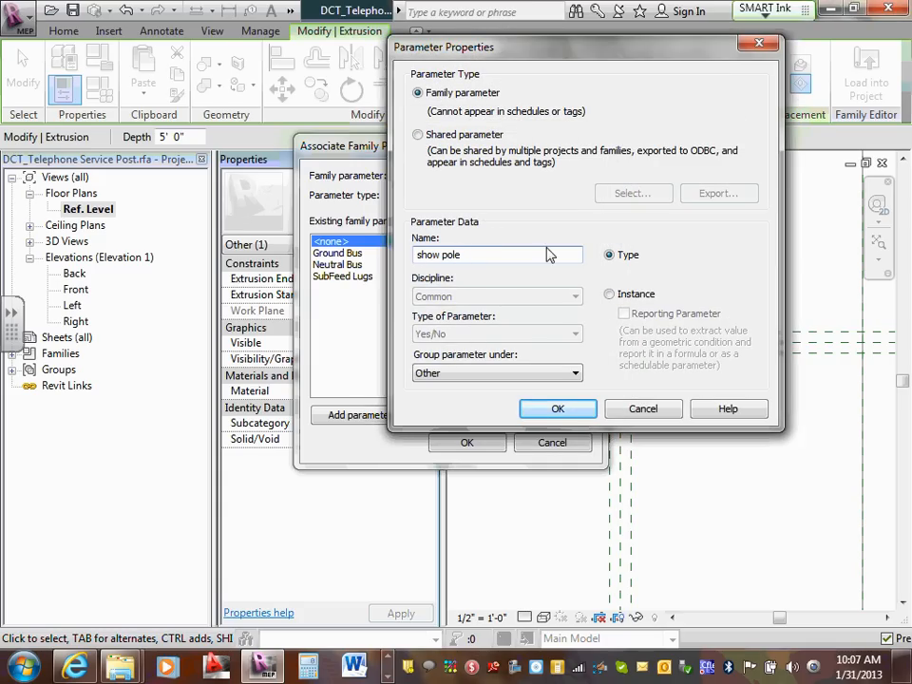
click(556, 408)
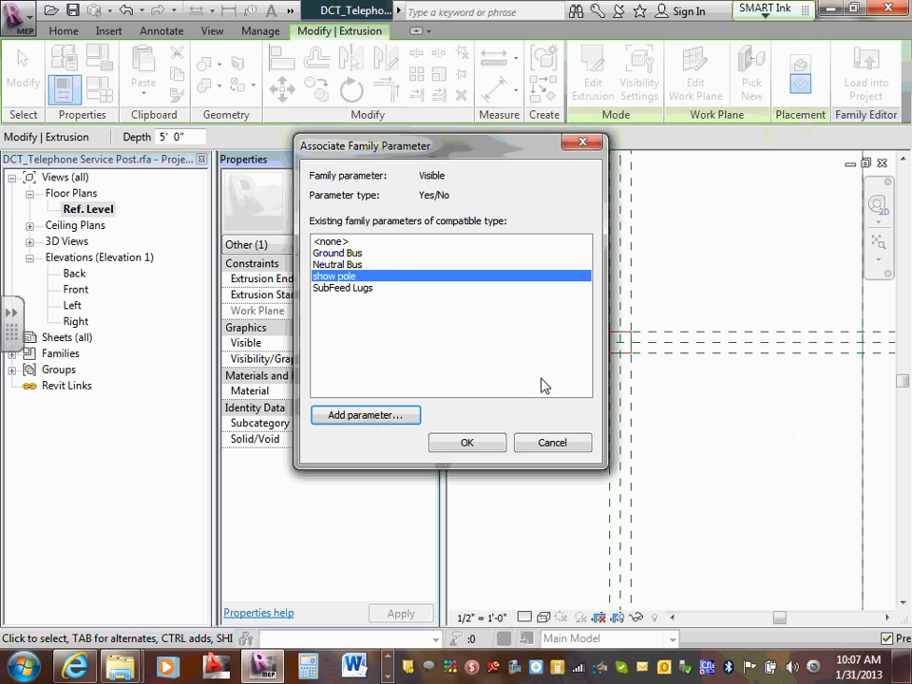
click(468, 444)
click(533, 263)
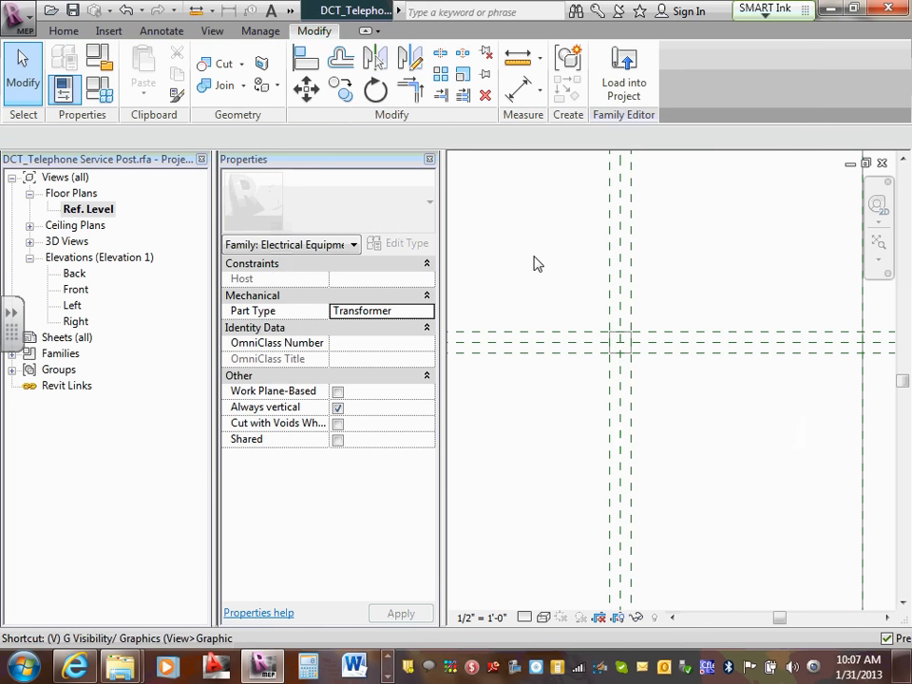
key(v)
key(g)
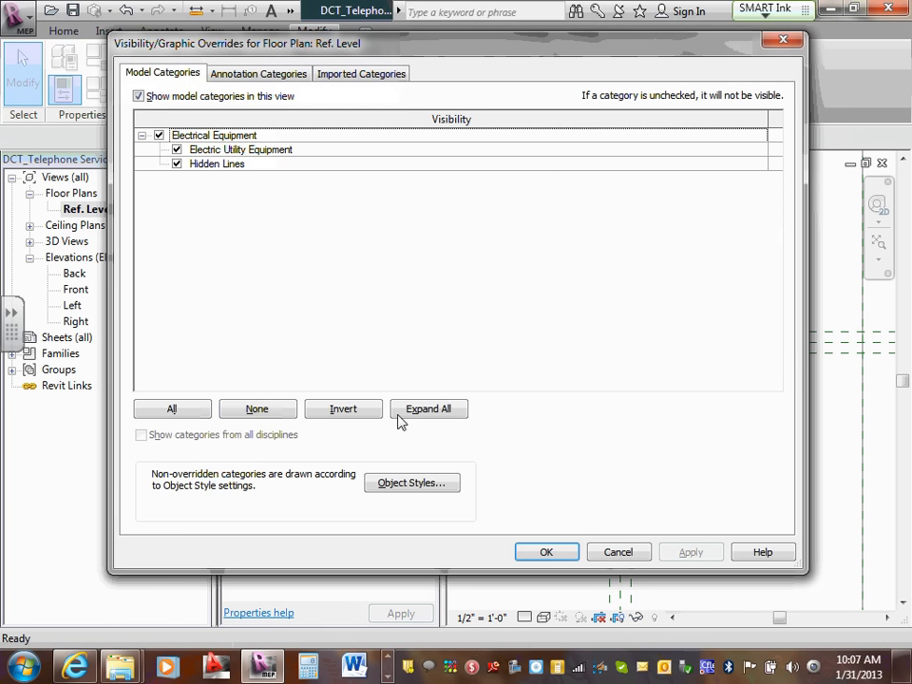
click(618, 552)
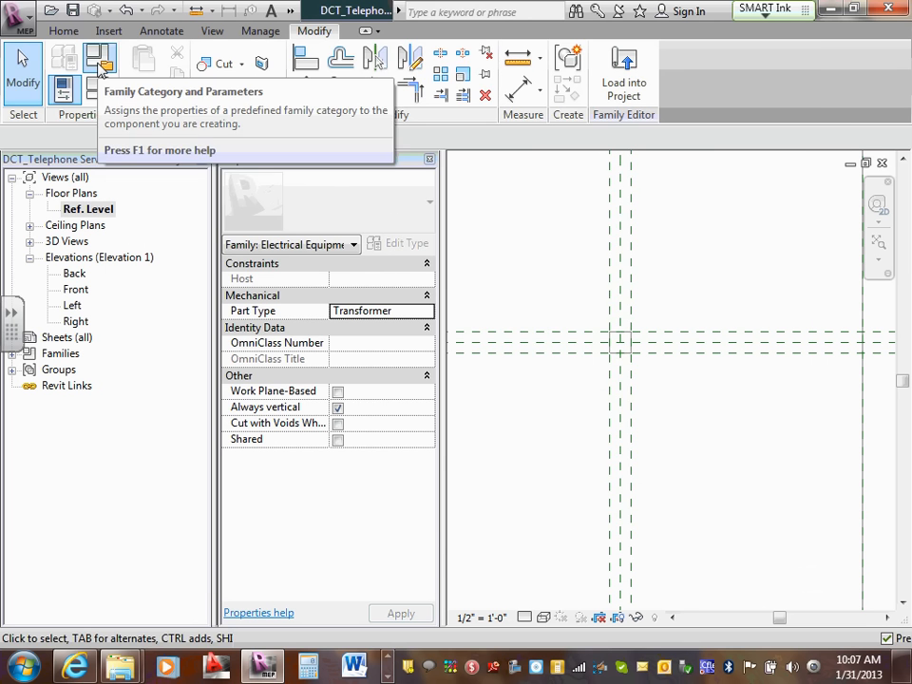
click(63, 87)
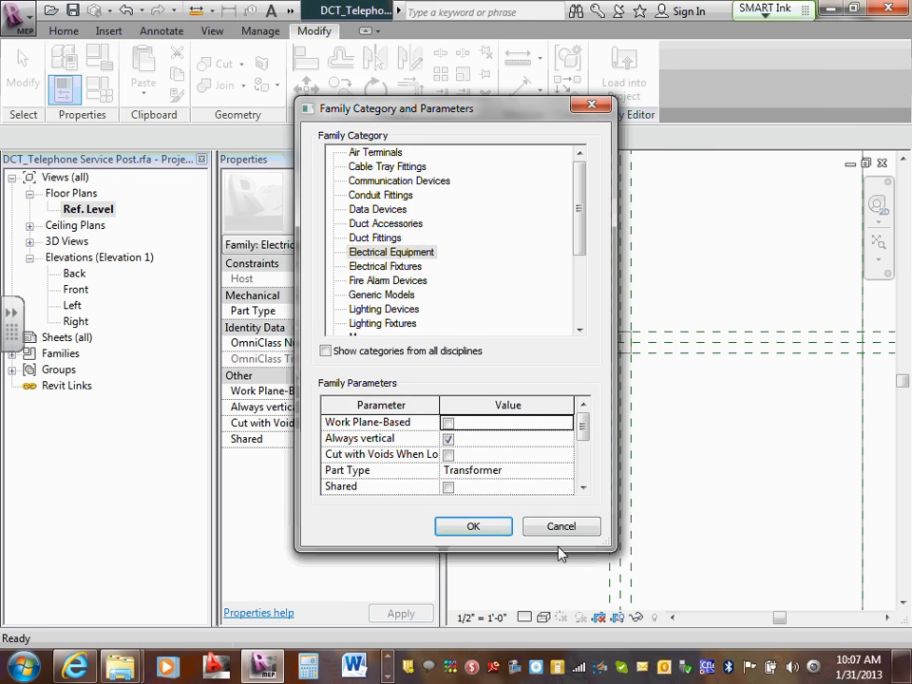
click(560, 527)
Remove the "show pole" parameter from the family's types and parameters, confirming its deletion.
click(105, 94)
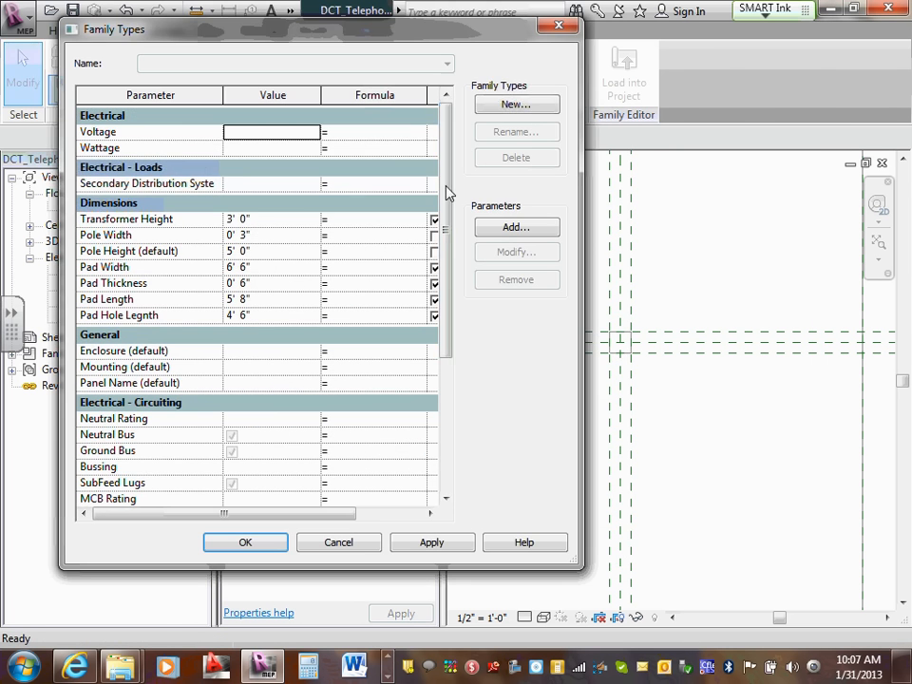
drag(443, 200, 452, 345)
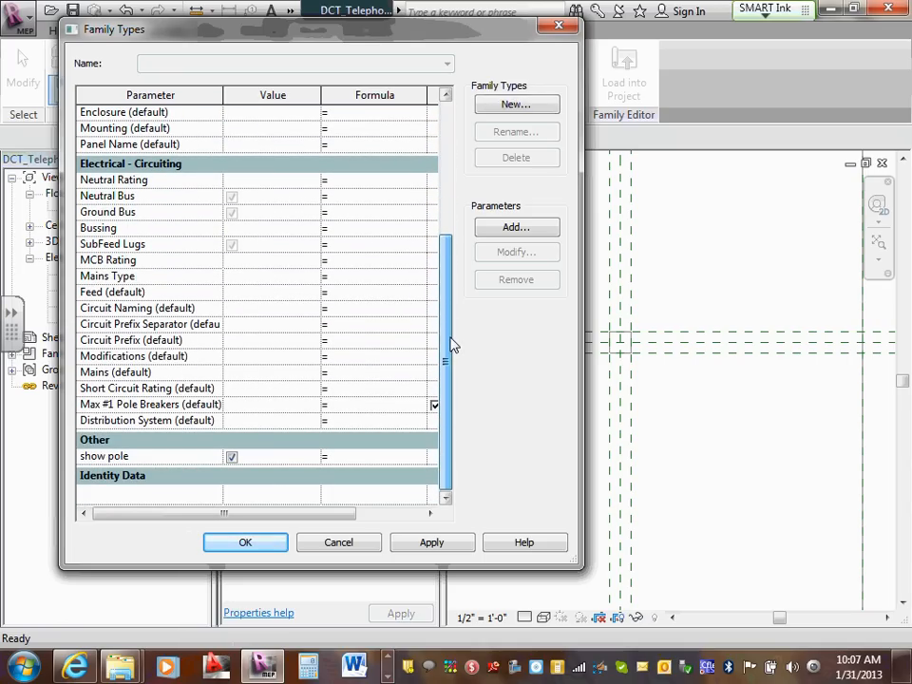
click(232, 458)
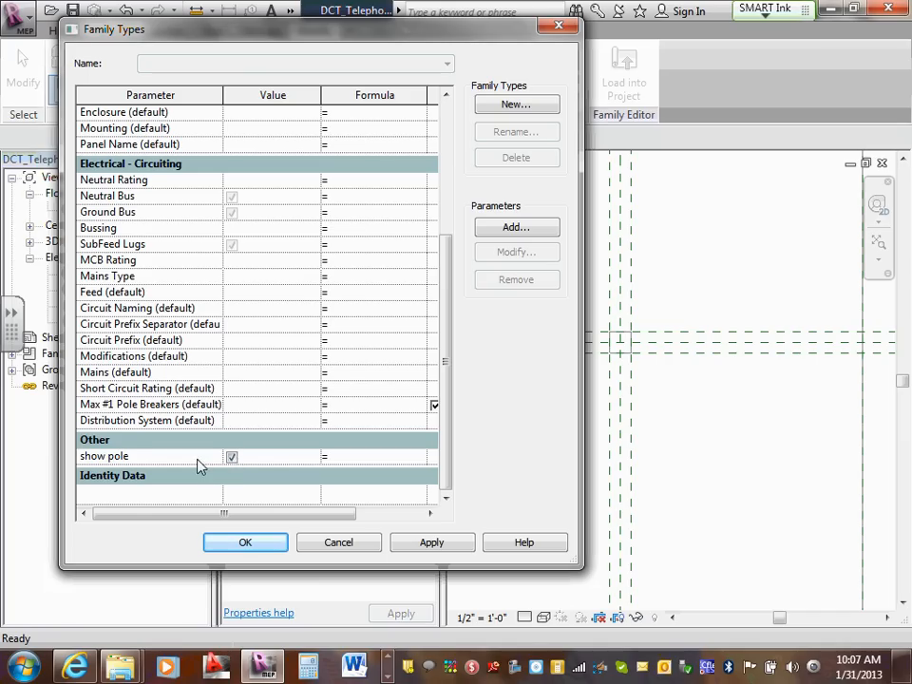
click(193, 456)
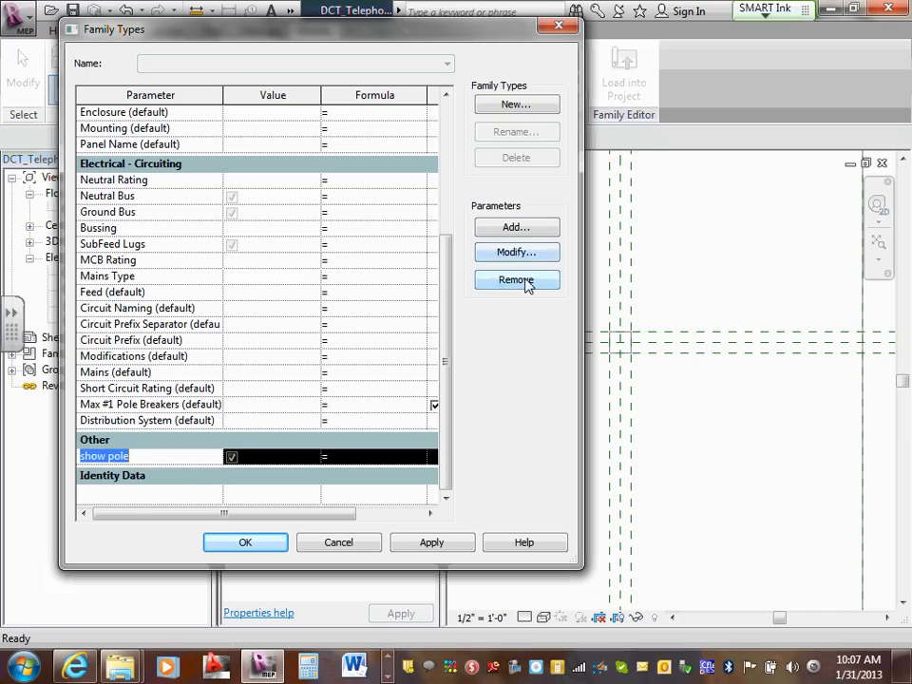
click(526, 282)
click(503, 367)
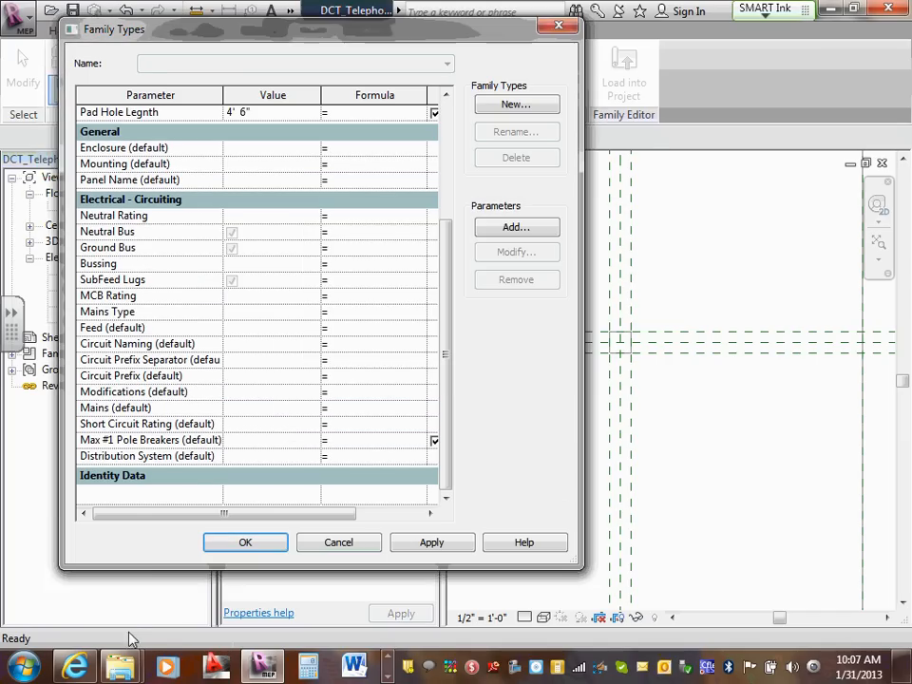
click(245, 542)
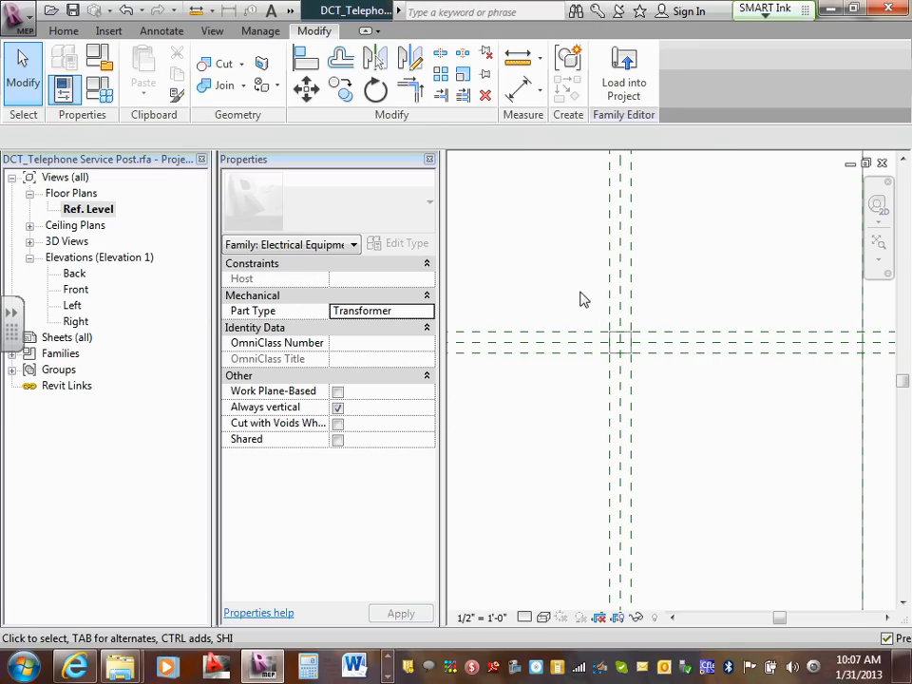
Check the Visible property of the small square pole extrusion at the pad's centre.
drag(580, 287, 647, 415)
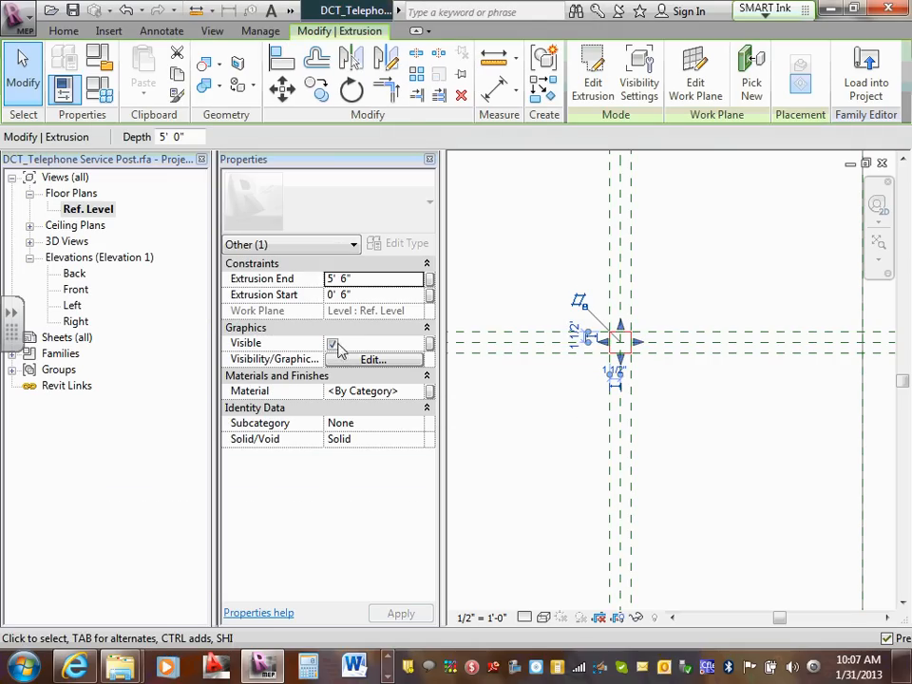
click(564, 378)
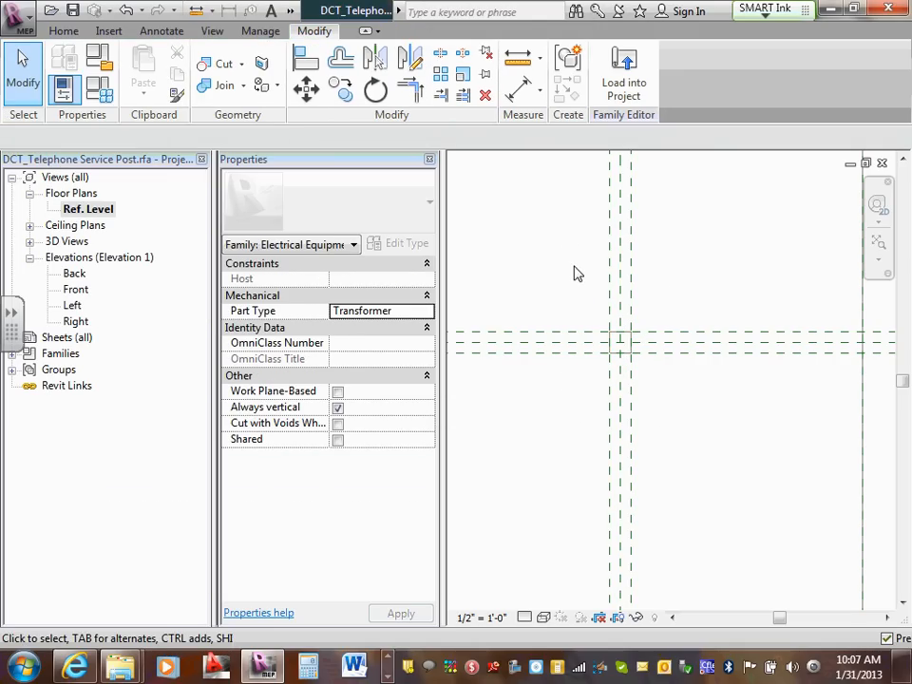
scroll(574, 274, down, 5)
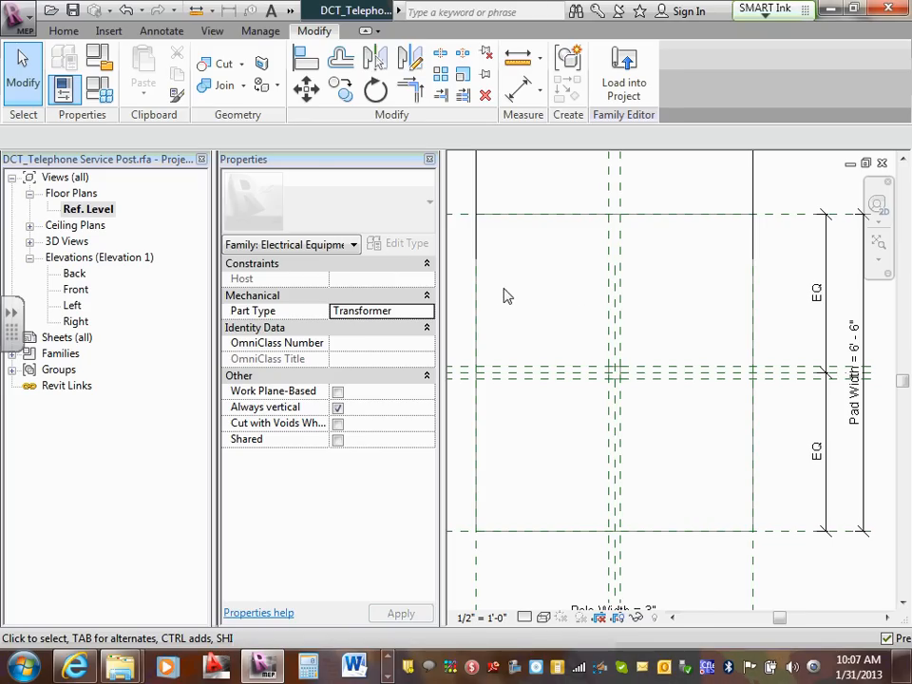
Create a new family from the Generic Annotation.rft template in the Annotations folder and delete its built-in instruction note.
click(26, 29)
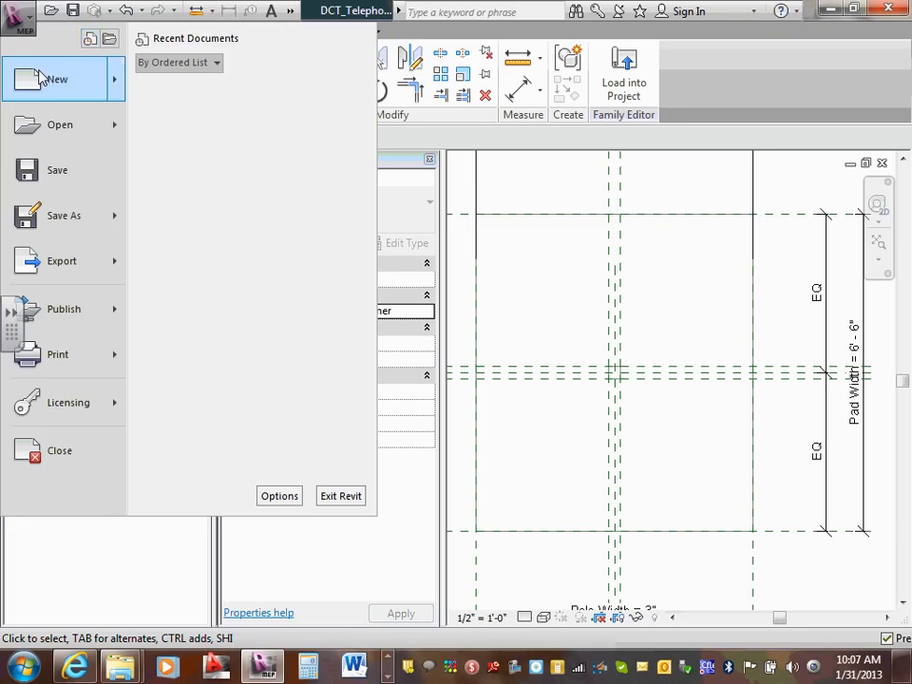
mouse_move(41, 79)
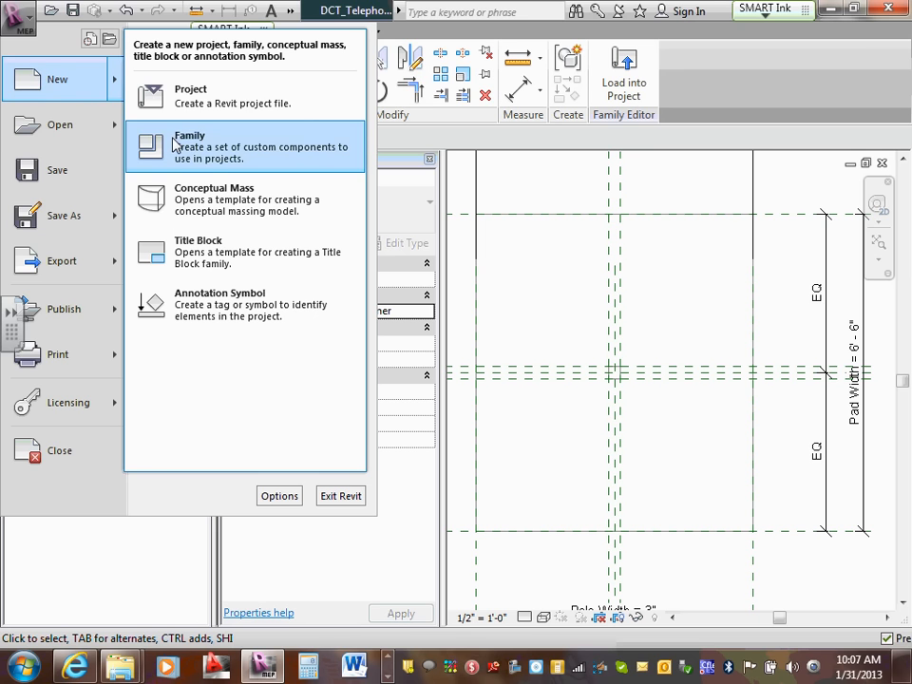
click(189, 141)
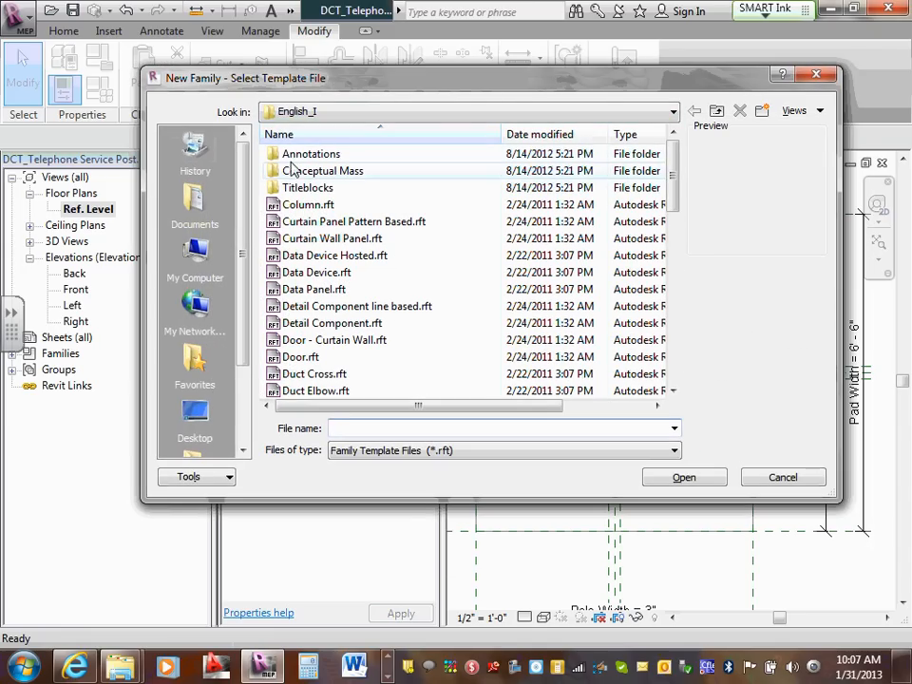
double_click(289, 154)
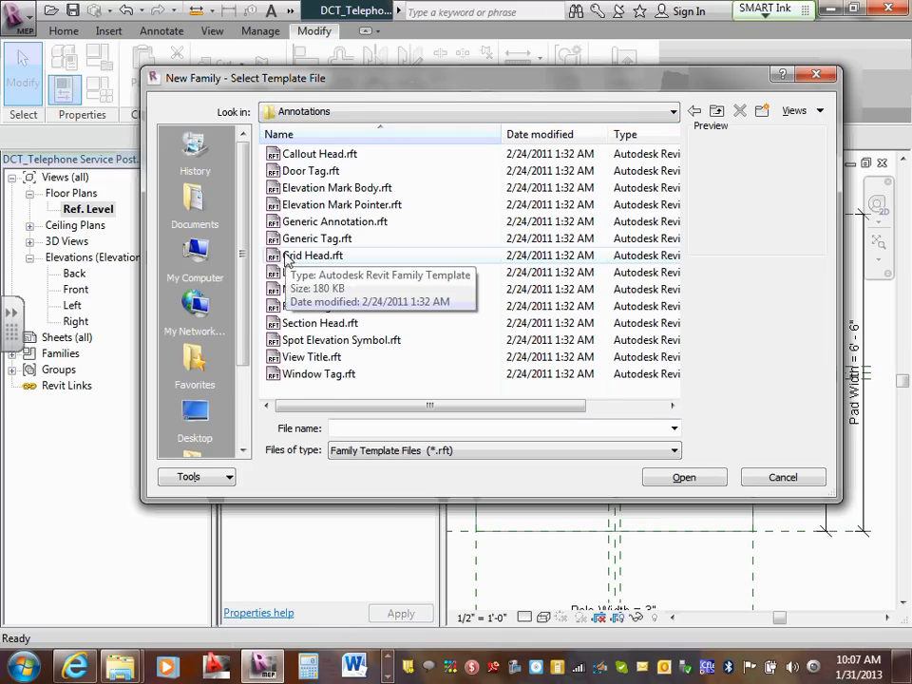
click(335, 224)
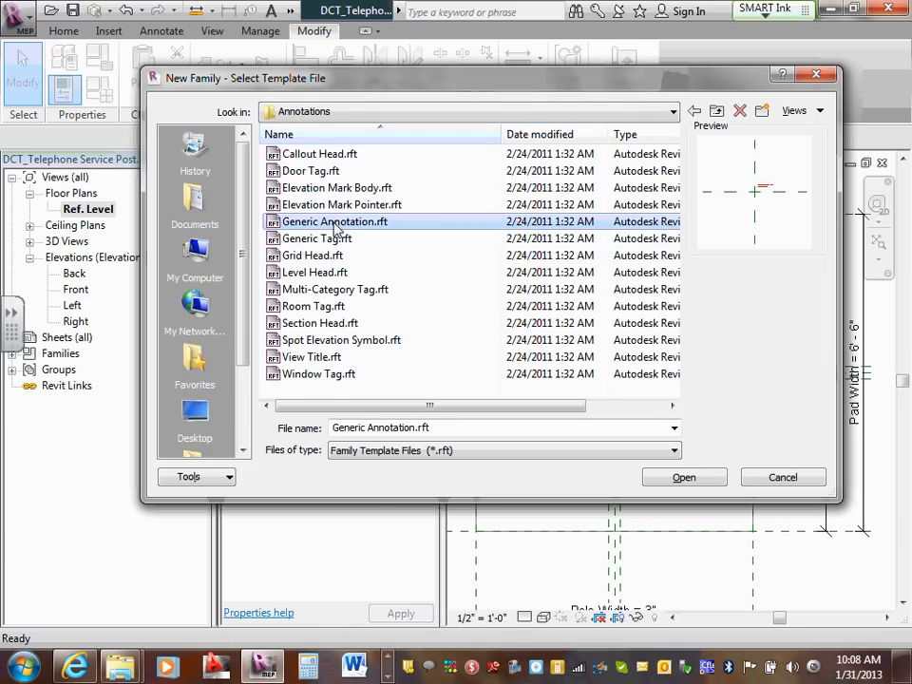
click(690, 479)
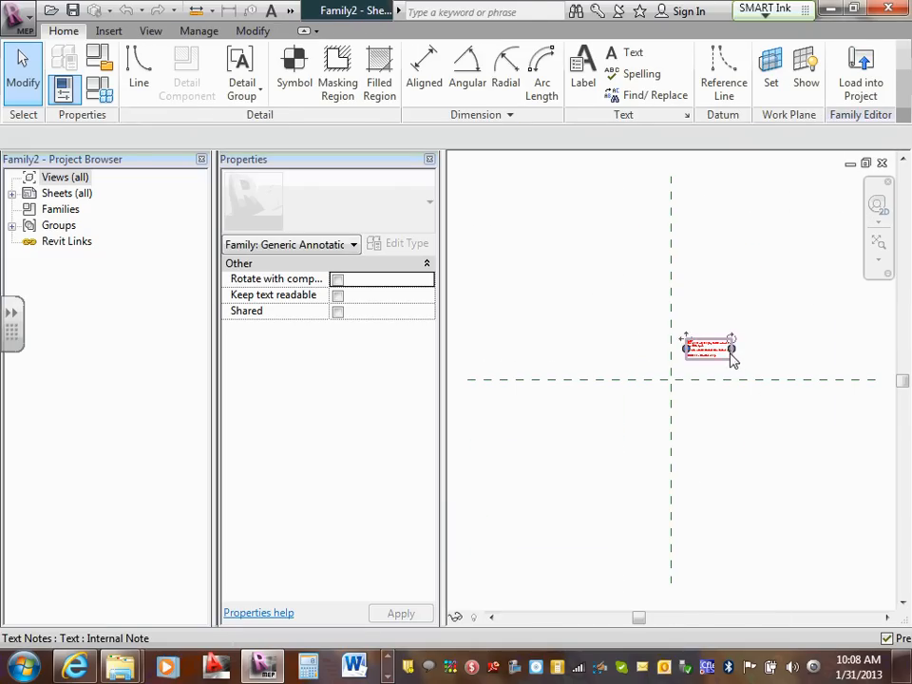
click(730, 361)
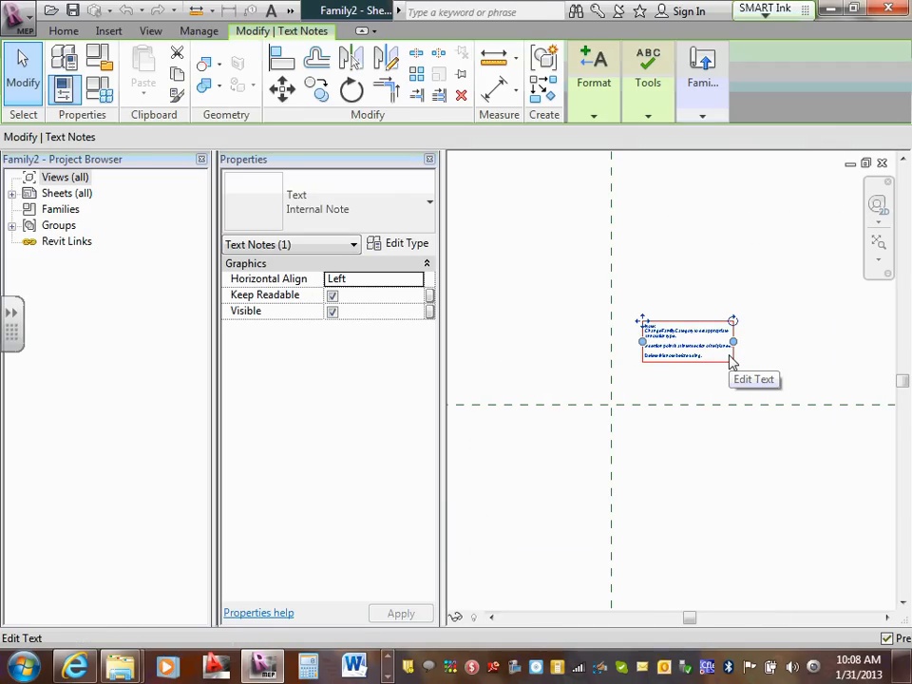
key(Delete)
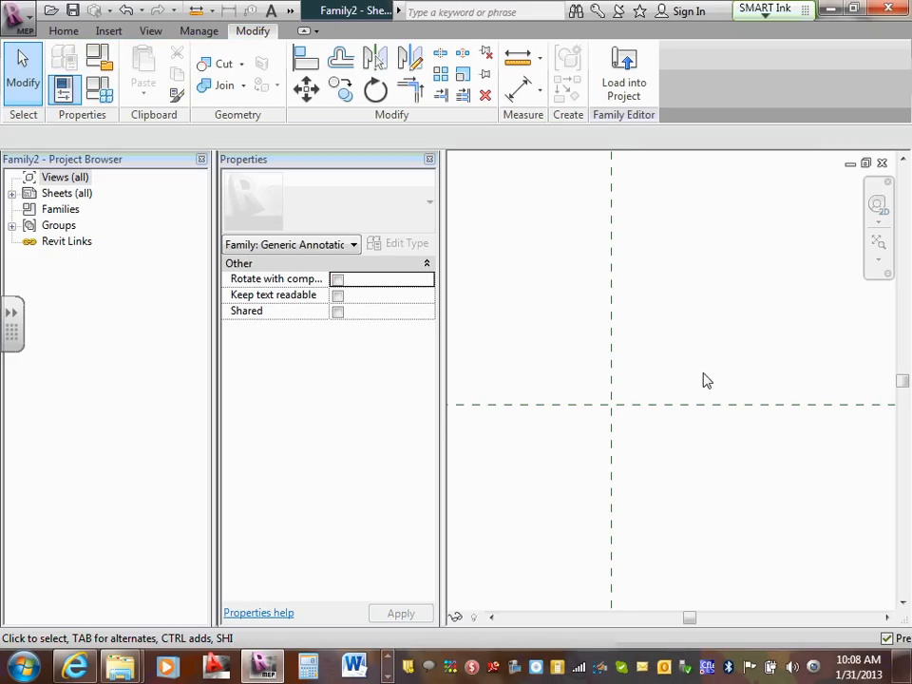
Draw a line rectangle about 119/256" wide around the intersection of the two reference planes.
middle_drag(615, 397, 604, 415)
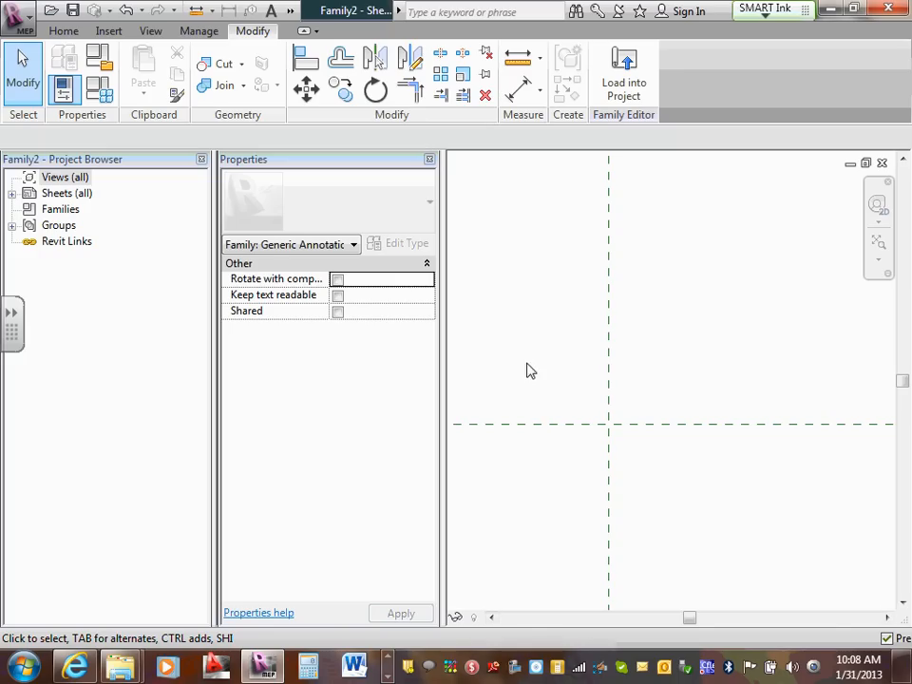
scroll(557, 395, up, 1)
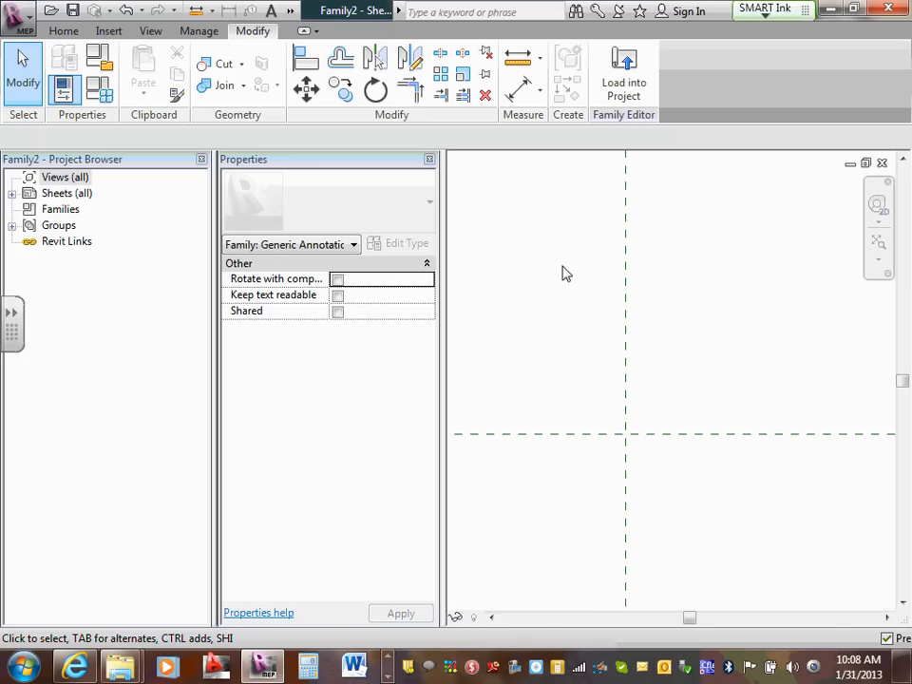
key(l)
key(i)
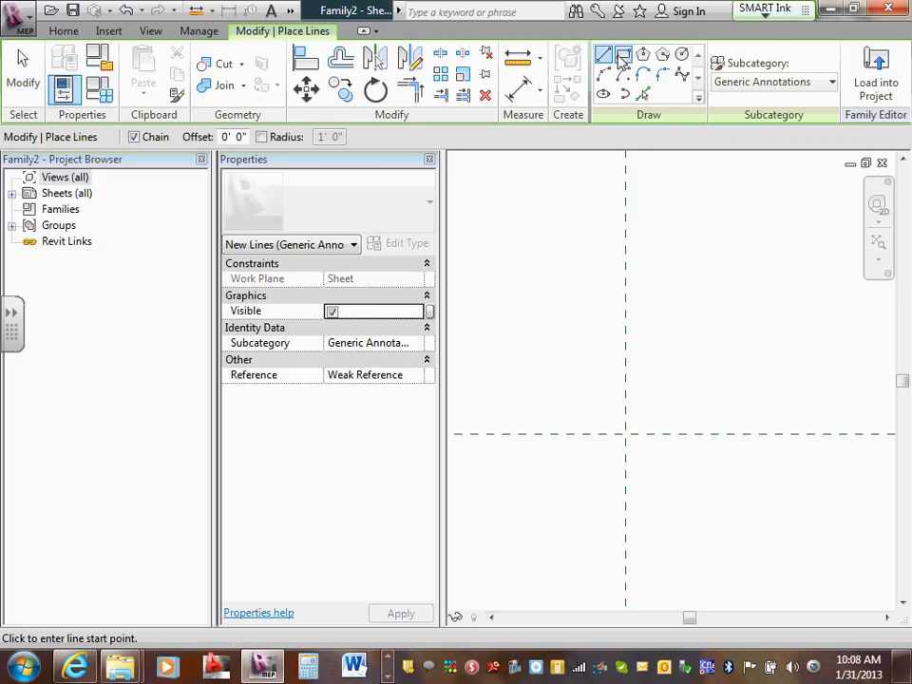
click(621, 55)
click(593, 401)
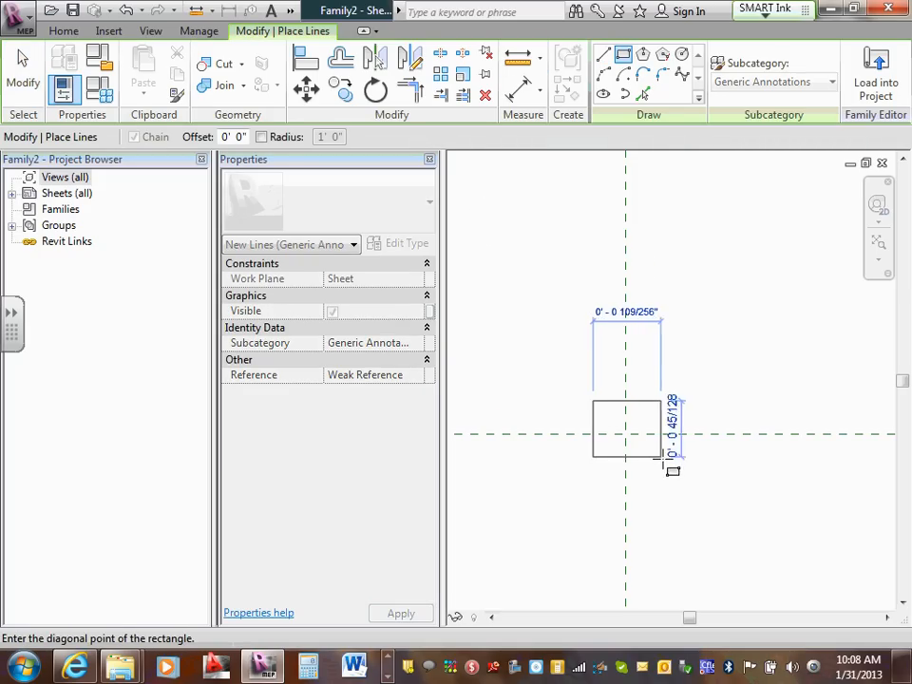
click(668, 469)
key(Escape)
key(Escape)
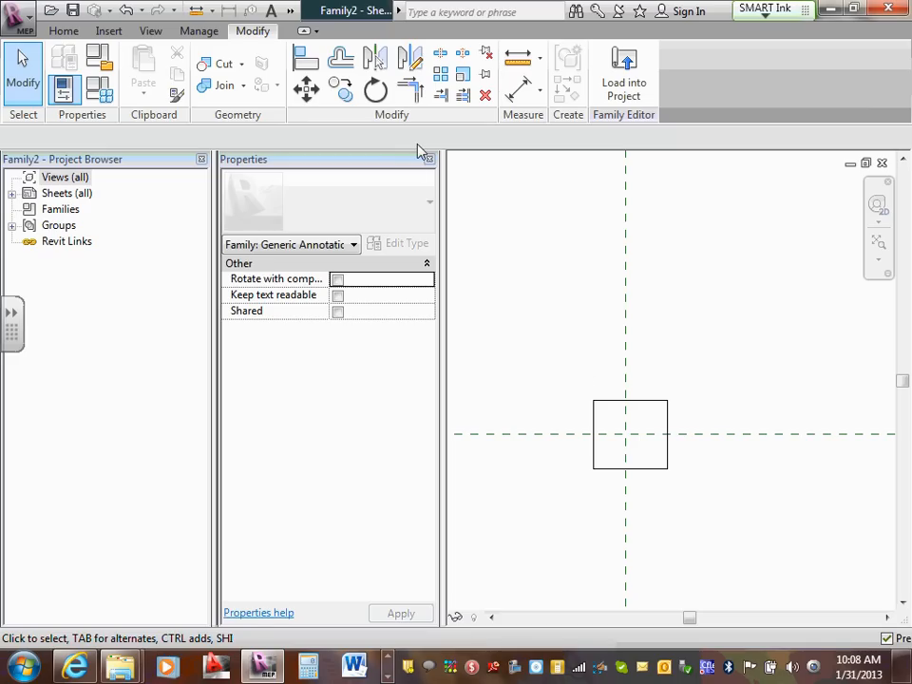
Place a 3/32" text note reading "P" just above the rectangle's upper-left corner.
key(t)
key(x)
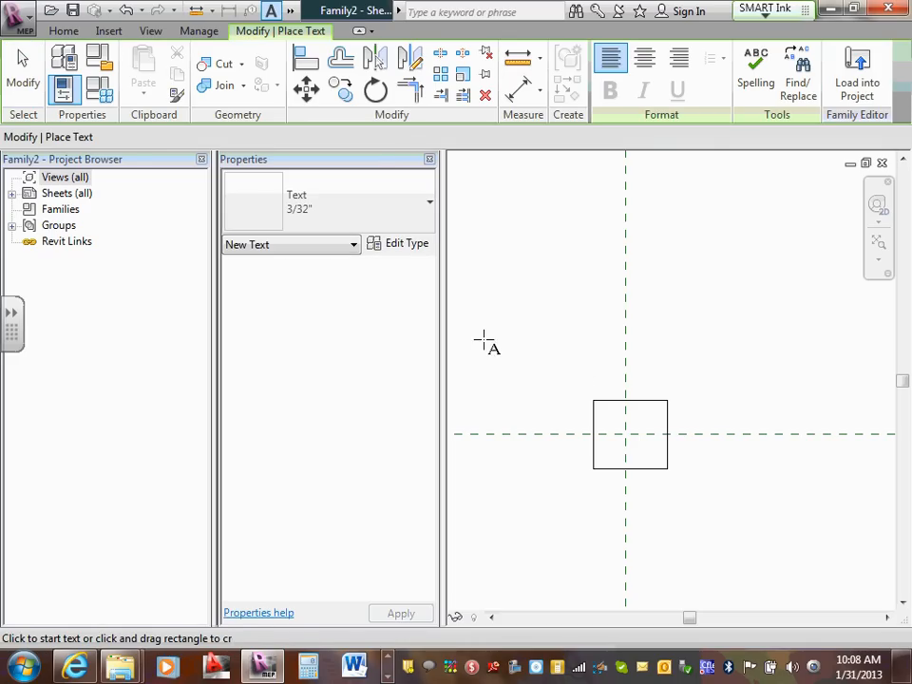
click(574, 376)
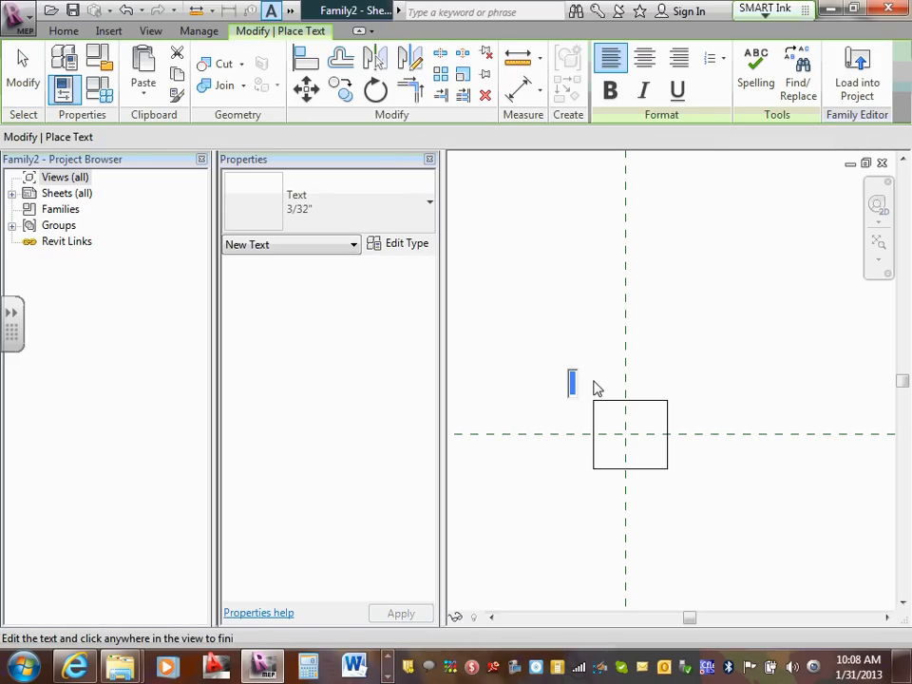
text(P)
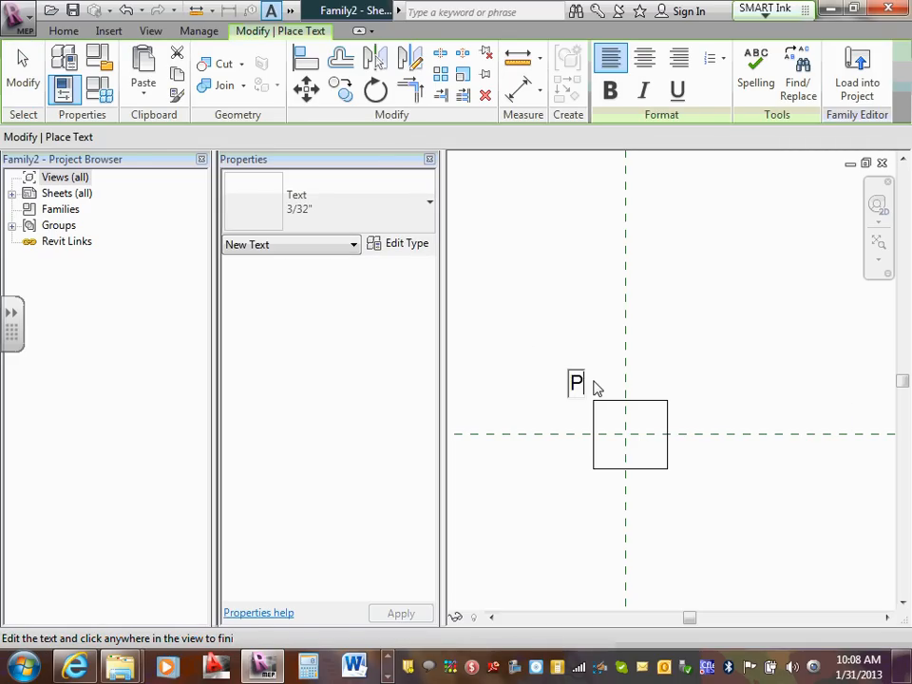
click(659, 334)
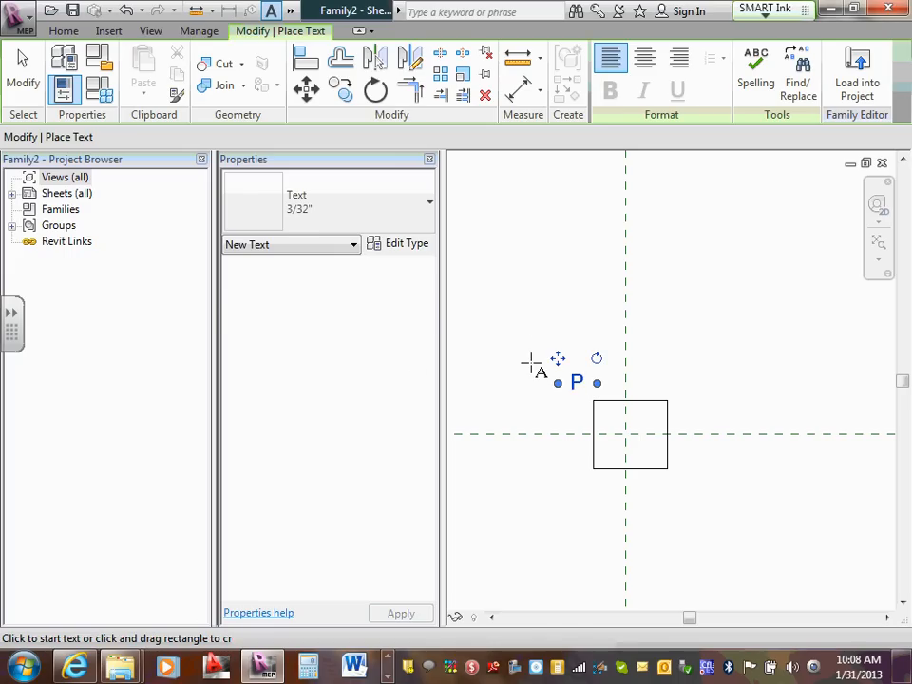
key(Escape)
key(Escape)
Move the "P" text note inside the rectangle, centred on the reference plane intersection.
click(571, 390)
scroll(572, 392, up, 2)
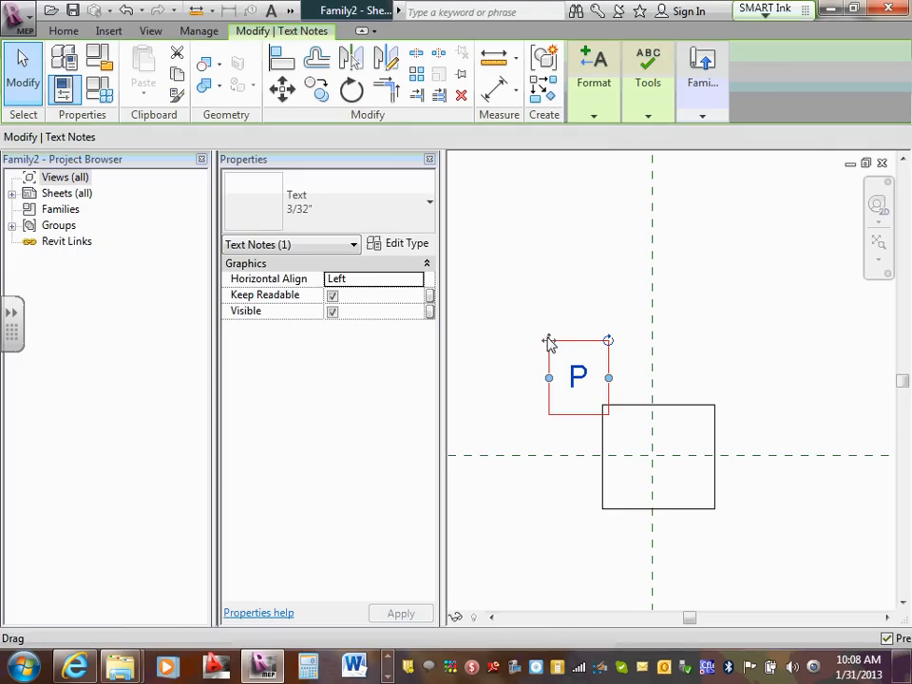
drag(549, 341, 623, 418)
click(603, 362)
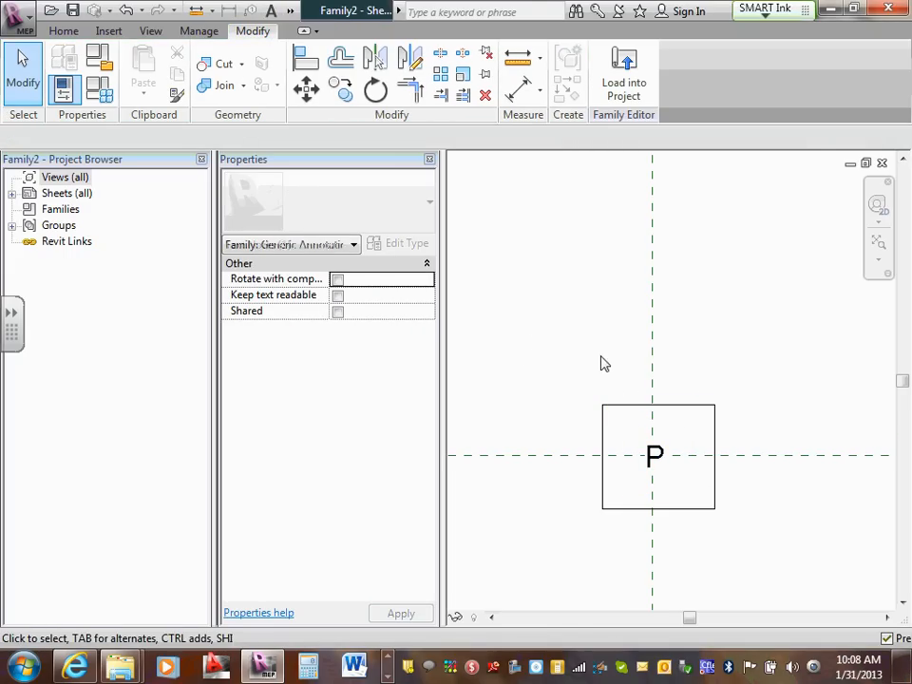
Nudge the rectangle's upper edge down and its right-hand edge inward toward the "P" to make a smaller, roughly square box.
click(677, 416)
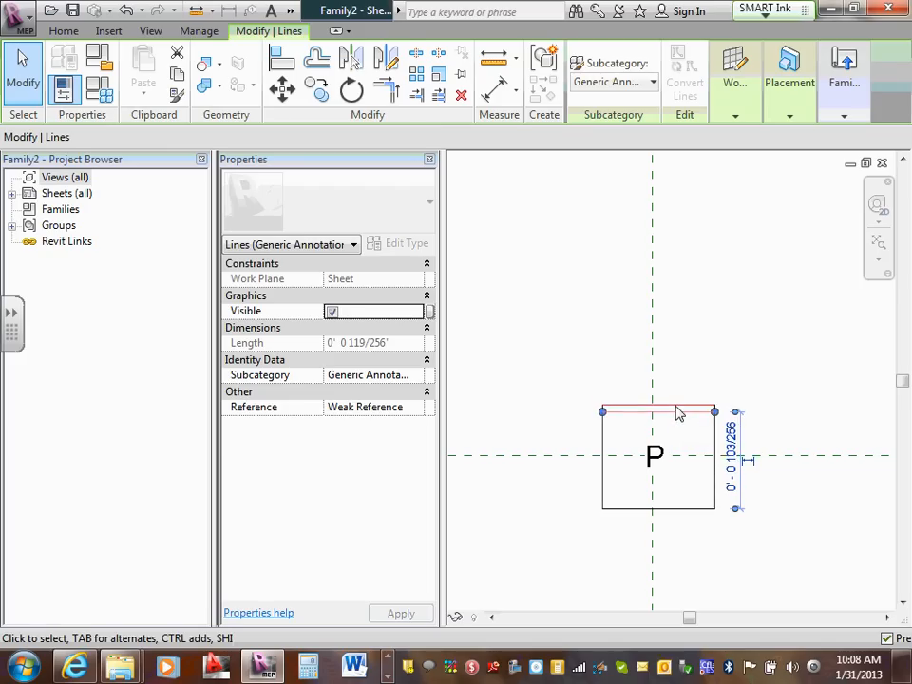
key(Escape)
click(715, 449)
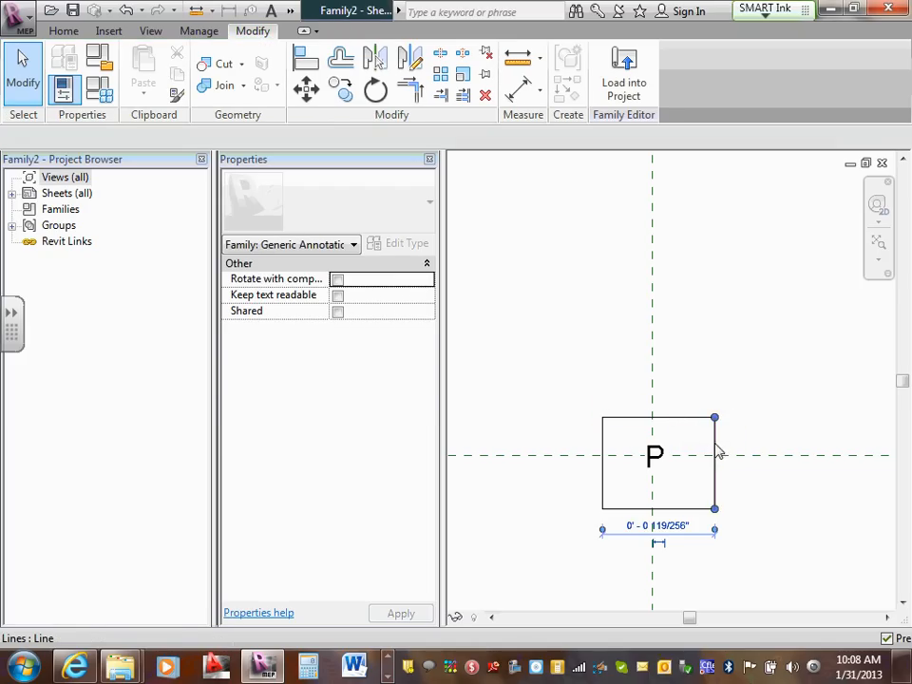
key(Left)
key(Left)
key(Left)
key(Left)
key(Left)
key(Left)
key(Left)
key(Left)
key(Left)
key(Left)
key(Left)
key(Left)
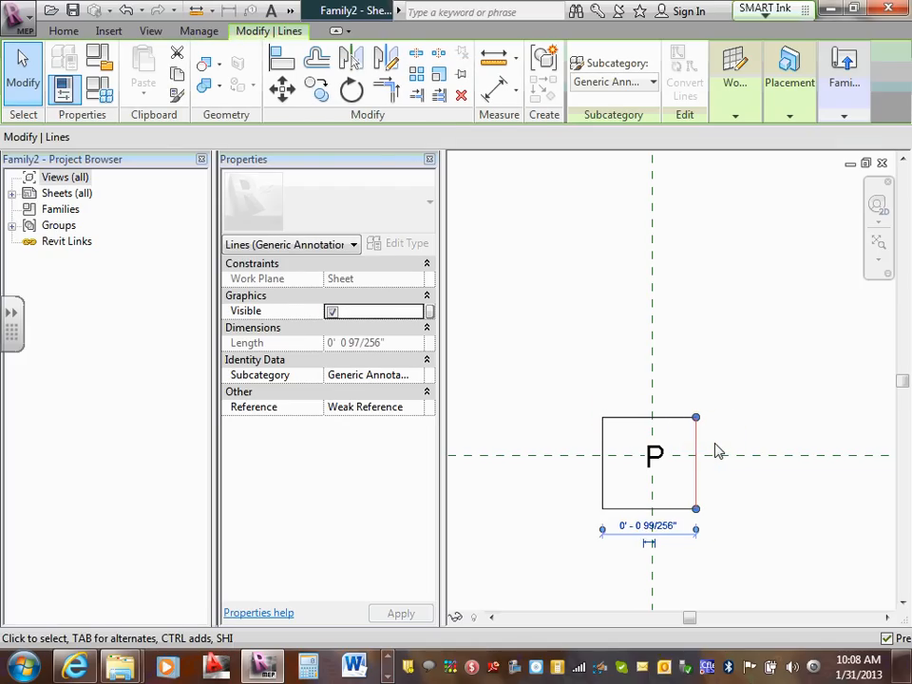
key(Escape)
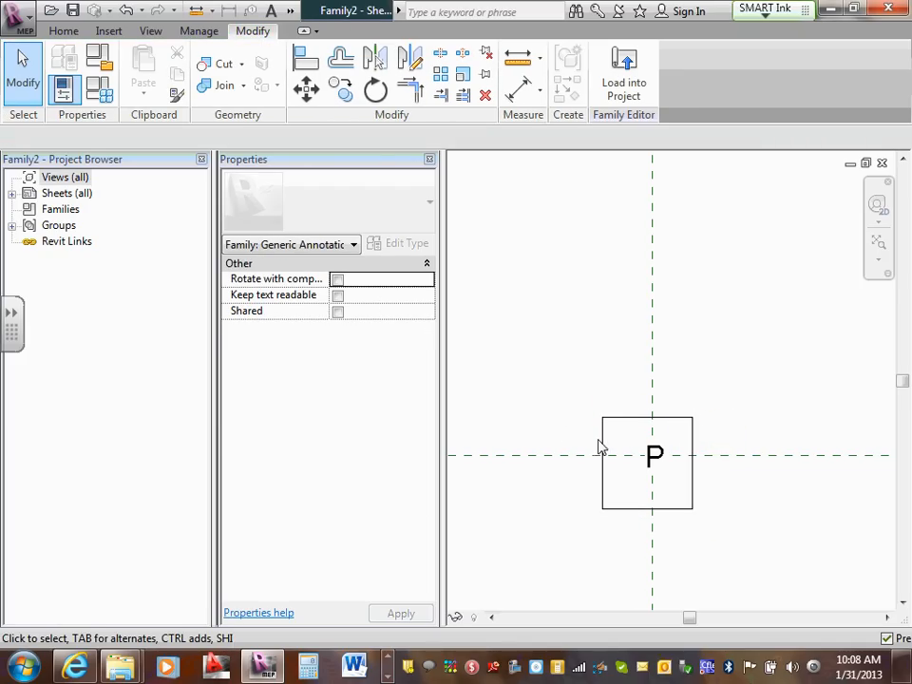
Nudge the rectangle's left-hand edge inward toward the "P" so the box is about 77/256" wide.
click(600, 448)
key(Right)
key(Right)
key(Right)
key(Right)
key(Right)
key(Right)
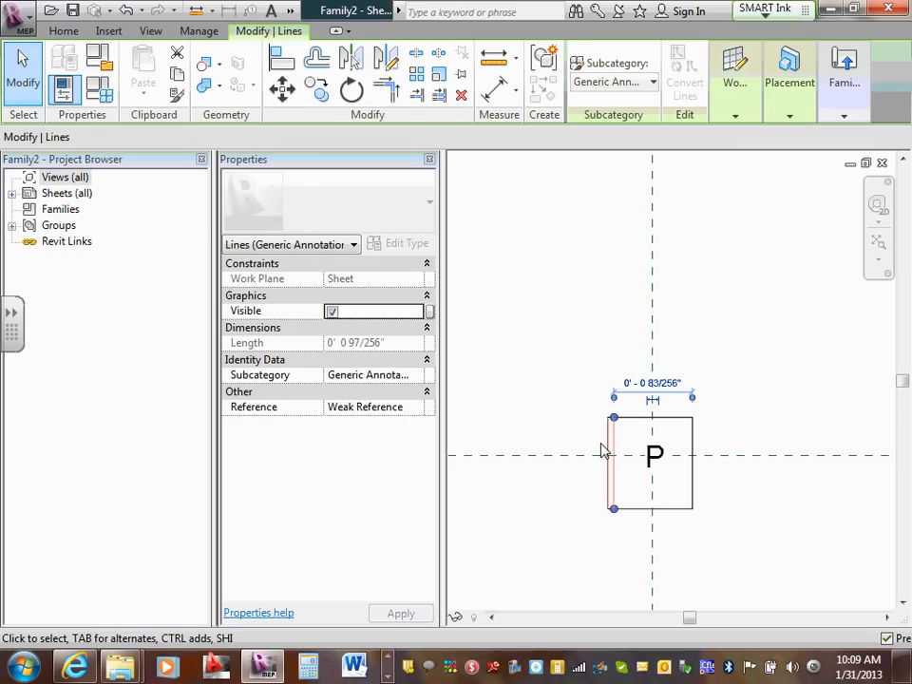
key(Right)
key(Right)
key(Right)
key(Right)
key(Right)
key(Escape)
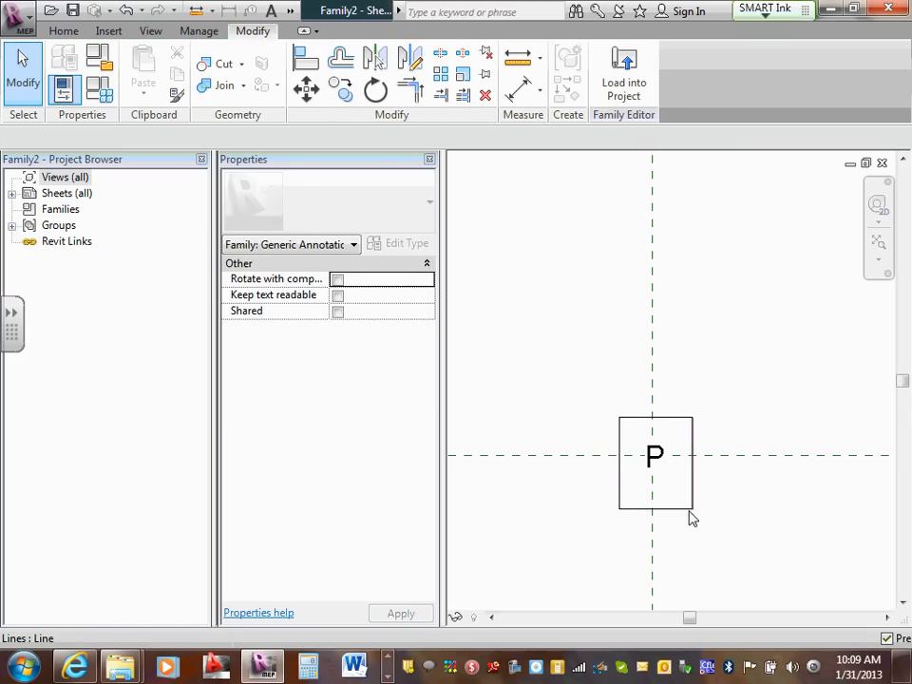
Nudge the rectangle's lower edge up toward the "P" so the box is about 83/256" high.
click(691, 511)
click(674, 516)
click(677, 518)
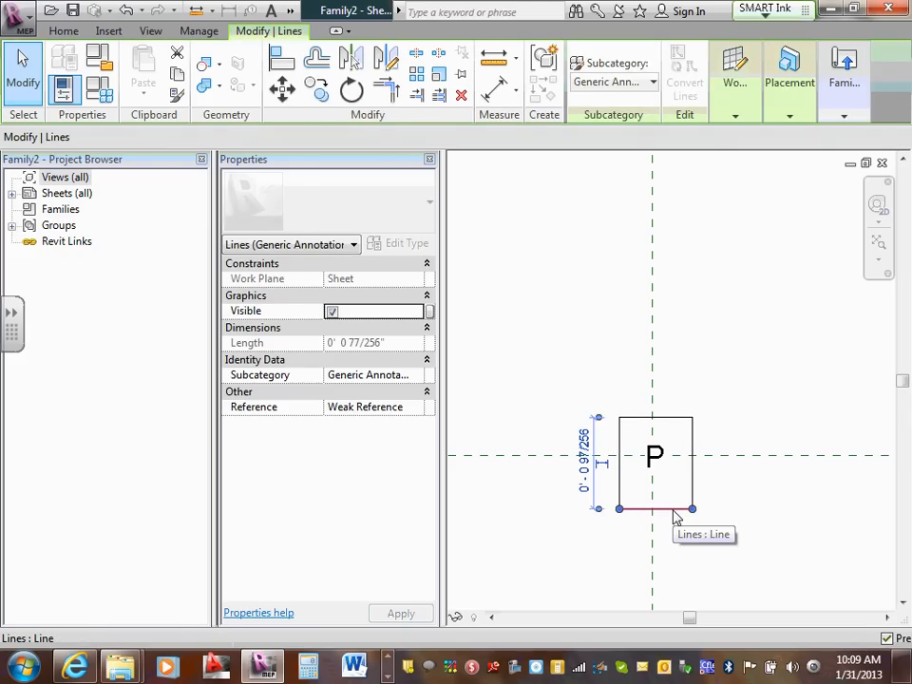
key(Up)
key(Up)
key(Up)
key(Up)
key(Up)
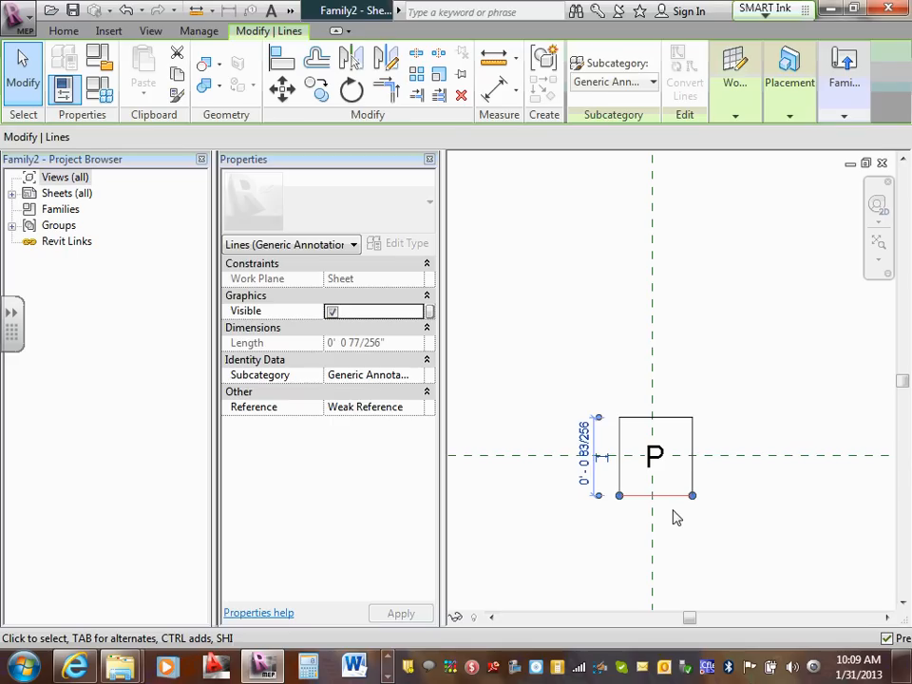
click(672, 511)
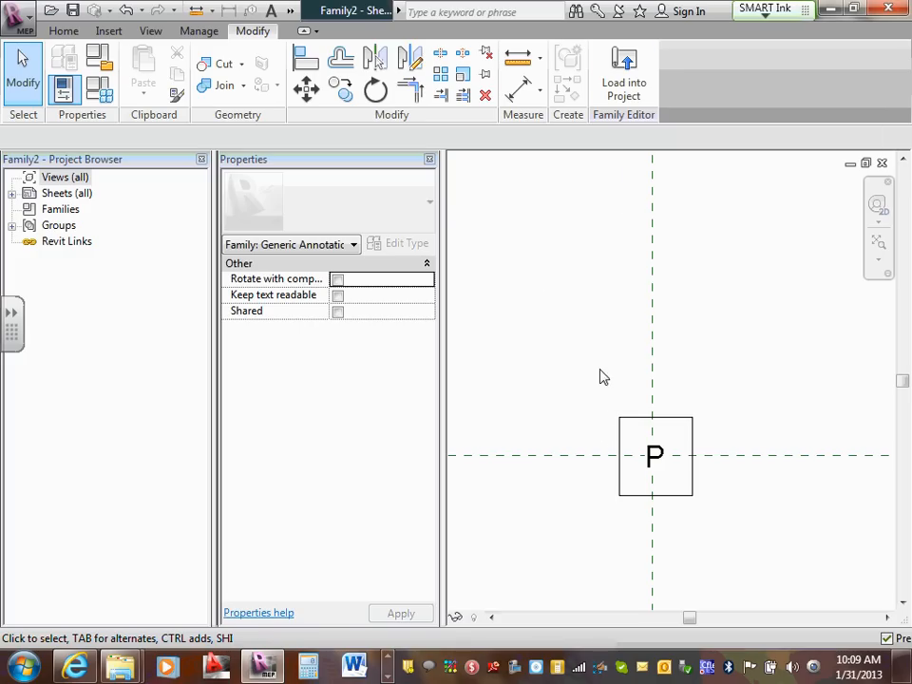
Load the annotation family into DCT_Telephone Service Post.rfa only, leaving Project1 out, and exit symbol placement.
middle_drag(602, 377, 594, 361)
scroll(608, 365, up, 1)
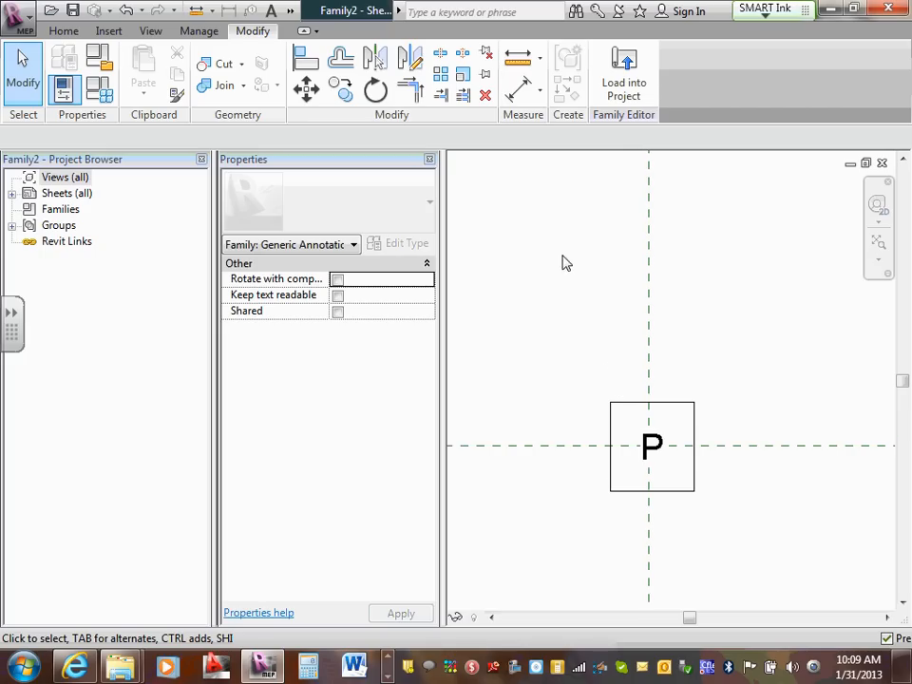
click(629, 87)
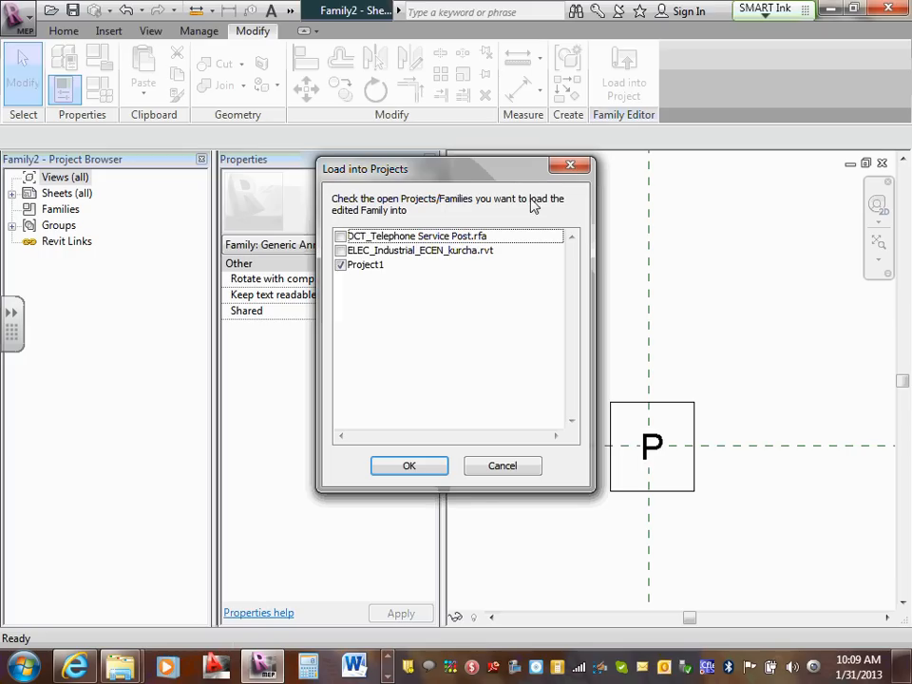
click(365, 265)
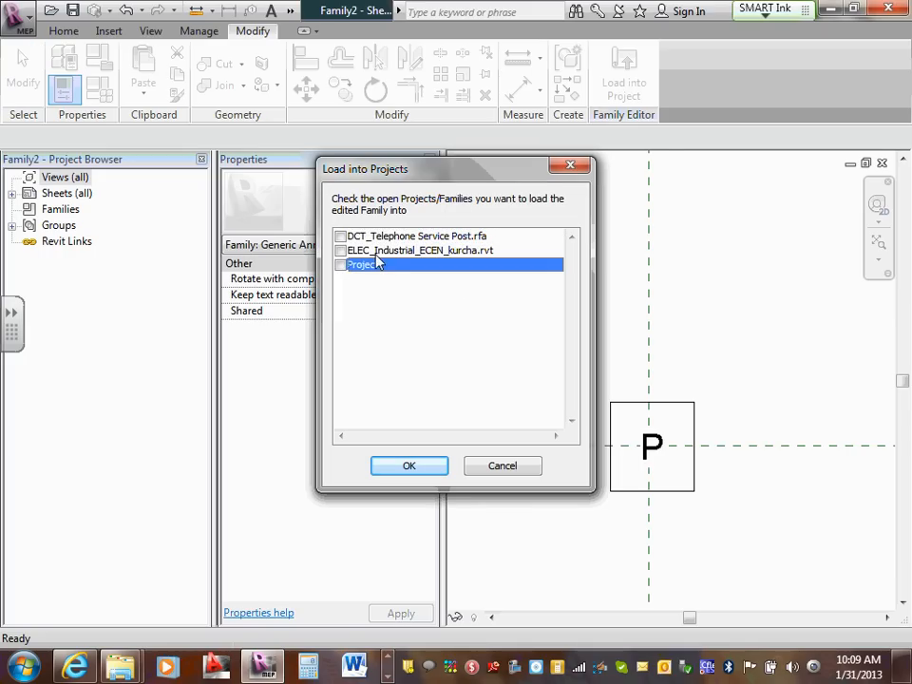
click(342, 236)
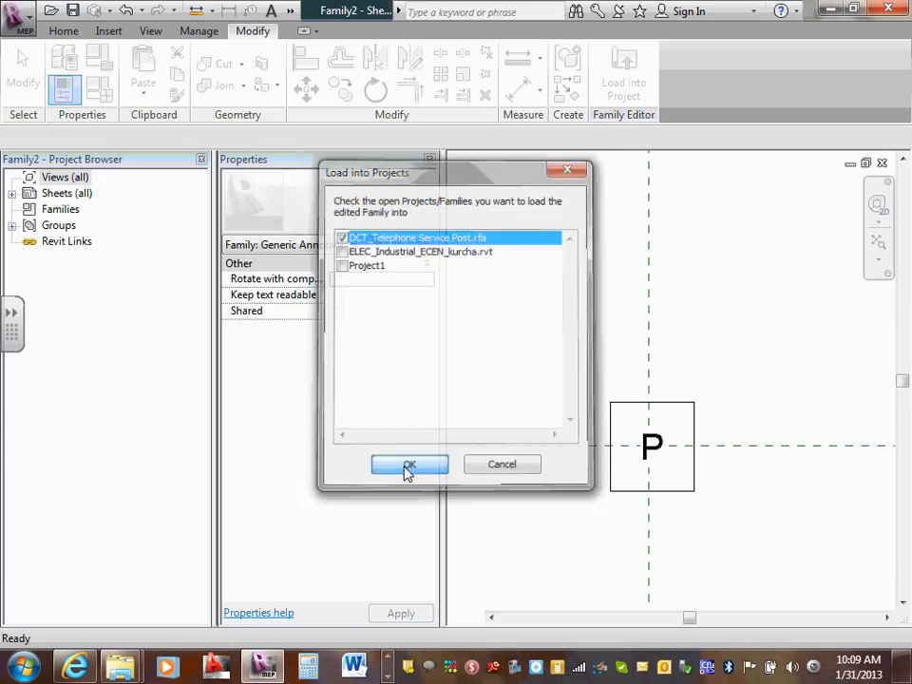
click(403, 465)
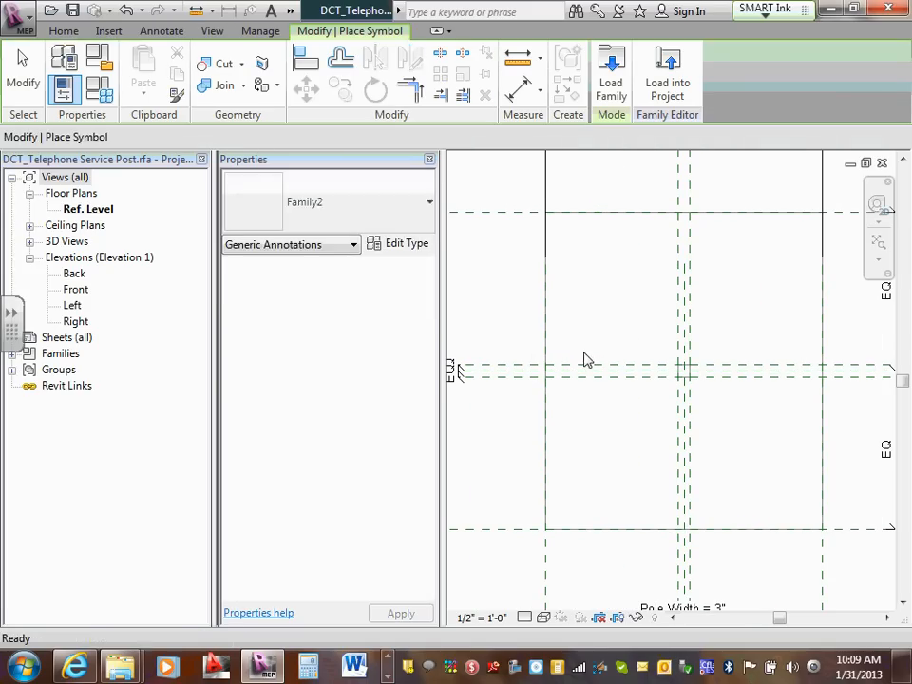
key(Escape)
Place a Family2 annotation symbol in the Ref. Level plan, inside the pad and up and to the left of the pole.
click(29, 354)
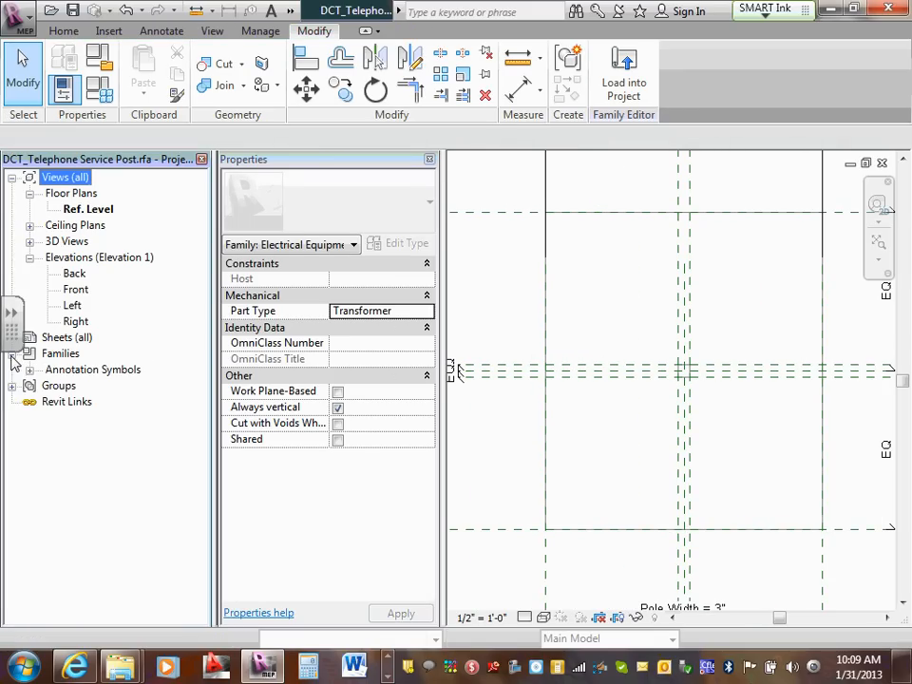
click(29, 369)
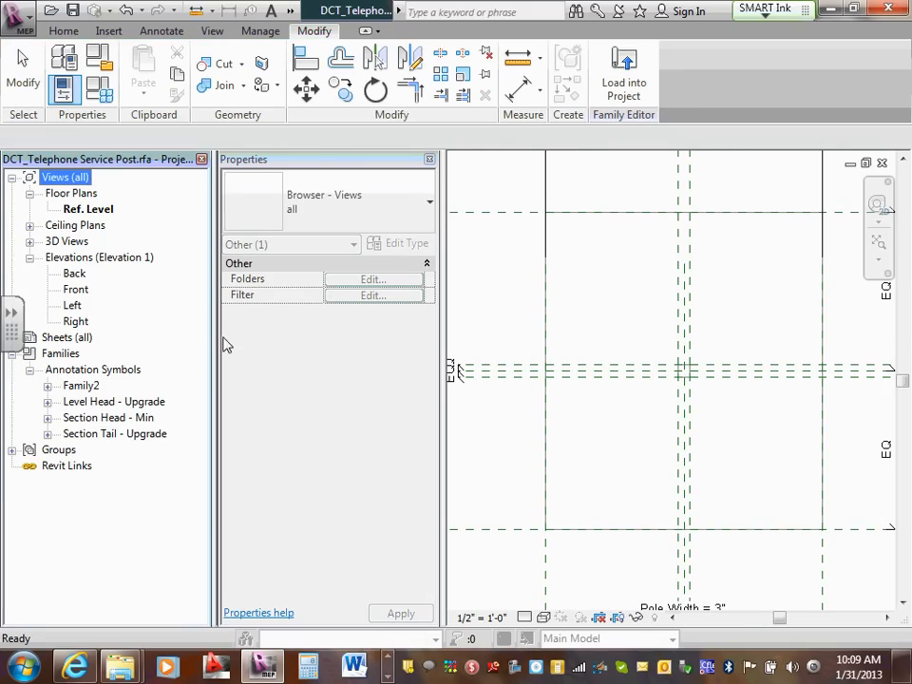
click(47, 385)
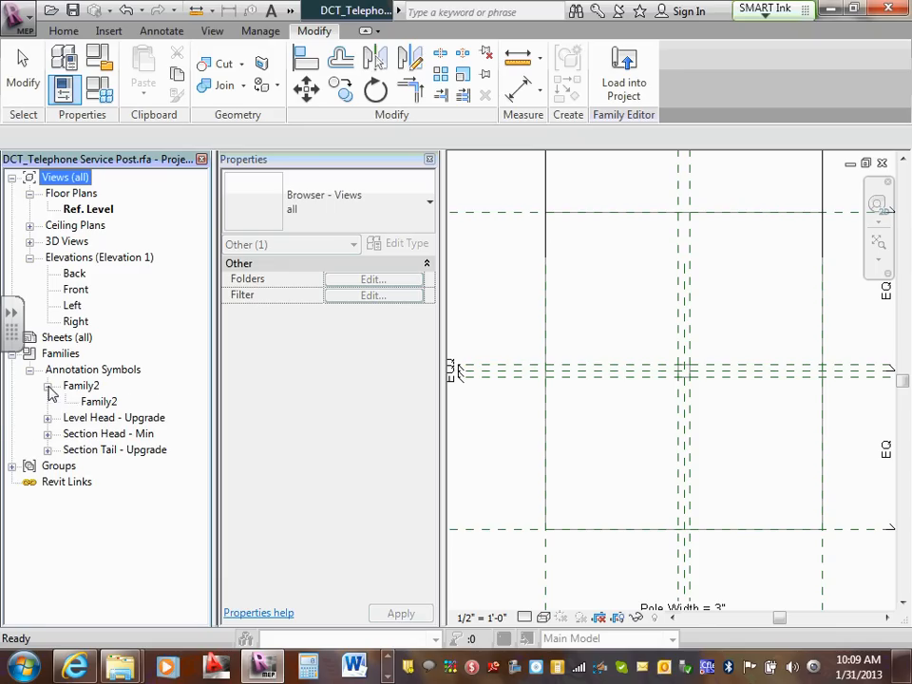
click(95, 402)
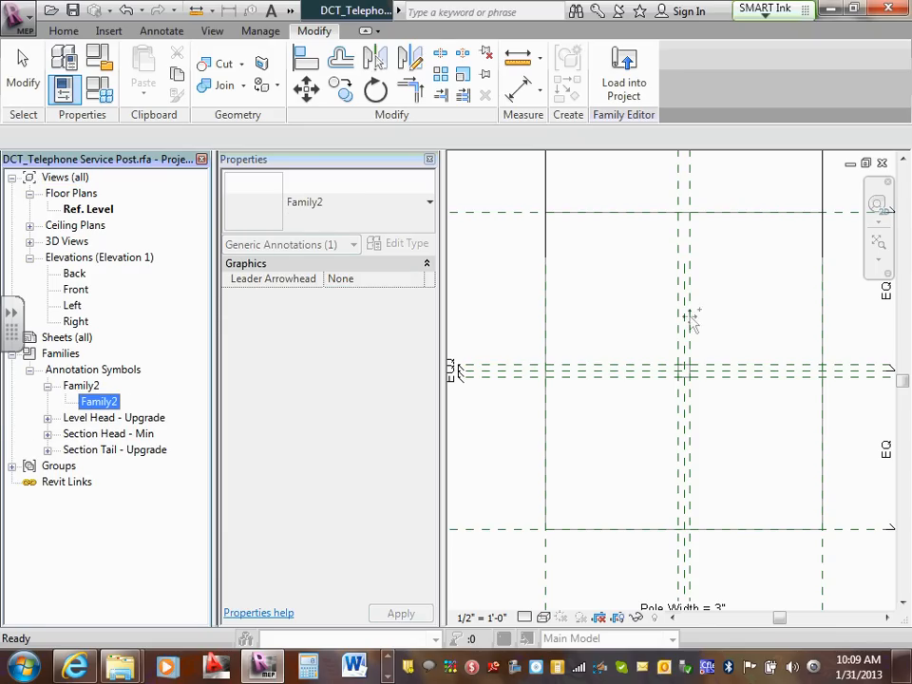
drag(689, 318, 623, 319)
scroll(624, 320, up, 1)
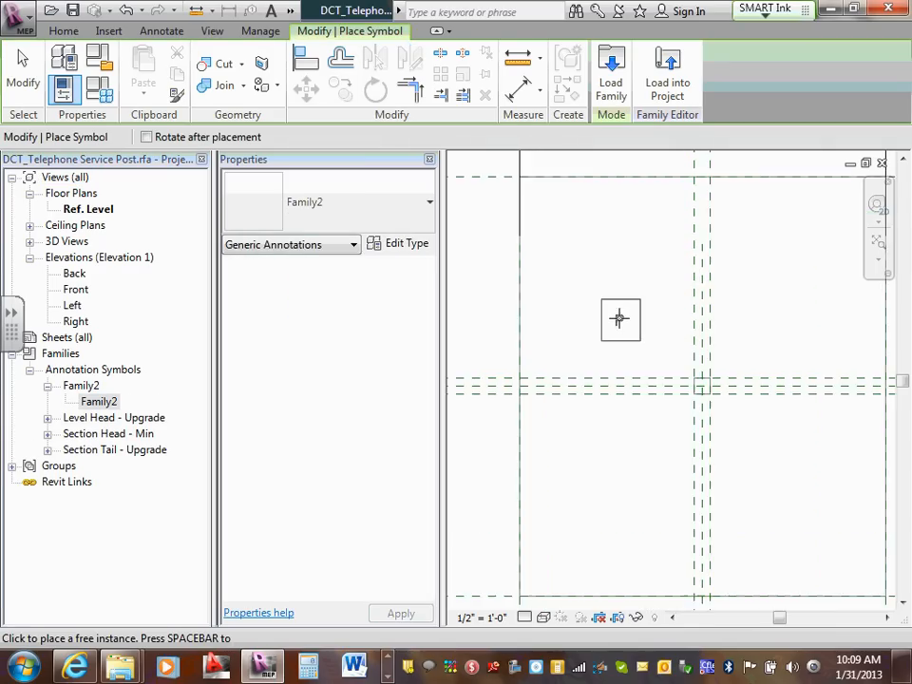
click(620, 318)
key(Escape)
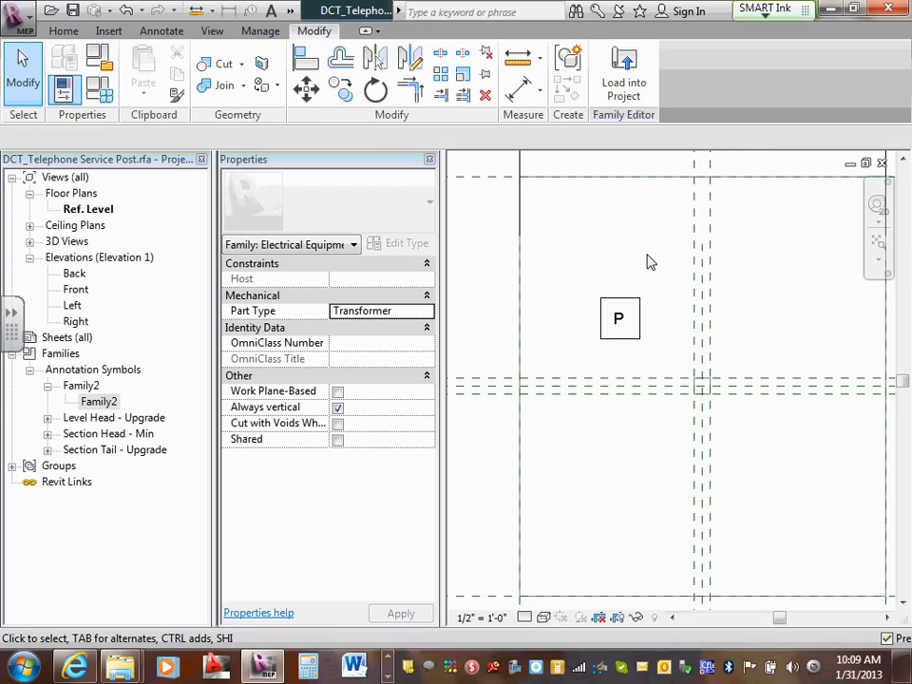
Align the "P" symbol to the horizontal centre reference plane and lock the alignment.
key(f)
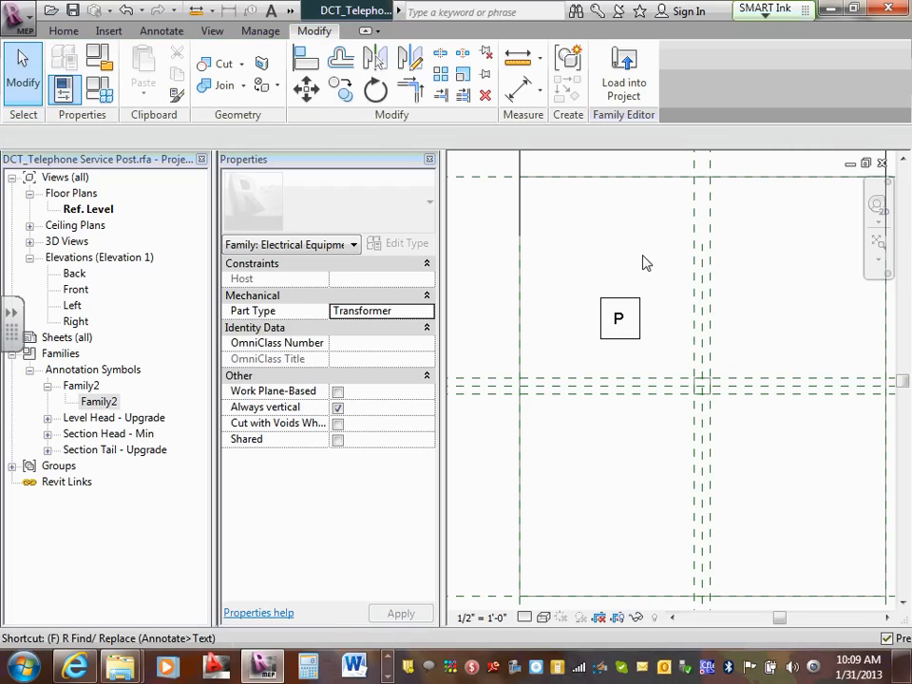
click(317, 72)
click(631, 387)
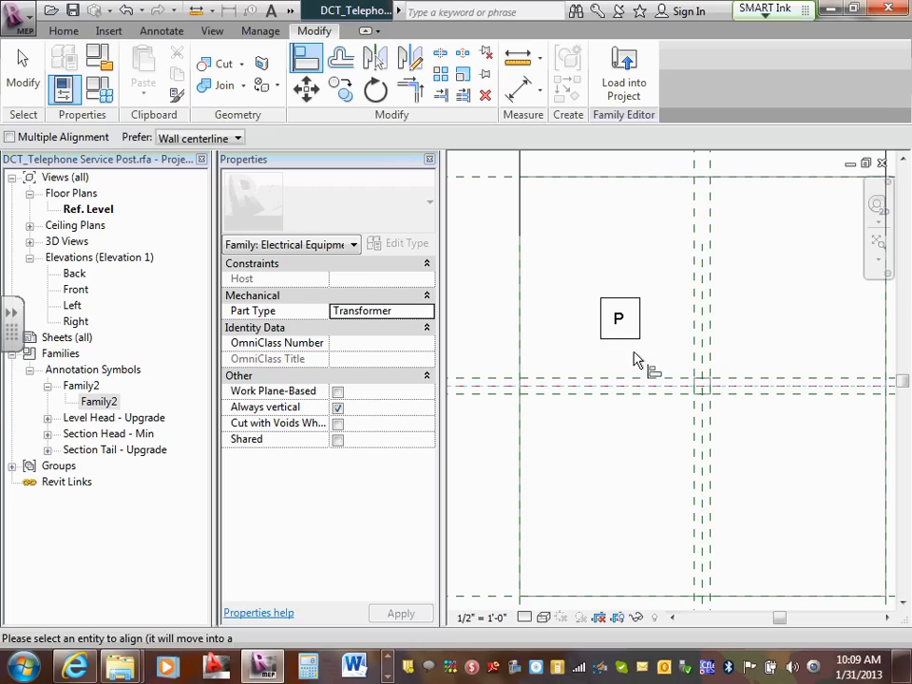
click(639, 320)
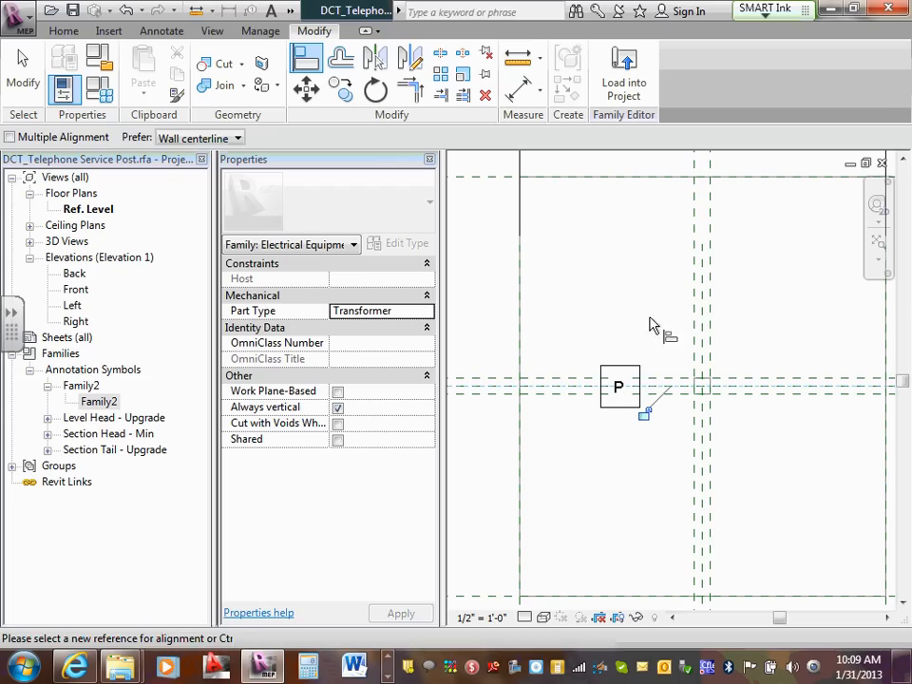
click(644, 414)
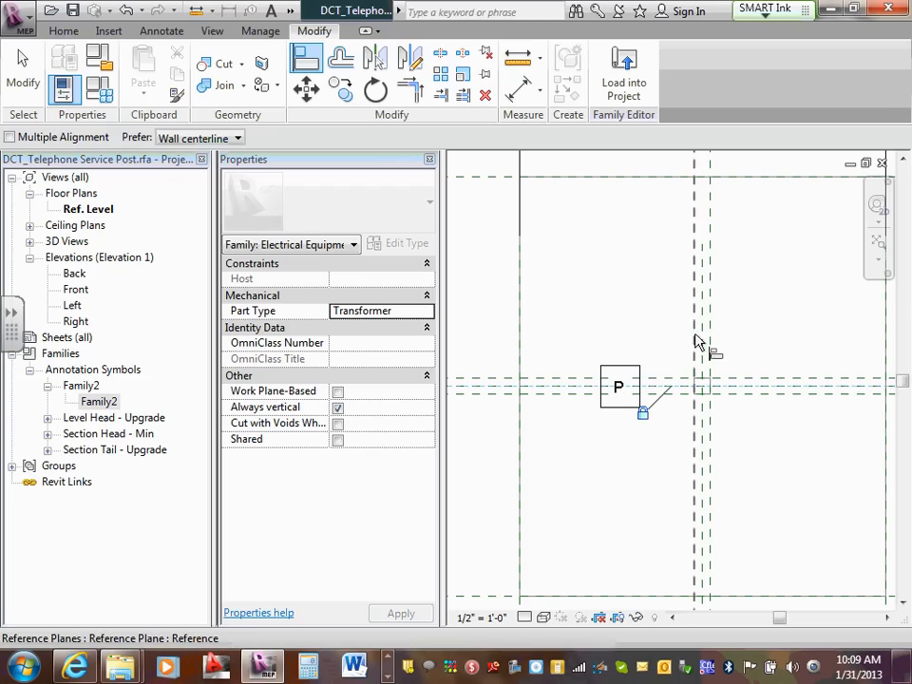
Align the "P" symbol to the vertical centre reference plane and lock the alignment.
click(703, 357)
click(625, 386)
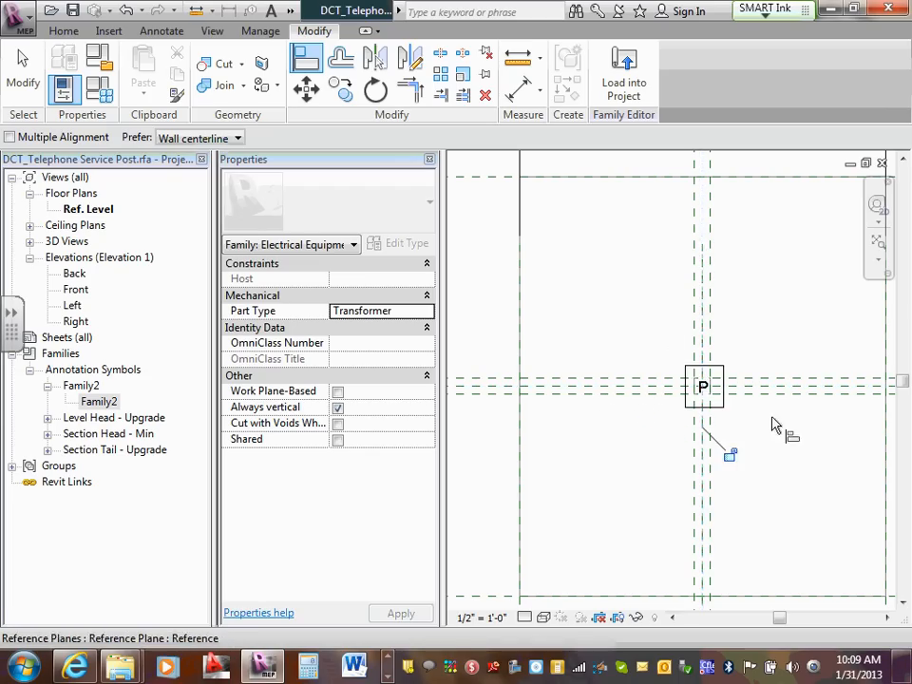
click(729, 454)
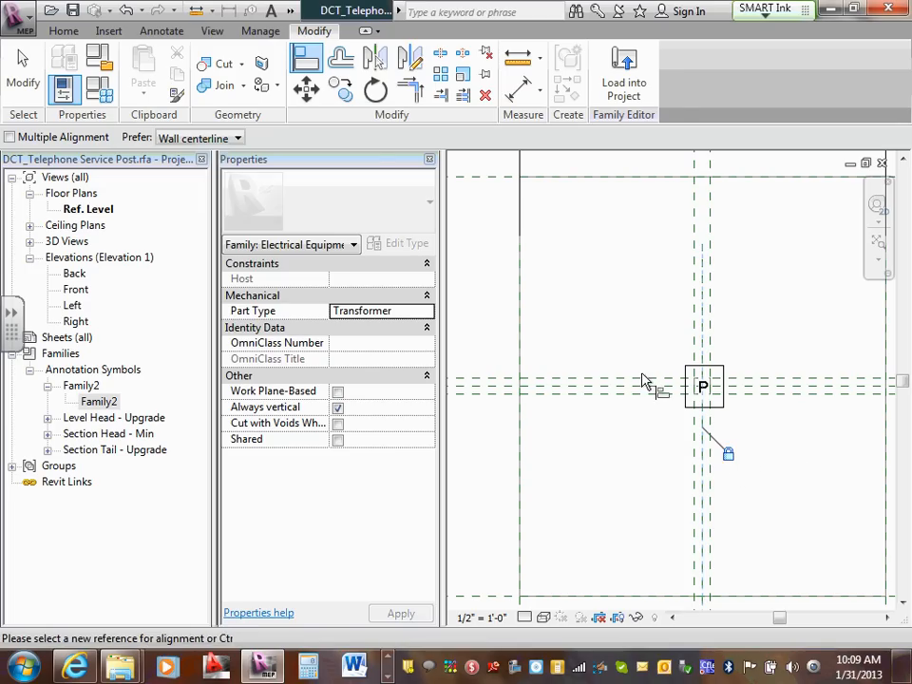
key(Escape)
key(Escape)
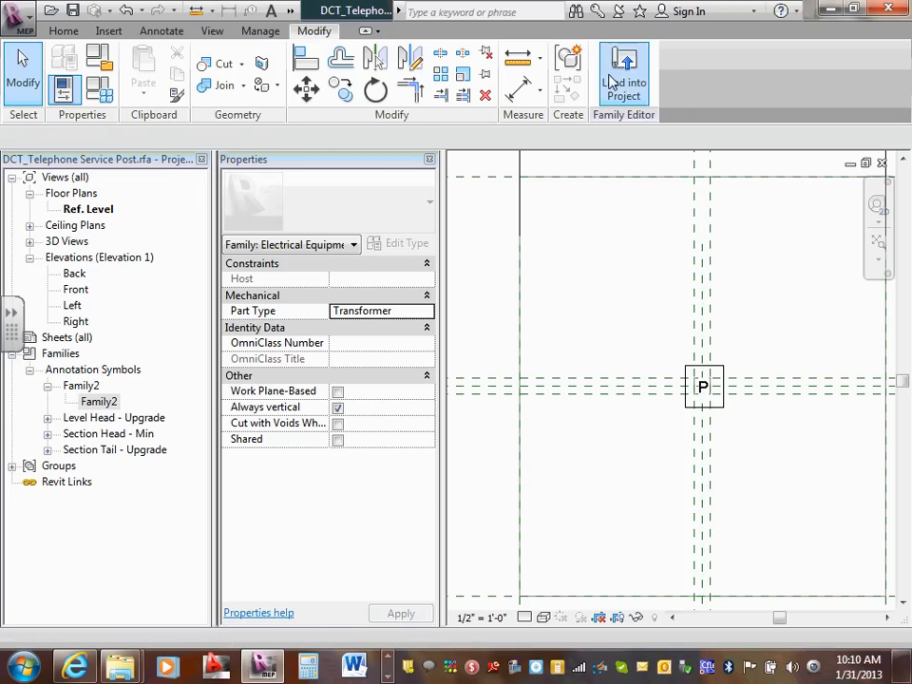
Load the telephone service post family into Project1, overwriting the existing version without its parameter values.
click(618, 83)
click(340, 265)
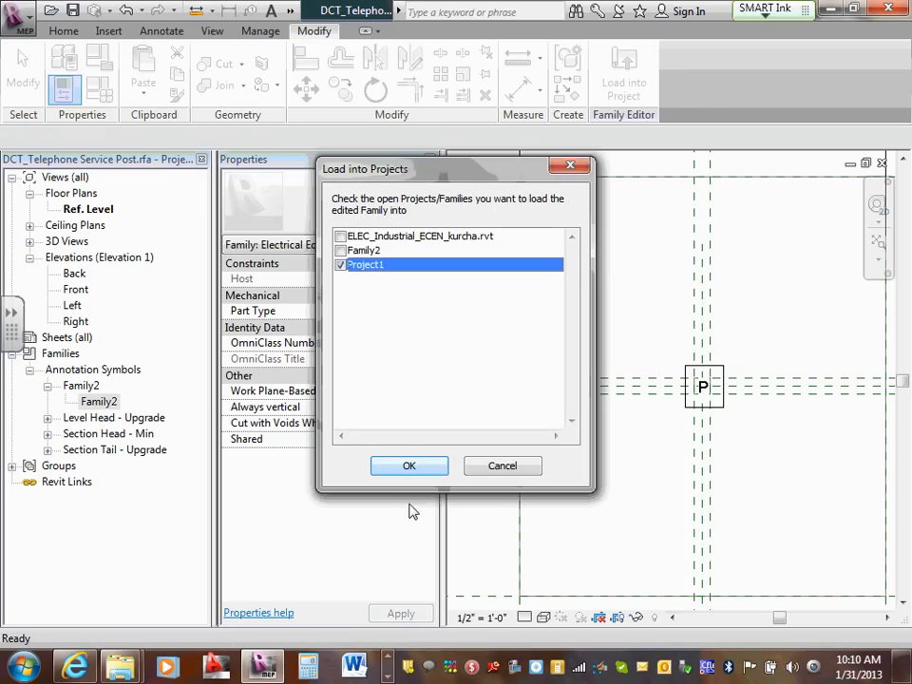
click(409, 465)
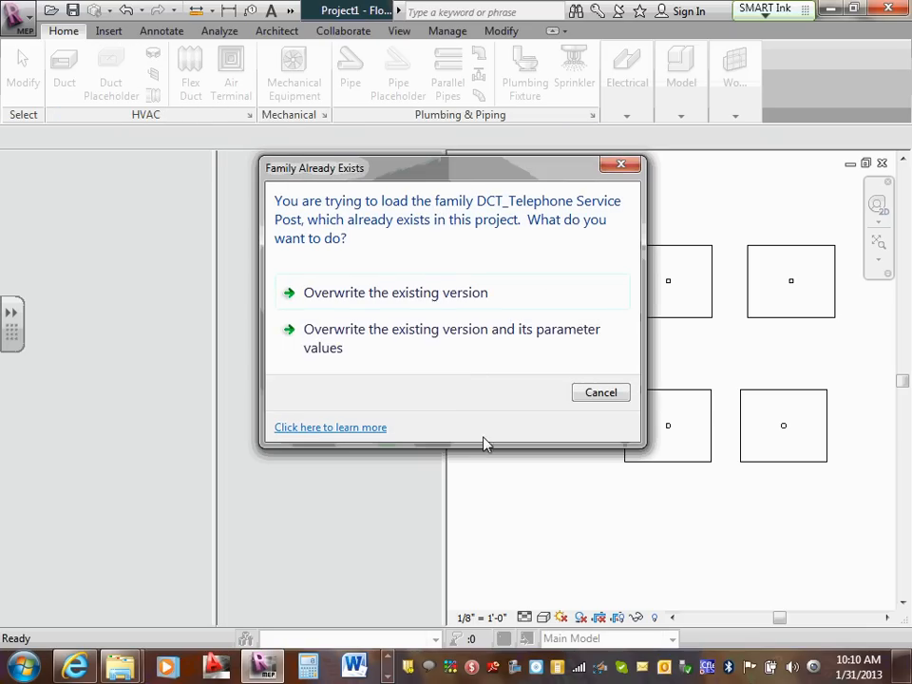
drag(462, 167, 457, 76)
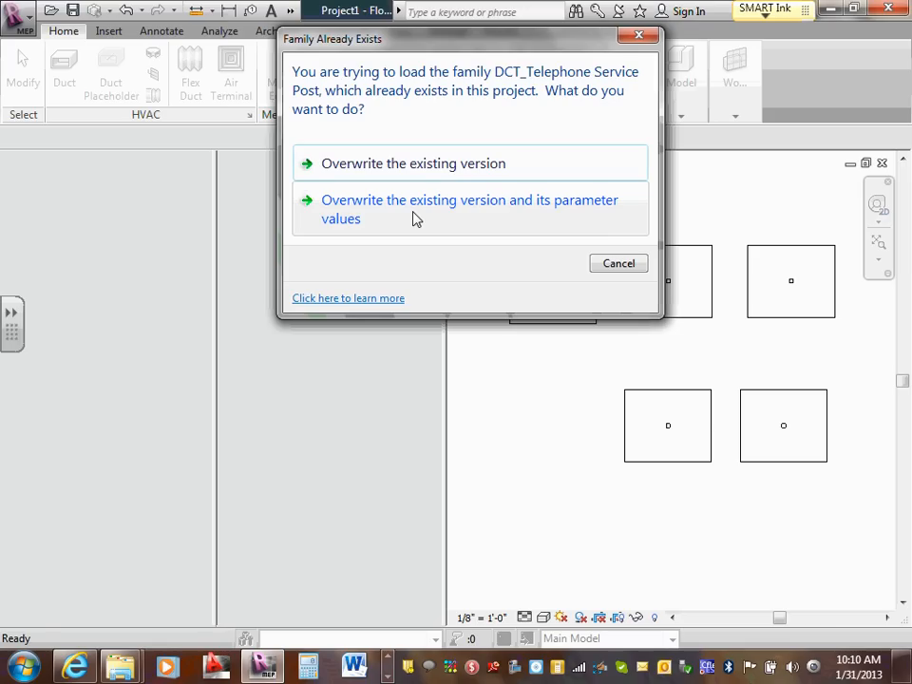
click(391, 169)
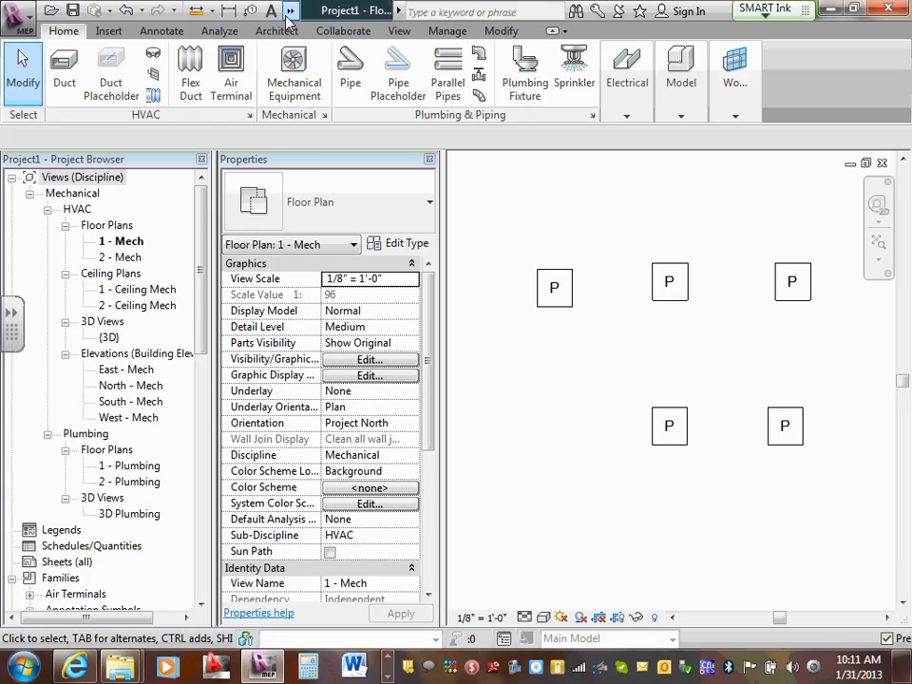
Examine the posts in the 3D view, and check one boxed "P" post by selecting it in the 1 - Mech floor plan.
click(288, 19)
click(302, 34)
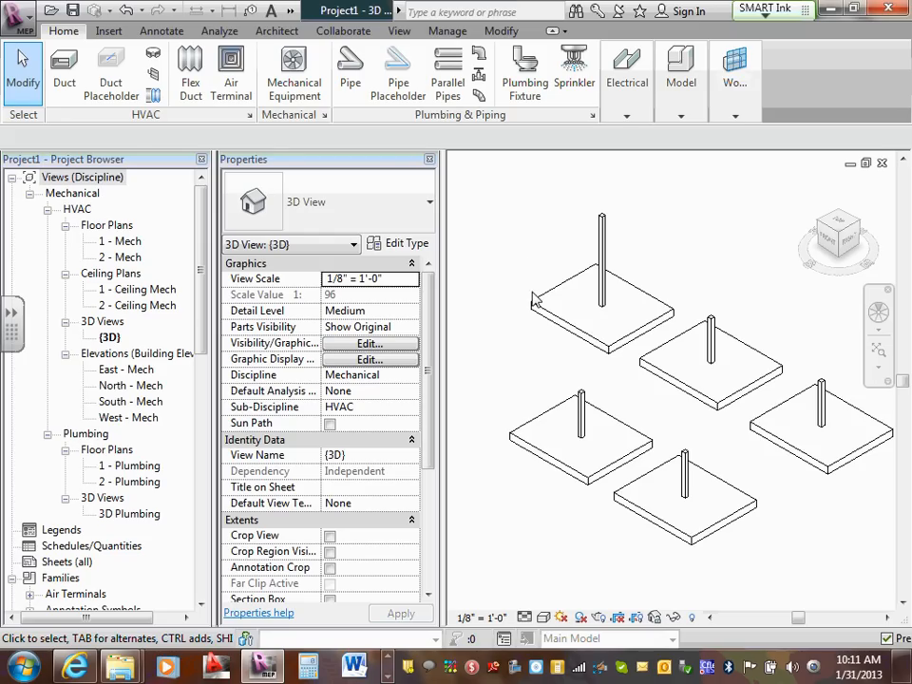
key(ctrl+Tab)
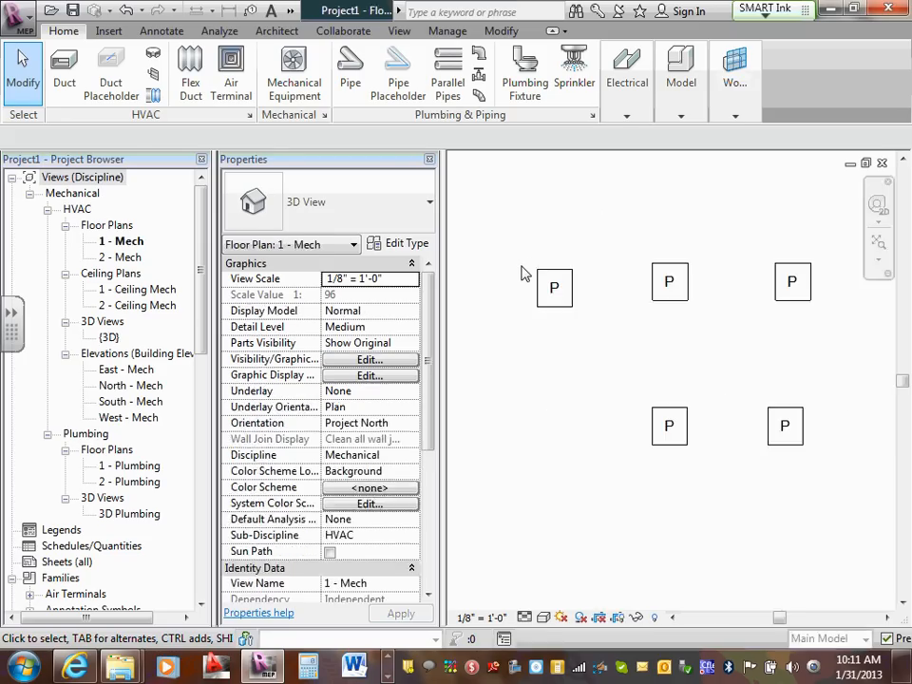
click(544, 308)
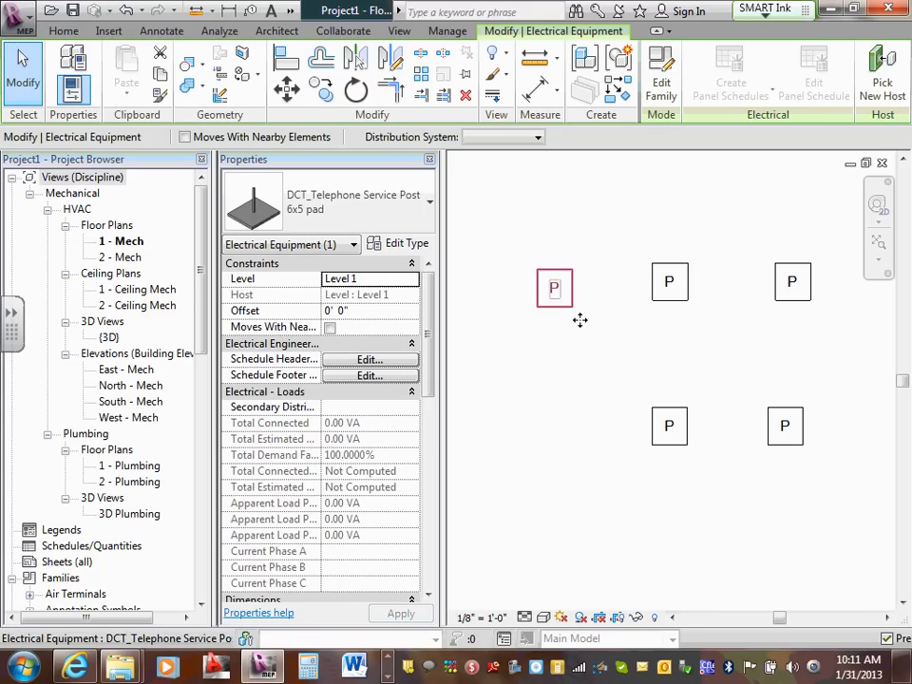
click(581, 326)
click(587, 321)
click(605, 357)
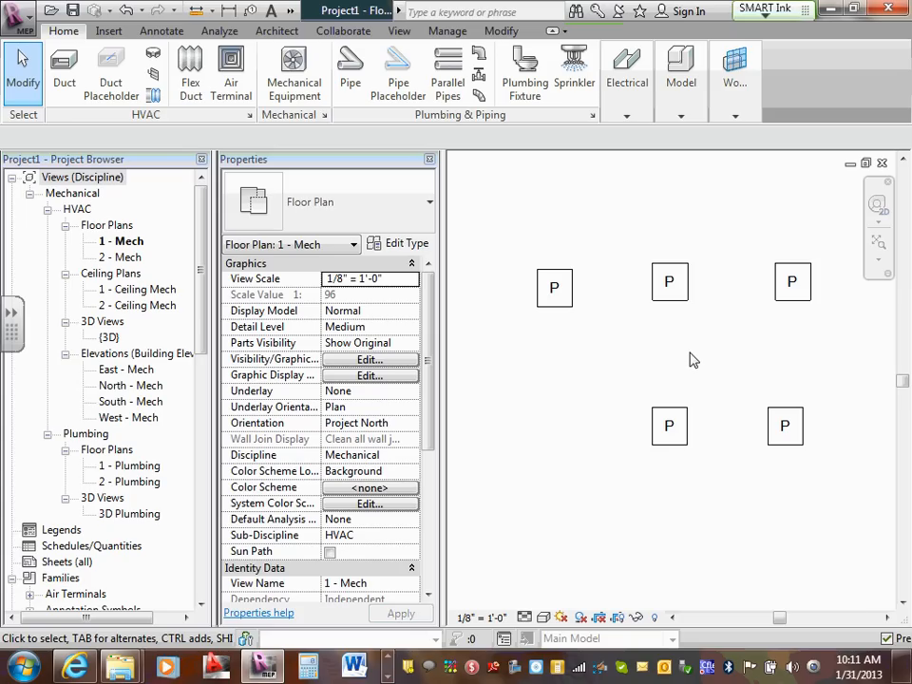
Return to the telephone service post family's Ref. Level plan and examine the whole pad with its centred symbol.
key(ctrl+Tab)
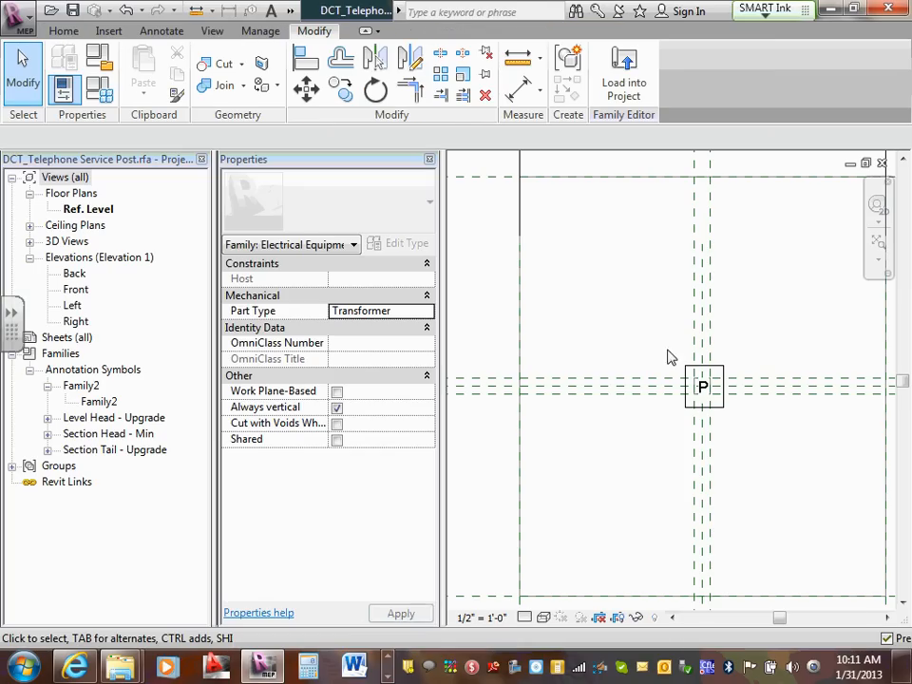
scroll(635, 329, down, 2)
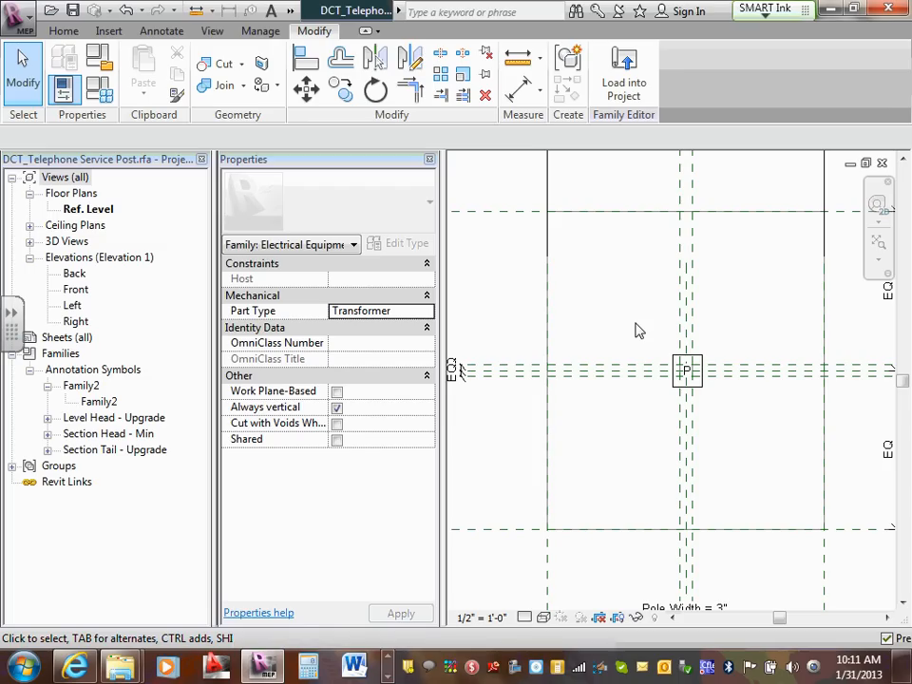
scroll(631, 321, down, 2)
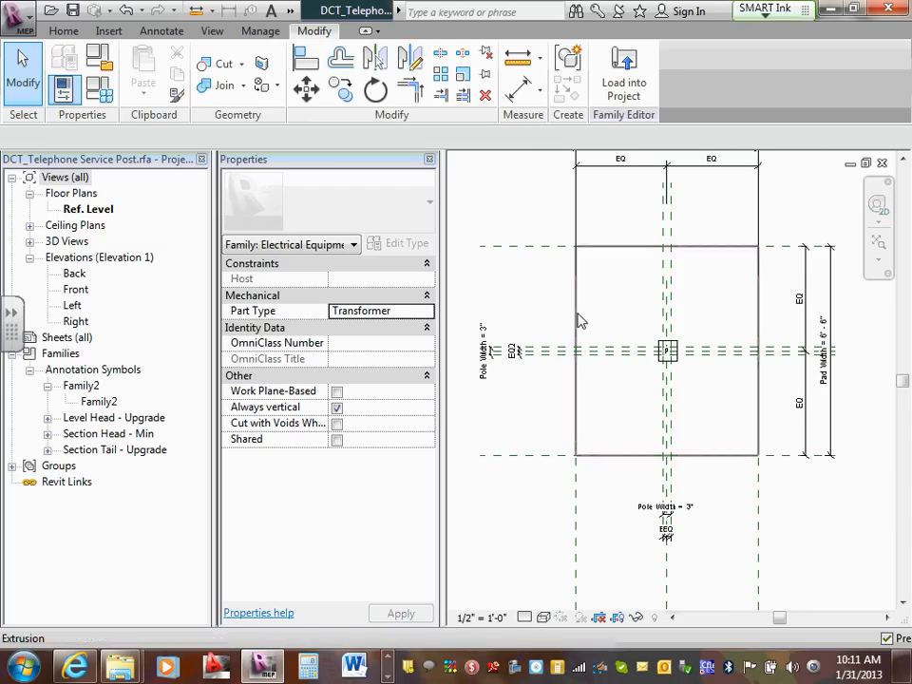
middle_drag(662, 319, 658, 321)
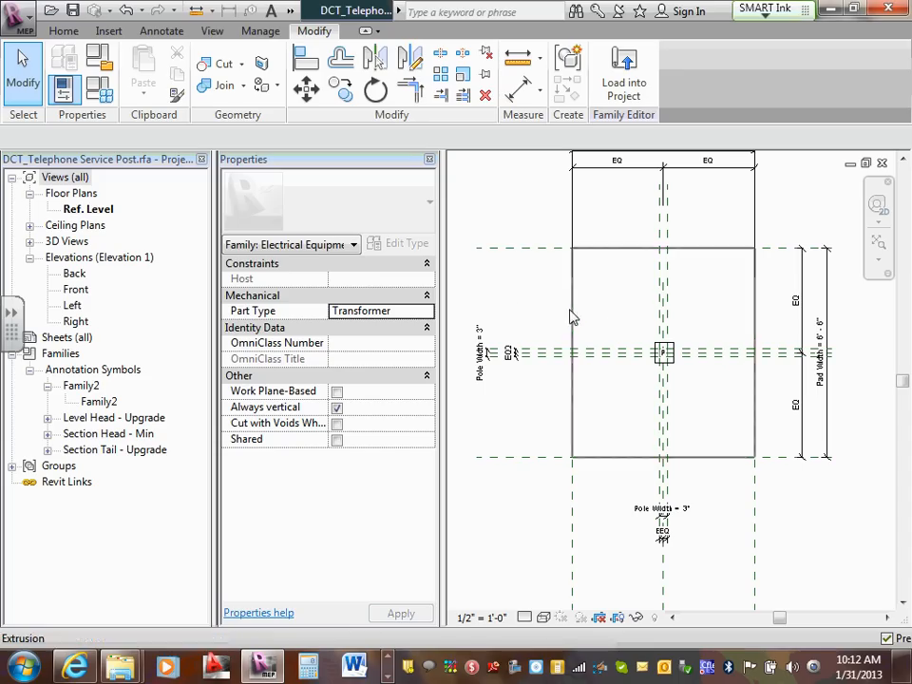
mouse_move(552, 299)
middle_down()
mouse_move(560, 312)
mouse_move(546, 341)
middle_up()
scroll(546, 333, down, 1)
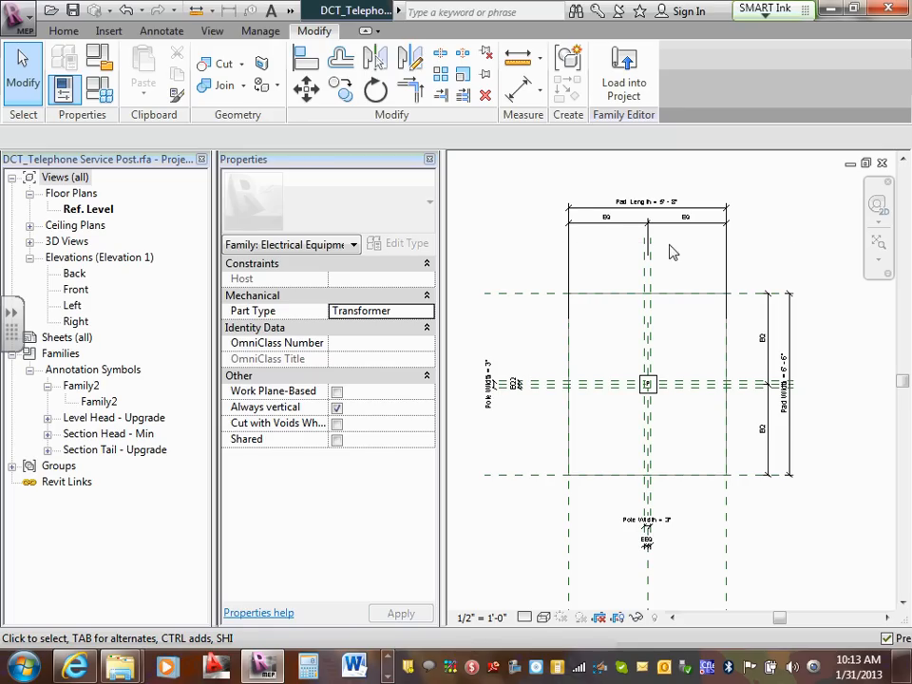
scroll(517, 247, down, 1)
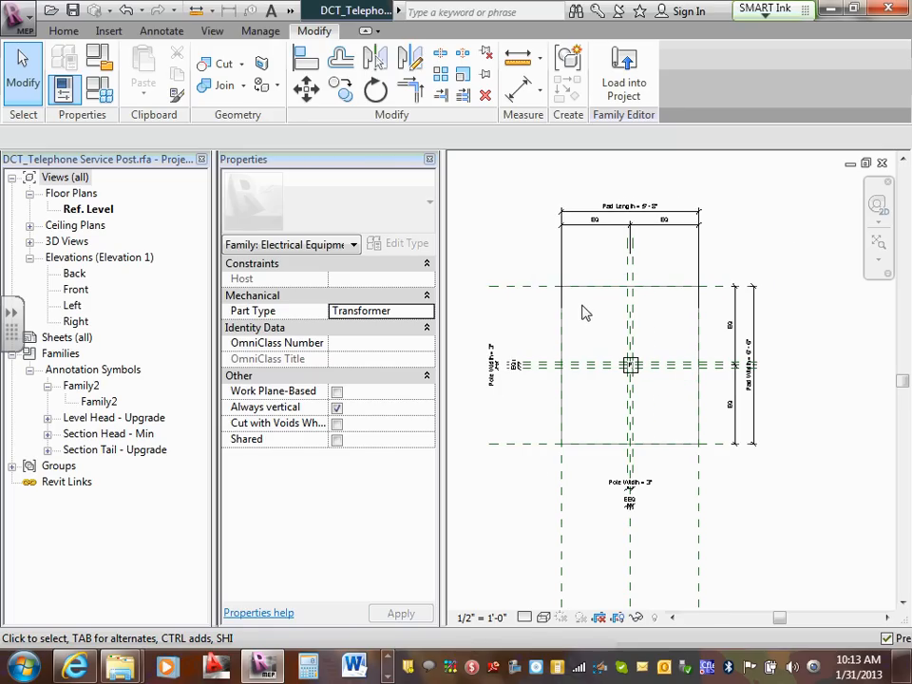
middle_drag(585, 313, 587, 304)
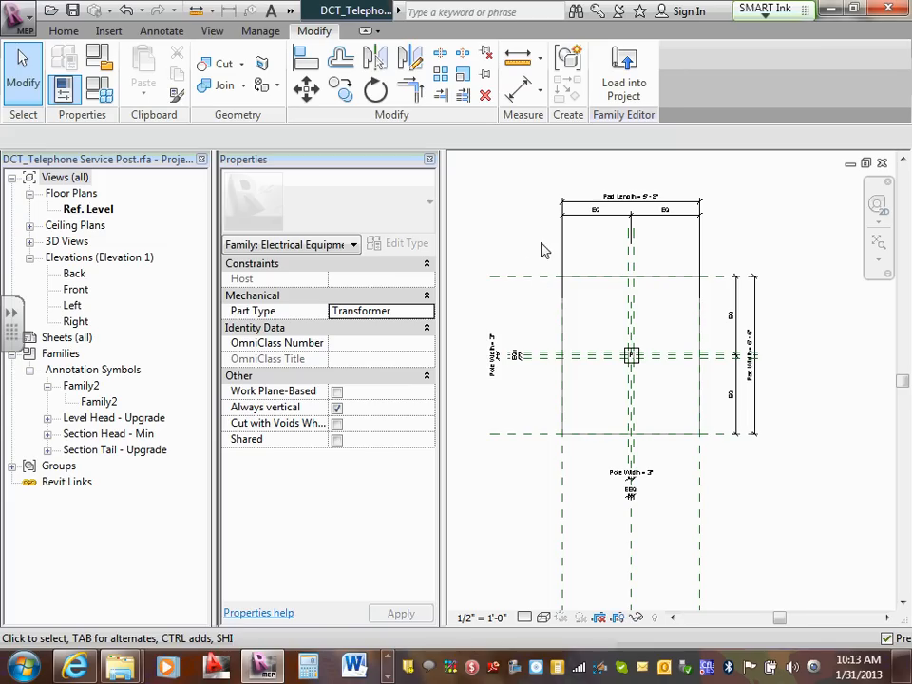
middle_drag(542, 256, 528, 256)
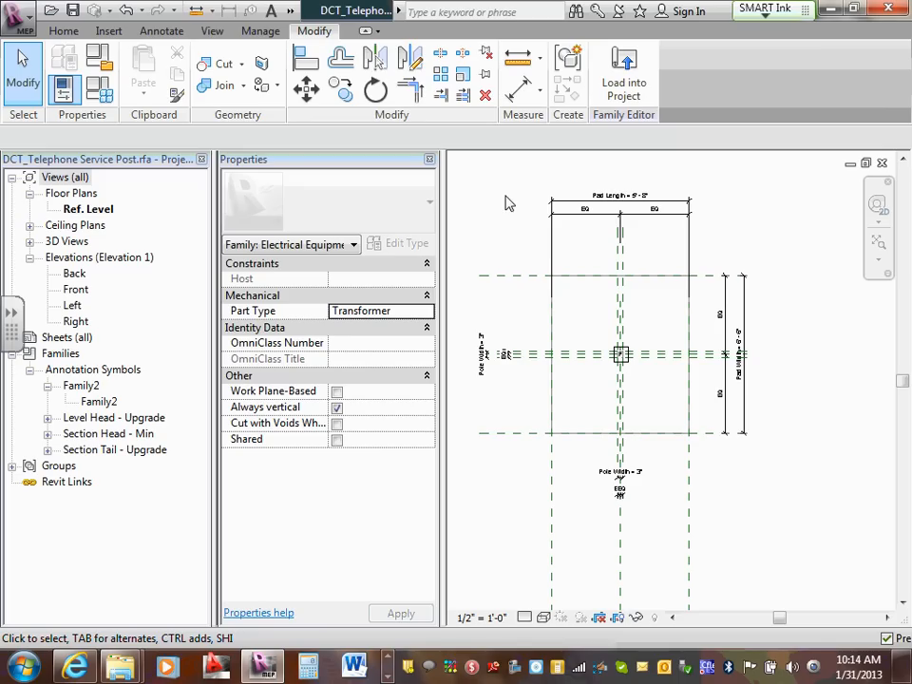
Dismiss the save reminder and create a shared parameter file named test on the desktop.
click(267, 35)
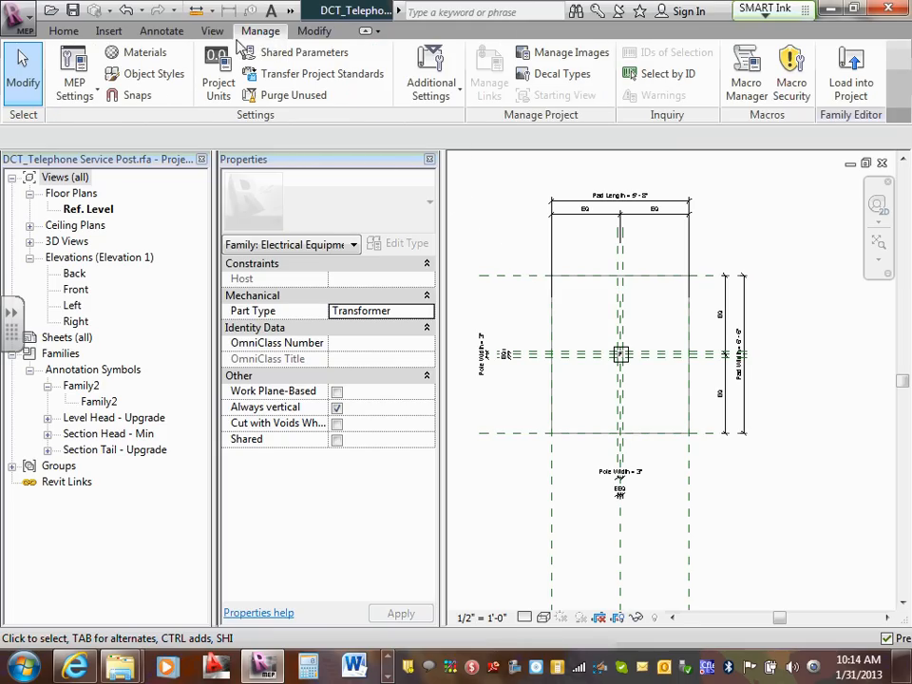
click(285, 53)
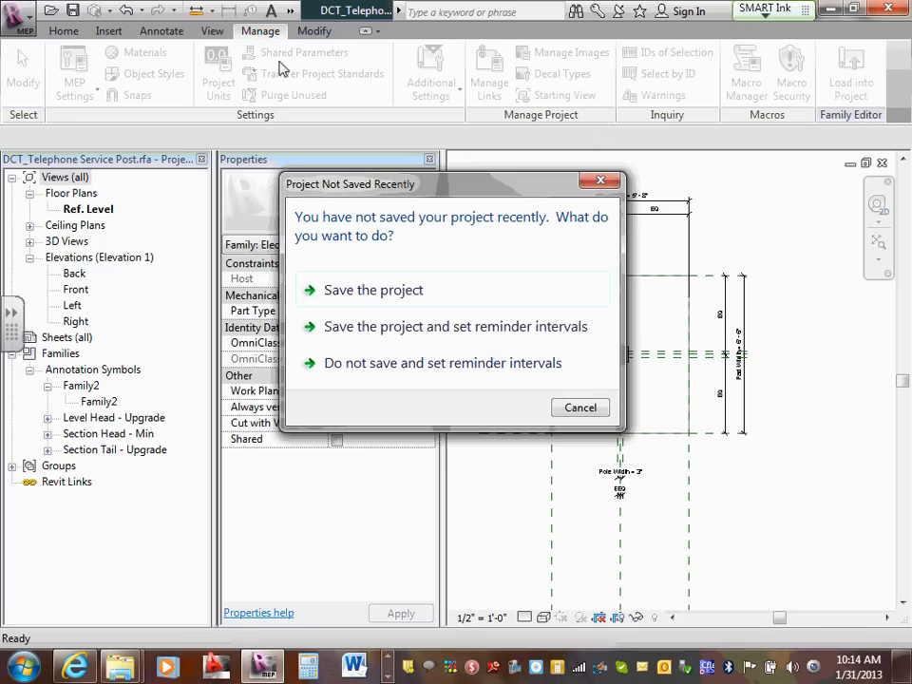
click(580, 407)
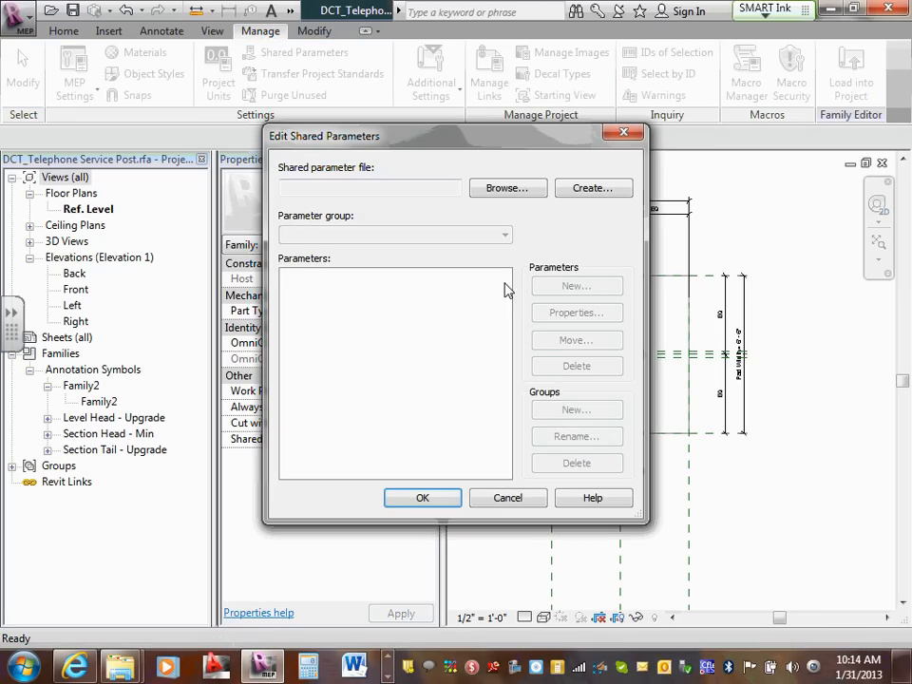
drag(467, 137, 482, 97)
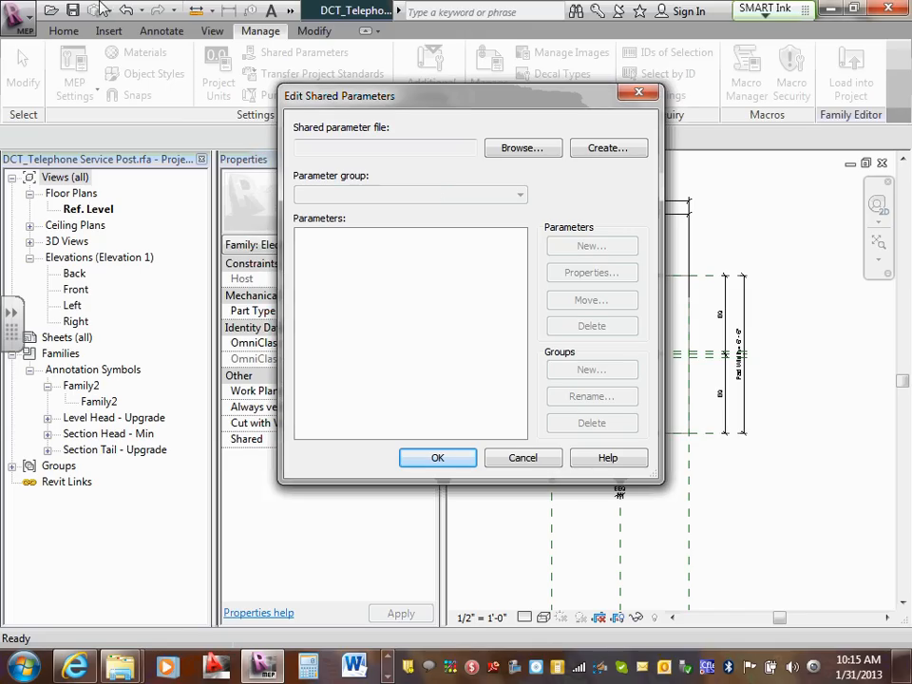
drag(475, 99, 469, 92)
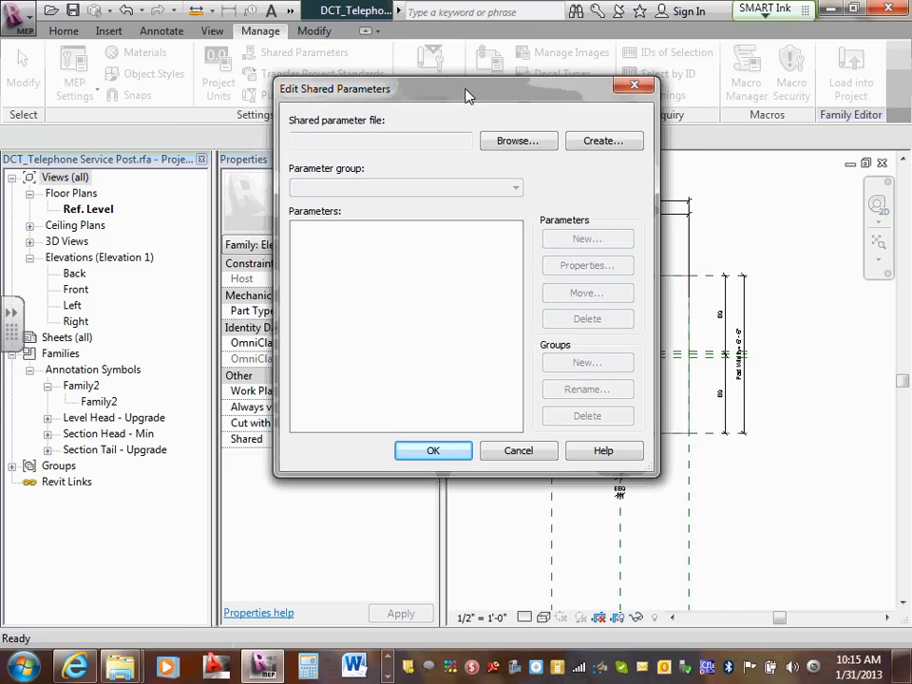
click(613, 142)
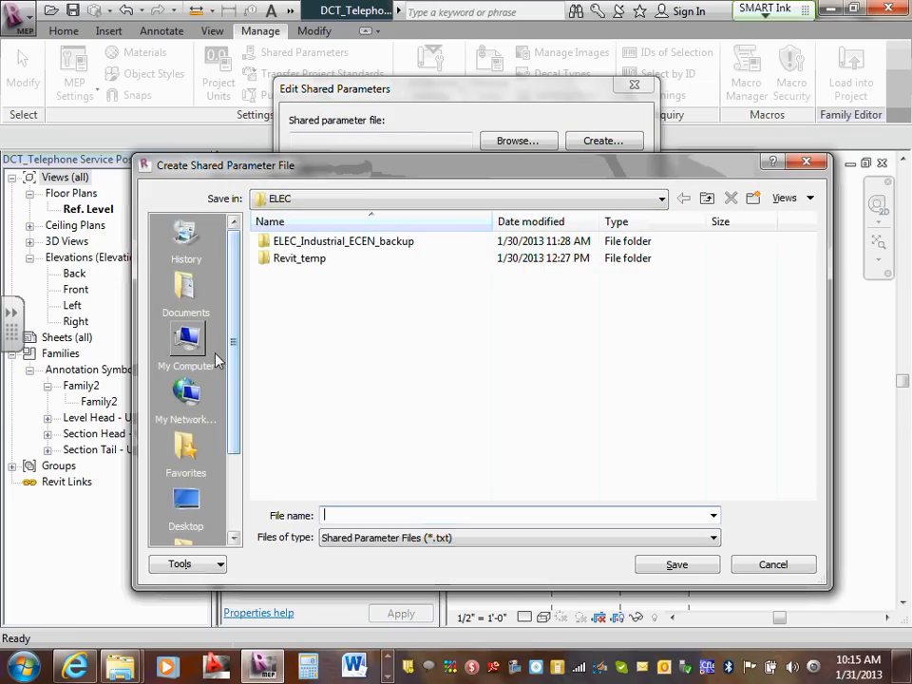
click(186, 501)
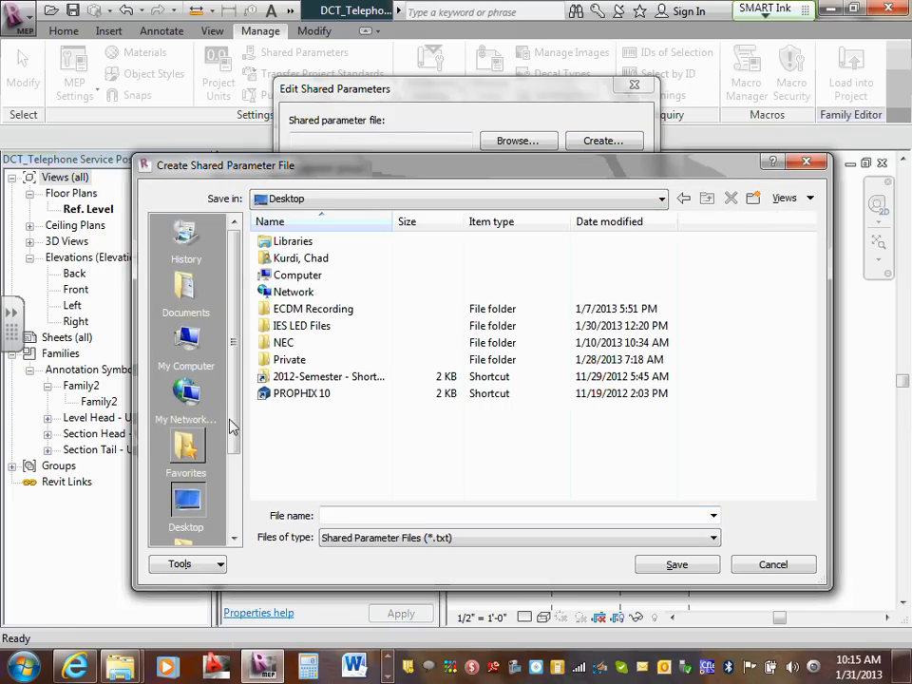
drag(424, 178, 429, 102)
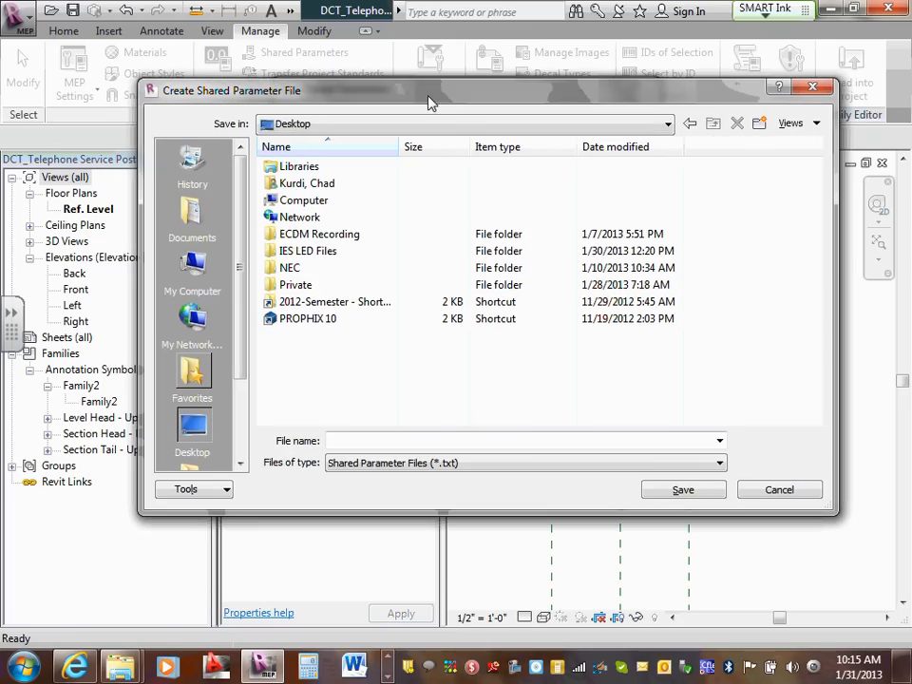
drag(428, 101, 443, 64)
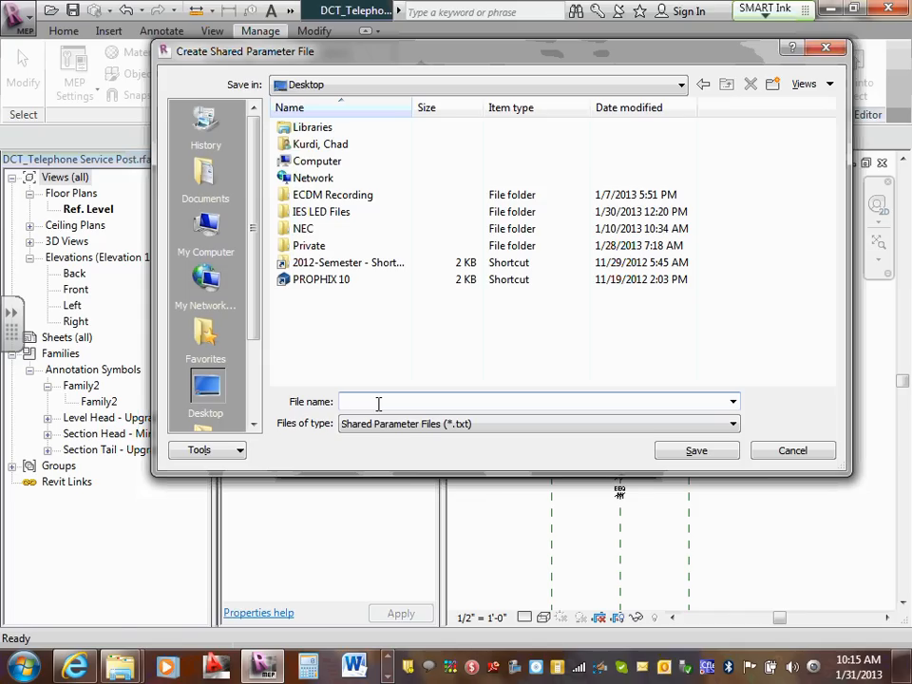
text(test)
click(680, 455)
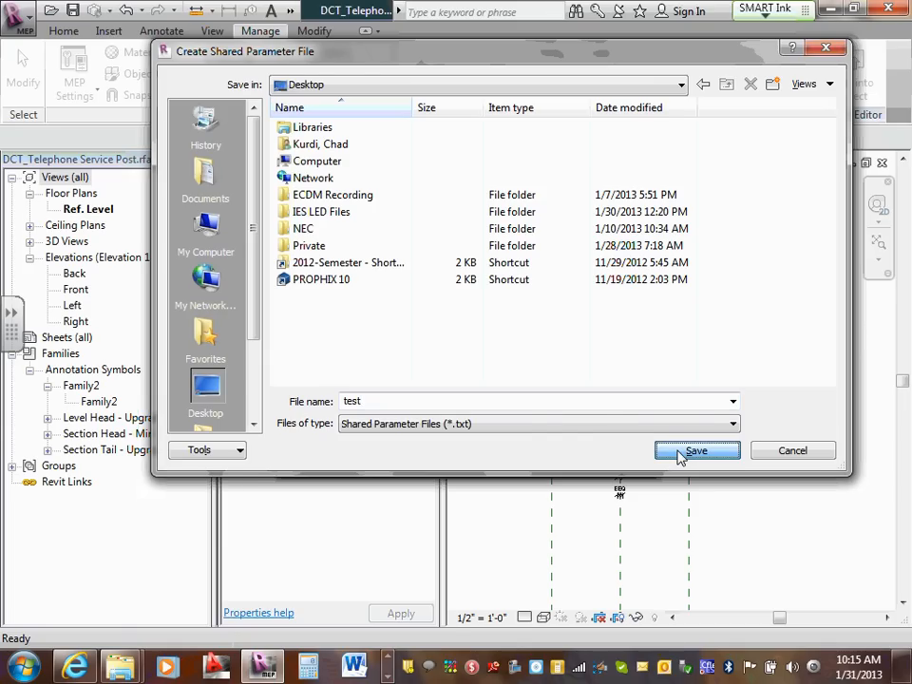
click(693, 451)
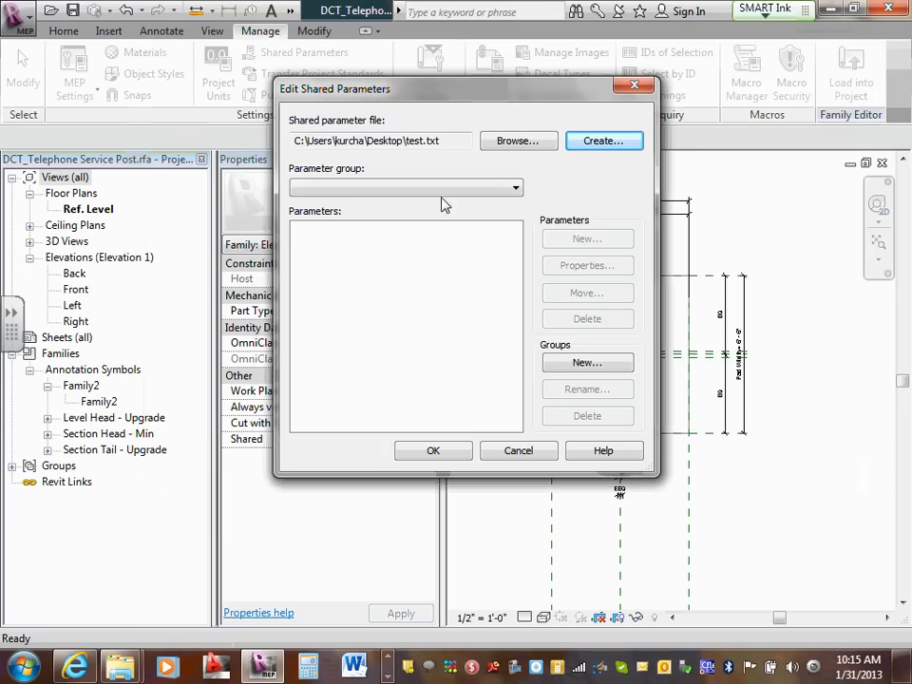
Add a parameter group named test to the shared parameter file.
click(597, 362)
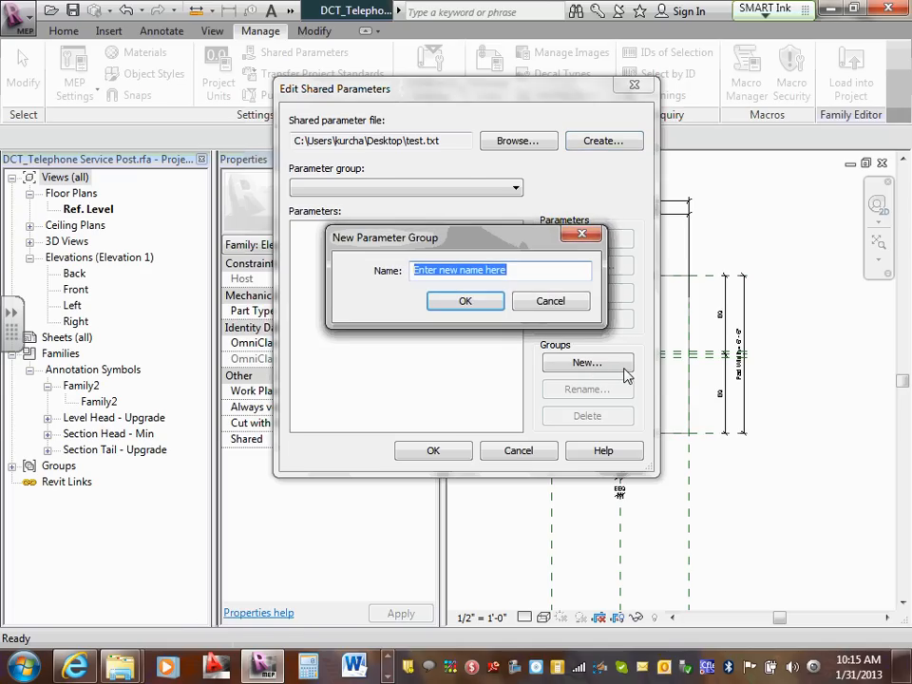
text(test)
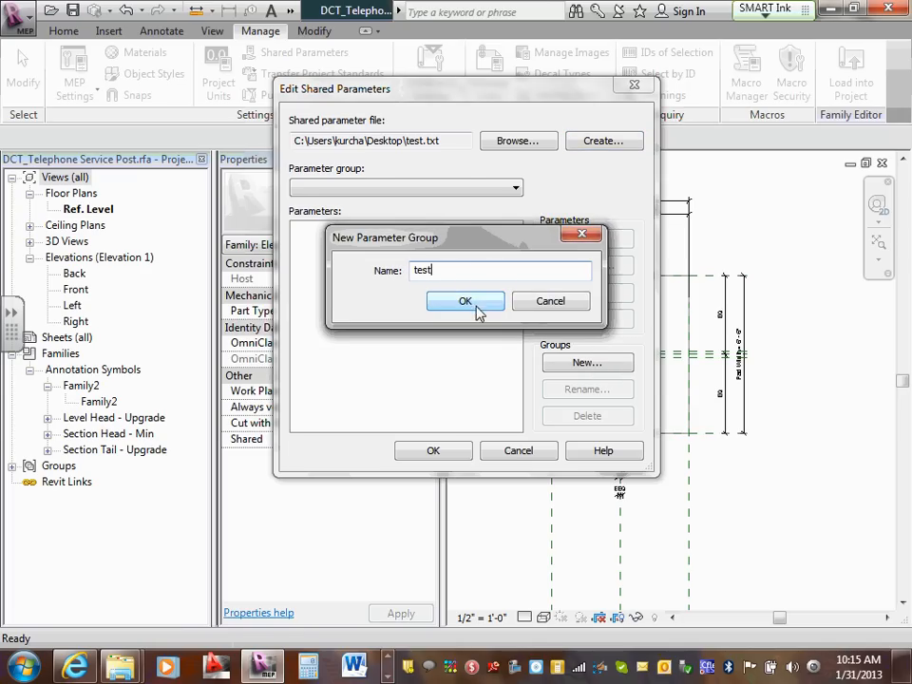
click(478, 312)
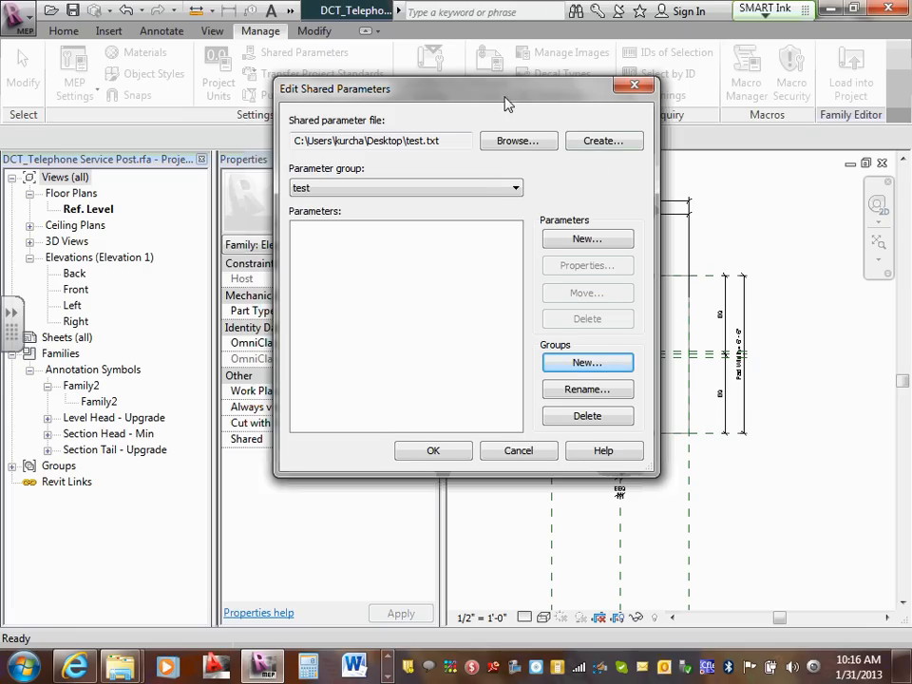
Add a shared parameter named lenth to the test group, with discipline Common and type Length.
drag(504, 92, 505, 82)
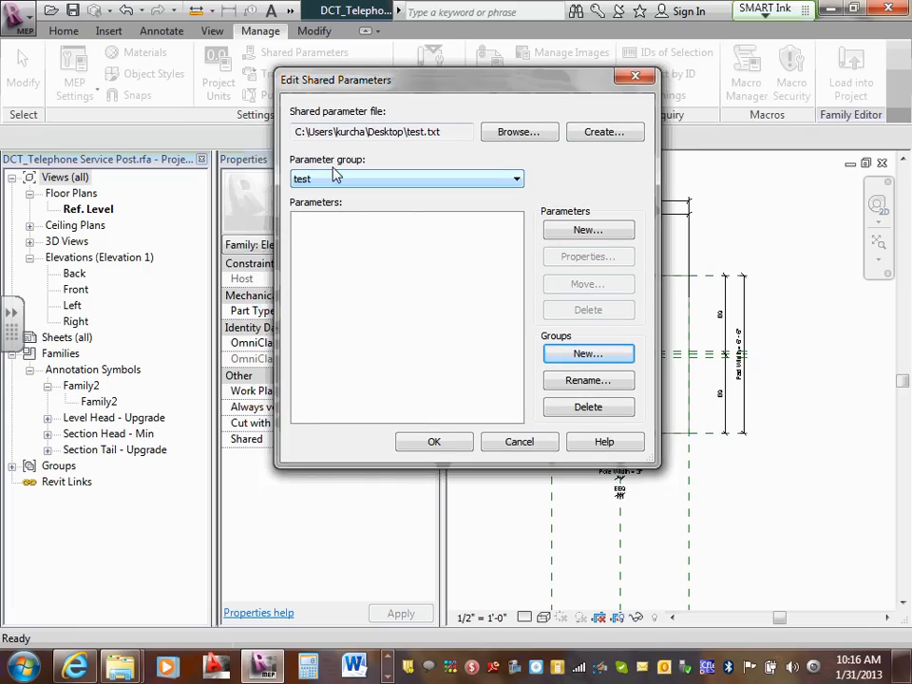
click(610, 235)
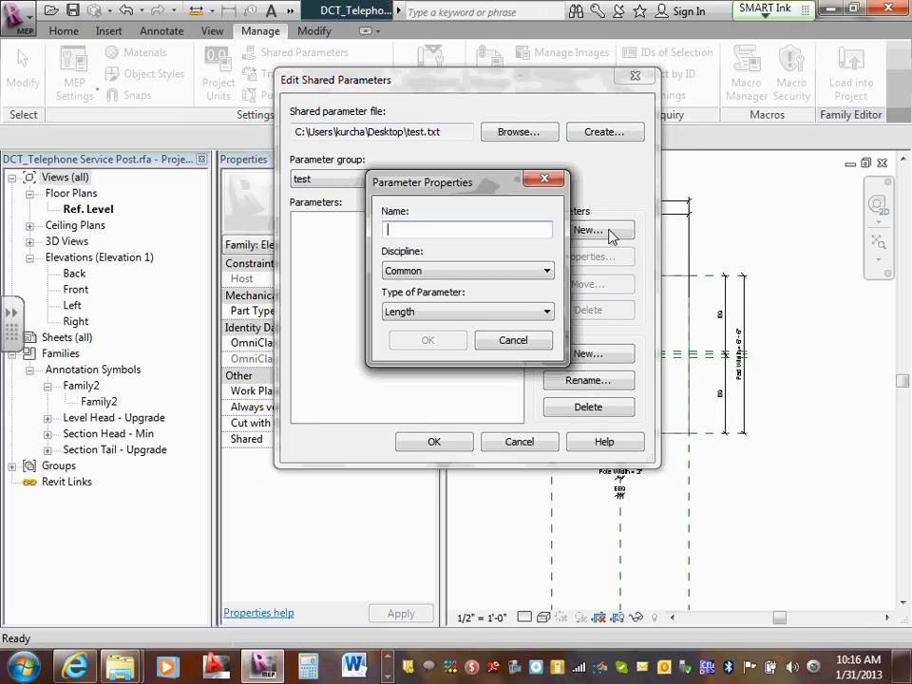
text(lent)
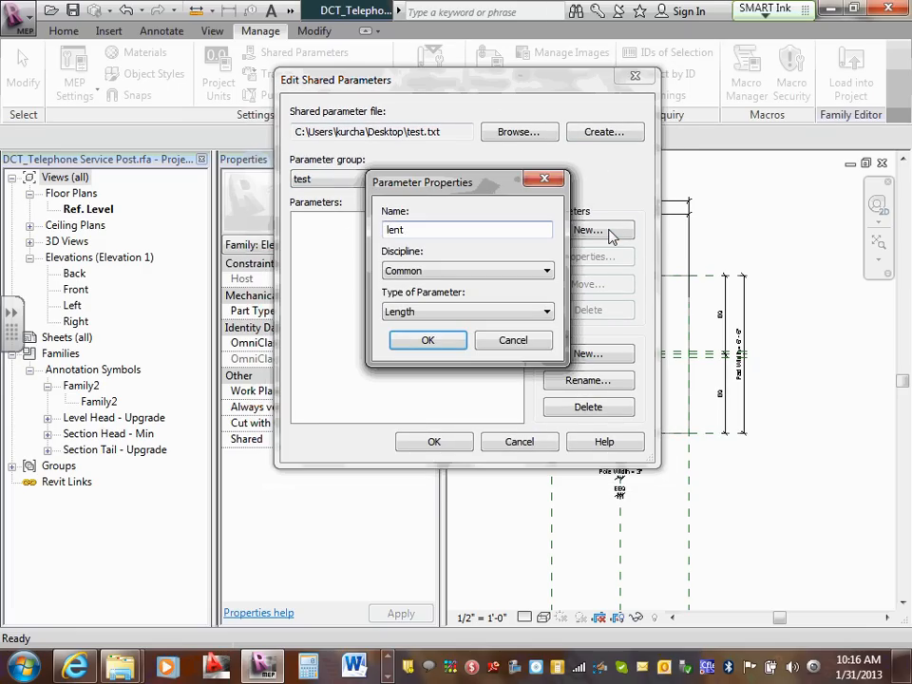
text(th)
click(426, 340)
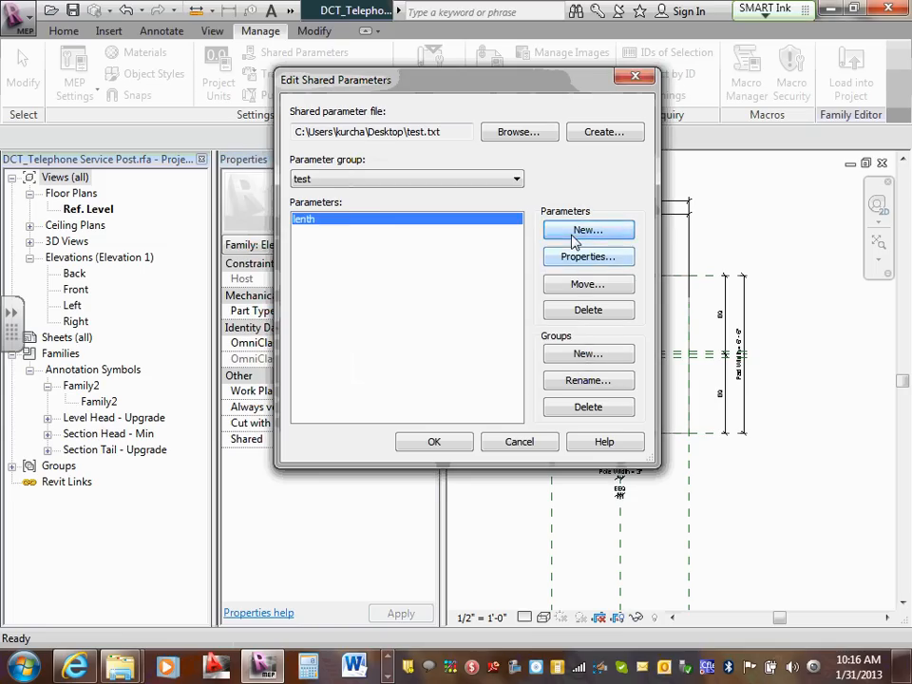
Add a second shared parameter named width of type Length to the test group, and accept the shared parameter edits.
click(575, 233)
text(width)
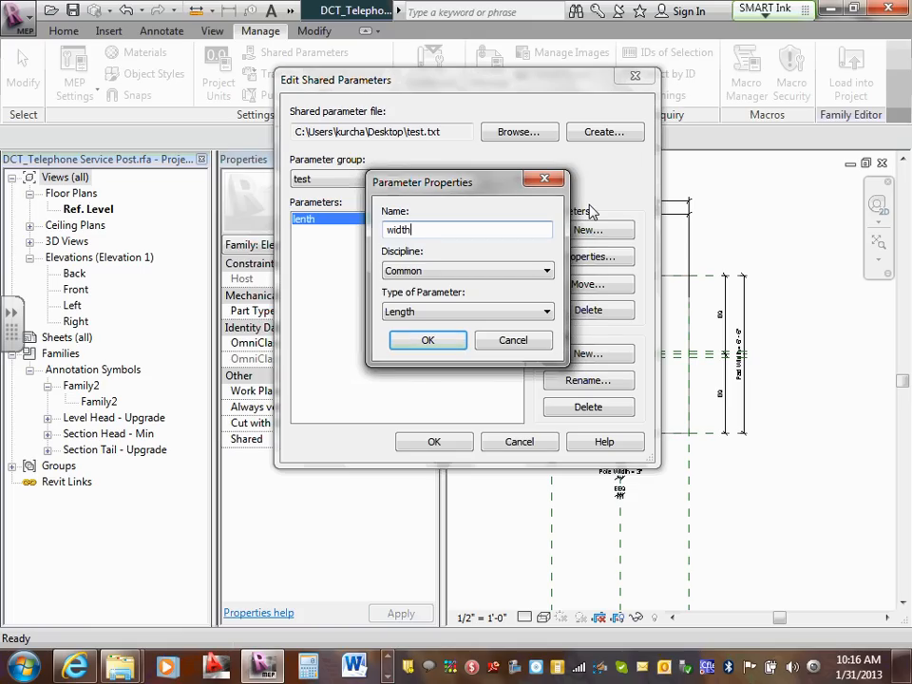
click(436, 314)
click(436, 315)
click(429, 340)
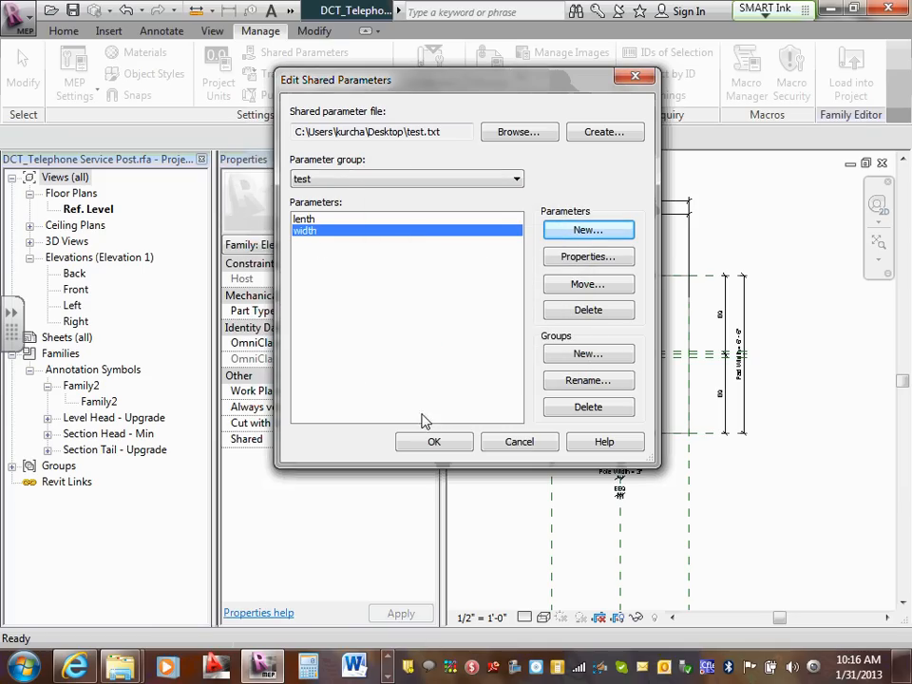
click(409, 441)
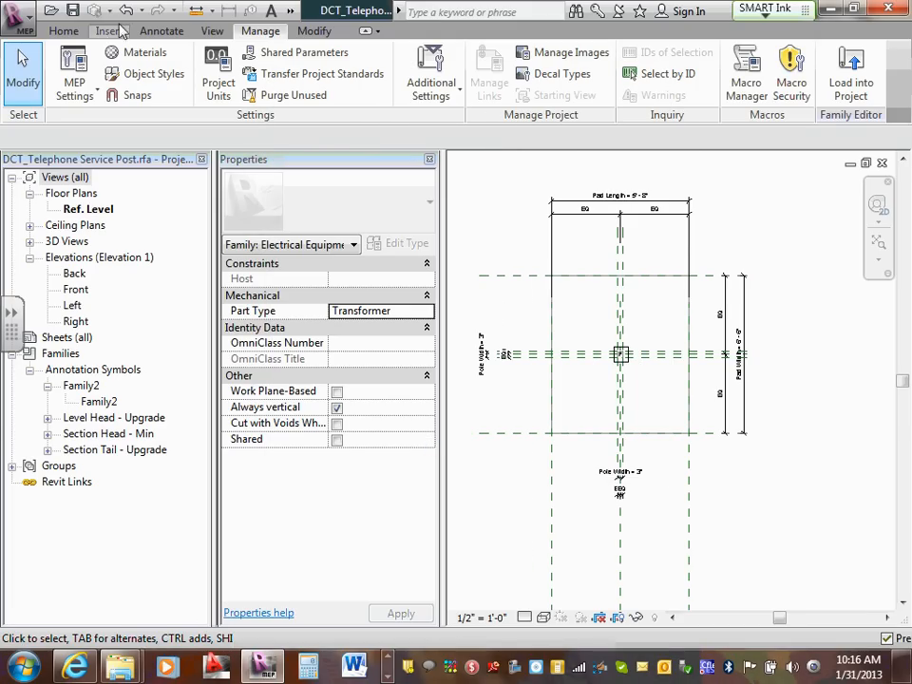
Replace the family's Pad Length parameter with the shared type parameter lenth from the test group, grouped under Dimensions.
click(63, 31)
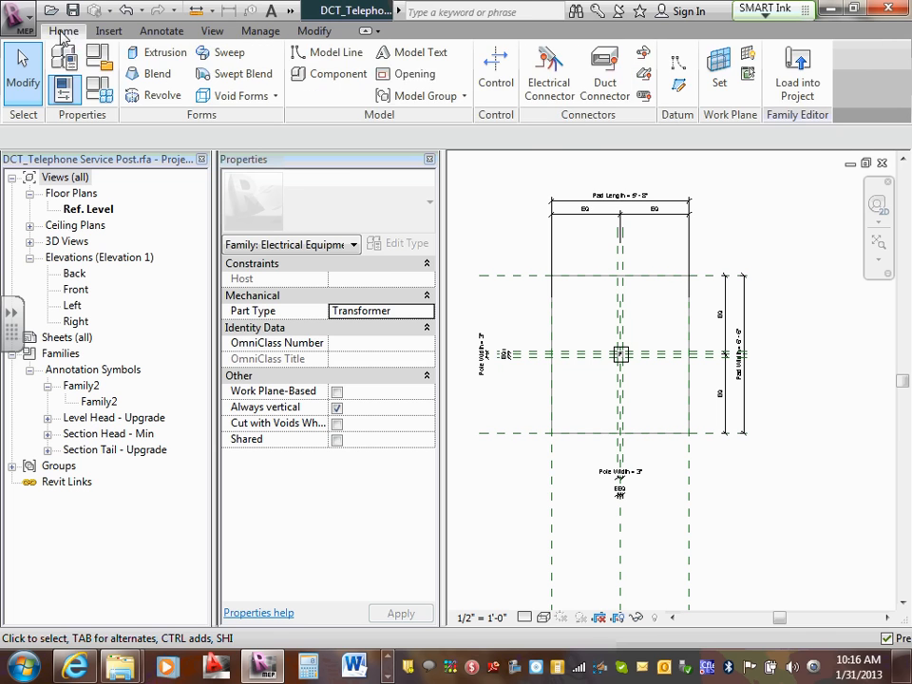
click(92, 63)
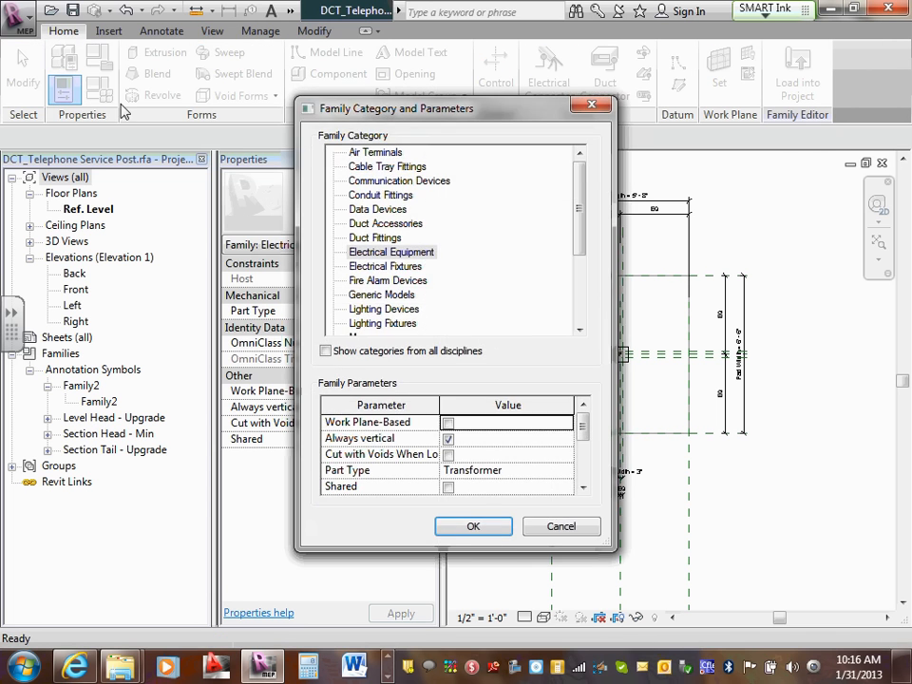
key(Escape)
click(105, 91)
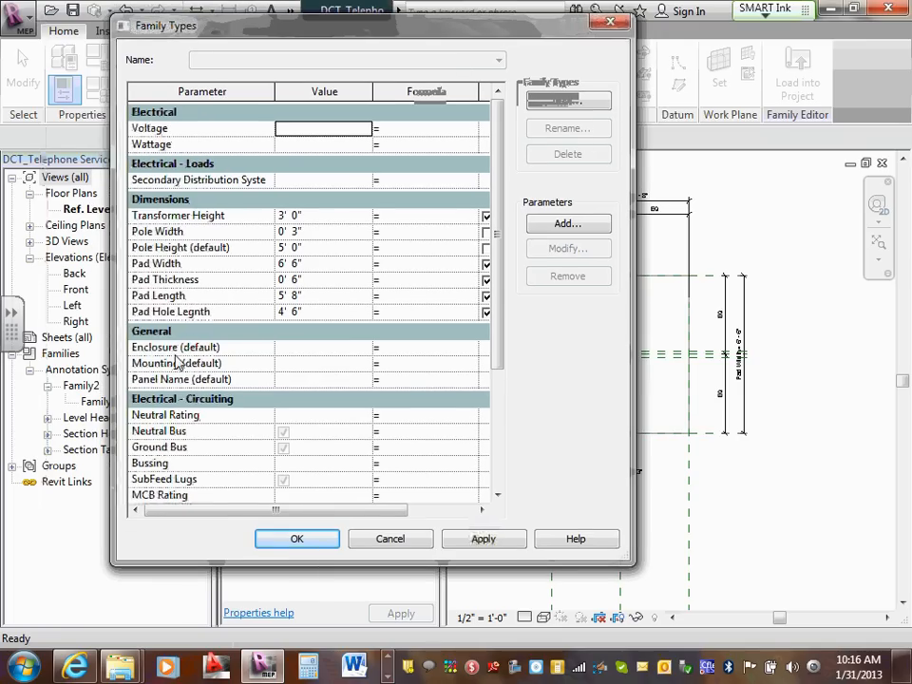
click(204, 300)
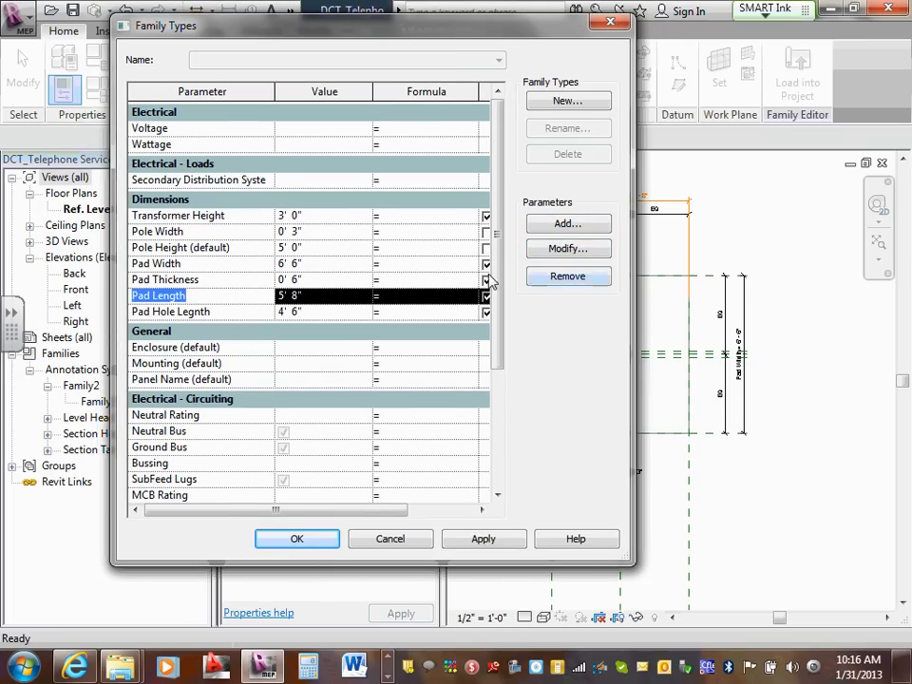
click(605, 252)
click(423, 134)
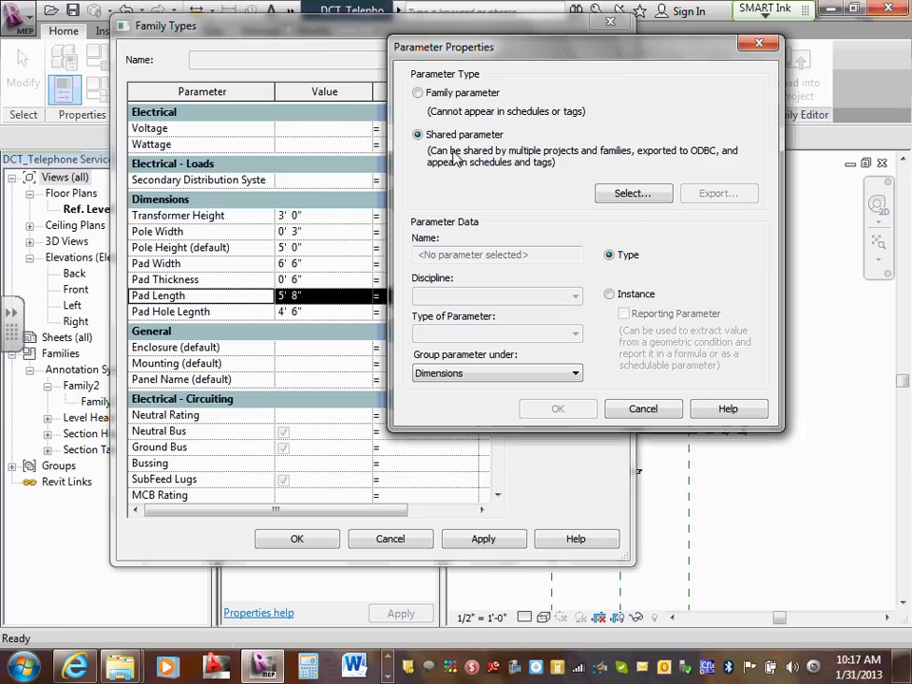
click(634, 195)
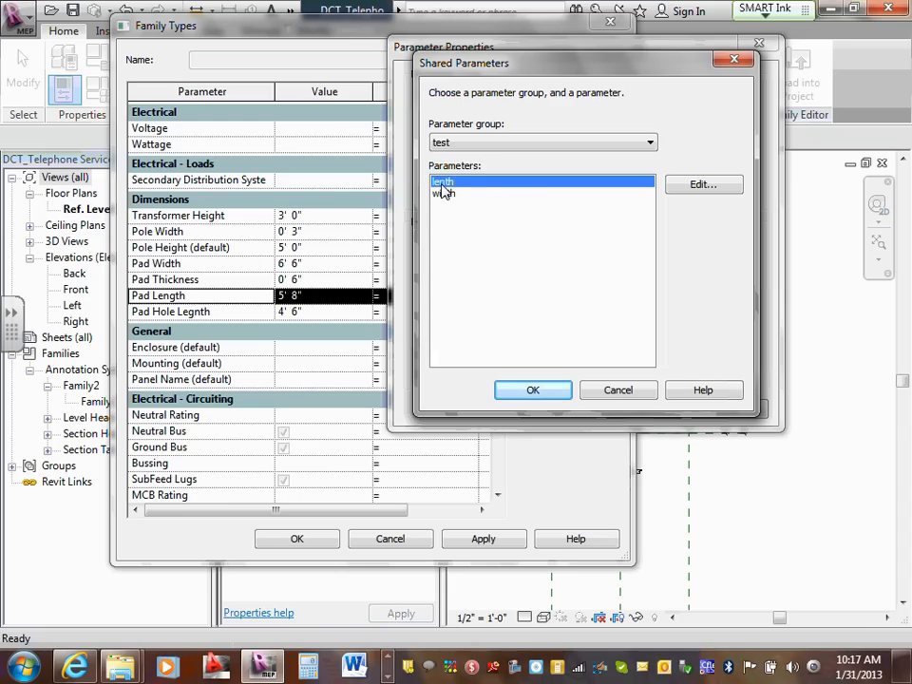
click(529, 391)
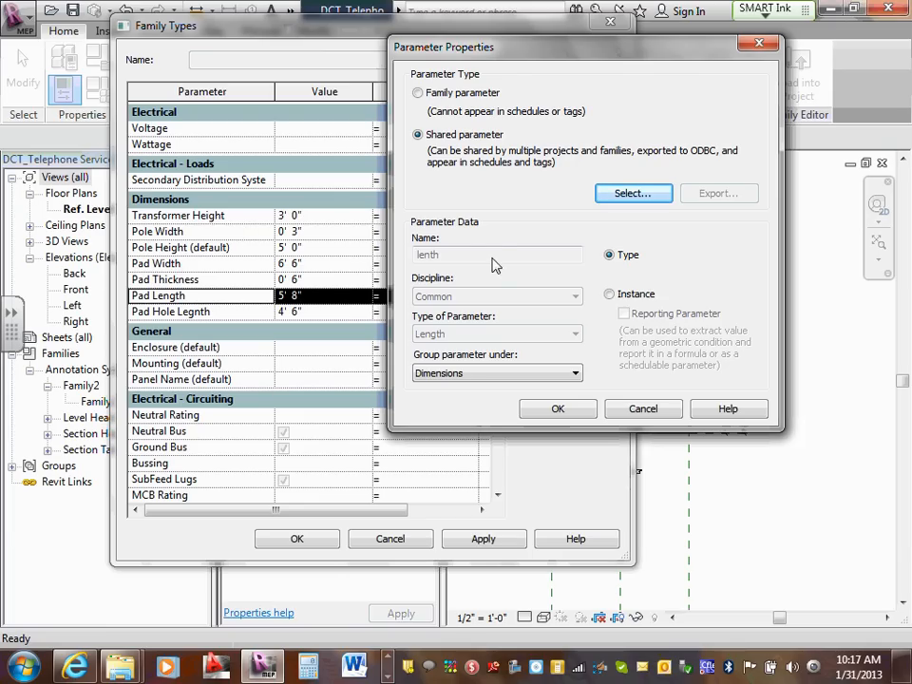
click(584, 411)
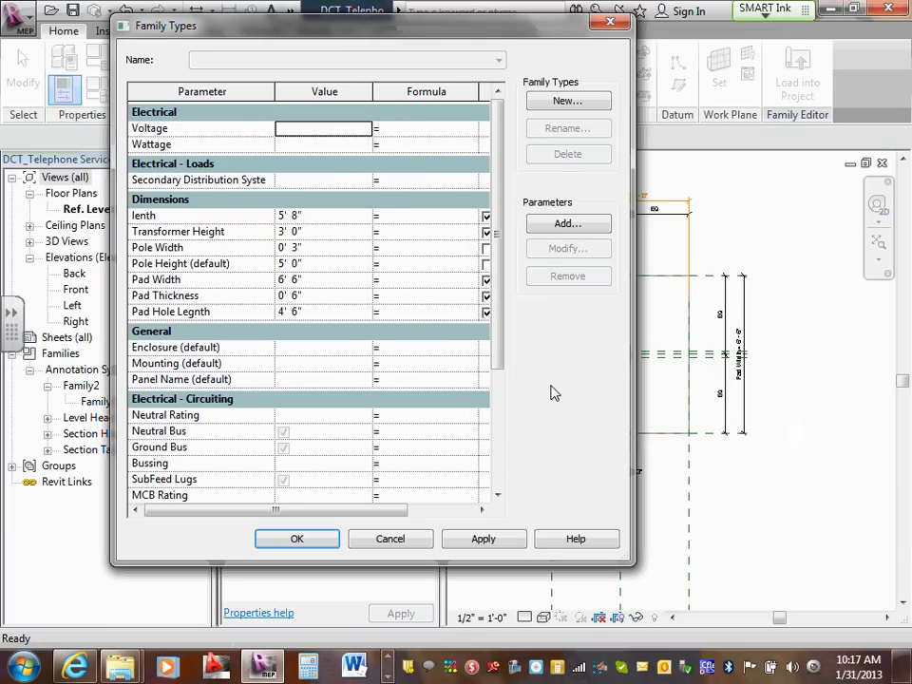
click(240, 217)
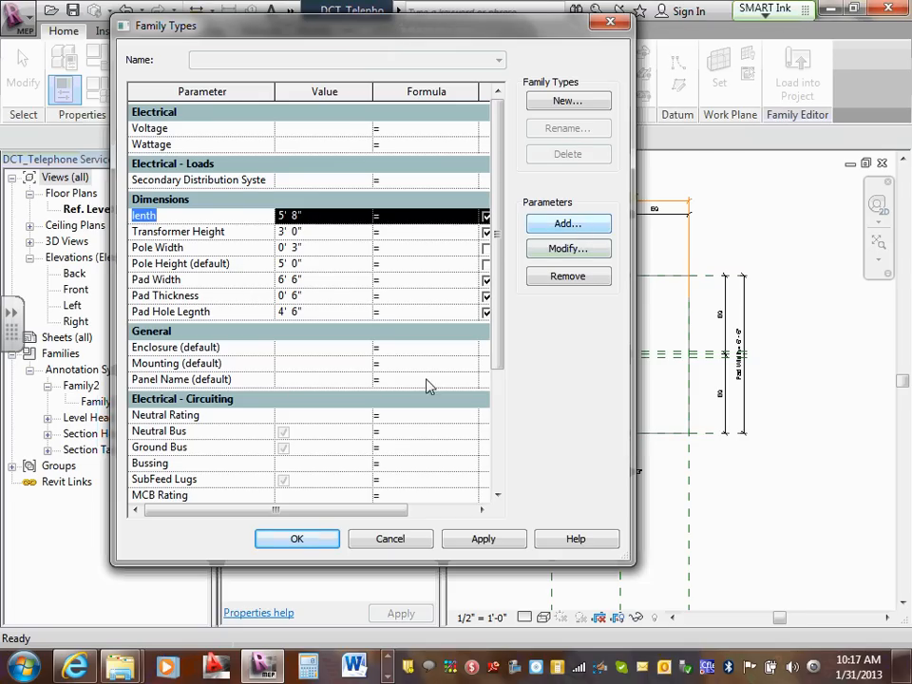
click(323, 535)
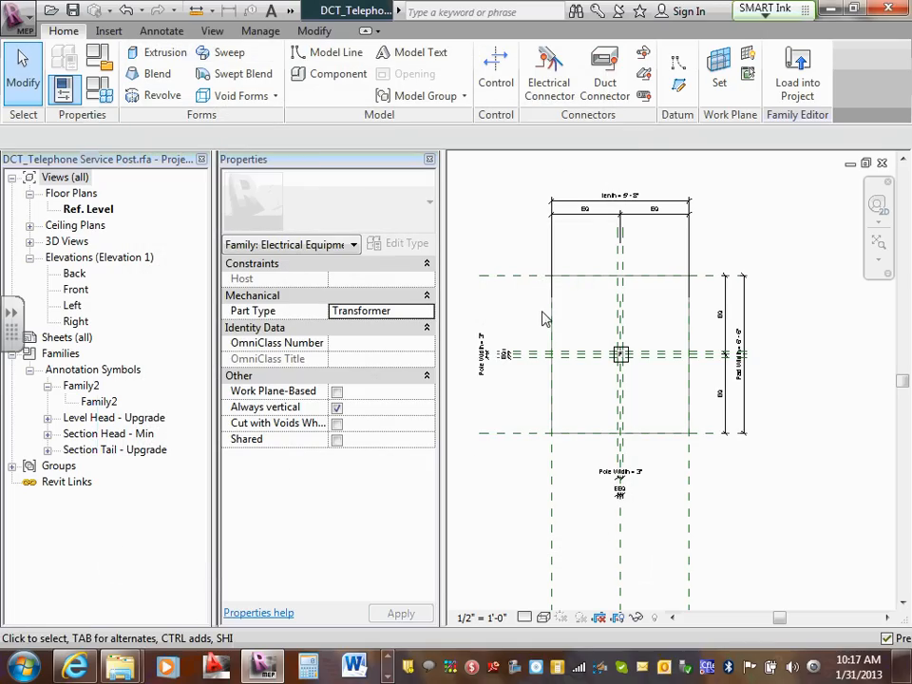
Load the telephone service post family into Project1, overwriting the existing version.
click(800, 85)
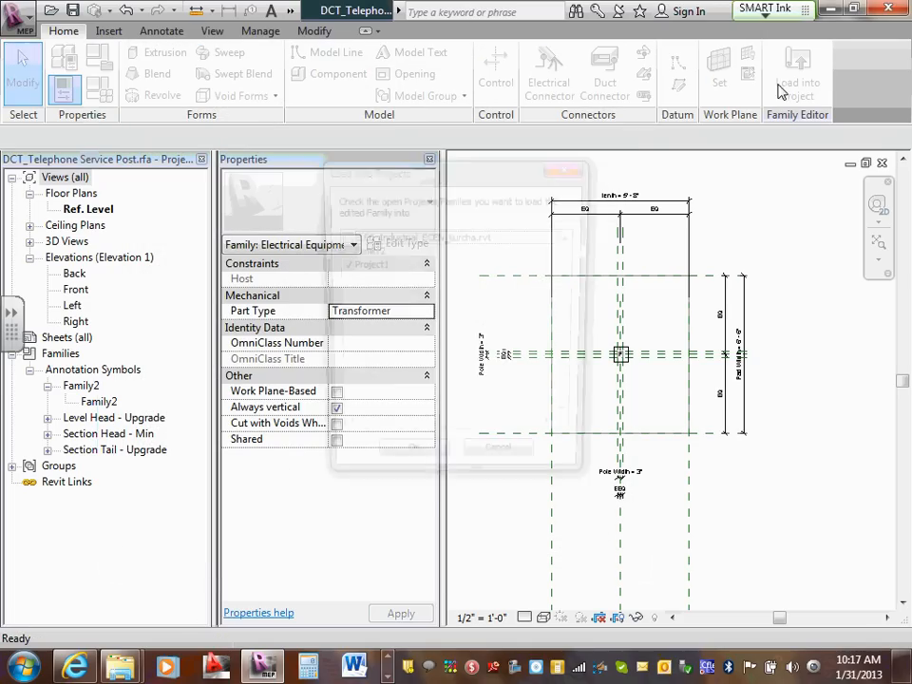
click(385, 466)
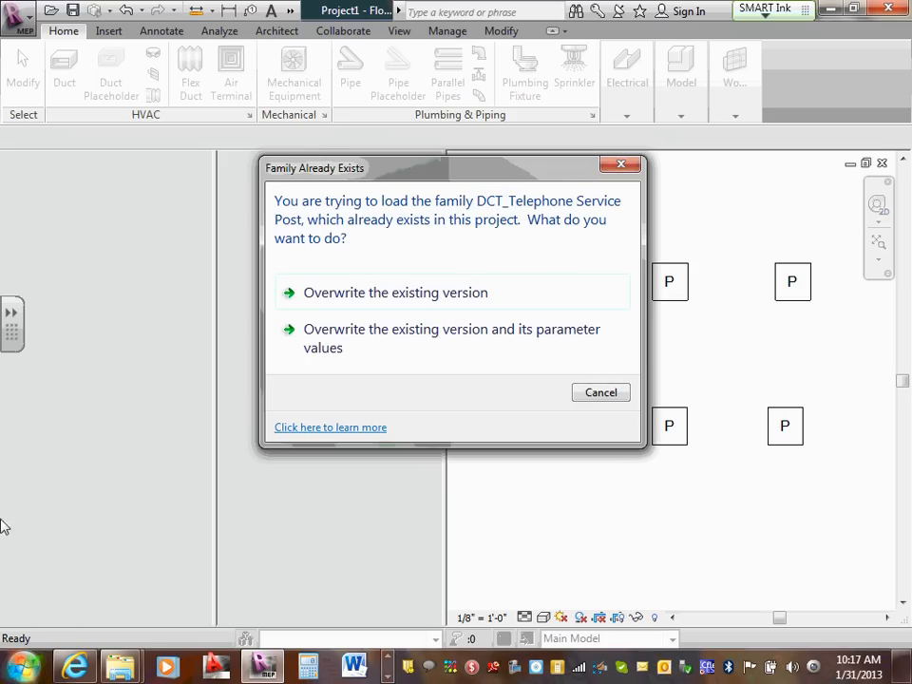
click(388, 296)
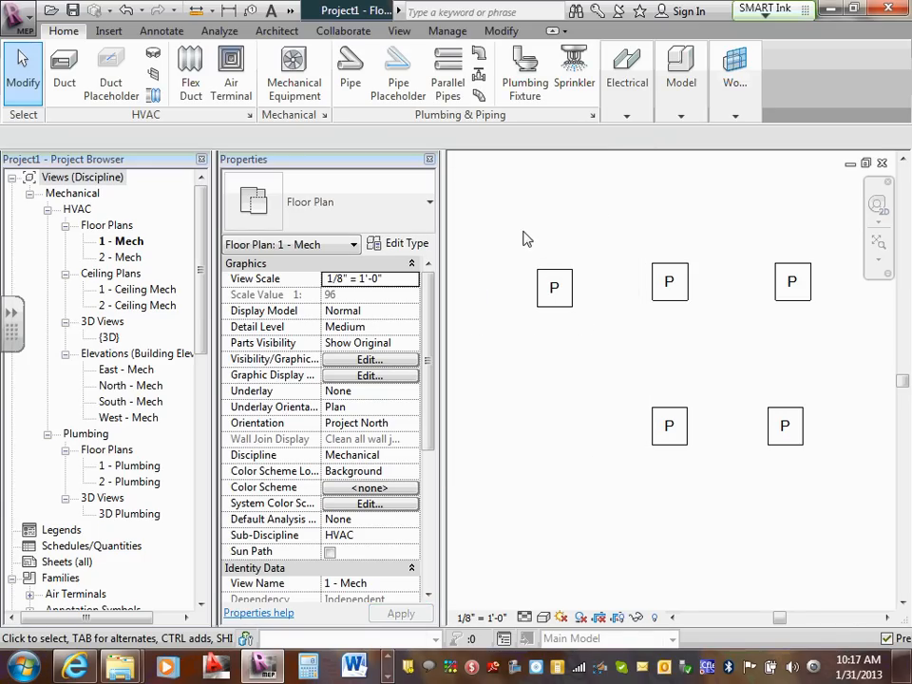
Create a new schedule of building components for the Electrical Equipment category in the New Construction phase.
click(399, 31)
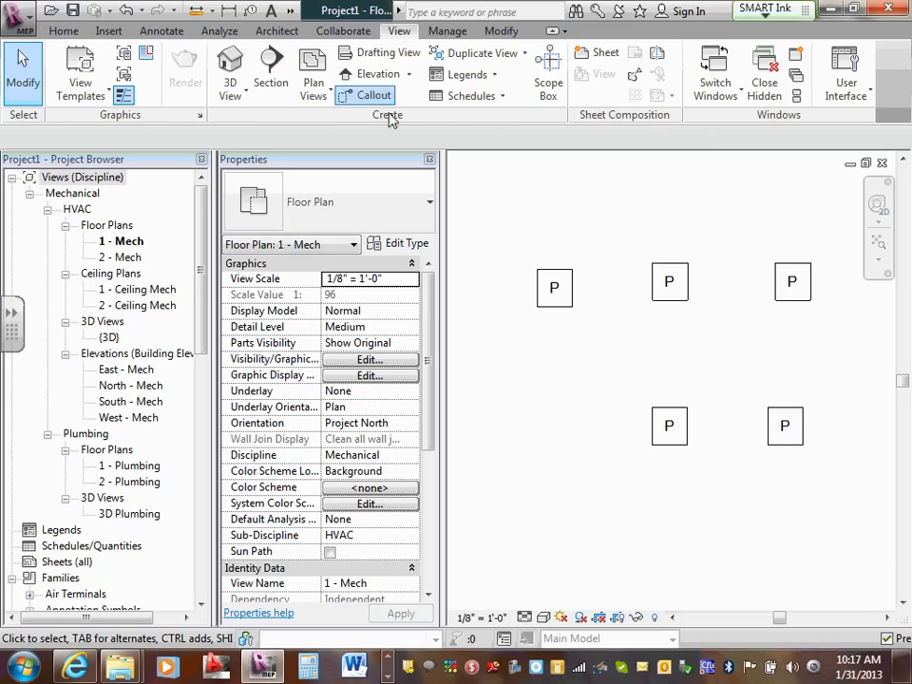
click(492, 101)
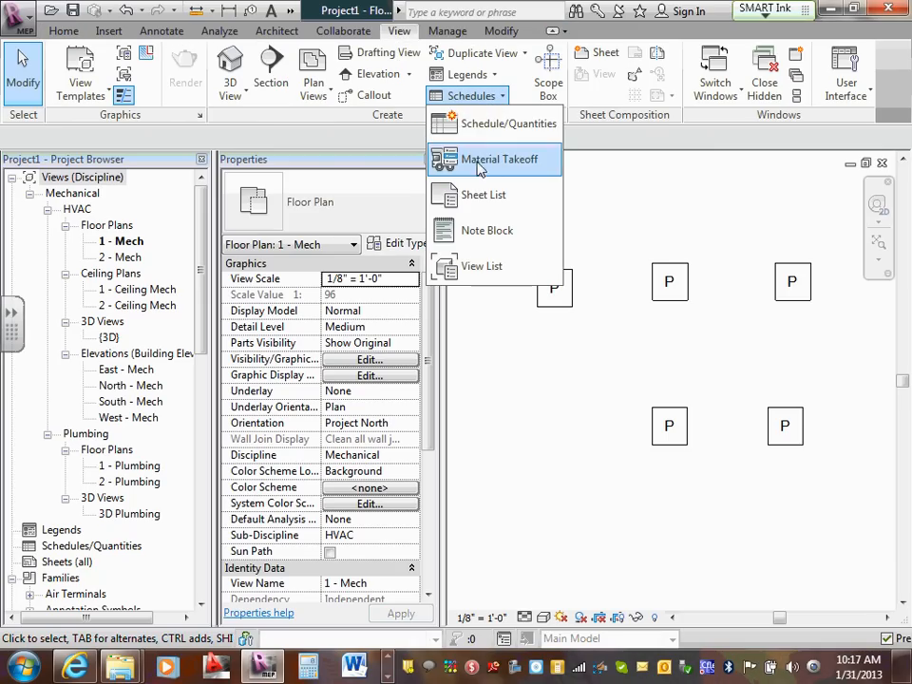
click(487, 126)
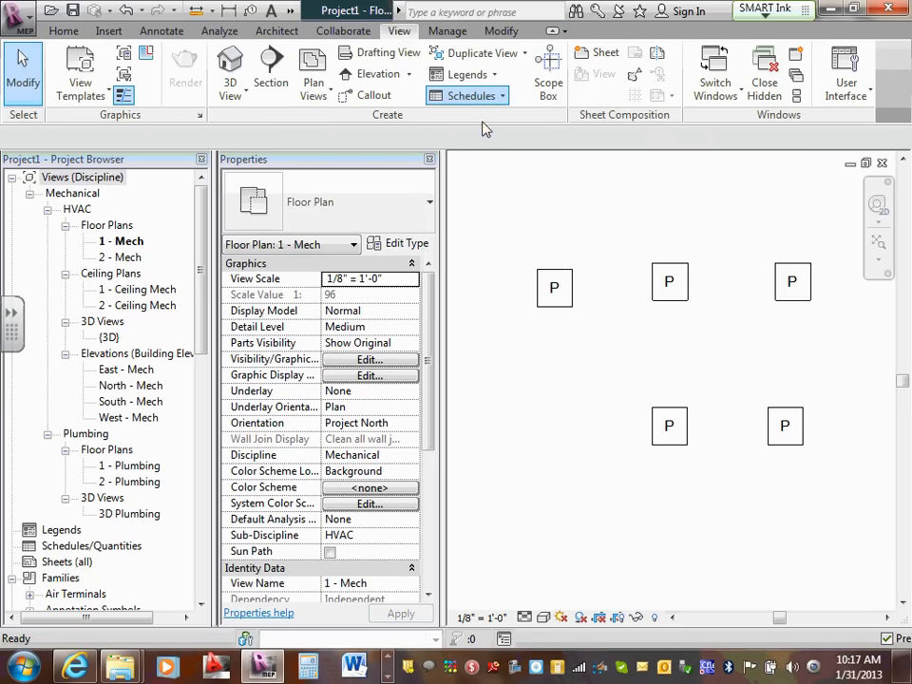
drag(422, 200, 433, 86)
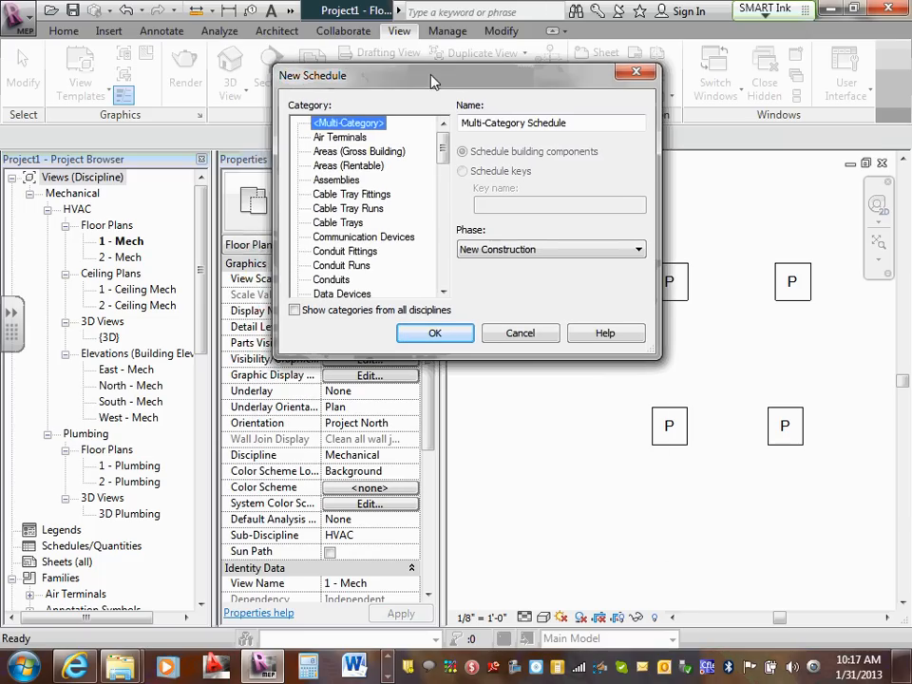
drag(443, 141, 442, 190)
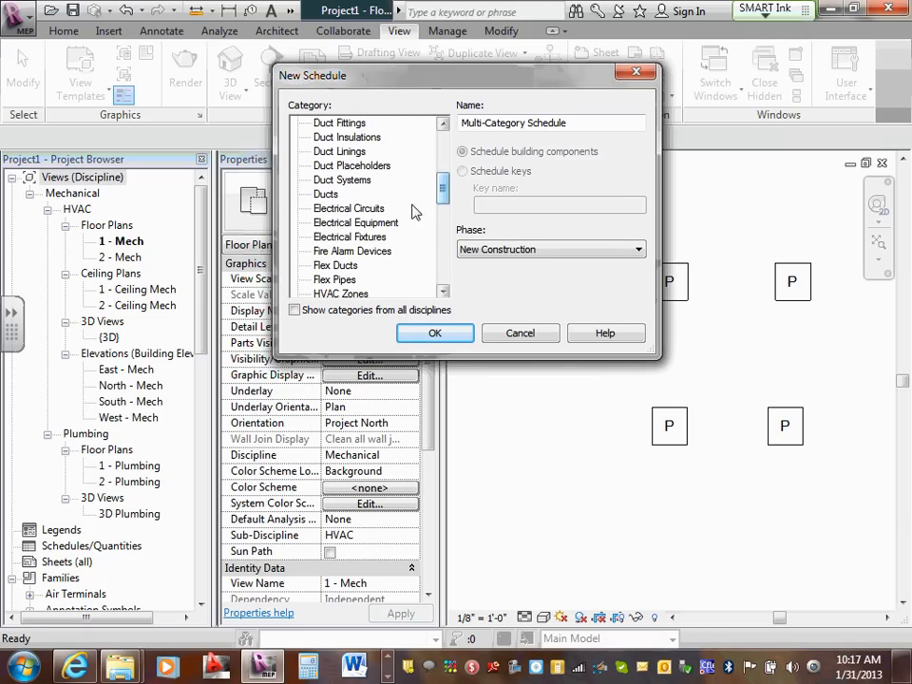
click(368, 224)
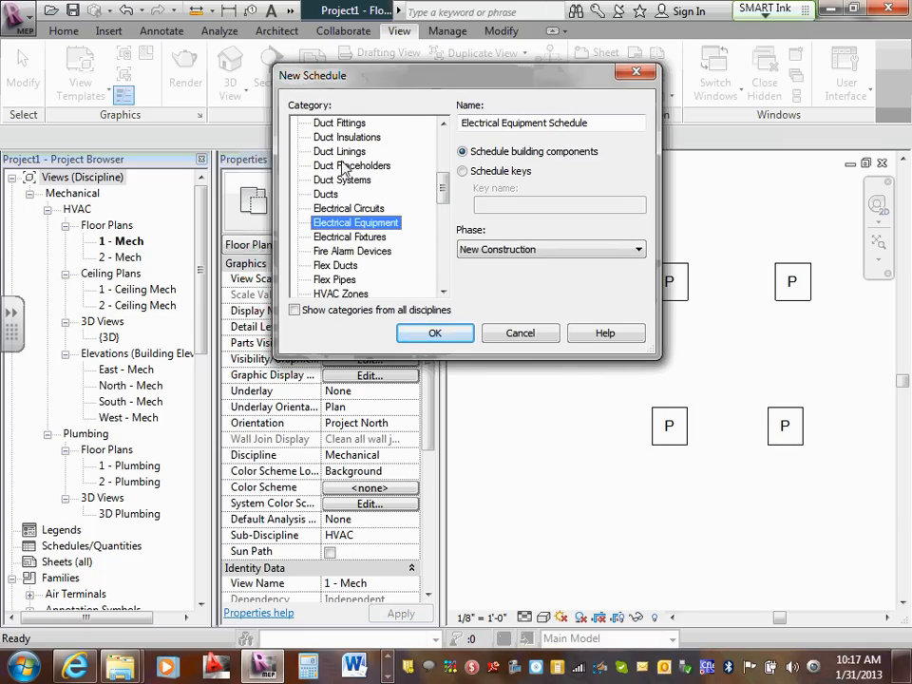
click(426, 334)
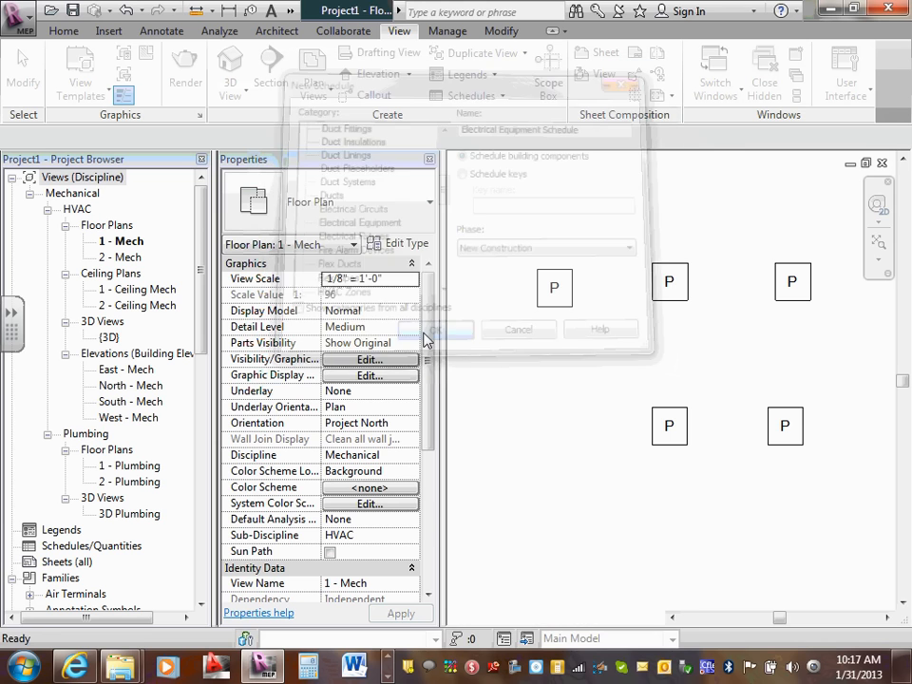
Add the shared parameter lenth to the schedule's fields.
drag(426, 154, 441, 85)
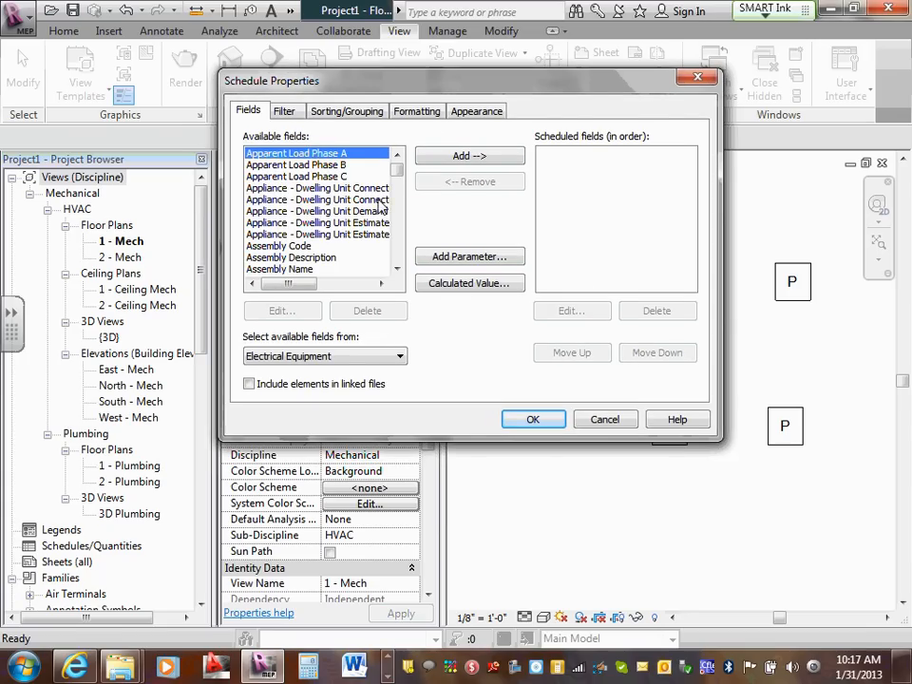
drag(397, 170, 400, 218)
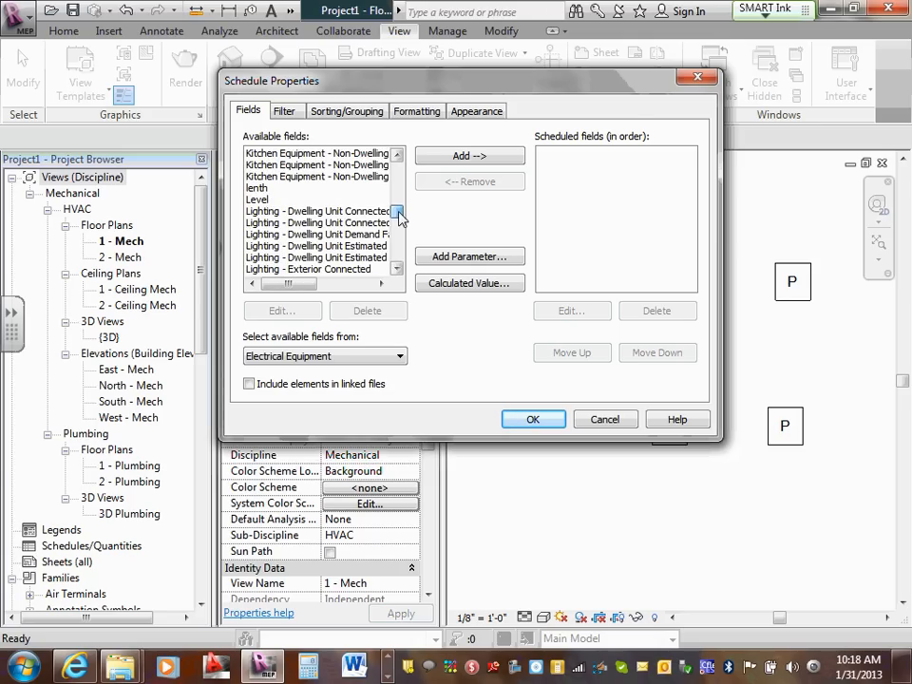
click(270, 189)
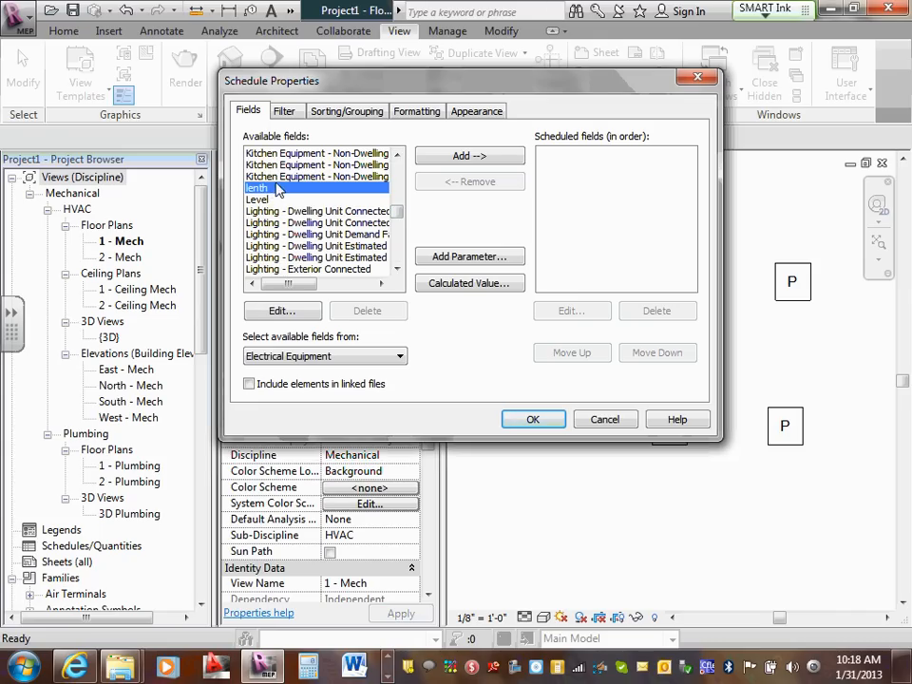
click(469, 155)
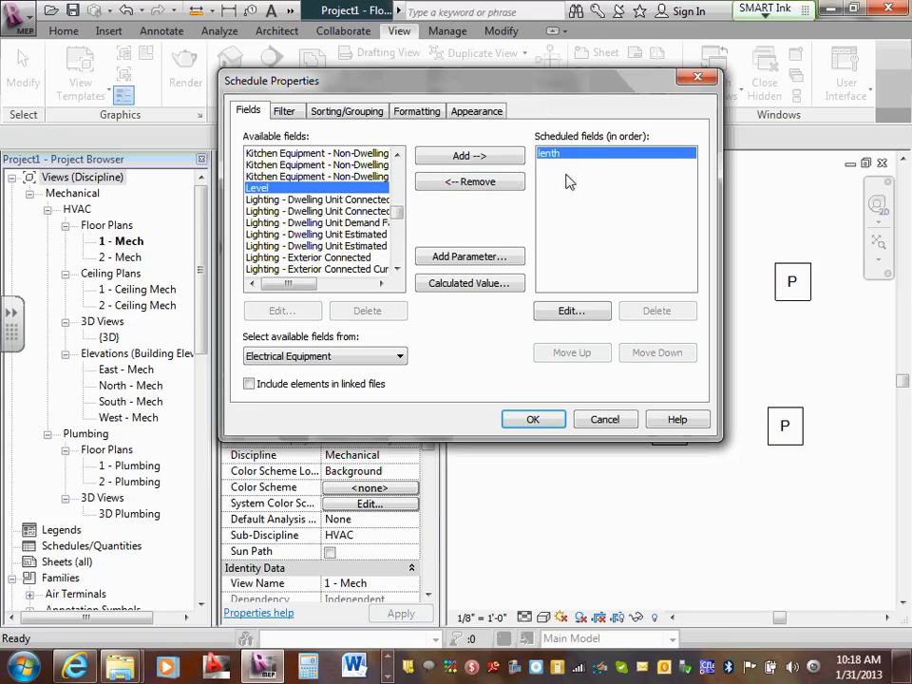
Add the Family field to the electrical equipment schedule.
drag(399, 226, 400, 180)
click(315, 200)
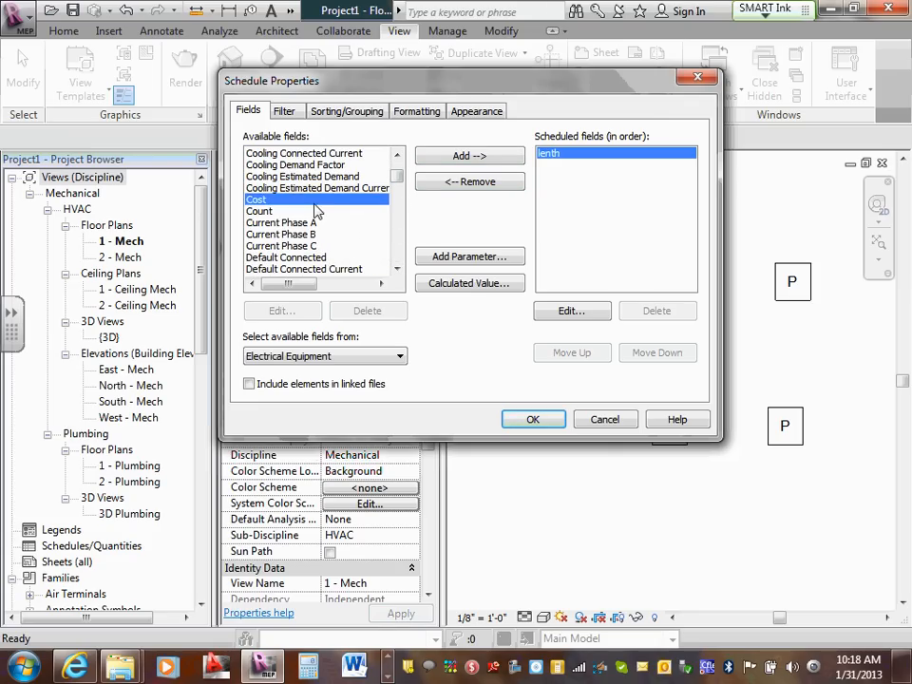
key(f)
scroll(314, 216, down, 1)
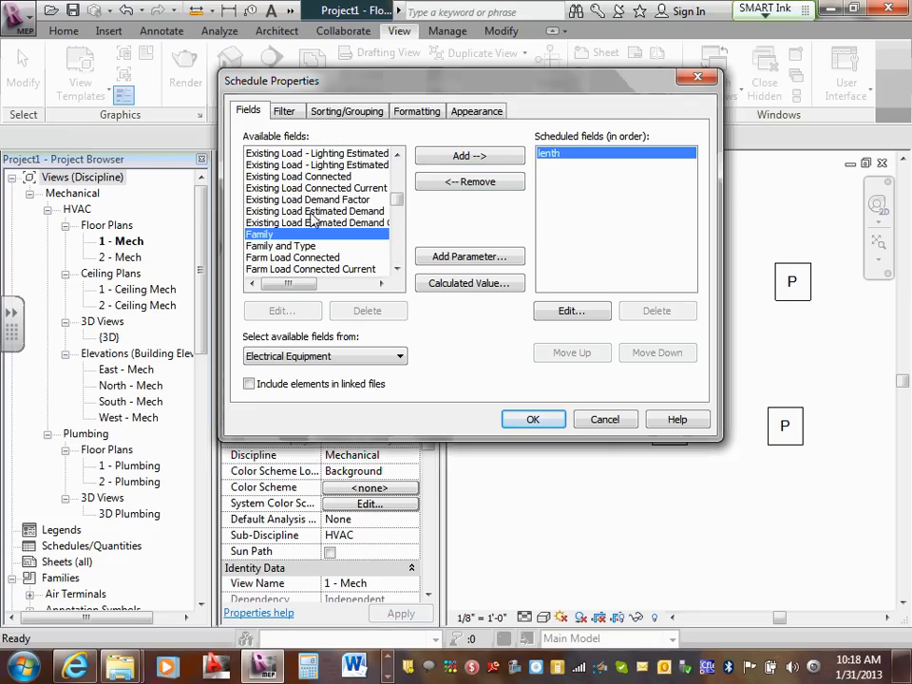
click(276, 247)
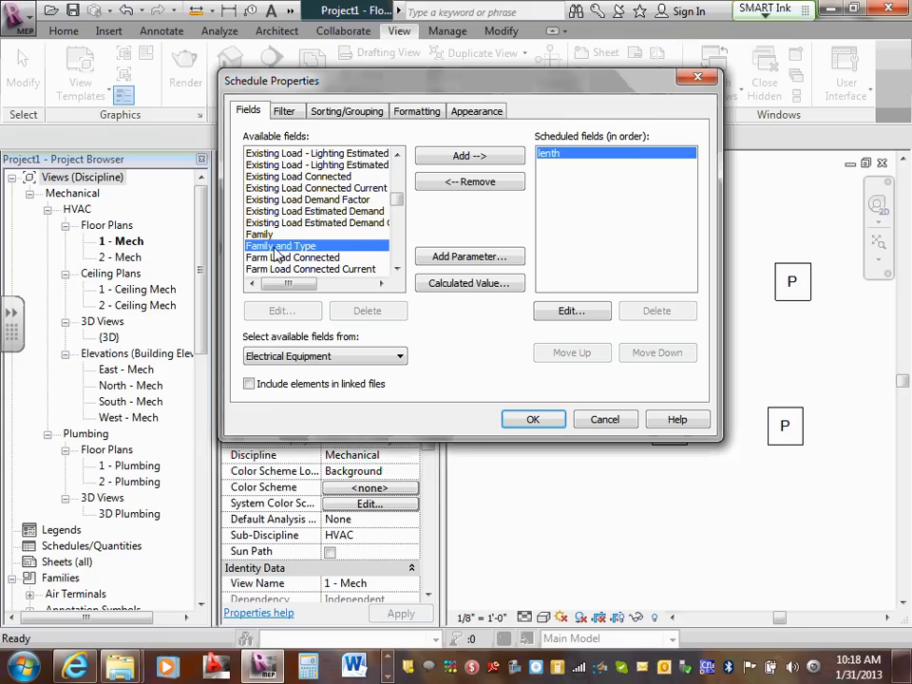
double_click(266, 234)
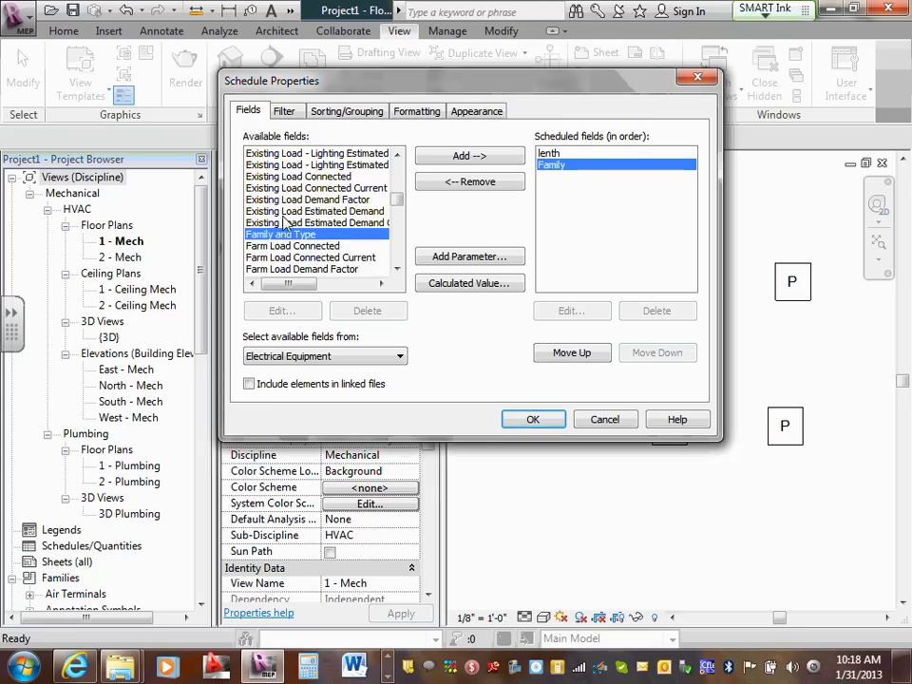
Add the Type field to the electrical equipment schedule.
click(283, 213)
key(t)
scroll(283, 224, down, 5)
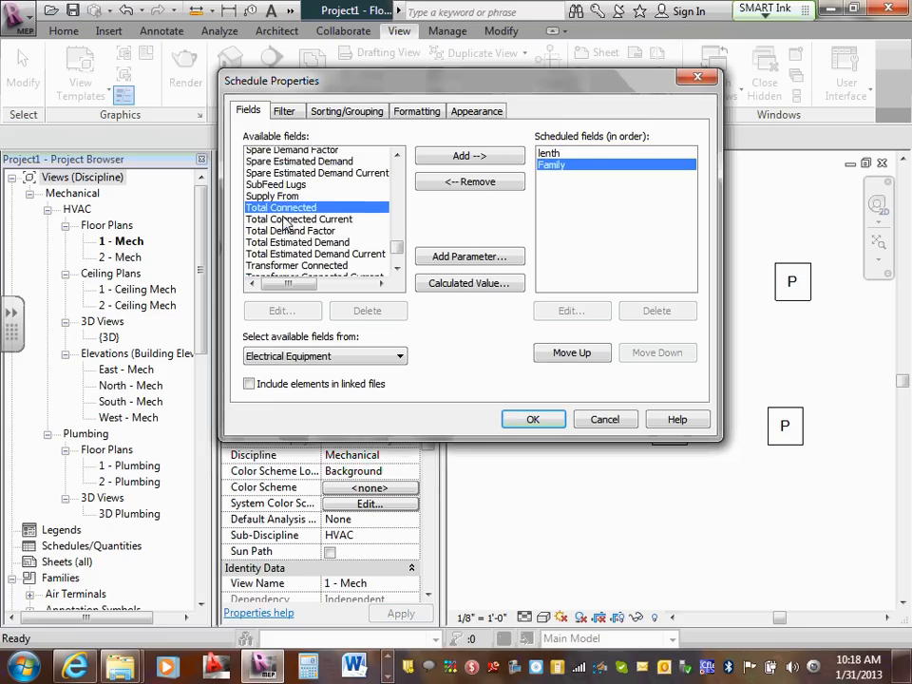
scroll(283, 224, down, 3)
scroll(278, 217, up, 1)
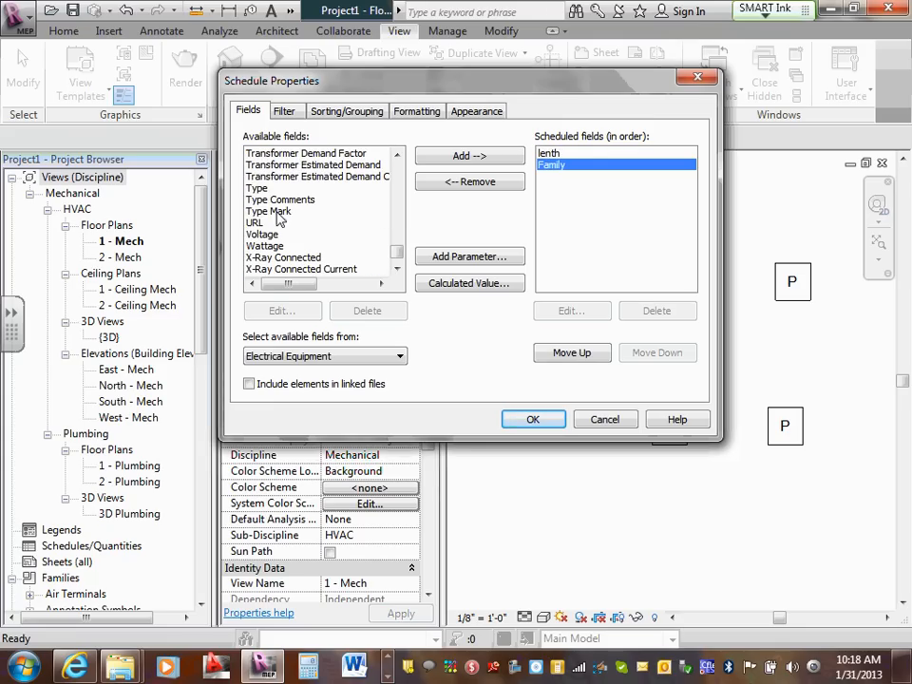
double_click(265, 189)
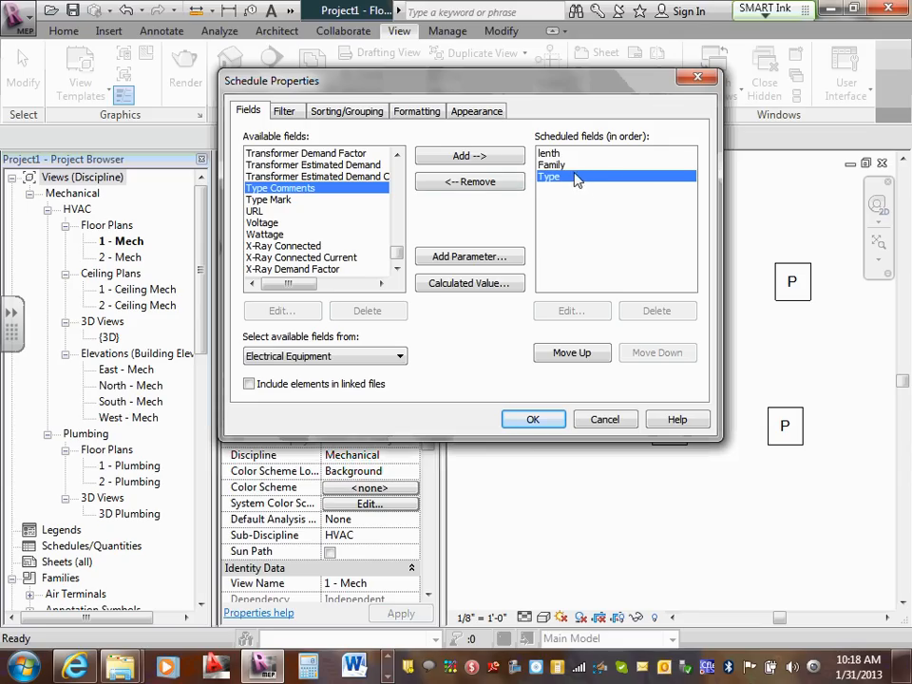
Reorder the scheduled fields to Family, Type, lenth.
click(556, 164)
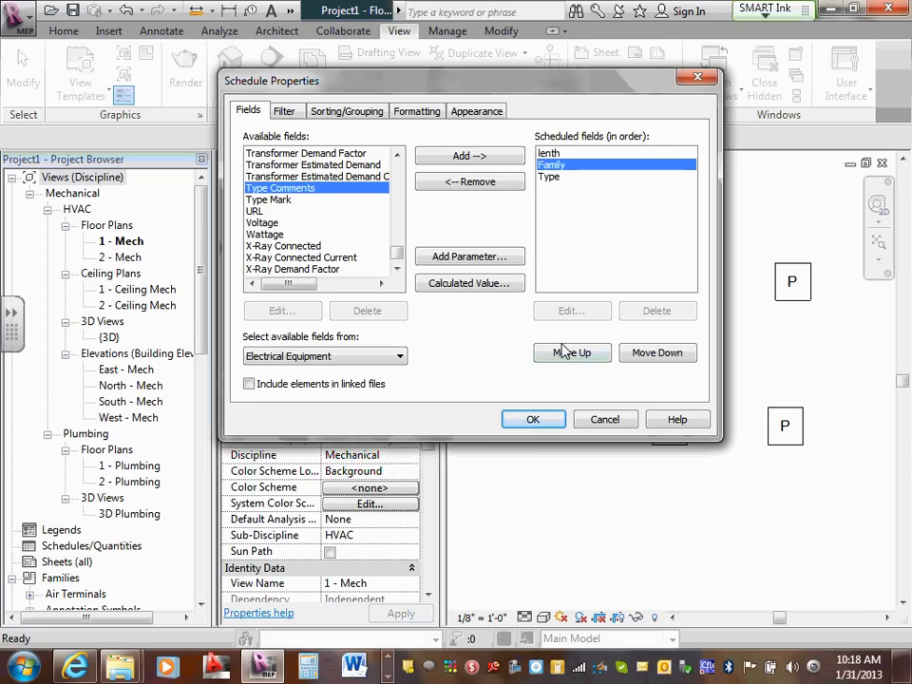
click(563, 352)
click(561, 176)
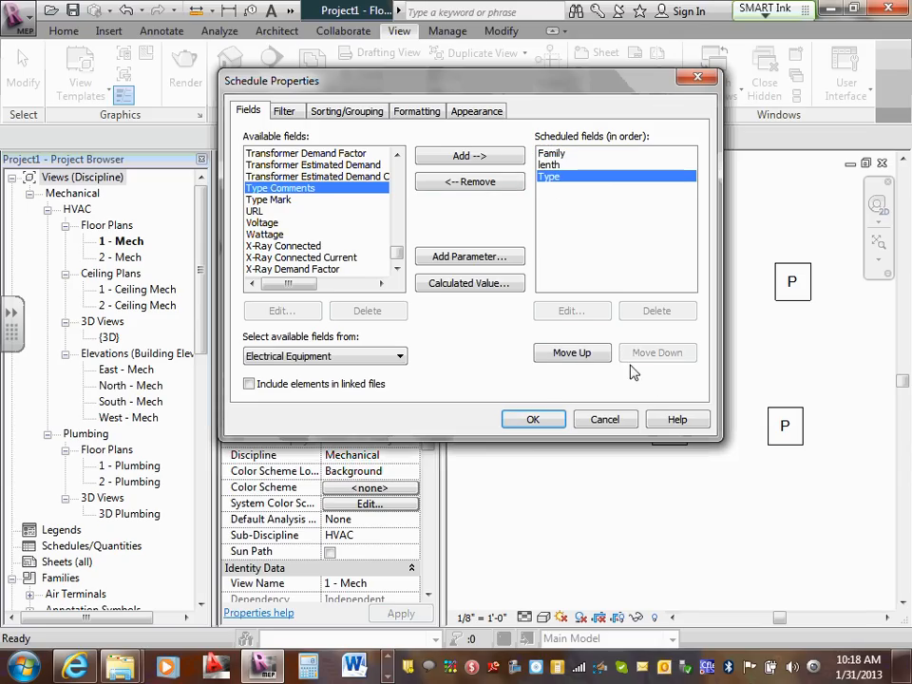
click(582, 354)
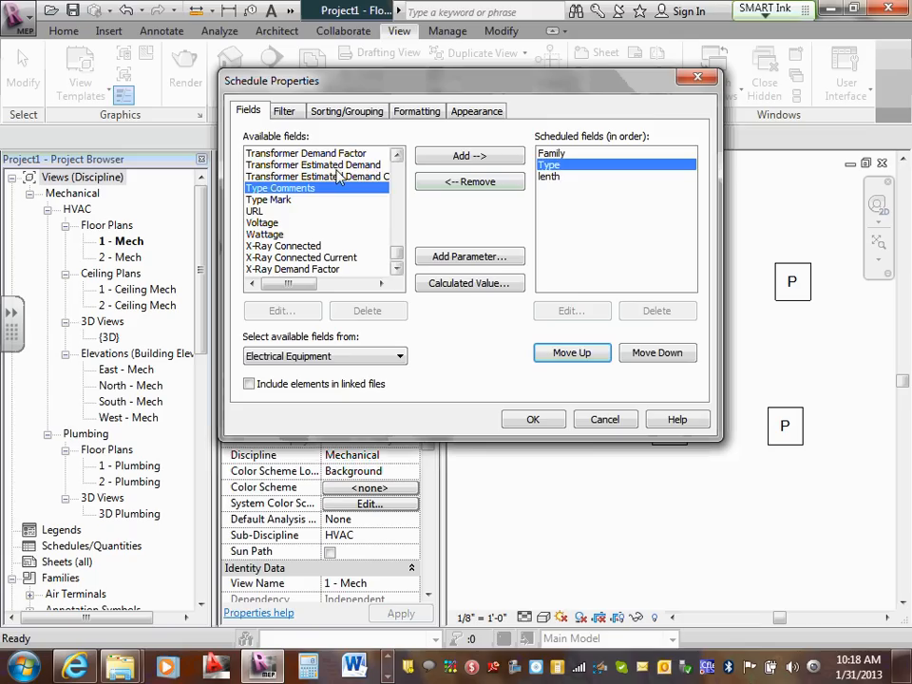
Sort the schedule by Family in ascending order.
click(293, 112)
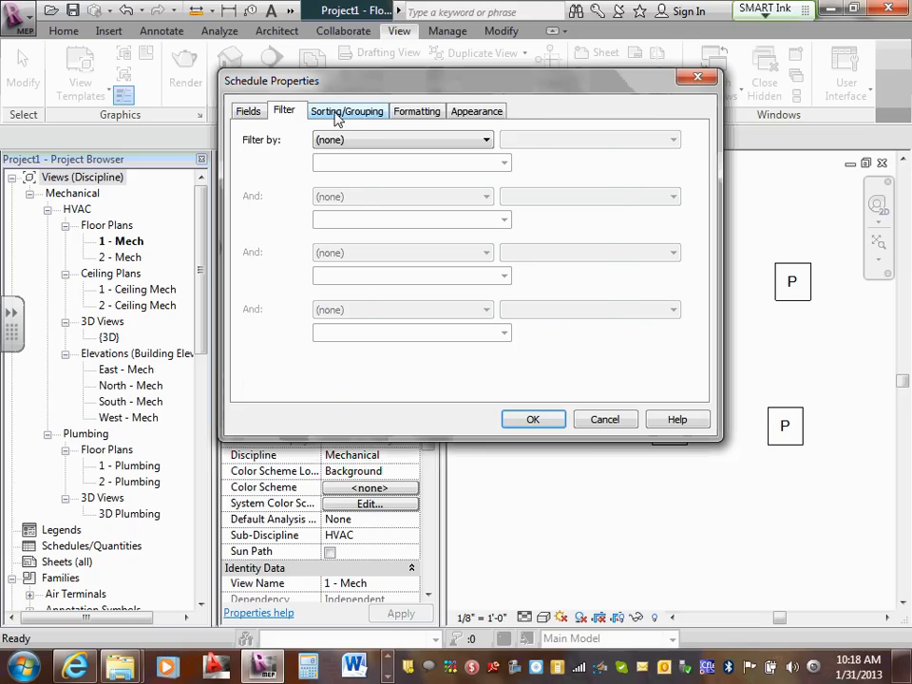
click(342, 111)
click(365, 142)
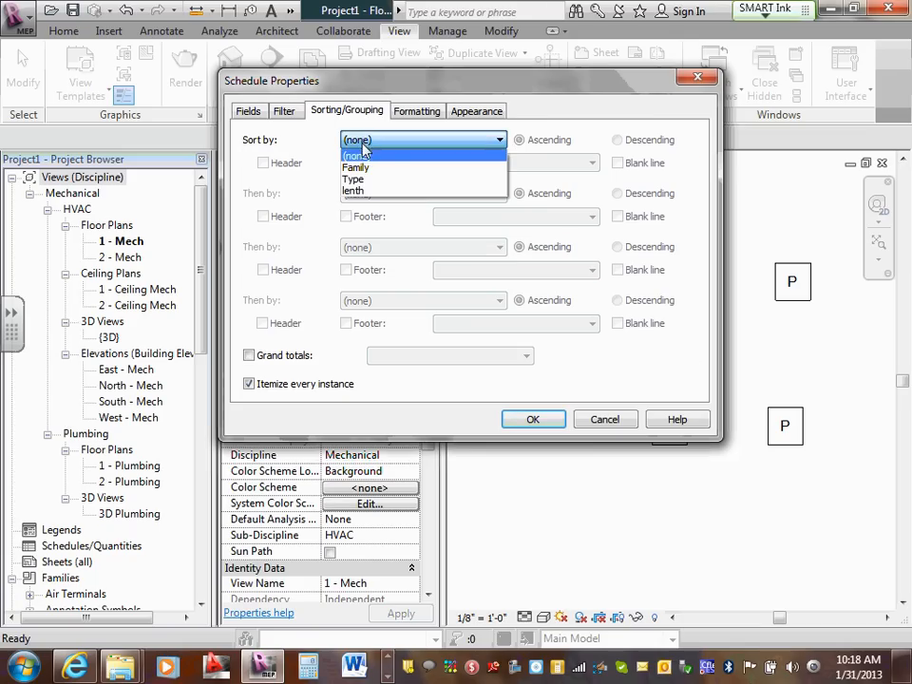
click(370, 168)
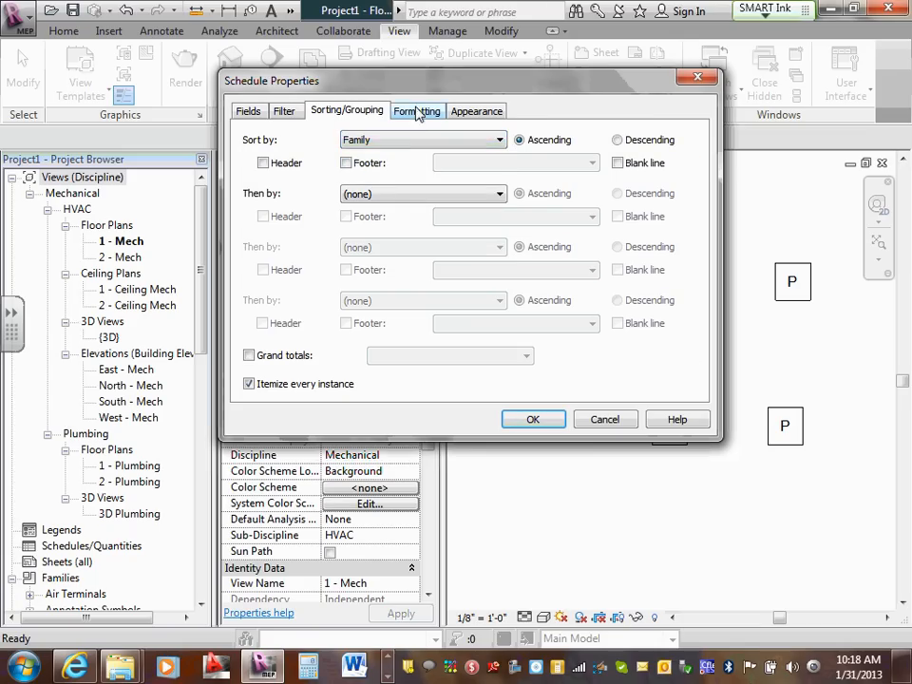
Set the lenth field's column heading to LENGTH and accept the schedule properties.
click(417, 111)
click(254, 175)
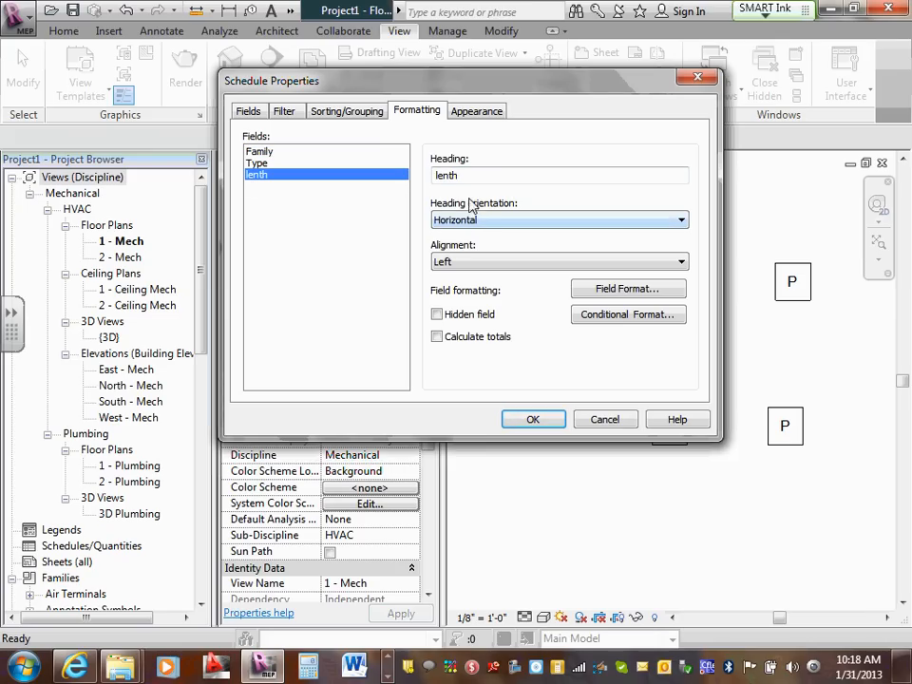
drag(470, 174, 427, 183)
text(LEN)
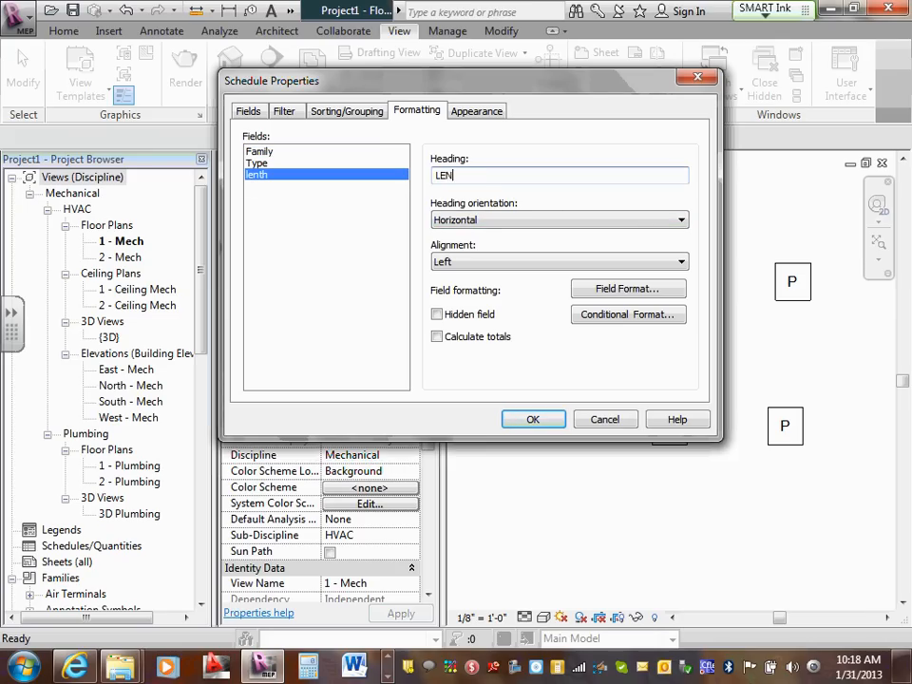
text(GTH)
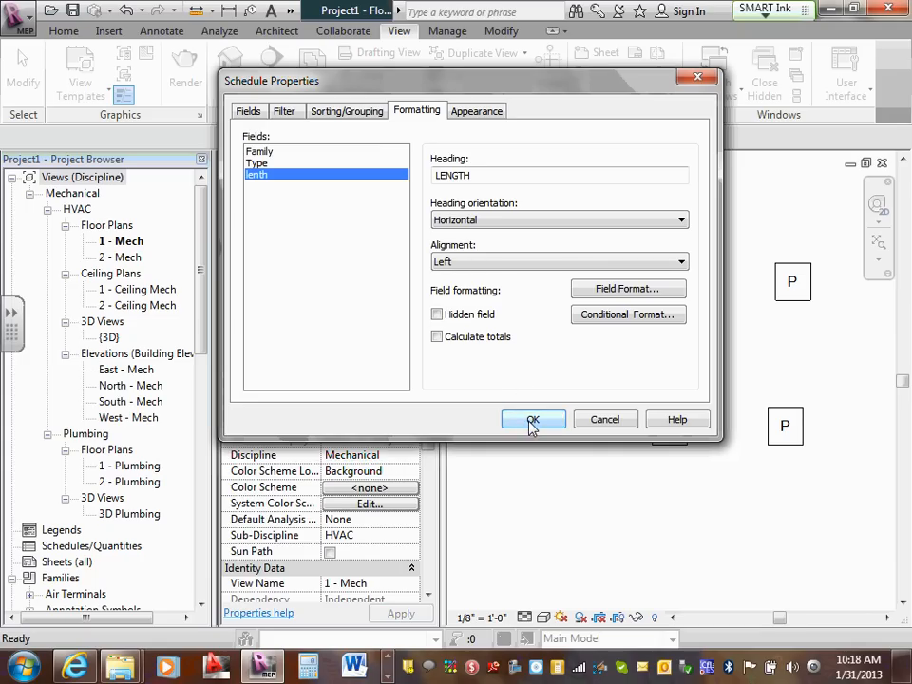
click(532, 421)
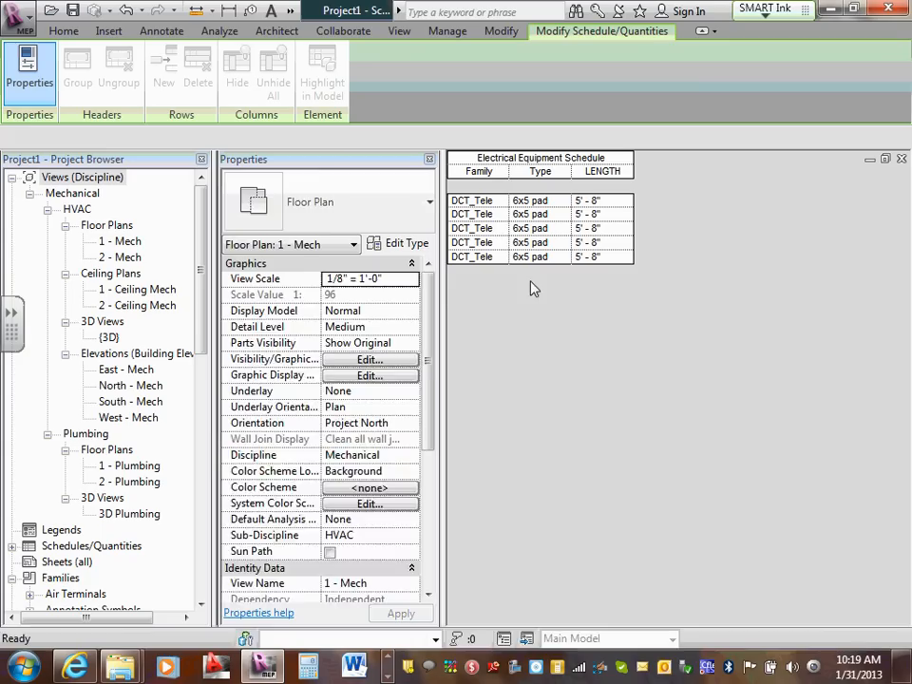
Widen the schedule's Family column to fit the full family names, and narrow the Type and LENGTH columns.
drag(510, 171, 594, 171)
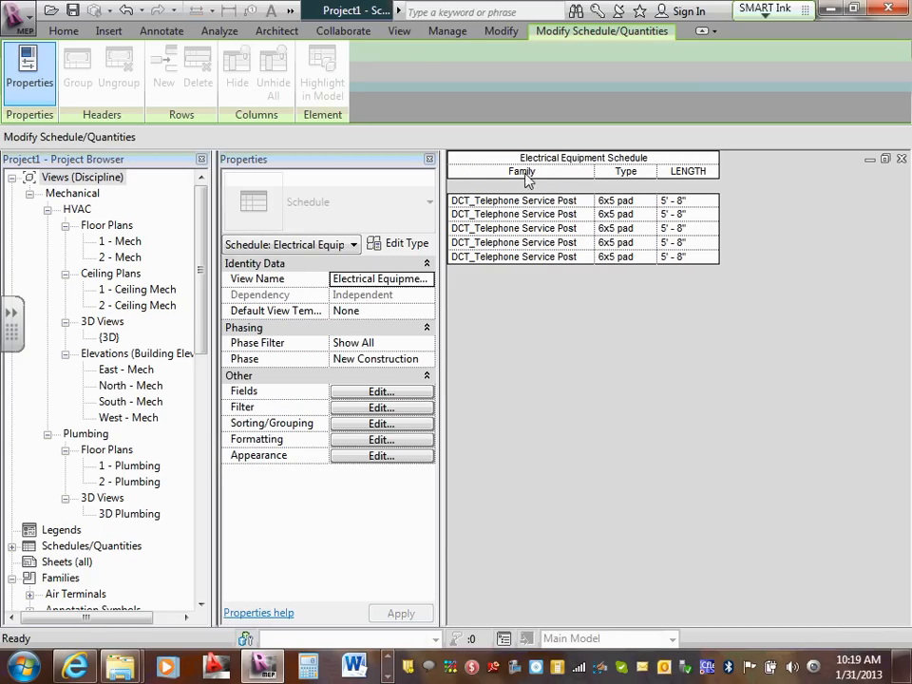
drag(656, 170, 652, 170)
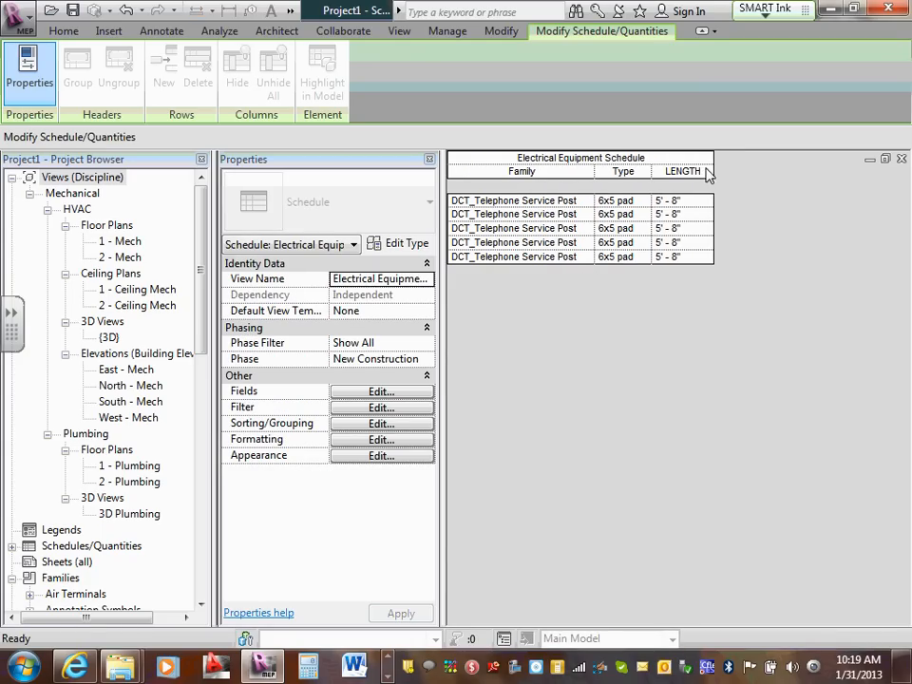
drag(714, 171, 694, 171)
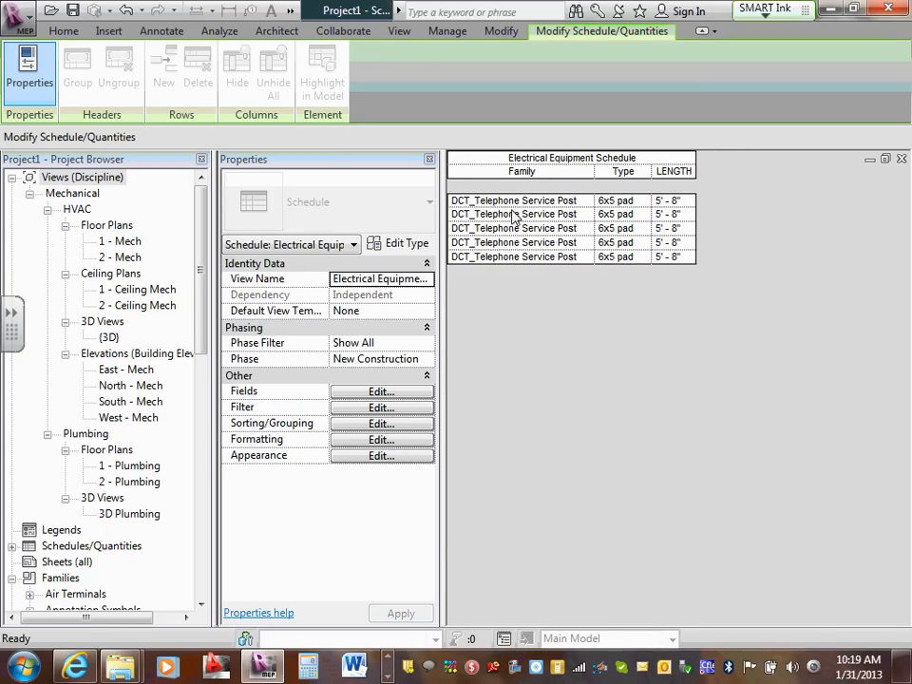
Change the first telephone service post in the schedule to the 4x3 pad type, and widen the Type and LENGTH columns.
click(647, 203)
click(644, 202)
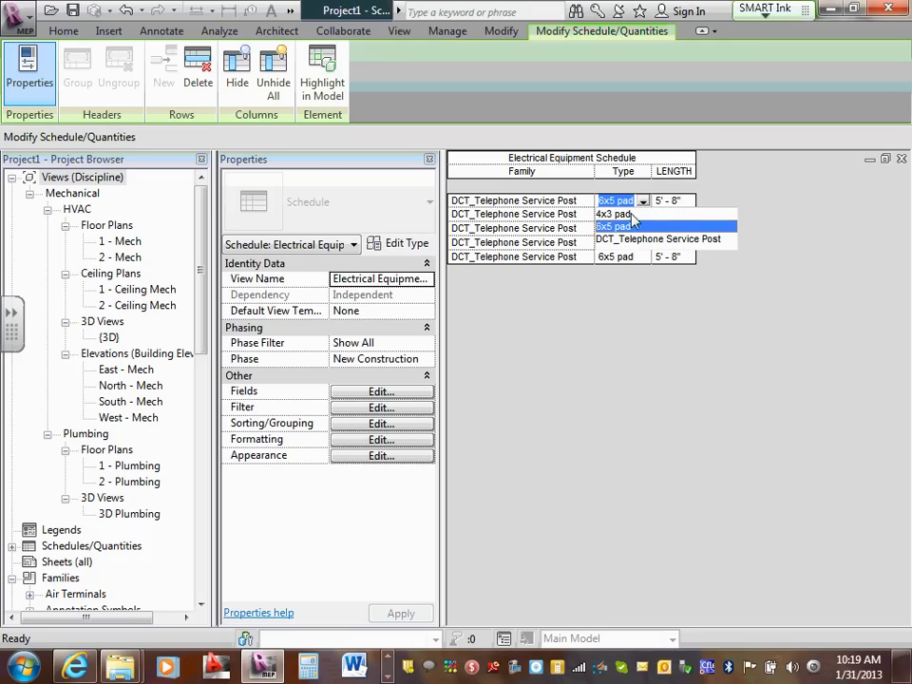
click(629, 215)
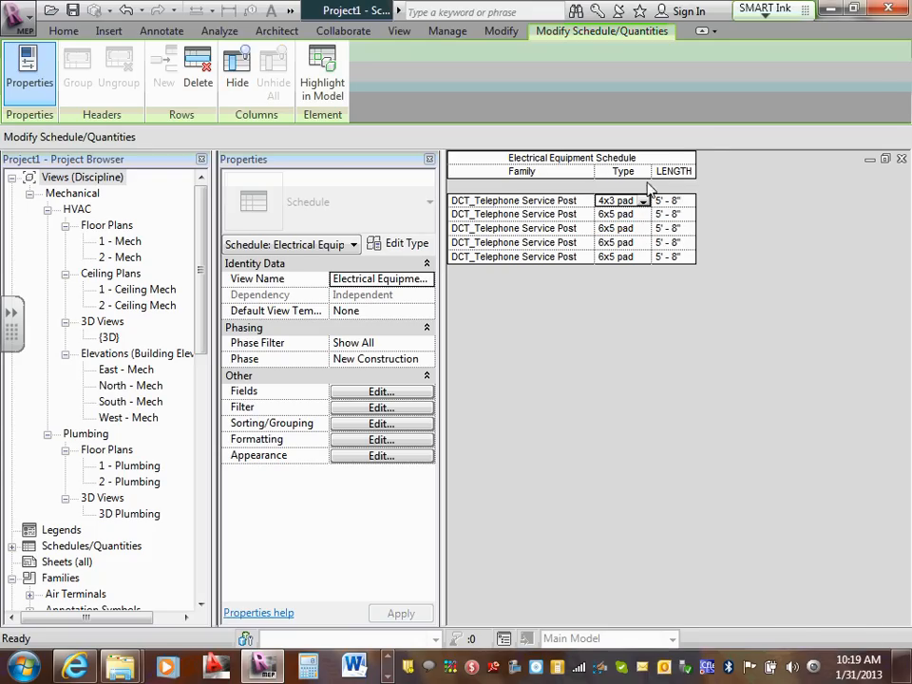
drag(652, 172, 670, 172)
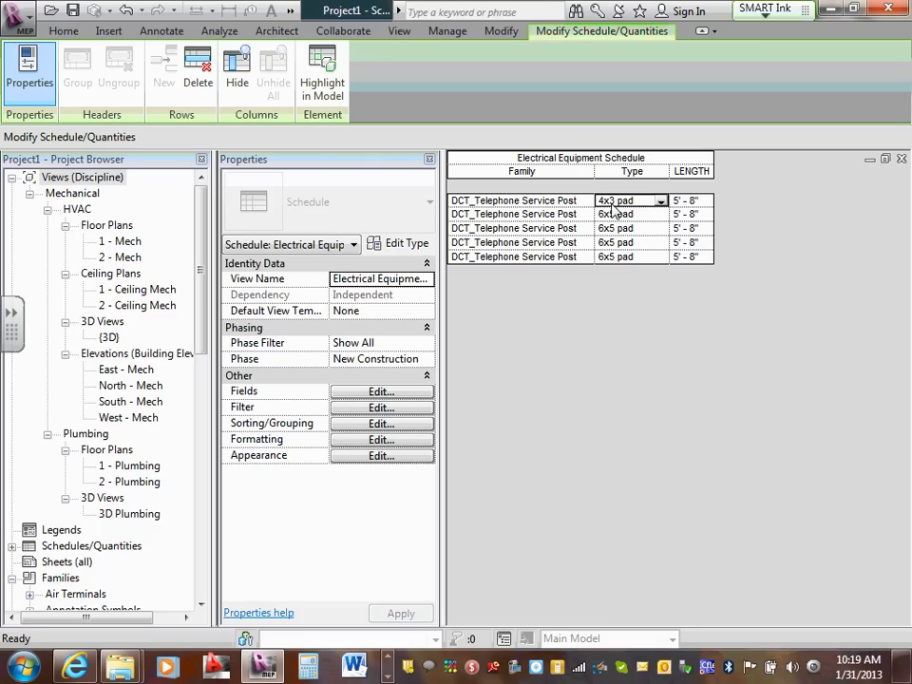
drag(712, 202, 733, 201)
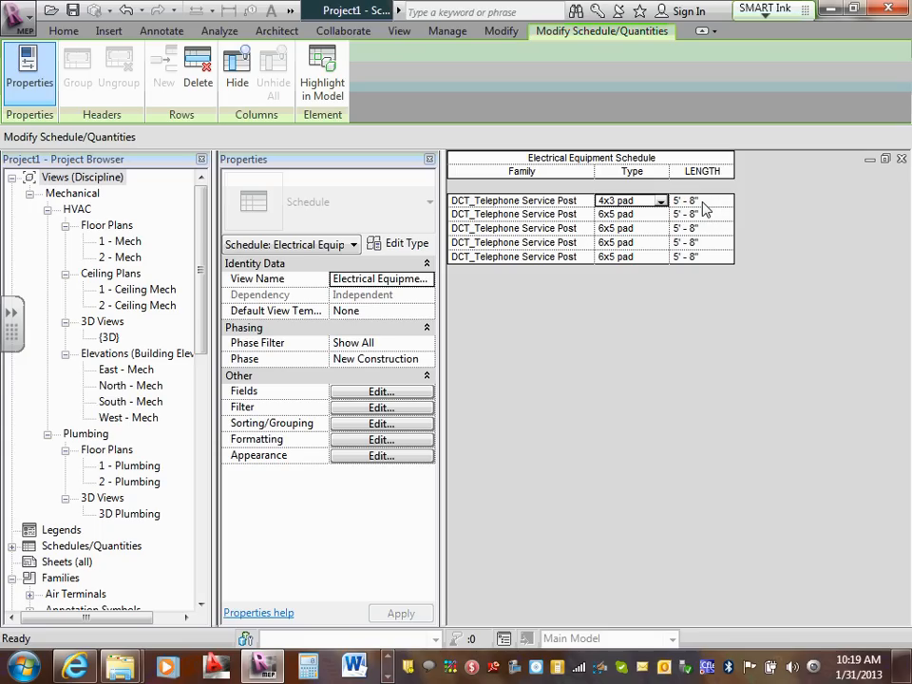
Set the LENGTH of the 4x3 pad row to 3 feet in the schedule.
click(705, 203)
drag(707, 200, 668, 202)
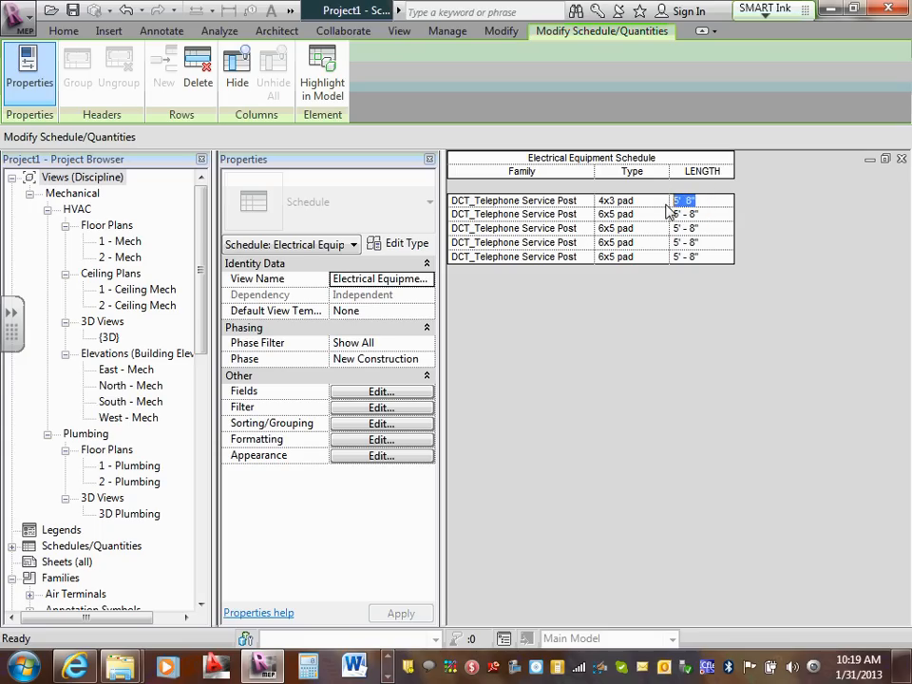
text(3)
click(676, 216)
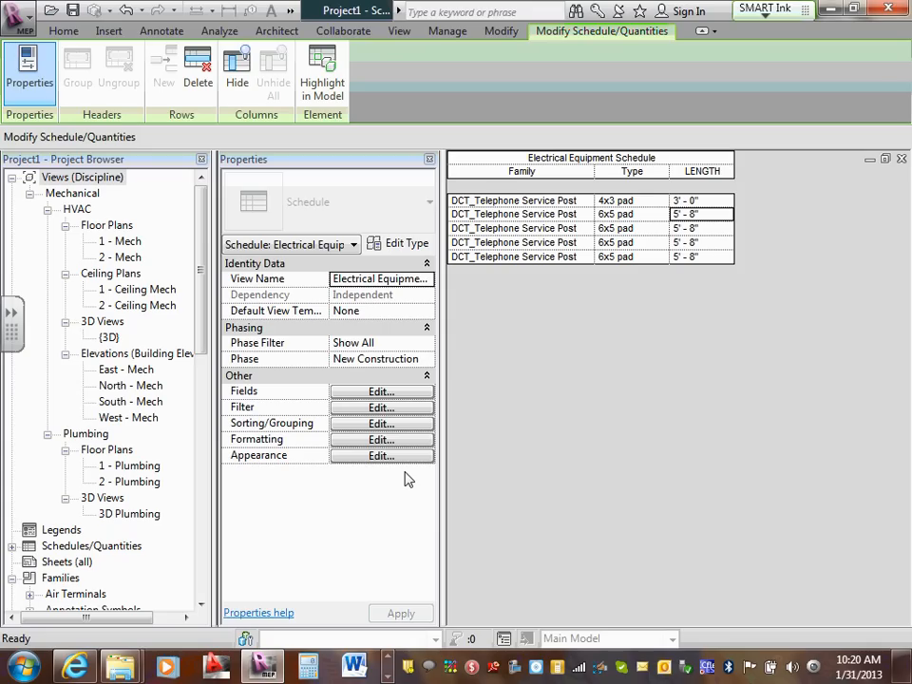
Return to the 1 - Mech floor plan and examine the options for adding a project parameter, cancelling both parameter dialogs.
key(ctrl+Tab)
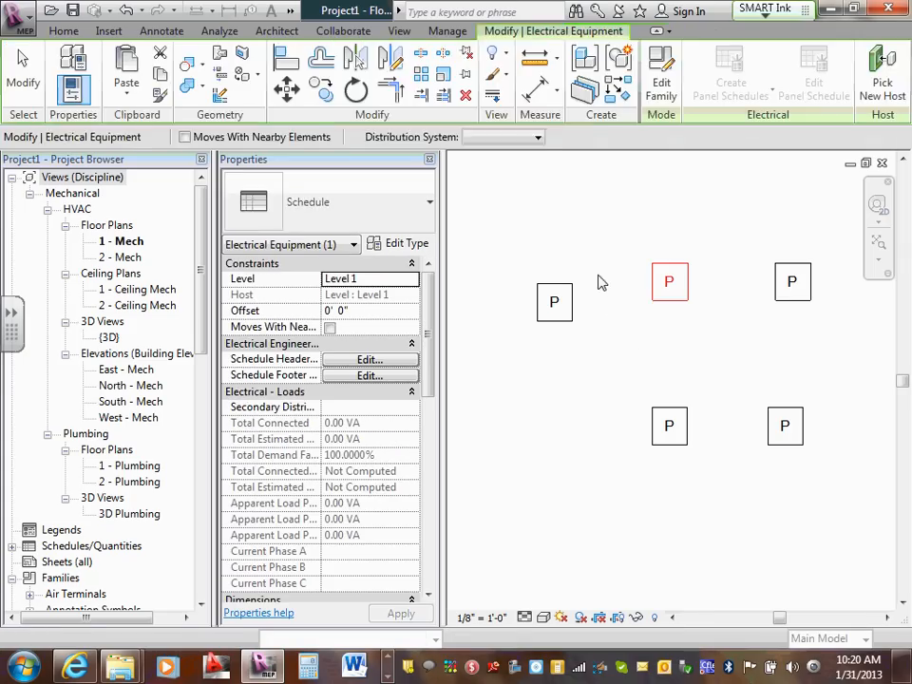
click(583, 241)
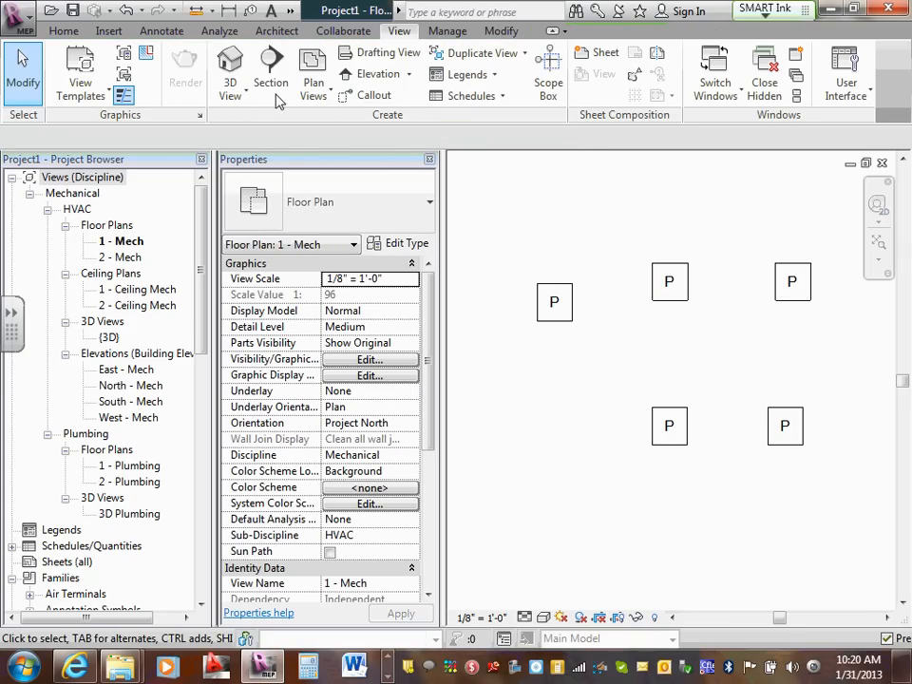
click(432, 34)
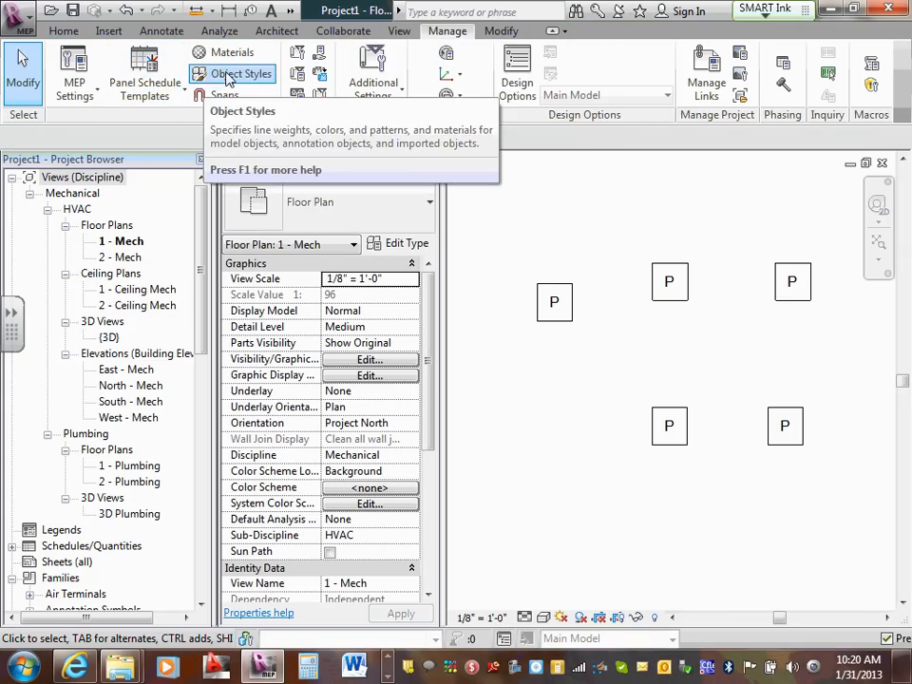
click(299, 73)
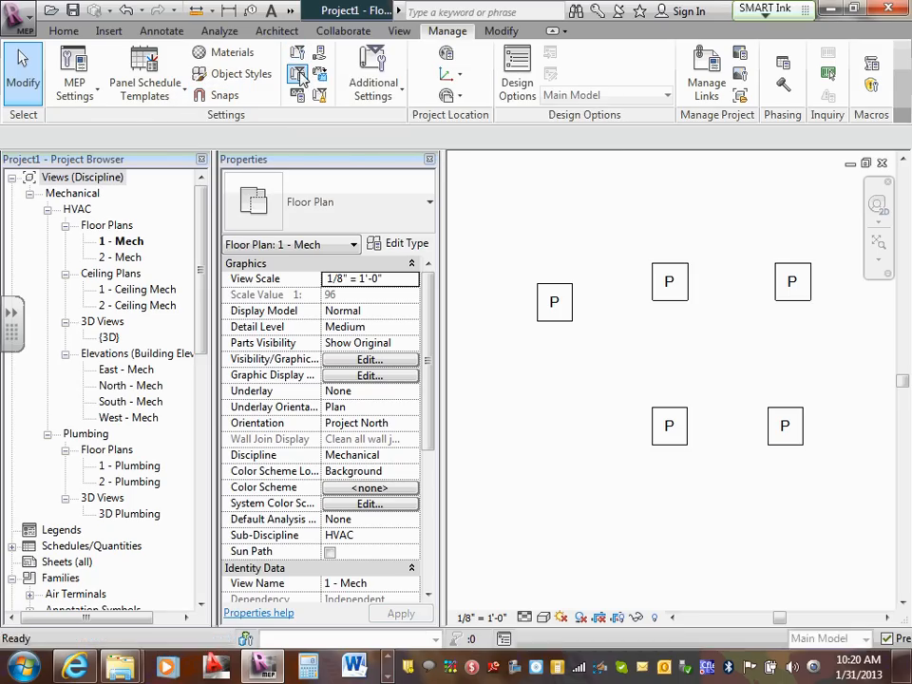
drag(388, 182, 359, 127)
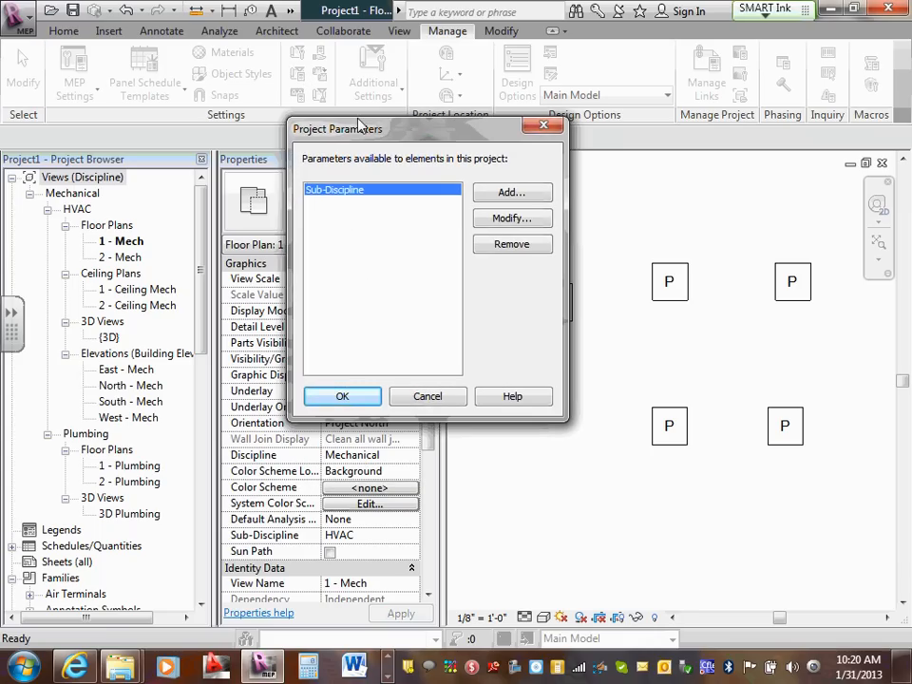
click(523, 194)
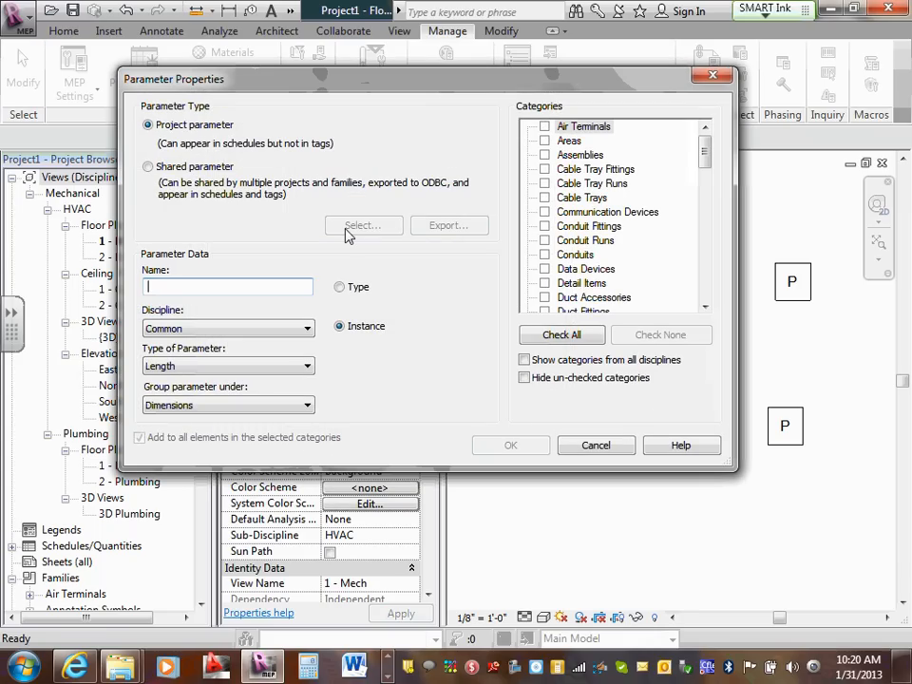
click(590, 444)
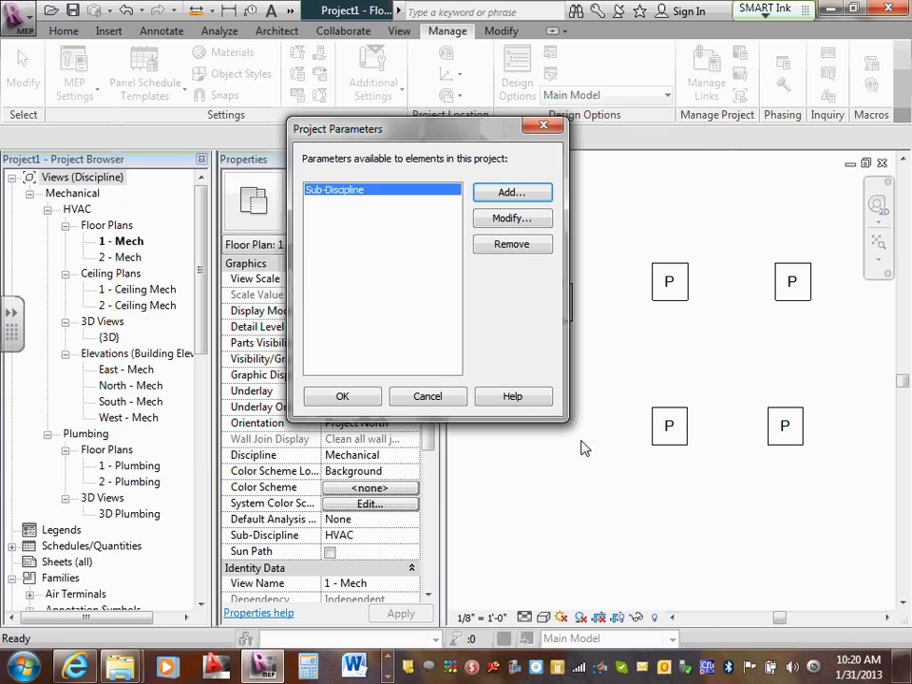
click(429, 401)
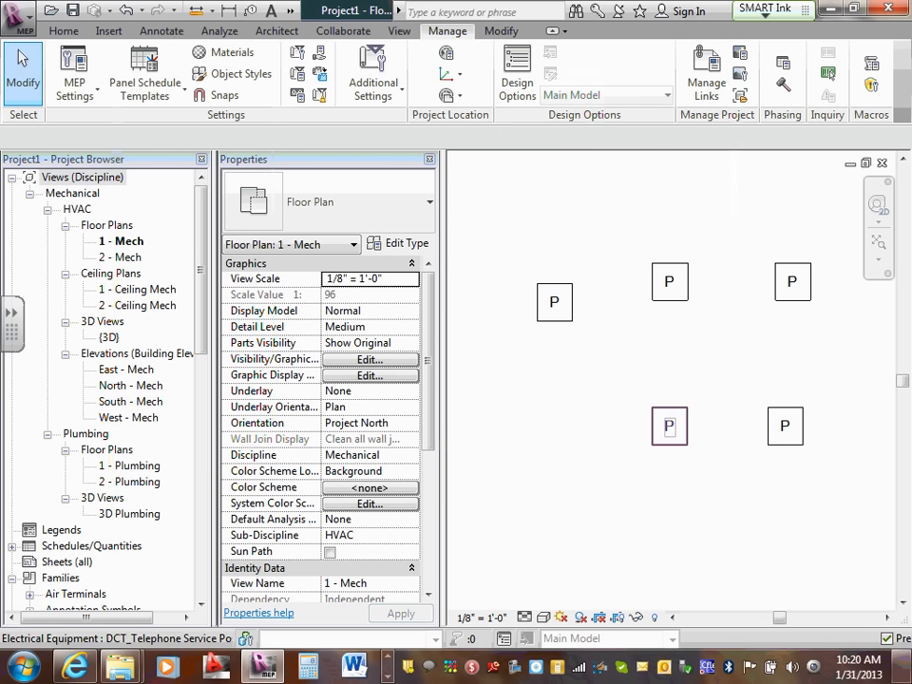
click(906, 665)
click(904, 665)
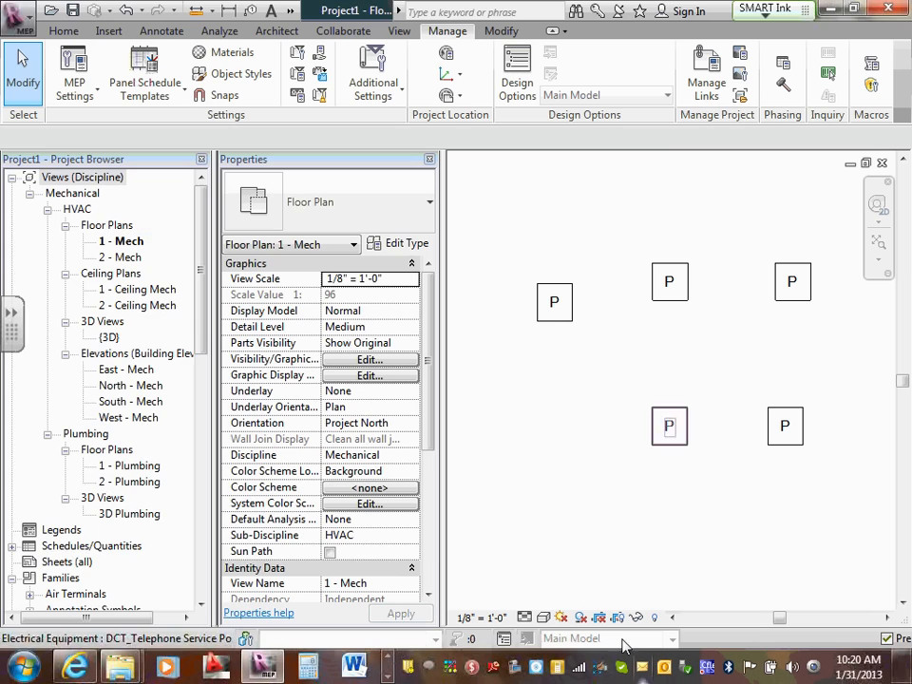
Open the Electrical Equipment Schedule from the project's schedules and quantities.
drag(203, 362, 196, 387)
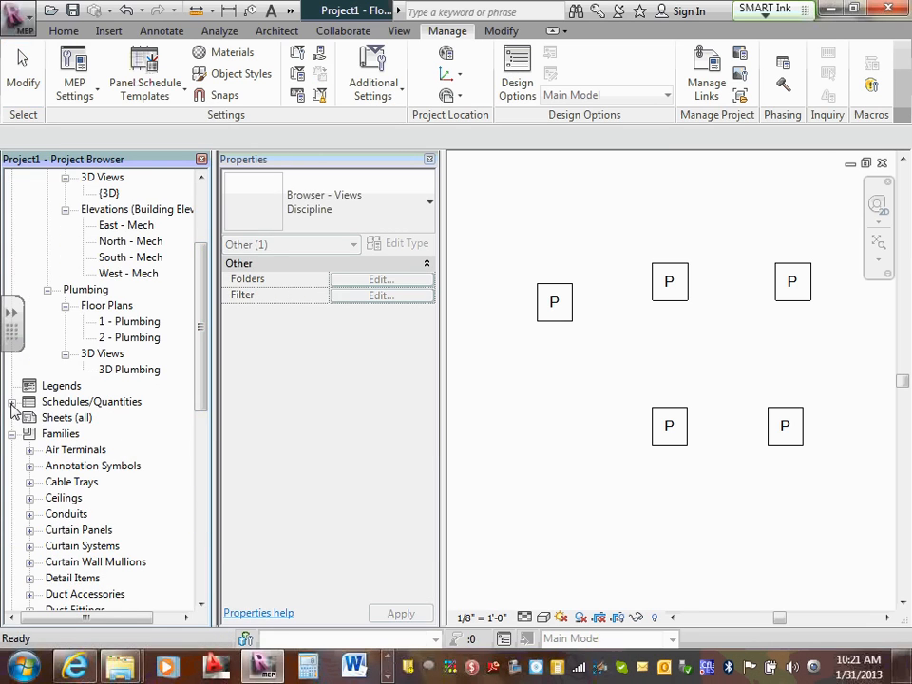
click(10, 402)
double_click(68, 420)
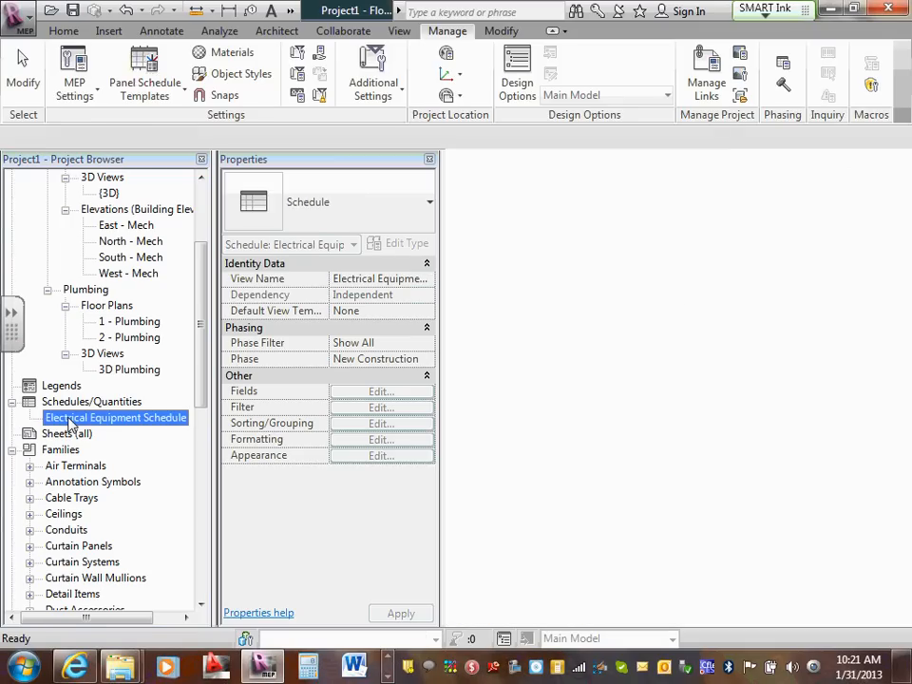
Turn off itemizing of every instance with the schedule sorted by Family only, and widen the Family column.
click(396, 425)
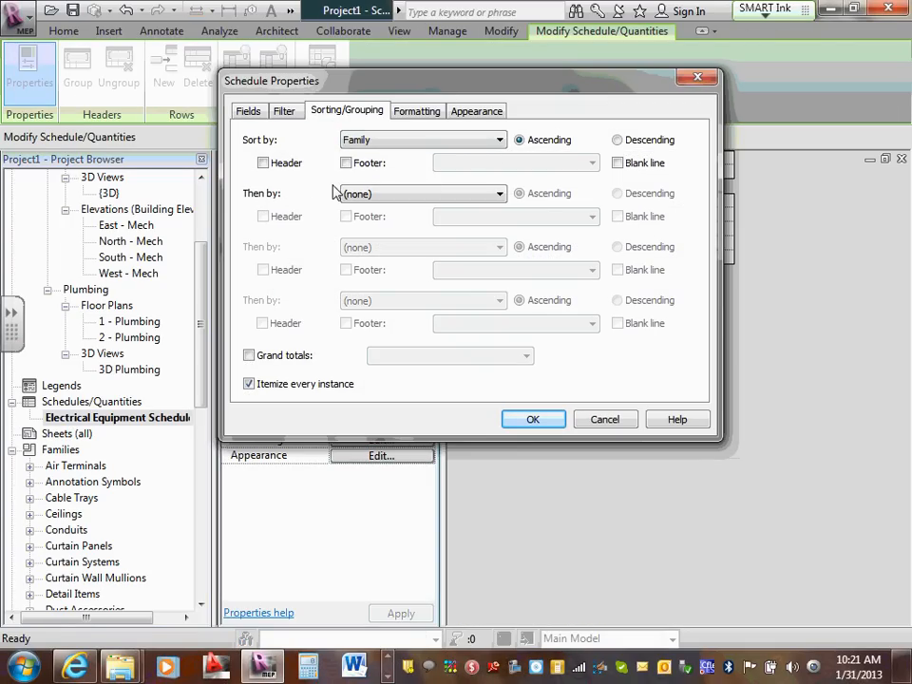
click(250, 384)
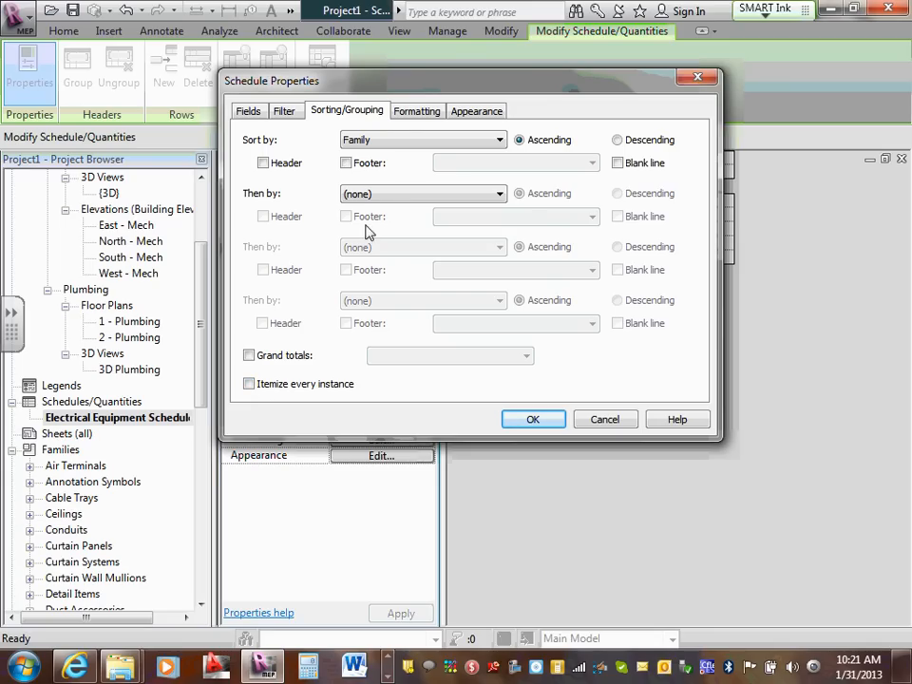
click(387, 196)
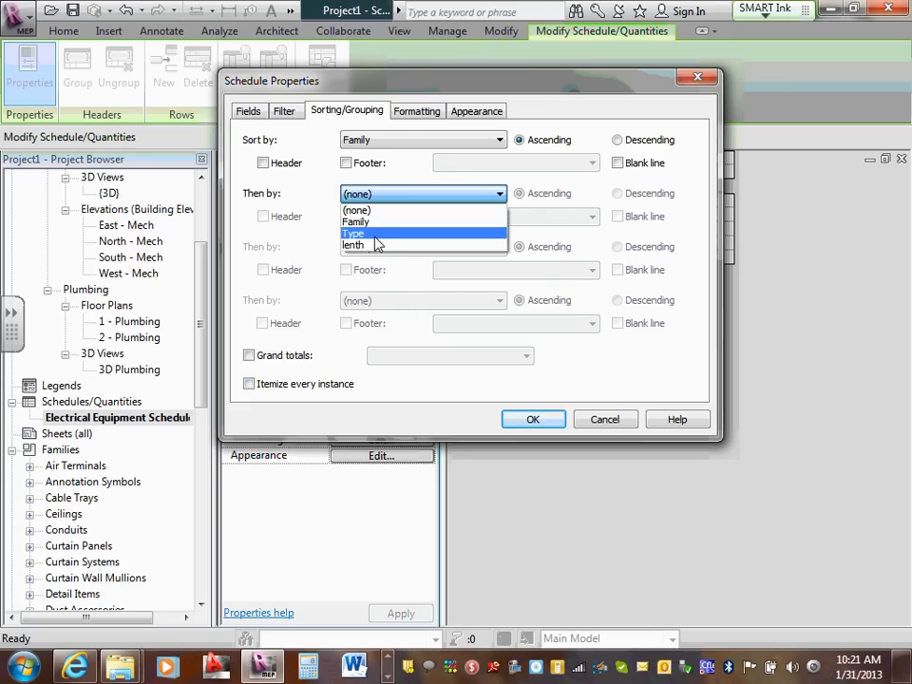
click(379, 234)
click(393, 194)
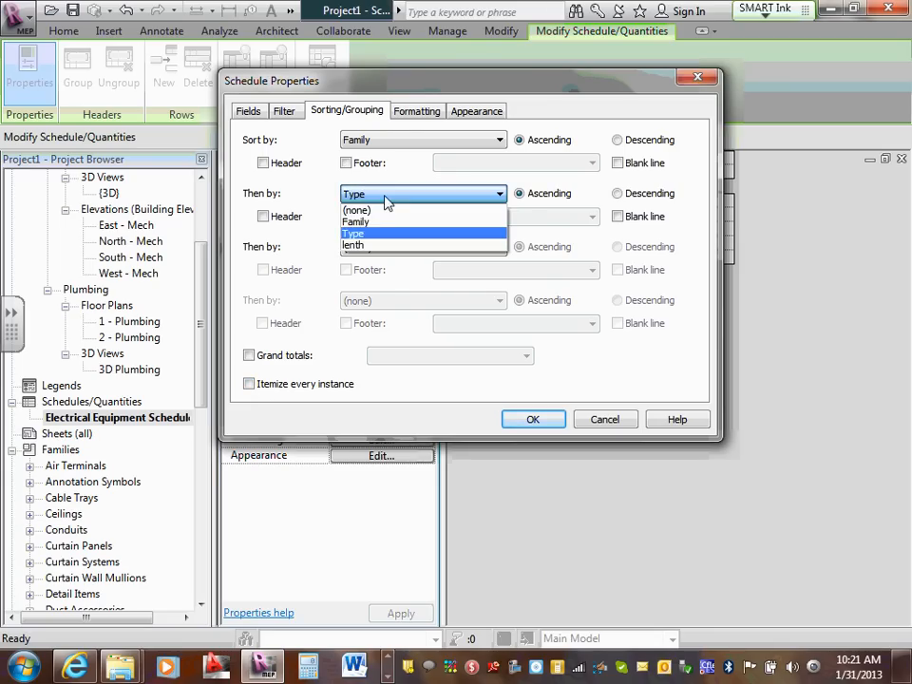
click(366, 208)
drag(425, 90, 136, 90)
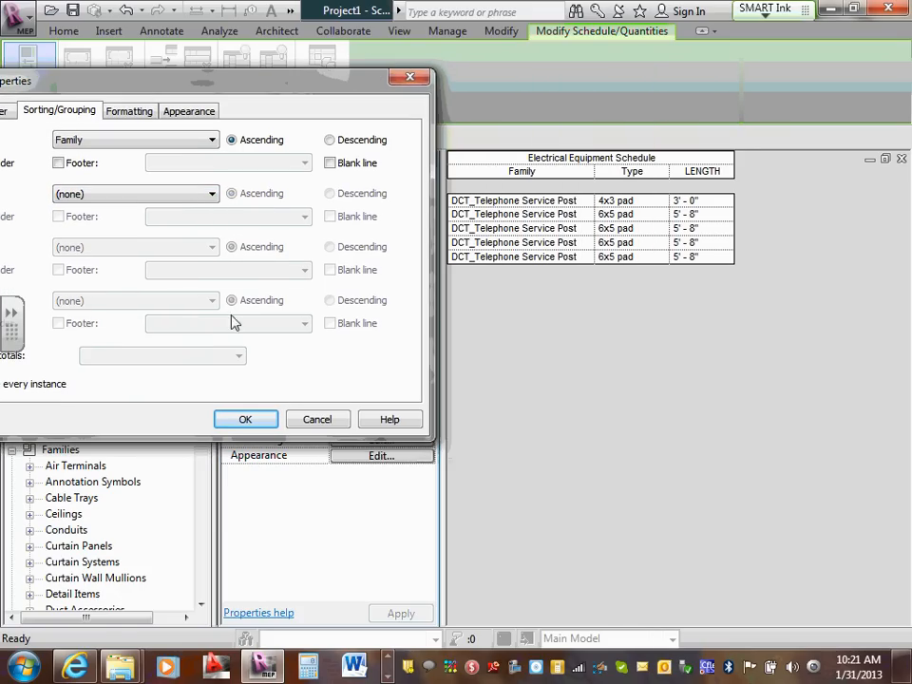
click(244, 418)
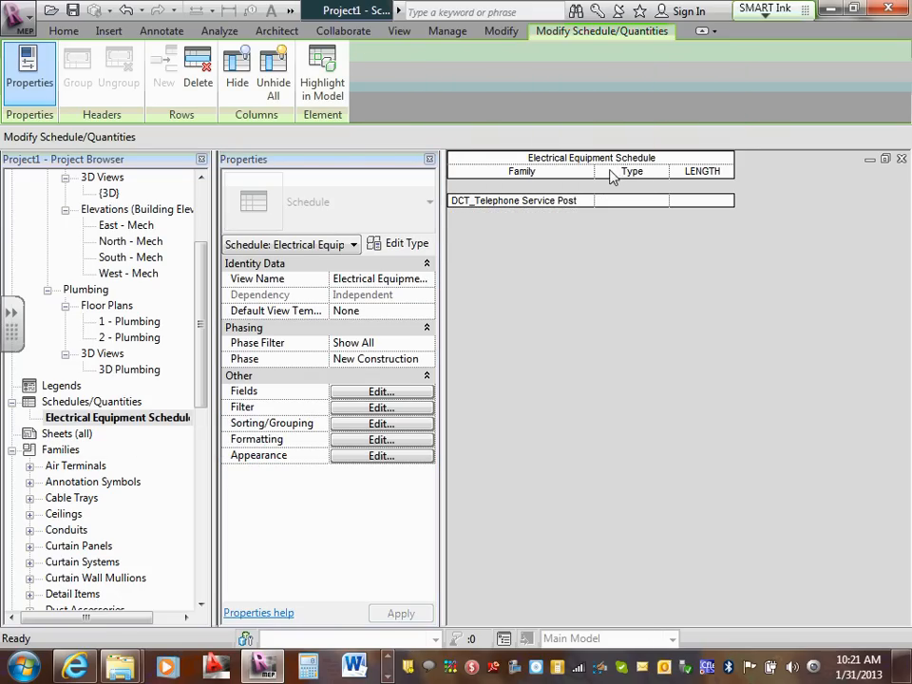
drag(597, 172, 610, 172)
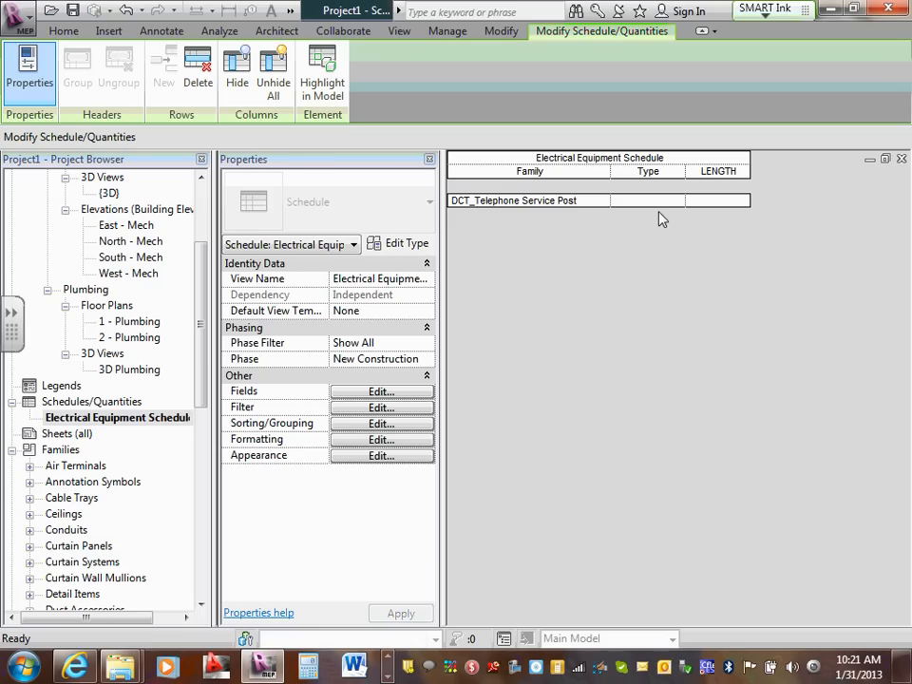
Add Type as the schedule's second sorting level in ascending order.
click(380, 422)
click(213, 195)
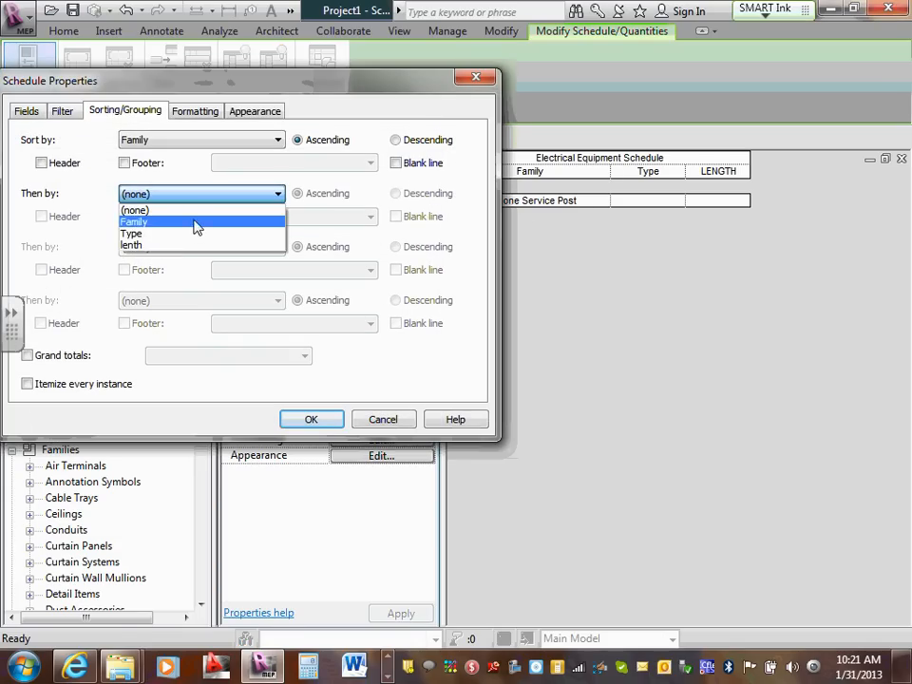
click(194, 235)
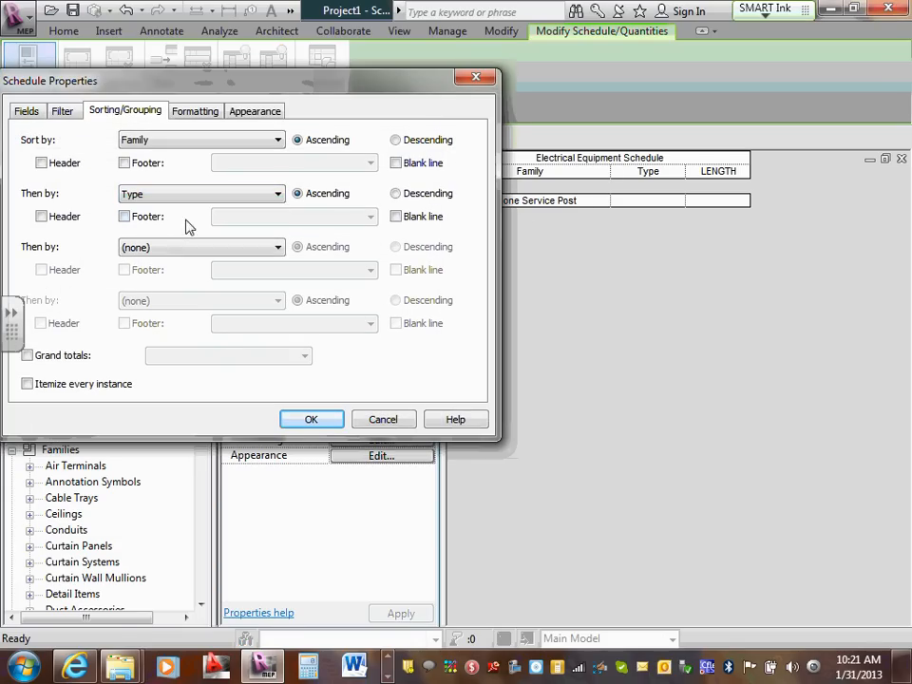
click(314, 423)
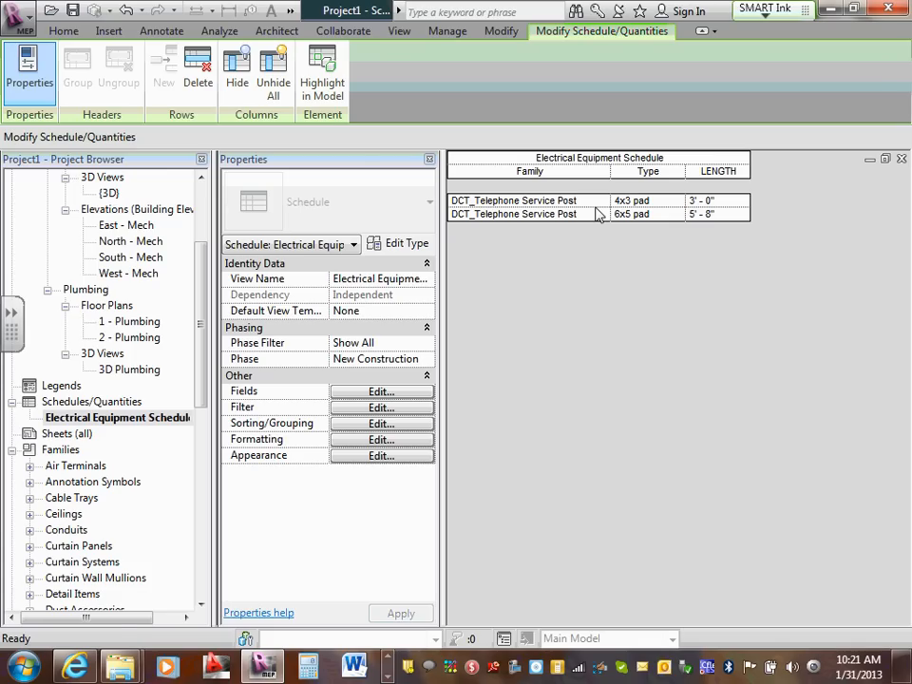
Turn on grand totals for the schedule, showing title, count, and totals.
click(400, 424)
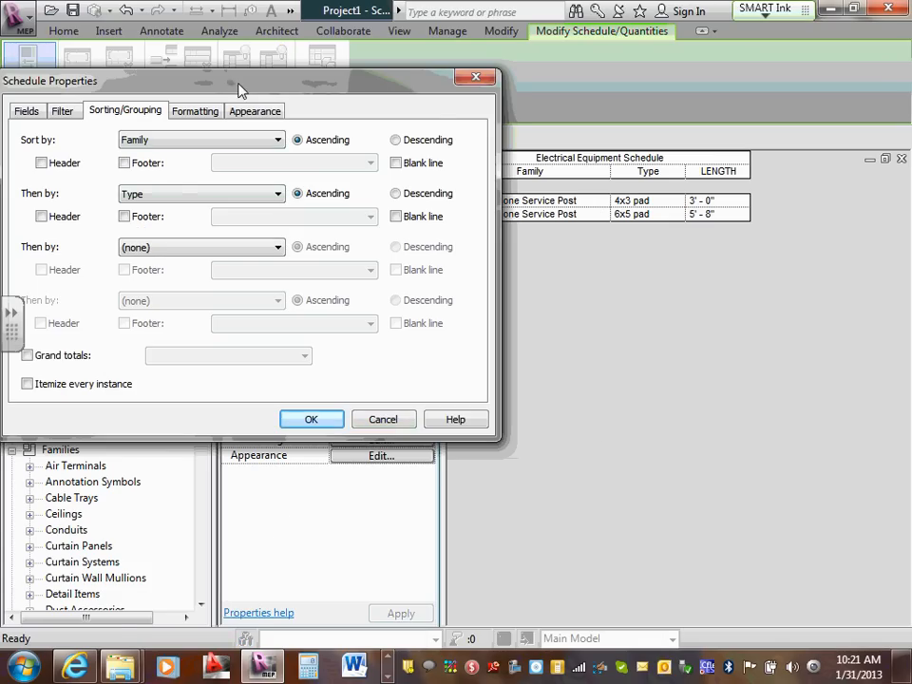
drag(229, 88, 276, 105)
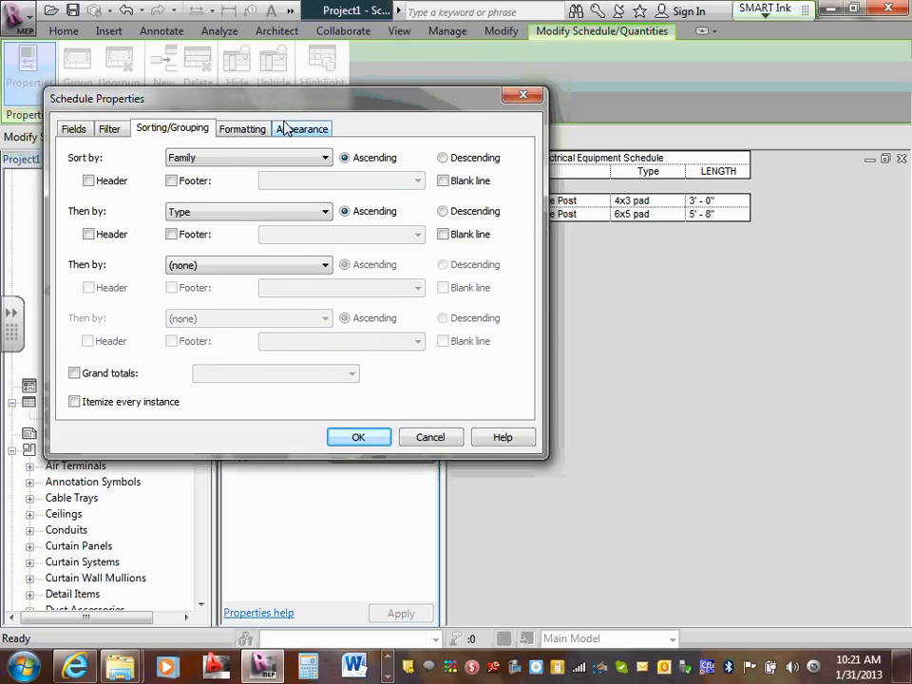
click(75, 374)
click(356, 439)
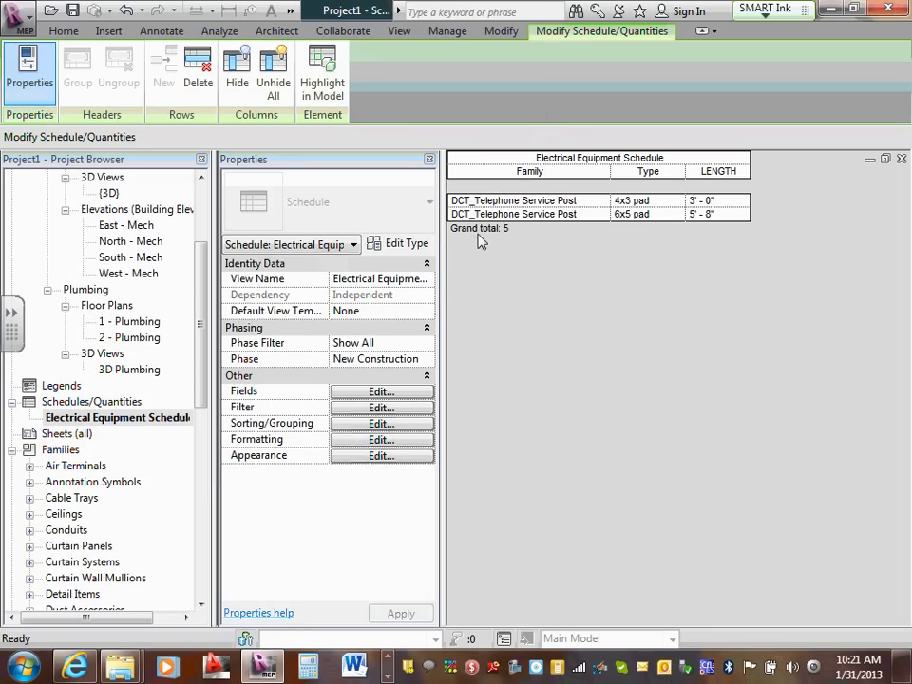
Add a header to the Type sorting level and turn on itemizing of every instance.
click(381, 424)
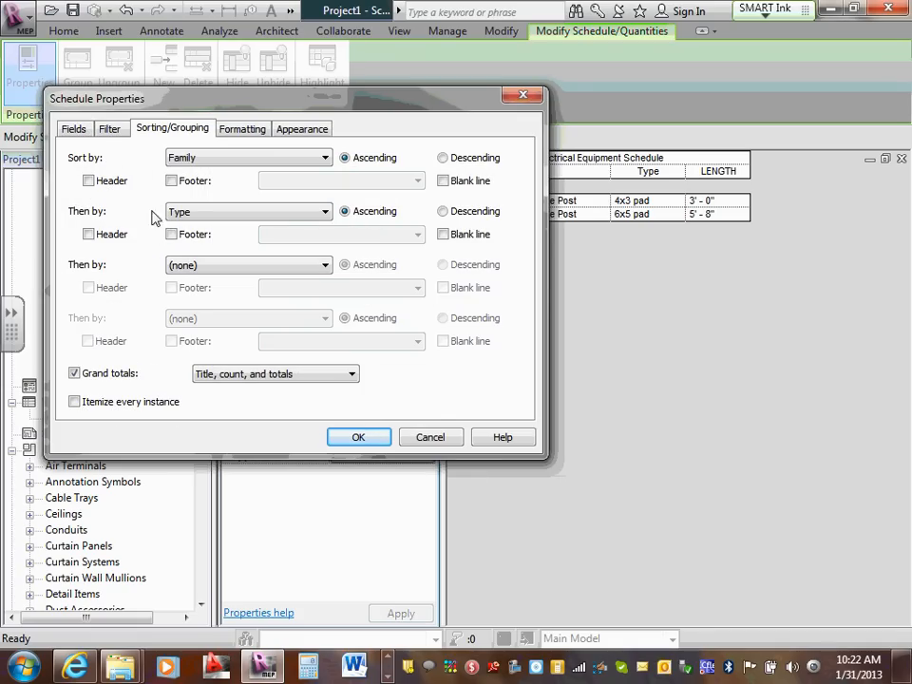
click(89, 234)
click(90, 235)
click(88, 235)
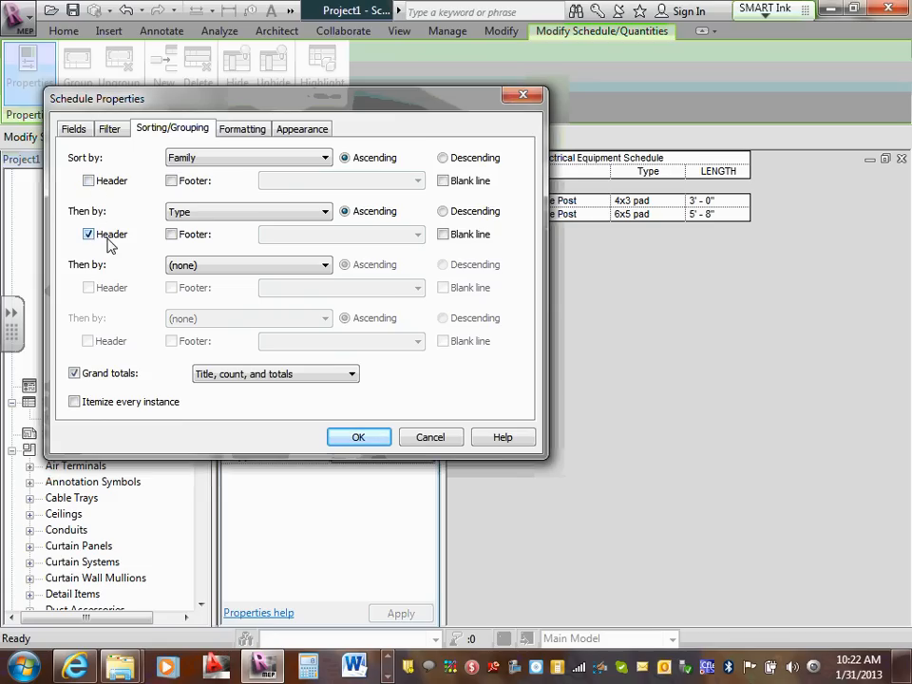
click(75, 403)
click(358, 436)
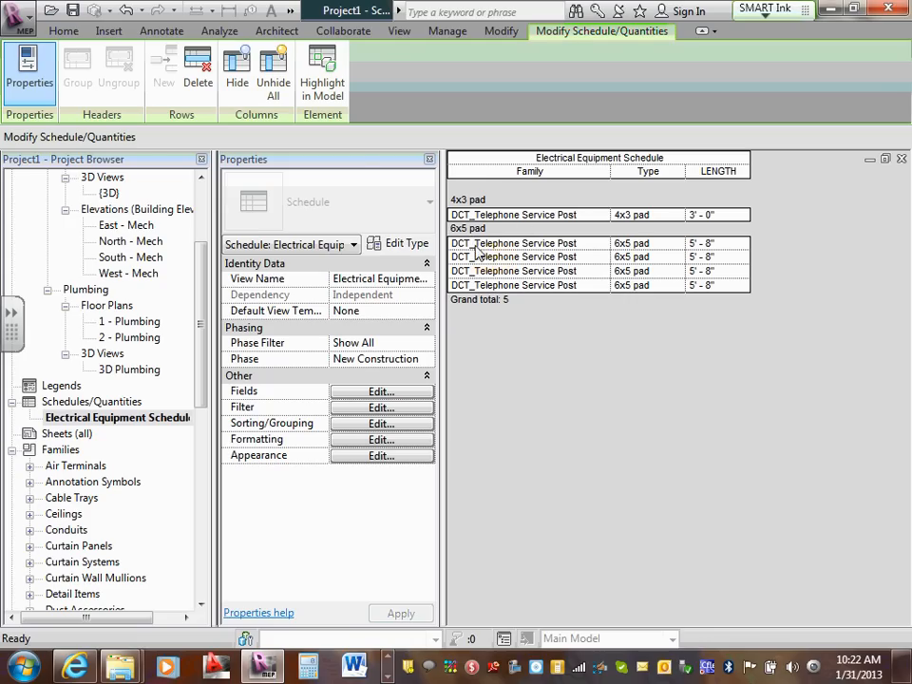
Add a footer to the schedule's Type sorting level, showing title, count, and totals.
click(380, 423)
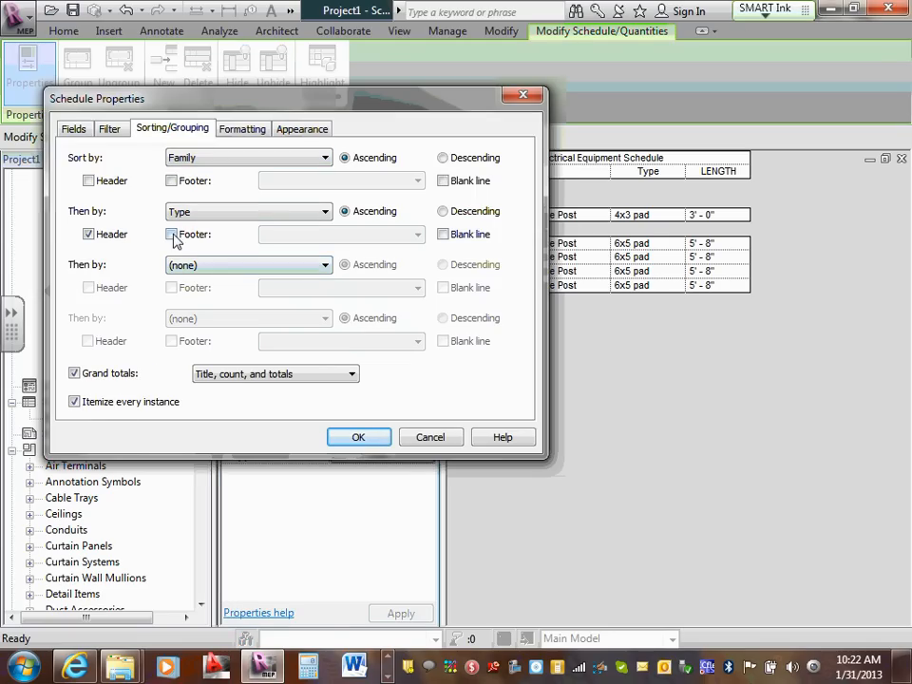
click(171, 234)
click(418, 235)
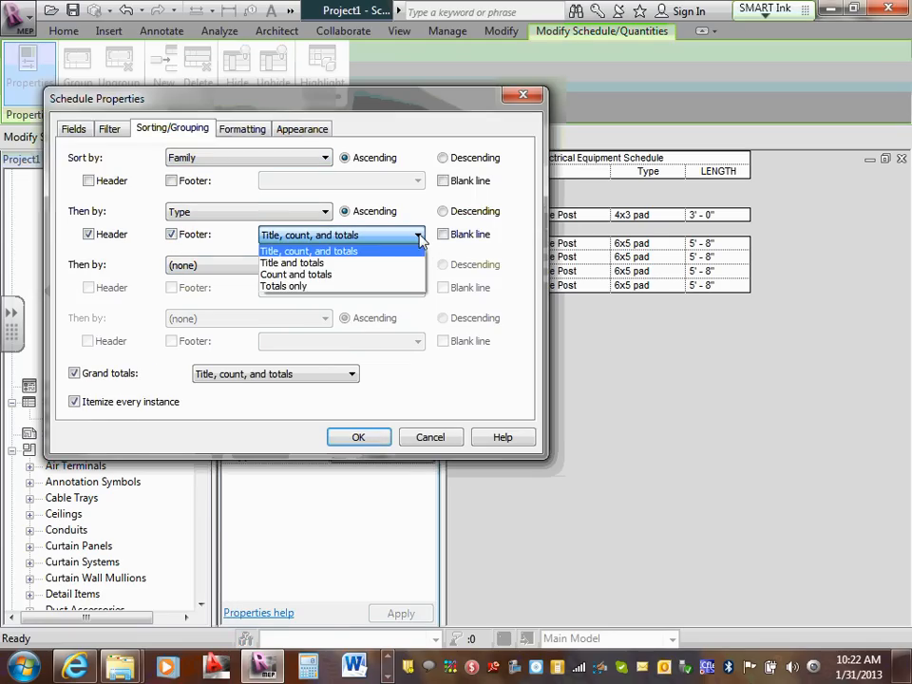
click(373, 253)
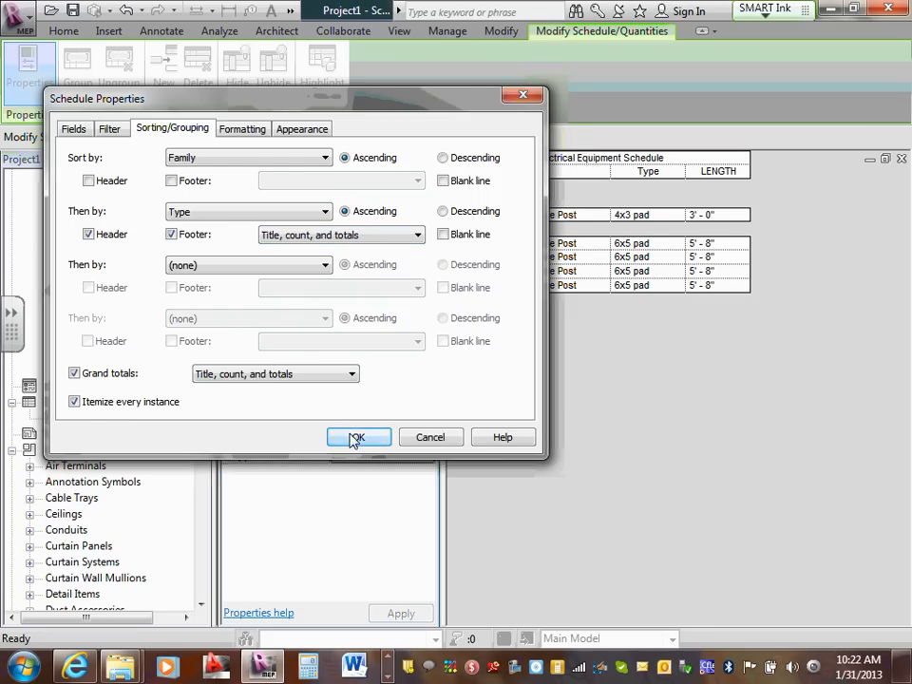
click(356, 438)
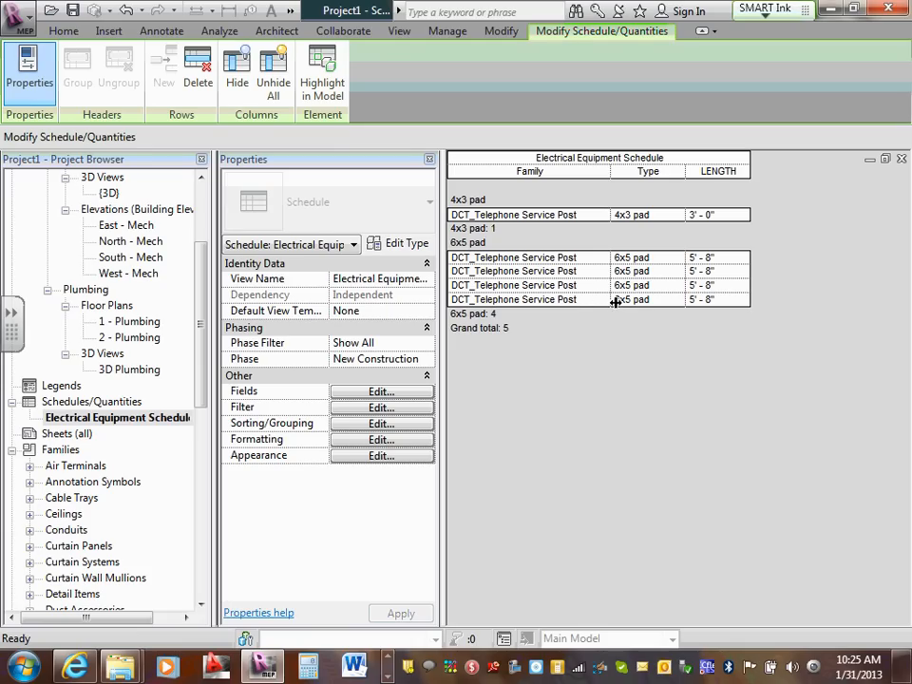
Switch to the DCT_Telephone Service Post family, browse its available categories, and apply Electrical Equipment as the family category.
key(ctrl+Tab)
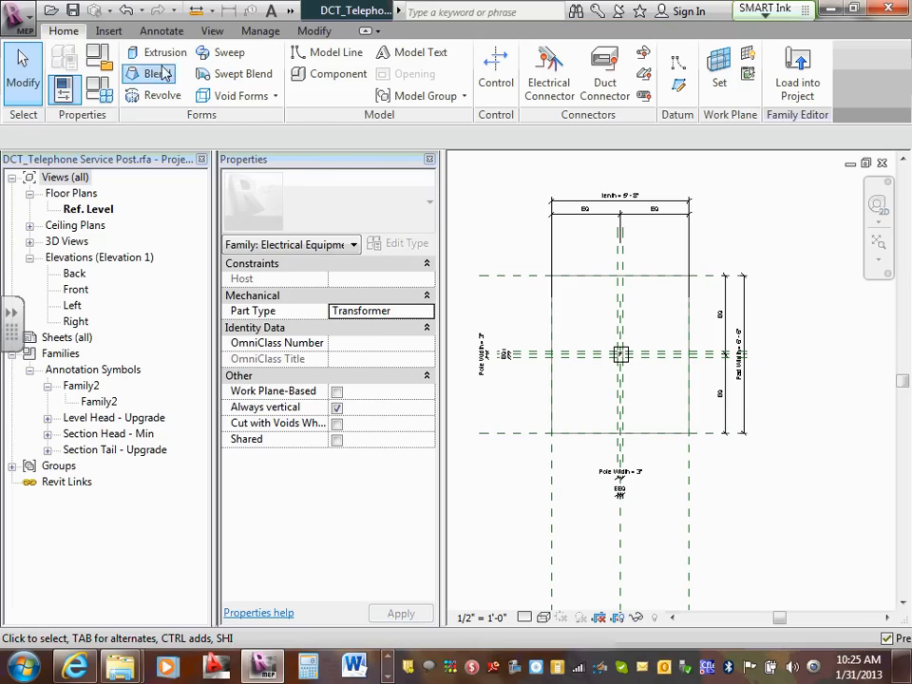
click(100, 57)
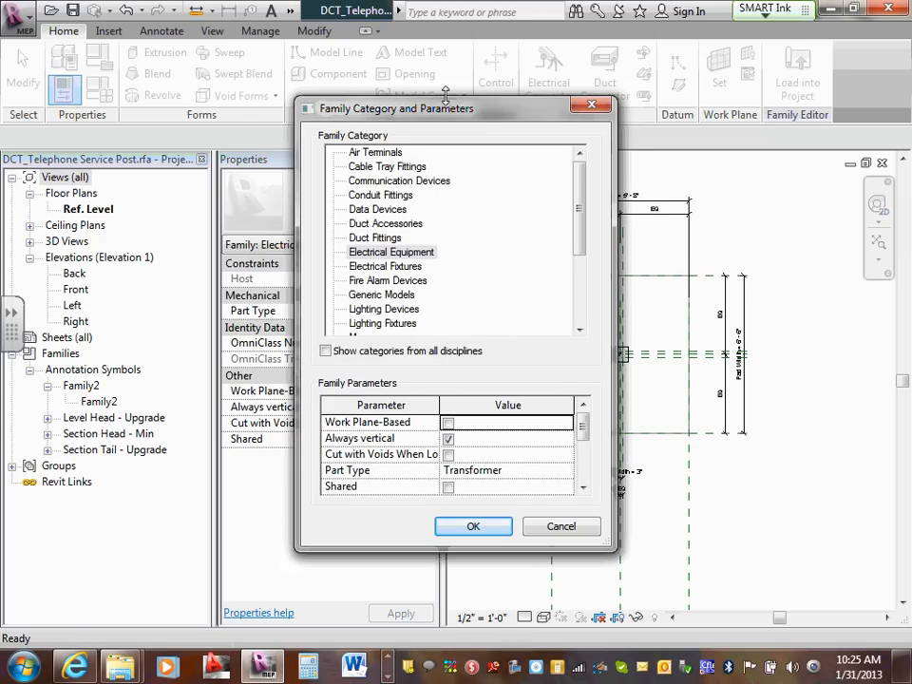
drag(438, 114, 409, 92)
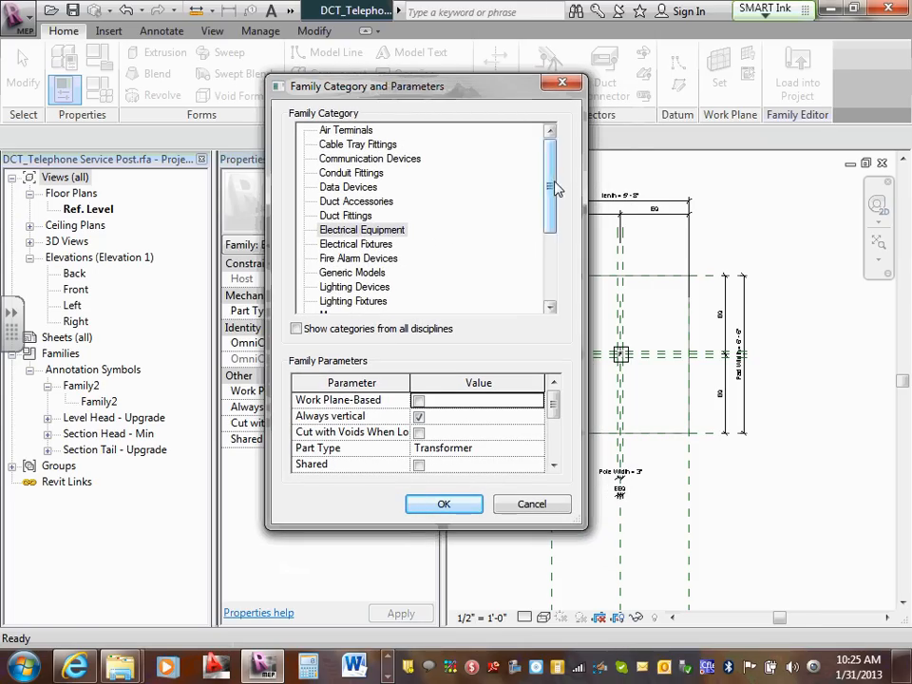
drag(554, 189, 548, 205)
click(378, 257)
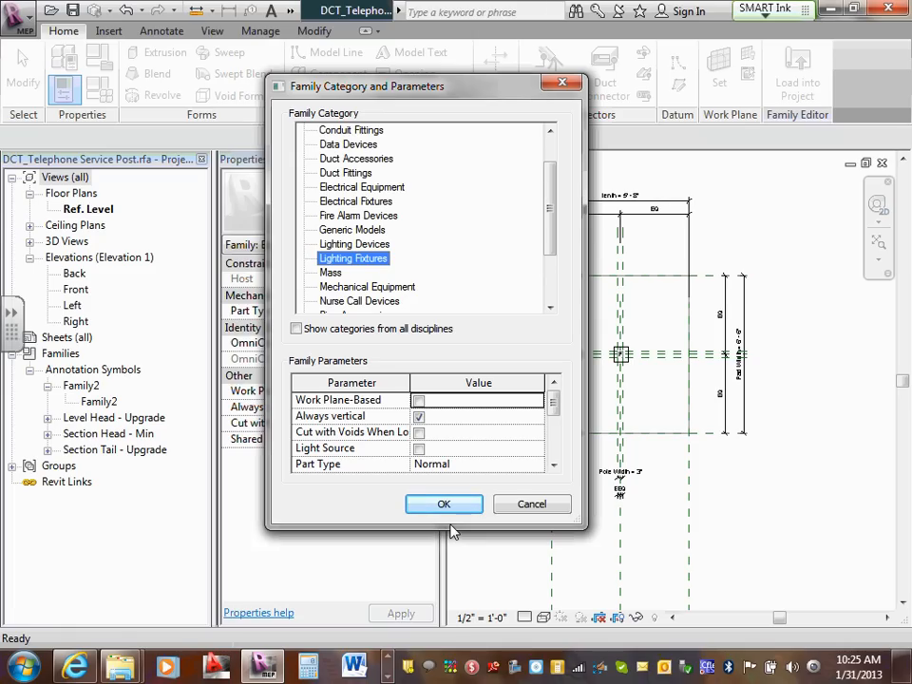
click(368, 215)
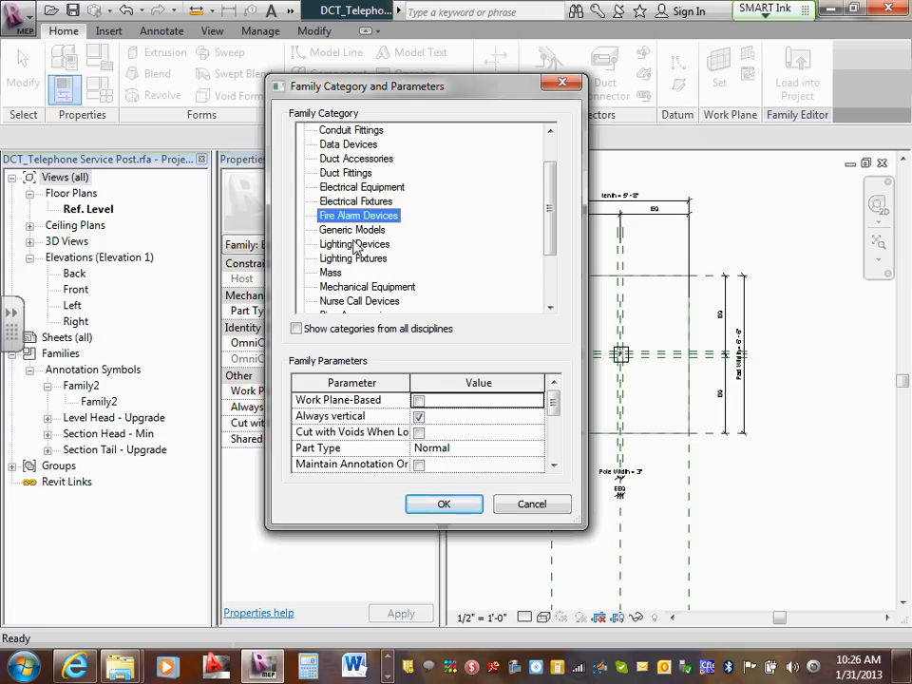
click(357, 189)
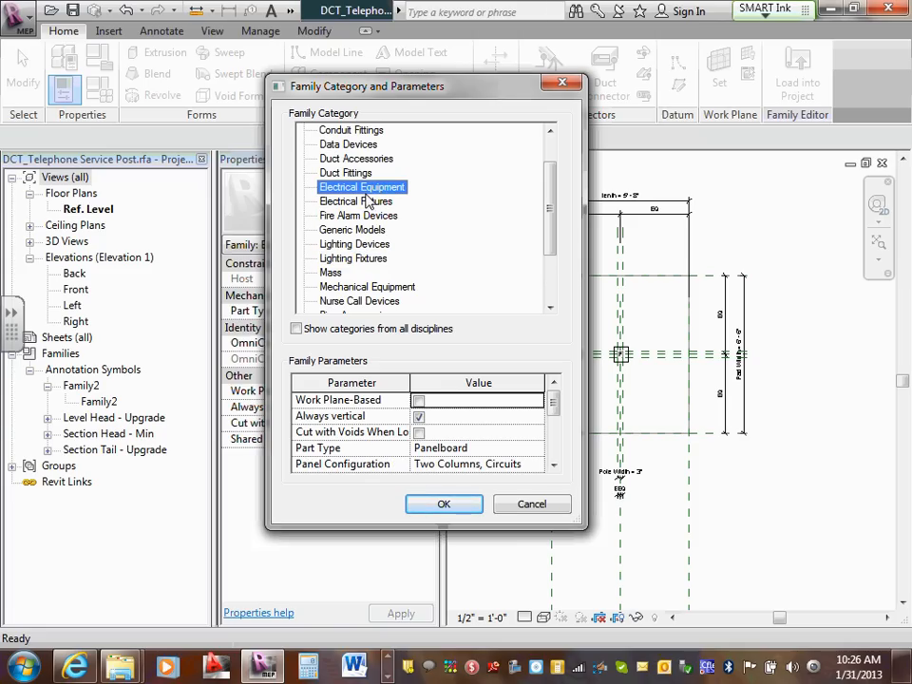
click(437, 507)
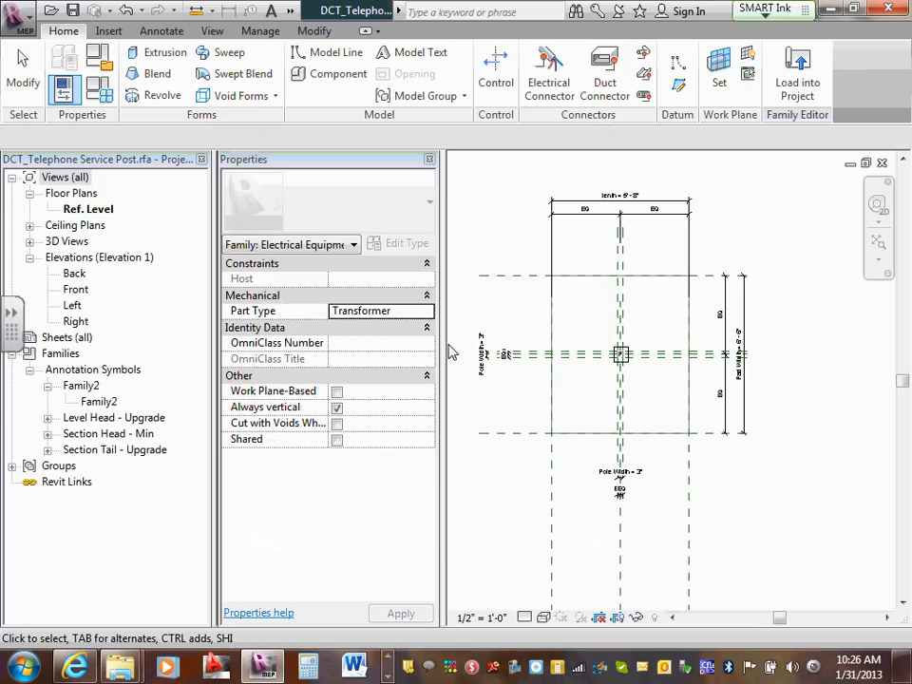
Create a new family from the Generic Tag.rft template in the Annotations folder.
click(16, 25)
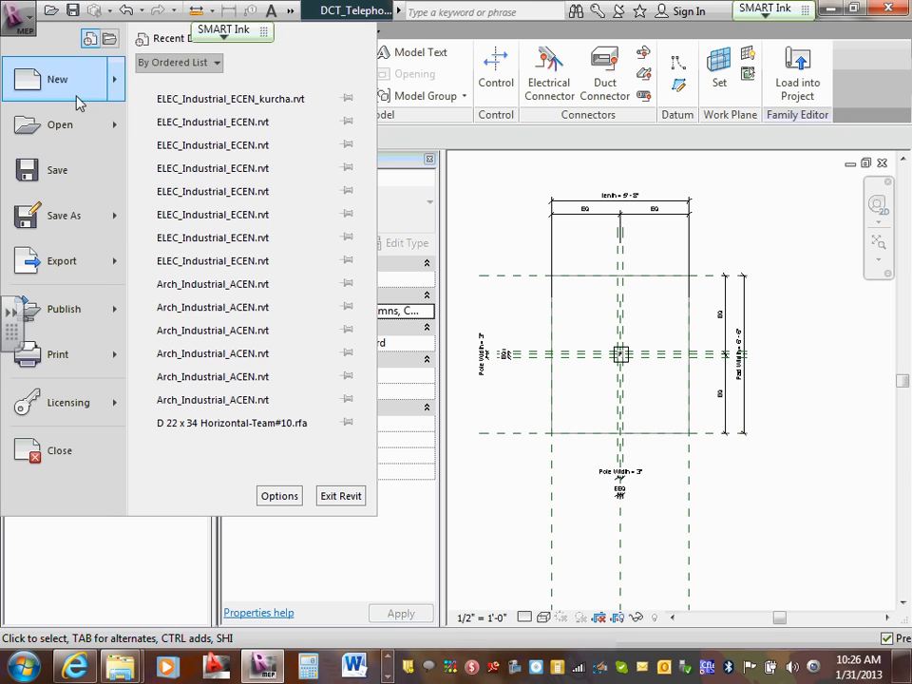
mouse_move(74, 95)
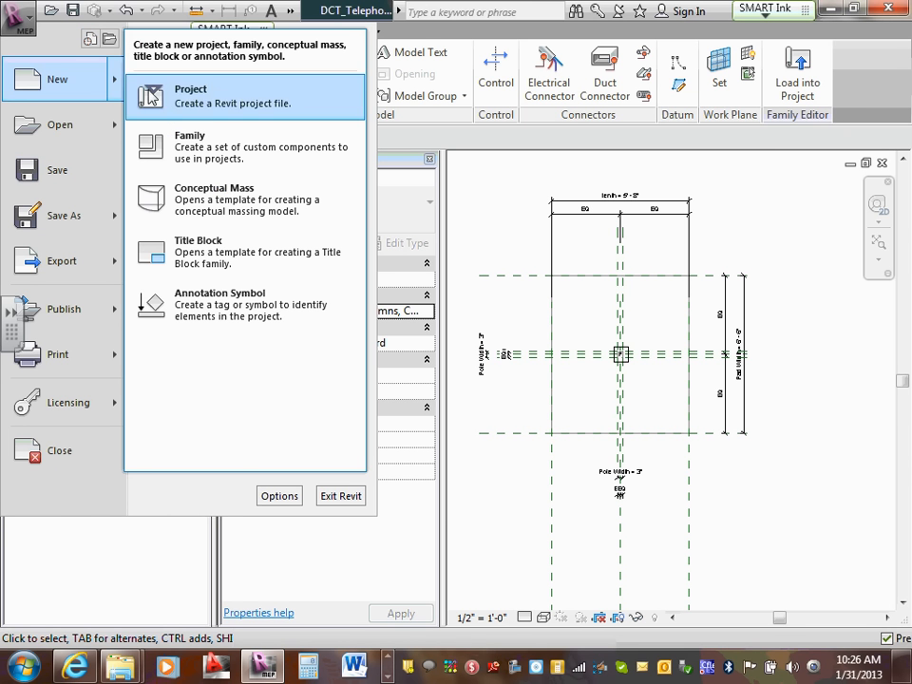
click(180, 143)
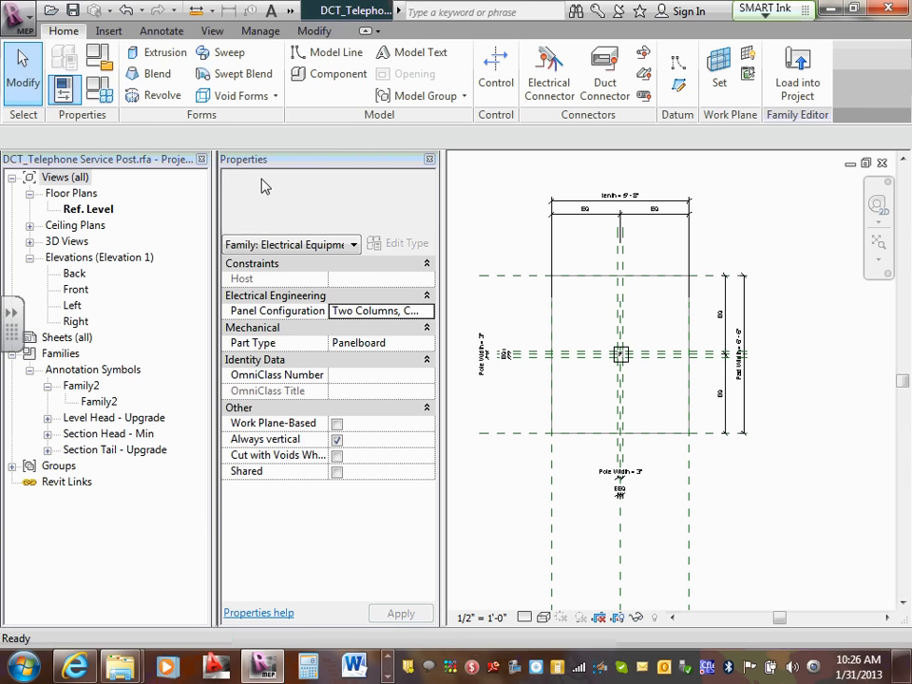
double_click(285, 154)
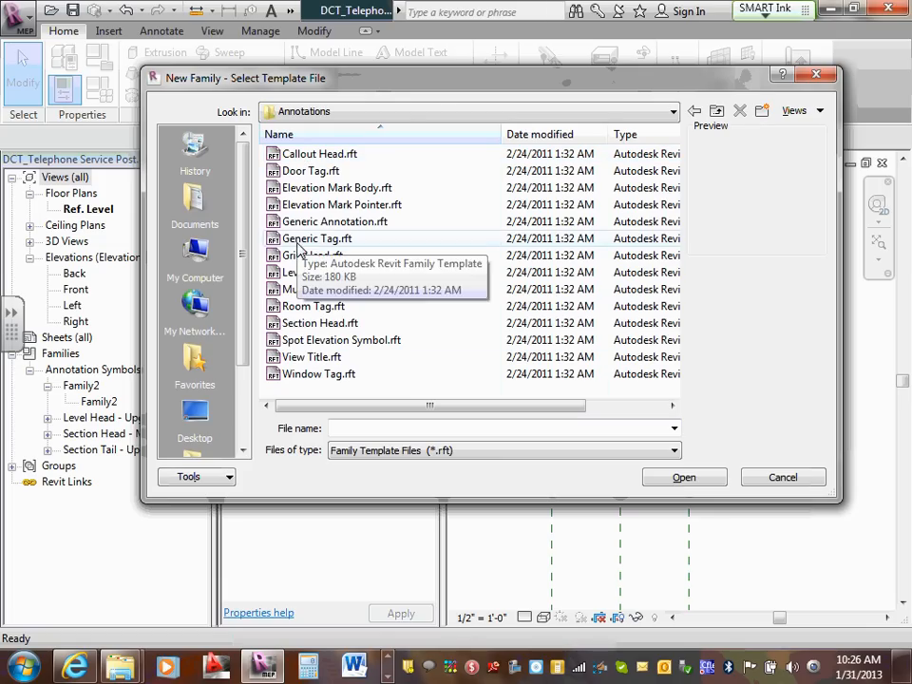
click(319, 225)
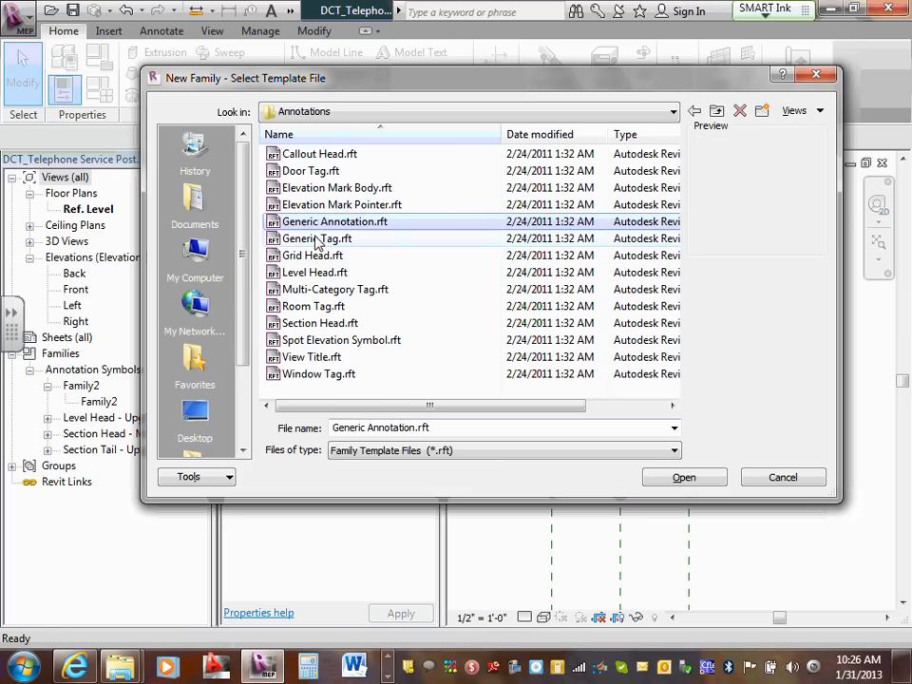
click(319, 238)
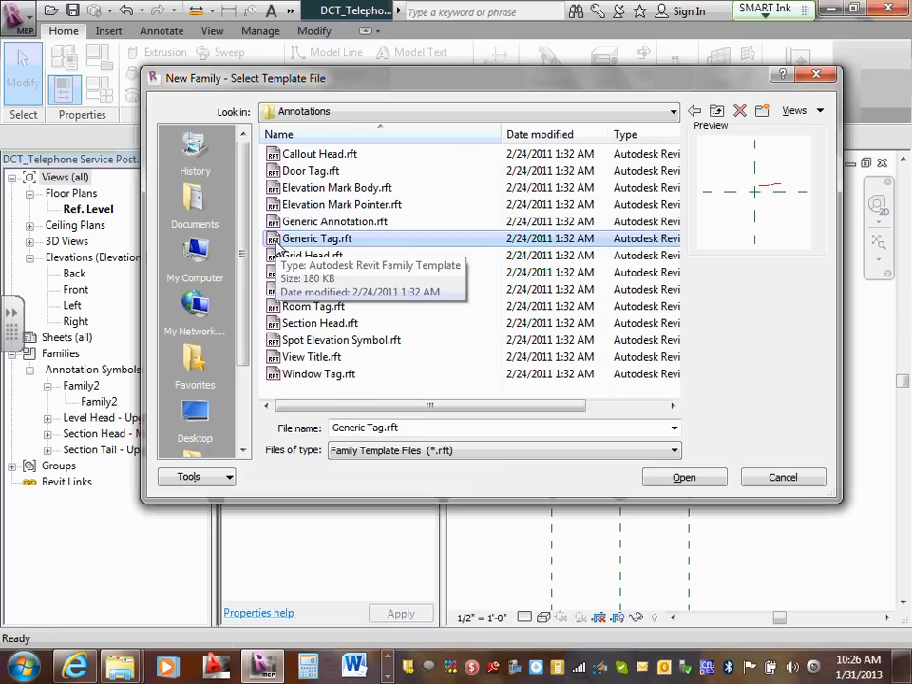
double_click(277, 244)
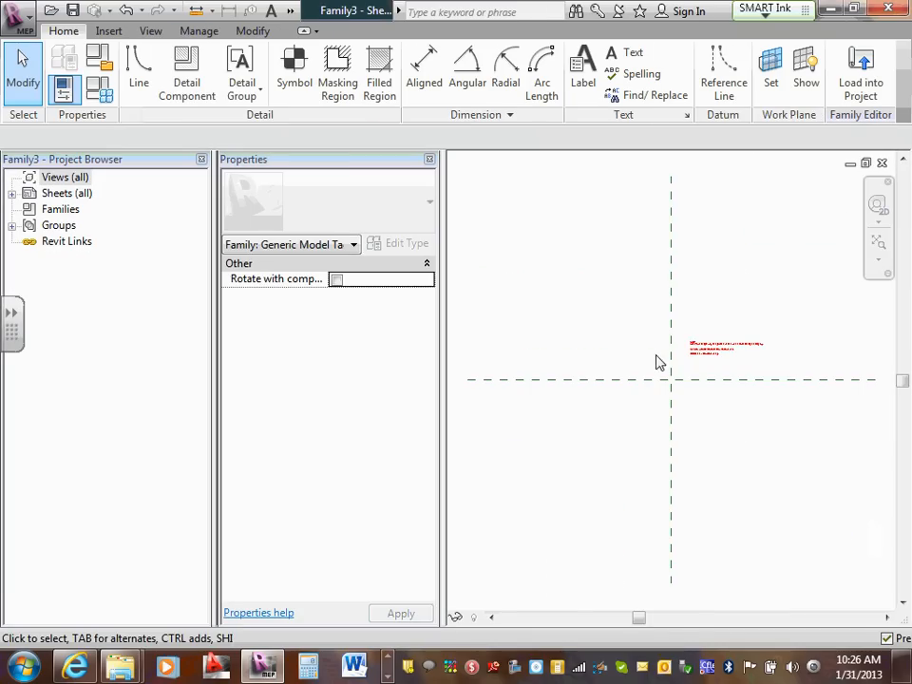
Start a label near the reference plane intersection and add the shared parameter lenth from the test group to its available parameters.
scroll(664, 370, up, 4)
middle_drag(665, 370, 566, 356)
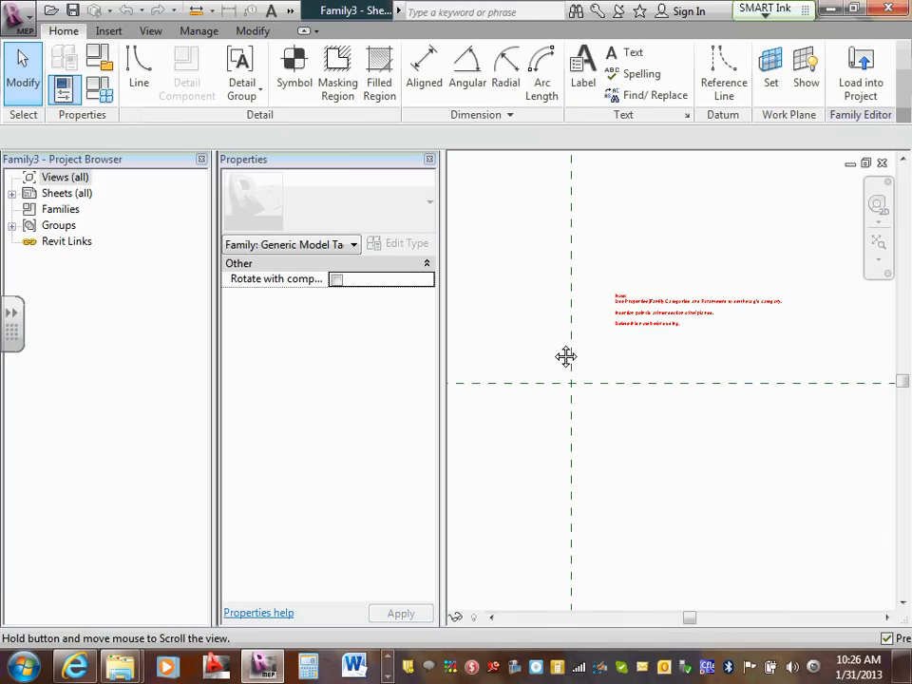
click(197, 31)
click(65, 31)
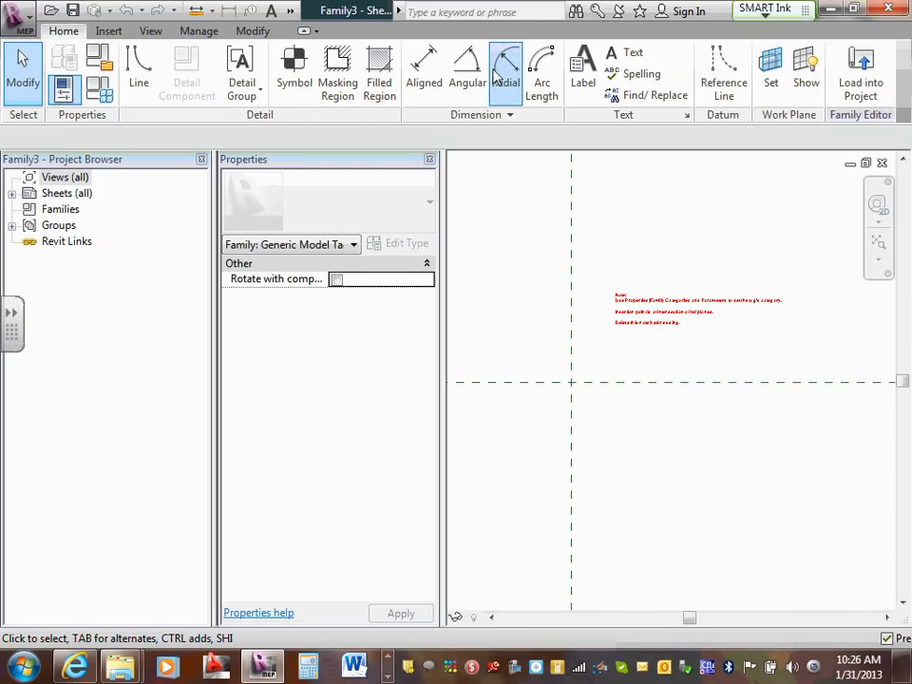
click(582, 83)
click(542, 371)
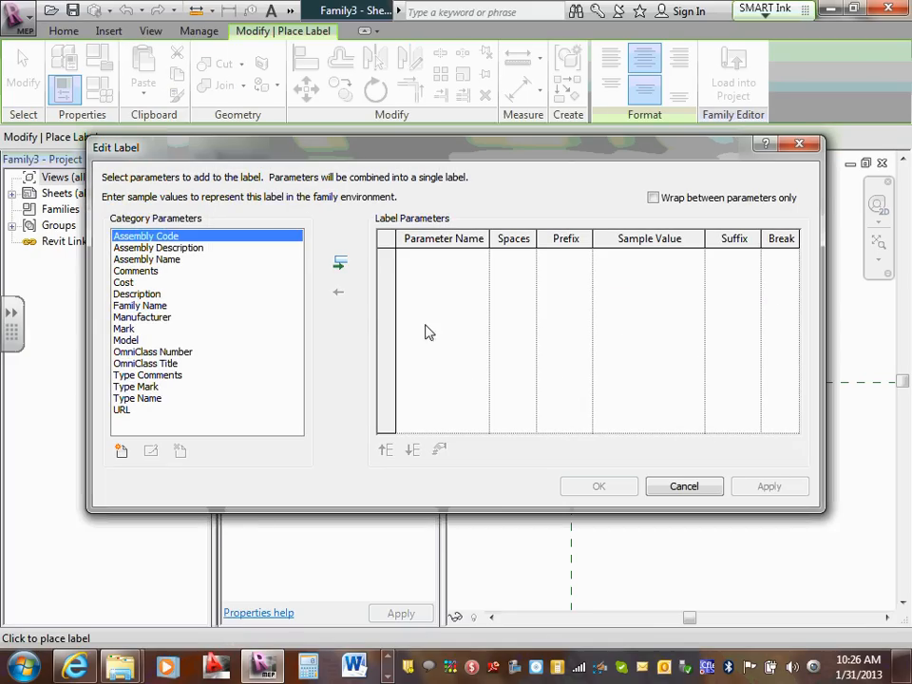
drag(290, 157, 301, 141)
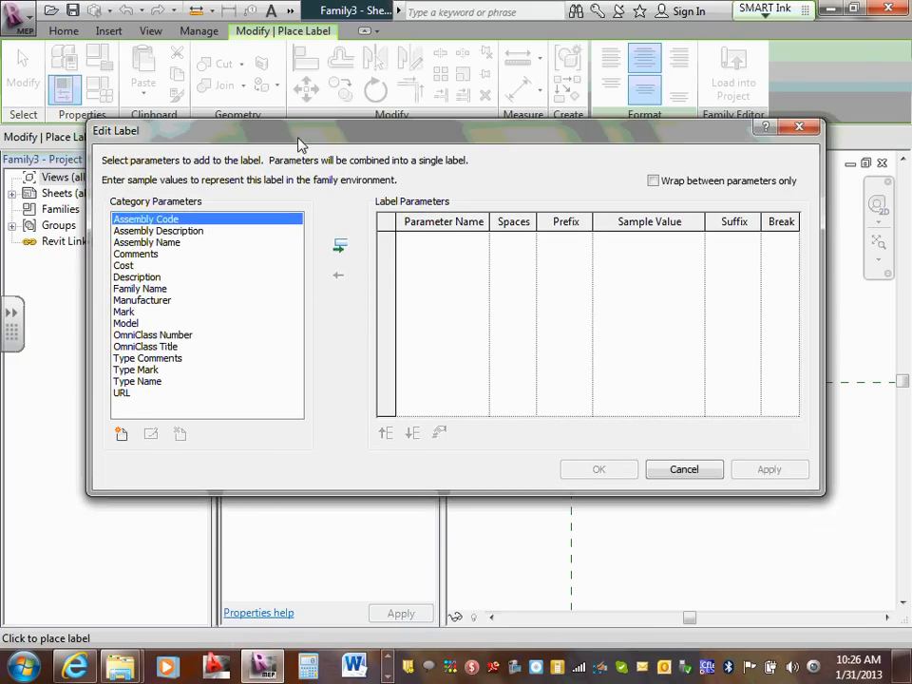
click(120, 433)
click(487, 267)
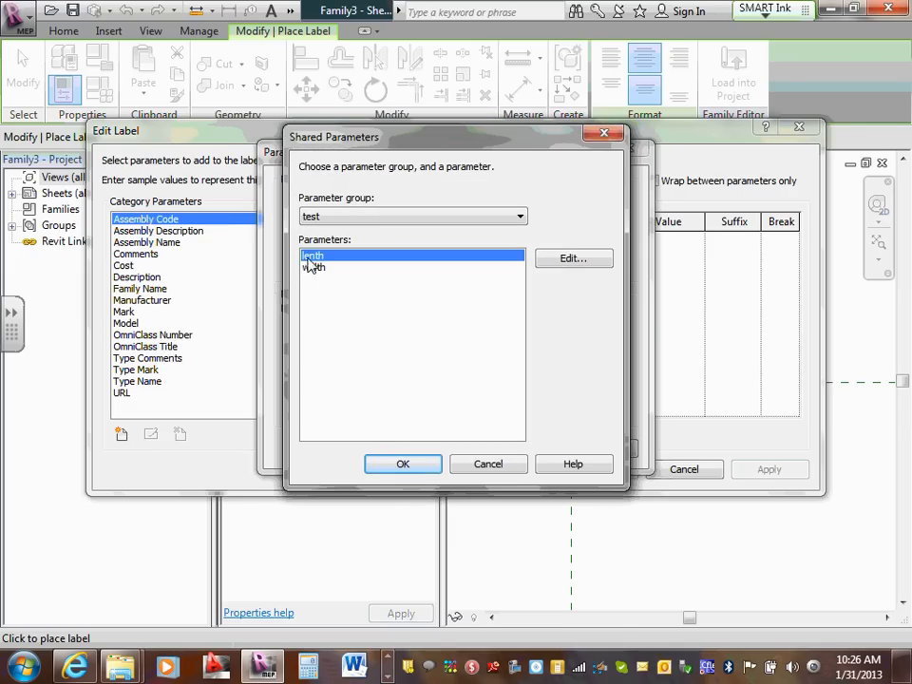
click(402, 464)
click(442, 454)
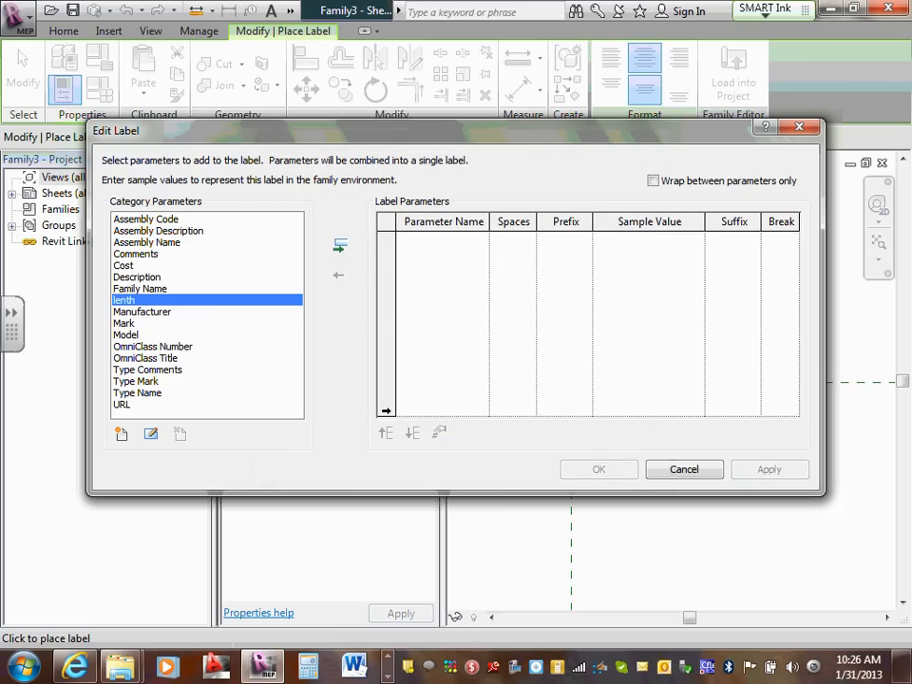
Add the lenth parameter to the label with its default settings and finish placing labels.
click(339, 245)
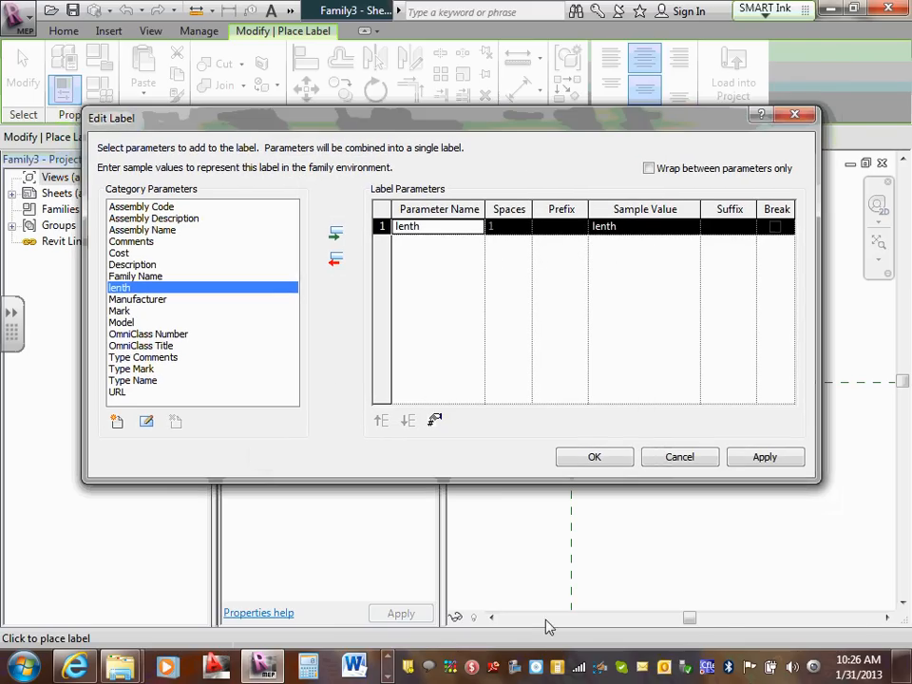
click(600, 466)
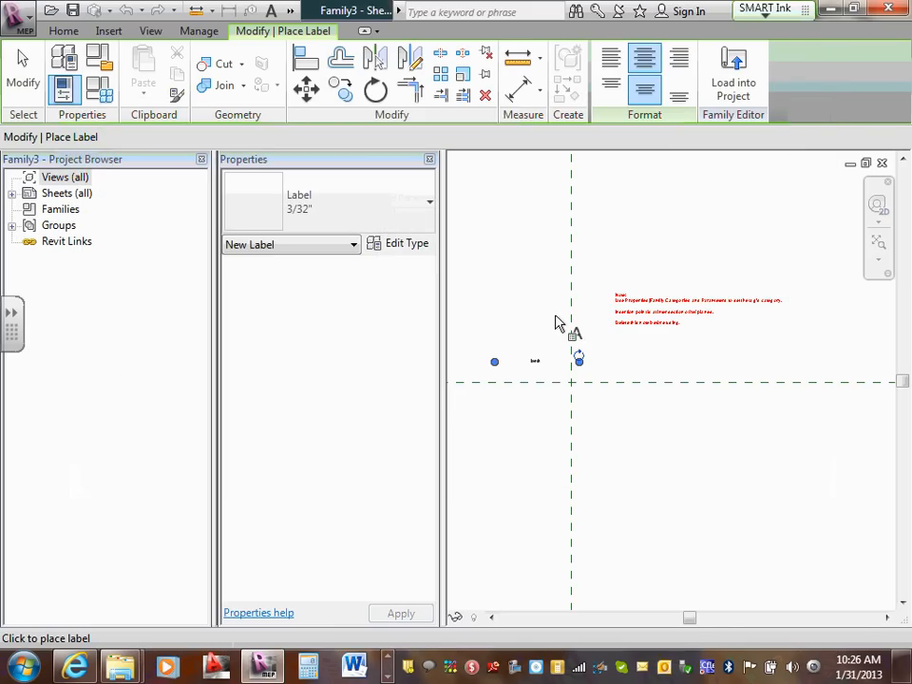
click(547, 335)
click(678, 464)
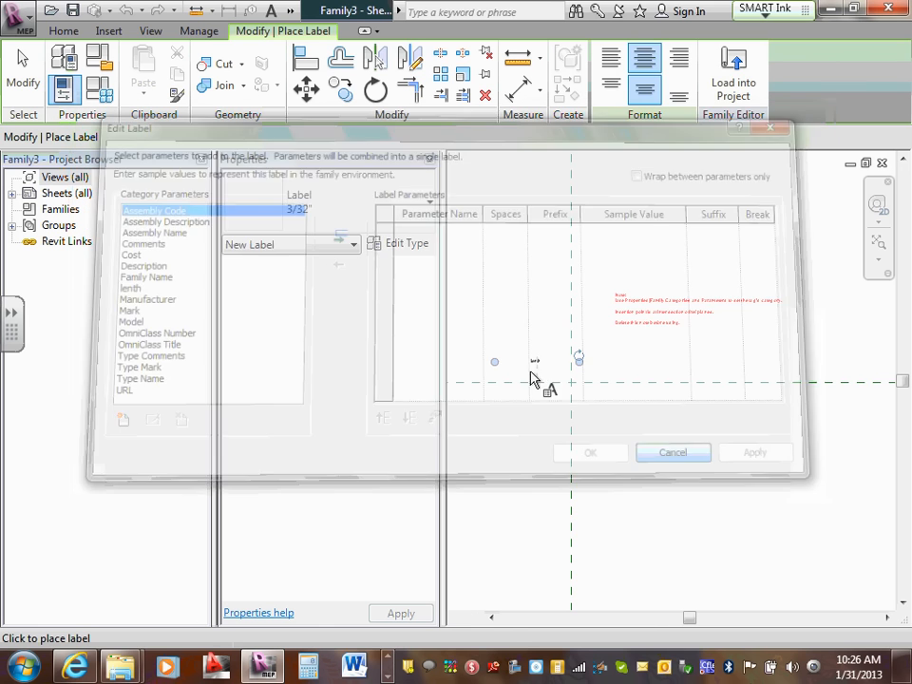
key(Escape)
Delete the template's instruction note and move the lenth label onto the intersection of the reference planes.
click(696, 321)
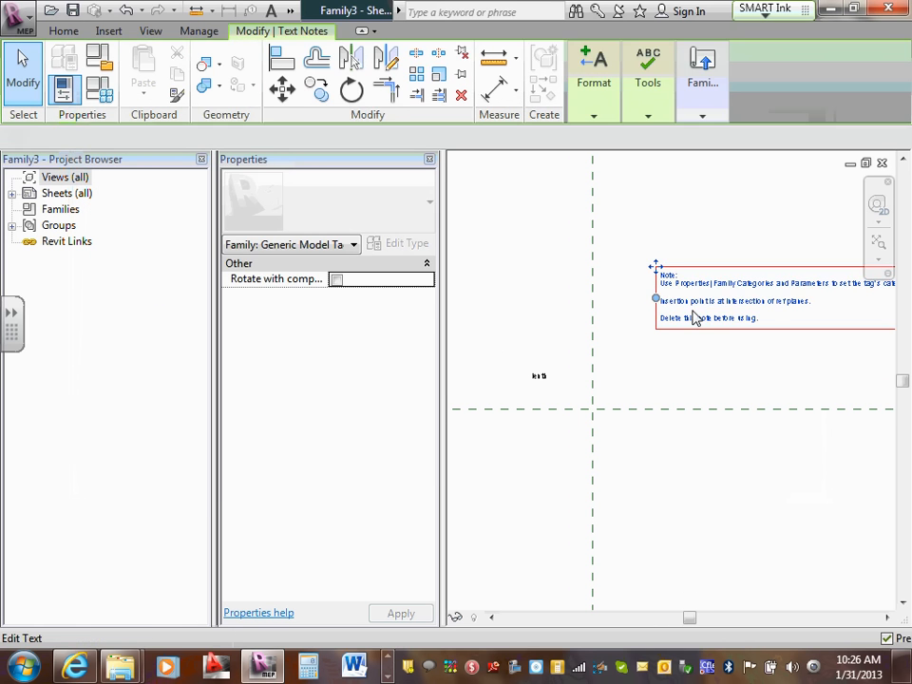
key(Delete)
click(539, 376)
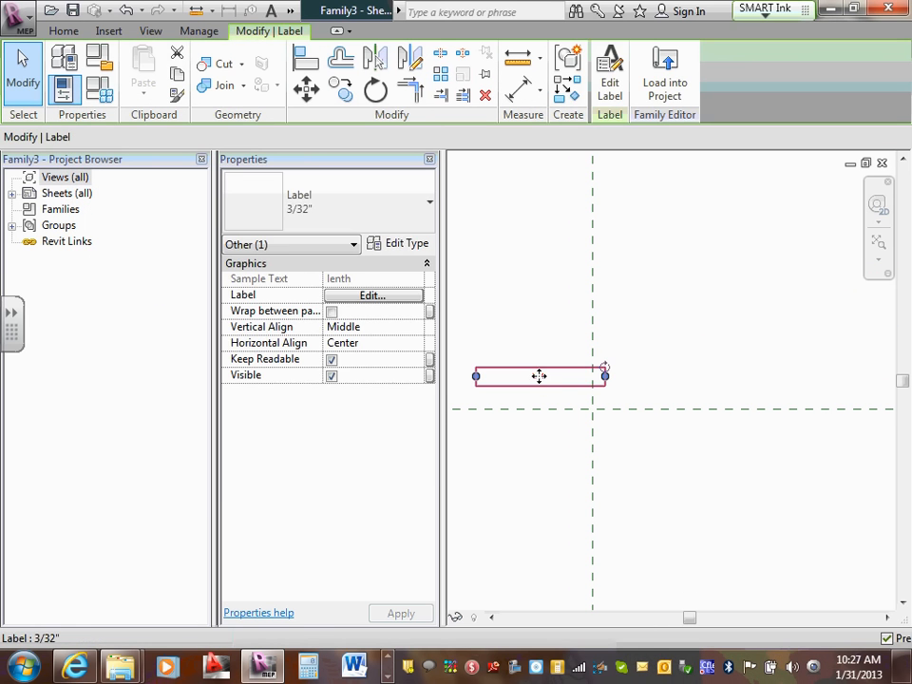
drag(539, 377, 624, 398)
scroll(476, 436, up, 2)
click(645, 353)
scroll(645, 361, up, 2)
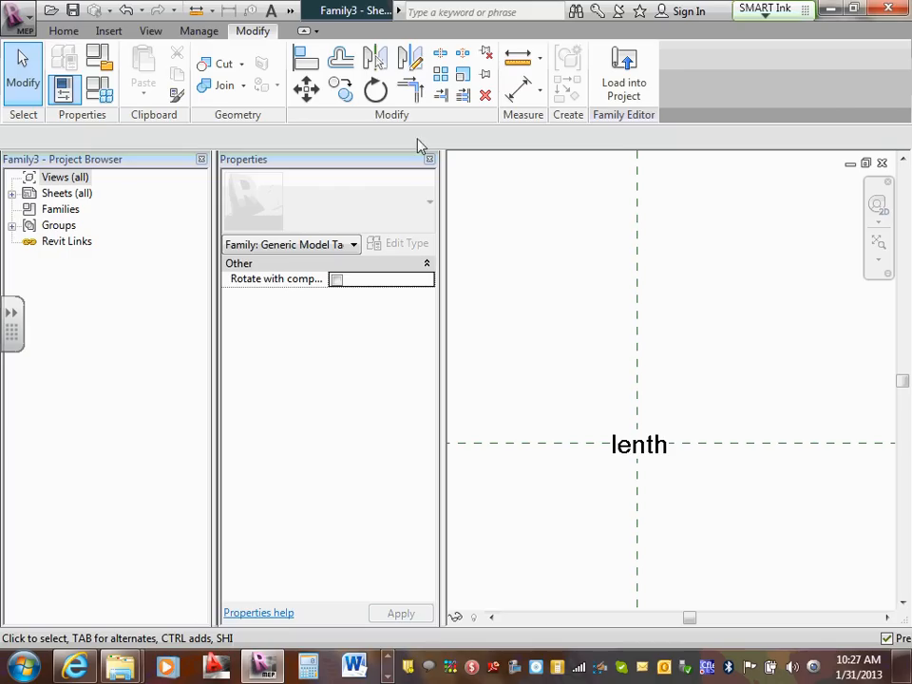
click(627, 76)
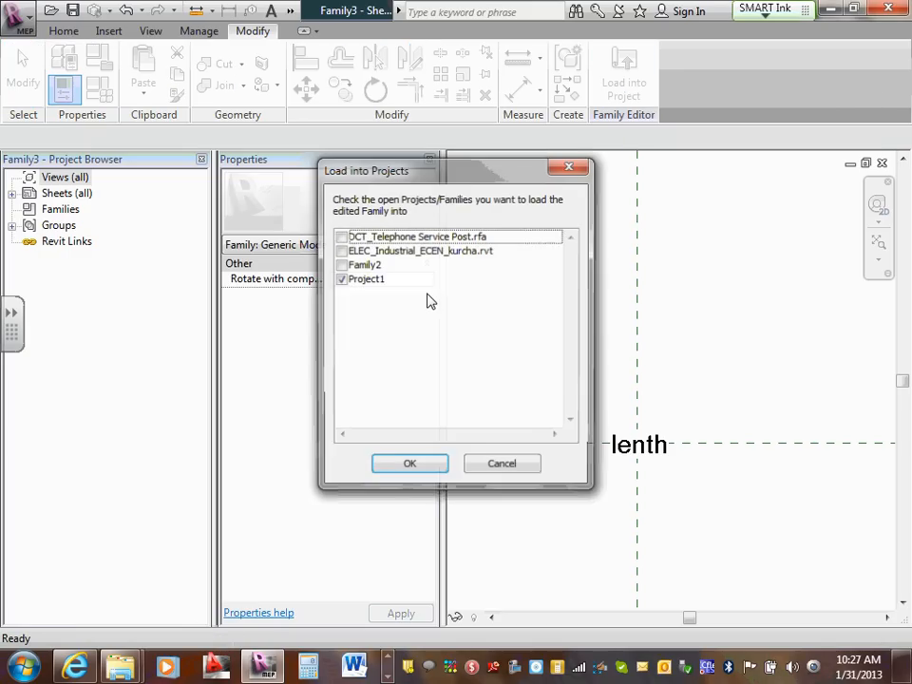
click(344, 279)
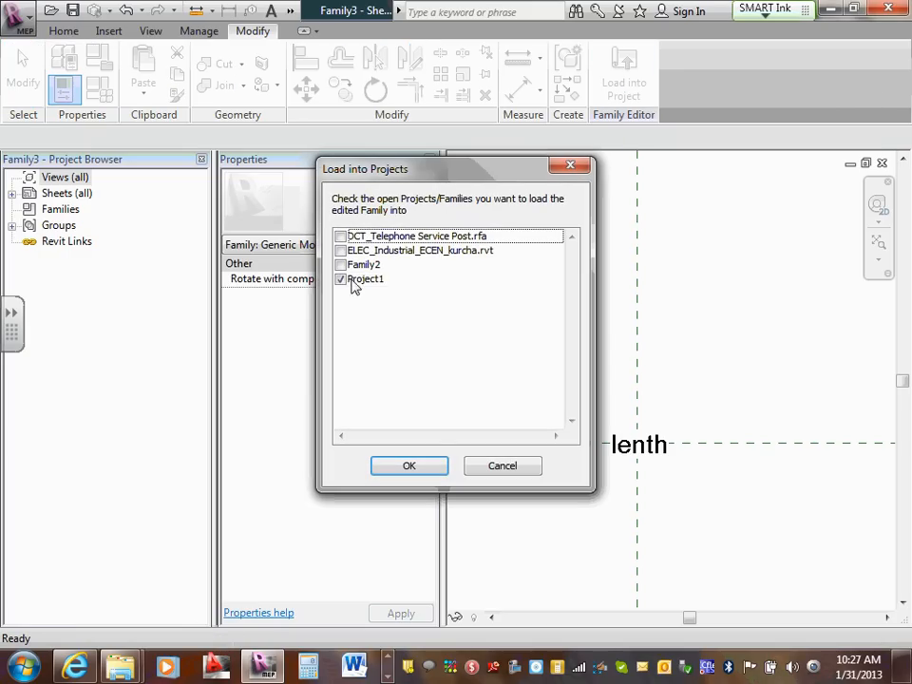
click(422, 467)
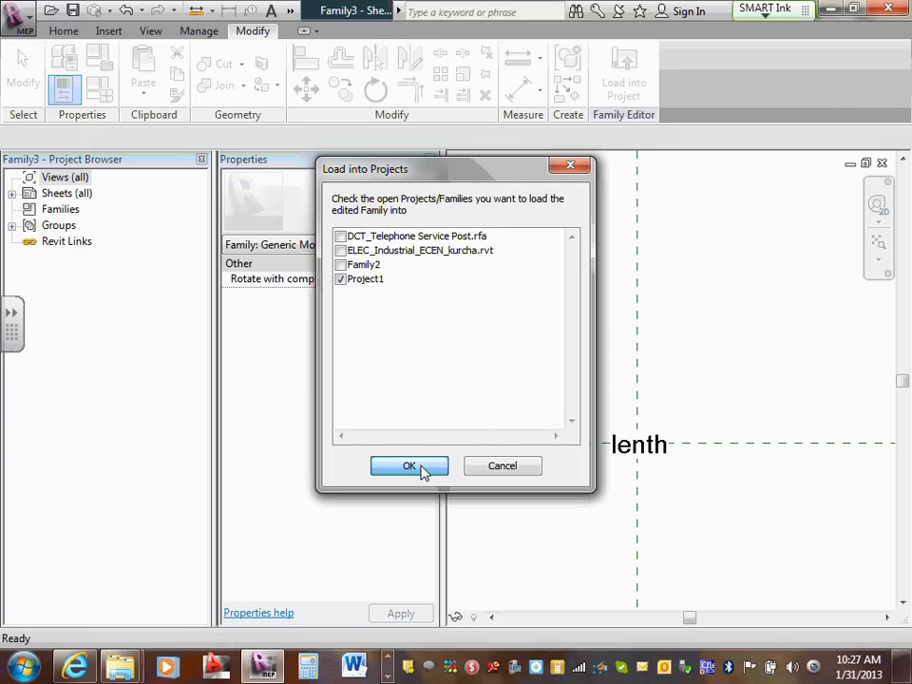
click(492, 464)
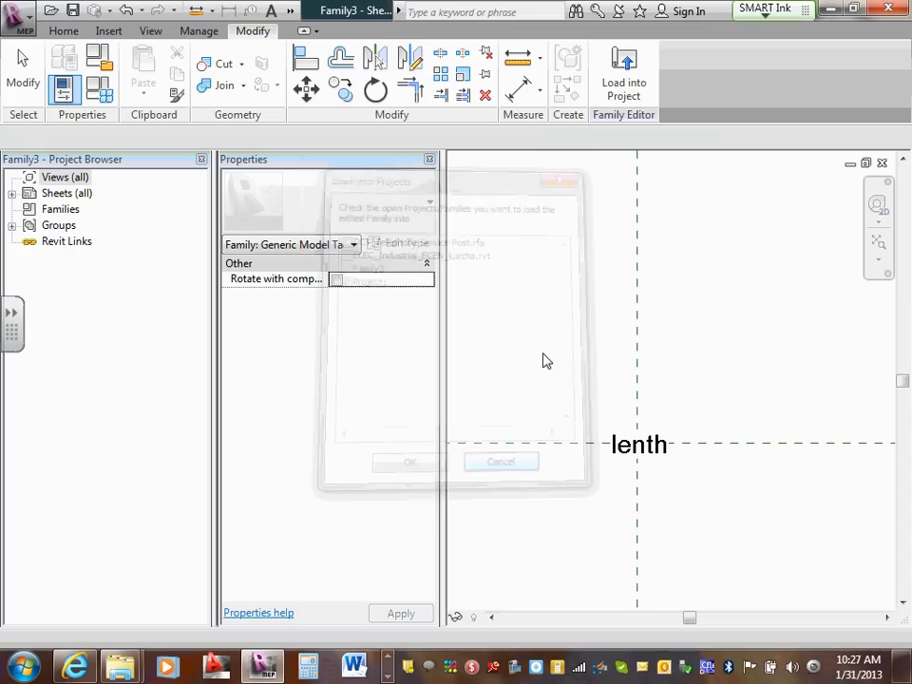
Change the tag family's category to Electrical Equipment Tags.
click(101, 73)
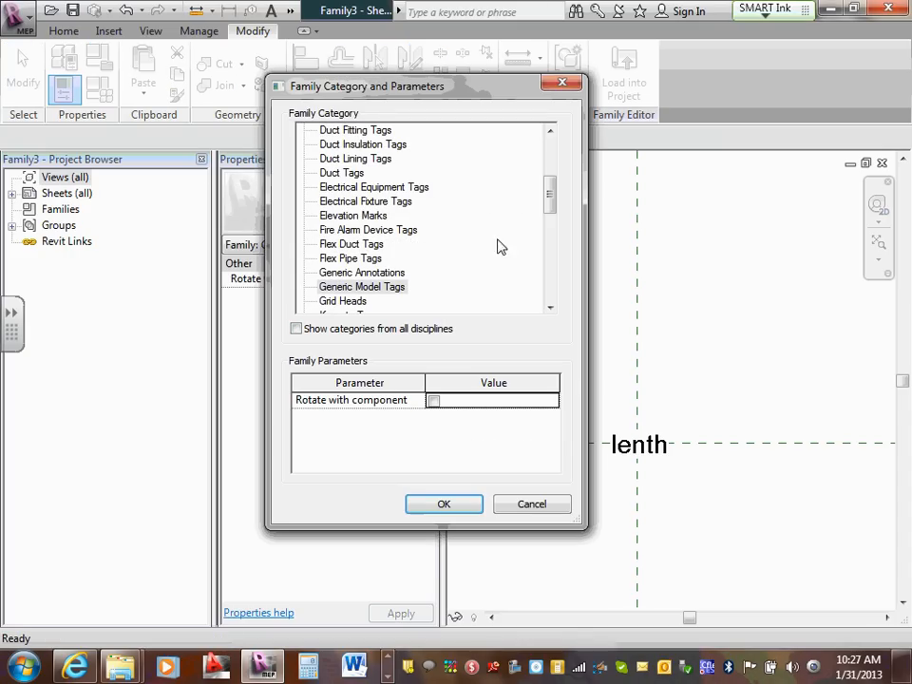
click(373, 188)
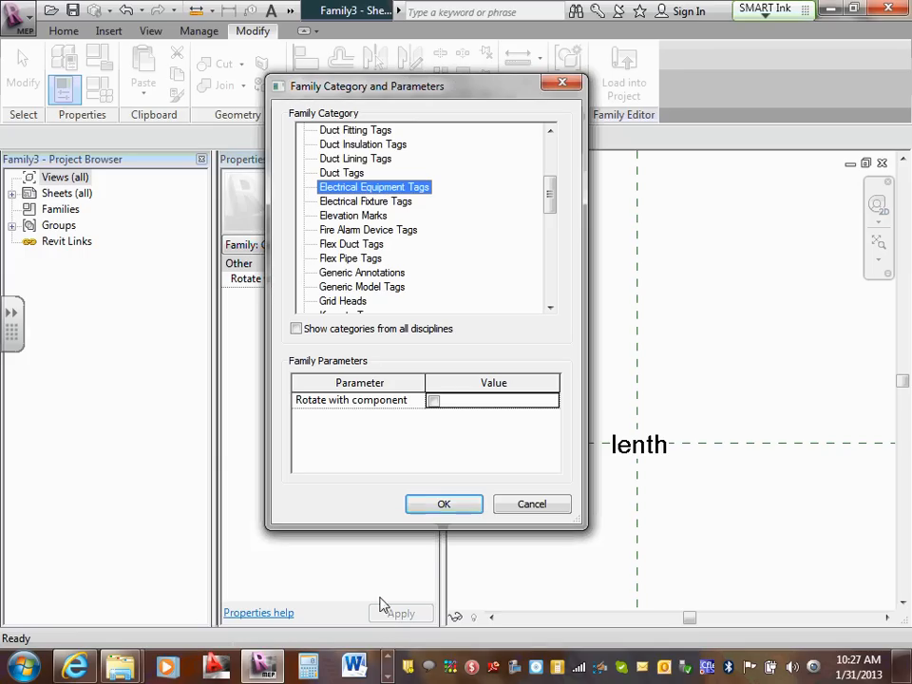
click(434, 508)
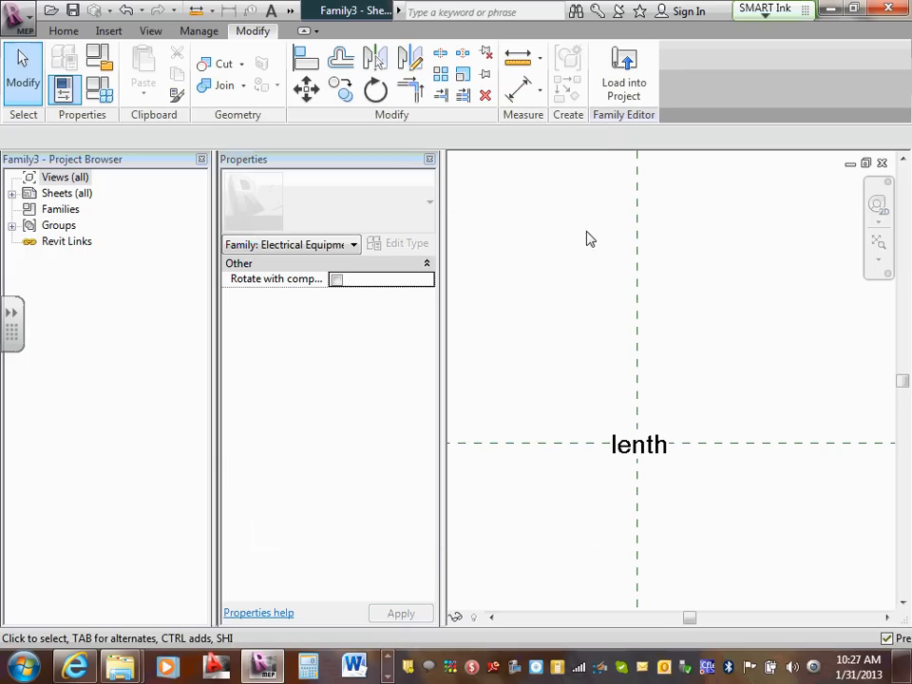
Load the tag family into Project1 only and dismiss the save reminder.
click(623, 66)
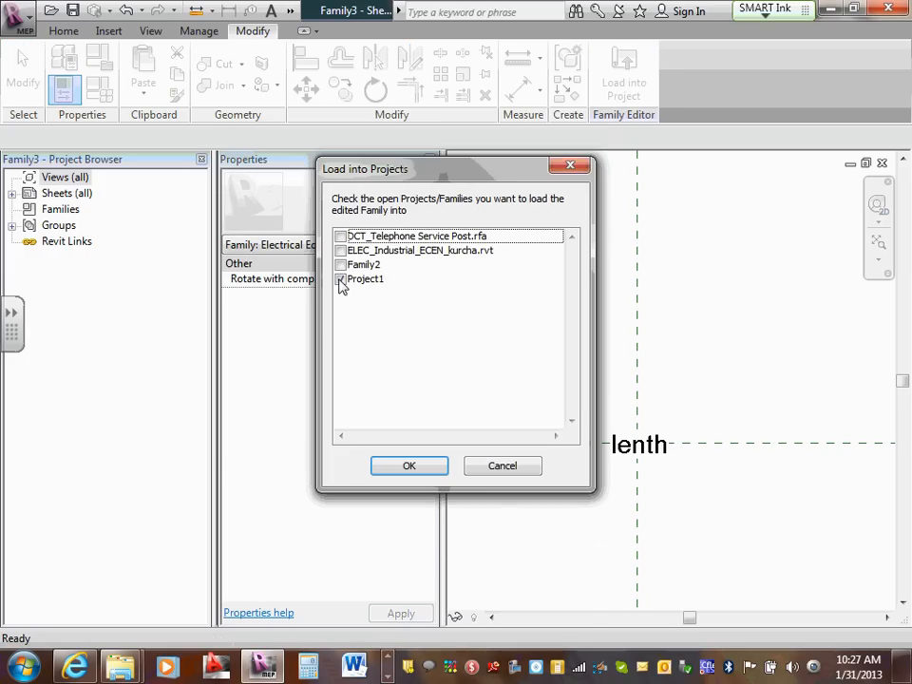
click(405, 467)
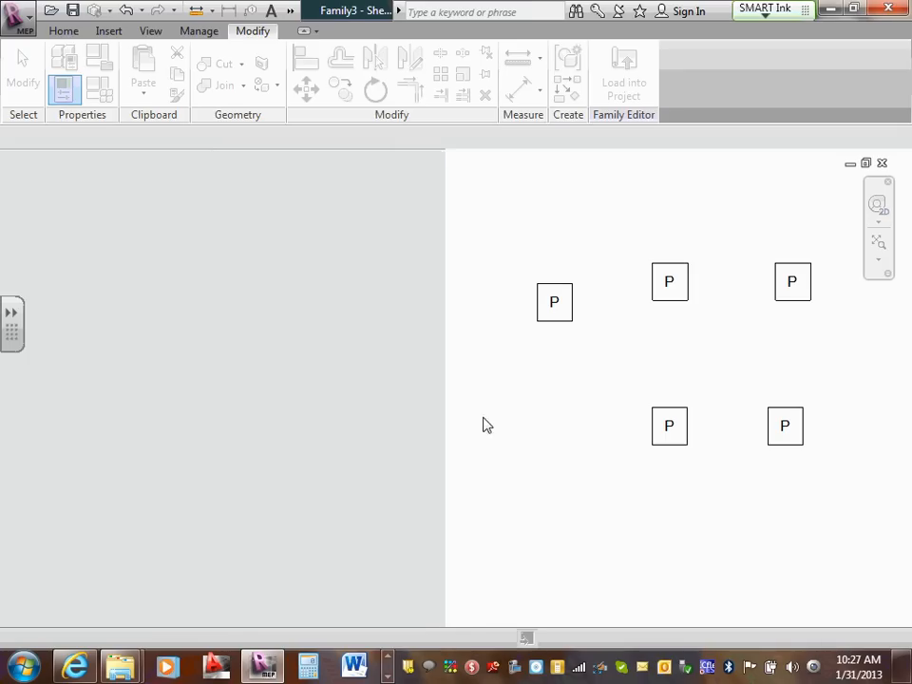
key(Escape)
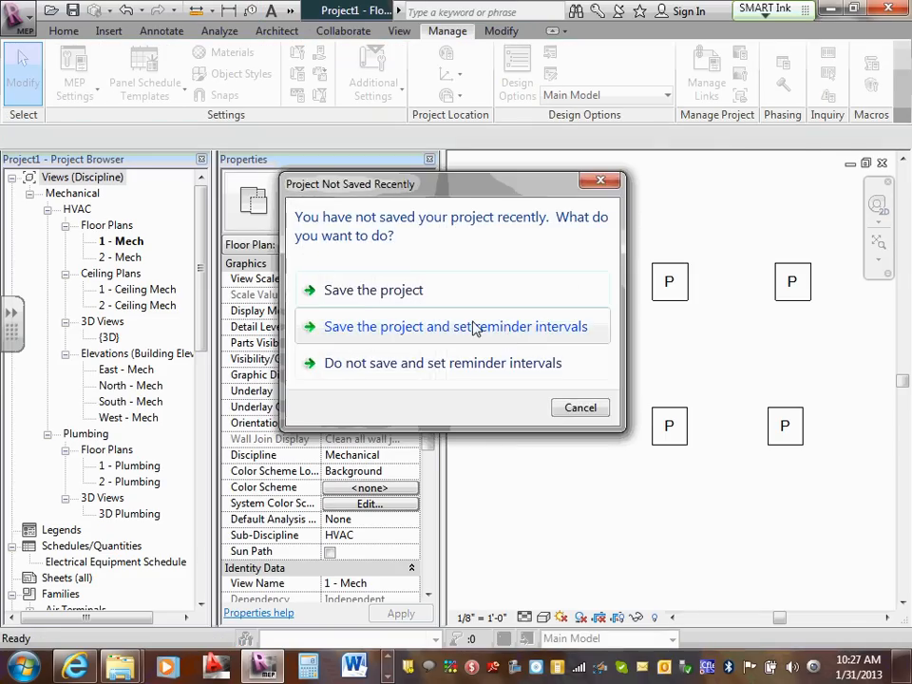
click(475, 327)
Tag the leftmost telephone service post by category with a horizontal, attached-end leader.
click(163, 31)
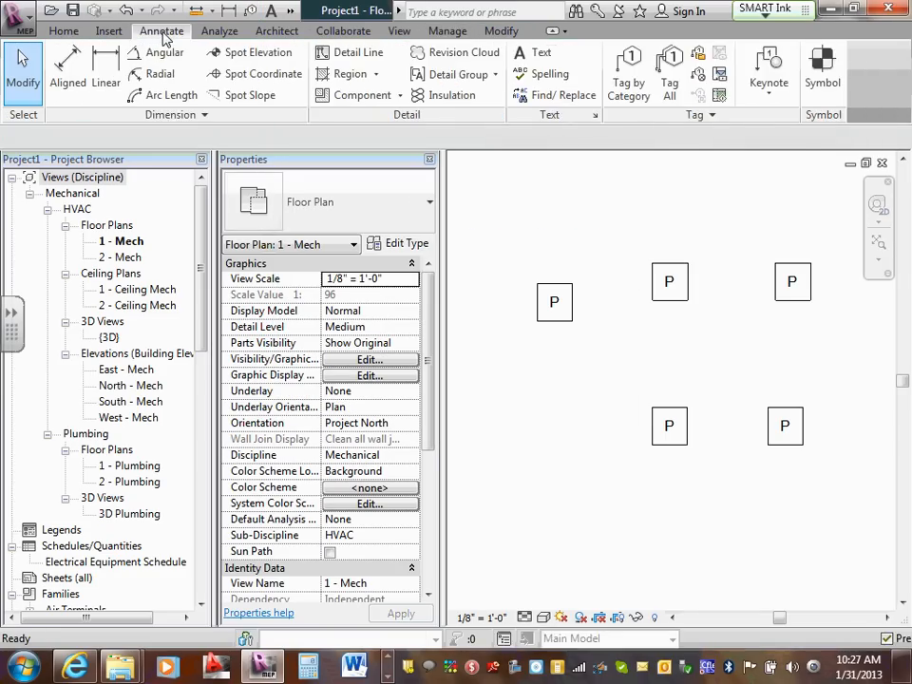
click(628, 66)
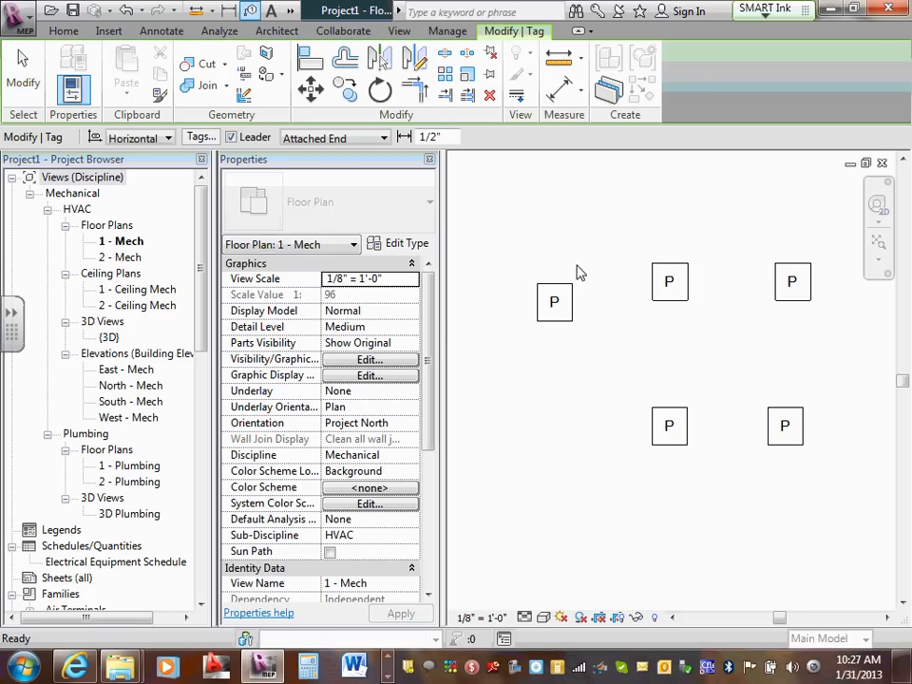
click(560, 302)
key(Escape)
key(Escape)
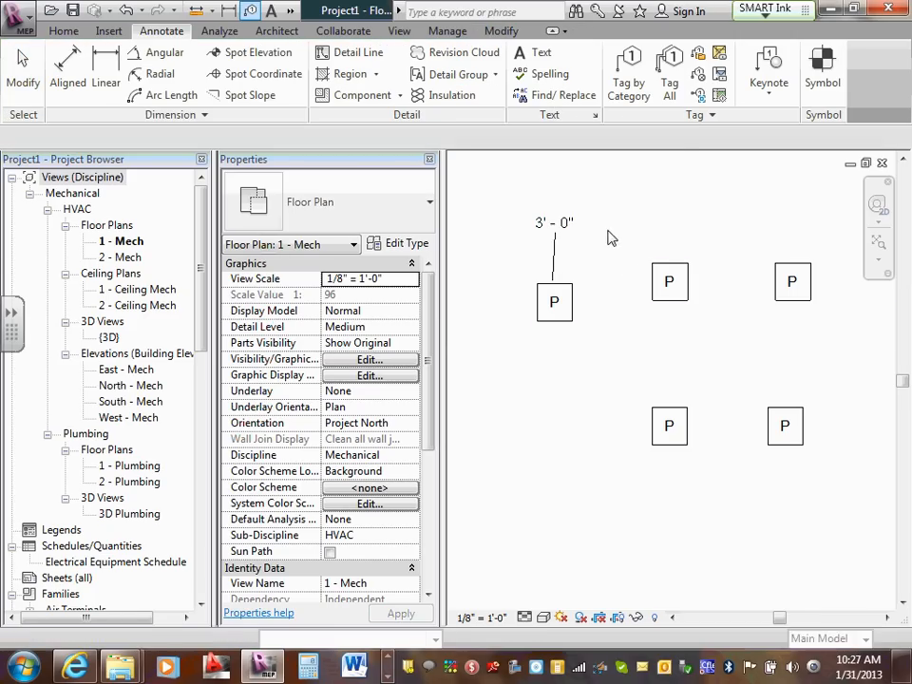
Create similar tags from the placed length tag on the other two posts in the upper row.
scroll(609, 235, up, 2)
click(554, 234)
middle_drag(585, 260, 606, 259)
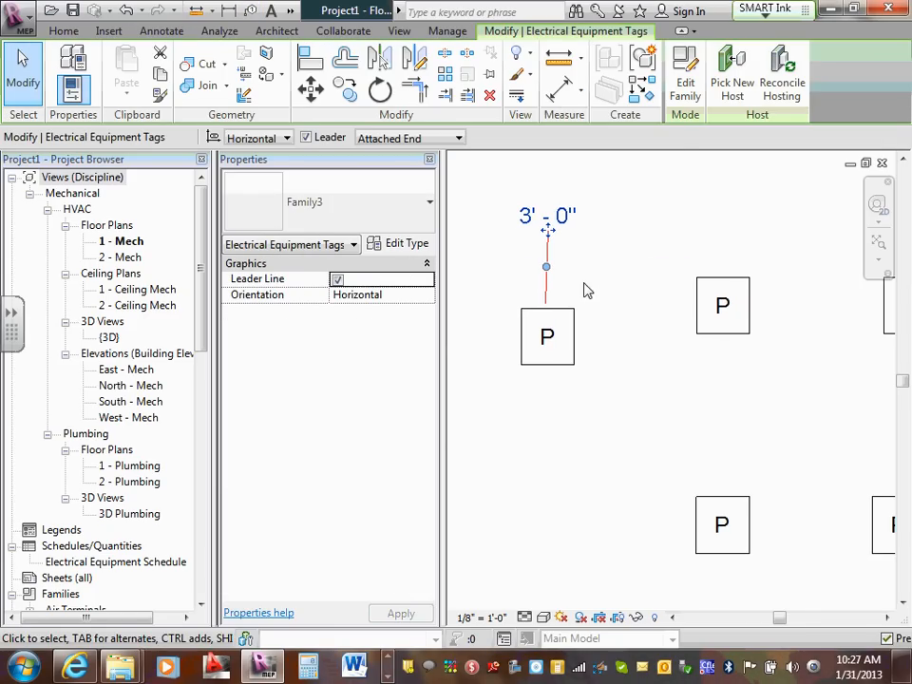
key(Escape)
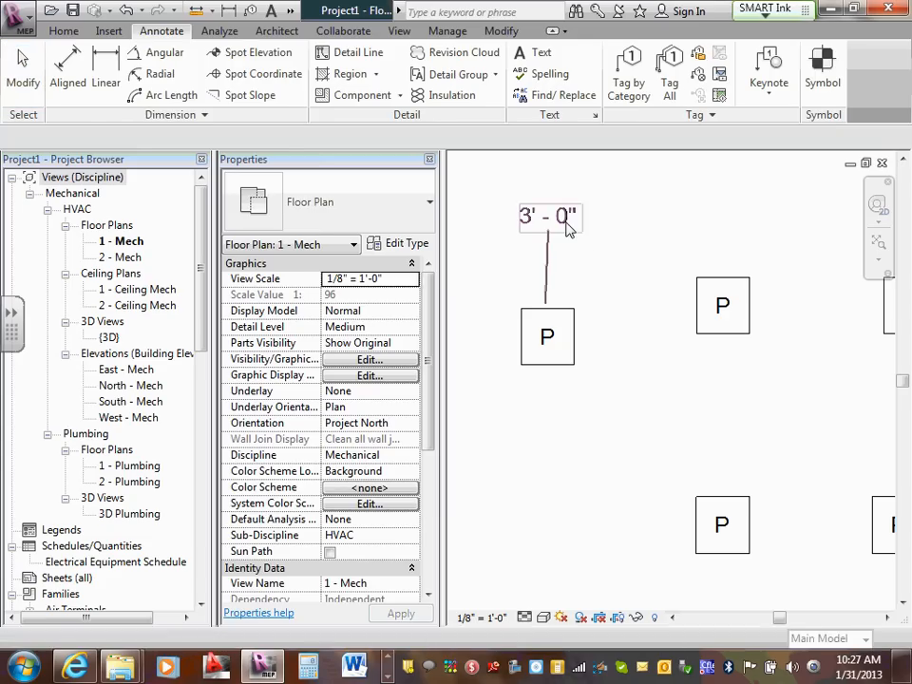
click(567, 229)
key(c)
key(s)
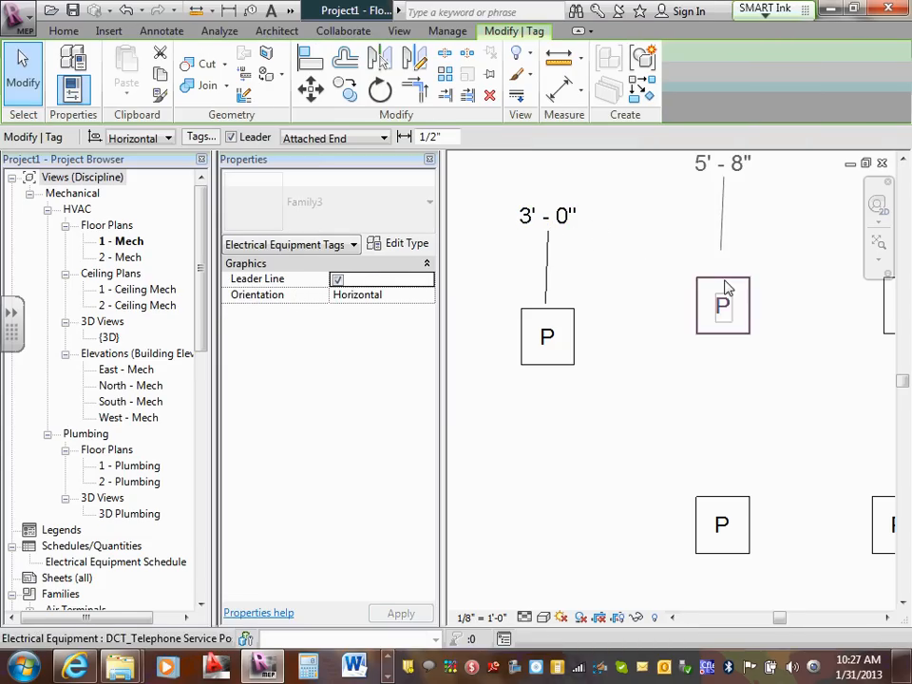
click(725, 289)
scroll(703, 279, down, 3)
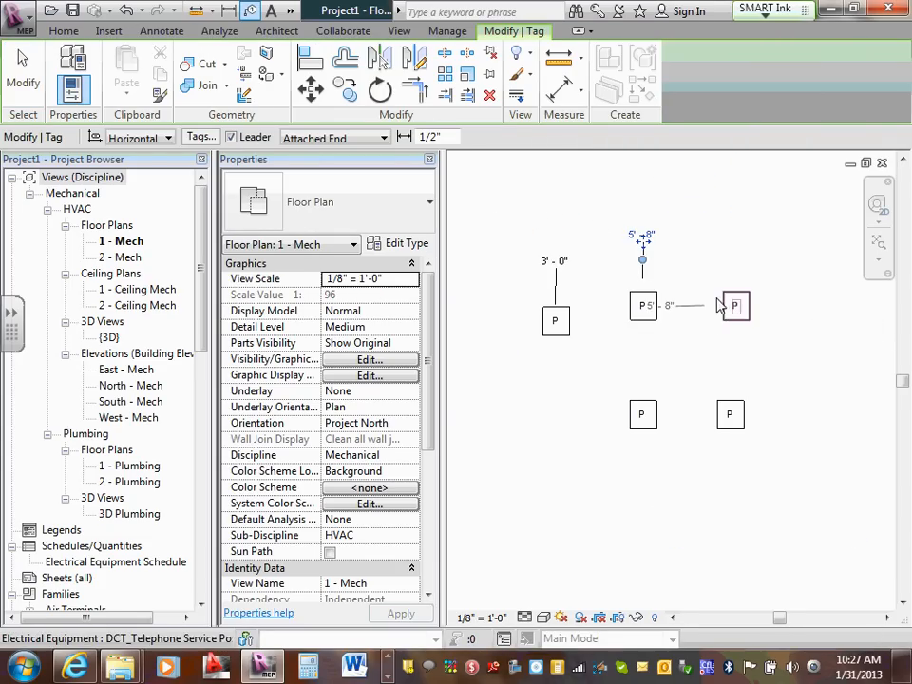
click(736, 305)
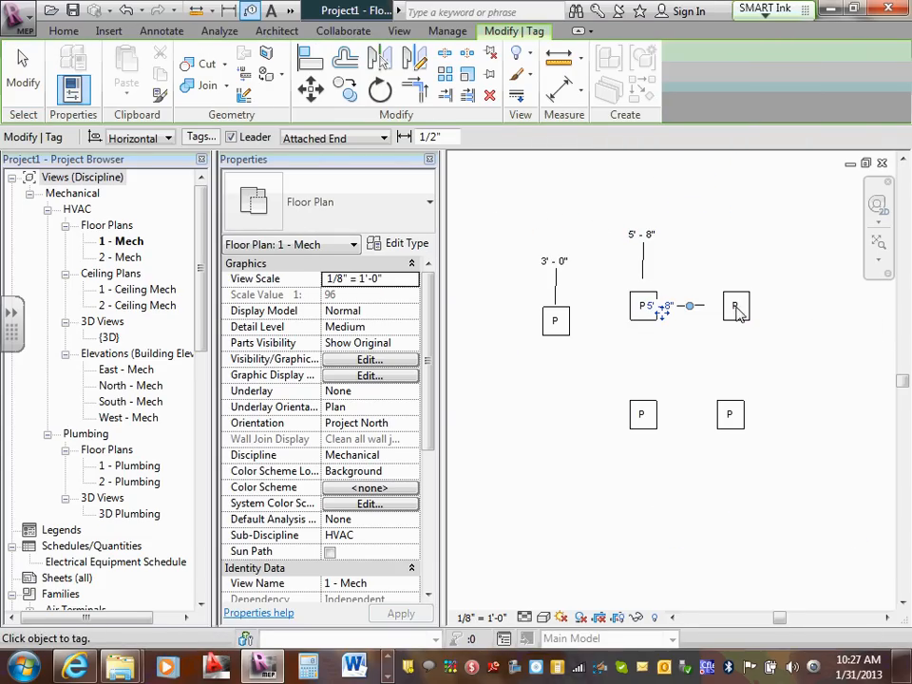
Tag both telephone service posts in the lower row with the same length tag and finish tagging.
click(726, 407)
click(641, 413)
key(Escape)
key(Escape)
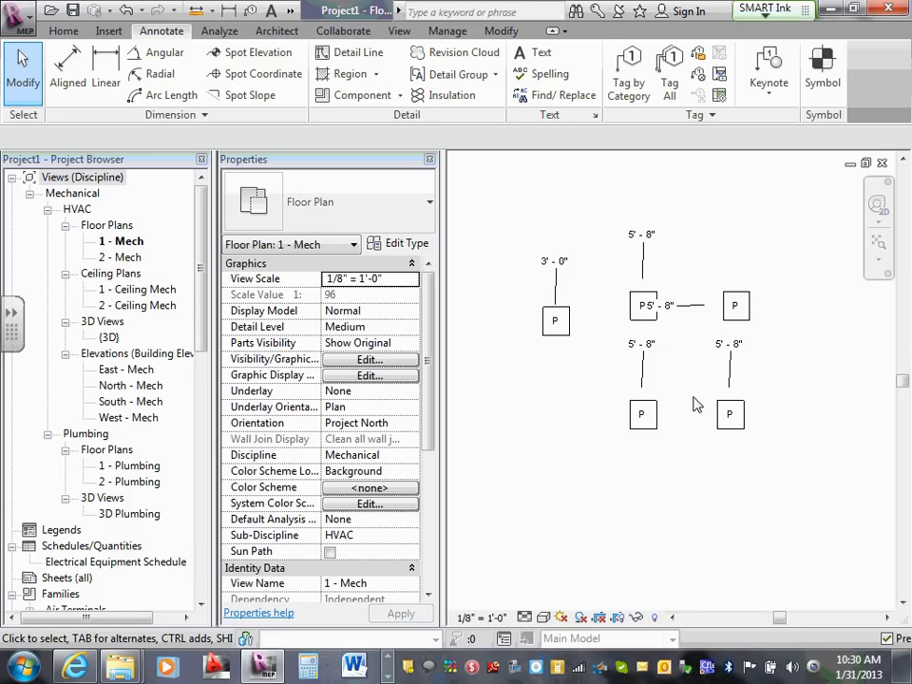
click(387, 678)
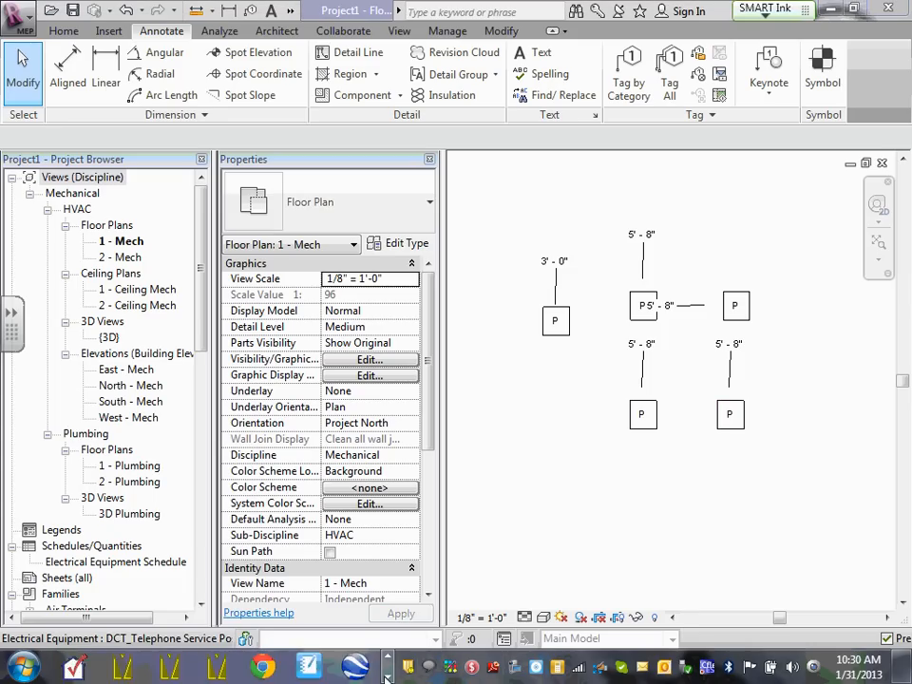